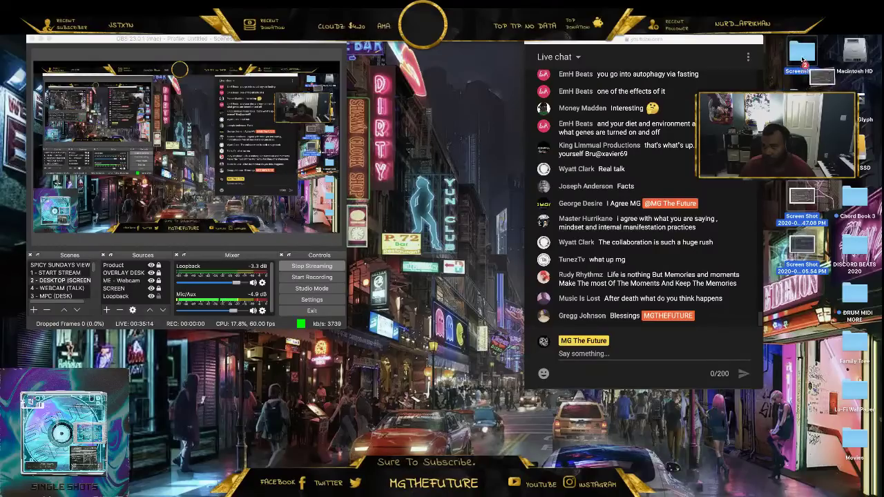
# Move the live chat window further from the OBS window and reduce the OBS window's height to uncover more desktop.
pyautogui.moveTo(709, 40); pyautogui.dragTo(725, 39)
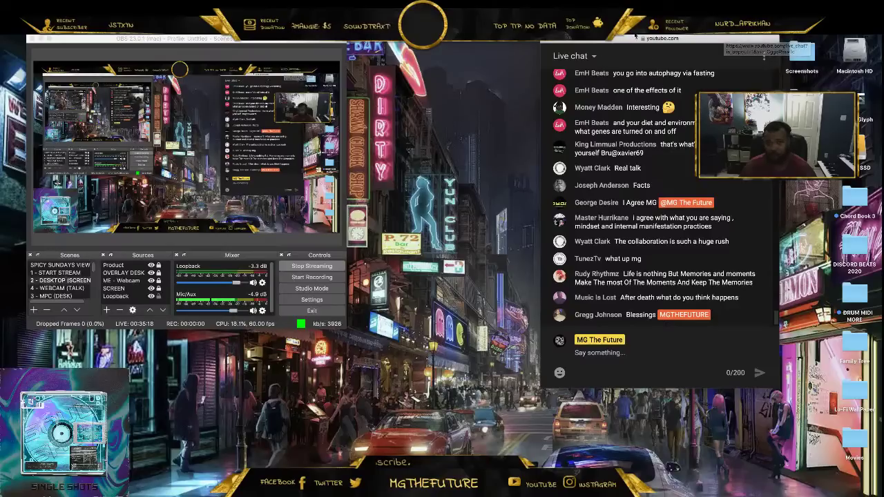
pyautogui.moveTo(613, 40); pyautogui.dragTo(615, 40)
pyautogui.click(443, 172)
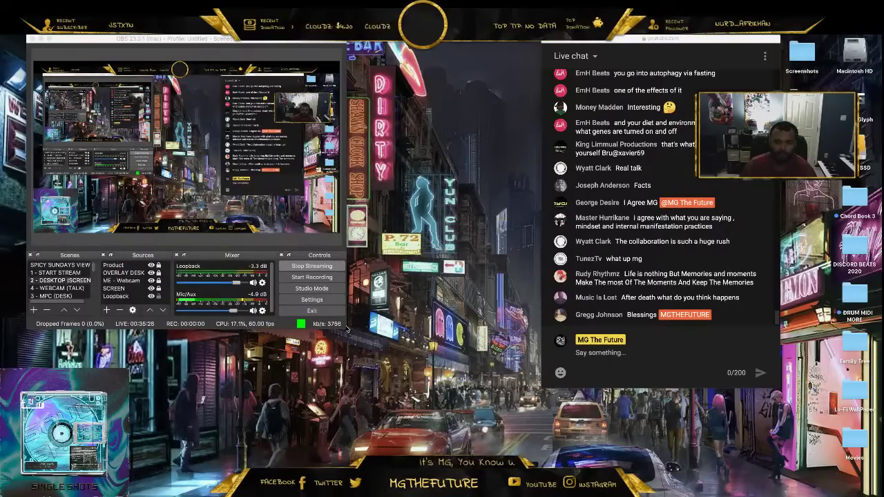
pyautogui.moveTo(346, 328); pyautogui.dragTo(345, 202)
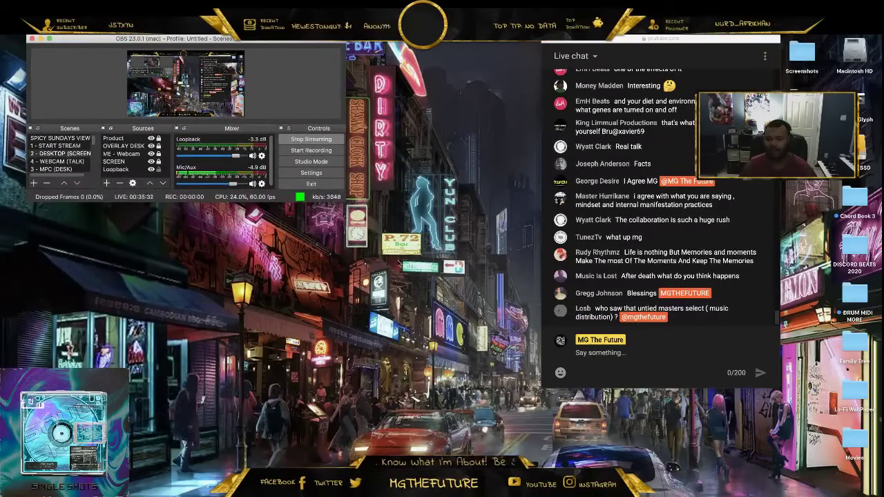
# Read the live chat message about United Masters Select music distribution.
pyautogui.click(600, 312)
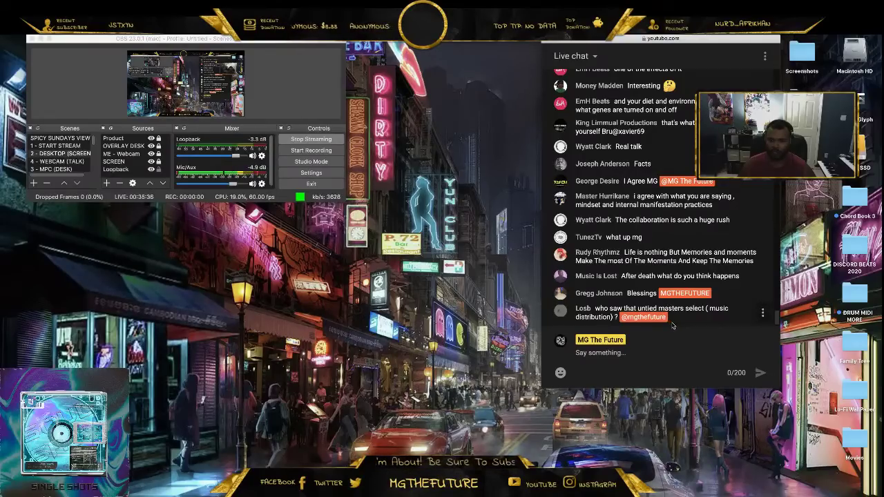
pyautogui.tripleClick(669, 308)
pyautogui.click(699, 310)
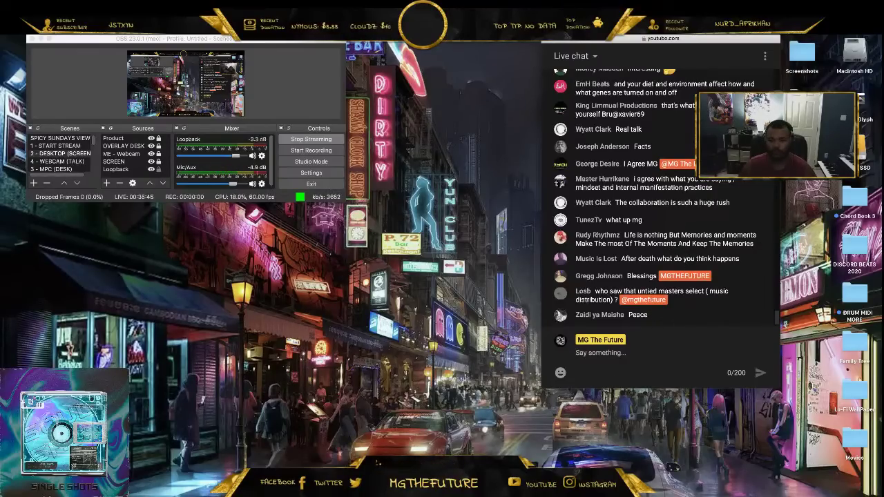
# Switch to FL Studio, move the mixer further inside, and narrow the main window to about three quarters of the screen width.
pyautogui.click(579, 476)
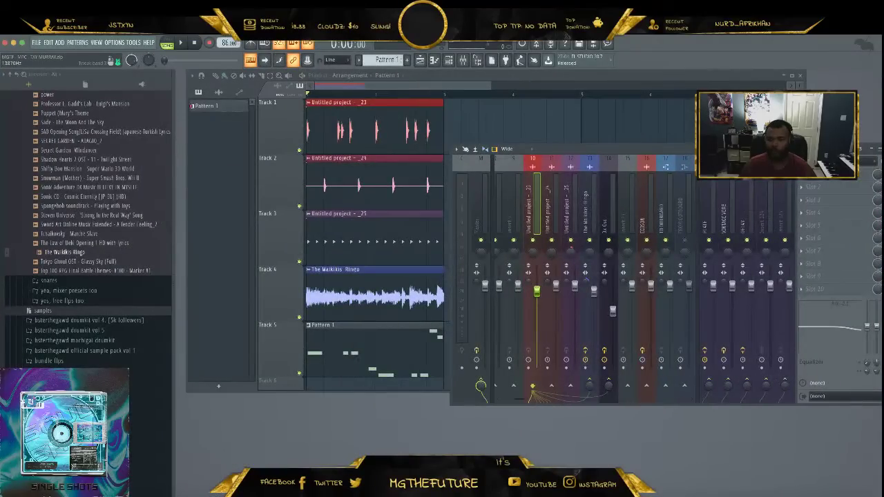
pyautogui.press('F6')
pyautogui.moveTo(649, 149); pyautogui.dragTo(516, 146)
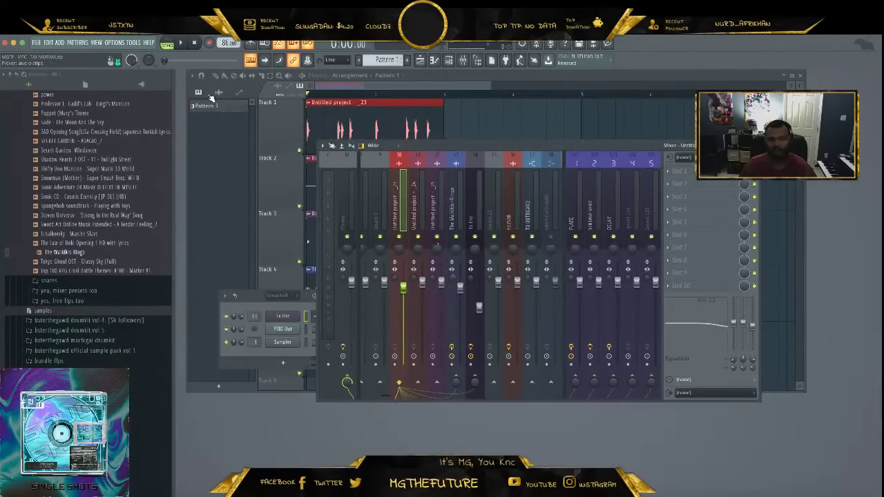
pyautogui.doubleClick(24, 44)
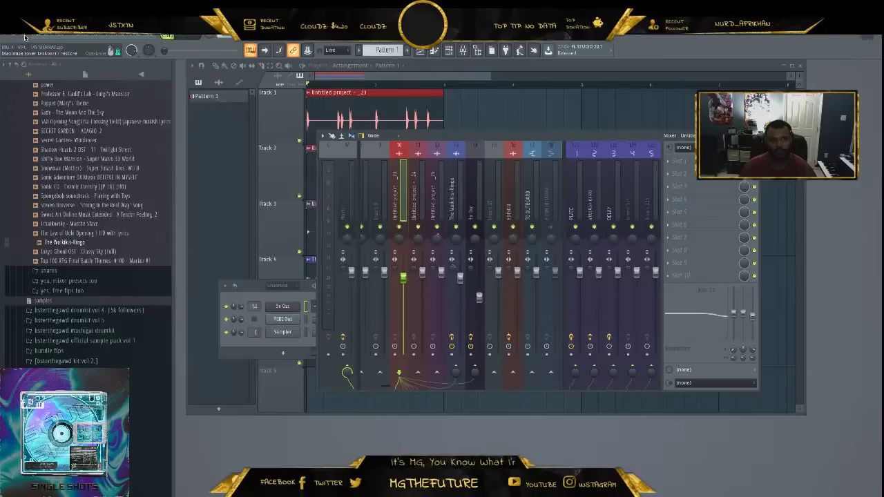
pyautogui.doubleClick(24, 38)
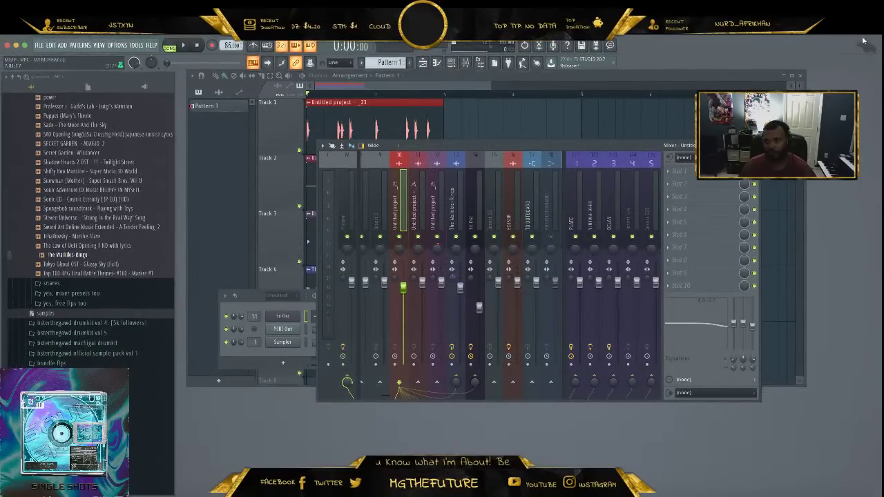
pyautogui.moveTo(879, 39); pyautogui.dragTo(655, 40)
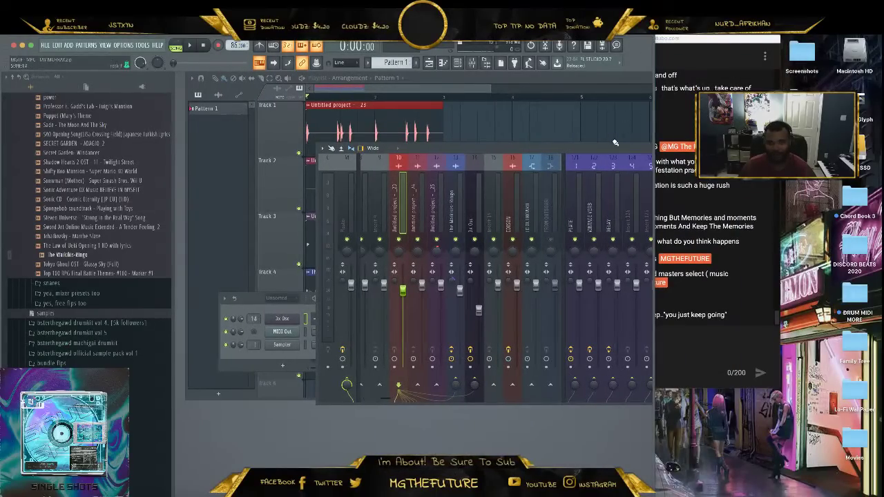
# Fit the whole mixer inside the narrowed FL Studio window and place the live chat window beside it.
pyautogui.moveTo(615, 146); pyautogui.dragTo(480, 166)
pyautogui.click(741, 270)
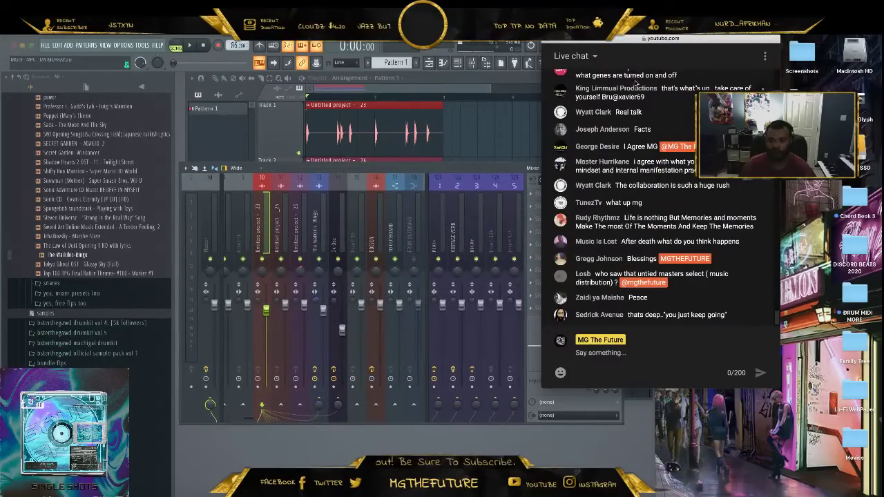
pyautogui.moveTo(658, 40); pyautogui.dragTo(788, 40)
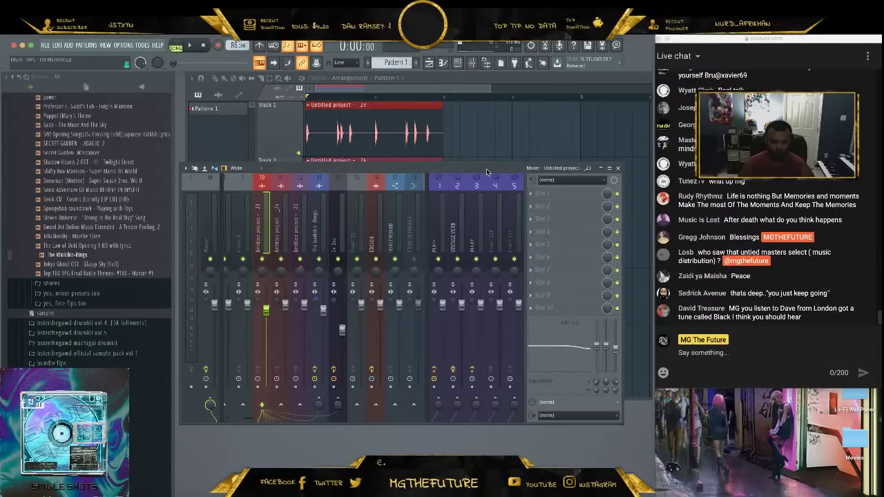
pyautogui.click(782, 293)
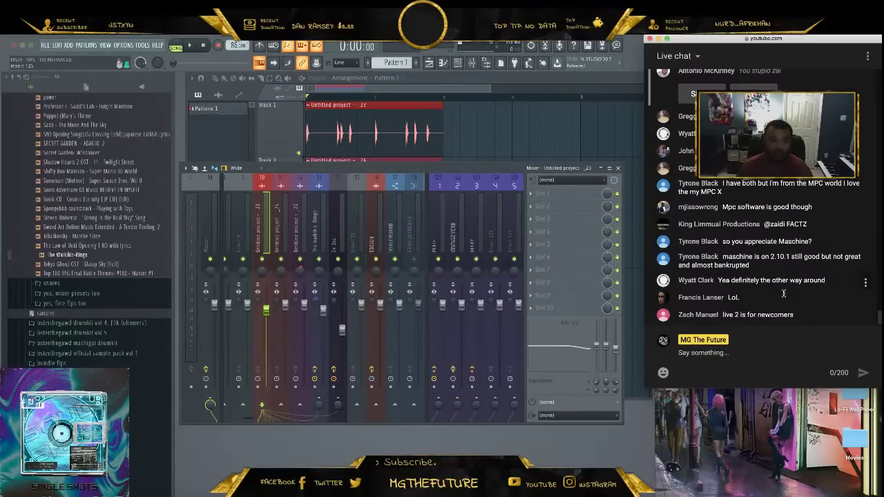
# Solo the TO OUTBOARD mixer track and play the arrangement, shifting the mixer slightly within the workspace.
pyautogui.rightClick(395, 259)
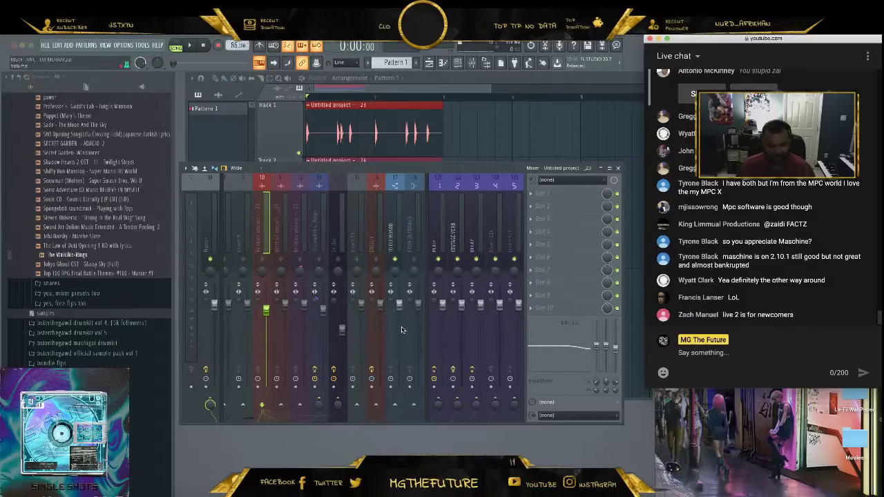
pyautogui.click(191, 46)
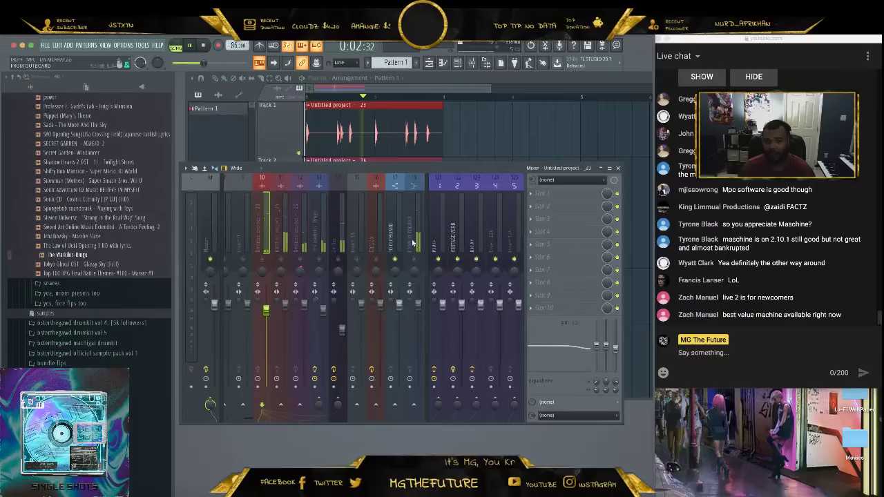
pyautogui.moveTo(502, 173); pyautogui.dragTo(529, 164)
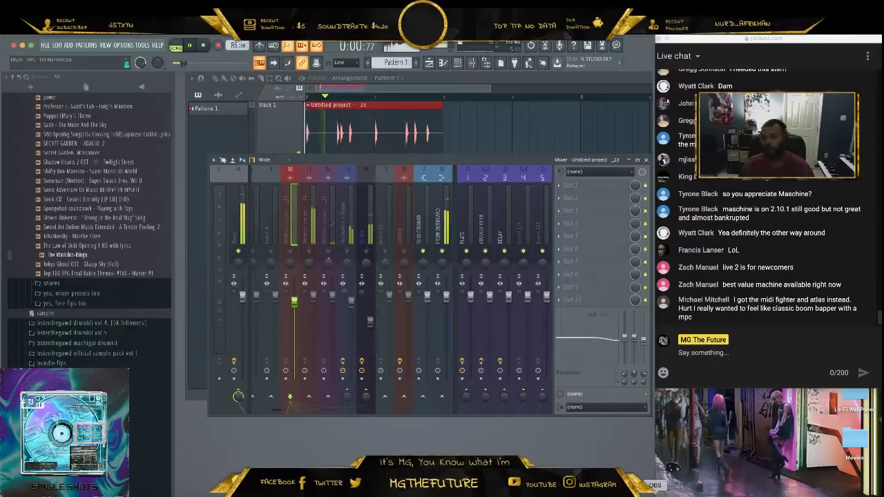
# Switch to OBS, enlarge its window, and change the live scene to 3 - MPC (DESK).
pyautogui.click(546, 485)
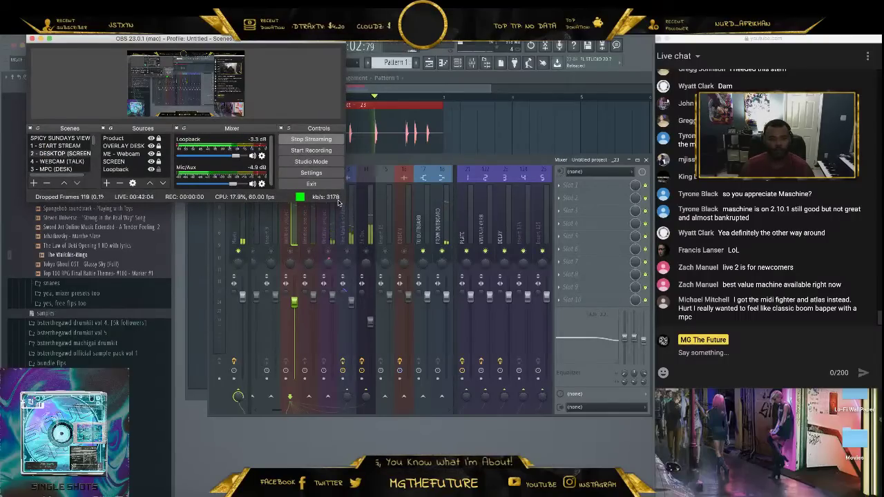
pyautogui.moveTo(340, 208); pyautogui.dragTo(420, 396)
pyautogui.click(63, 364)
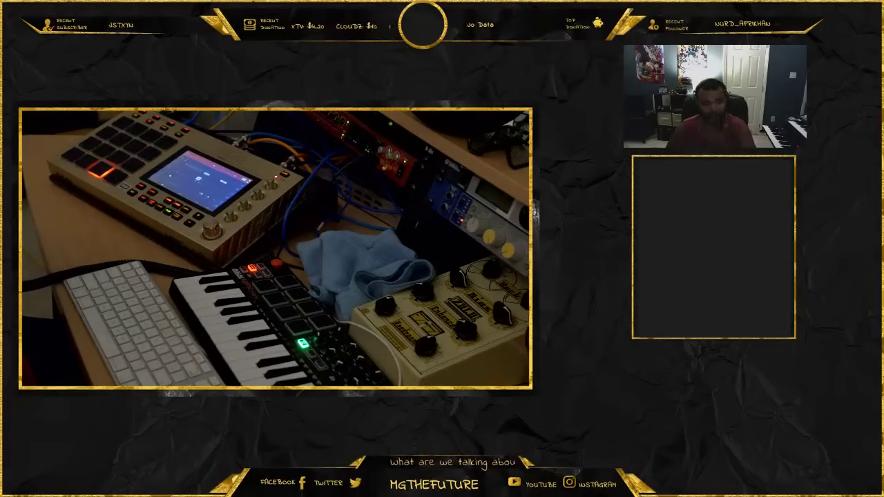
# Return the stream to the 2 - DESKTOP (SCREEN) scene and switch back to FL Studio.
pyautogui.click(65, 348)
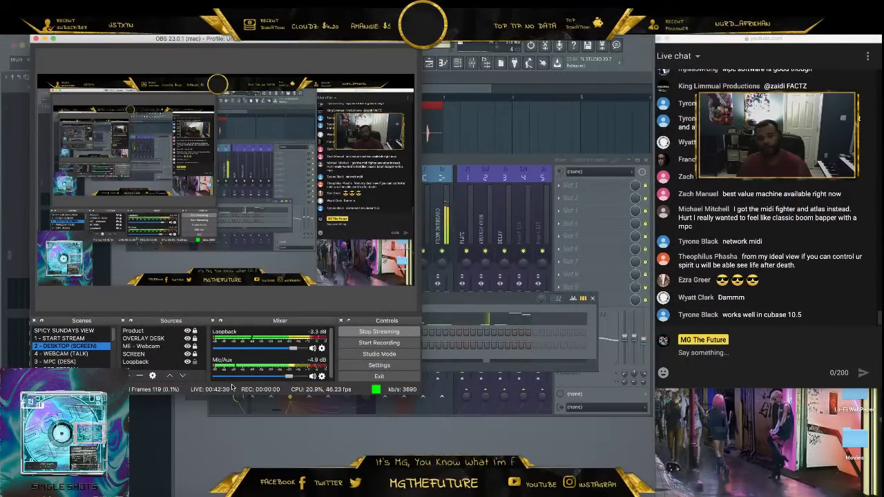
pyautogui.click(263, 432)
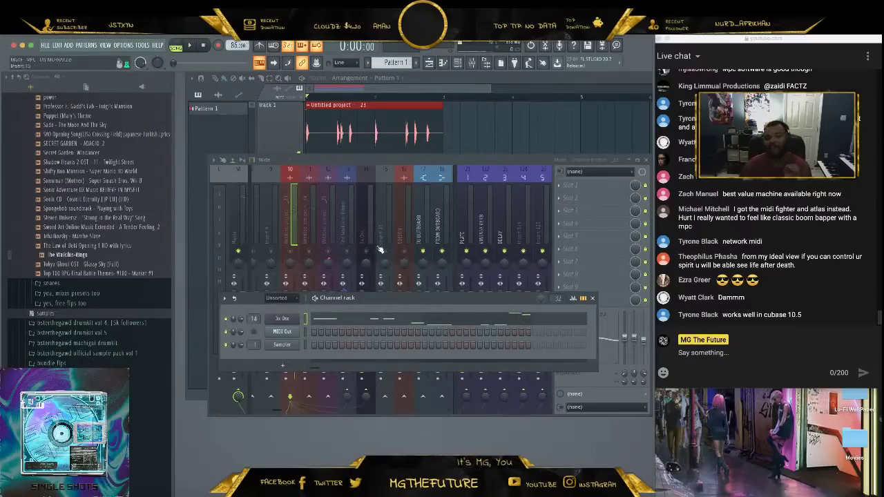
# Load Edison into the first effect slot of the FROM OUTBOARD mixer track and move its window below the track names.
pyautogui.click(443, 226)
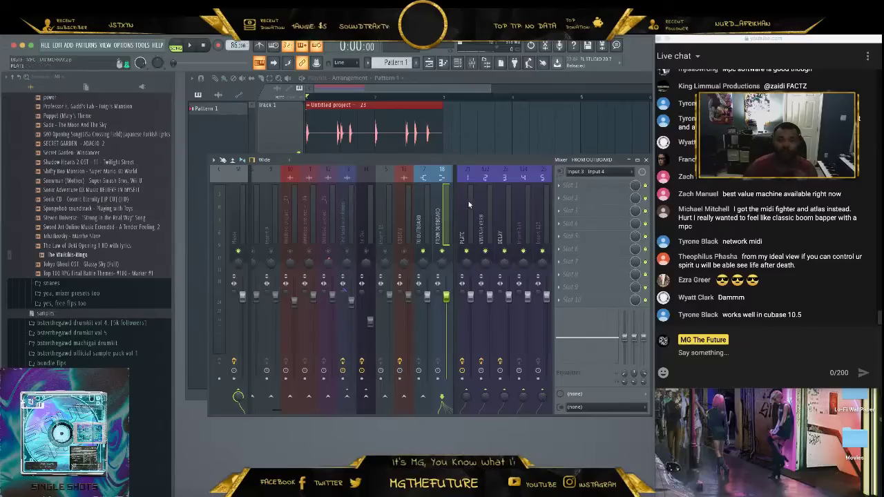
pyautogui.click(560, 191)
pyautogui.moveTo(570, 196)
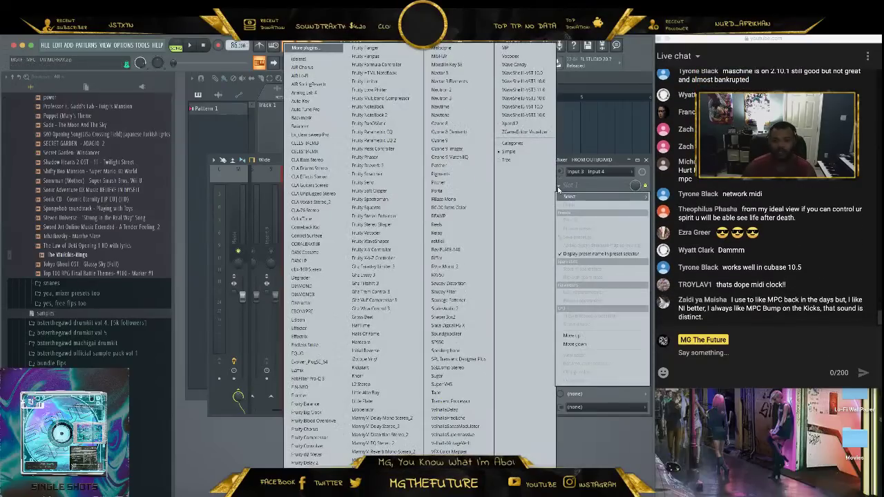
pyautogui.click(318, 319)
pyautogui.moveTo(390, 158); pyautogui.dragTo(336, 248)
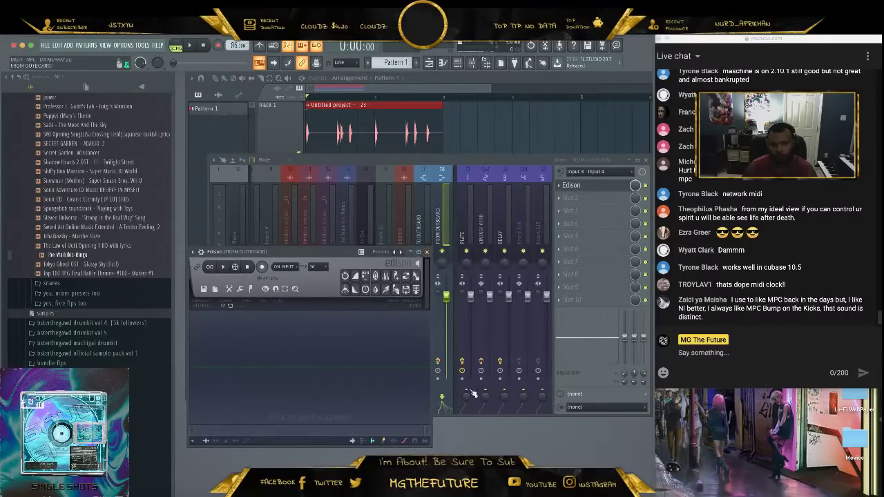
# Play the arrangement and check the FROM OUTBOARD signal in its Edison window, then stop playback.
pyautogui.press('F6')
pyautogui.press('space')
pyautogui.click(442, 230)
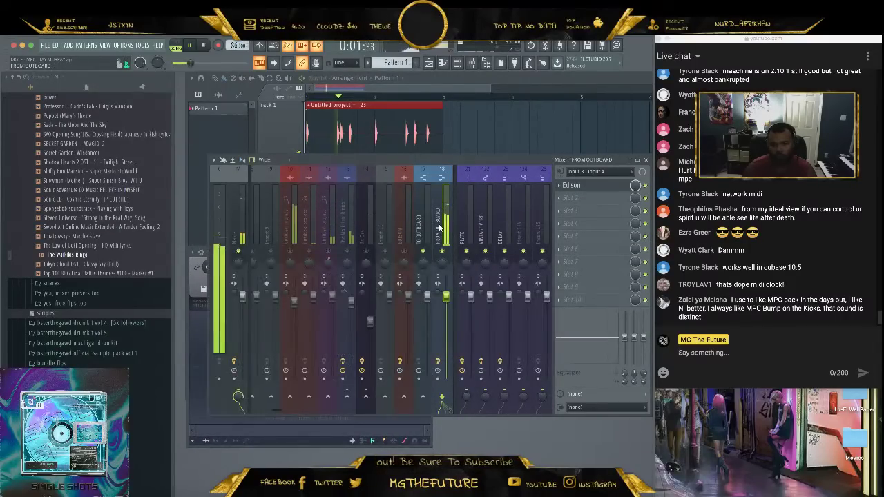
pyautogui.click(572, 186)
pyautogui.click(580, 187)
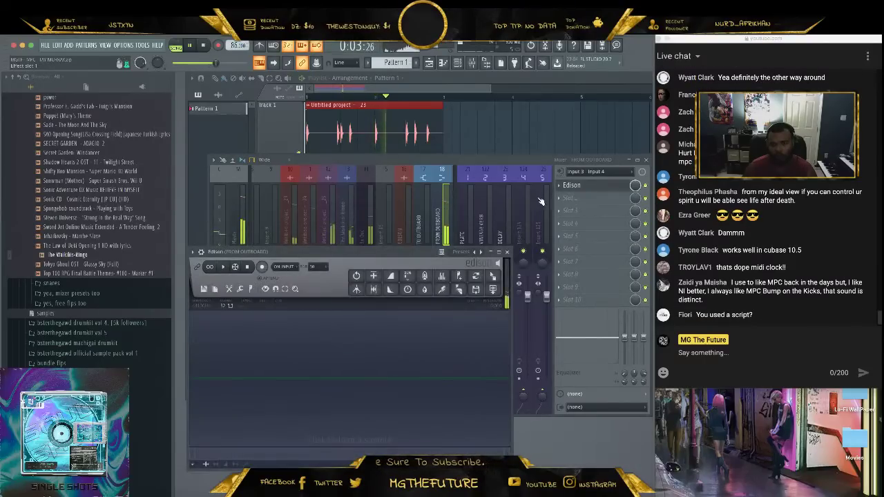
pyautogui.click(203, 46)
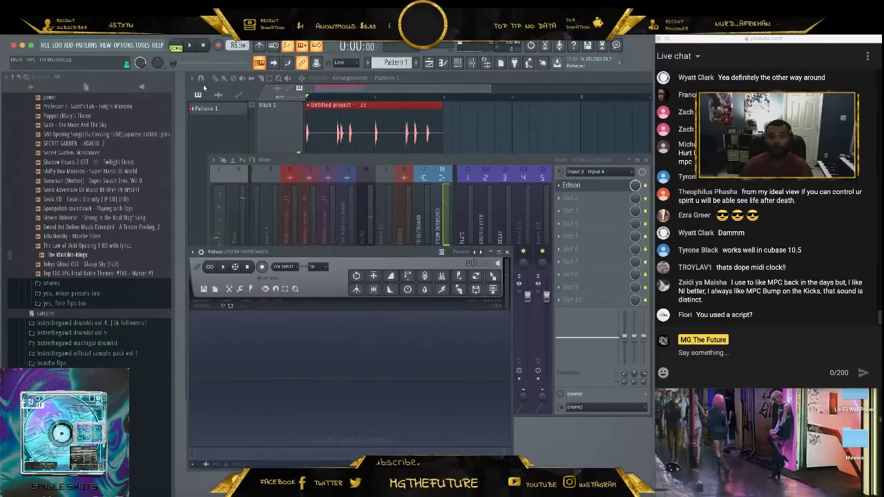
# Record the outboard return in Edison with ON INPUT mode while the arrangement plays, stopping playback and recording at the end.
pyautogui.click(263, 267)
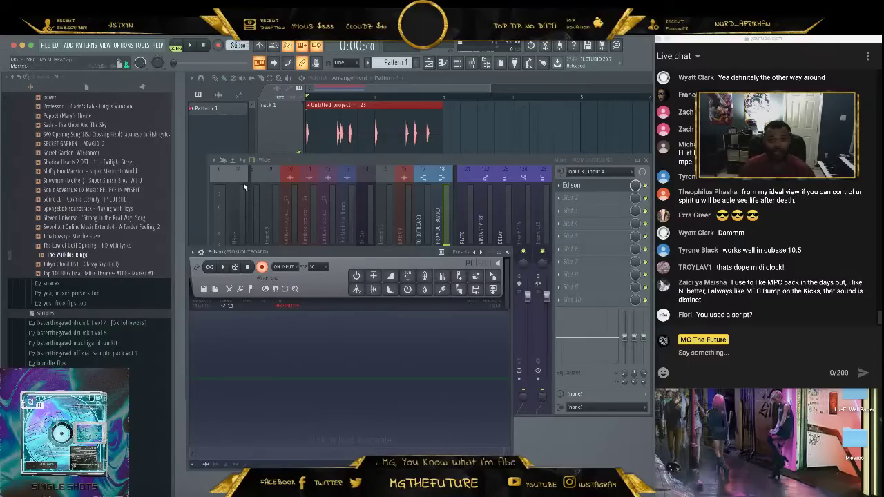
pyautogui.click(195, 46)
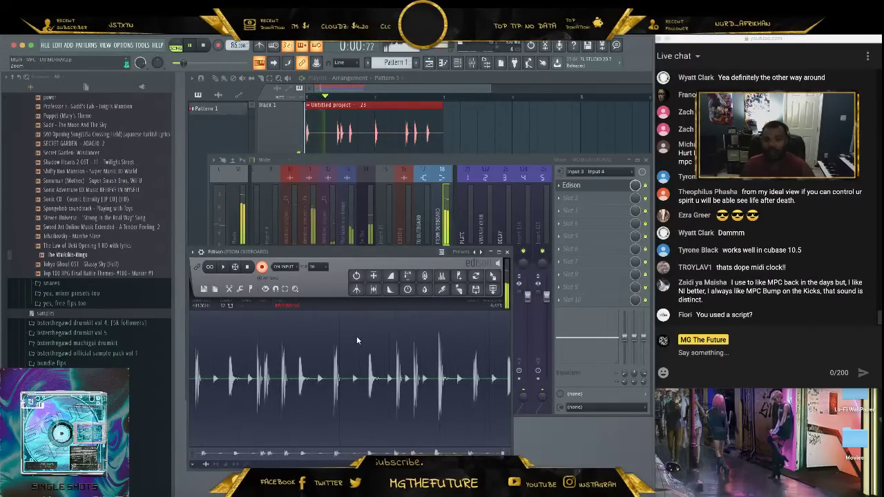
pyautogui.click(210, 48)
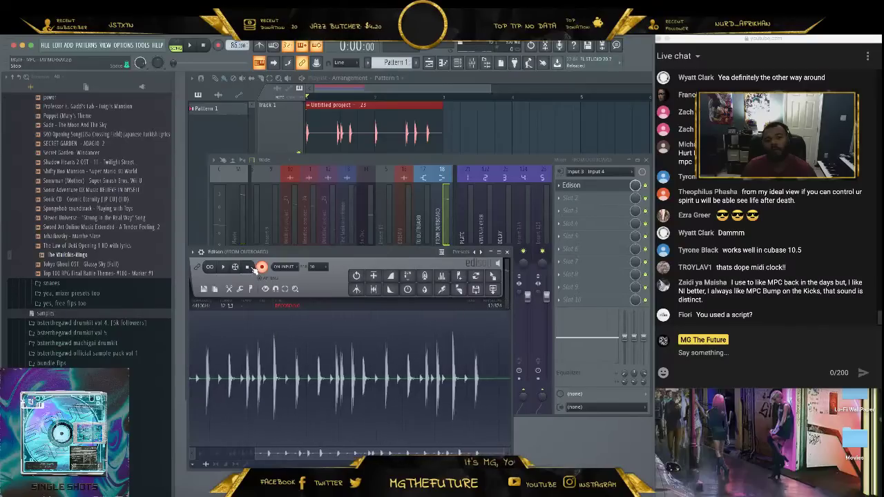
pyautogui.click(261, 269)
# Try several selection ranges on the recorded Edison waveform, ending with its middle section selected, and examine the hits up close.
pyautogui.moveTo(191, 390); pyautogui.dragTo(303, 393)
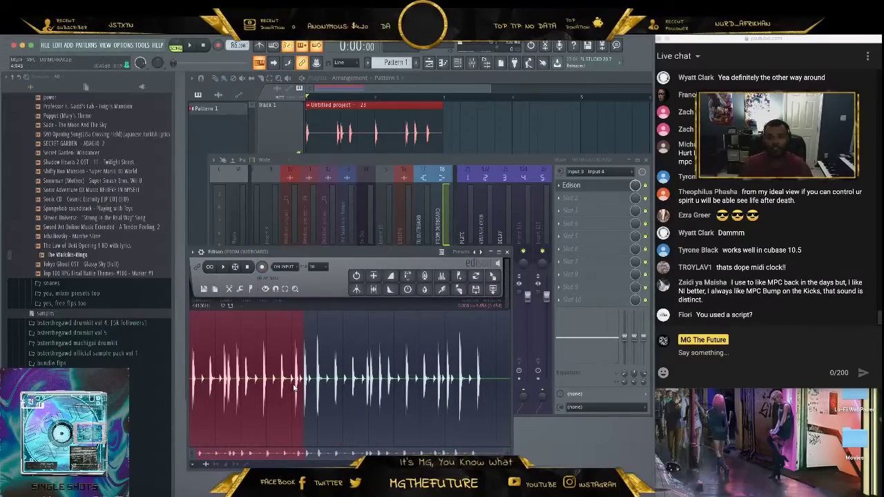
pyautogui.moveTo(232, 402); pyautogui.dragTo(260, 392)
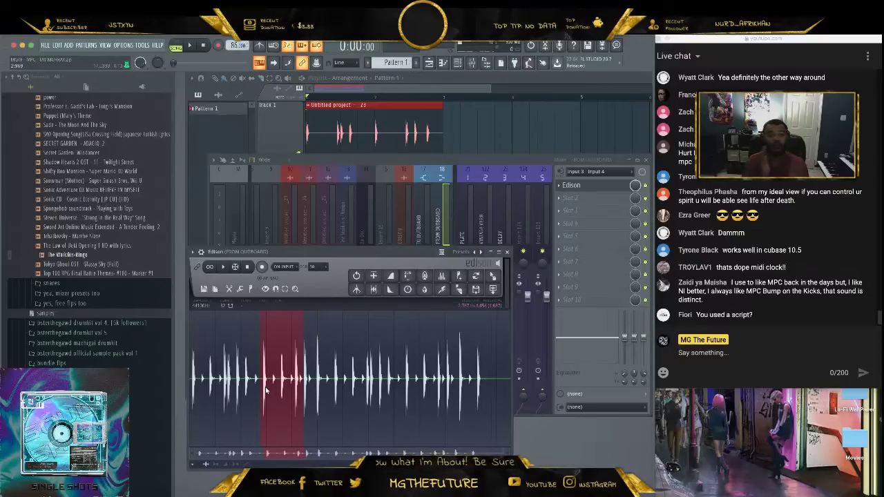
pyautogui.moveTo(227, 373); pyautogui.dragTo(206, 359)
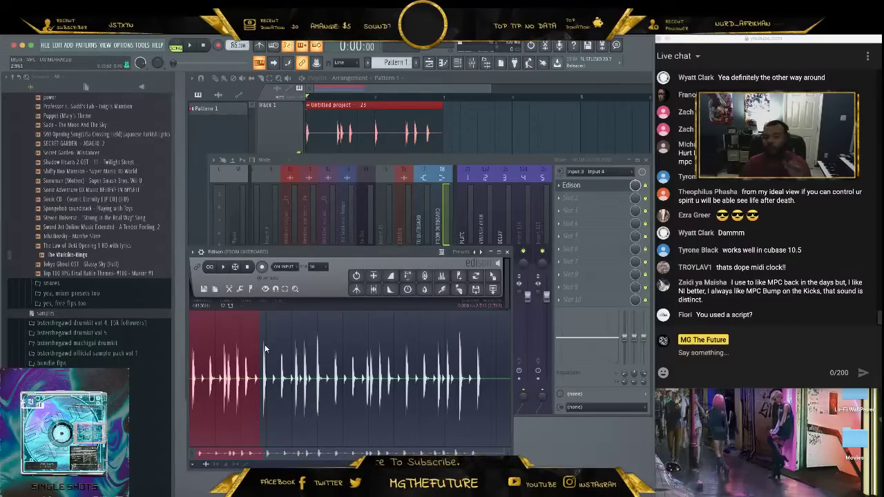
pyautogui.moveTo(275, 341); pyautogui.dragTo(346, 346)
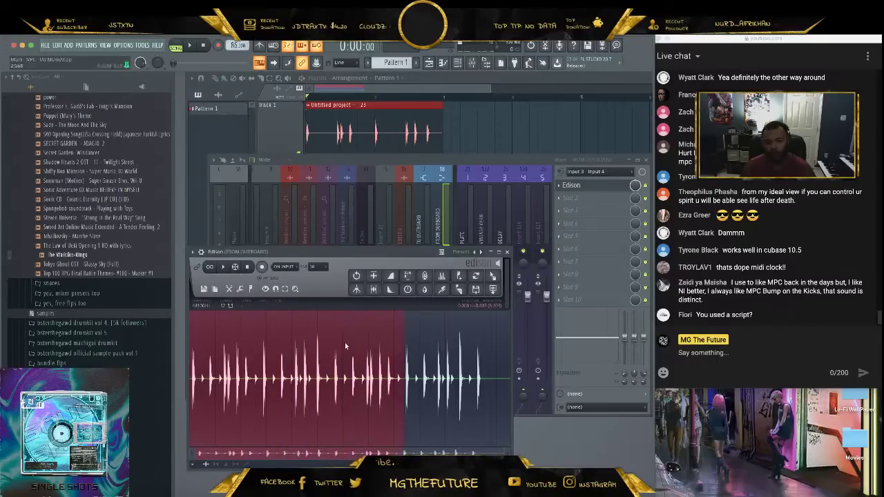
pyautogui.moveTo(269, 335); pyautogui.dragTo(278, 331)
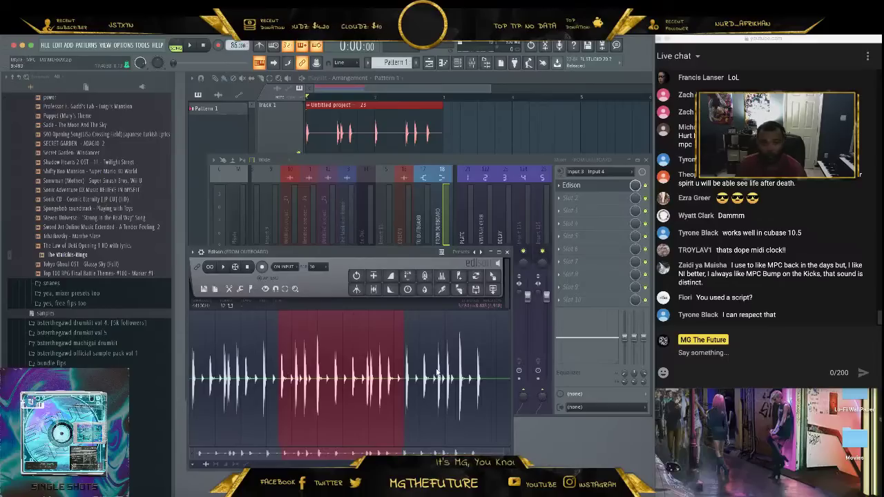
pyautogui.scroll(5, 309, 363)
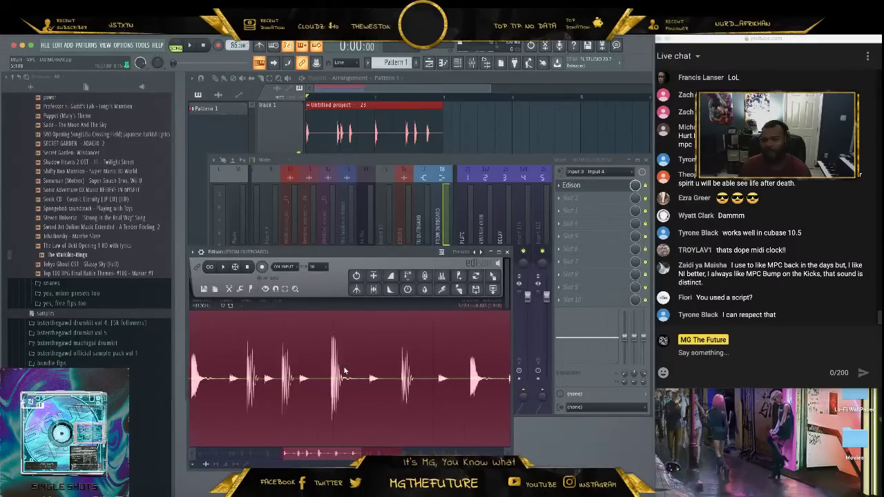
# Shorten the middle selection of the Edison recording by moving its start later, to the group of hits near its end.
pyautogui.scroll(-5, 347, 370)
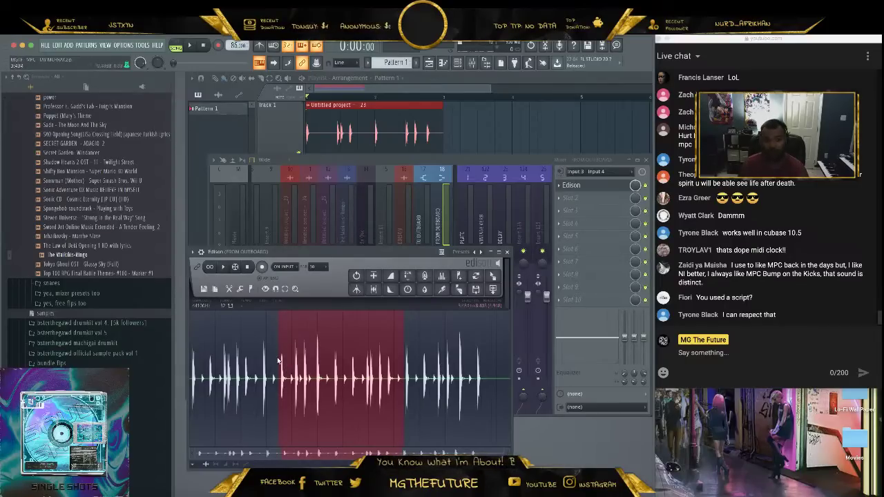
pyautogui.moveTo(279, 360); pyautogui.dragTo(331, 354)
pyautogui.moveTo(278, 353); pyautogui.dragTo(303, 356)
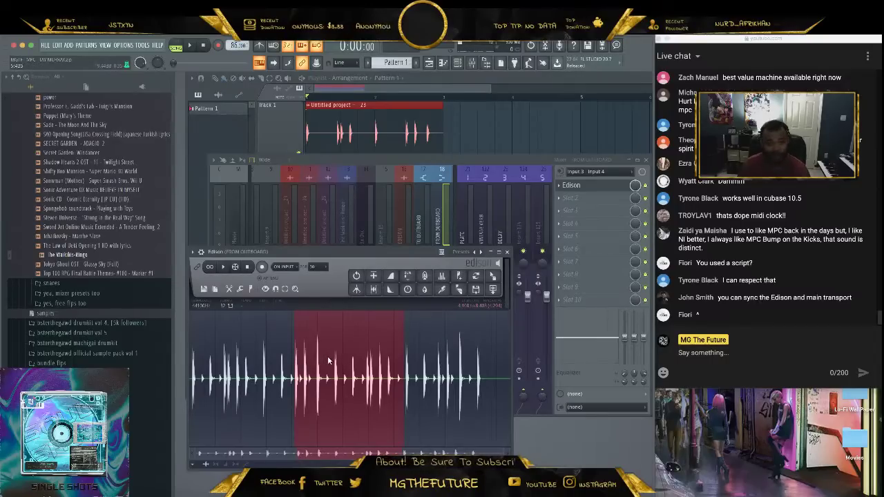
pyautogui.rightClick(349, 368)
pyautogui.scroll(8, 319, 370)
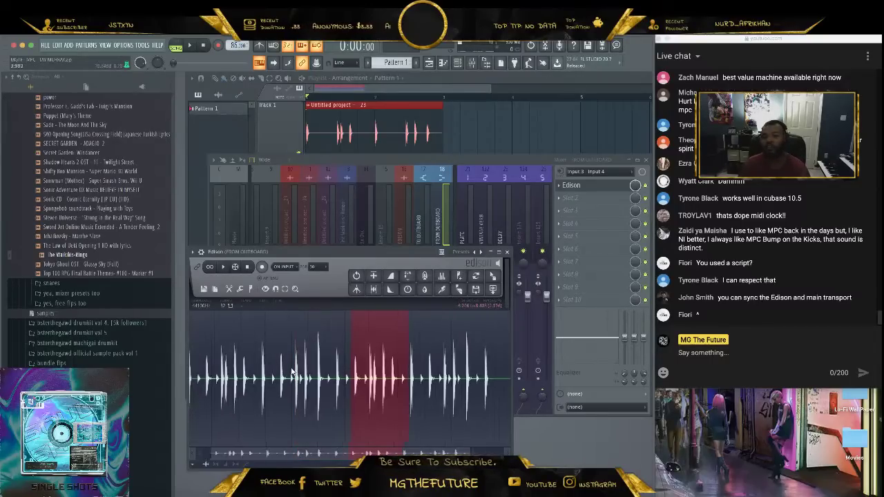
pyautogui.scroll(-6, 324, 368)
pyautogui.scroll(-2, 369, 374)
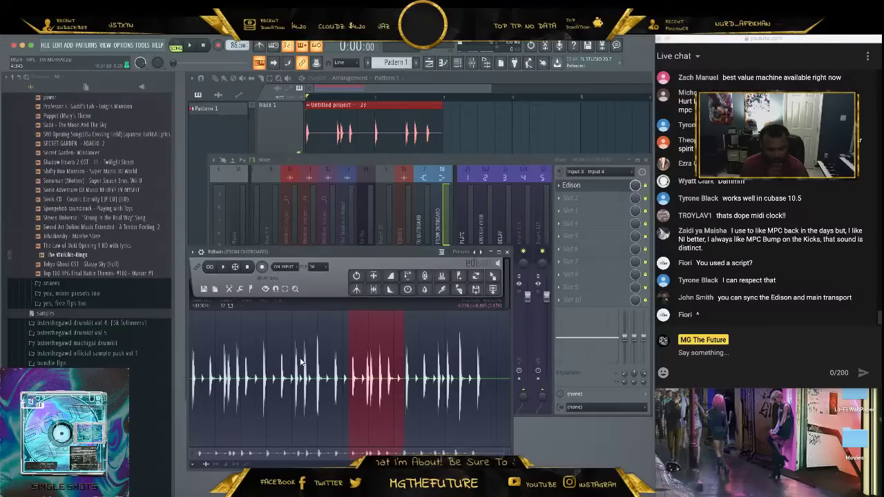
# Align the start of the Edison selection precisely with the onset of its first hit.
pyautogui.scroll(10, 353, 360)
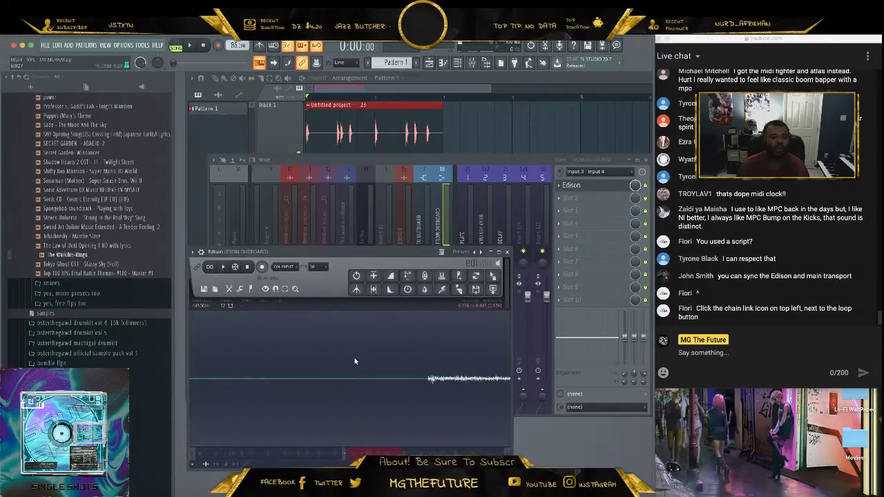
pyautogui.scroll(-10, 355, 359)
pyautogui.scroll(10, 350, 356)
pyautogui.scroll(2, 363, 378)
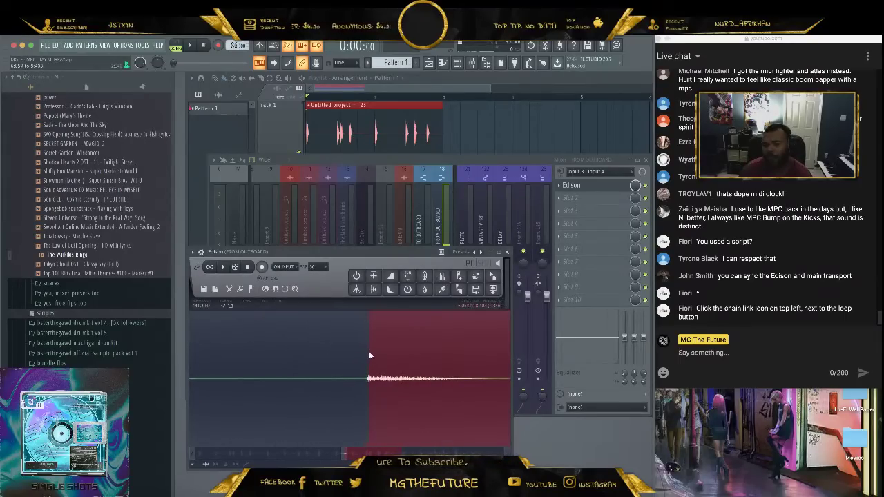
pyautogui.scroll(-6, 355, 359)
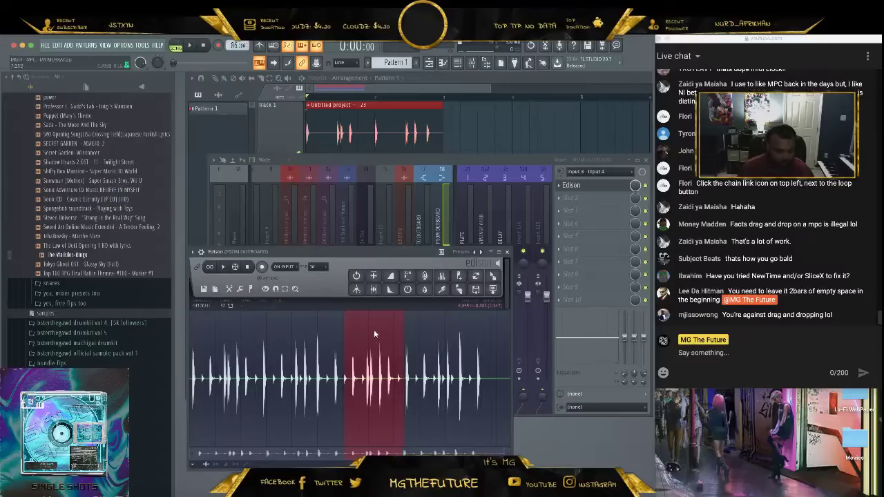
# Adjust the end and start of the selection around the neighbouring hits, play it in Edison, and stop playback.
pyautogui.moveTo(404, 338); pyautogui.dragTo(399, 339)
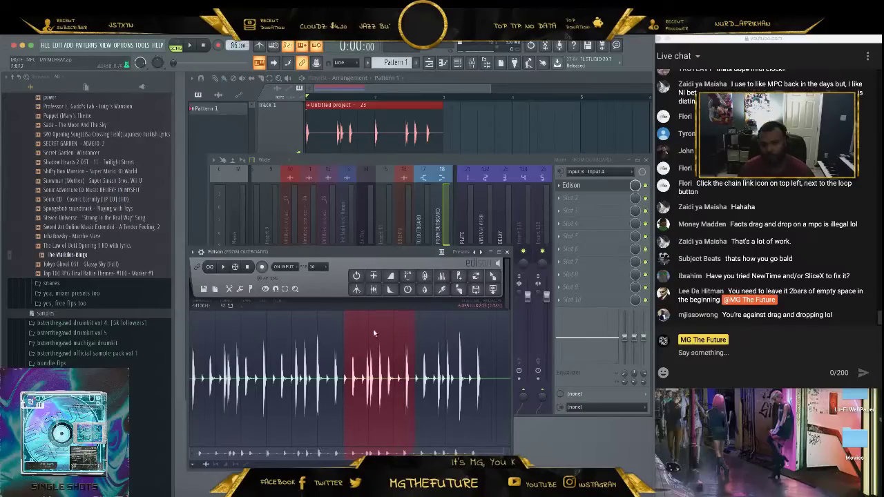
pyautogui.scroll(3, 299, 343)
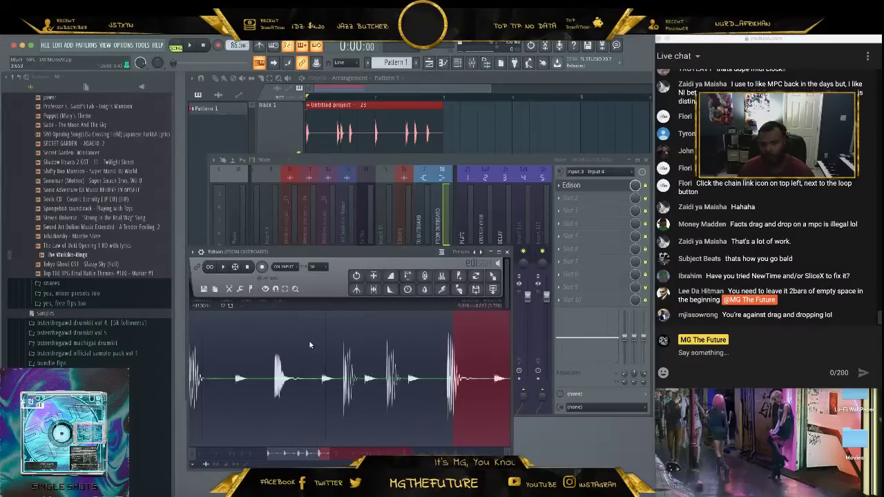
pyautogui.click(223, 267)
pyautogui.click(247, 267)
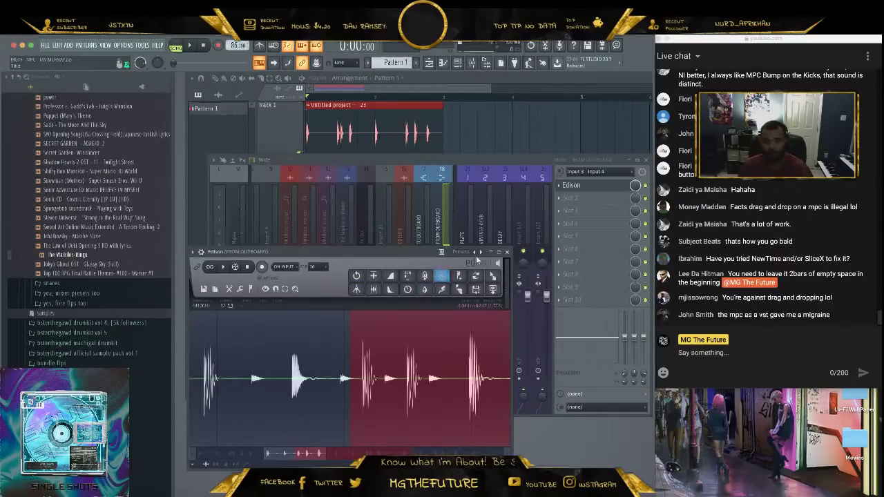
# Close the Edison window and highlight the live chat message about leaving two bars of empty space at the beginning.
pyautogui.click(508, 252)
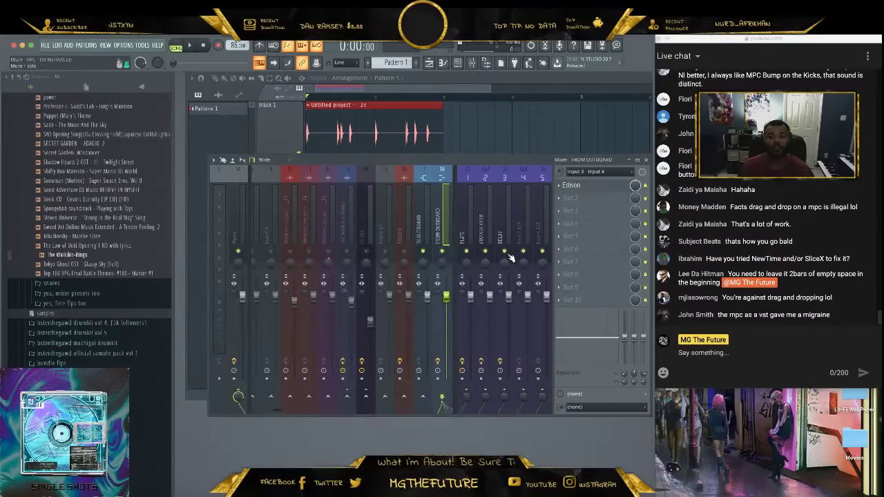
pyautogui.moveTo(806, 282); pyautogui.dragTo(710, 266)
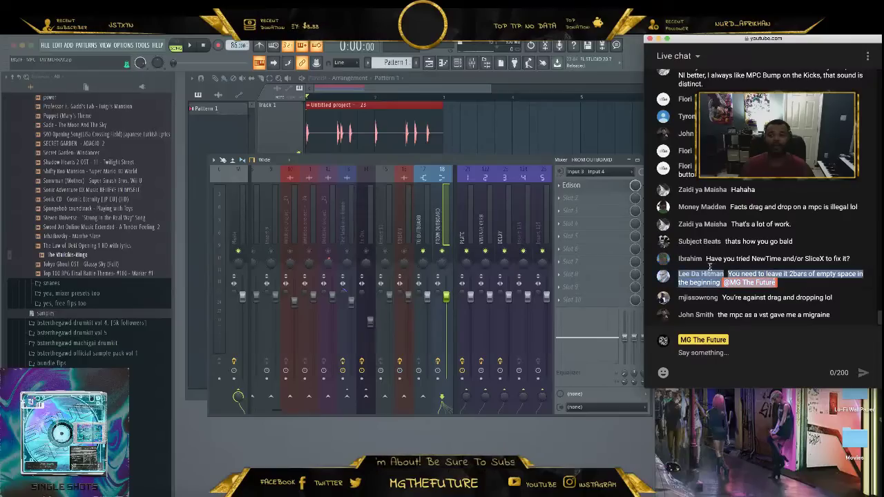
pyautogui.click(760, 257)
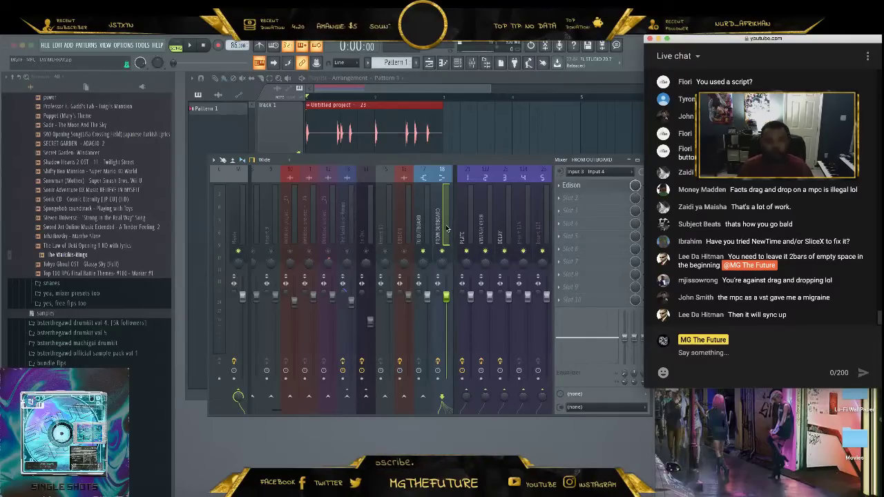
# Reopen Edison from the first slot of the FROM OUTBOARD track and discard the recording by starting a new empty sample.
pyautogui.click(571, 185)
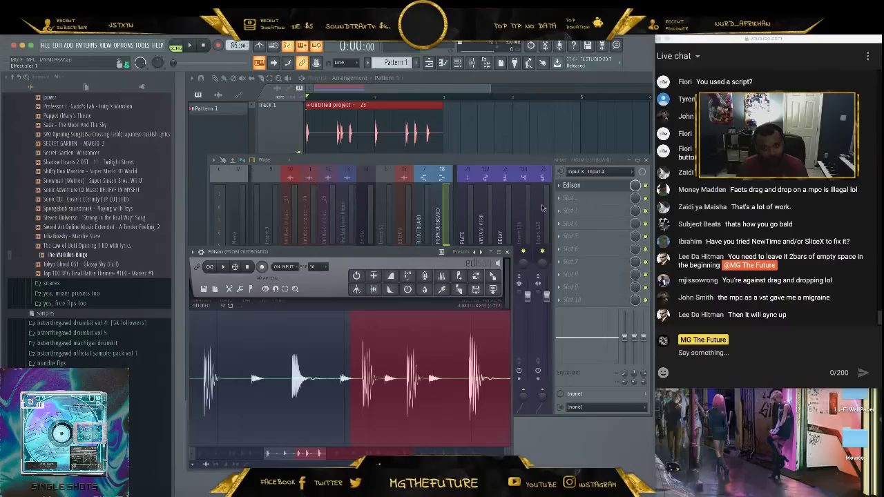
pyautogui.click(204, 291)
pyautogui.click(208, 301)
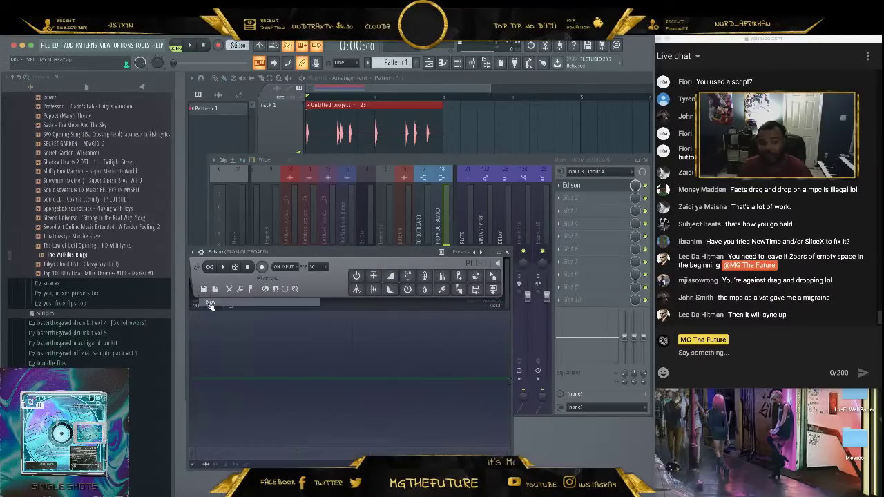
# Move and shrink the Edison window above the mixer, start playback, and reposition the mixer so its track latency setting is accessible.
pyautogui.moveTo(331, 253); pyautogui.dragTo(333, 92)
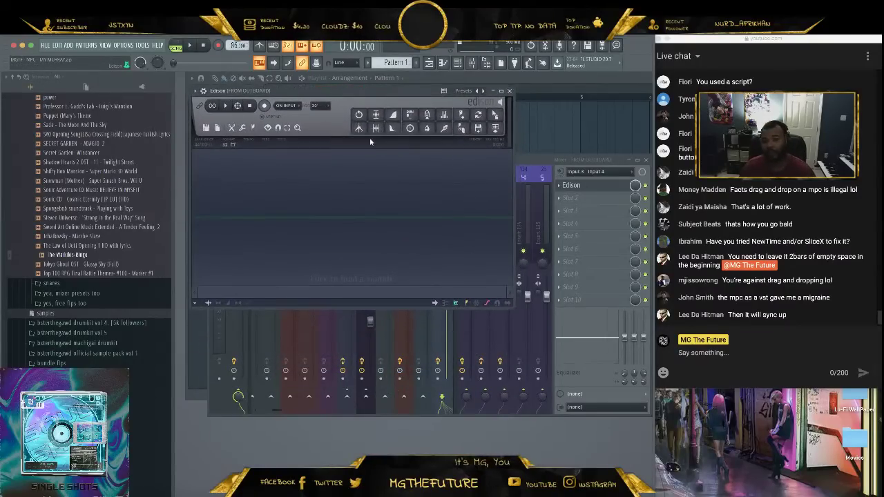
pyautogui.moveTo(510, 308); pyautogui.dragTo(432, 229)
pyautogui.moveTo(478, 162); pyautogui.dragTo(491, 260)
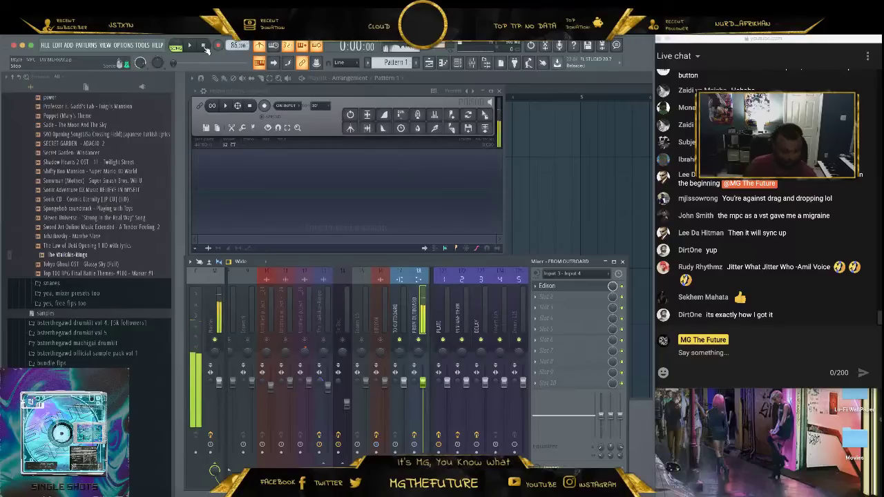
pyautogui.press('space')
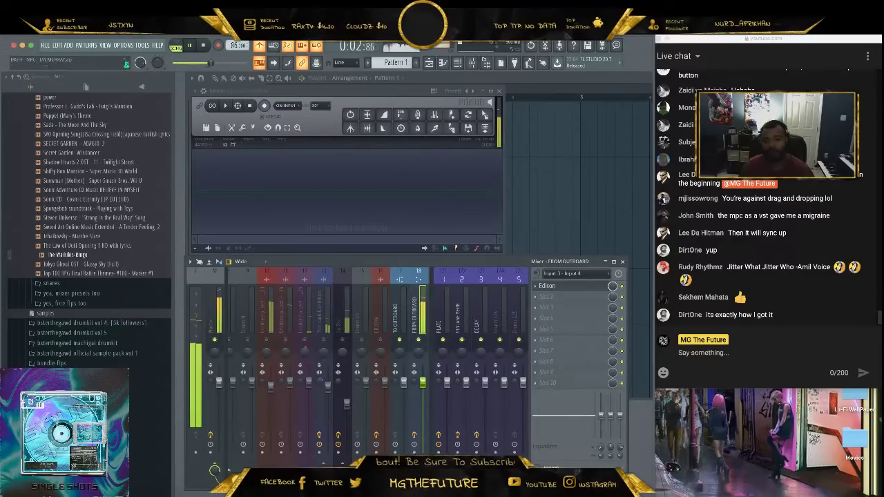
pyautogui.moveTo(513, 261); pyautogui.dragTo(512, 197)
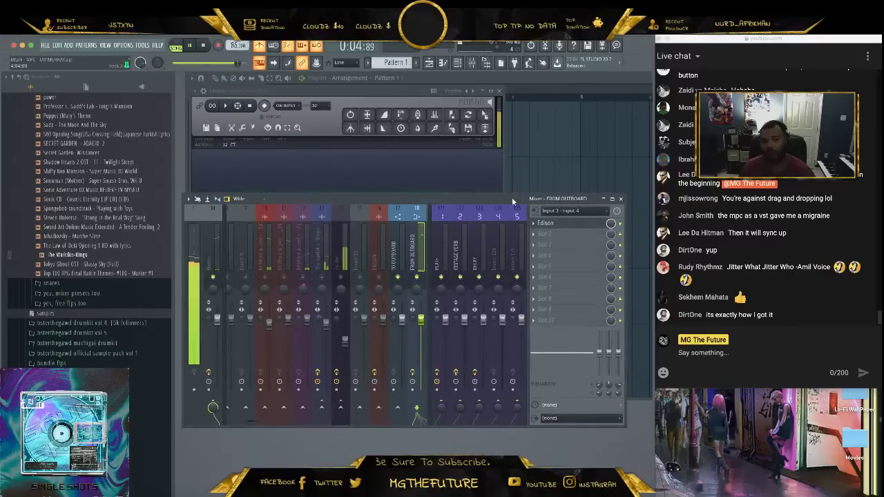
# Set the FROM OUTBOARD track latency to 10 ms.
pyautogui.click(557, 408)
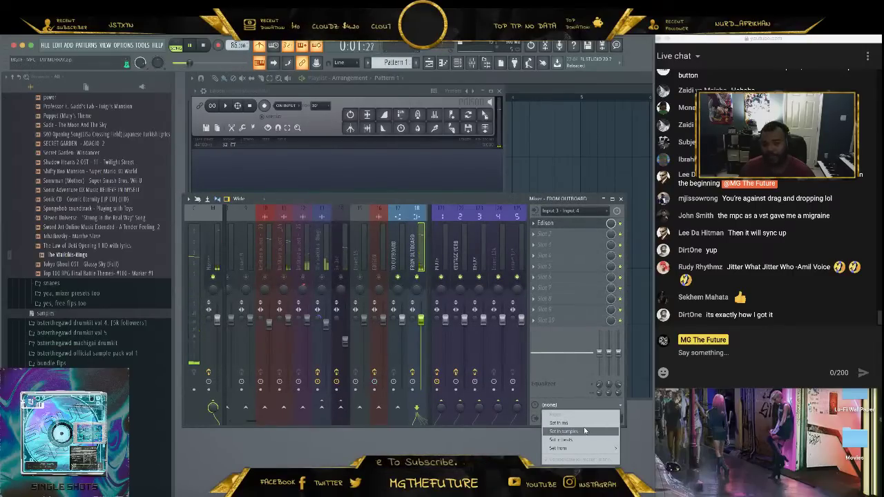
pyautogui.click(569, 422)
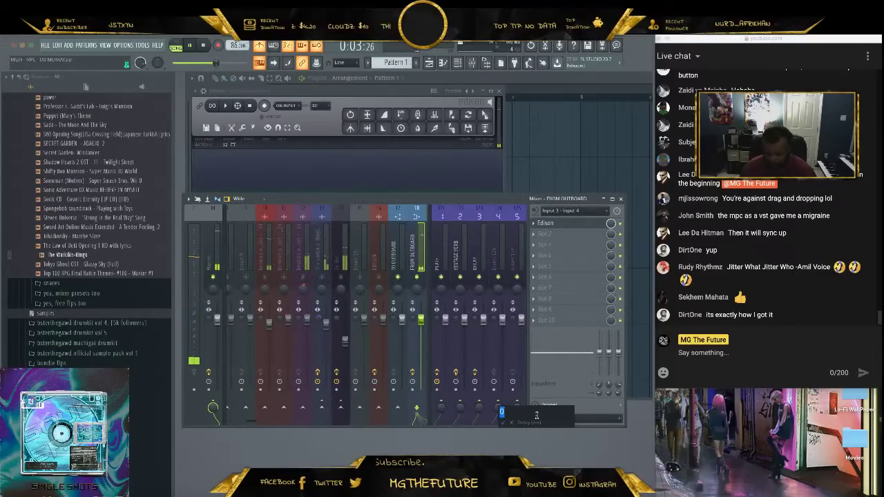
pyautogui.write('10')
pyautogui.press('Return')
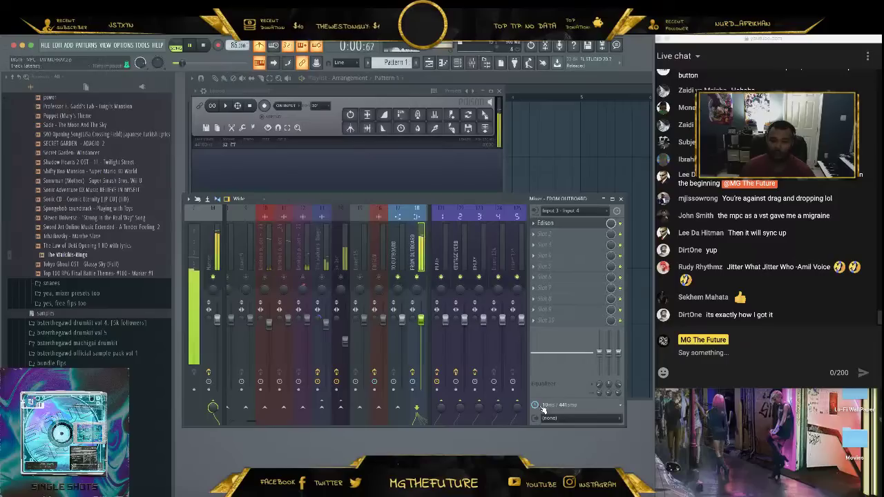
# Set the FROM OUTBOARD track latency to 100 samples.
pyautogui.rightClick(544, 405)
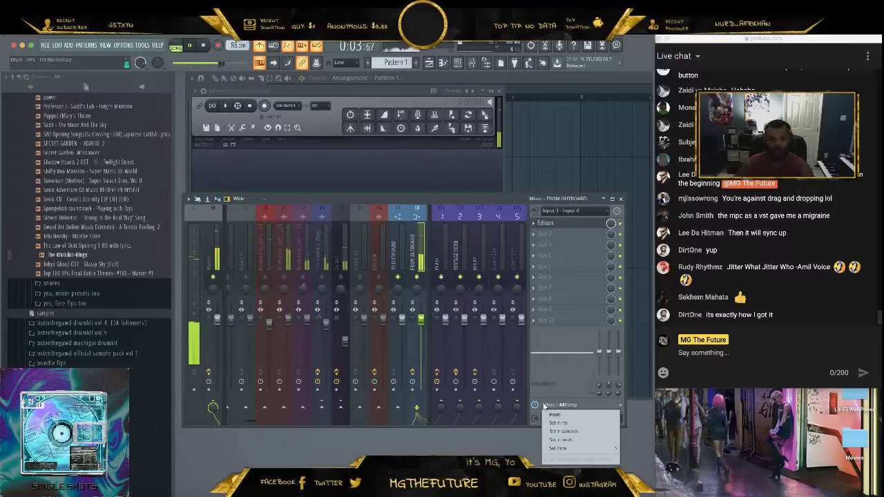
pyautogui.click(577, 431)
pyautogui.write('1')
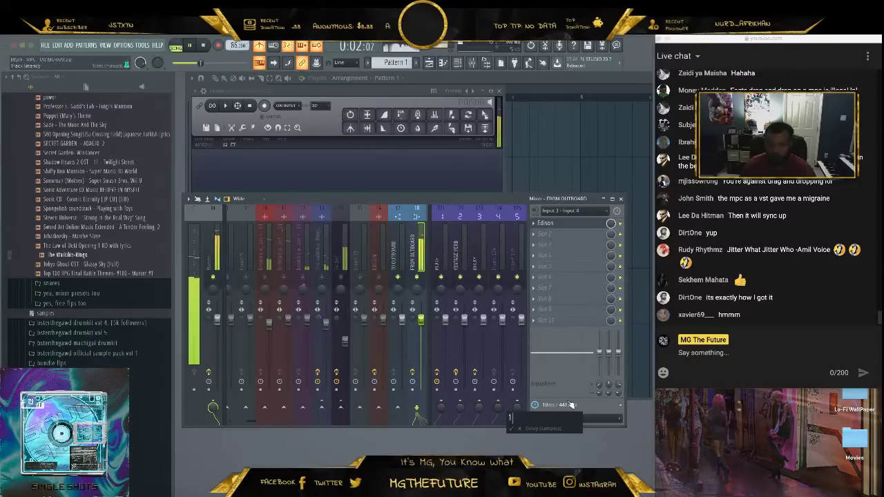
pyautogui.write('00')
pyautogui.press('Return')
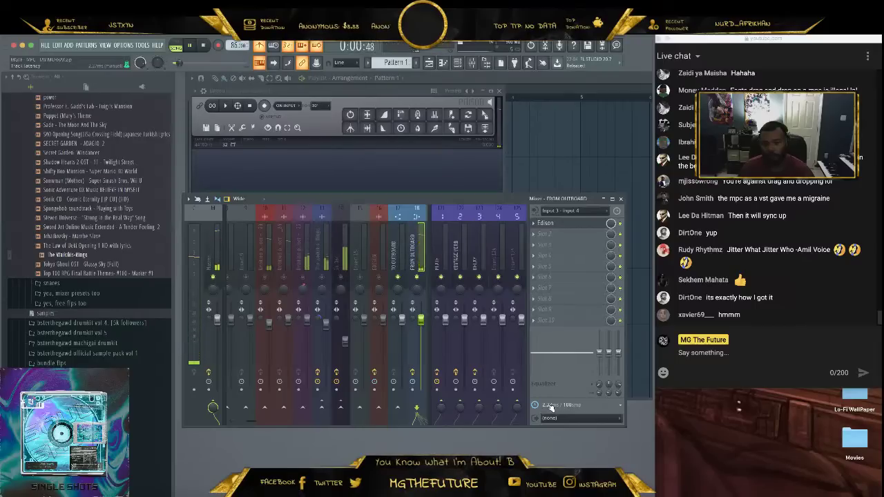
# Set the FROM OUTBOARD track latency to 400 ms.
pyautogui.rightClick(551, 408)
pyautogui.click(571, 423)
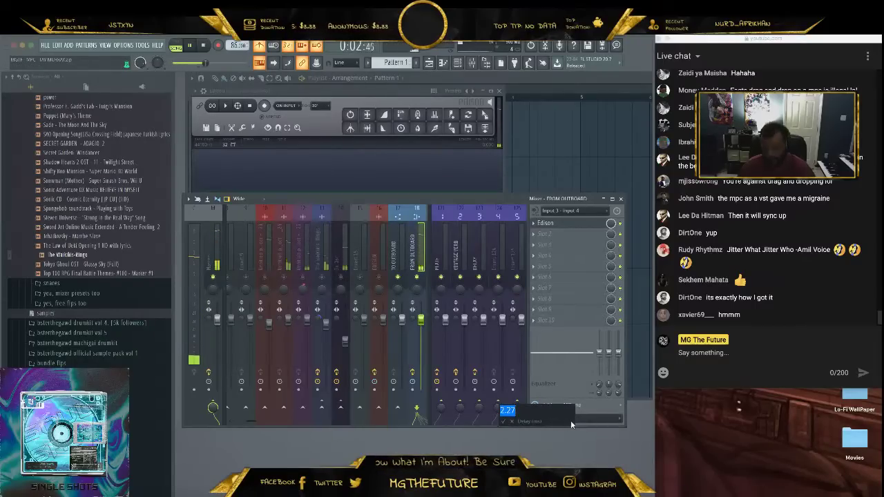
pyautogui.write('400')
pyautogui.press('Return')
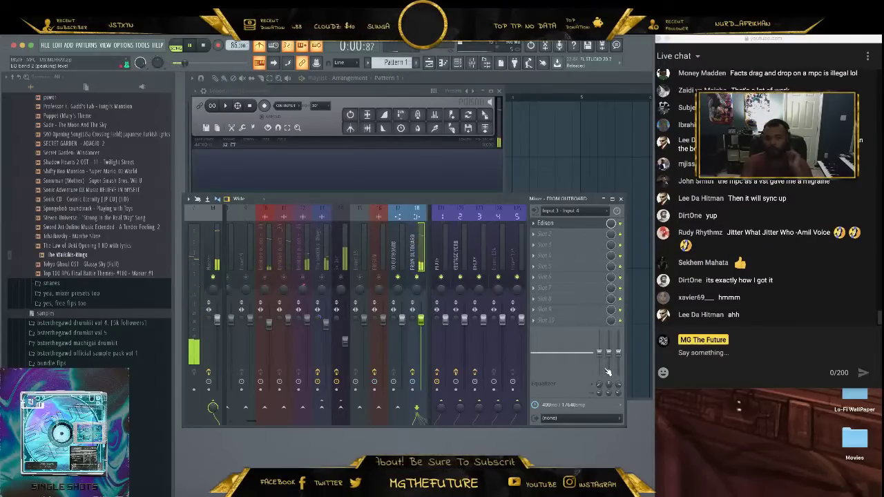
# Set the FROM OUTBOARD track latency to 37 ms, then stop and restart playback to hear the timing.
pyautogui.click(556, 405)
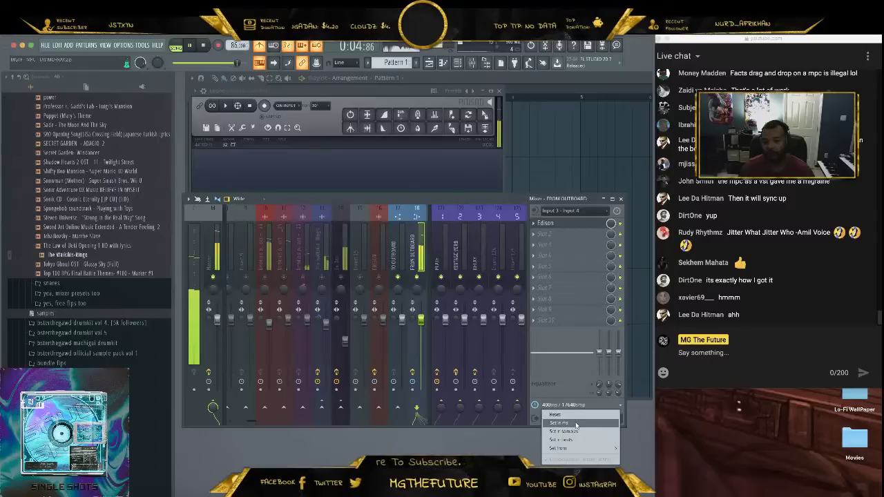
pyautogui.click(576, 423)
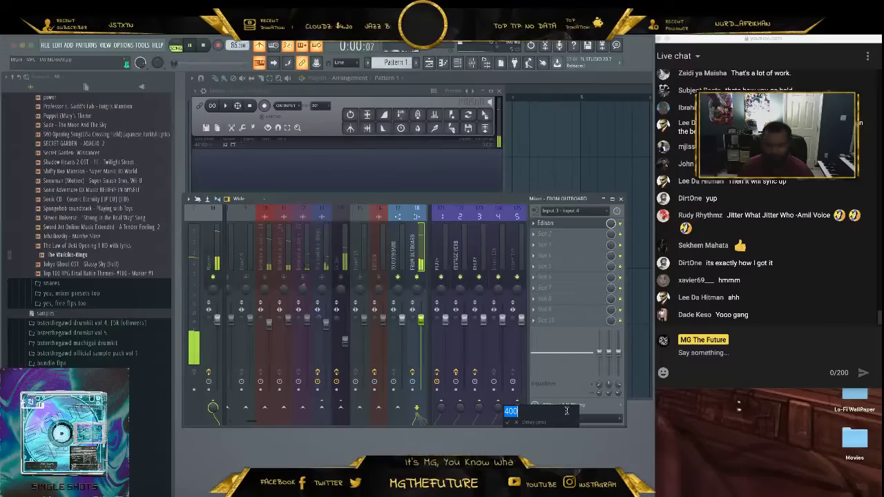
pyautogui.write('37')
pyautogui.press('Return')
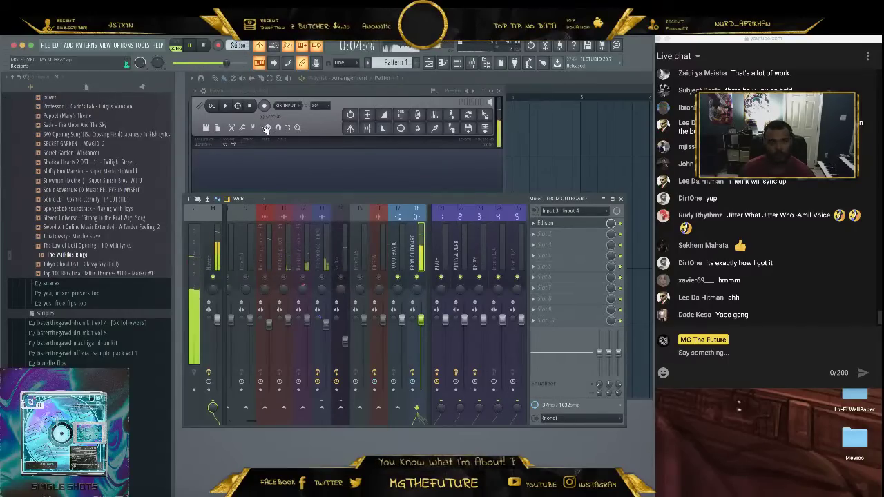
pyautogui.press('space')
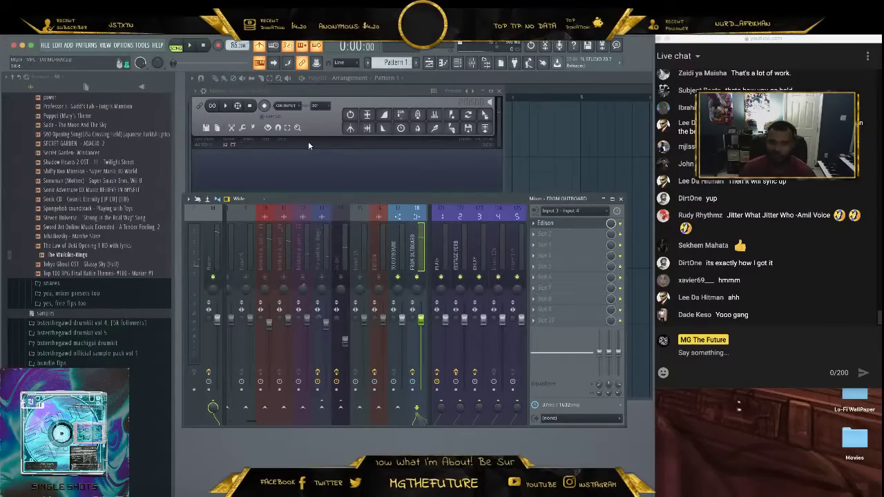
pyautogui.press('space')
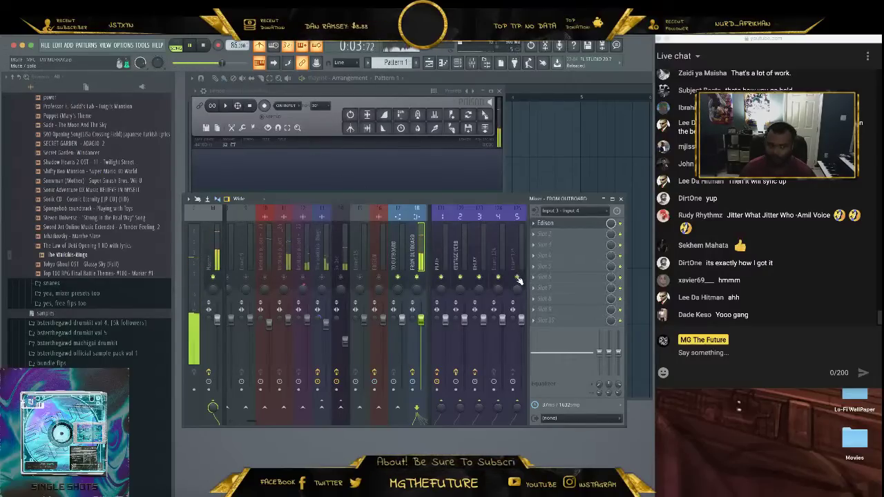
# Set the FROM OUTBOARD track latency to 47 ms while the arrangement plays.
pyautogui.click(552, 405)
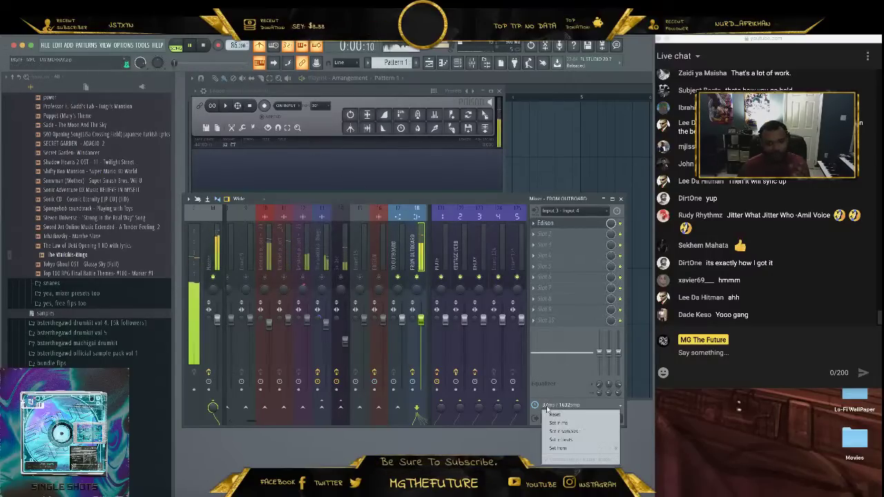
pyautogui.click(571, 424)
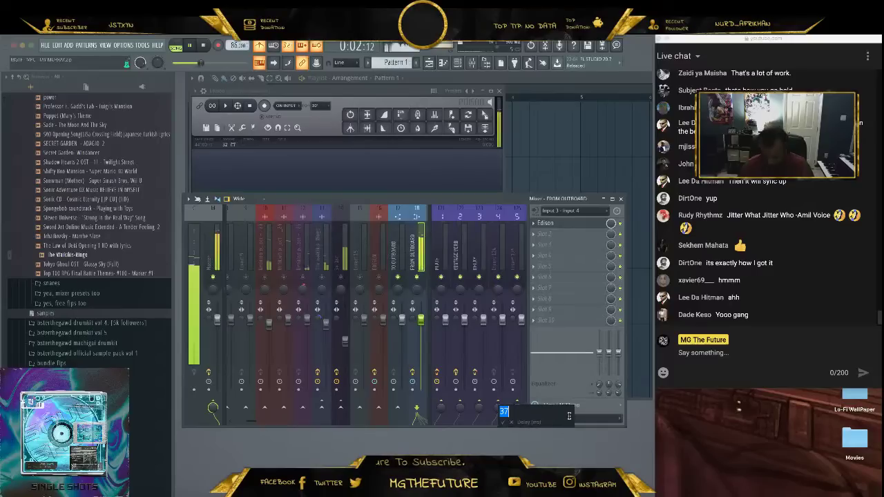
pyautogui.write('47')
pyautogui.press('Return')
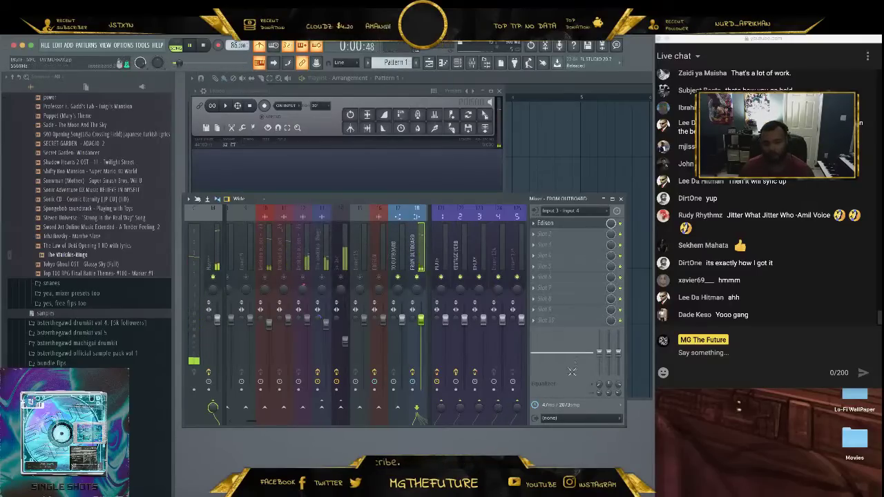
# Set the FROM OUTBOARD track latency to 35 ms, then play the arrangement briefly to hear the timing.
pyautogui.press('space')
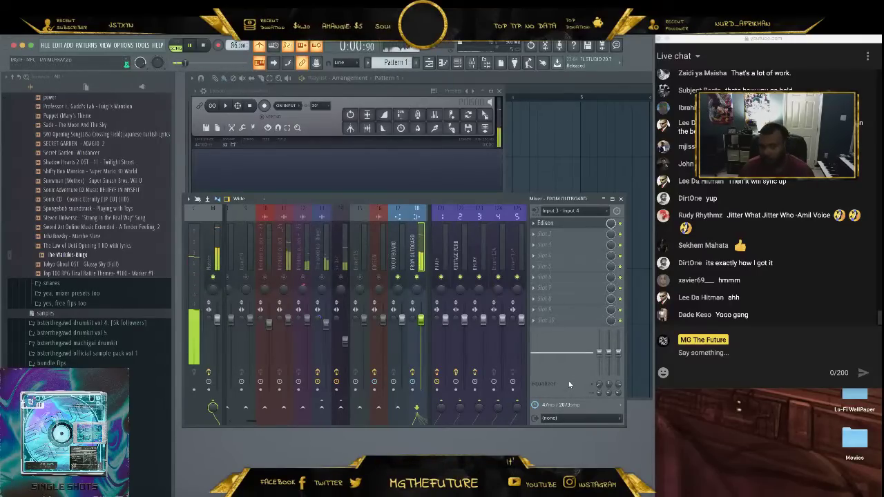
pyautogui.click(553, 410)
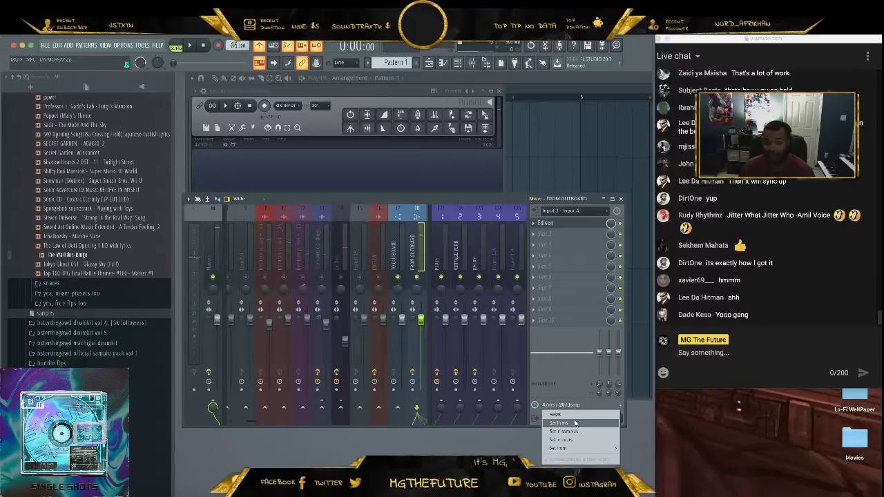
pyautogui.click(570, 424)
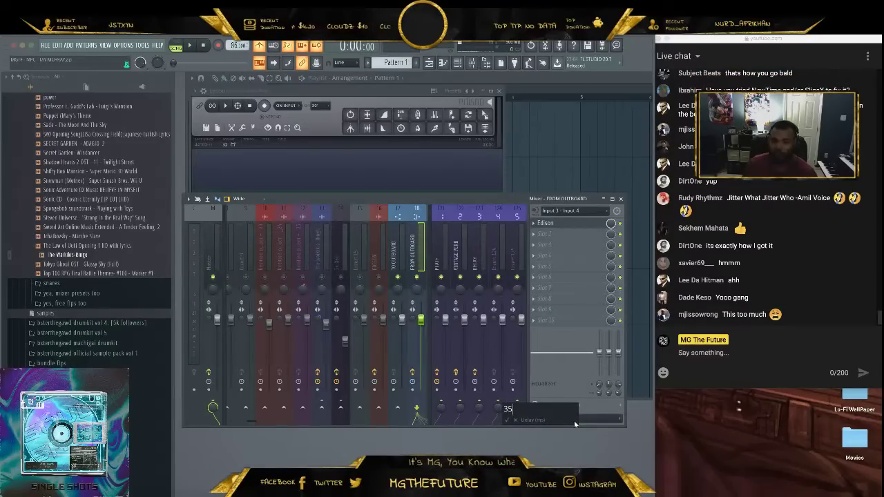
pyautogui.press('Return')
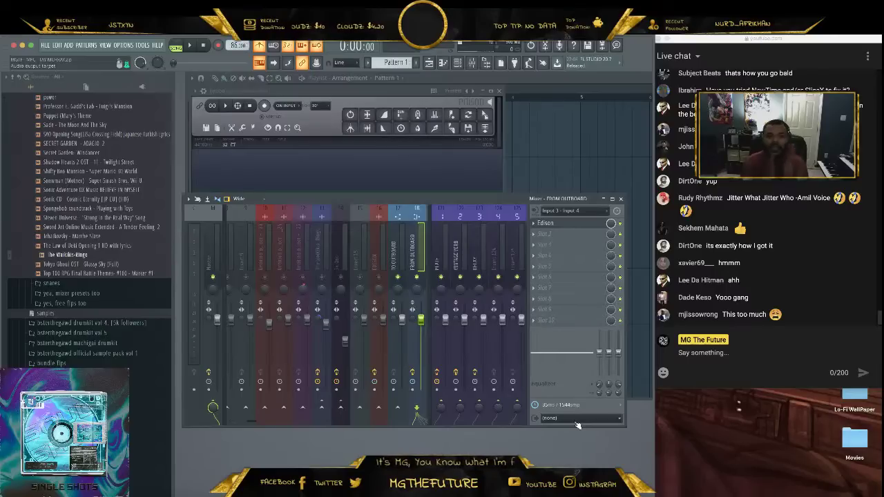
pyautogui.press('space')
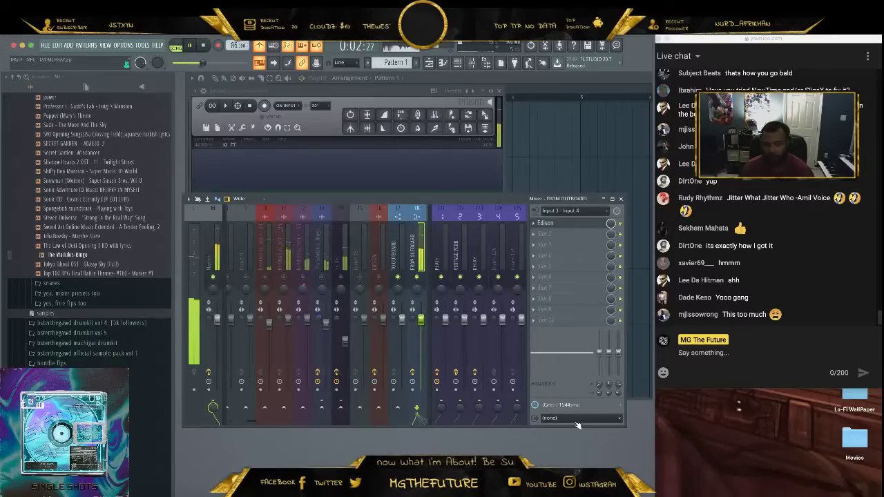
pyautogui.press('space')
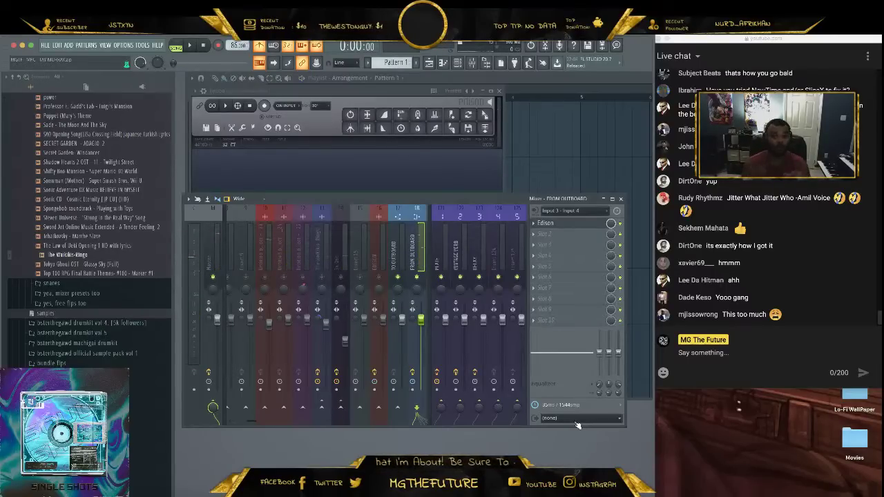
# Move the Edison window down to uncover the playlist and turn off the metronome.
pyautogui.doubleClick(465, 185)
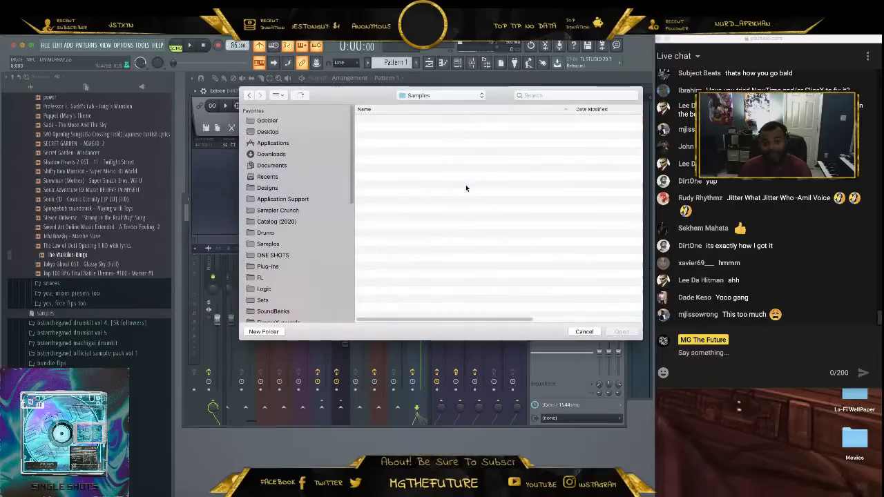
pyautogui.click(584, 332)
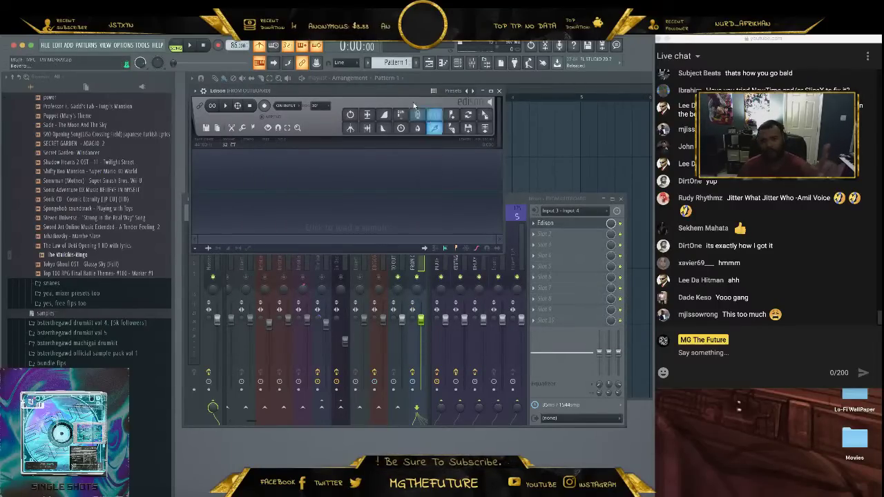
pyautogui.moveTo(413, 102); pyautogui.dragTo(440, 218)
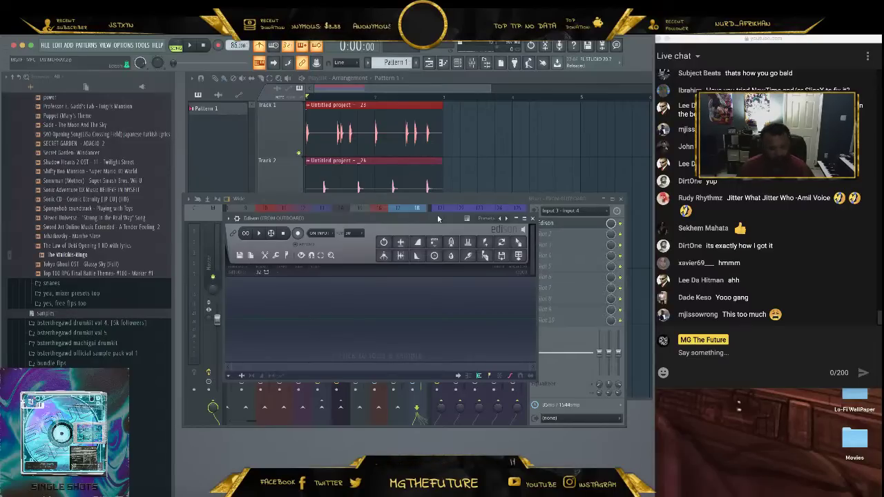
pyautogui.moveTo(439, 220); pyautogui.dragTo(433, 177)
pyautogui.click(562, 198)
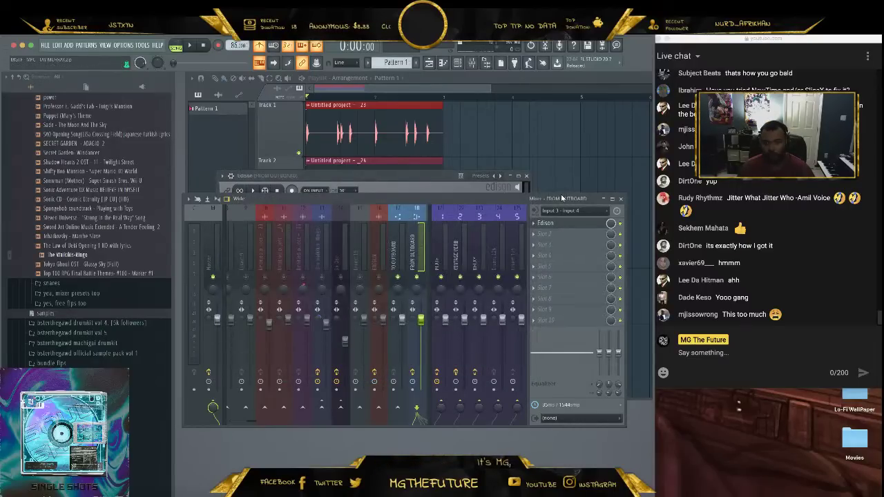
pyautogui.click(261, 46)
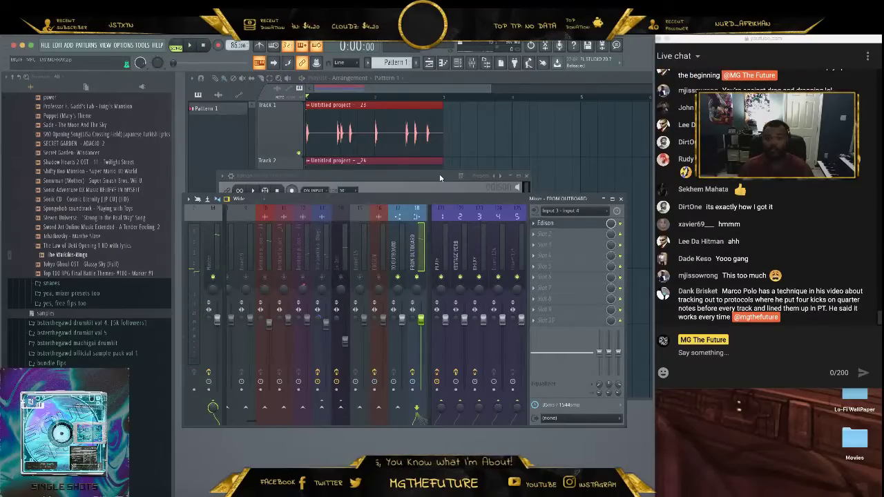
# Set Edison to record On Play, arm it for recording and move its window above the mixer.
pyautogui.click(409, 184)
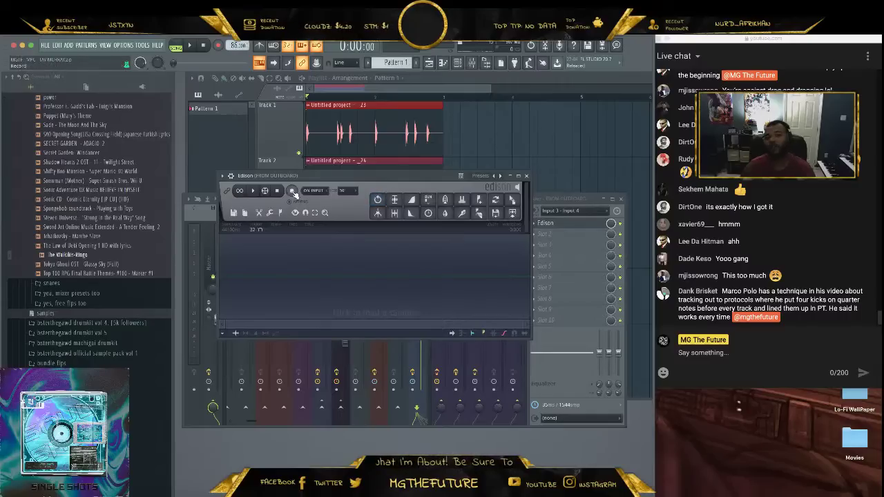
pyautogui.click(321, 193)
pyautogui.click(317, 229)
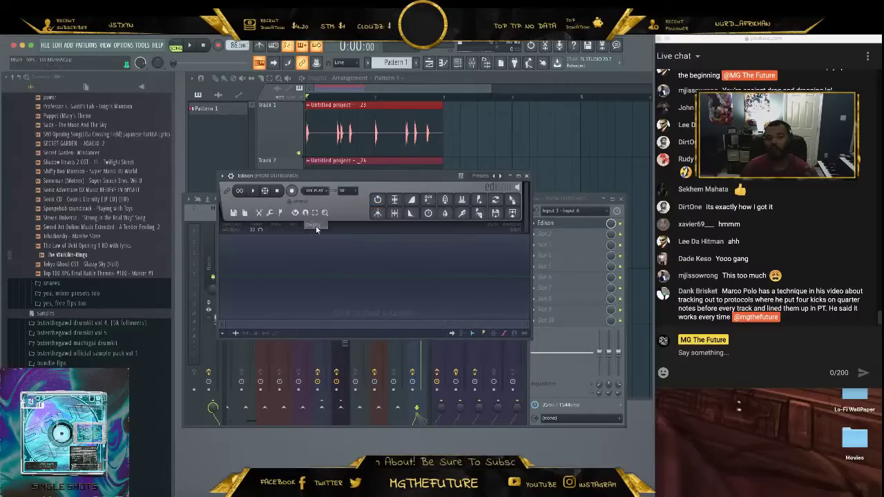
pyautogui.click(294, 192)
pyautogui.moveTo(404, 182); pyautogui.dragTo(379, 114)
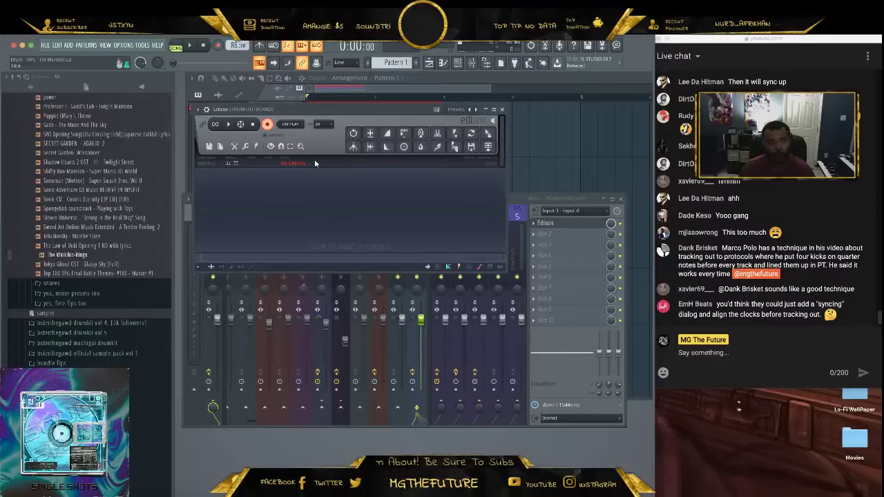
# Play the arrangement to record the outboard return into Edison, then stop recording and playback.
pyautogui.click(191, 46)
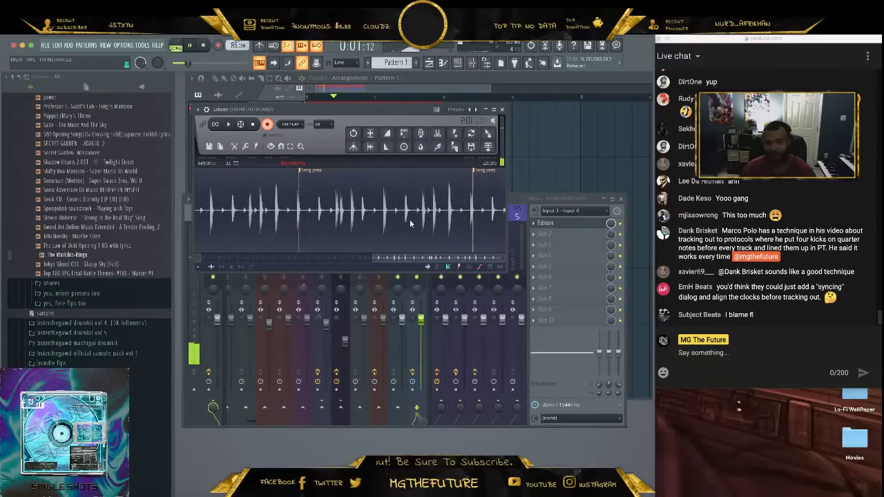
pyautogui.click(267, 124)
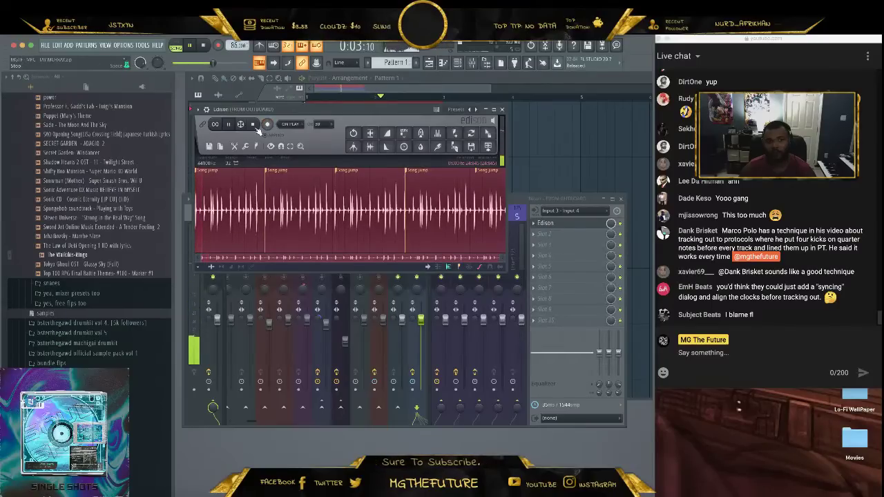
pyautogui.press('space')
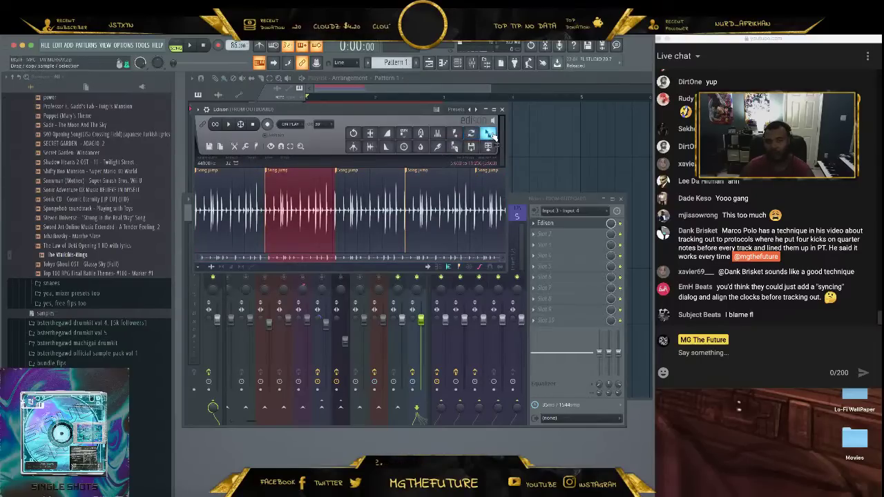
# Place the Edison section between the second and third song-jump markers on Track 5 at bar 4 and select its two-bar time range.
pyautogui.moveTo(454, 146); pyautogui.dragTo(529, 134)
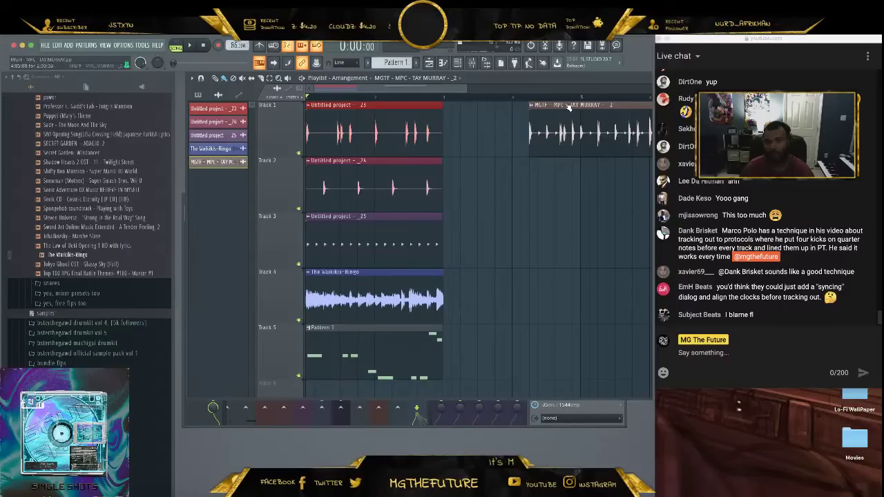
pyautogui.moveTo(567, 107); pyautogui.dragTo(556, 339)
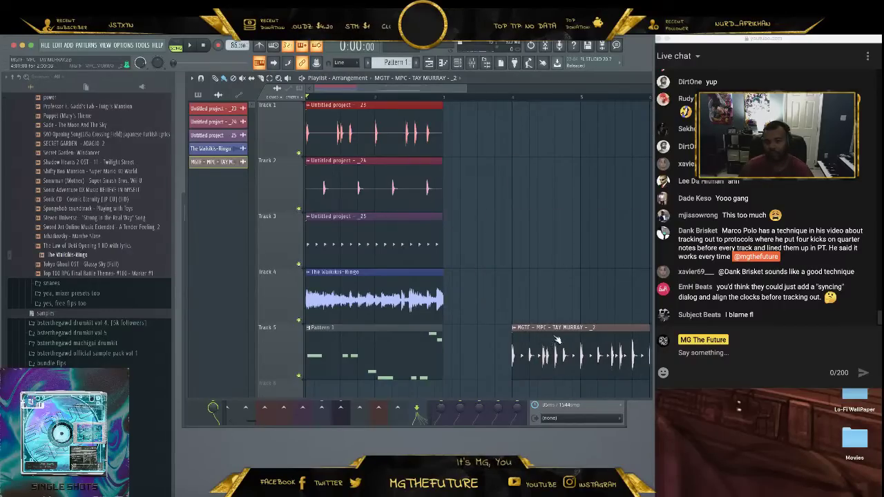
pyautogui.moveTo(514, 98); pyautogui.dragTo(650, 97)
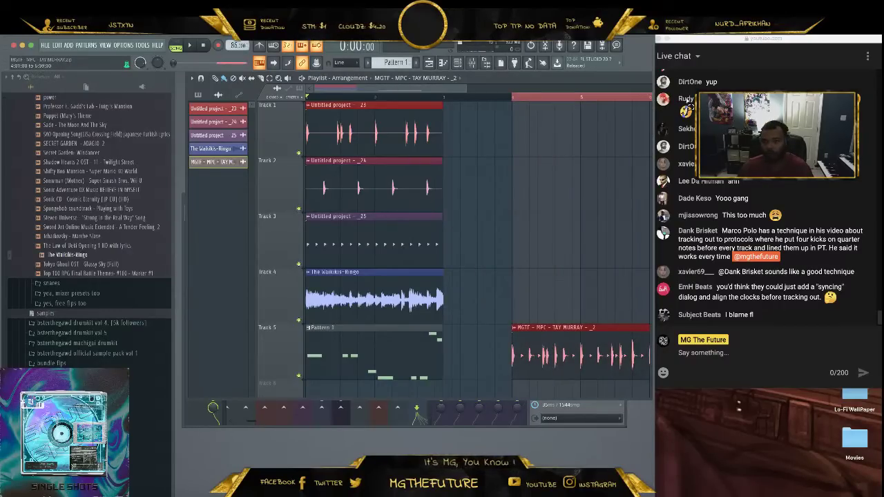
pyautogui.moveTo(439, 89); pyautogui.dragTo(472, 88)
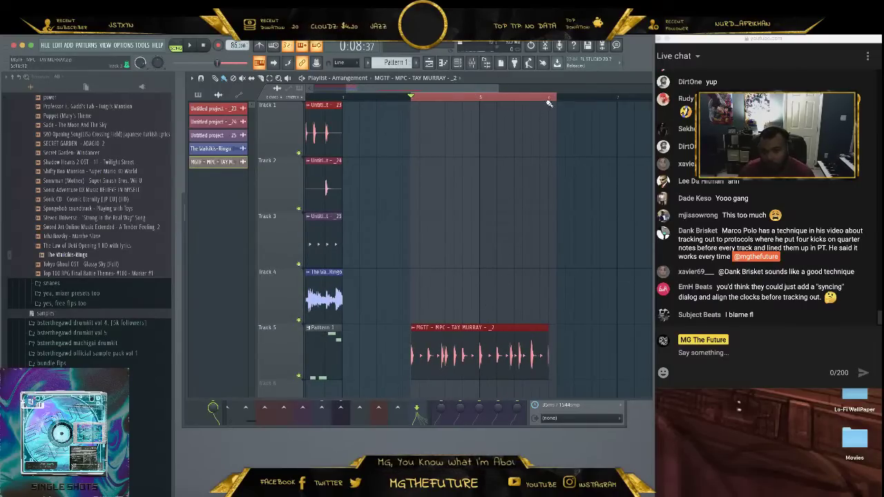
pyautogui.moveTo(548, 100); pyautogui.dragTo(410, 109)
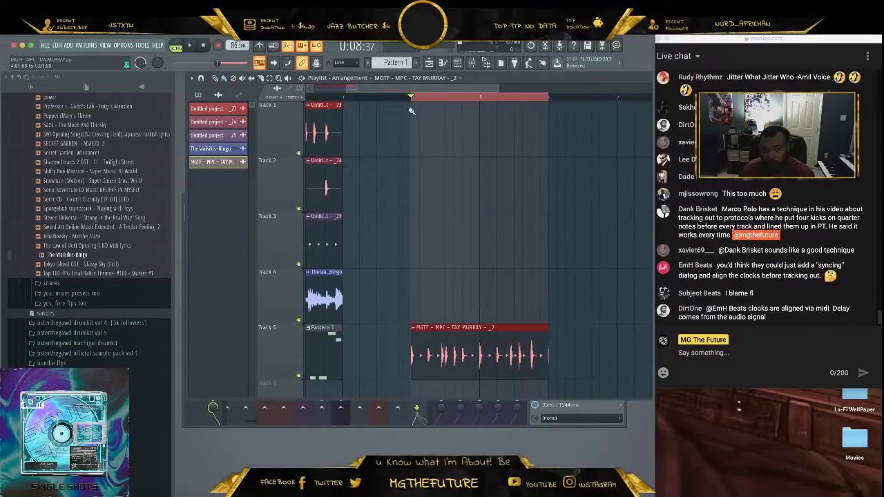
# Set the FROM OUTBOARD track's input to (none) and play back the recorded clip on Track 5.
pyautogui.press('space')
pyautogui.press('space')
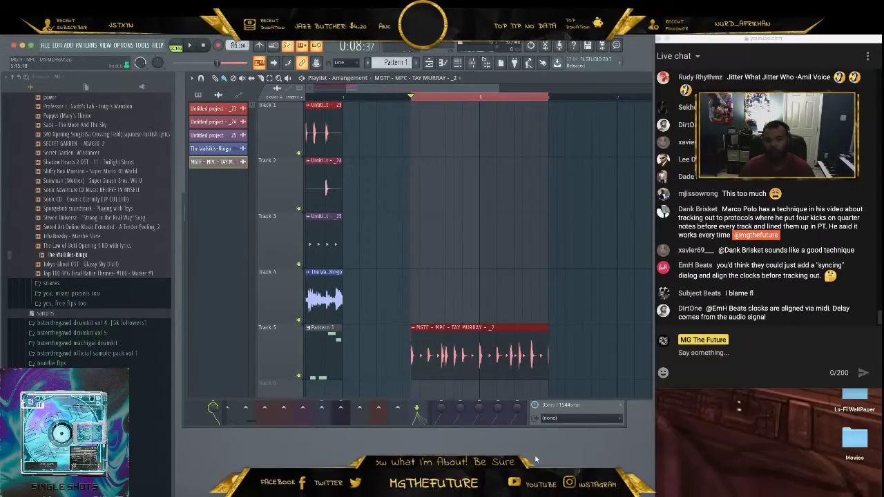
pyautogui.click(597, 413)
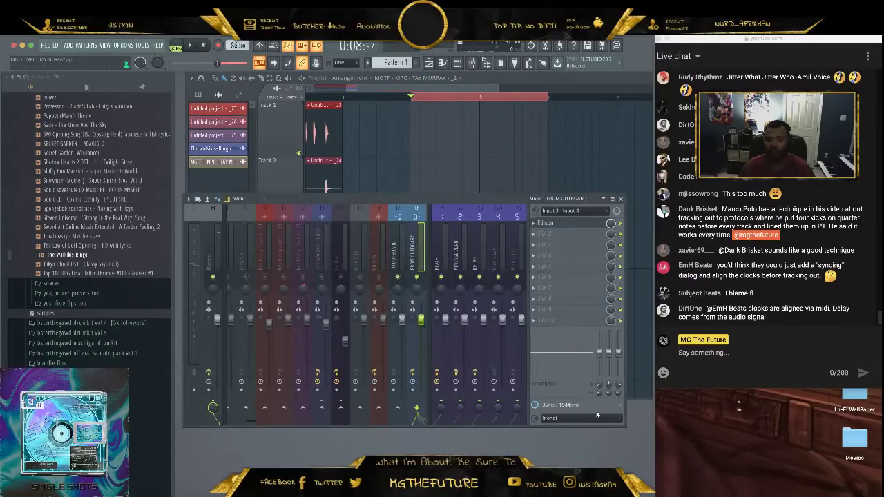
pyautogui.click(594, 212)
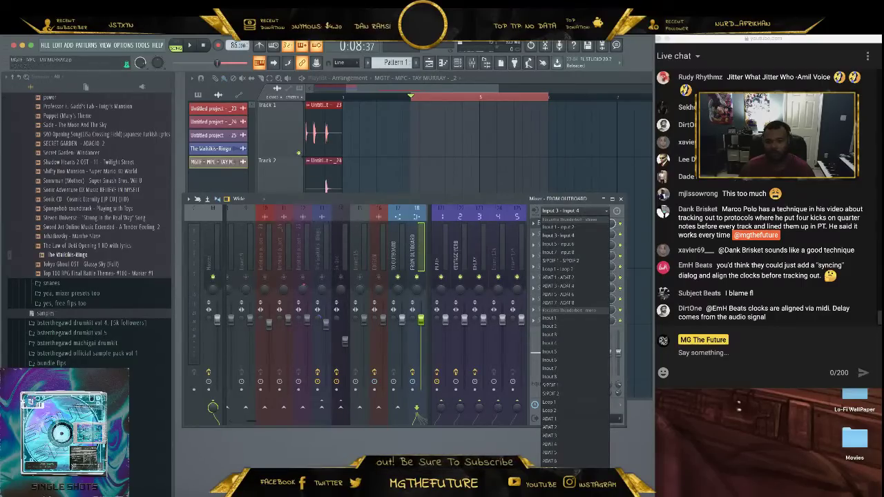
pyautogui.click(558, 236)
pyautogui.press('space')
pyautogui.click(592, 118)
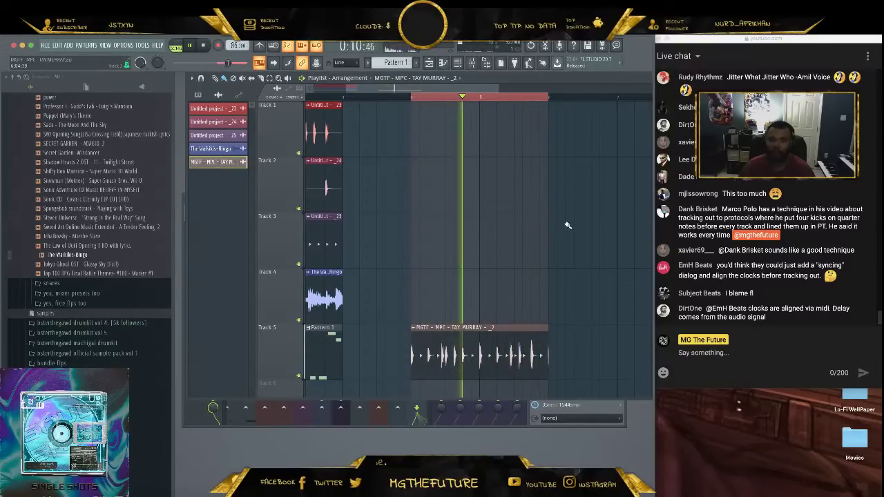
pyautogui.press('space')
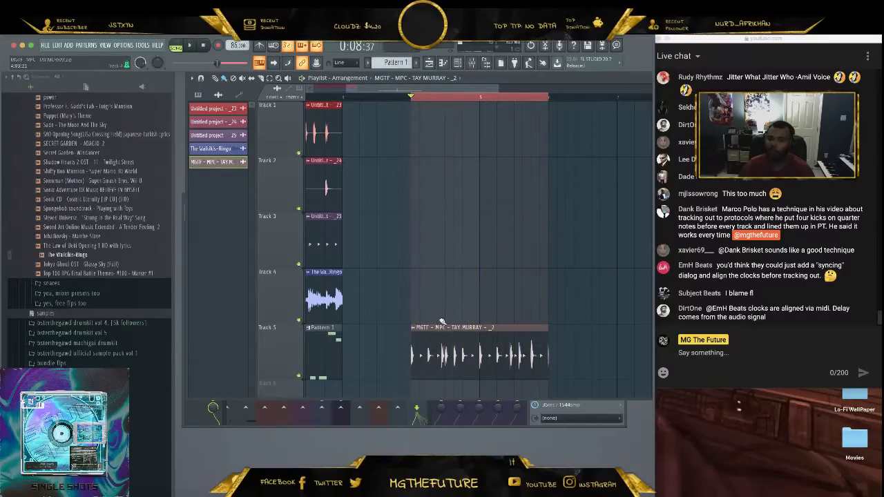
# Delete the recorded clip from Track 5 and select the first two bars of the arrangement for looping.
pyautogui.rightClick(504, 328)
pyautogui.rightClick(493, 99)
pyautogui.moveTo(465, 89); pyautogui.dragTo(355, 84)
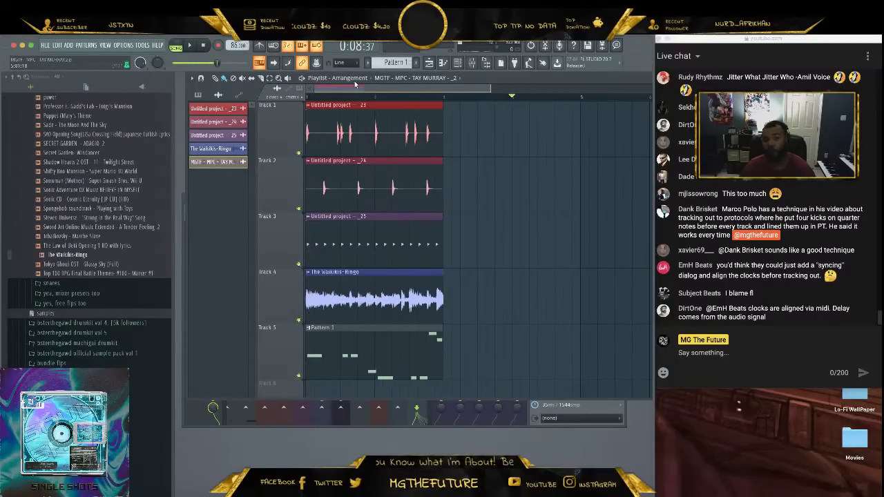
pyautogui.moveTo(447, 98); pyautogui.dragTo(307, 98)
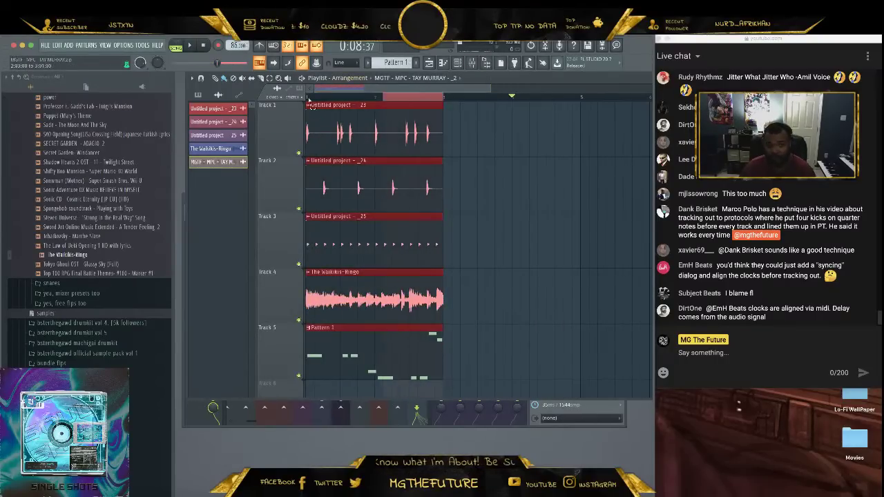
# Play the looped two-bar arrangement without the outboard input, listen to it with the playlist in view, and stop playback.
pyautogui.click(385, 426)
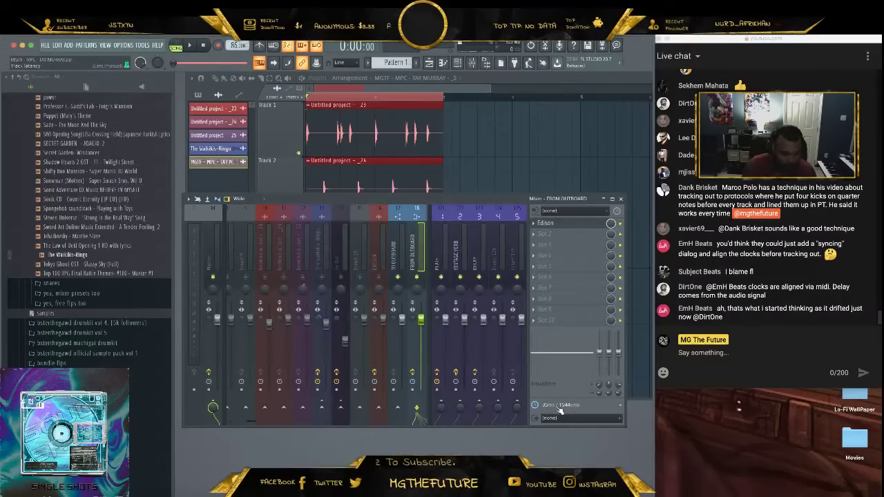
pyautogui.click(194, 49)
pyautogui.click(203, 46)
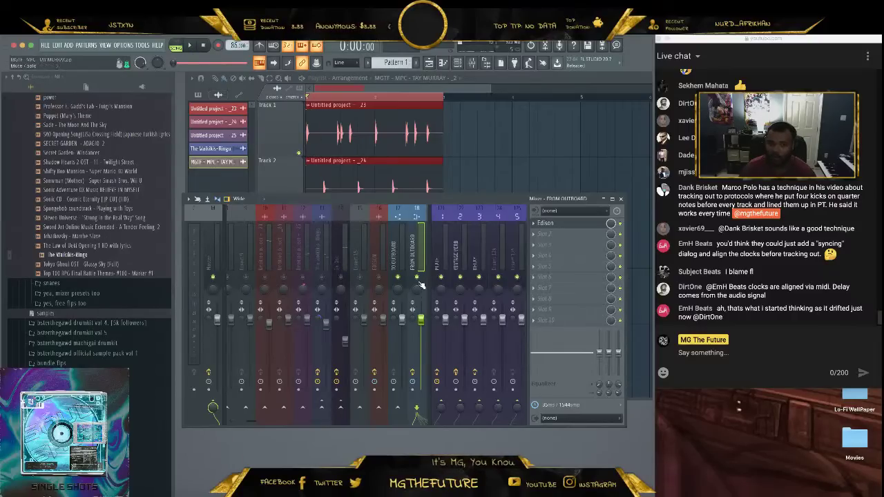
pyautogui.press('space')
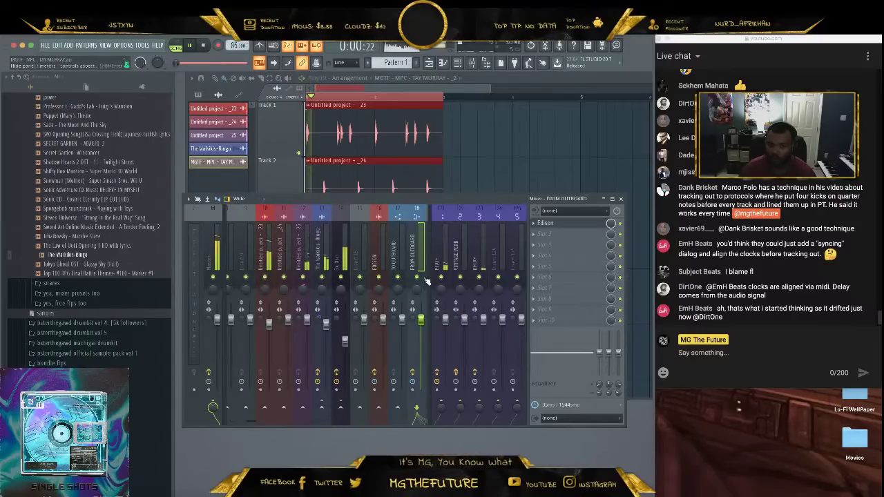
pyautogui.press('F9')
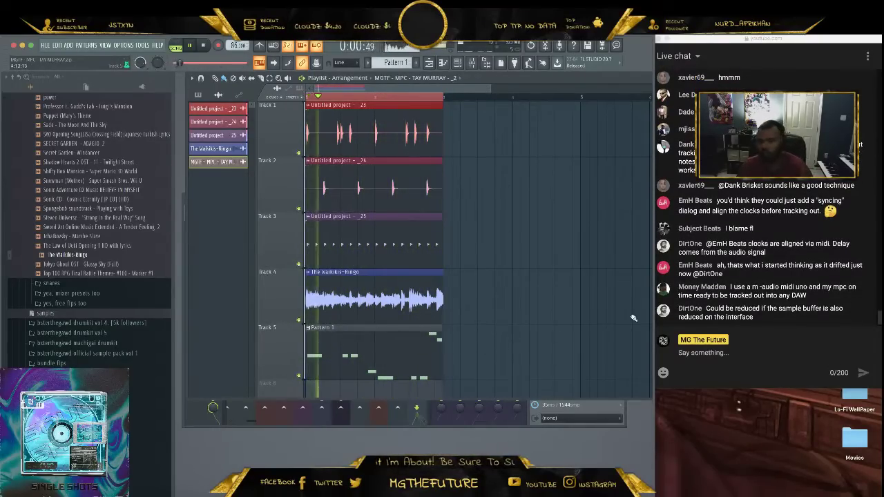
pyautogui.click(800, 255)
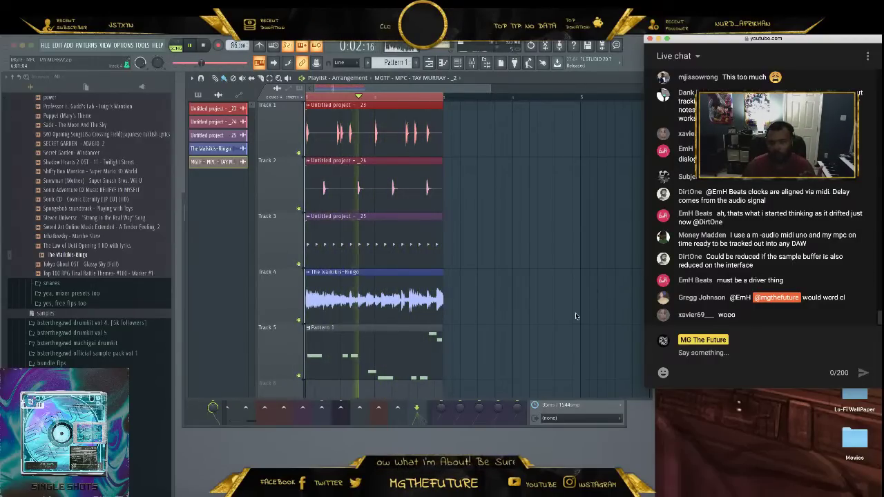
pyautogui.press('space')
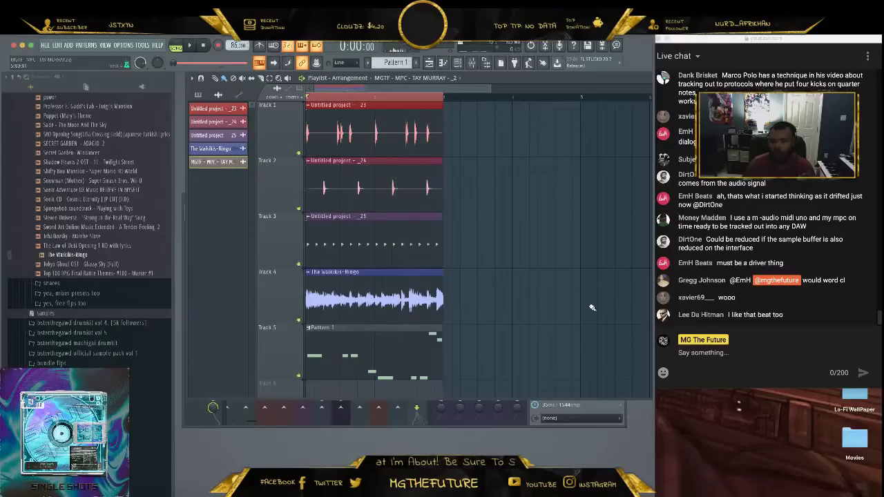
# Move the live chat window farther away from the playlist and play the looped two-bar arrangement.
pyautogui.click(800, 297)
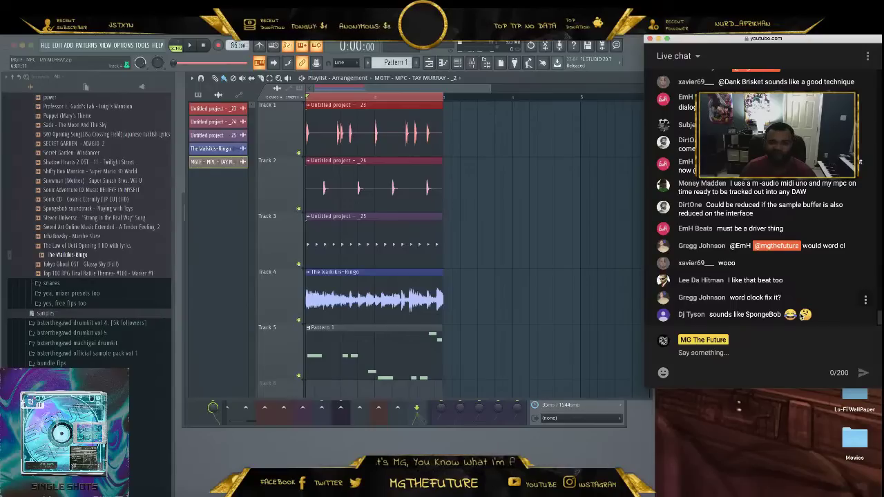
pyautogui.click(517, 302)
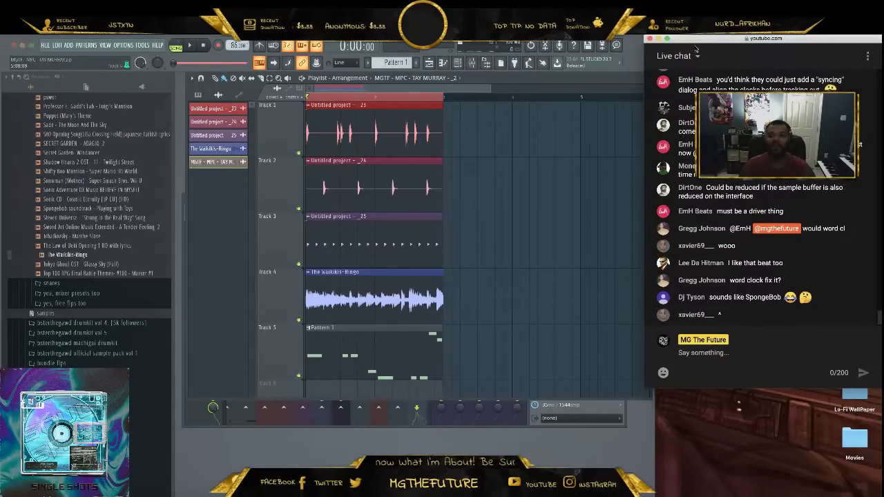
pyautogui.moveTo(695, 40); pyautogui.dragTo(729, 41)
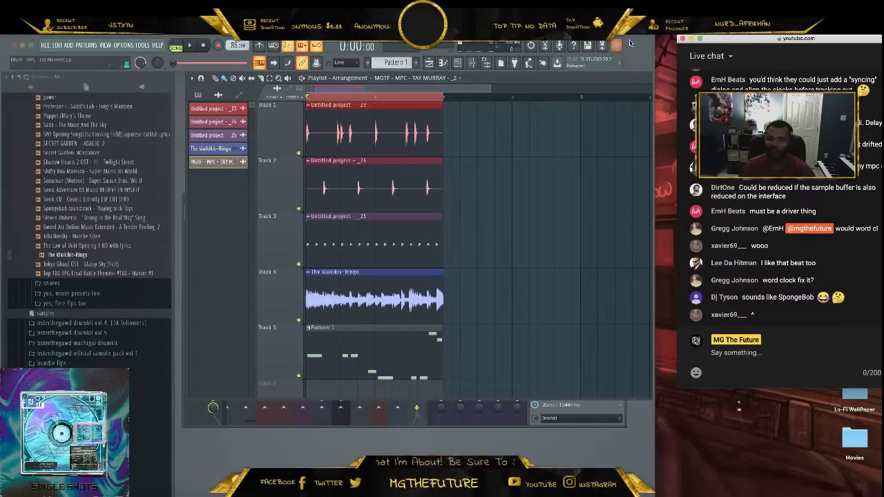
pyautogui.click(630, 43)
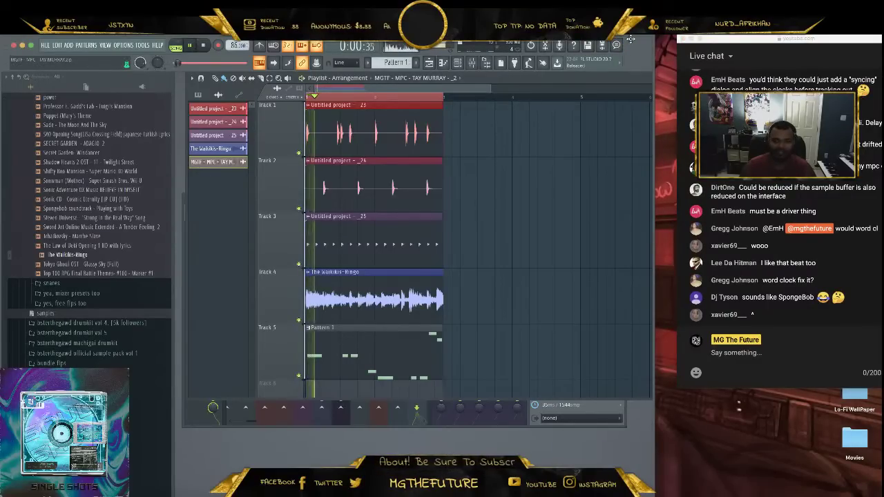
pyautogui.press('space')
pyautogui.press('space')
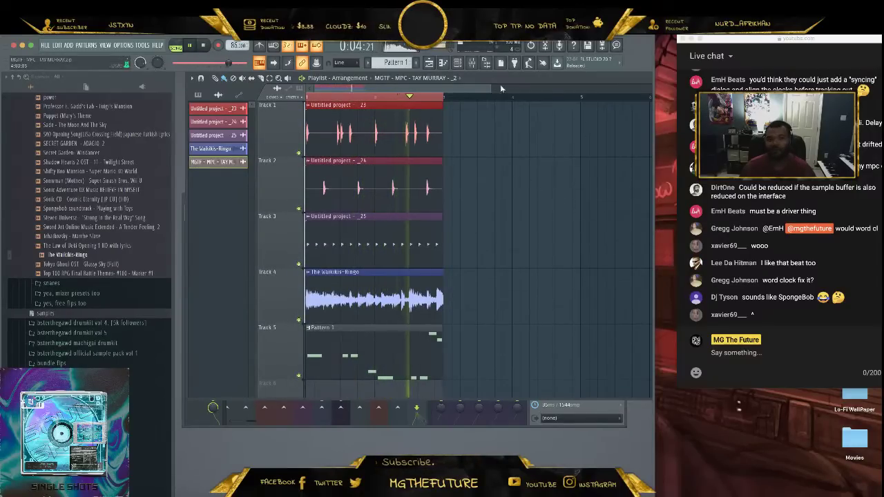
# Check the detected key of The Waikikis-Ringo mixer track in its Mixed In Key SE plugin, and close the plugin and mixer.
pyautogui.click(472, 62)
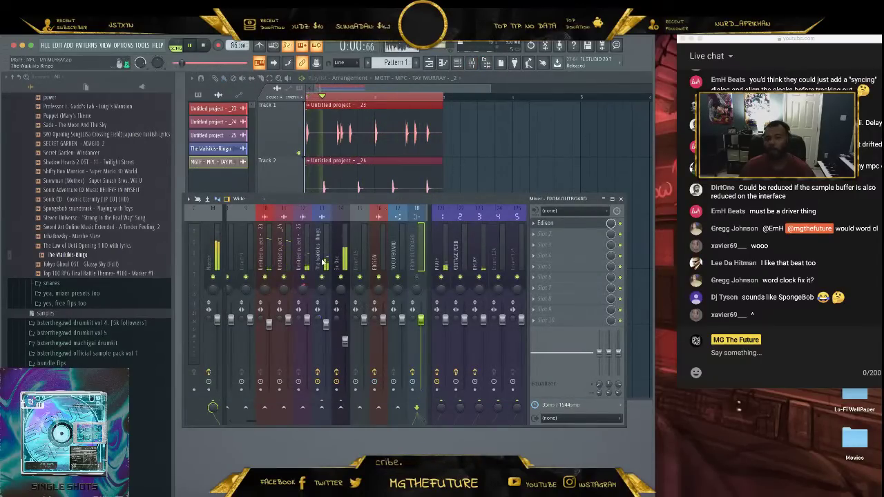
pyautogui.click(323, 262)
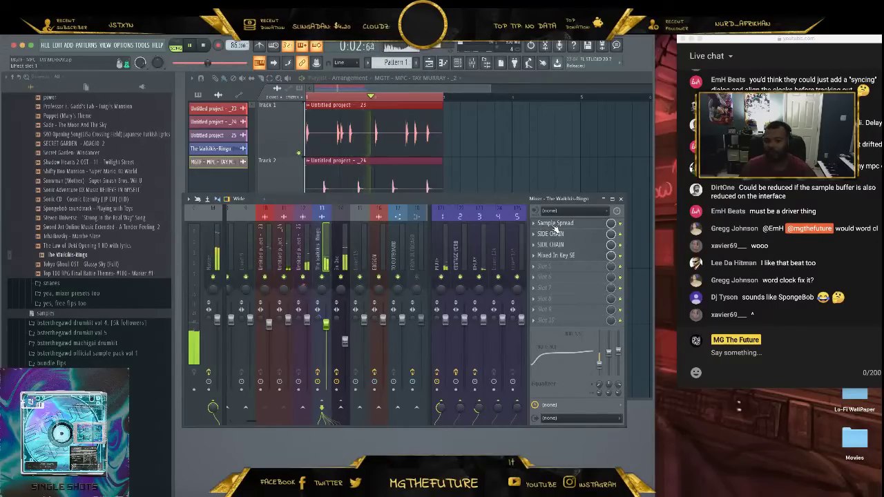
pyautogui.click(555, 255)
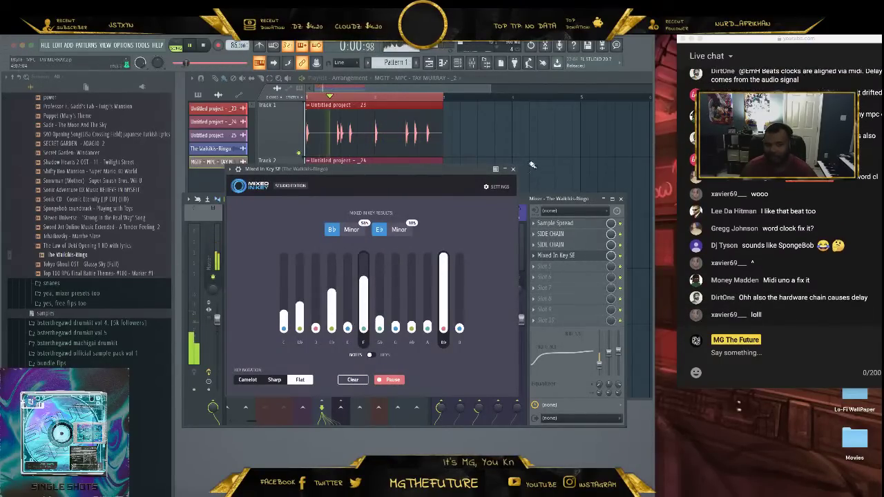
pyautogui.click(513, 170)
pyautogui.click(678, 197)
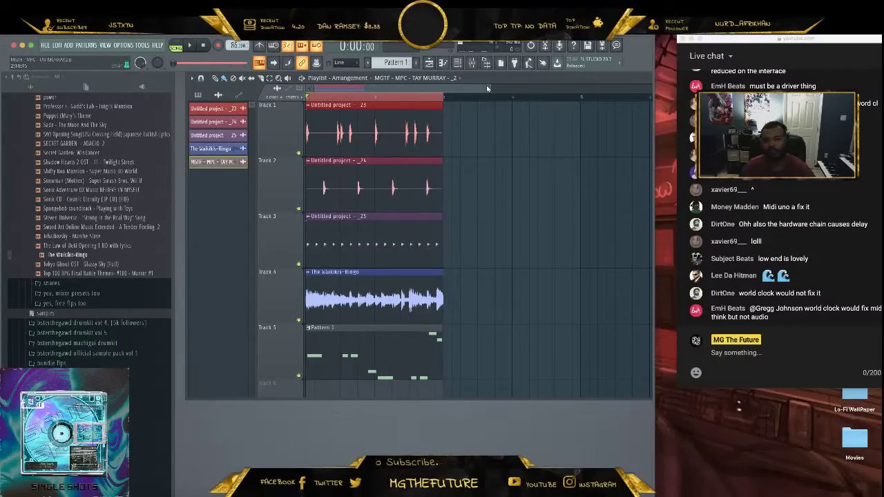
# Move Pattern 1 to Track 6 and The Waikikis-Ringo clip to Track 7, maximizing the playlist and reducing the track heights.
pyautogui.scroll(-3, 487, 88)
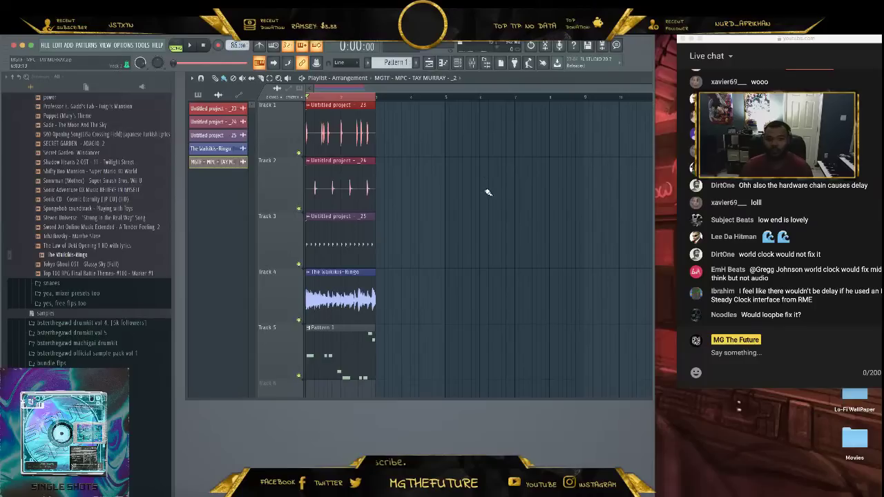
pyautogui.moveTo(437, 123); pyautogui.dragTo(307, 378)
pyautogui.moveTo(326, 339); pyautogui.dragTo(326, 395)
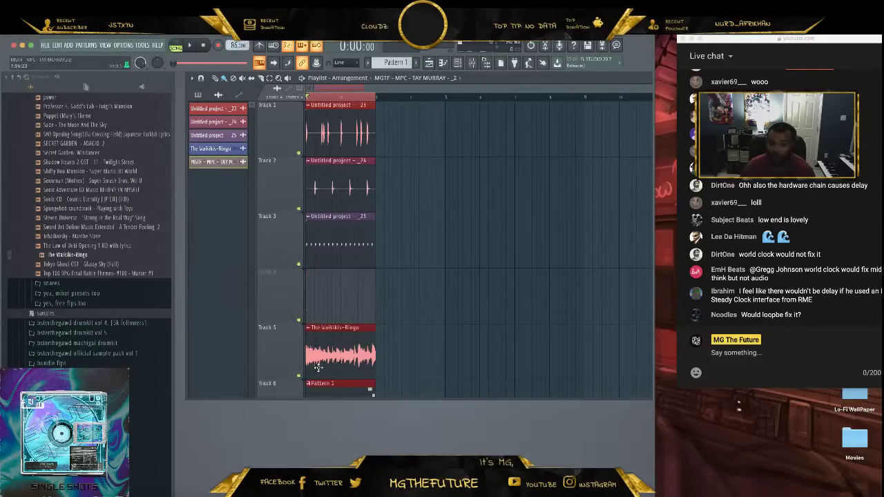
pyautogui.scroll(-5, 428, 285)
pyautogui.scroll(5, 428, 286)
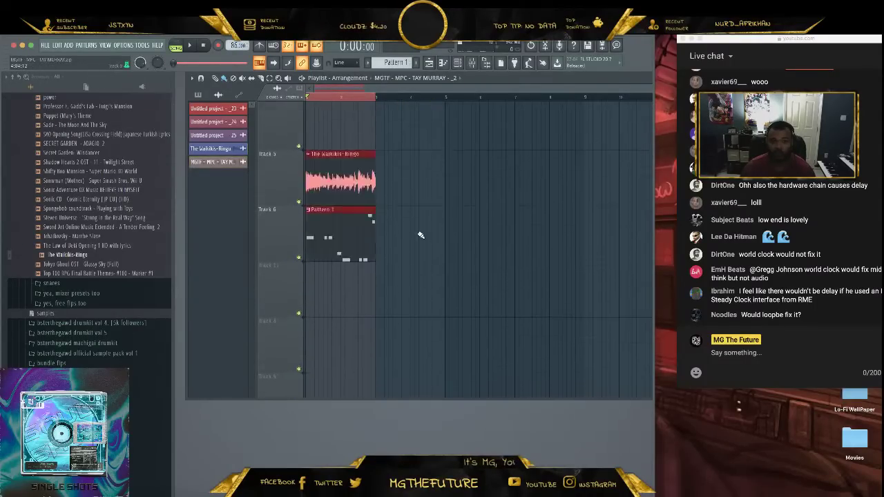
pyautogui.doubleClick(530, 82)
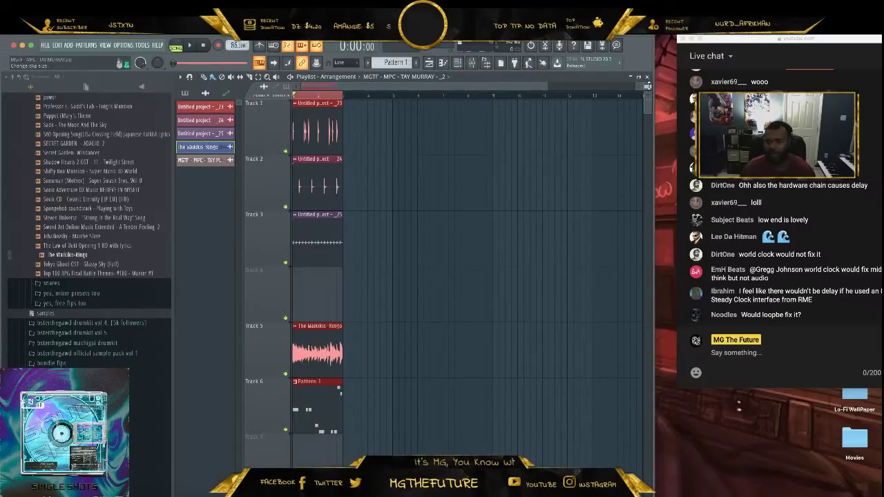
pyautogui.moveTo(648, 86); pyautogui.dragTo(648, 113)
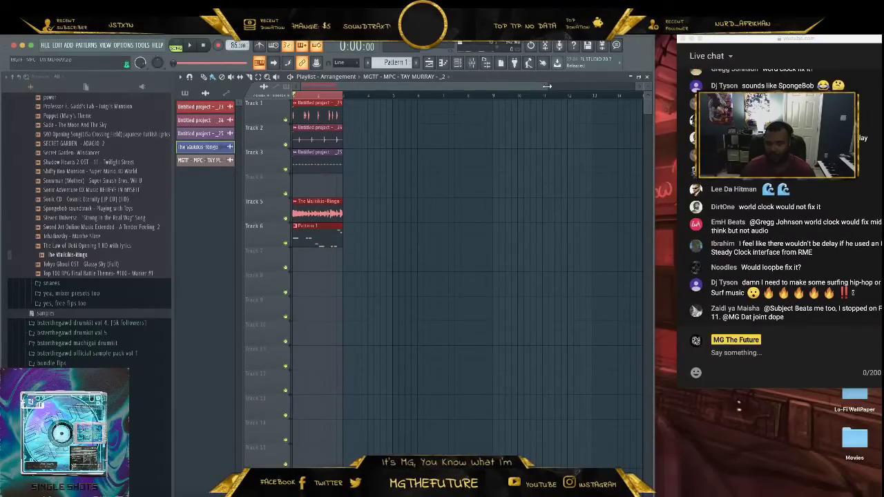
pyautogui.moveTo(546, 86); pyautogui.dragTo(382, 103)
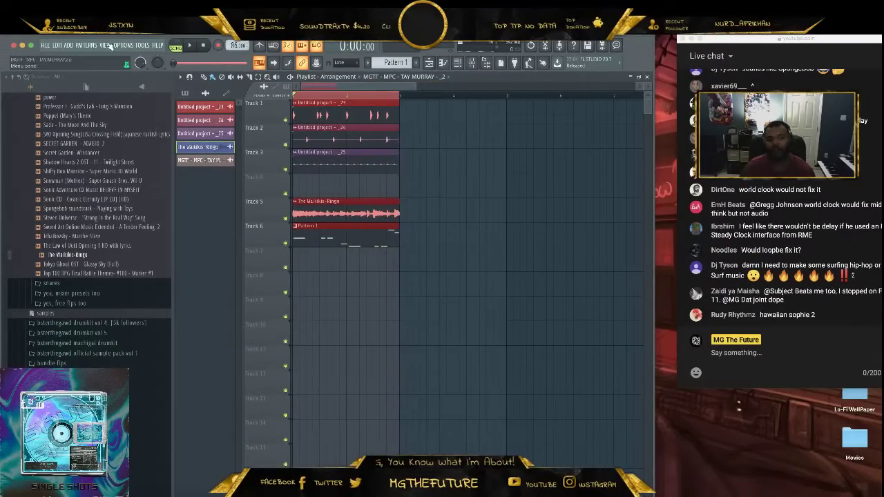
pyautogui.rightClick(454, 216)
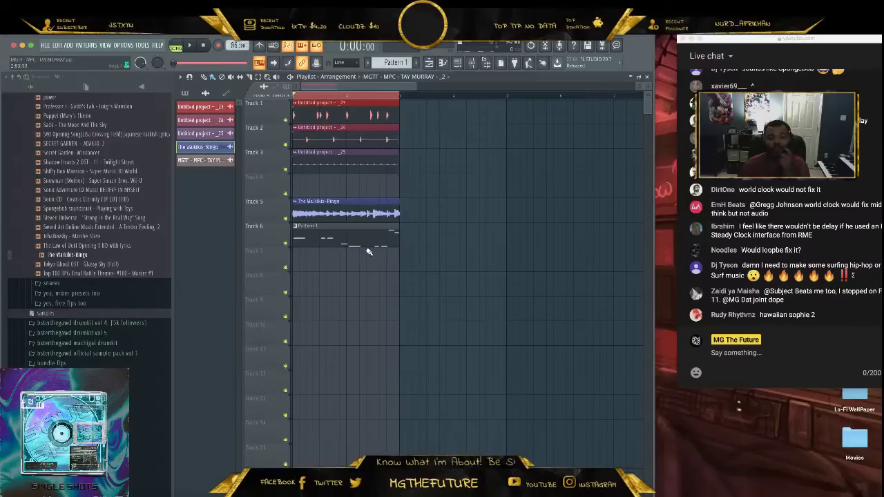
pyautogui.moveTo(337, 237); pyautogui.dragTo(332, 264)
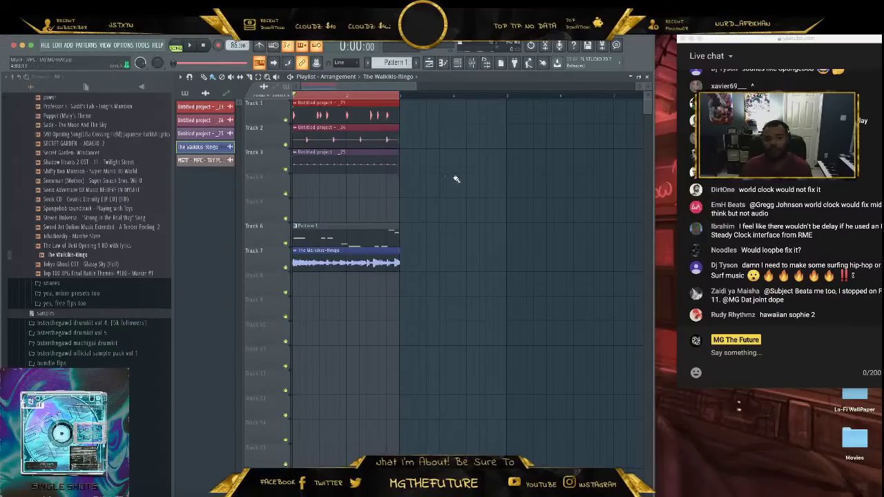
# Duplicate all the clips of the two-bar loop until the arrangement fills bars 1 to 8.
pyautogui.moveTo(425, 122); pyautogui.dragTo(278, 251)
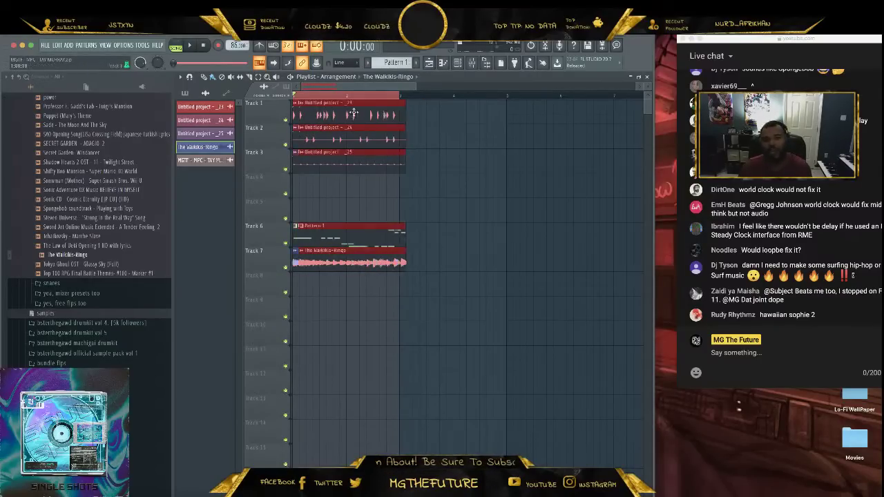
pyautogui.hotkey('ctrl', 'b')
pyautogui.moveTo(535, 100); pyautogui.dragTo(288, 274)
pyautogui.hotkey('ctrl', 'b')
pyautogui.moveTo(552, 116); pyautogui.dragTo(544, 116)
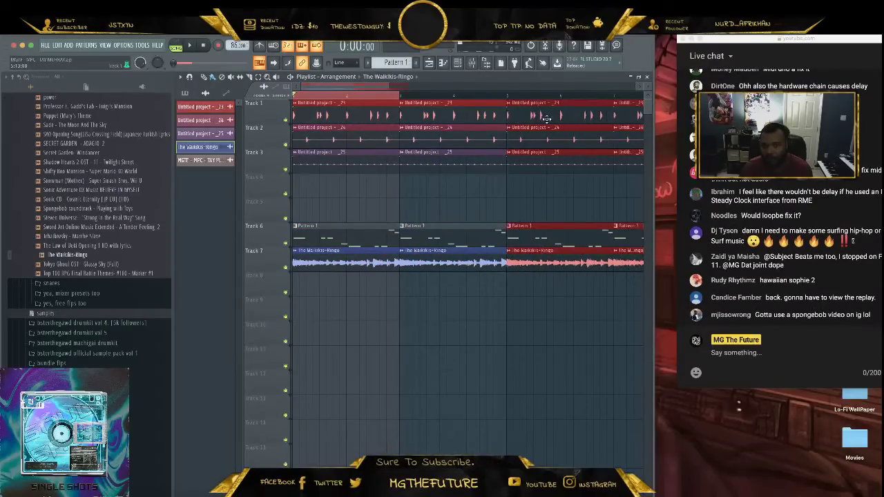
pyautogui.click(533, 188)
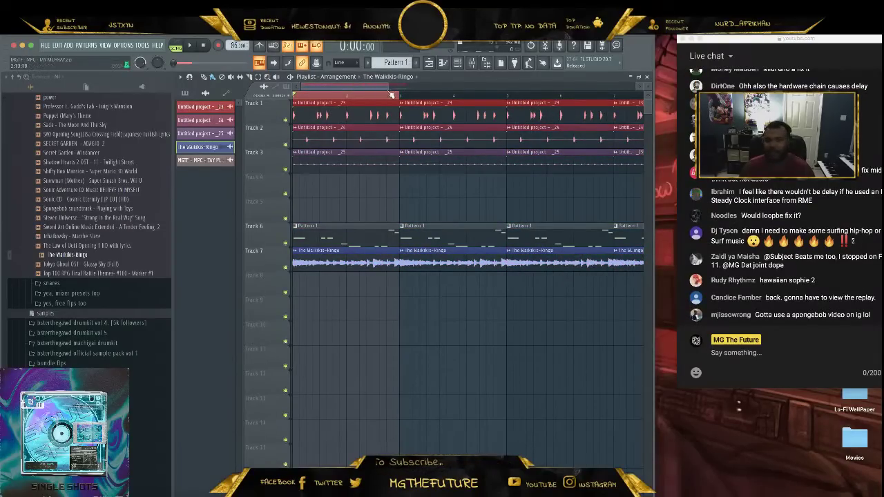
# Remove the Track 1 and Track 2 clips from the first two bars and trim the first Pattern 1 clip to a short pickup.
pyautogui.moveTo(442, 88); pyautogui.dragTo(411, 89)
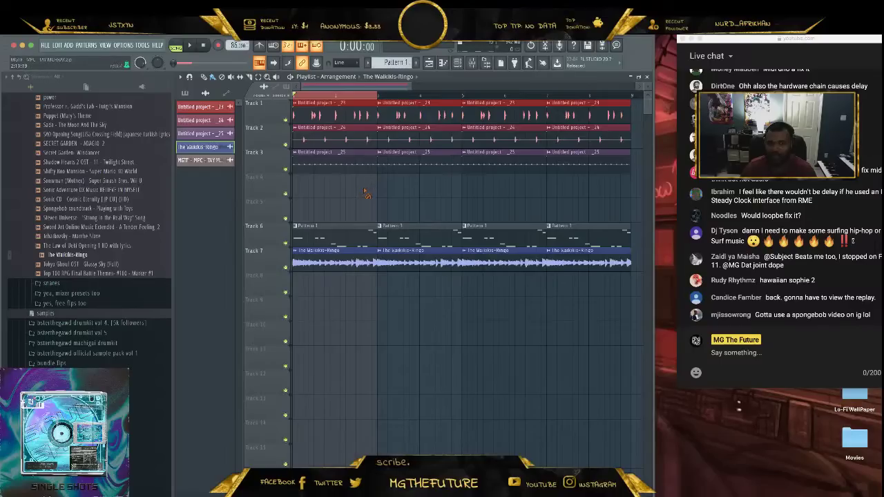
pyautogui.rightClick(332, 107)
pyautogui.rightClick(332, 136)
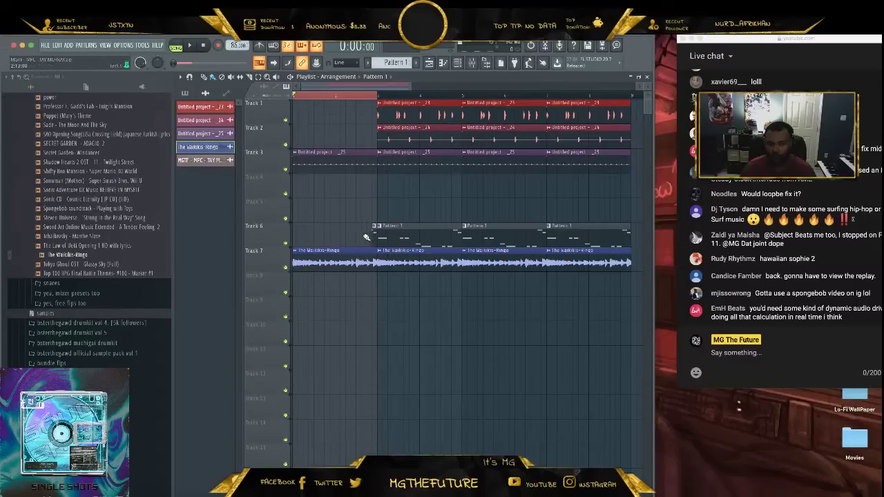
# Start playback and select the full eight-bar range of the arrangement.
pyautogui.press('space')
pyautogui.moveTo(411, 87); pyautogui.dragTo(294, 96)
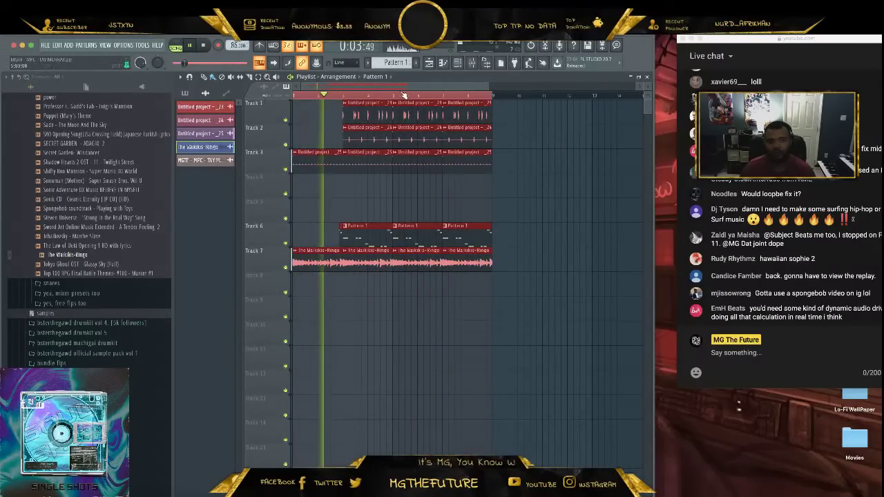
pyautogui.moveTo(488, 88); pyautogui.dragTo(381, 88)
pyautogui.click(381, 207)
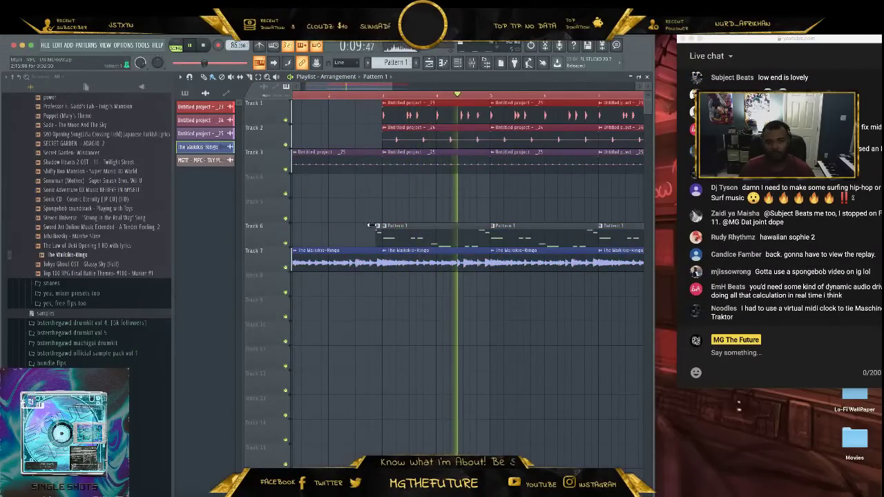
# Delete the Track 3 clip from bars 7 and 8, copy that section's remaining clips to bars 9 and 10, and clear the time selection.
pyautogui.moveTo(392, 87); pyautogui.dragTo(423, 85)
pyautogui.rightClick(484, 160)
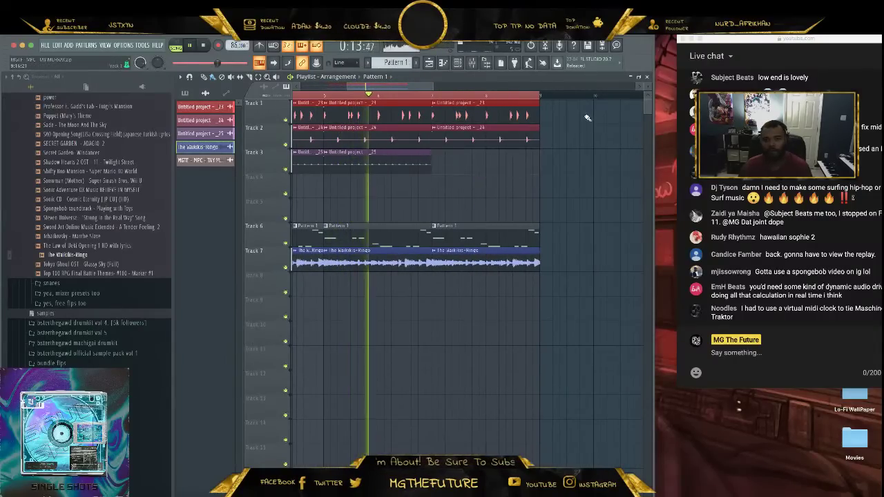
pyautogui.moveTo(517, 229); pyautogui.dragTo(447, 270)
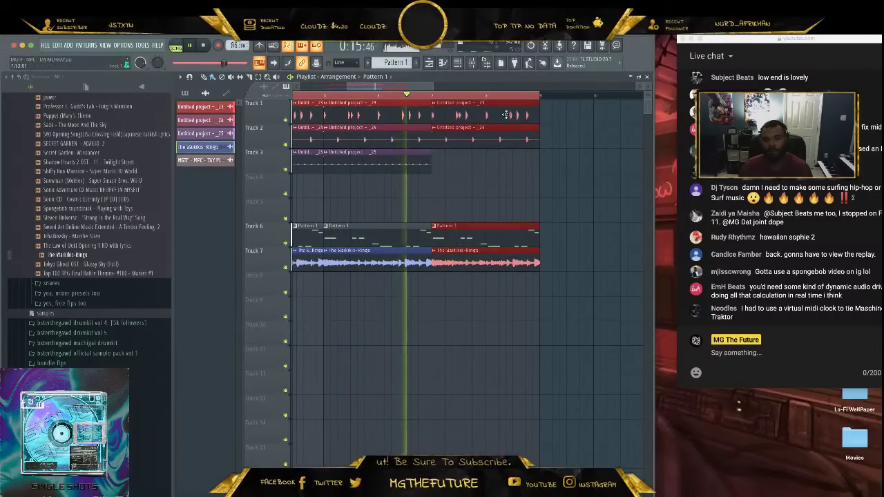
pyautogui.moveTo(467, 114); pyautogui.dragTo(576, 114)
pyautogui.keyDown('ctrl'); pyautogui.click(521, 96); pyautogui.keyUp('ctrl')
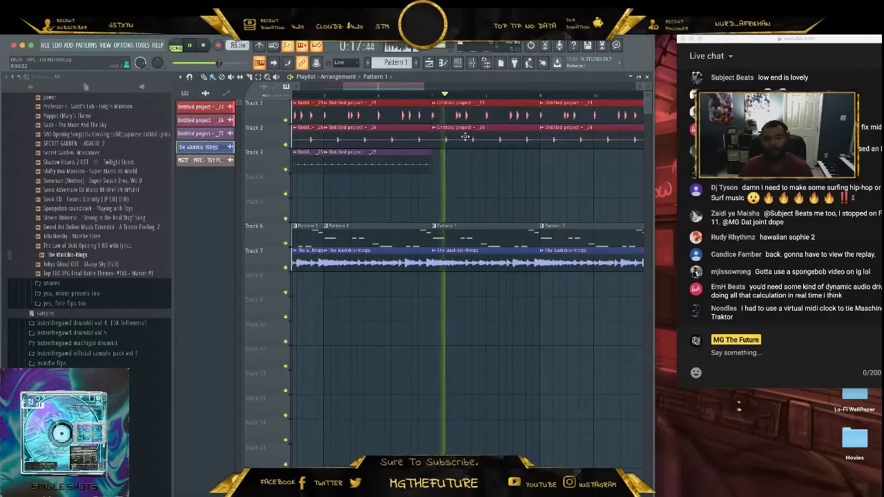
# Duplicate the clips of bars 7 to 10 on Tracks 1, 2, 6 and 7 into bars 11 to 14.
pyautogui.moveTo(422, 86); pyautogui.dragTo(543, 86)
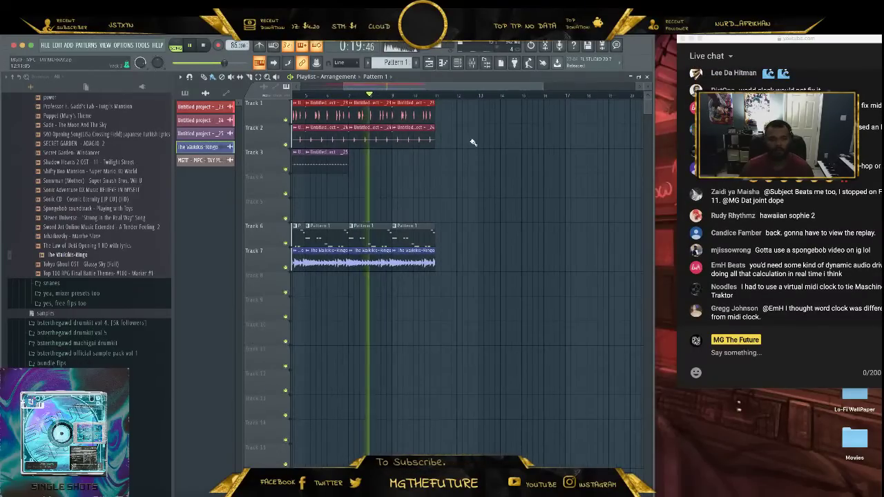
pyautogui.moveTo(448, 171); pyautogui.dragTo(357, 273)
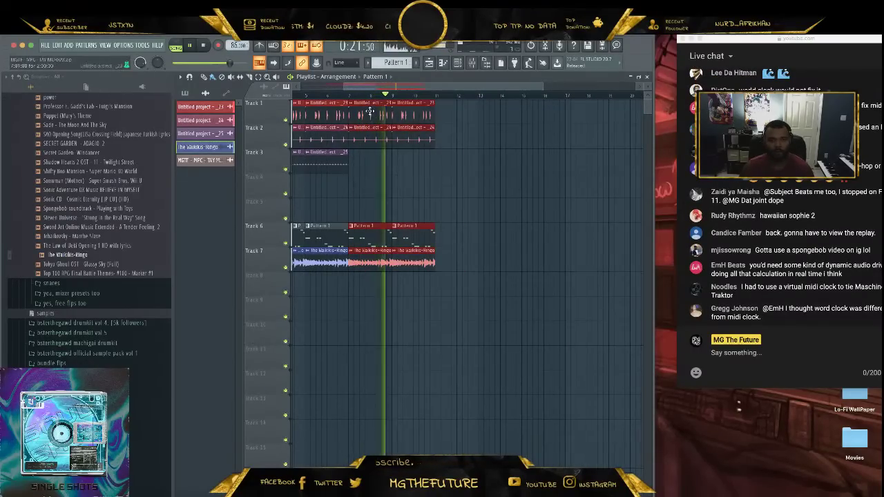
pyautogui.hotkey('ctrl', 'b')
# Place two Untitled project - _25 clips on Track 3, at bars 11 and 13.
pyautogui.click(399, 169)
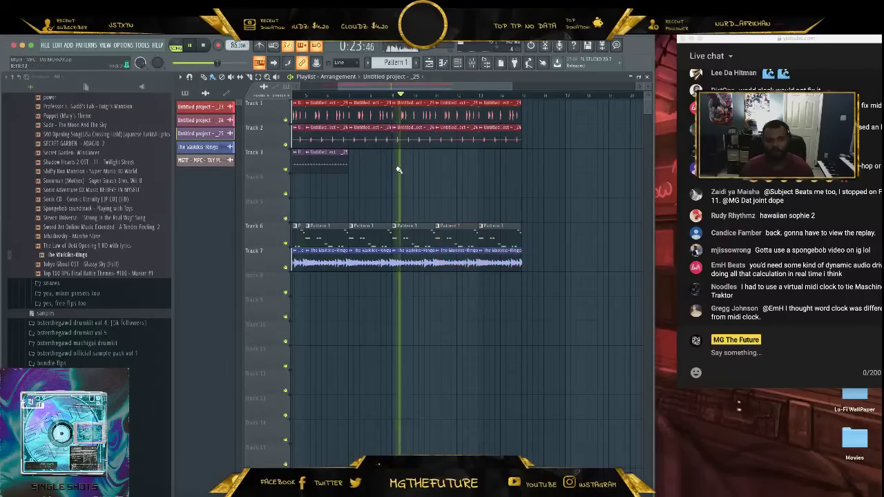
pyautogui.click(435, 166)
pyautogui.click(478, 166)
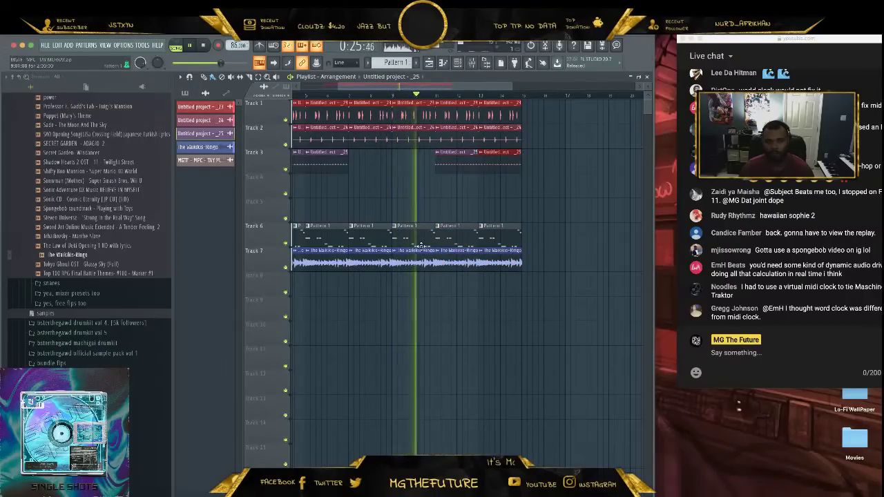
# Trim the Track 1, Track 2 and Pattern 1 clips just before bar 11 to leave a short drop.
pyautogui.click(430, 236)
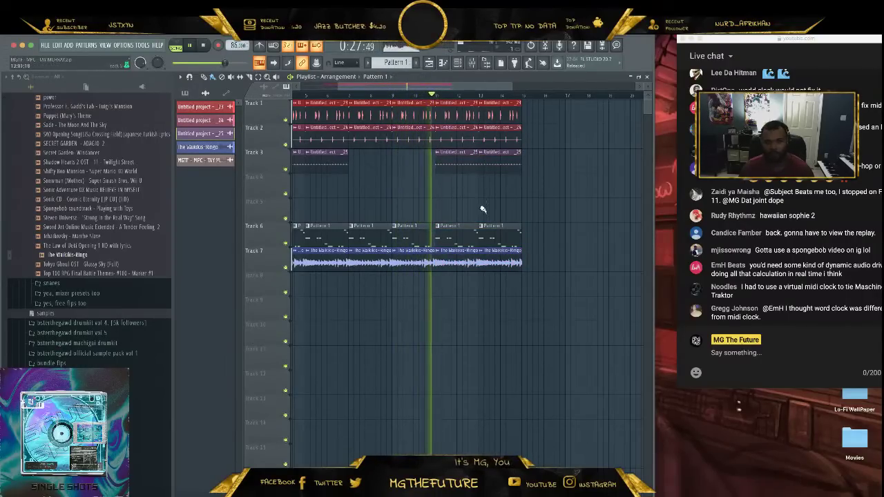
pyautogui.scroll(2, 494, 165)
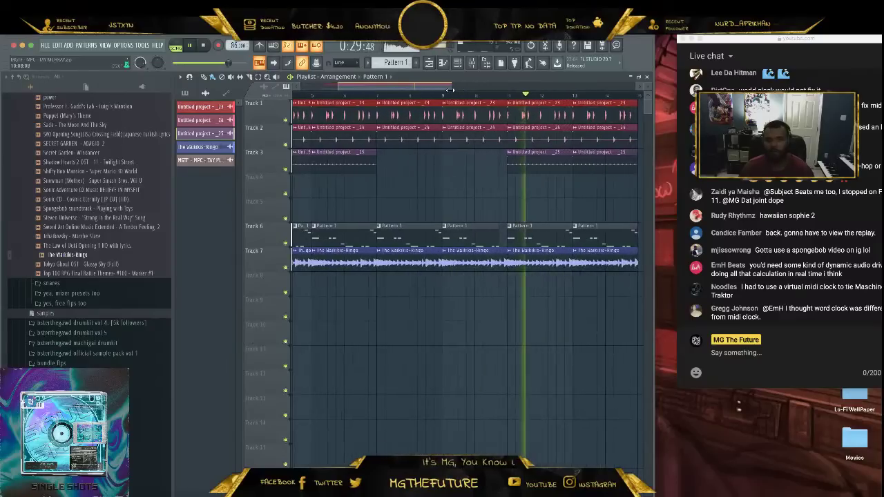
pyautogui.click(508, 136)
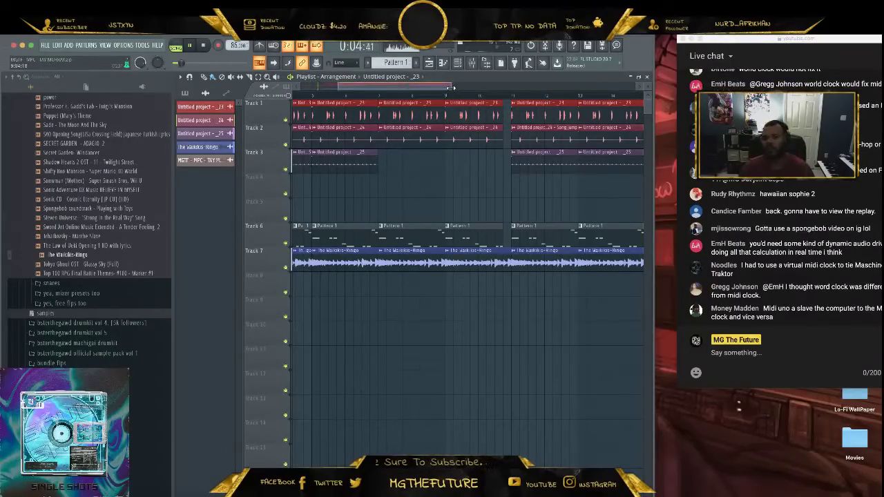
pyautogui.scroll(-3, 450, 88)
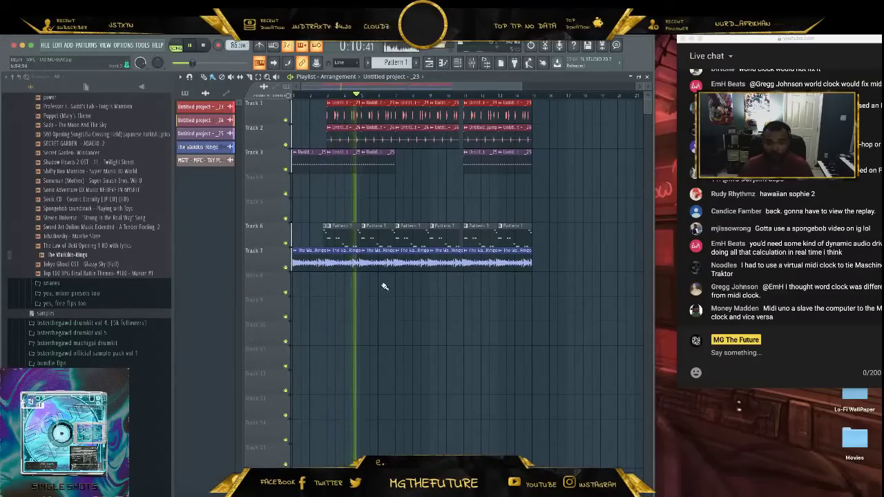
# Trim all the clips in bars 5 and 6 so they end just before bar 7, leaving a short drop.
pyautogui.moveTo(384, 286); pyautogui.dragTo(388, 110)
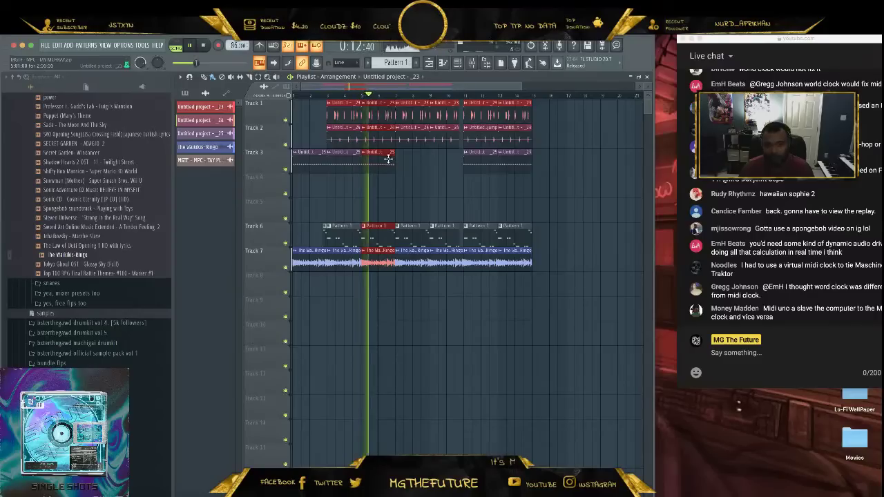
pyautogui.moveTo(394, 157); pyautogui.dragTo(387, 157)
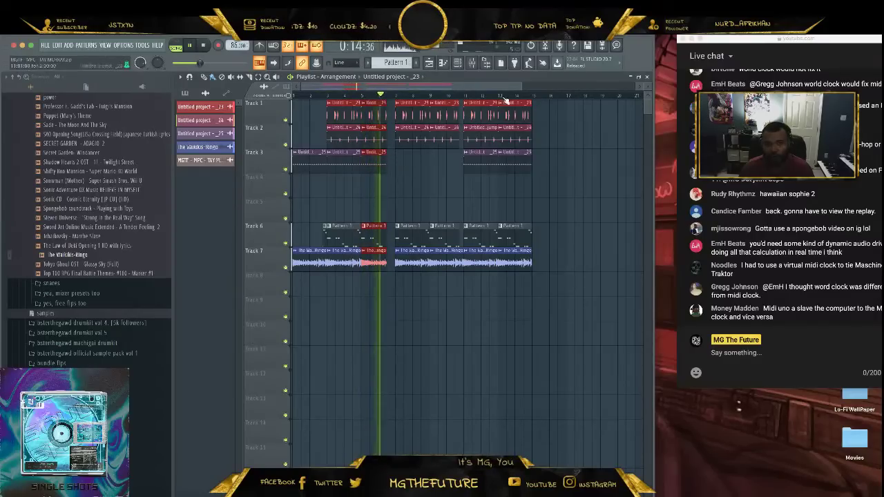
pyautogui.moveTo(521, 87); pyautogui.dragTo(425, 86)
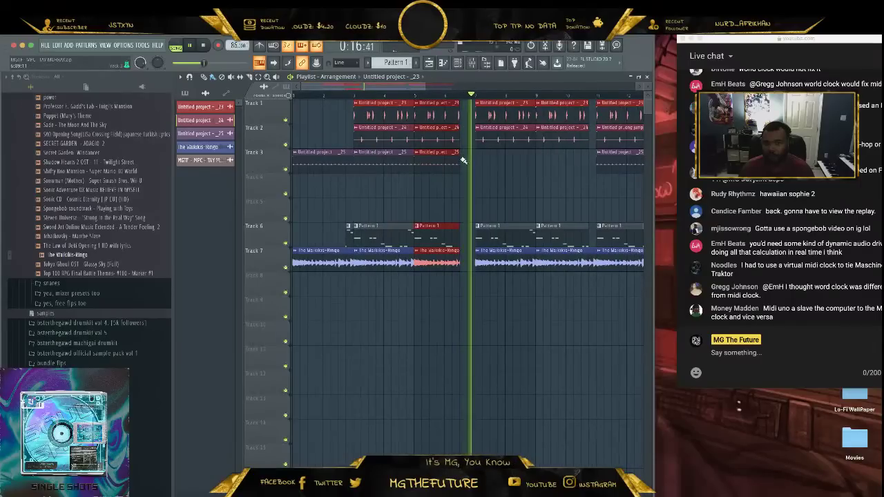
pyautogui.moveTo(463, 161); pyautogui.dragTo(471, 161)
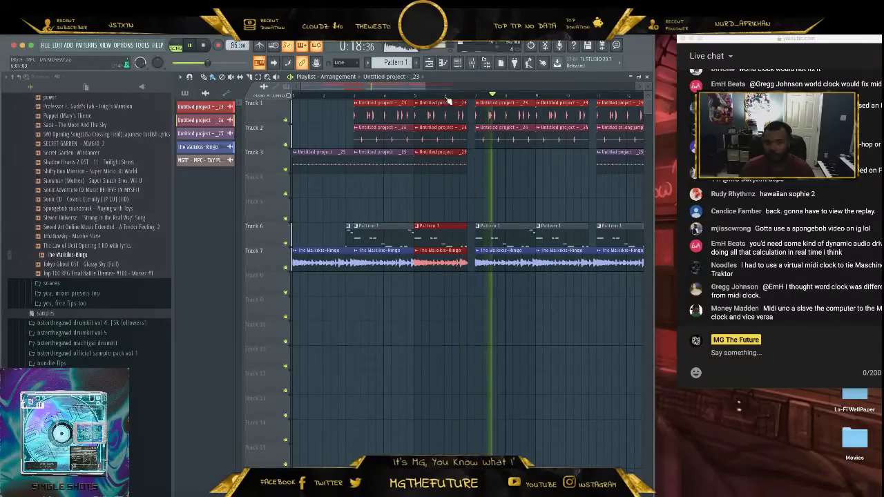
pyautogui.moveTo(426, 86); pyautogui.dragTo(519, 90)
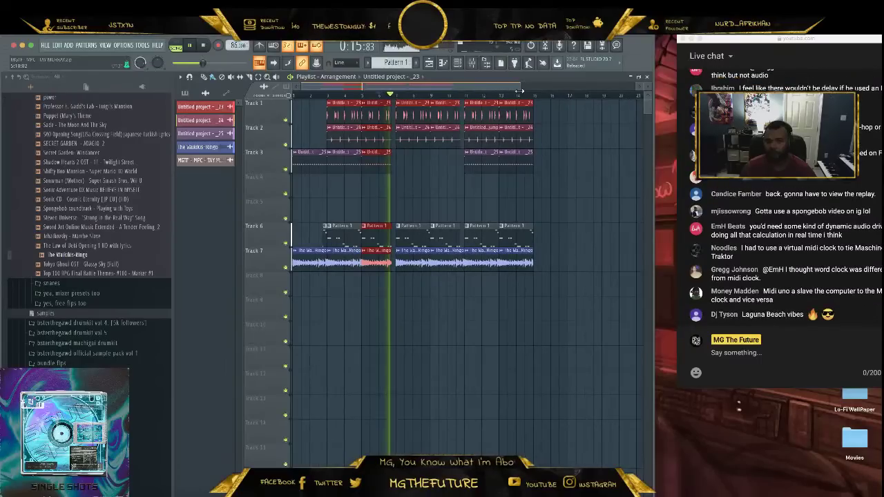
pyautogui.click(582, 190)
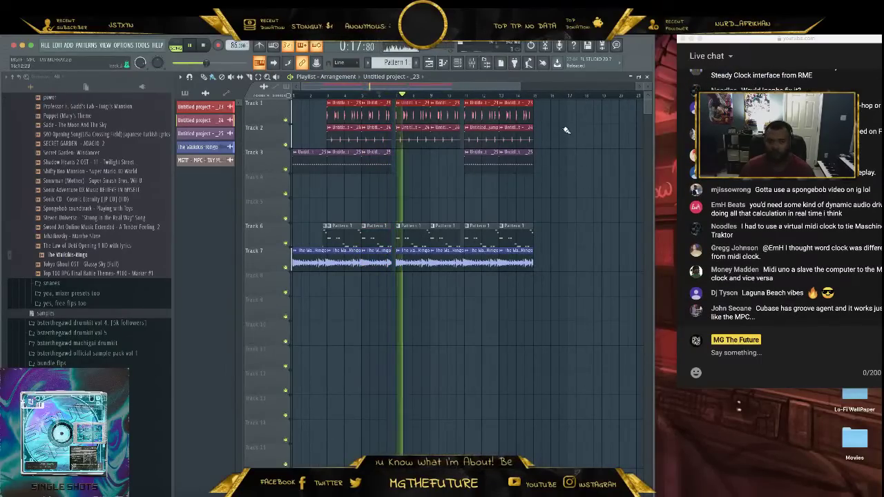
# Duplicate all the clips of bars 7 to 14 into bars 15 to 22 and clear the selection.
pyautogui.moveTo(568, 123); pyautogui.dragTo(417, 297)
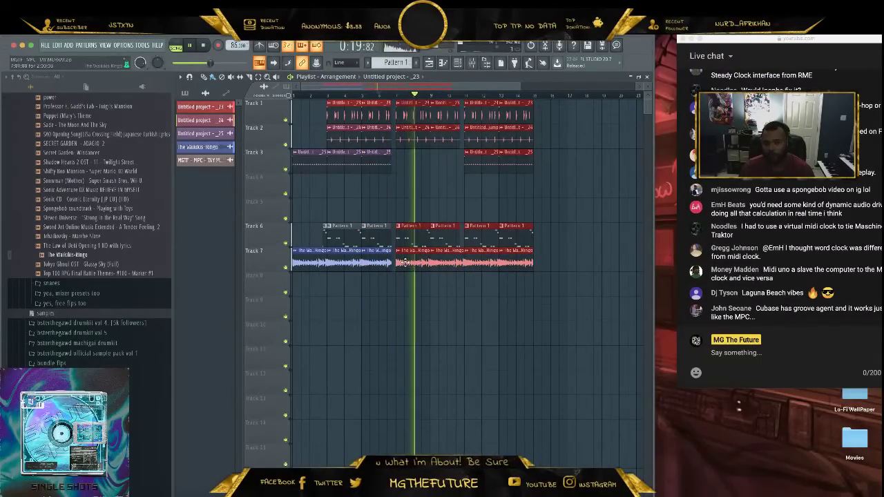
pyautogui.hotkey('ctrl', 'b')
pyautogui.moveTo(552, 259); pyautogui.dragTo(544, 259)
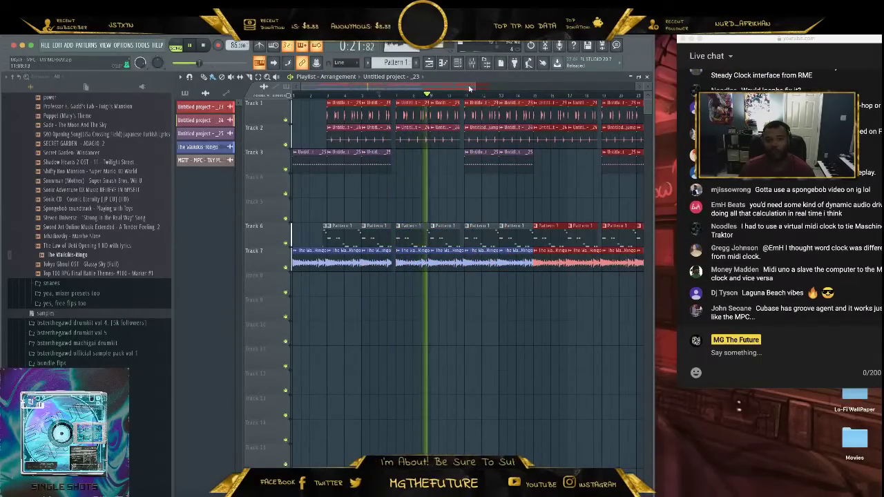
pyautogui.moveTo(475, 87); pyautogui.dragTo(583, 87)
pyautogui.click(570, 192)
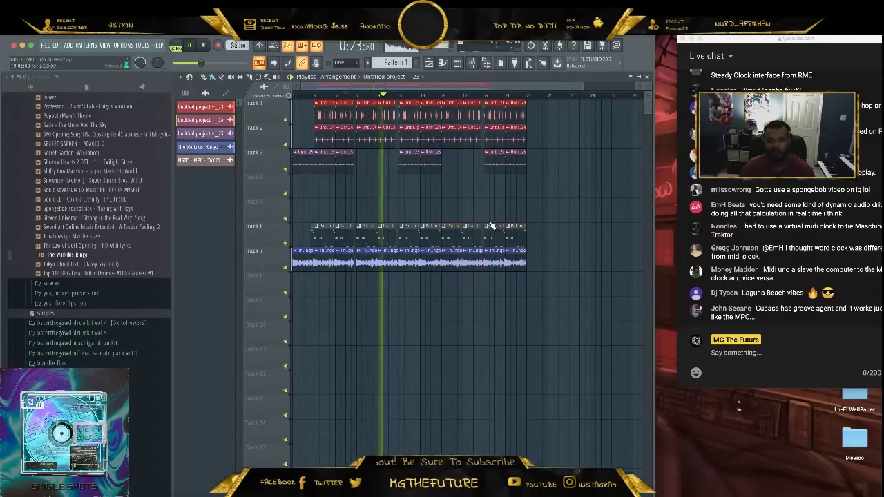
# Copy the clips of bars 3 to 6 on all tracks to bars 23 and 27, then clear the selection.
pyautogui.moveTo(350, 290); pyautogui.dragTo(315, 100)
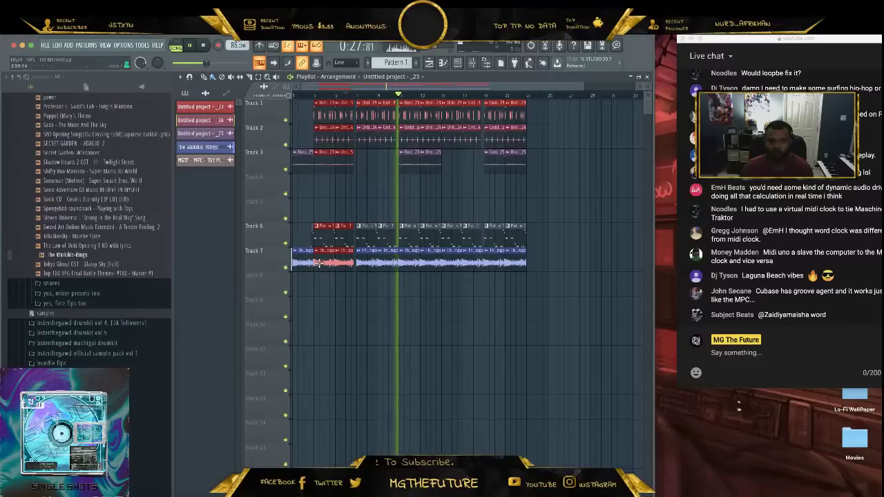
pyautogui.moveTo(319, 263); pyautogui.dragTo(574, 264)
pyautogui.click(582, 302)
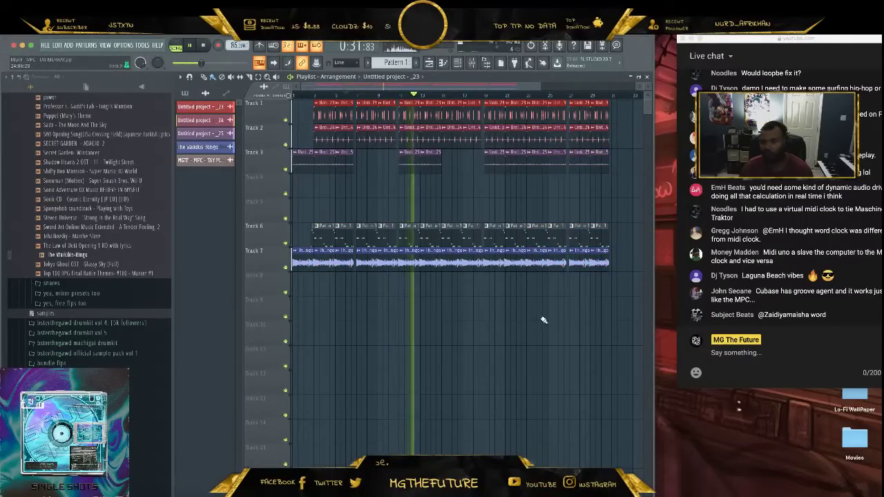
# Open the MELODIC BITS folder of Beat Butcha - Dangerous Fireworks Vol. 4 in the 2020 drum library.
pyautogui.scroll(10, 81, 296)
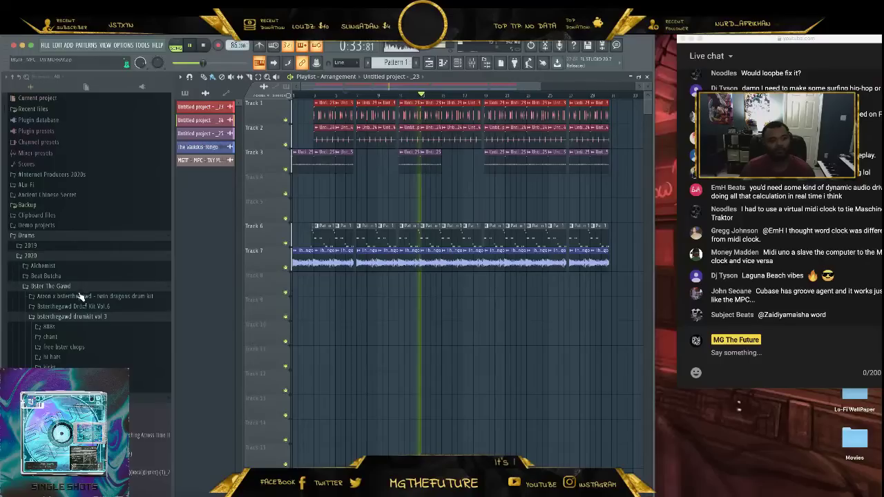
pyautogui.click(45, 276)
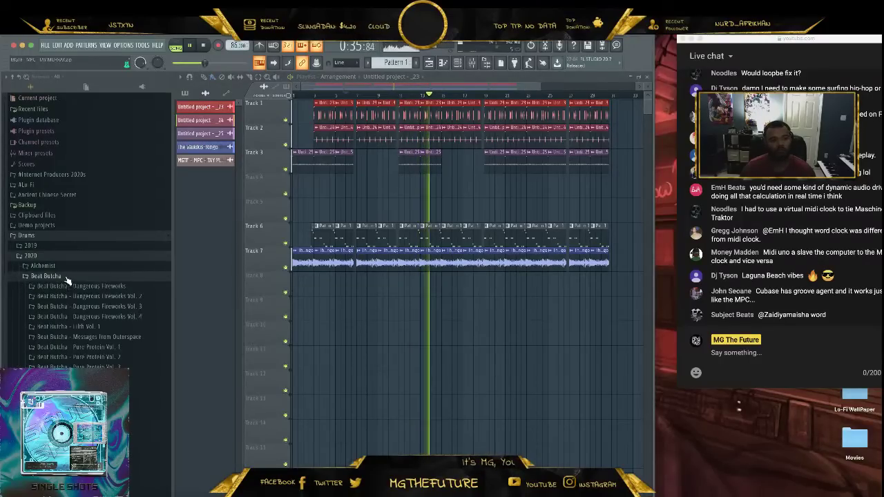
pyautogui.click(90, 316)
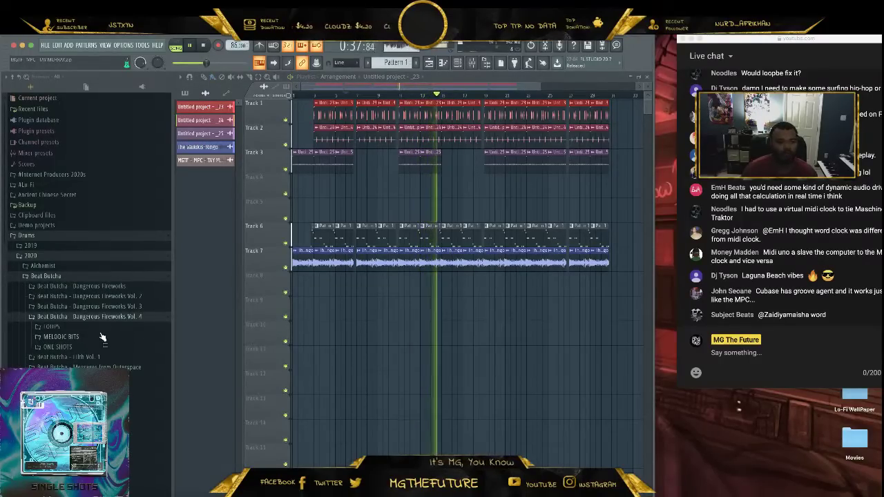
pyautogui.click(99, 337)
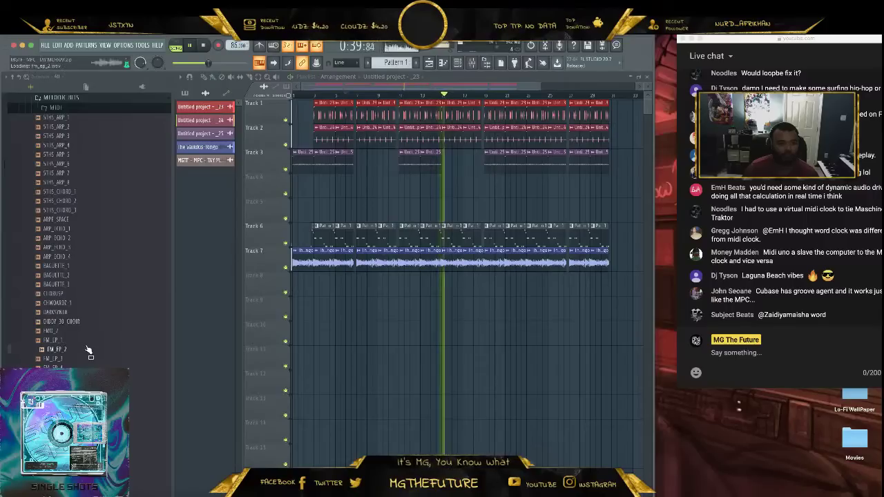
# Audition the melodic samples in the folder, from the chord and baguette loops through guitars and horns to the synth loops.
pyautogui.click(101, 193)
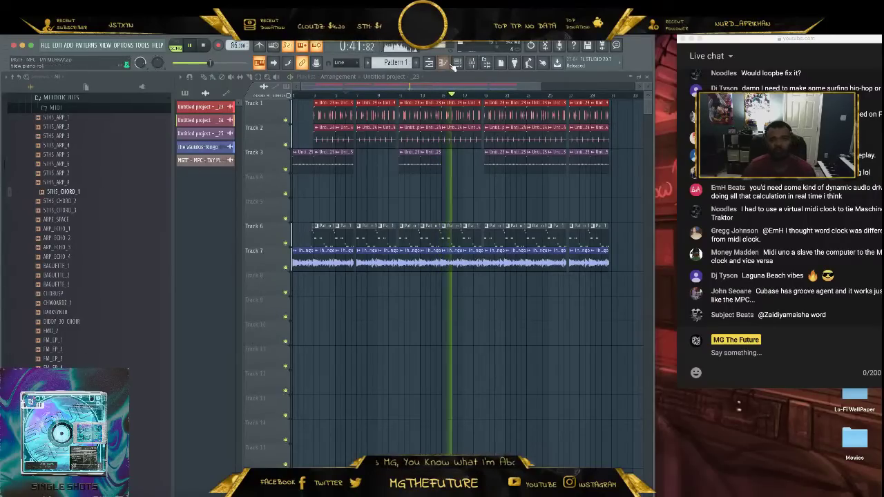
pyautogui.click(89, 241)
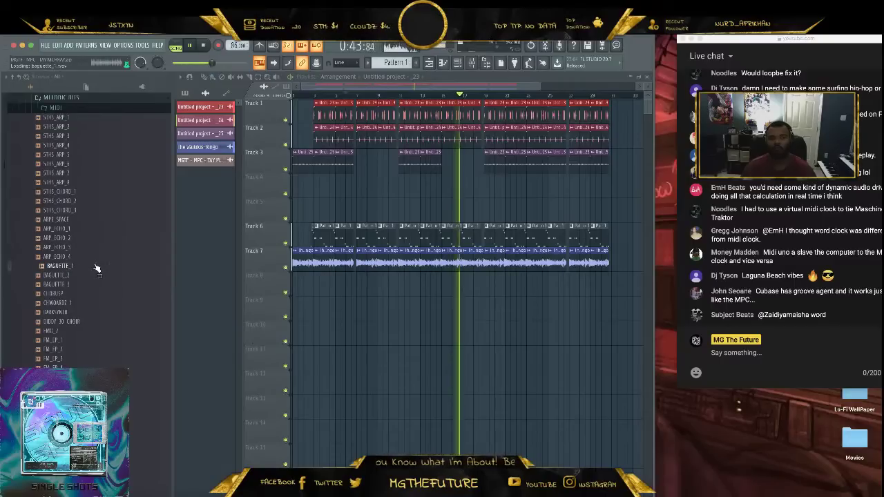
pyautogui.scroll(-5, 97, 268)
pyautogui.click(98, 275)
pyautogui.click(93, 348)
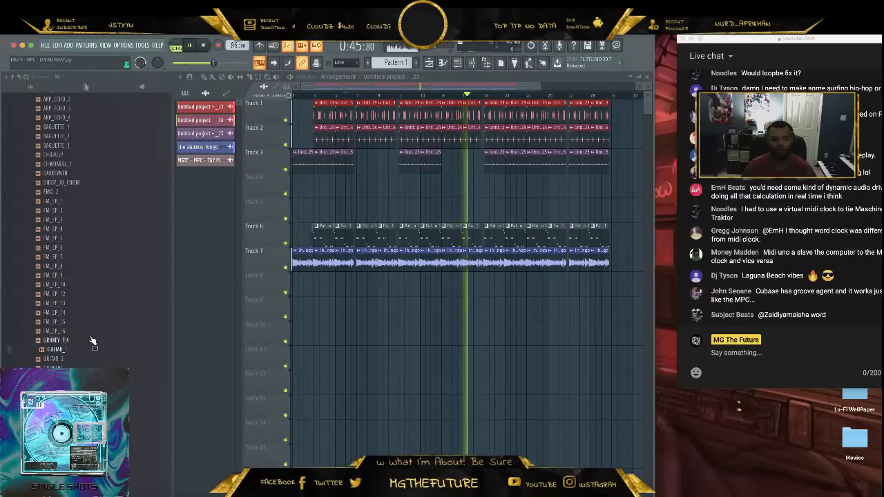
pyautogui.scroll(-5, 96, 299)
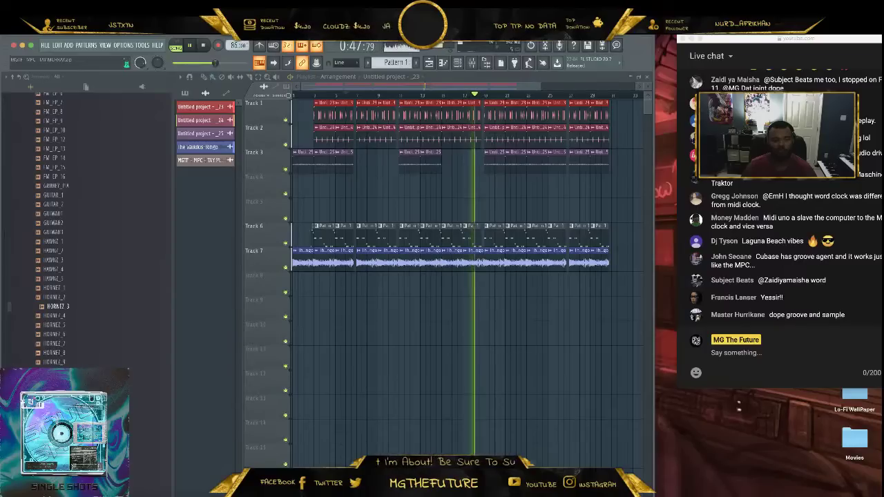
pyautogui.scroll(-2, 123, 344)
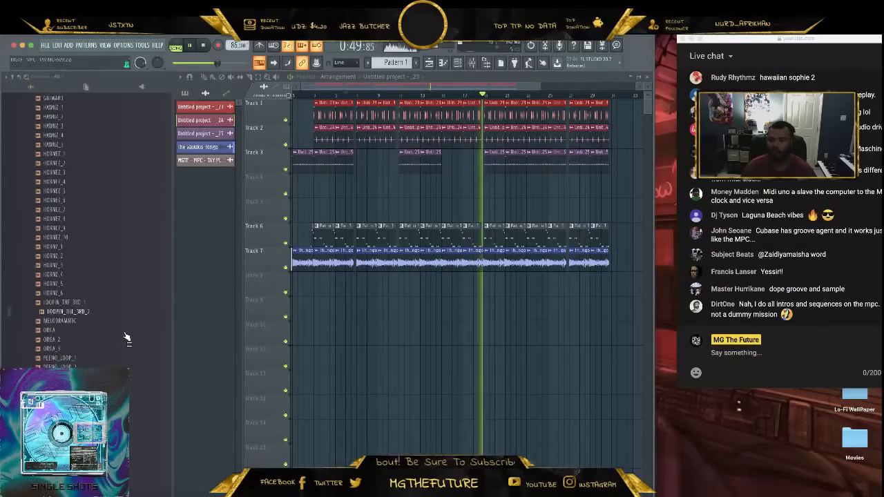
pyautogui.scroll(-3, 121, 345)
pyautogui.scroll(-10, 118, 349)
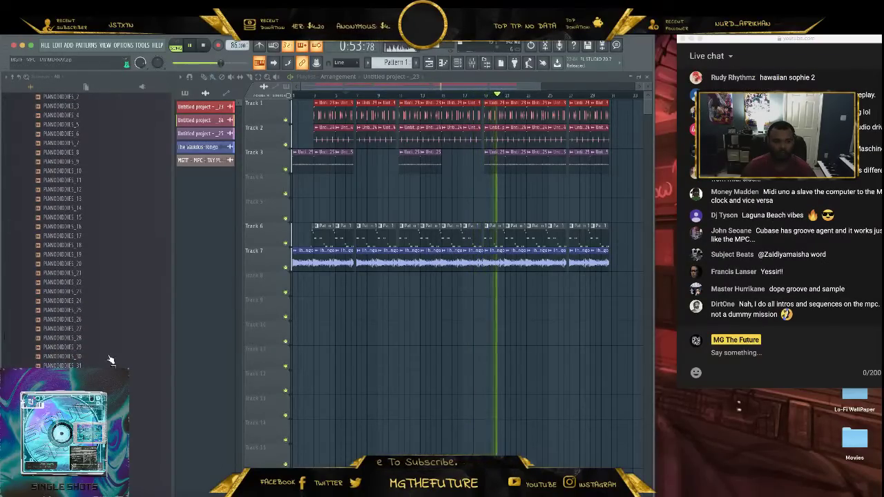
pyautogui.scroll(-6, 111, 360)
pyautogui.scroll(-6, 97, 367)
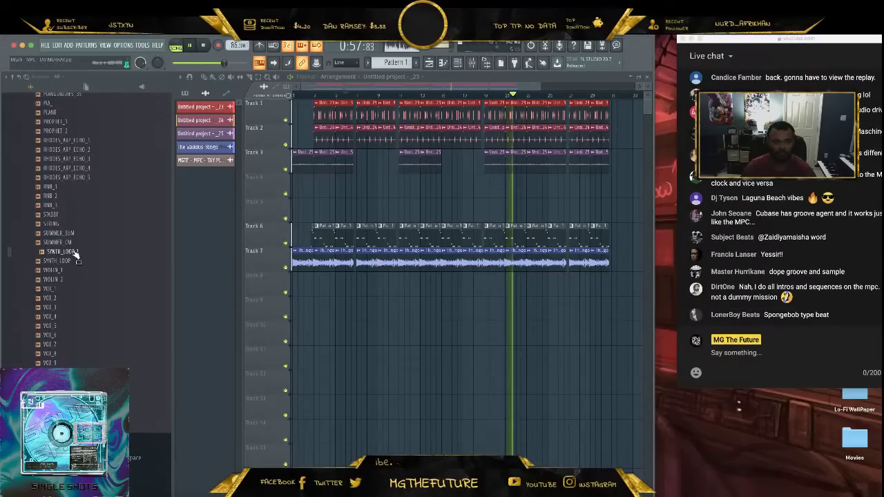
# Place the SYNTH_LOOP 2 sample on Track 8 at bar 5 and stop playback.
pyautogui.moveTo(75, 254); pyautogui.dragTo(338, 297)
pyautogui.press('space')
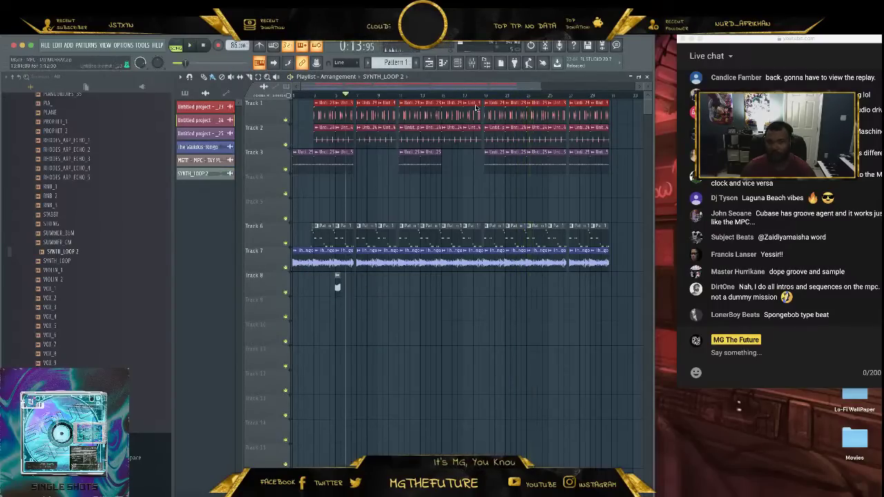
pyautogui.moveTo(543, 90); pyautogui.dragTo(387, 83)
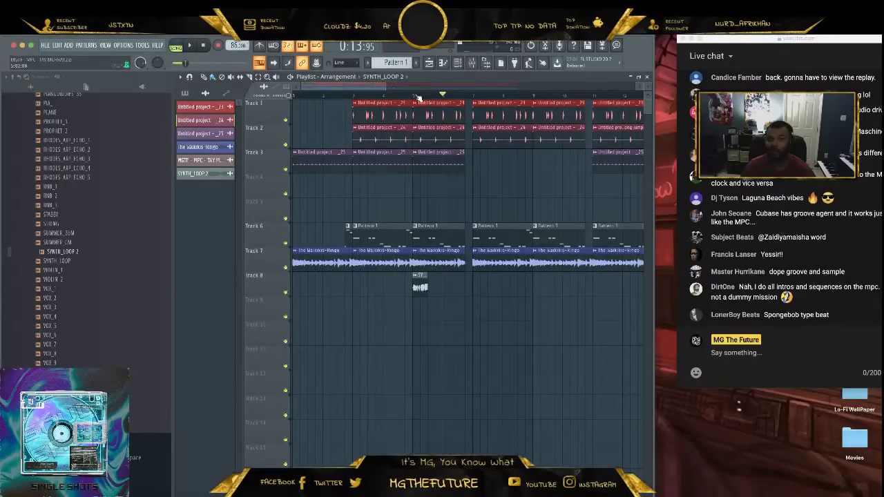
# Route the SYNTH_LOOP 2 channel to mixer Insert 9.
pyautogui.click(472, 62)
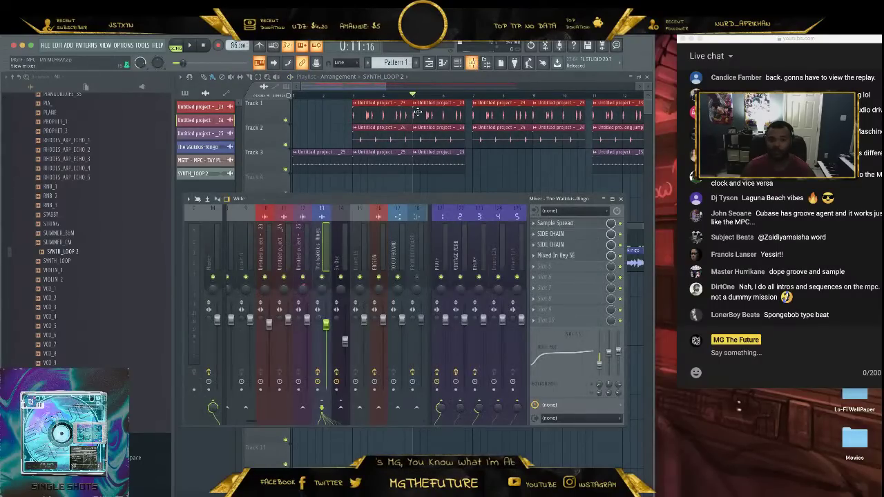
pyautogui.click(456, 63)
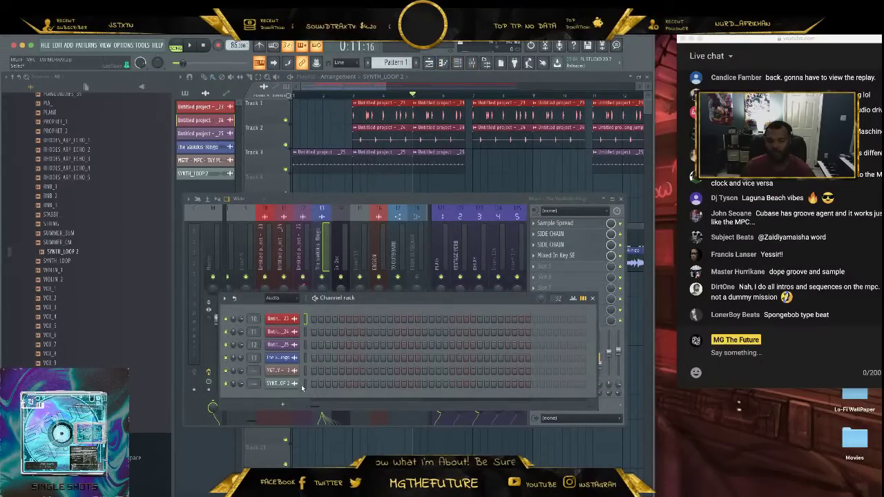
pyautogui.click(250, 256)
pyautogui.rightClick(247, 252)
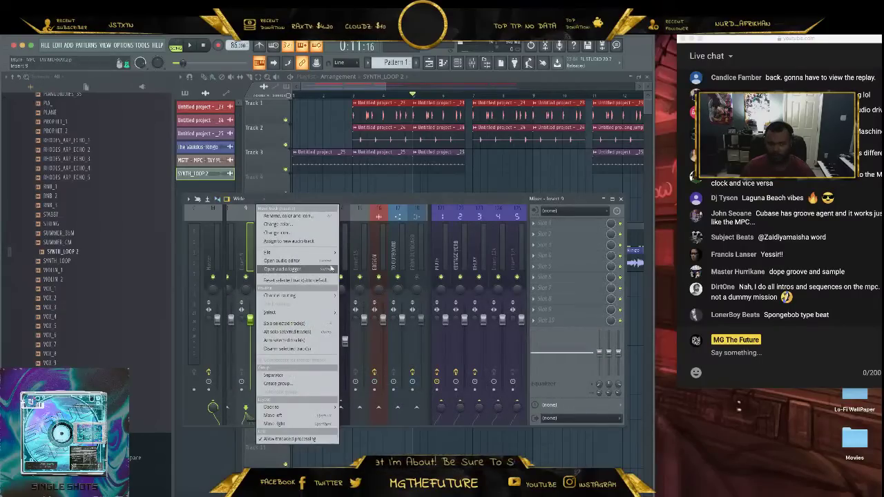
pyautogui.moveTo(324, 295)
pyautogui.click(356, 297)
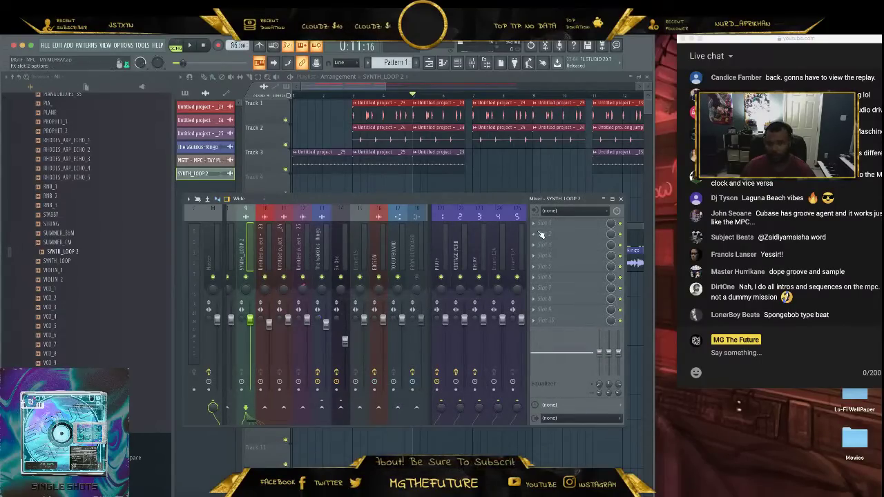
# Load Mixed In Key SE in the first effect slot of the SYNTH_LOOP 2 mixer track and analyze the loop's key.
pyautogui.click(537, 225)
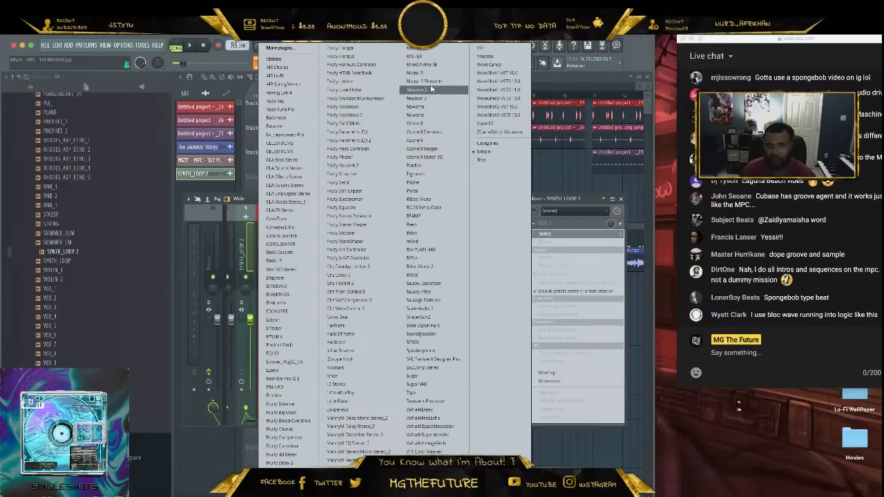
pyautogui.click(422, 64)
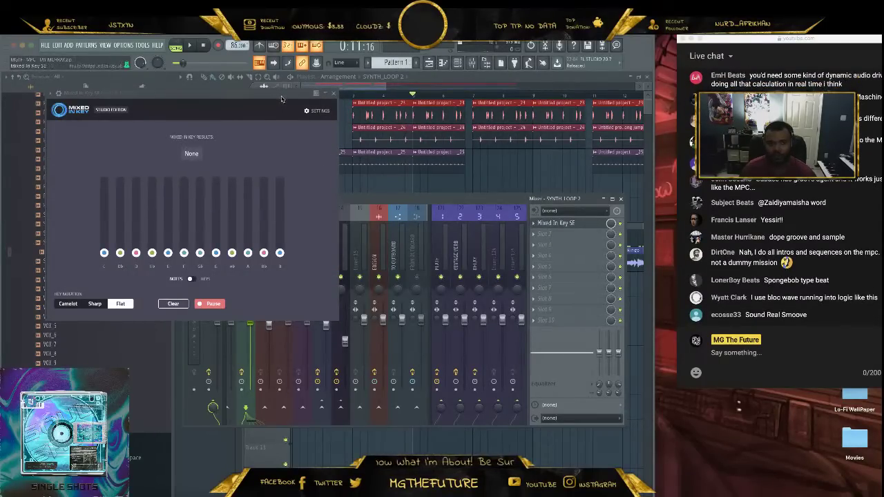
pyautogui.moveTo(281, 100); pyautogui.dragTo(455, 217)
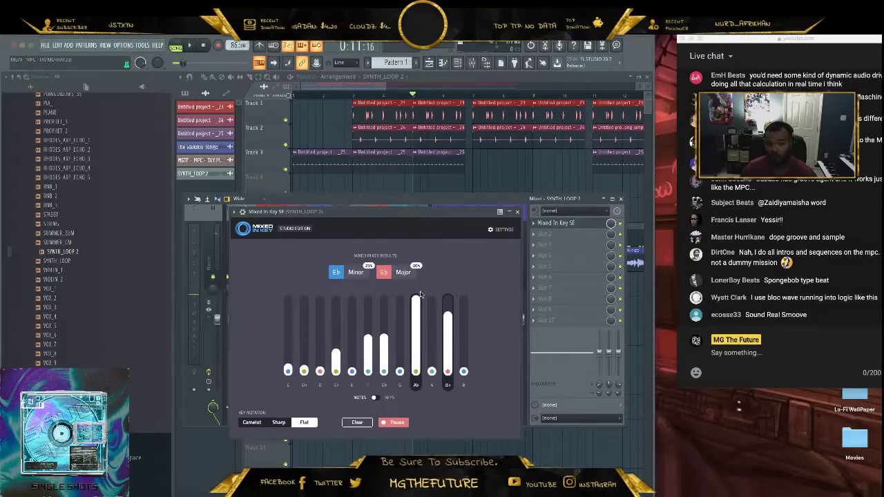
pyautogui.click(518, 212)
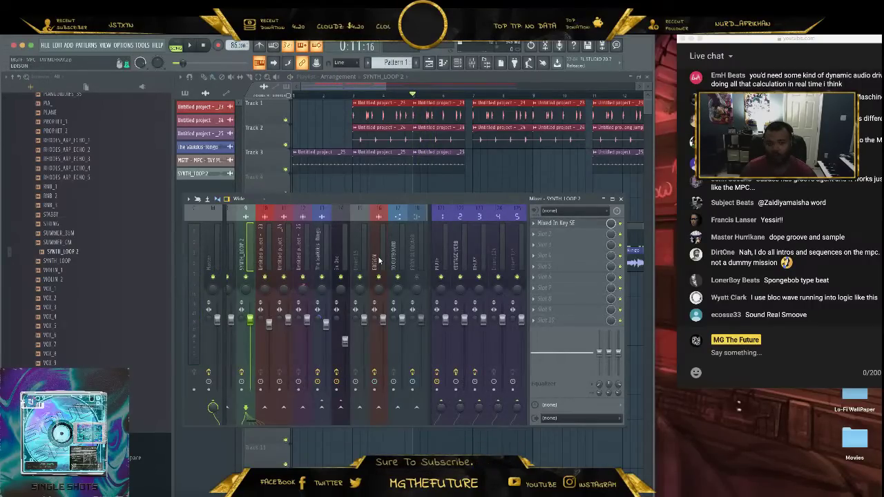
# Check the detected key of the Waikikis-Ringo sample in its track's Mixed In Key SE plugin.
pyautogui.click(330, 264)
pyautogui.click(568, 257)
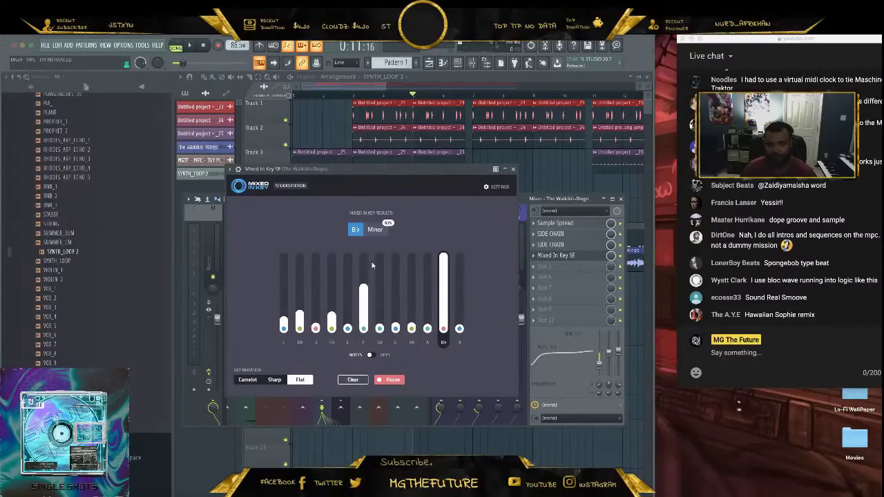
pyautogui.click(513, 170)
# Try pitching the SYNTH_LOOP 2 sample by 400 cents in Auto time-stretching mode, audition it, and reset the pitch.
pyautogui.moveTo(443, 193); pyautogui.dragTo(469, 274)
pyautogui.click(457, 63)
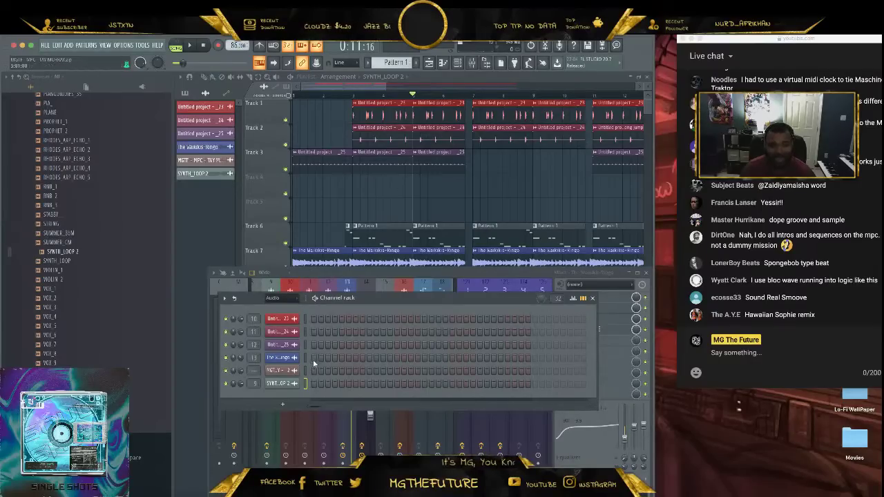
pyautogui.click(285, 384)
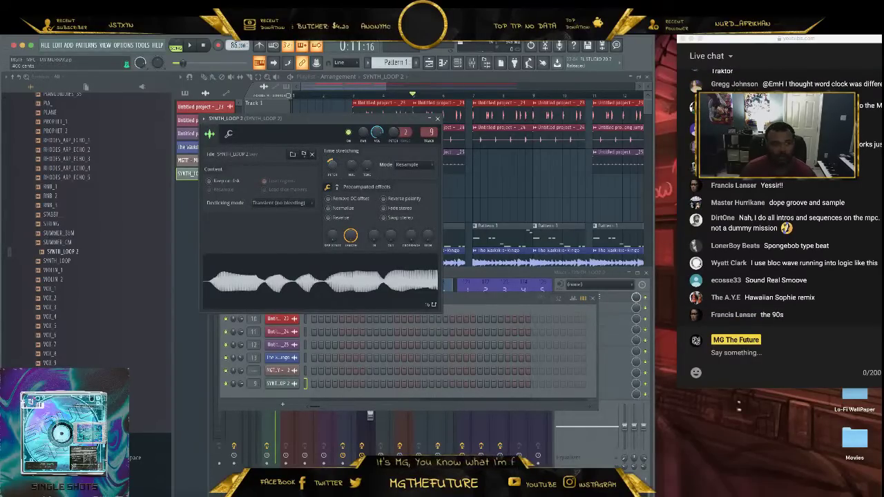
pyautogui.press('space')
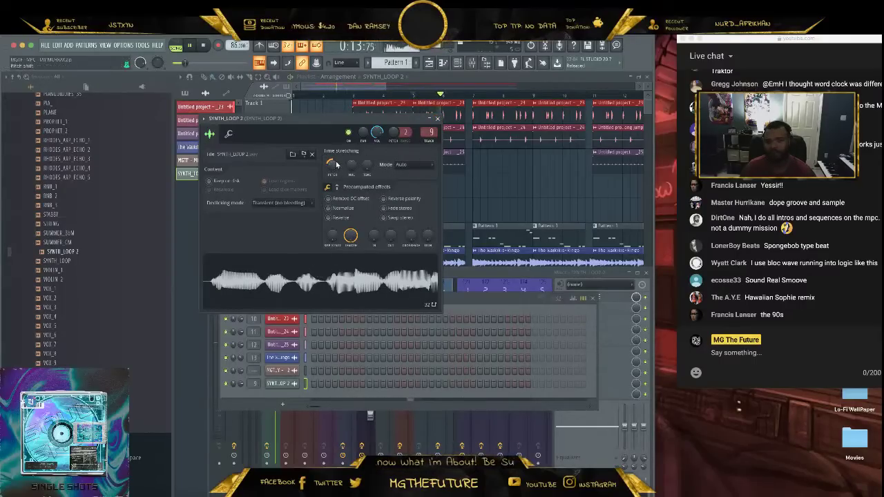
pyautogui.keyDown('alt'); pyautogui.click(335, 164); pyautogui.keyUp('alt')
pyautogui.press('space')
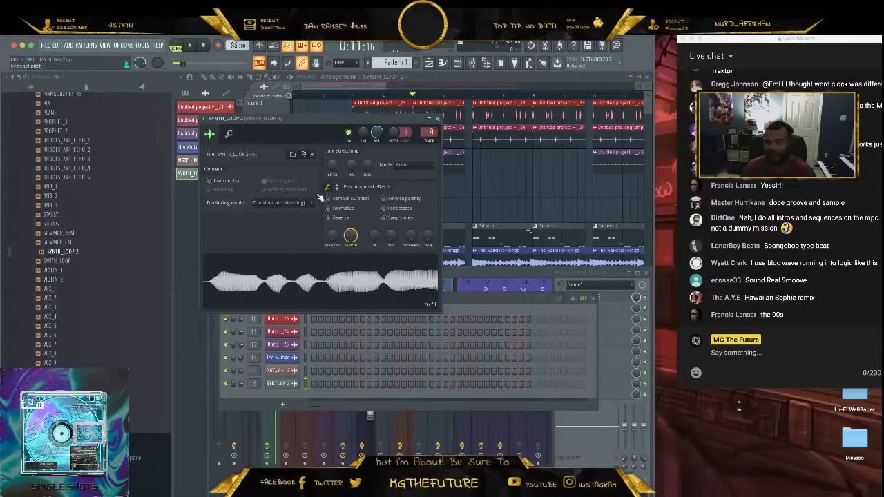
pyautogui.click(437, 119)
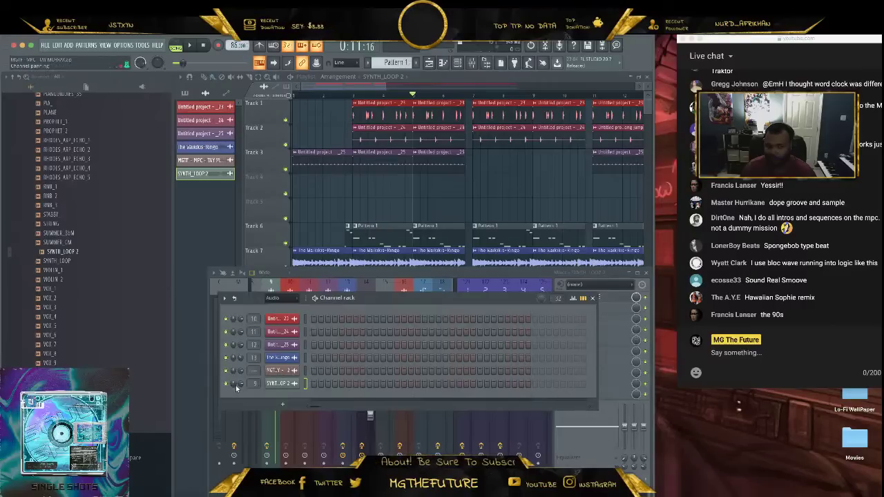
# Audition SYNTH_LOOP 2 against the beat at its original pitch and remove its clip from Track 8.
pyautogui.press('space')
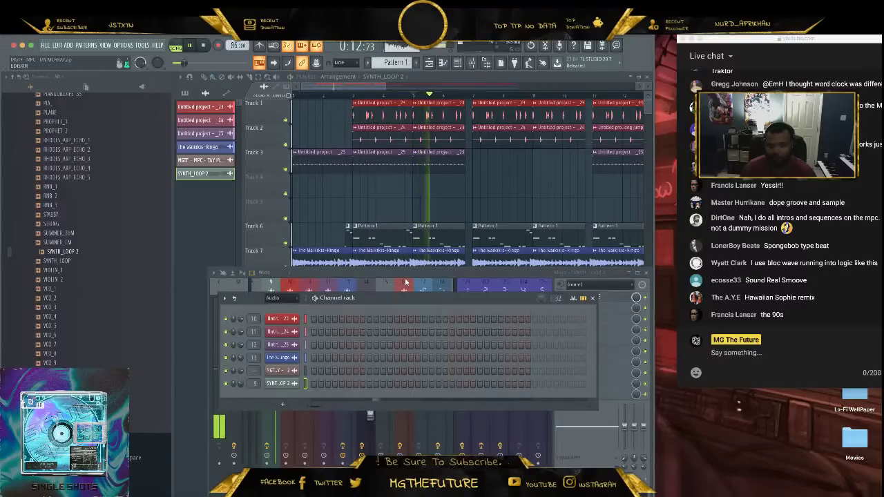
pyautogui.click(470, 195)
pyautogui.press('space')
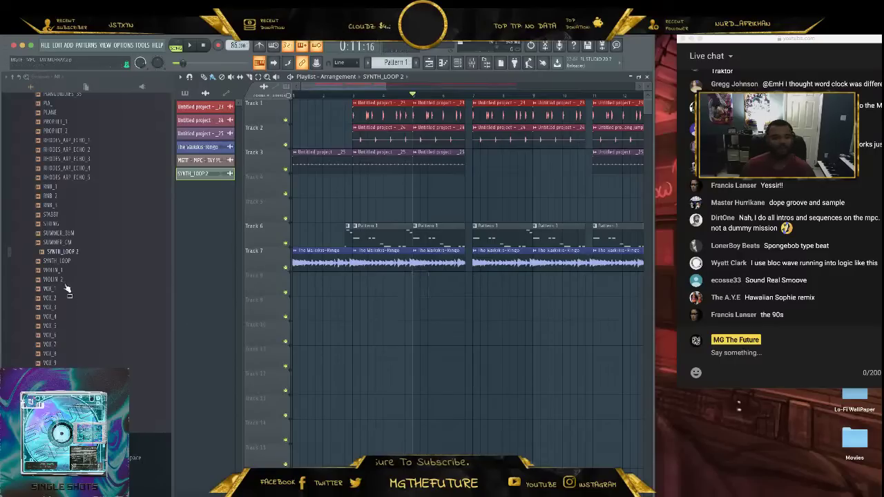
# Place the RHODES_SPRINKLES sample from the SFX folder of Beat Butcha Steroid Pack Vol. 3 on Track 8 at bar 7.
pyautogui.scroll(15, 76, 280)
pyautogui.click(81, 339)
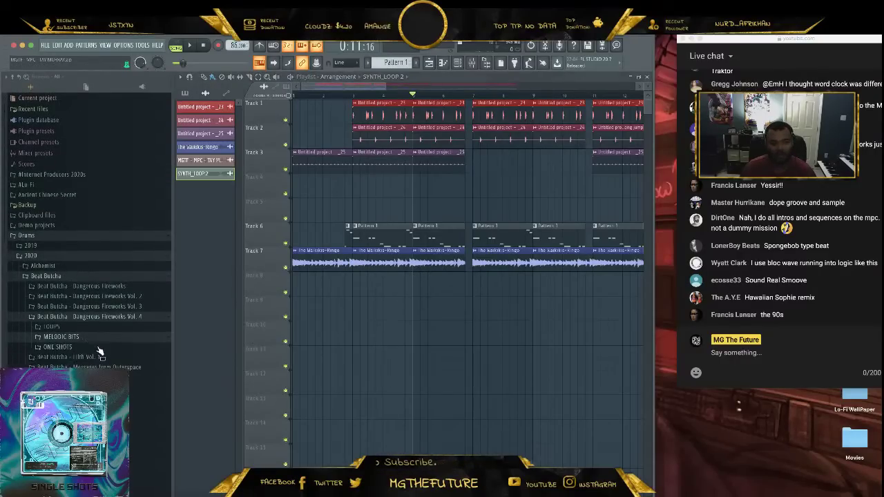
pyautogui.click(97, 319)
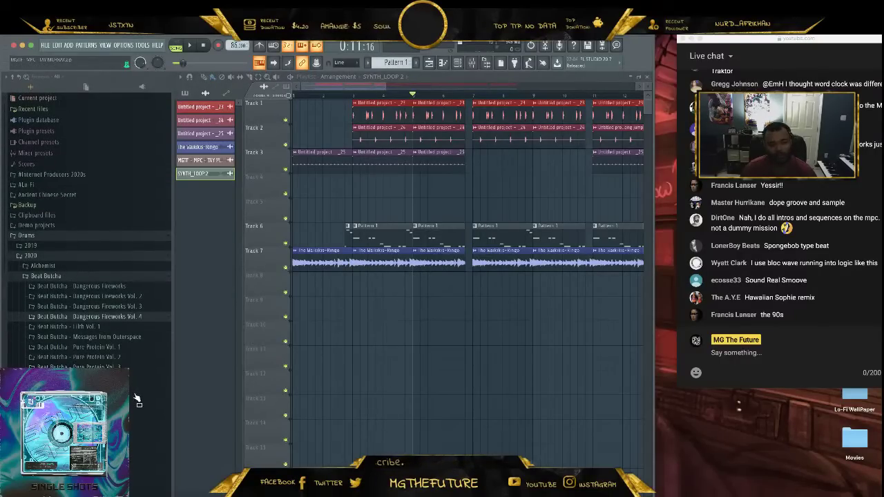
pyautogui.click(130, 427)
pyautogui.scroll(-5, 138, 396)
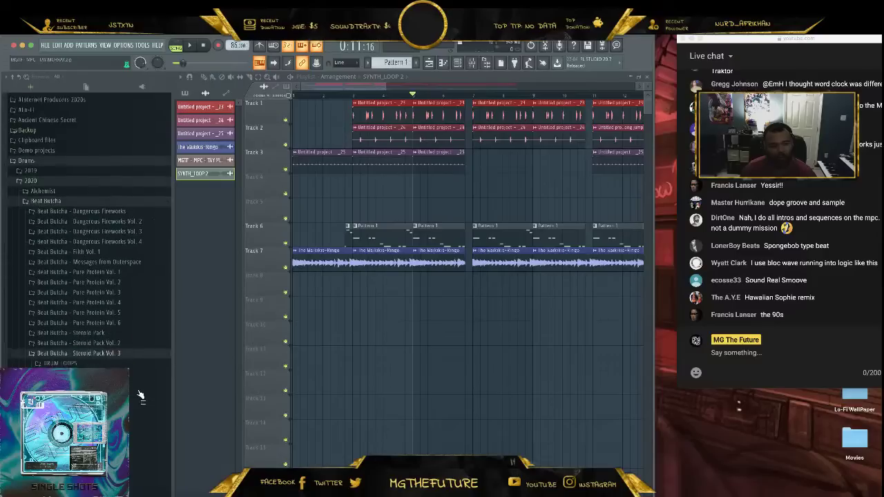
pyautogui.click(84, 351)
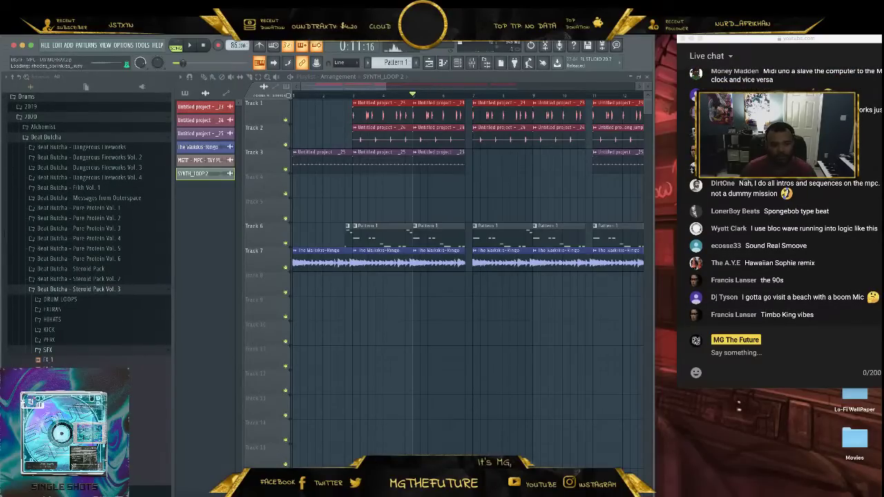
pyautogui.scroll(-5, 100, 317)
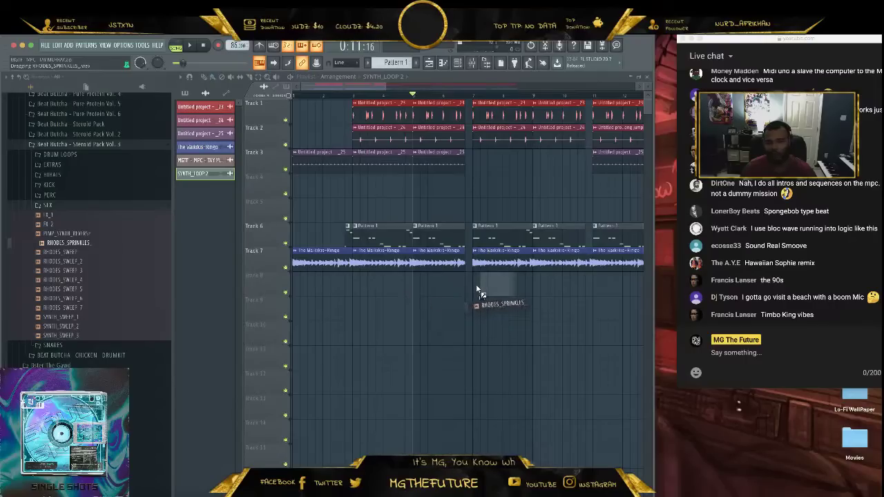
pyautogui.moveTo(477, 286); pyautogui.dragTo(493, 275)
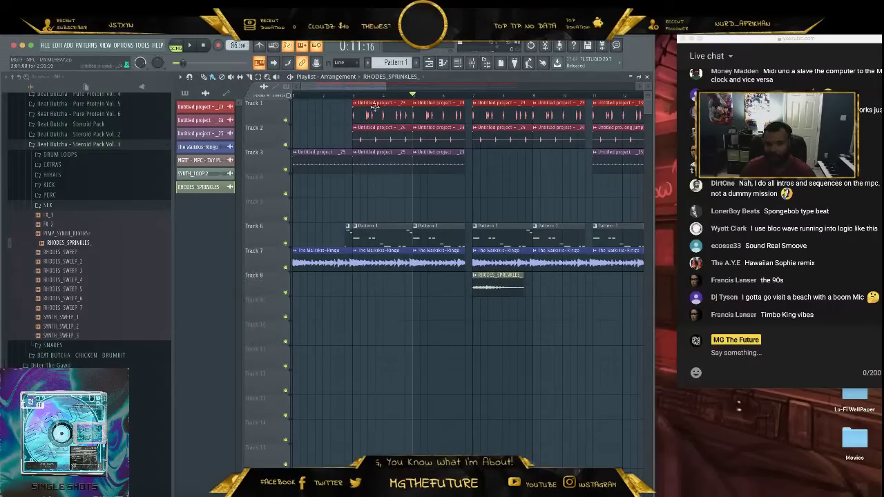
# Set the playback start to bar 7 and route the RHODES_SPRINKLES channel to mixer Insert 9.
pyautogui.moveTo(374, 86); pyautogui.dragTo(393, 86)
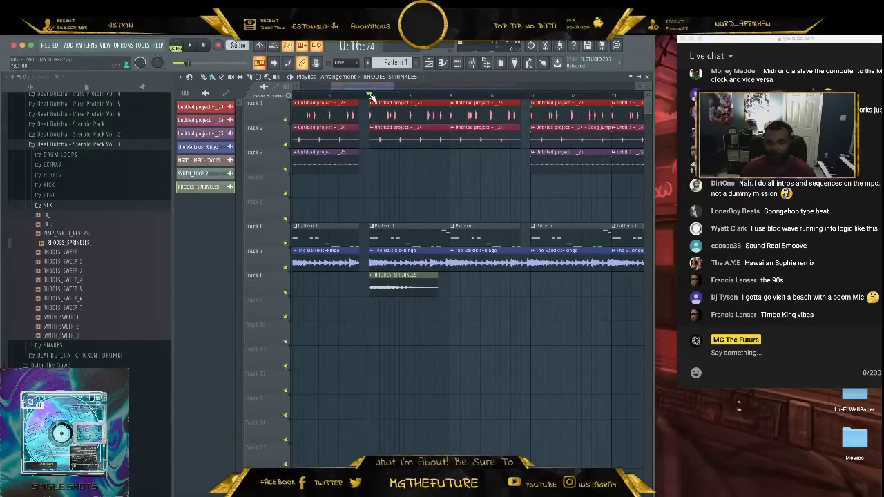
pyautogui.click(457, 62)
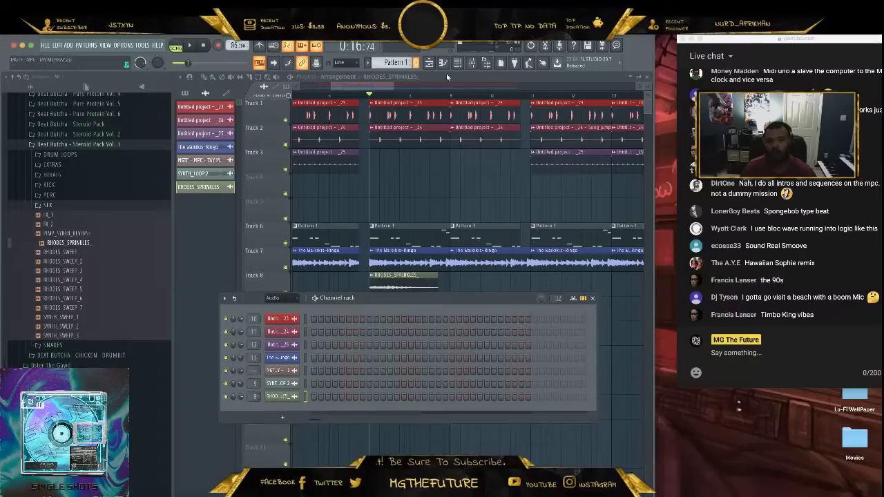
pyautogui.click(472, 64)
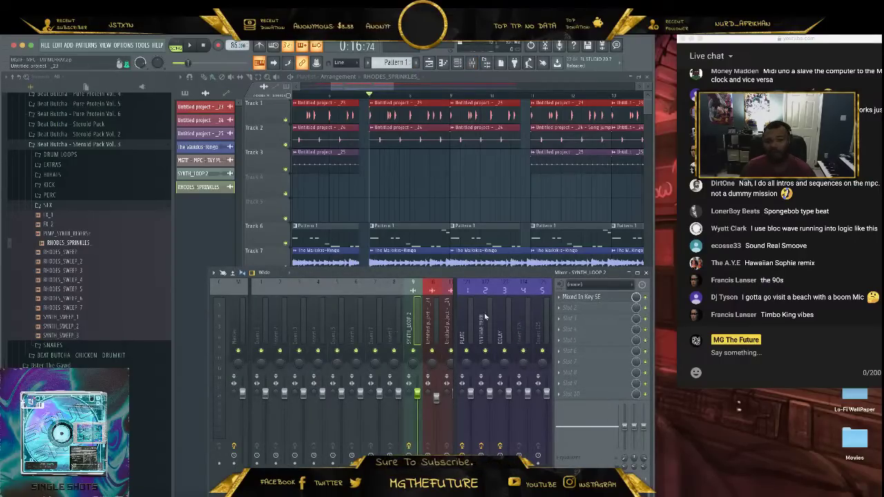
# Clear the previous Mixed In Key SE analysis on the SYNTH_LOOP 2 mixer track and analyze the key of RHODES_SPRINKLES during playback.
pyautogui.click(581, 297)
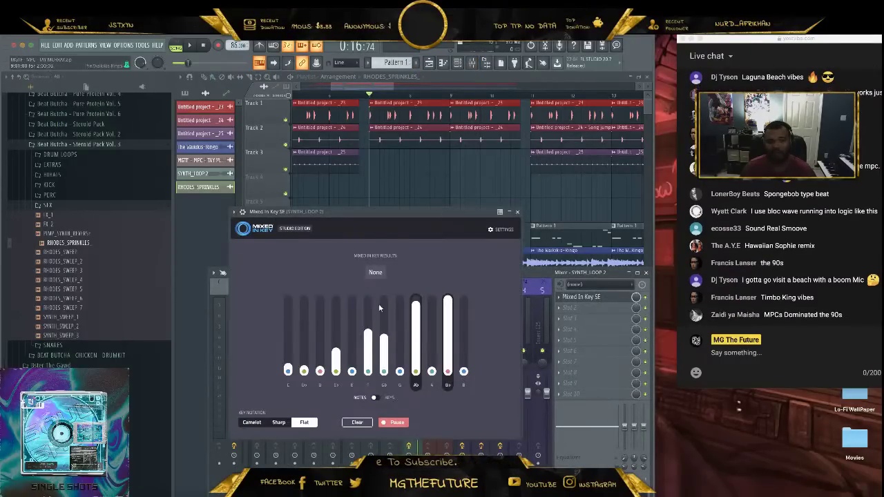
pyautogui.click(358, 423)
pyautogui.press('space')
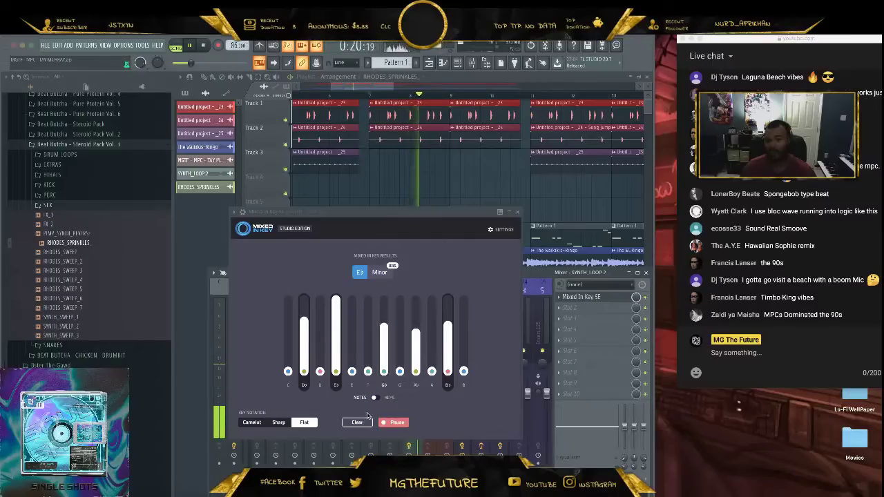
pyautogui.press('space')
pyautogui.click(517, 211)
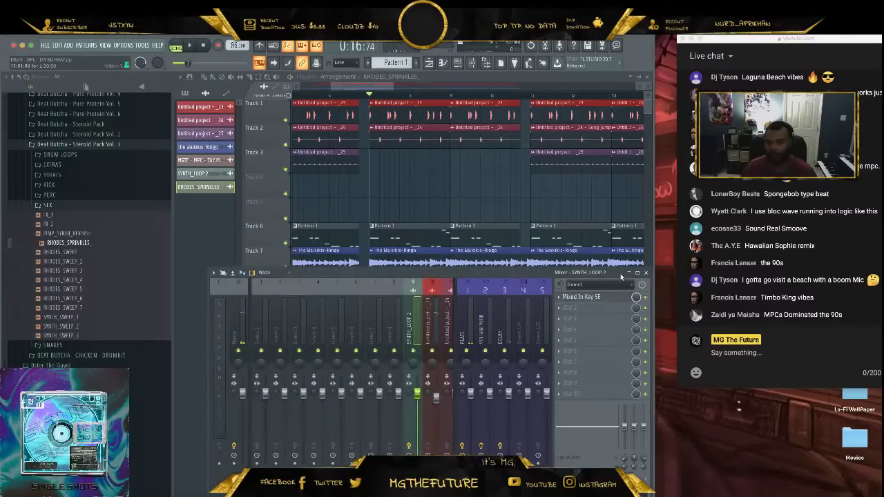
pyautogui.click(646, 274)
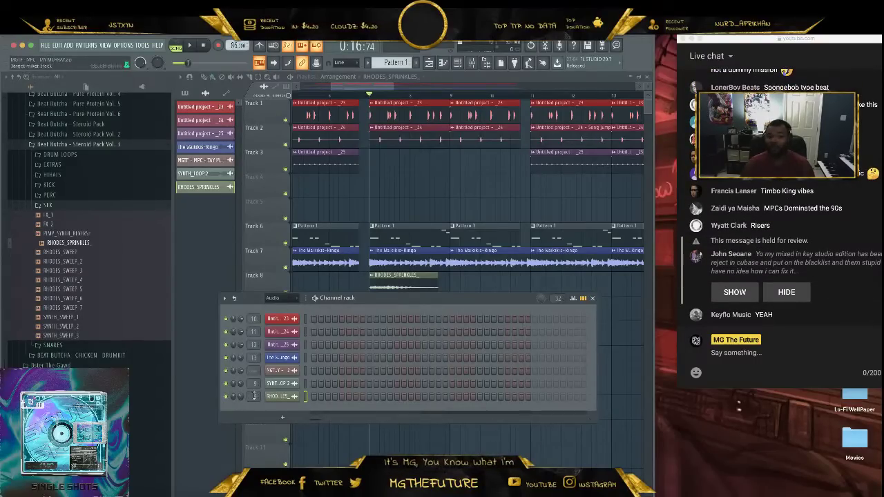
# Cut the low-shelf EQ band on the SYNTH_LOOP 2 mixer track that carries RHODES_SPRINKLES while the beat plays.
pyautogui.click(469, 64)
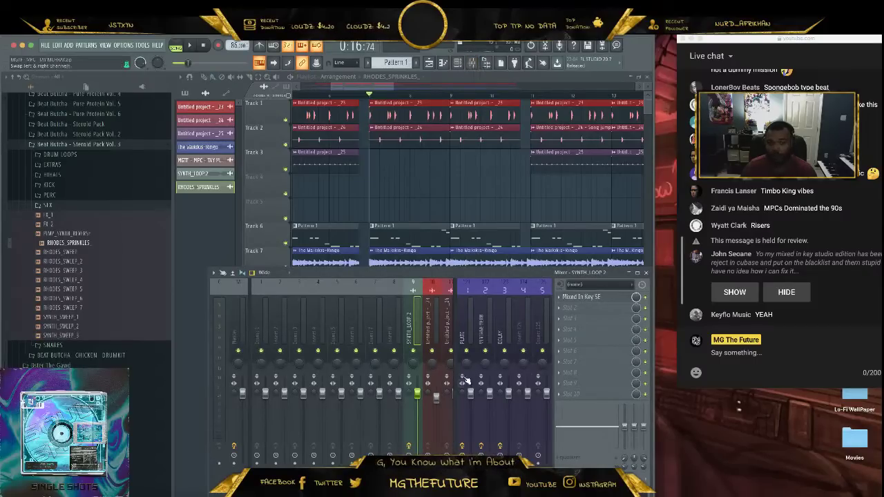
pyautogui.moveTo(481, 274); pyautogui.dragTo(452, 208)
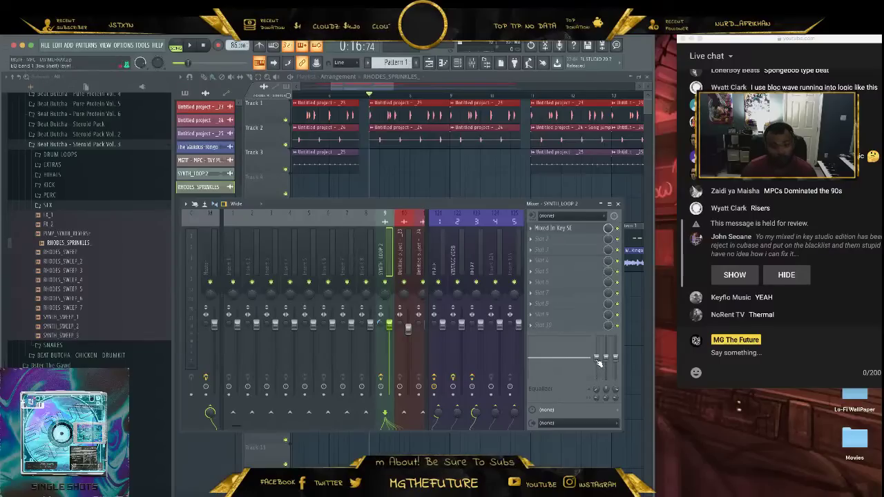
pyautogui.press('space')
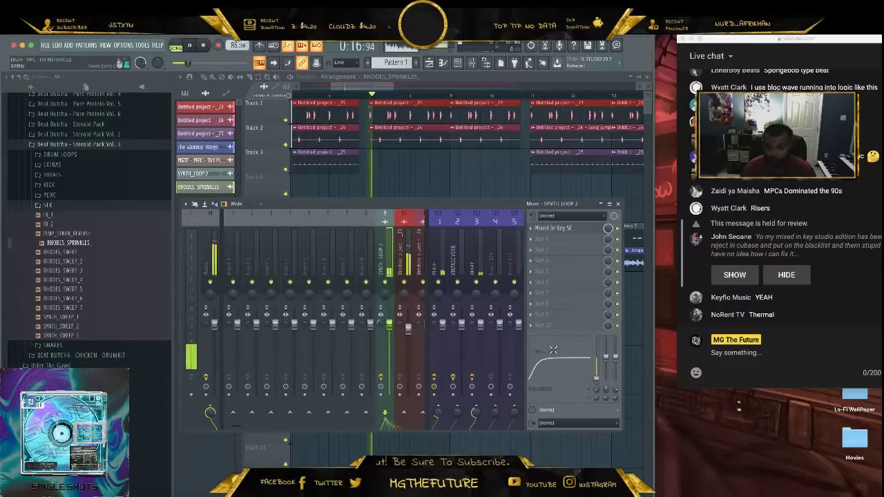
pyautogui.press('F9')
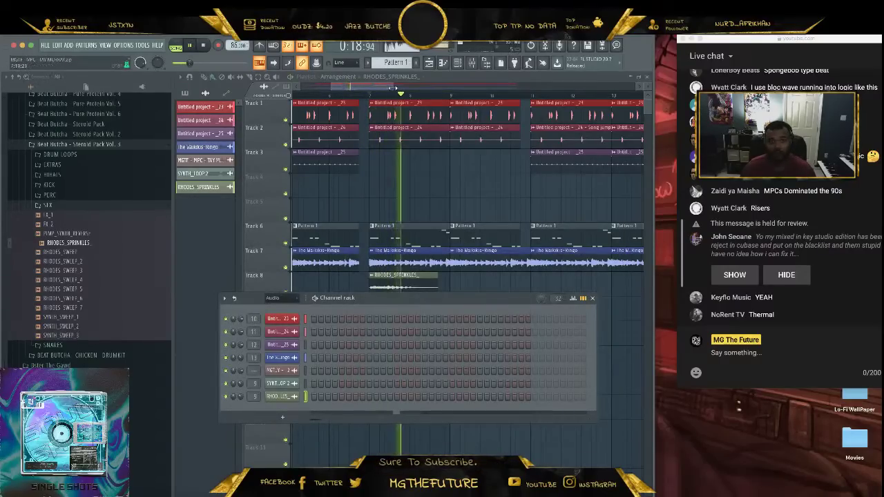
# Add RHODES_SPRINKLES clips on Track 8 at bars 11, 15, 19 and 23 while auditioning the arrangement from bar 7.
pyautogui.moveTo(392, 86); pyautogui.dragTo(519, 86)
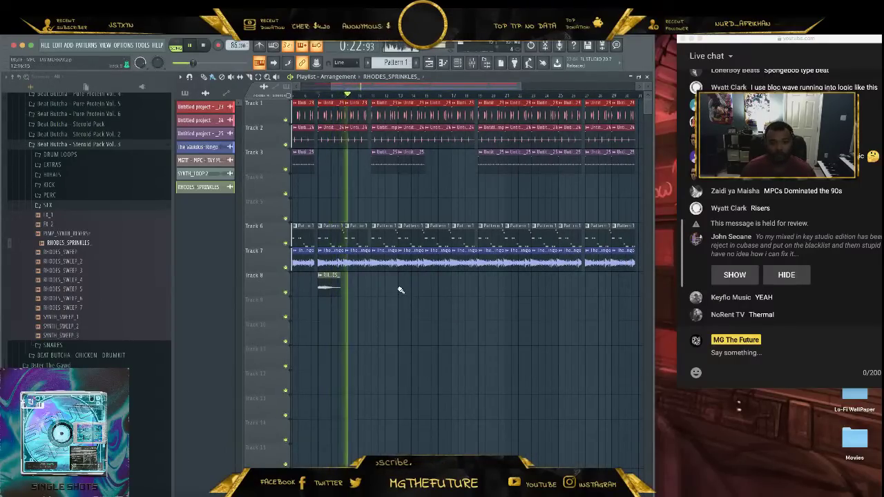
pyautogui.click(375, 288)
pyautogui.click(428, 288)
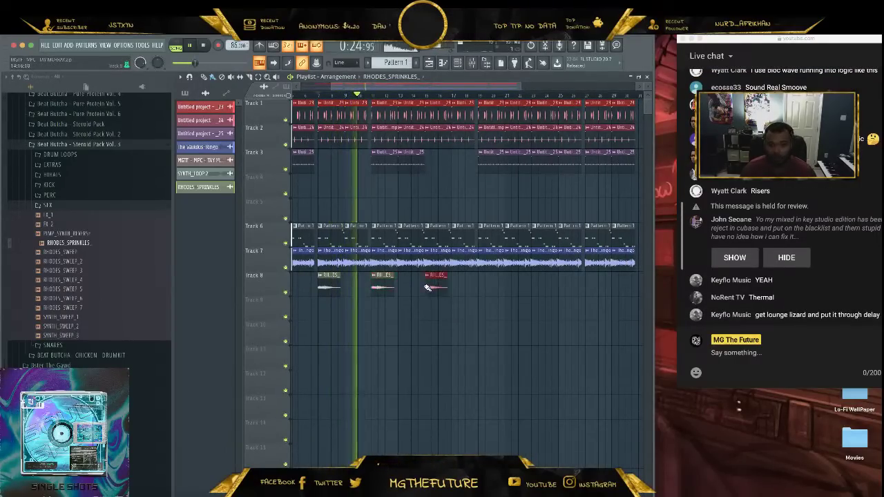
pyautogui.click(481, 288)
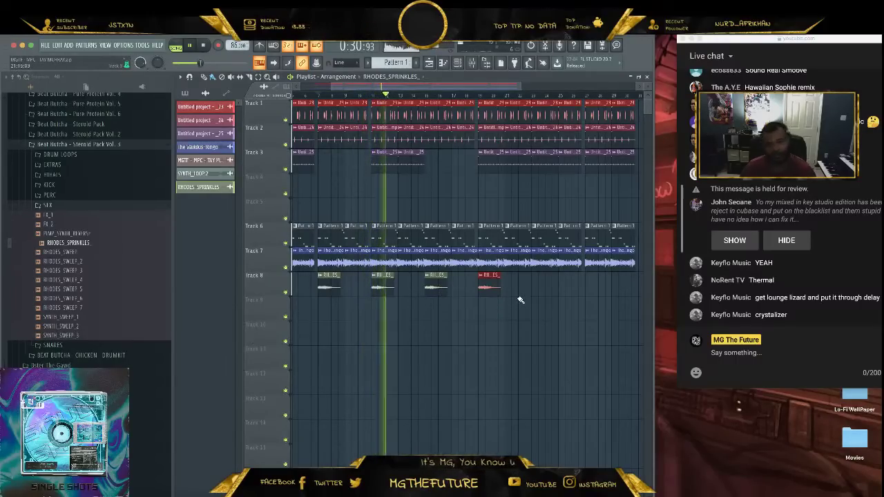
pyautogui.press('space')
pyautogui.press('space')
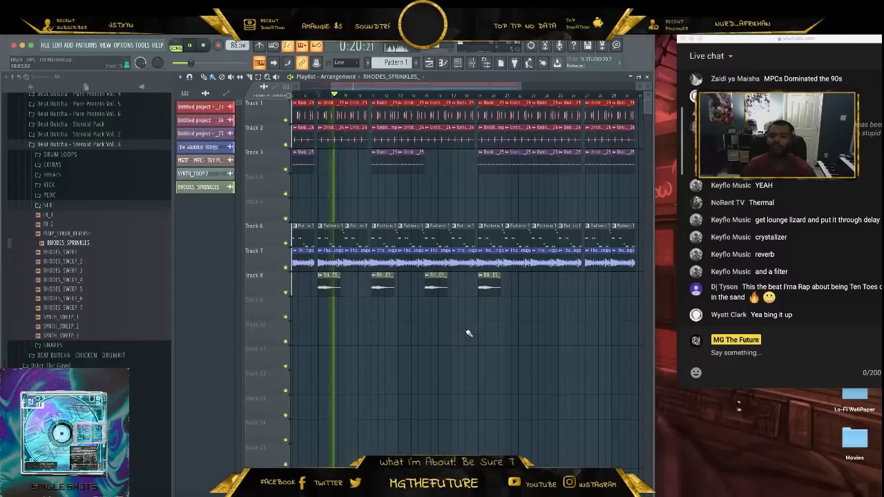
pyautogui.moveTo(797, 37); pyautogui.dragTo(776, 37)
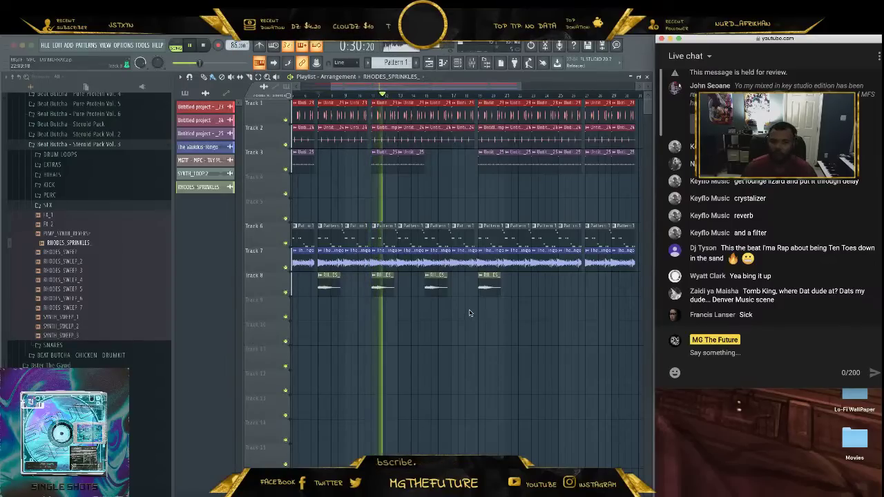
pyautogui.click(537, 288)
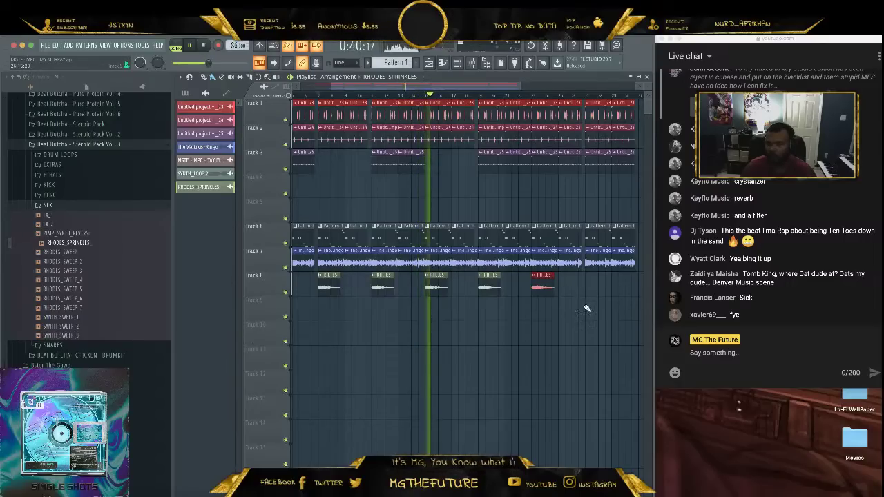
# Add TRANS FX 004 from the Crate Robbers Vol. 2 Weezy Edition FX folder to Track 9, just past the arrangement's end.
pyautogui.moveTo(475, 87); pyautogui.dragTo(380, 79)
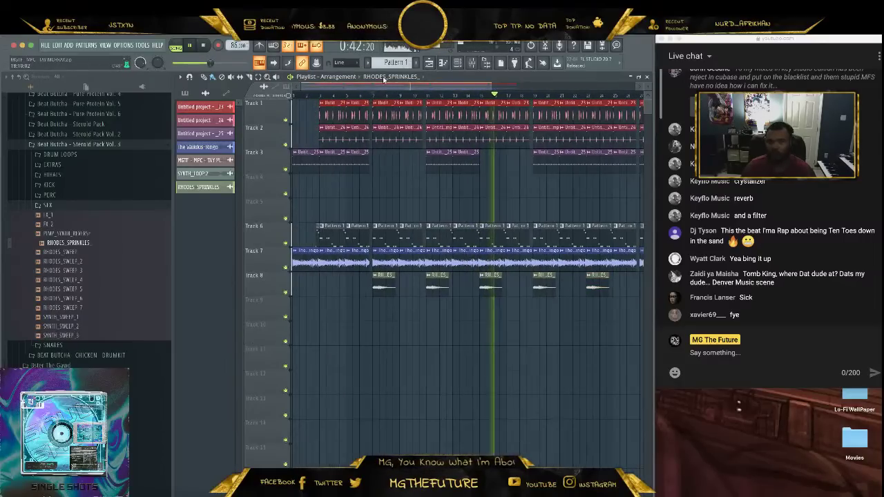
pyautogui.moveTo(492, 86); pyautogui.dragTo(647, 86)
pyautogui.scroll(10, 89, 198)
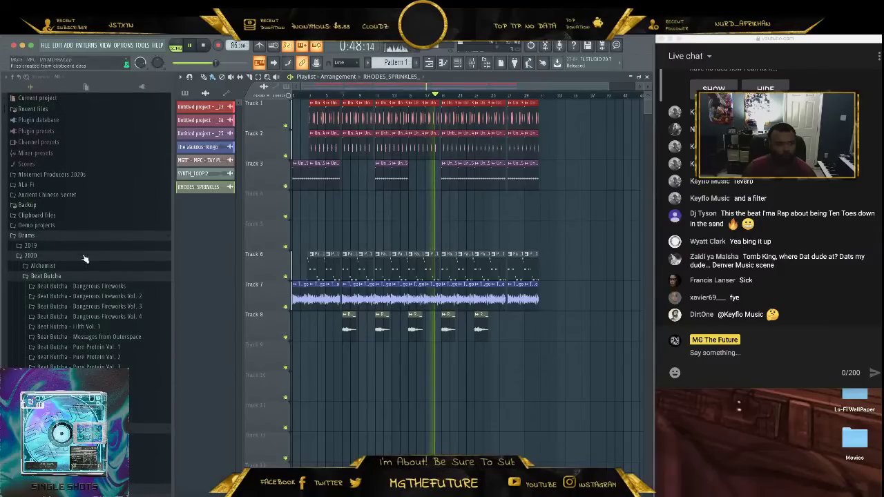
pyautogui.click(86, 258)
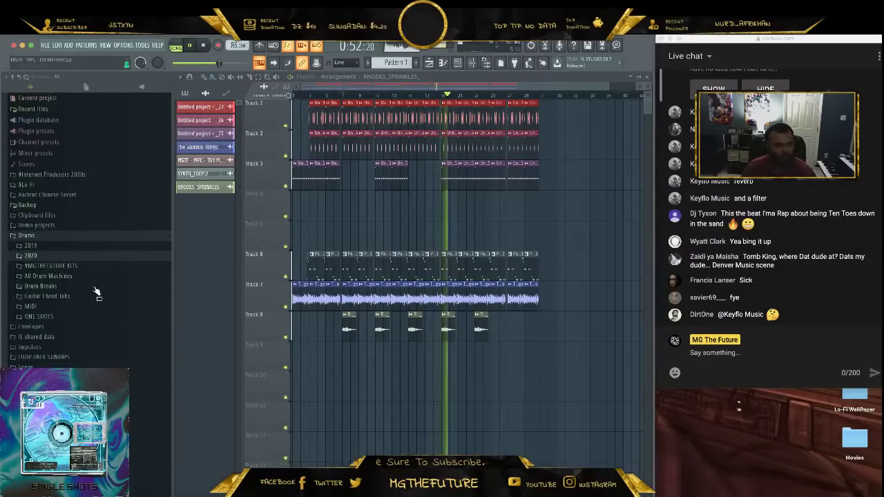
pyautogui.click(101, 267)
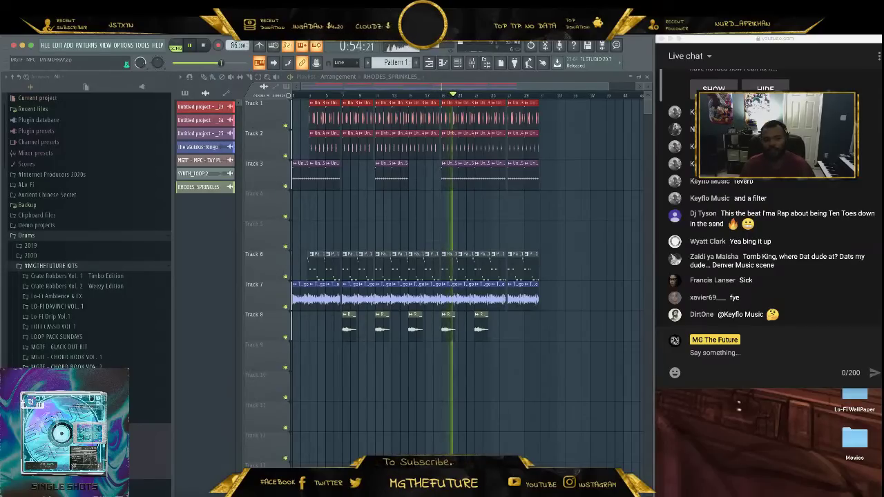
pyautogui.click(110, 286)
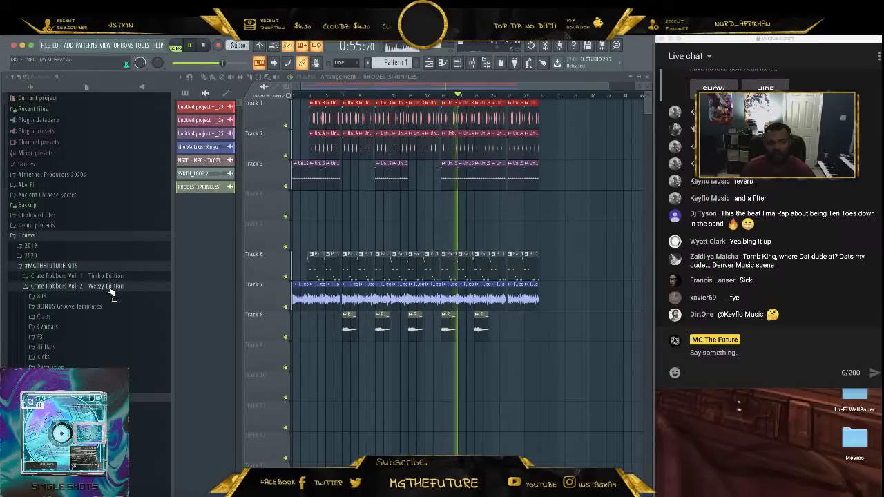
pyautogui.click(86, 339)
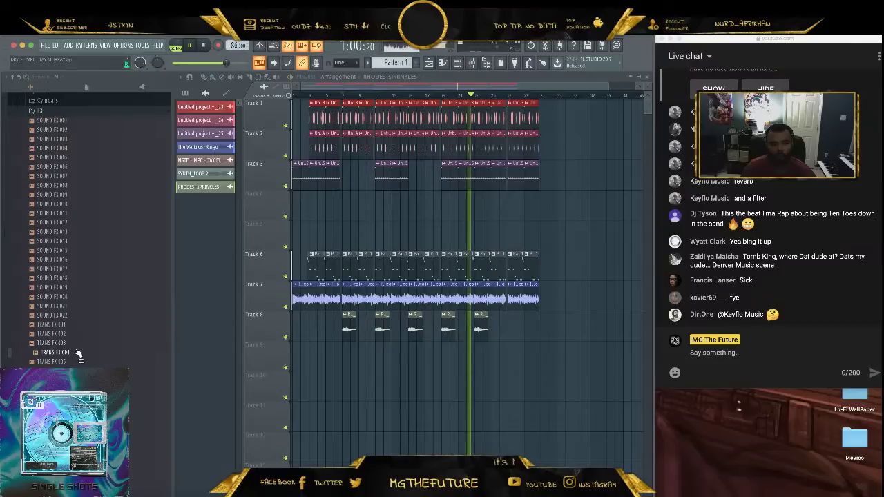
pyautogui.moveTo(77, 355); pyautogui.dragTo(544, 354)
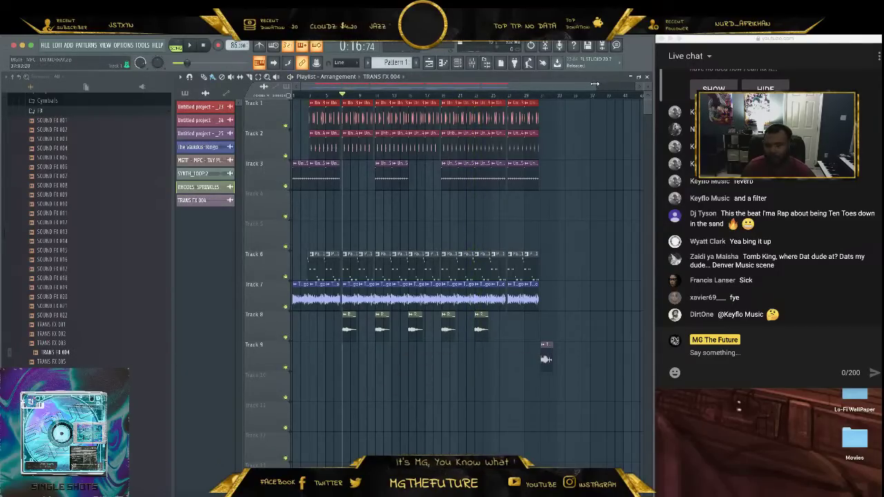
# Shift all playlist clips two bars later and fill the opened intro with a The Waikikis-Ringo clip at bar 1 on Track 7.
pyautogui.moveTo(594, 83); pyautogui.dragTo(398, 88)
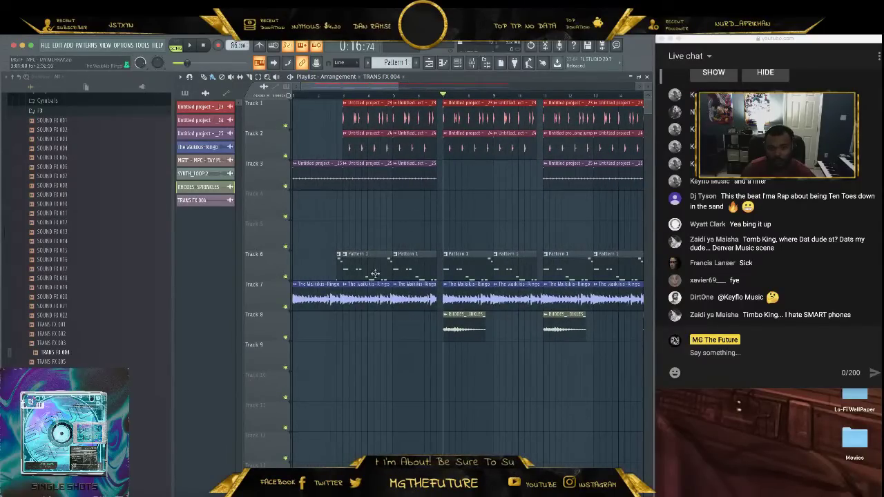
pyautogui.moveTo(399, 90); pyautogui.dragTo(597, 89)
pyautogui.moveTo(595, 148); pyautogui.dragTo(292, 372)
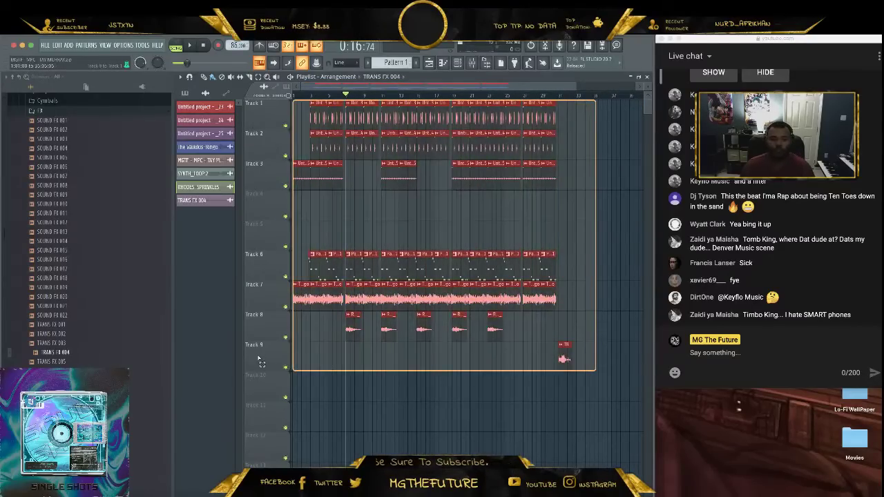
pyautogui.moveTo(300, 297); pyautogui.dragTo(317, 297)
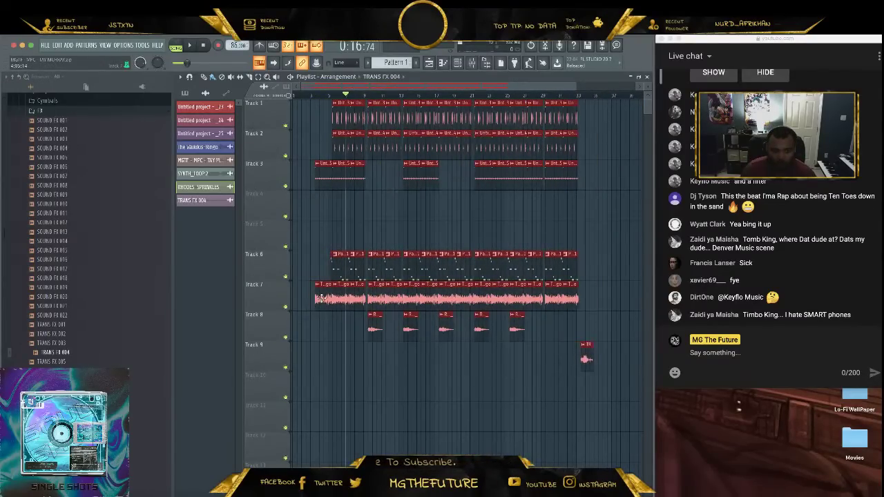
pyautogui.click(324, 360)
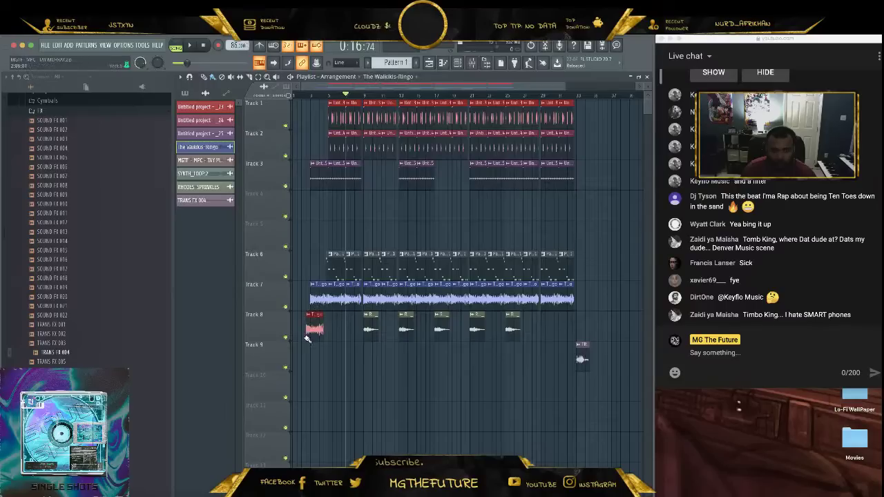
pyautogui.moveTo(299, 328); pyautogui.dragTo(291, 298)
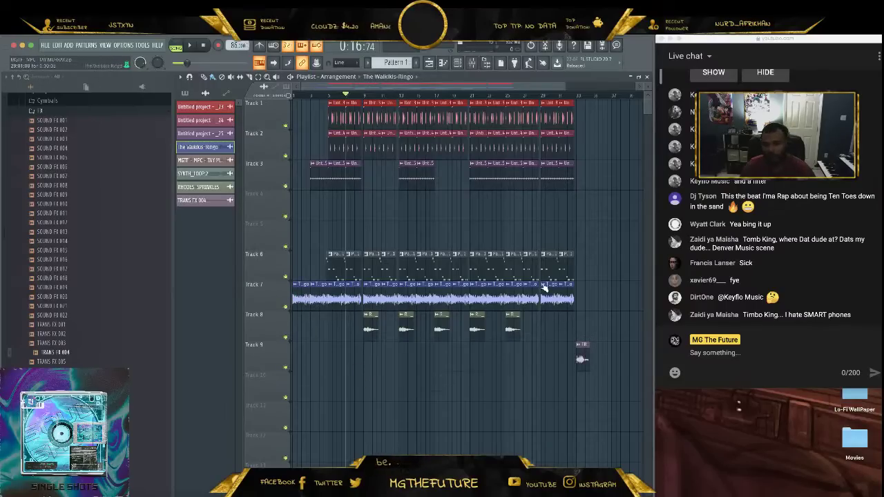
# Move the last RHODES_SPRINKLES clip on Track 8 to bar 29 and the TRANS FX 004 clip on Track 9 to bar 24.
pyautogui.moveTo(569, 360); pyautogui.dragTo(531, 360)
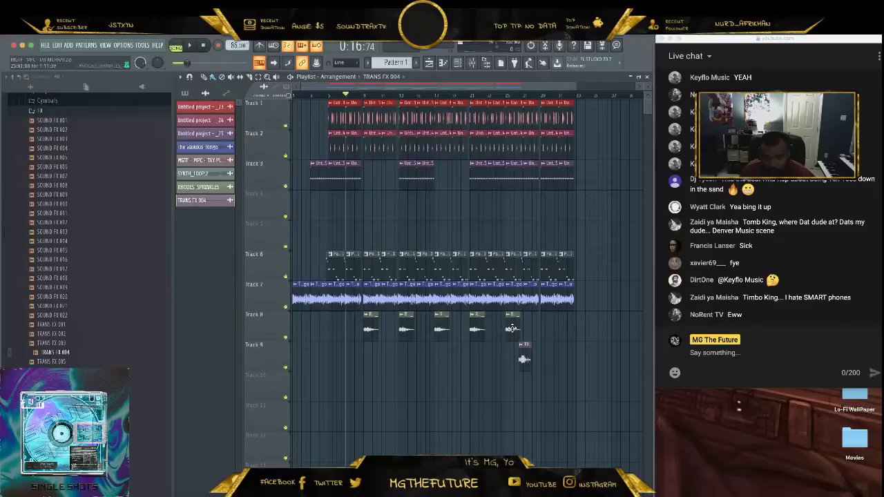
pyautogui.moveTo(548, 329); pyautogui.dragTo(544, 329)
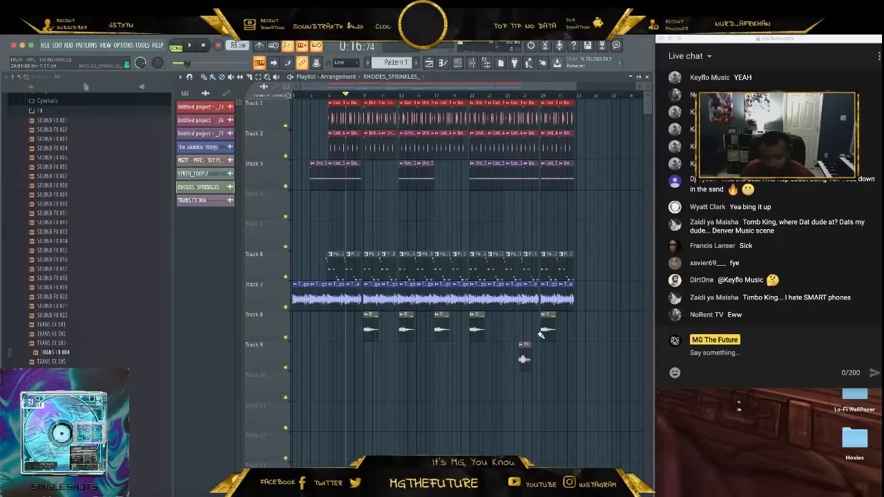
pyautogui.moveTo(497, 360); pyautogui.dragTo(502, 360)
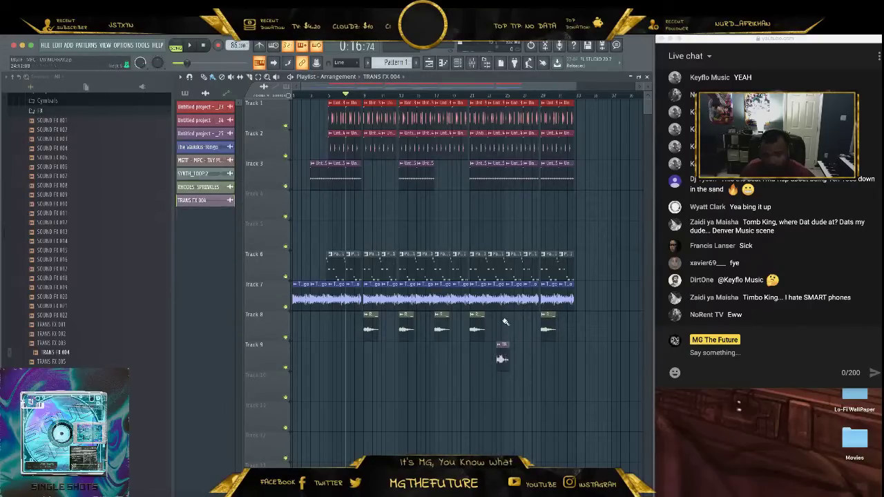
# Audition the arrangement from just before bar 21.
pyautogui.moveTo(572, 92); pyautogui.dragTo(519, 85)
pyautogui.click(351, 93)
pyautogui.press('space')
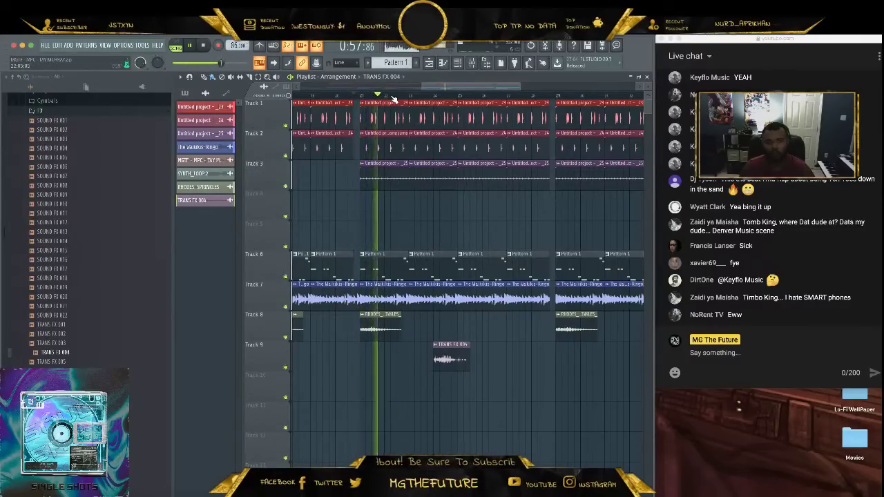
pyautogui.press('space')
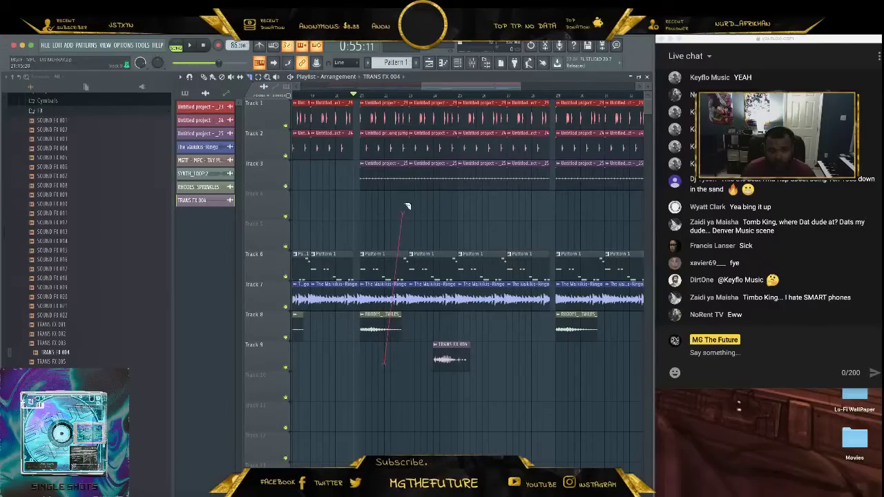
# Try slicing a section out of the clips across all tracks around bar 22, undo it, and replay the passage.
pyautogui.moveTo(407, 206); pyautogui.dragTo(385, 97)
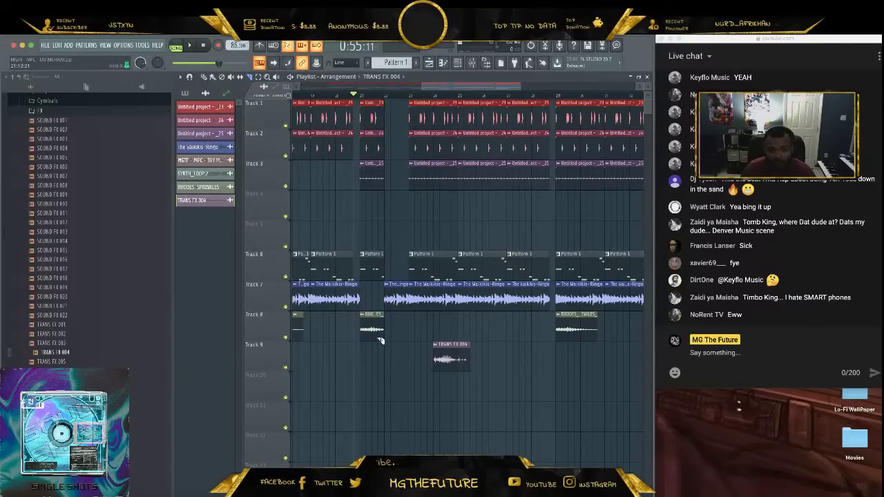
pyautogui.hotkey('ctrl', 'z')
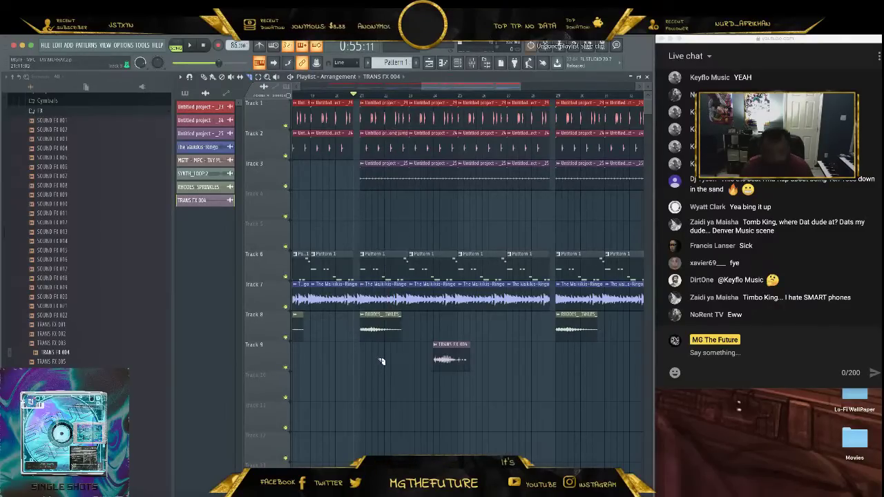
pyautogui.press('space')
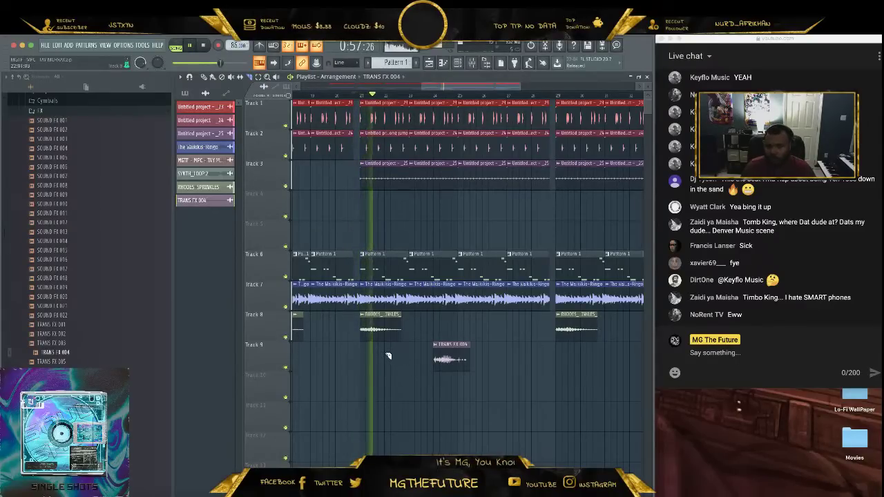
pyautogui.press('space')
# Slice the clips at bar 22 and halfway through bar 21, delete the pieces between on Tracks 1, 2, 3 and 6, and play the drop.
pyautogui.moveTo(383, 352); pyautogui.dragTo(387, 80)
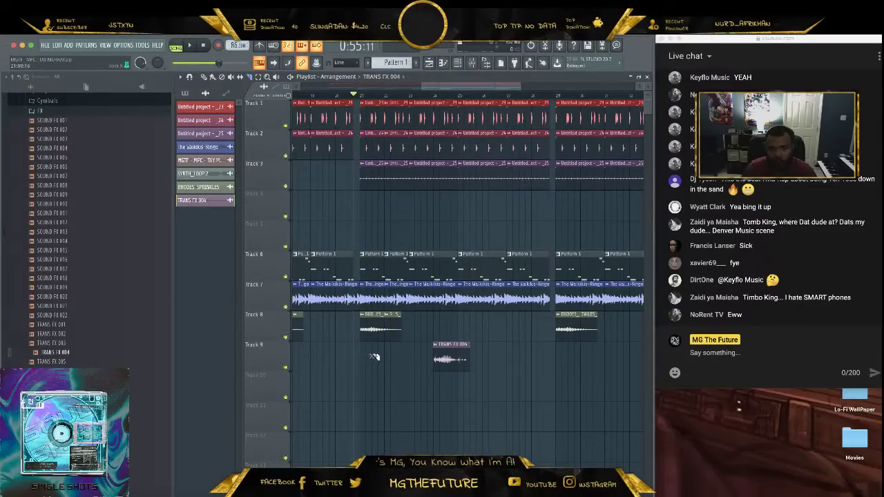
pyautogui.moveTo(372, 357); pyautogui.dragTo(377, 81)
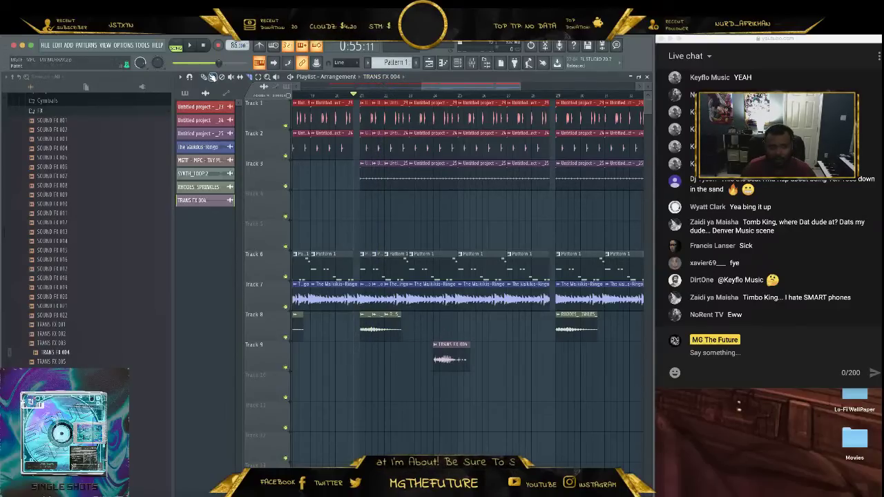
pyautogui.rightClick(381, 119)
pyautogui.rightClick(382, 144)
pyautogui.rightClick(383, 179)
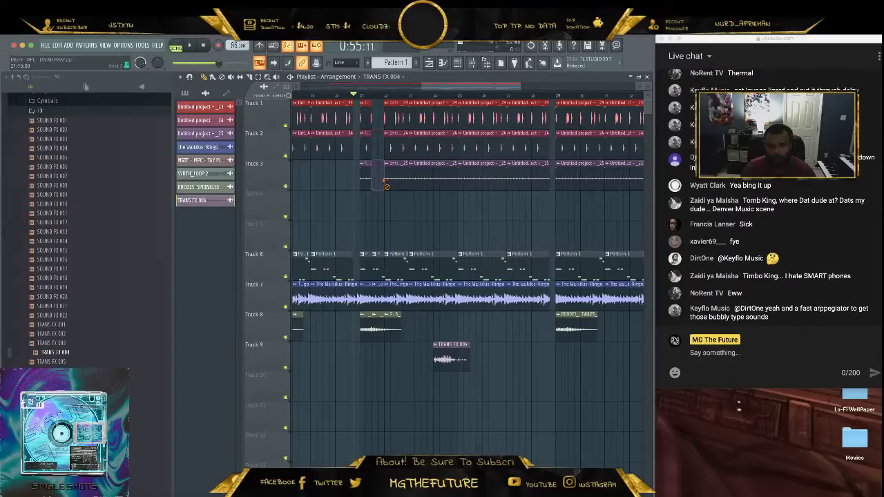
pyautogui.press('space')
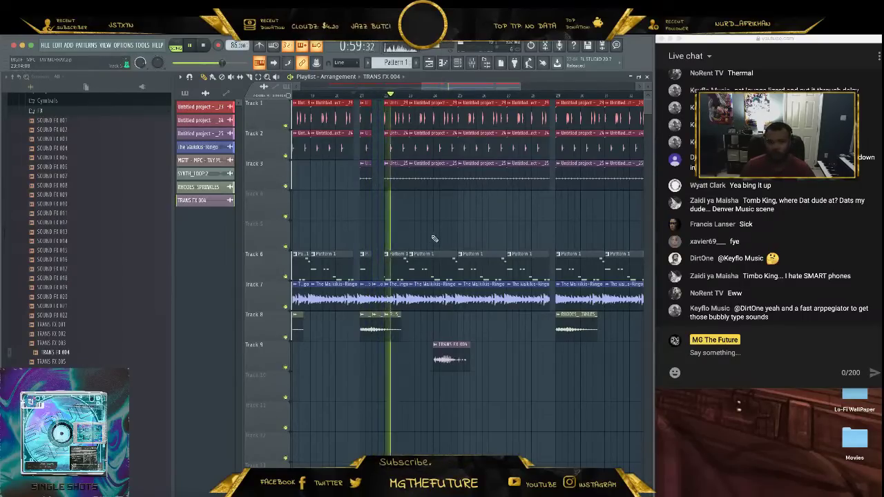
# Slice the clips halfway through bar 22, delete the pieces up to bar 23 on Tracks 1 to 3, and play the result.
pyautogui.press('space')
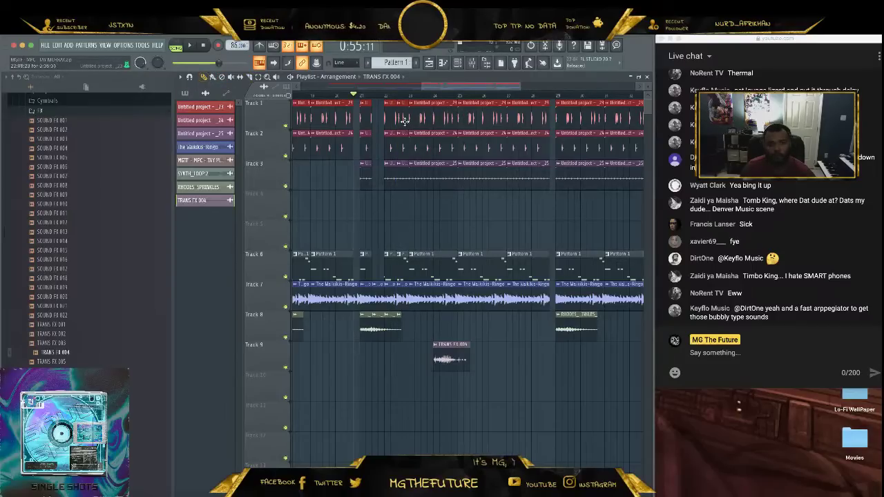
pyautogui.rightClick(404, 121)
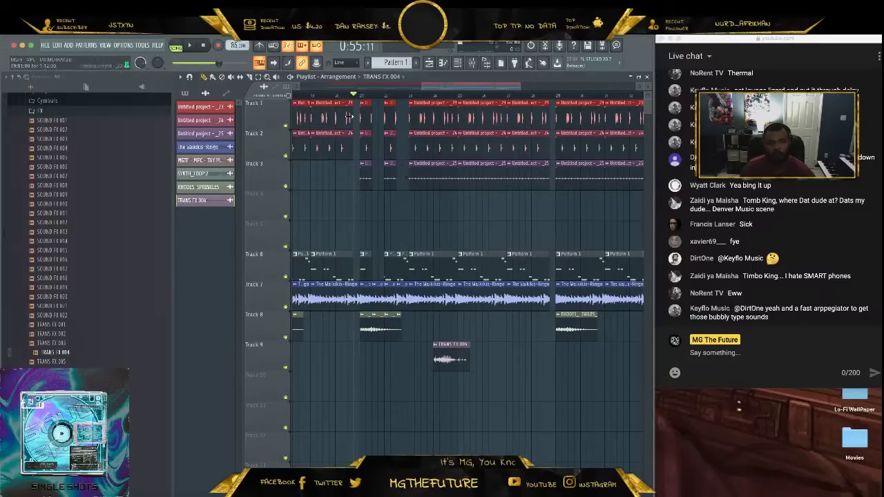
pyautogui.press('space')
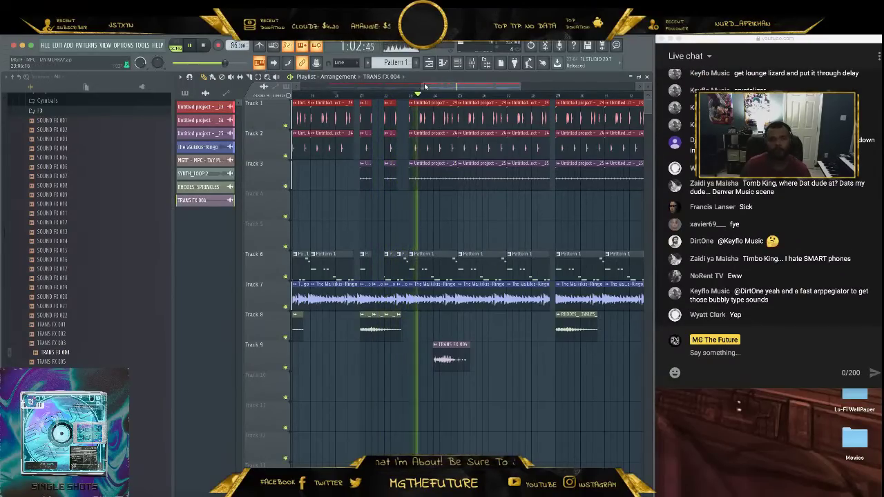
# Inspect the TRANS FX 004 channel's sampler settings and replay the section around its clip on Track 9.
pyautogui.moveTo(477, 87)
pyautogui.mouseDown()
pyautogui.moveTo(499, 86)
pyautogui.moveTo(461, 87)
pyautogui.mouseUp()
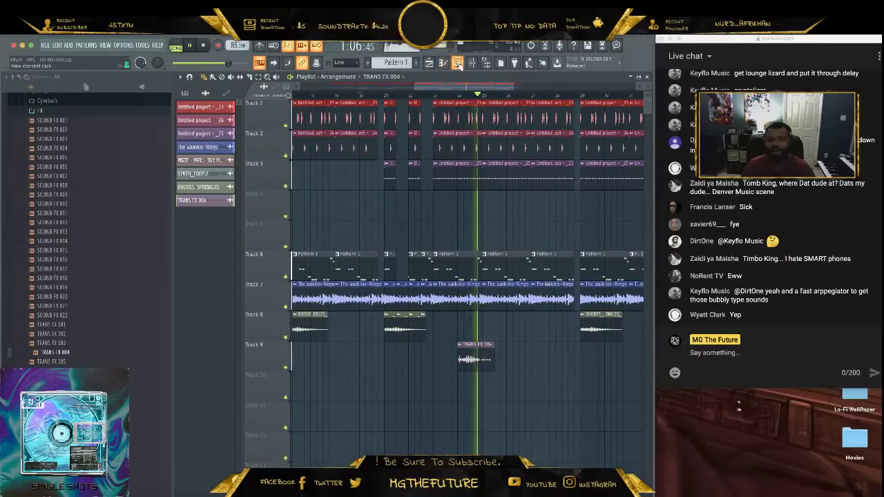
pyautogui.press('F6')
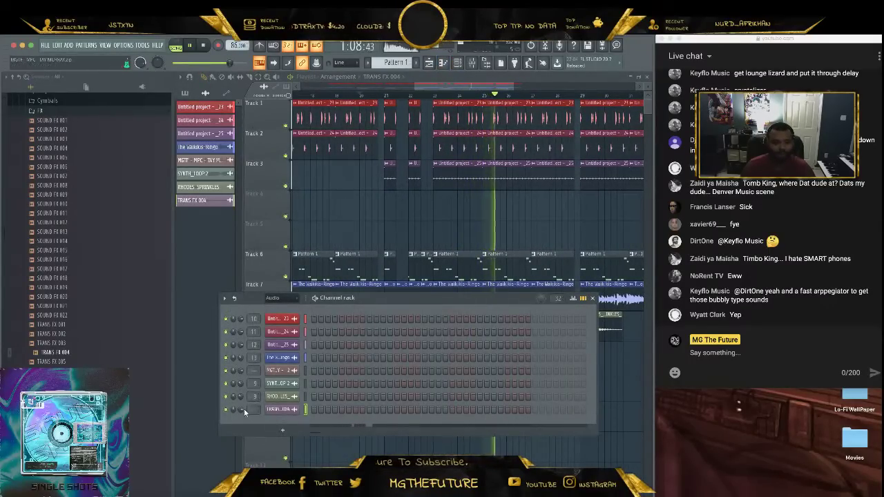
pyautogui.click(280, 411)
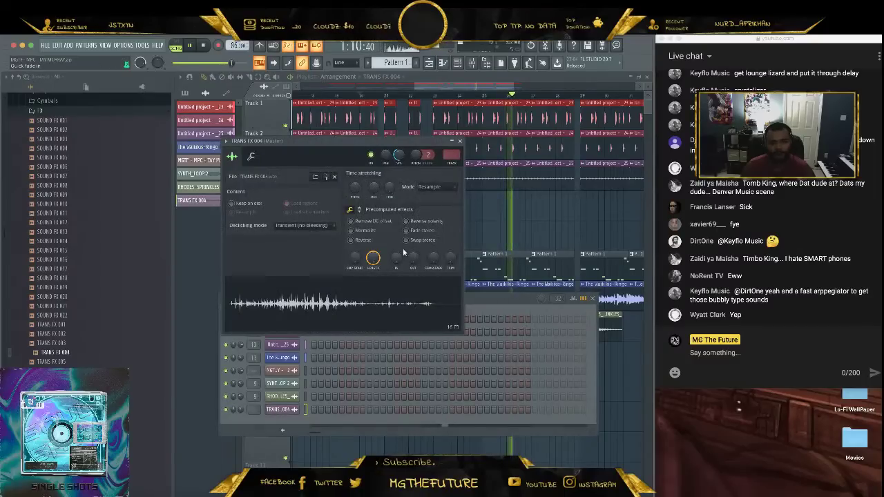
pyautogui.click(443, 97)
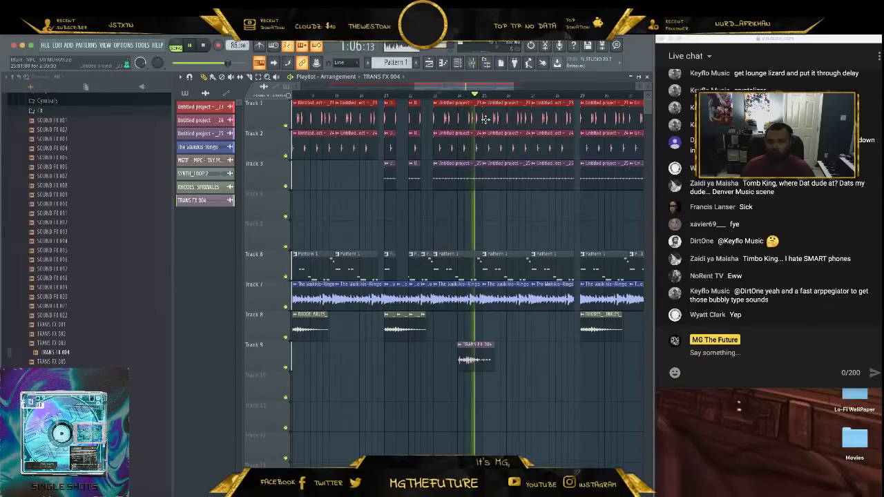
pyautogui.hscroll(2, 489, 125)
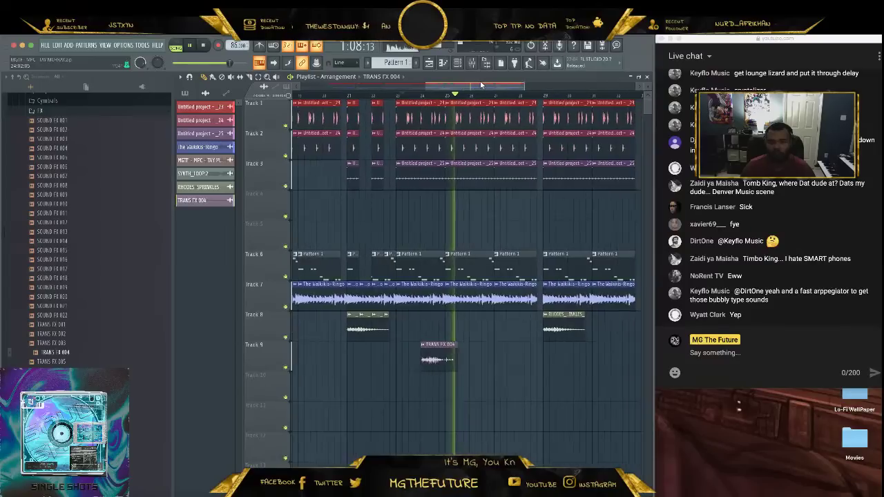
pyautogui.press('space')
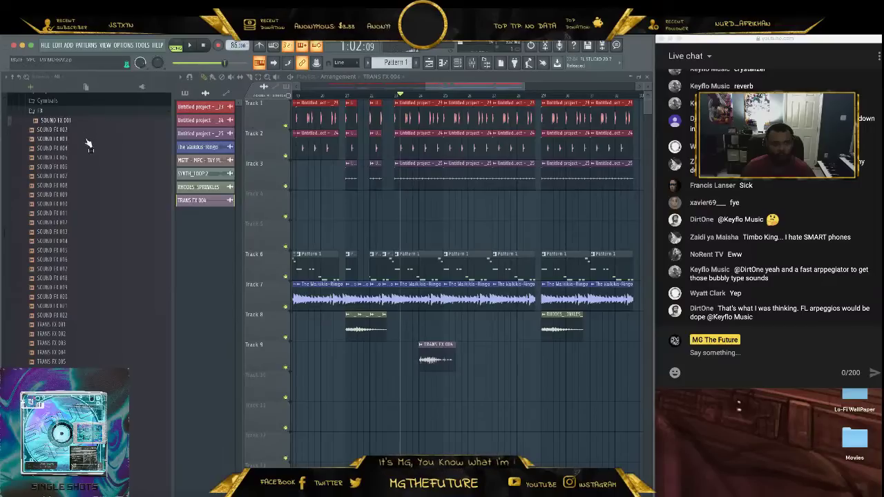
# Add SOUND FX 001 clips on Track 10 at bars 25 and 29.
pyautogui.moveTo(84, 129); pyautogui.dragTo(481, 377)
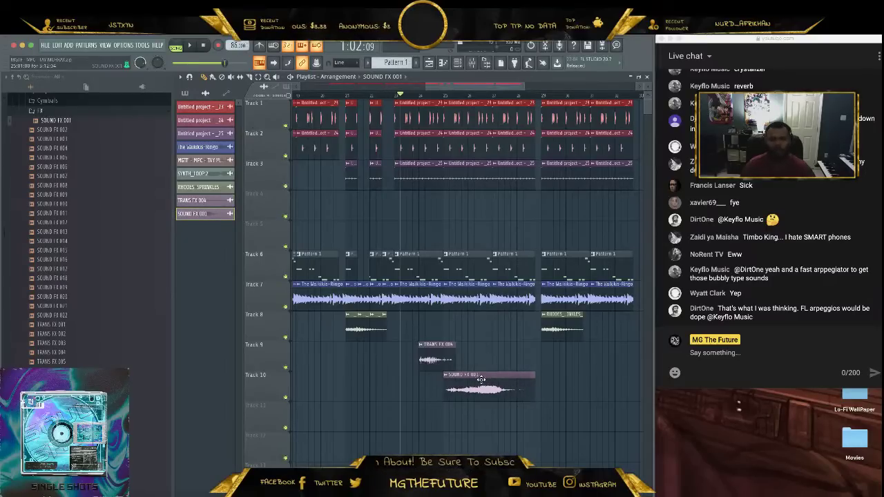
pyautogui.click(544, 399)
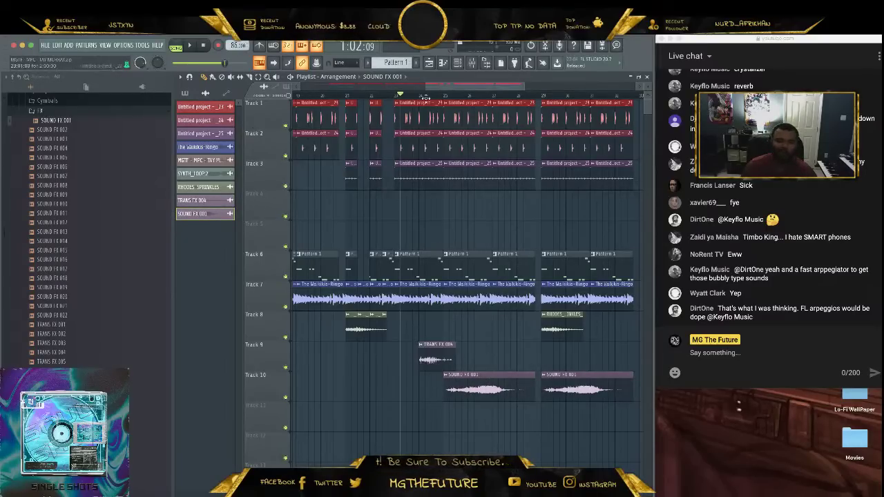
# Add a SOUND FX 001 clip at bar 5 on Track 10 and a TRANS FX 004 clip at bar 4 on Track 9.
pyautogui.moveTo(430, 87); pyautogui.dragTo(284, 101)
pyautogui.click(495, 373)
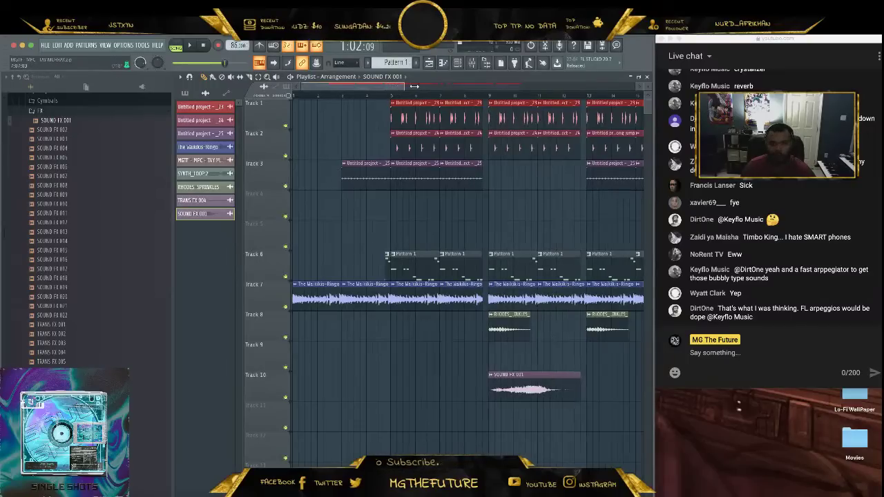
pyautogui.scroll(-6, 398, 85)
pyautogui.moveTo(377, 369); pyautogui.dragTo(339, 386)
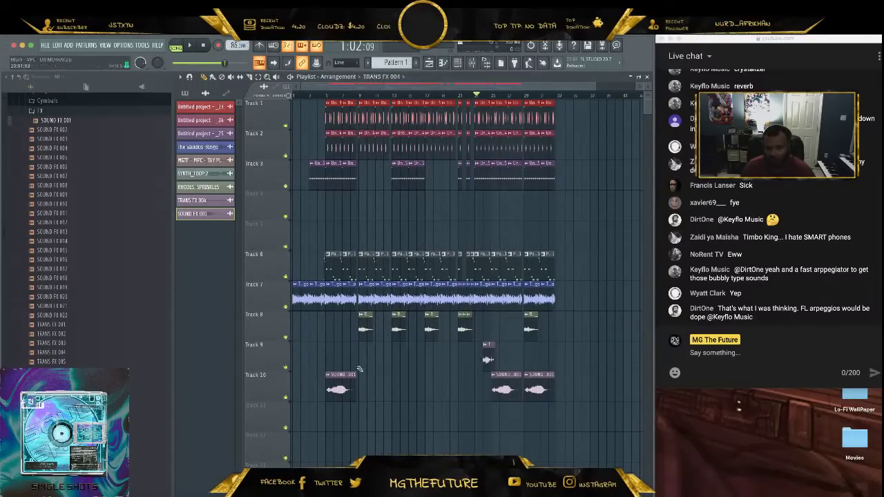
pyautogui.click(320, 368)
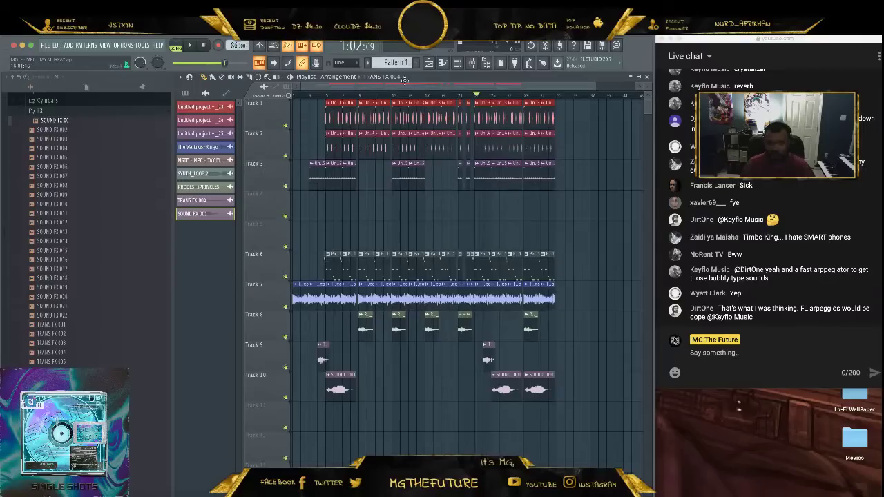
# Play the arrangement from the start and add the This Beat On Fire vocal sample to Track 11 at about bar 4.
pyautogui.click(447, 62)
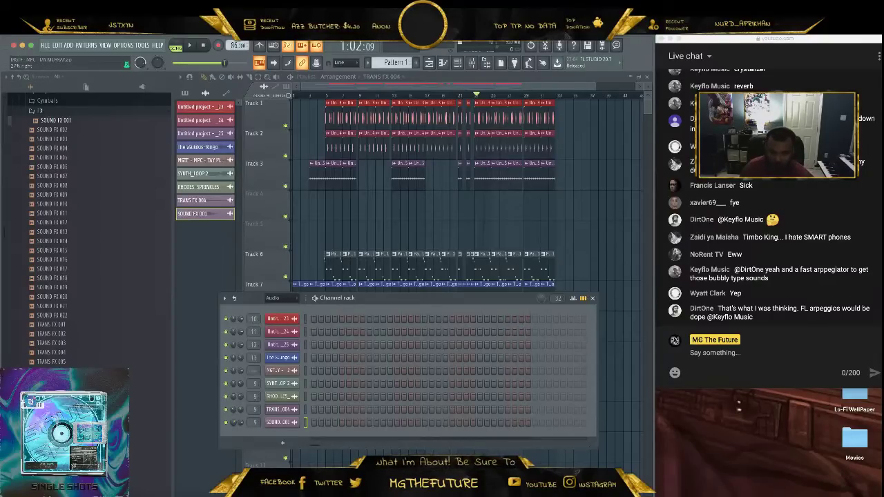
pyautogui.press('F6')
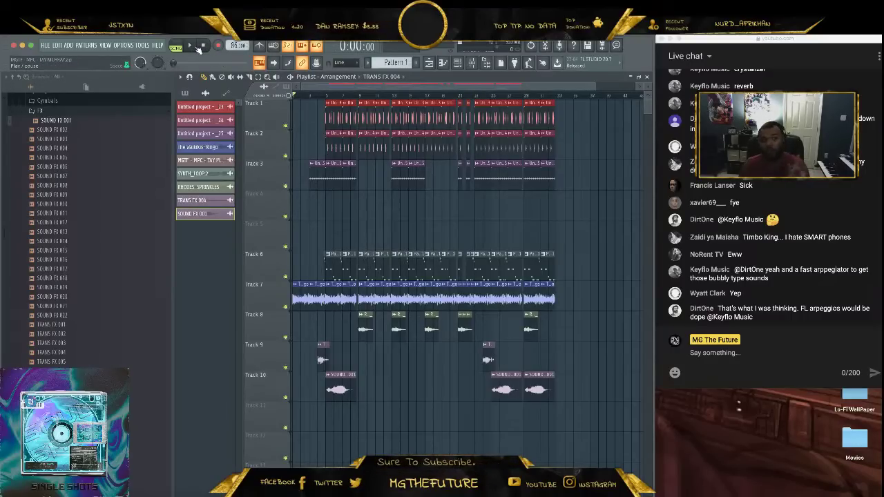
pyautogui.click(197, 47)
pyautogui.click(104, 110)
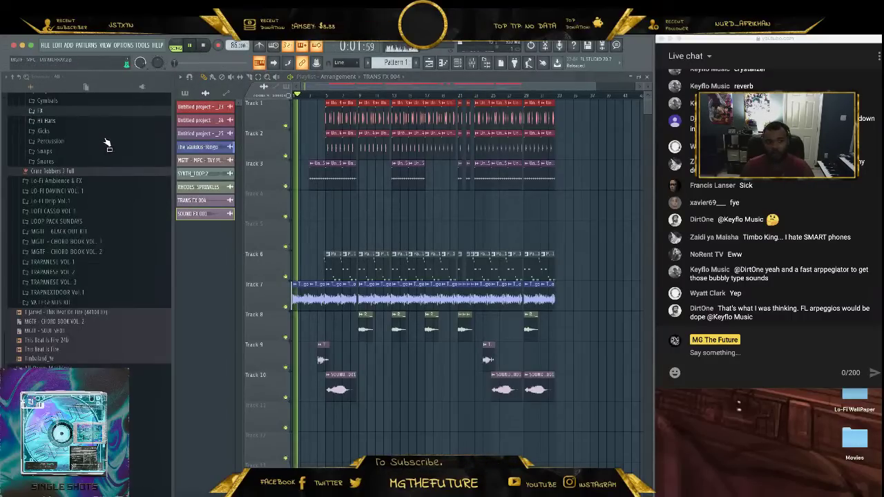
pyautogui.scroll(5, 104, 152)
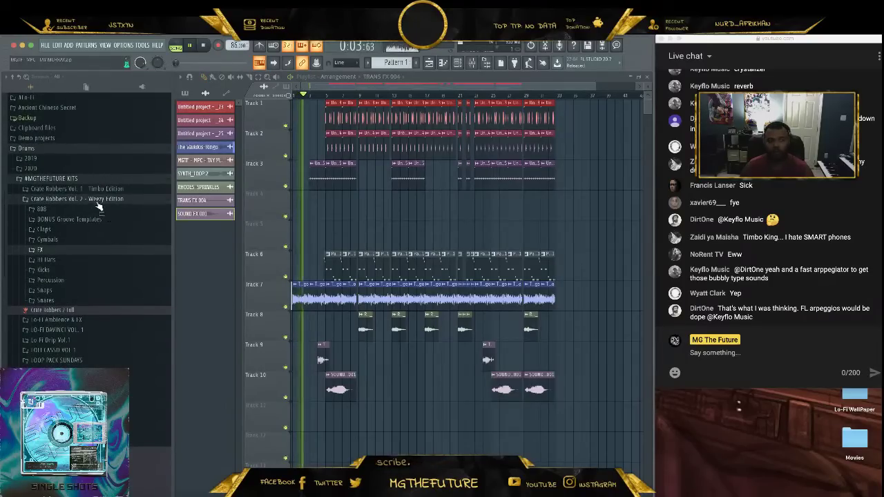
pyautogui.click(98, 200)
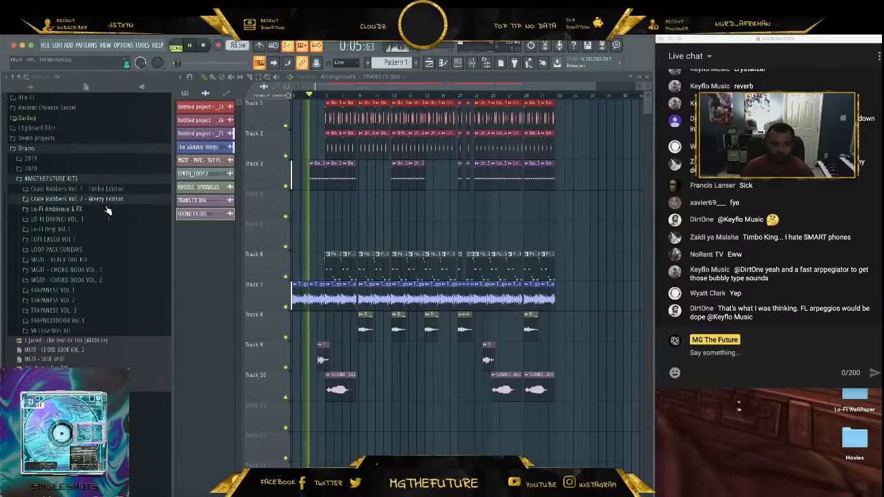
pyautogui.moveTo(69, 341); pyautogui.dragTo(319, 416)
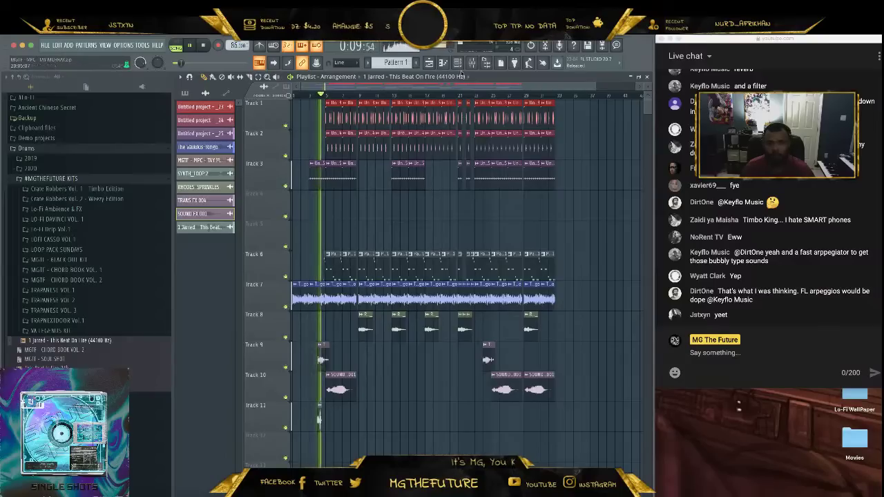
# Show the channel rack, replay the arrangement from the start and read through the recent live chat messages.
pyautogui.click(457, 63)
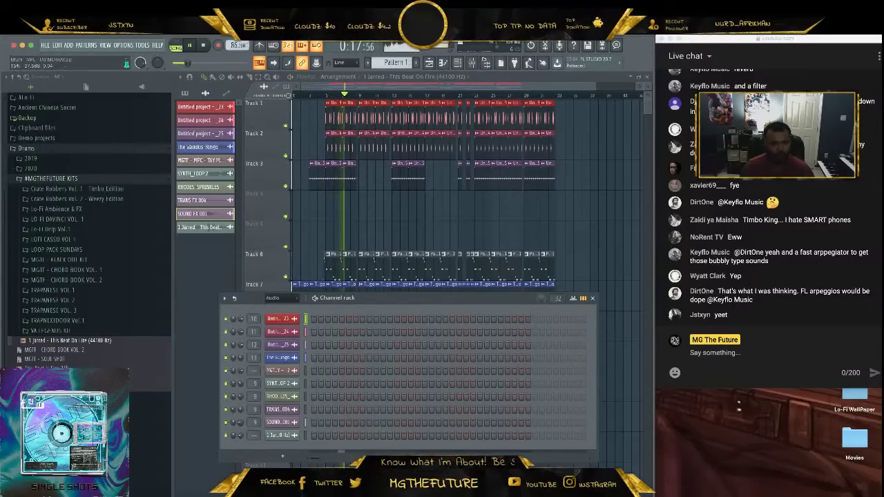
pyautogui.press('space')
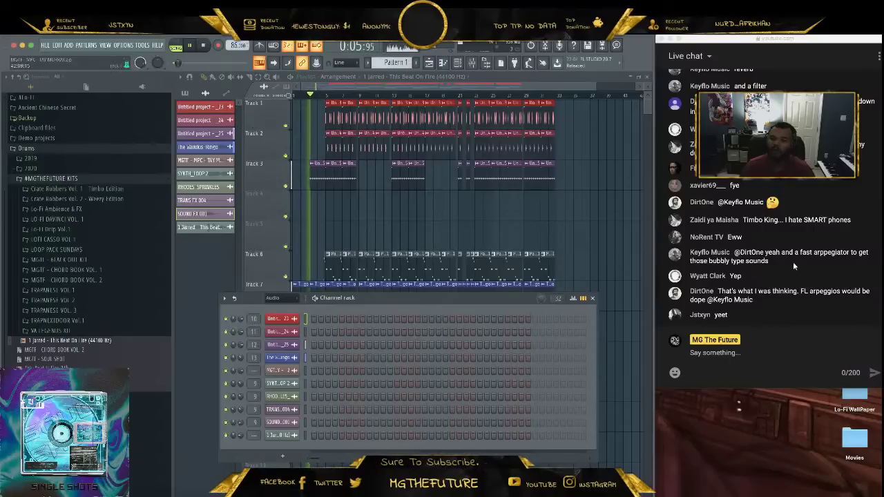
pyautogui.scroll(3, 796, 248)
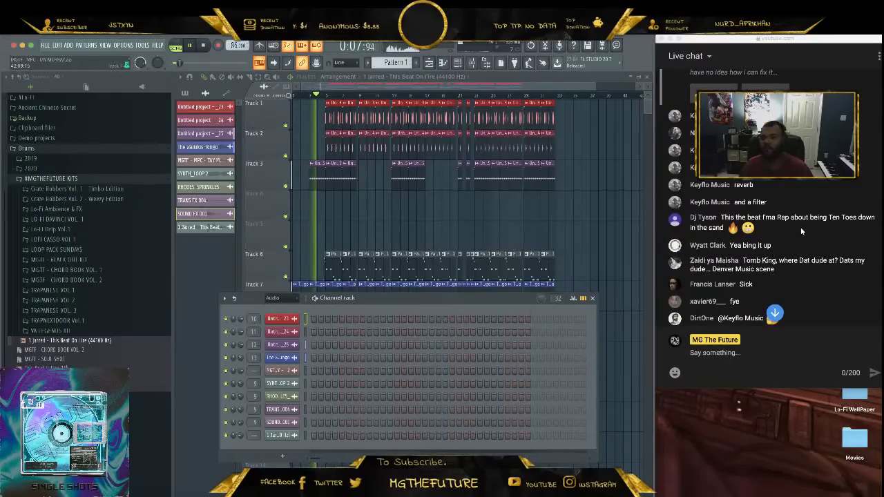
pyautogui.scroll(-5, 814, 235)
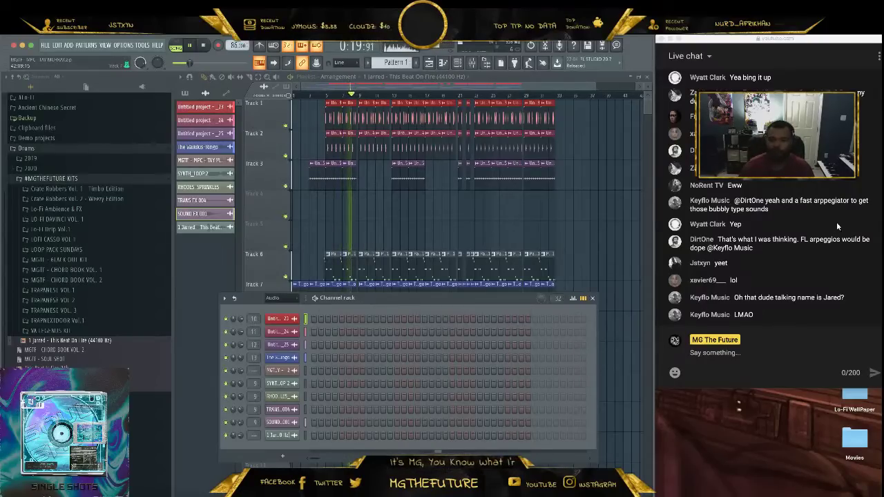
# Switch to Finder and show the 2020 - MG Android Import June folder from the external drive's Photos folder as thumbnails.
pyautogui.moveTo(760, 39); pyautogui.dragTo(678, 57)
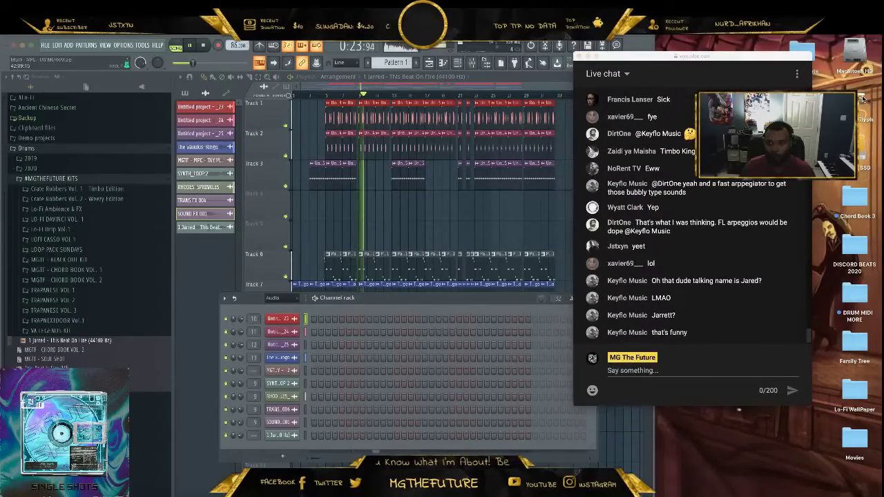
pyautogui.doubleClick(861, 102)
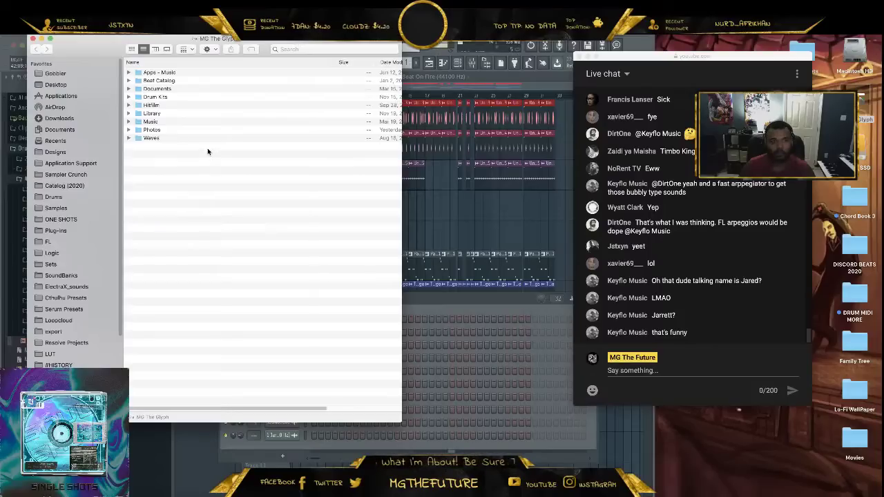
pyautogui.click(151, 131)
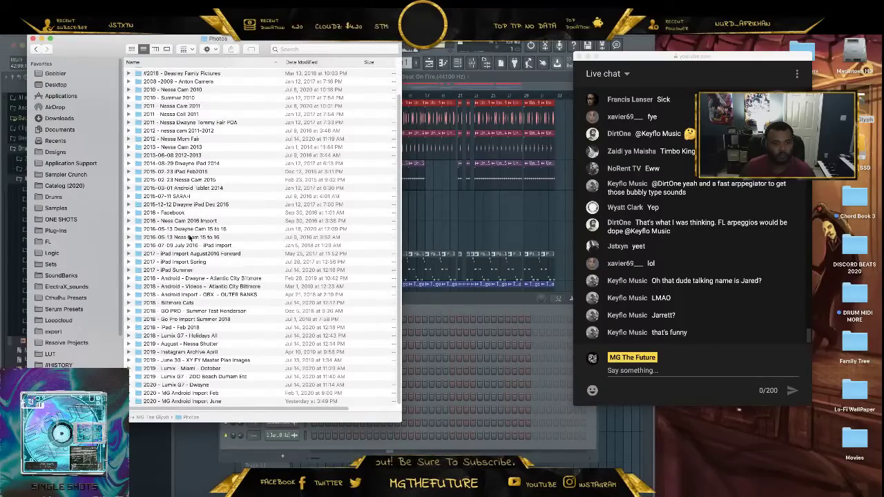
pyautogui.doubleClick(193, 401)
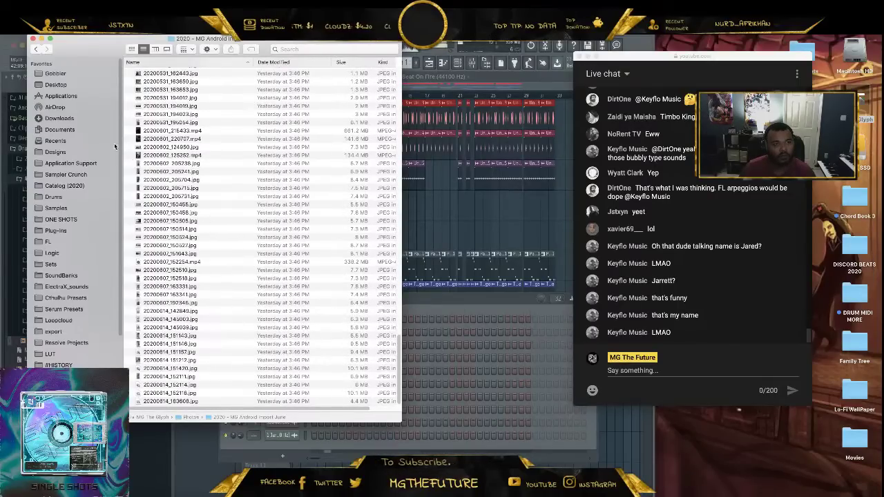
pyautogui.click(131, 49)
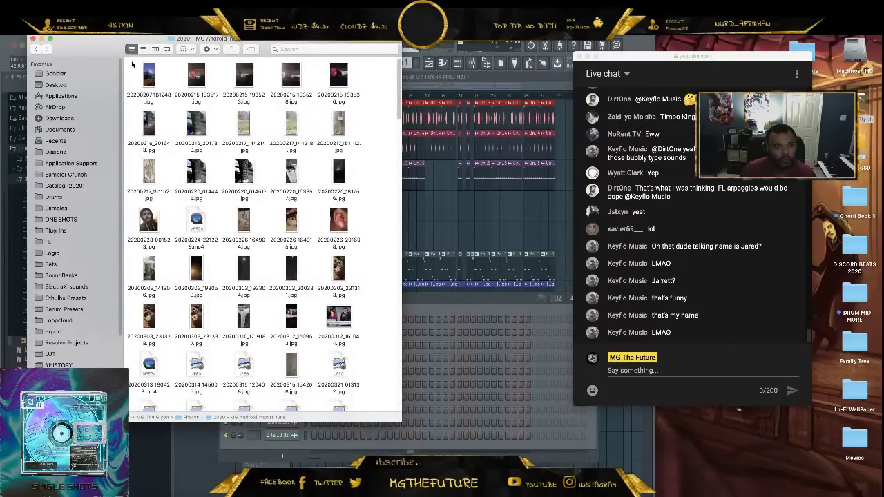
# Find the photo 20200614_183608.jpg at the end of the folder, open it in Preview and widen its window.
pyautogui.scroll(1, 174, 144)
pyautogui.scroll(-10, 174, 145)
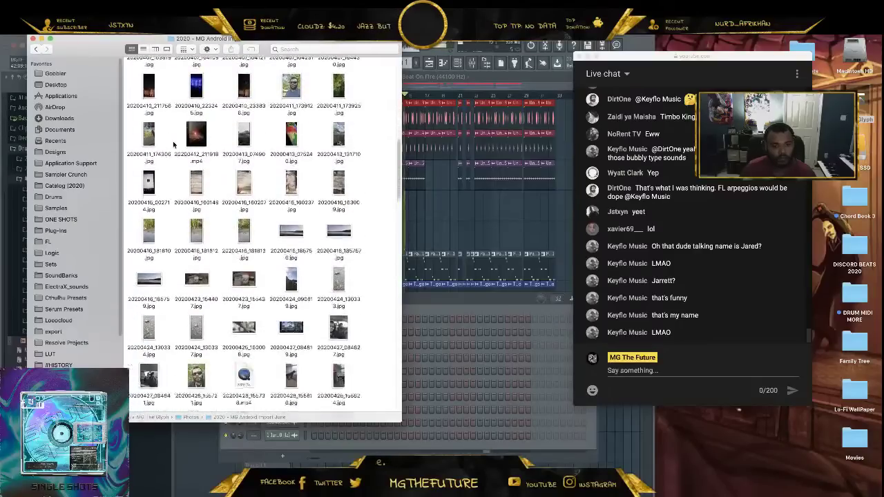
pyautogui.scroll(-10, 173, 144)
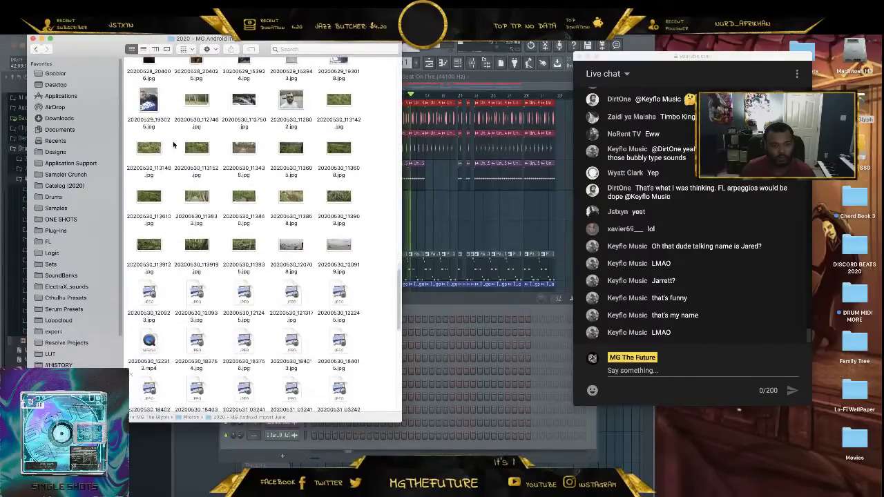
pyautogui.scroll(-5, 173, 145)
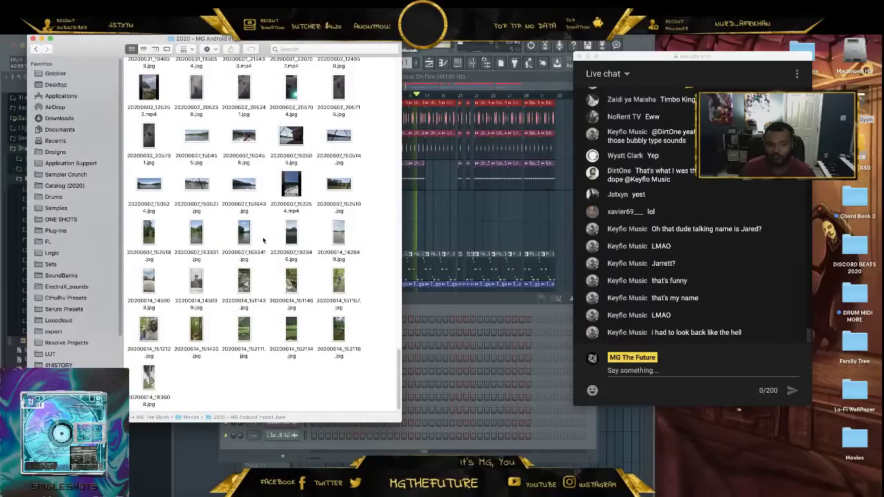
pyautogui.click(149, 378)
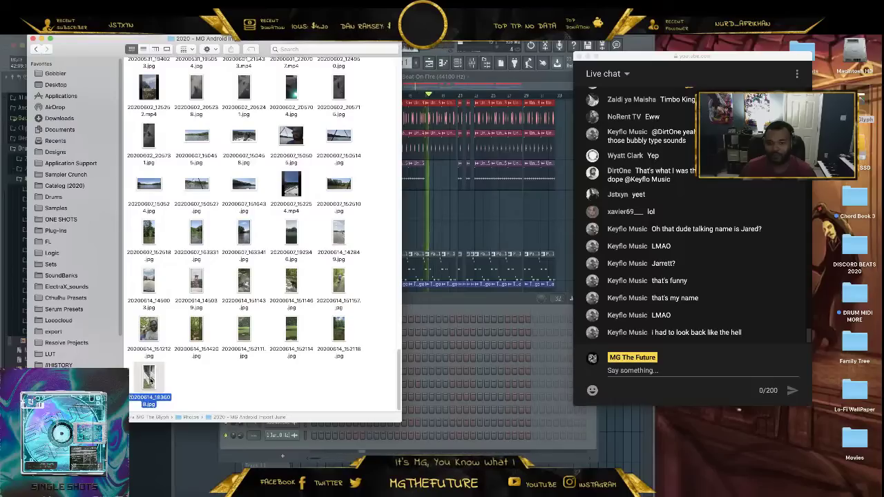
pyautogui.doubleClick(149, 379)
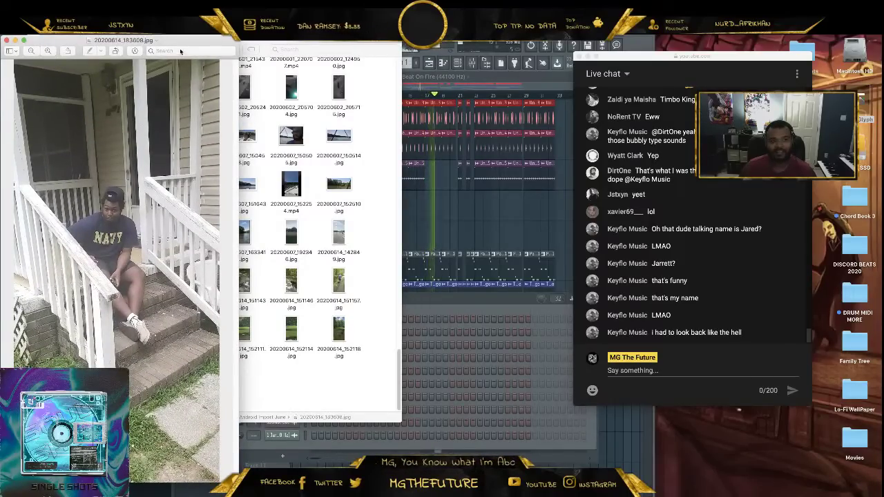
pyautogui.moveTo(180, 51); pyautogui.dragTo(444, 56)
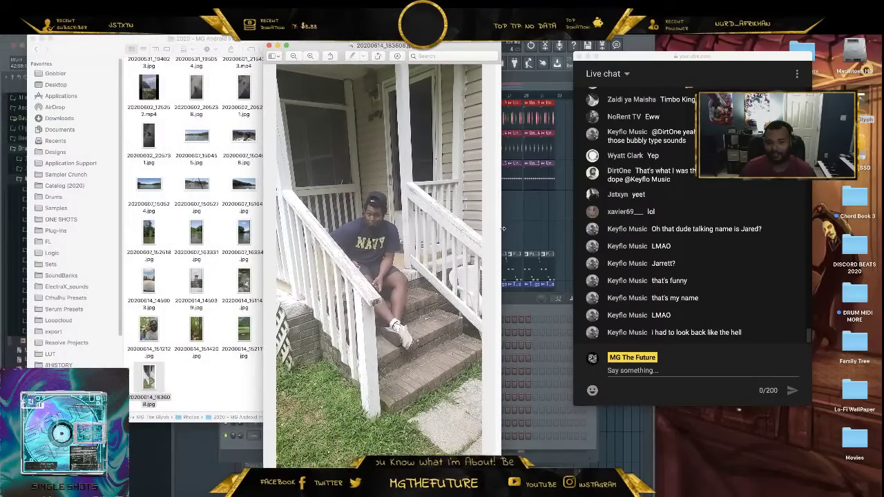
pyautogui.moveTo(504, 228); pyautogui.dragTo(574, 229)
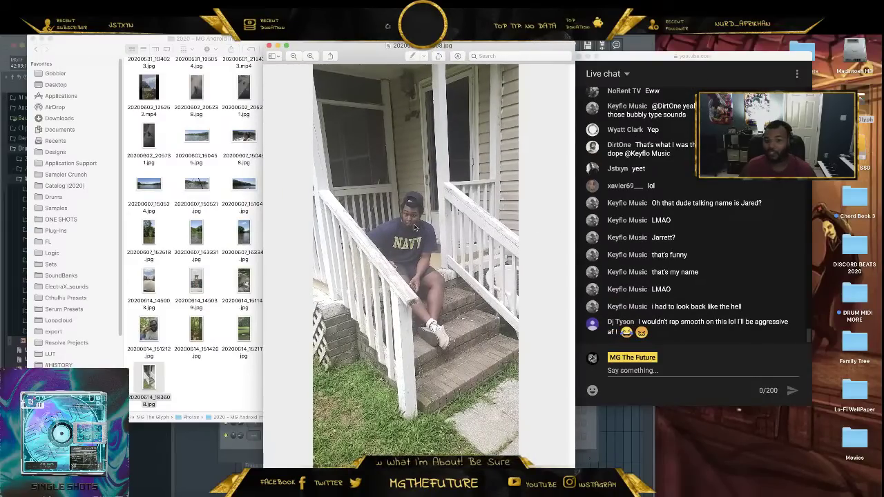
# Close the Finder window, the photo and the channel rack, and move the live chat window clear of FL Studio's playlist.
pyautogui.click(32, 45)
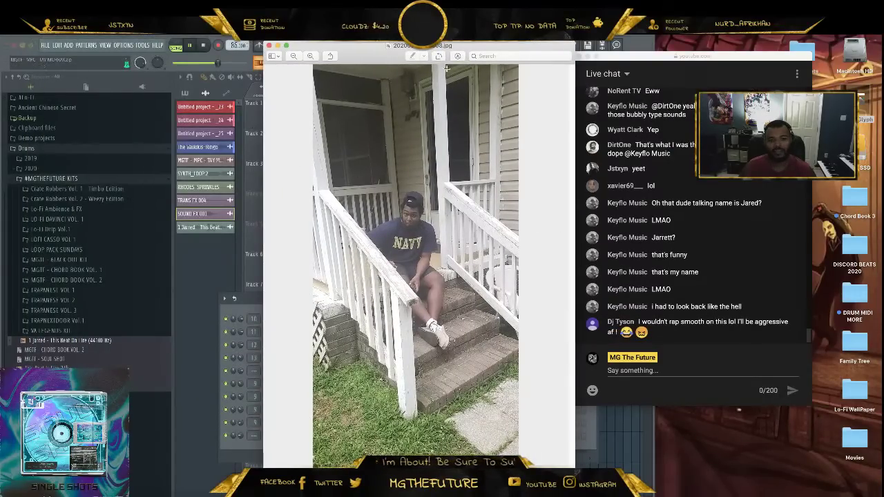
pyautogui.moveTo(461, 42); pyautogui.dragTo(369, 88)
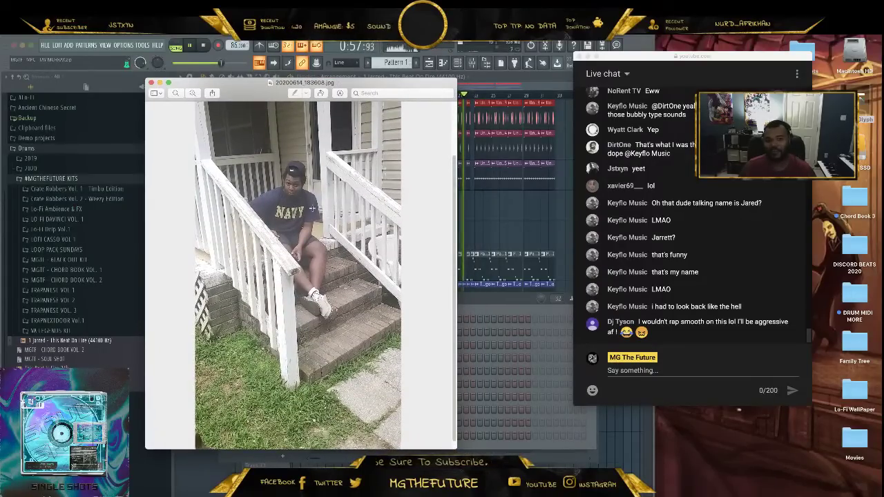
pyautogui.click(152, 83)
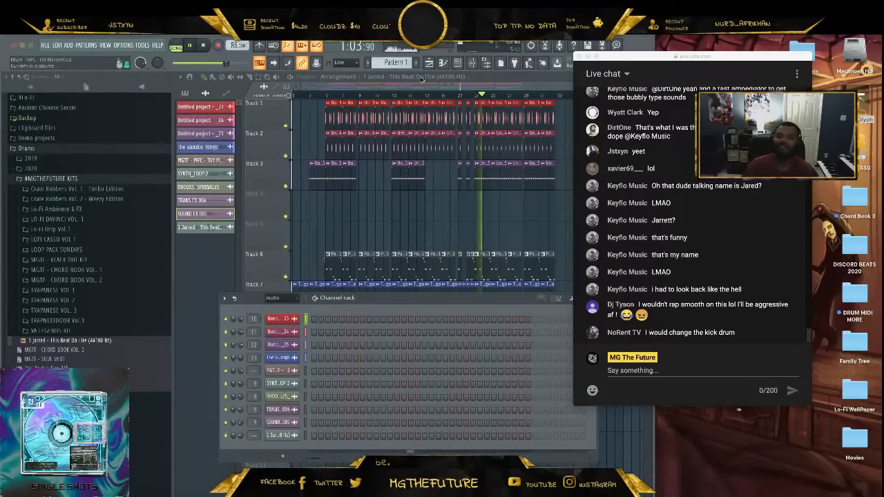
pyautogui.click(460, 65)
pyautogui.moveTo(722, 58); pyautogui.dragTo(812, 49)
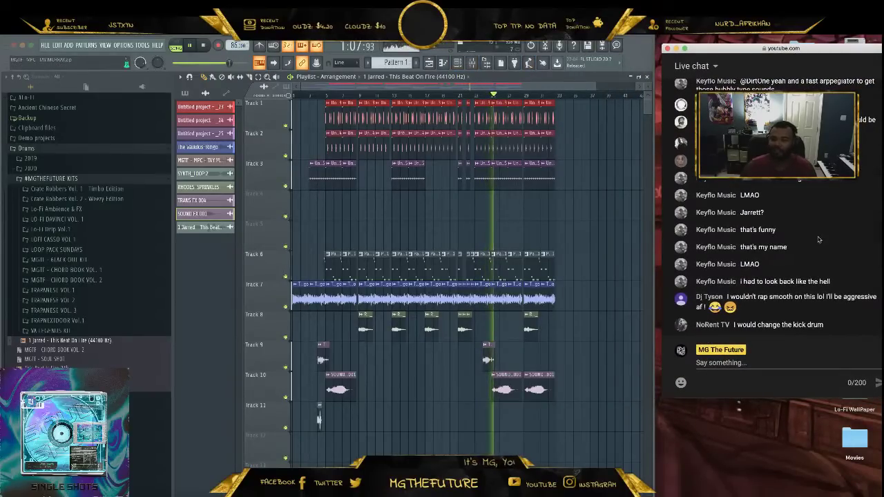
# Inspect the SIDE CHAIN effect on the 3x Osc mixer track, and close the effect and the mixer.
pyautogui.click(472, 63)
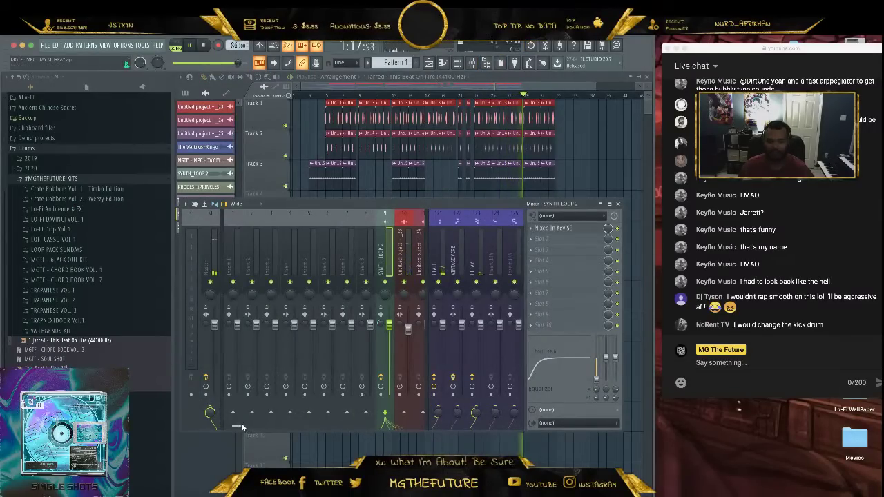
pyautogui.scroll(-5, 293, 381)
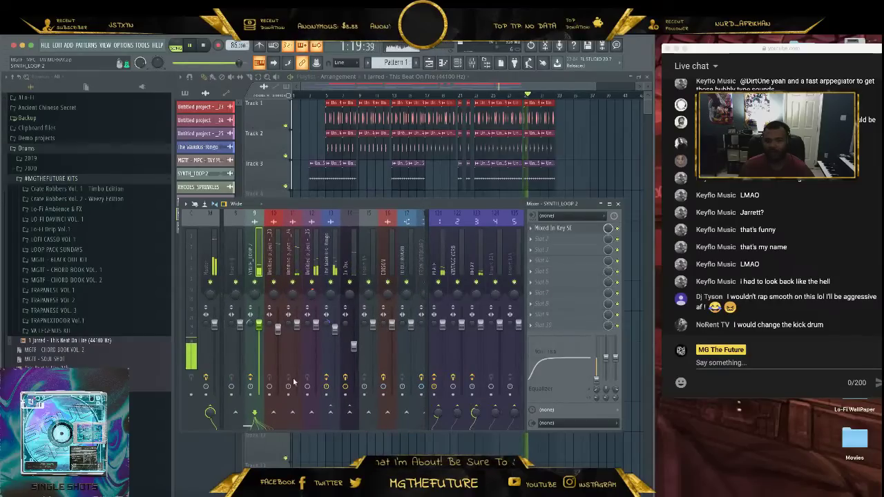
pyautogui.click(352, 262)
pyautogui.click(548, 239)
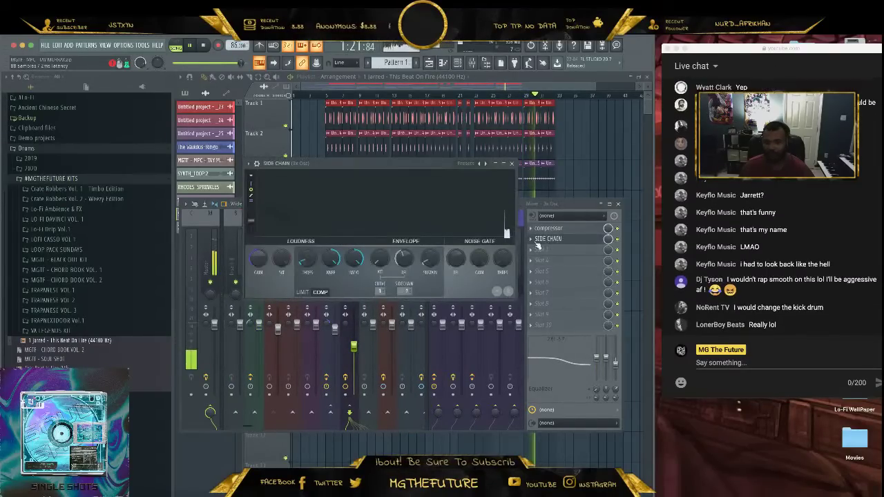
pyautogui.click(512, 164)
pyautogui.click(618, 206)
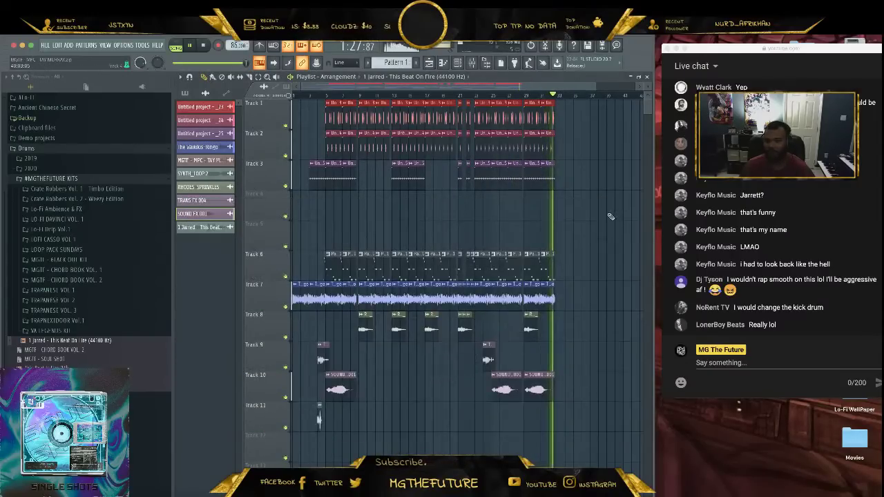
# Stop playback, show the audio channels in the channel rack, and inspect the settings of The Waikikis-Ringo sample before closing them.
pyautogui.click(457, 62)
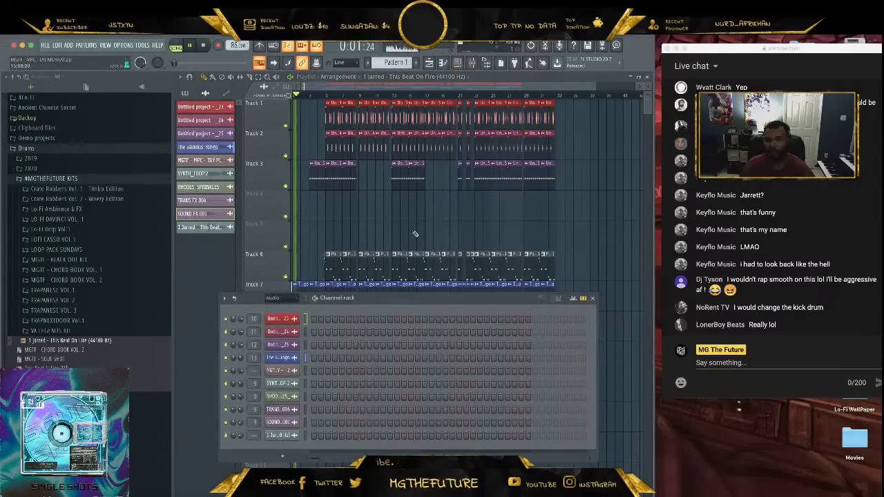
pyautogui.press('space')
pyautogui.click(284, 300)
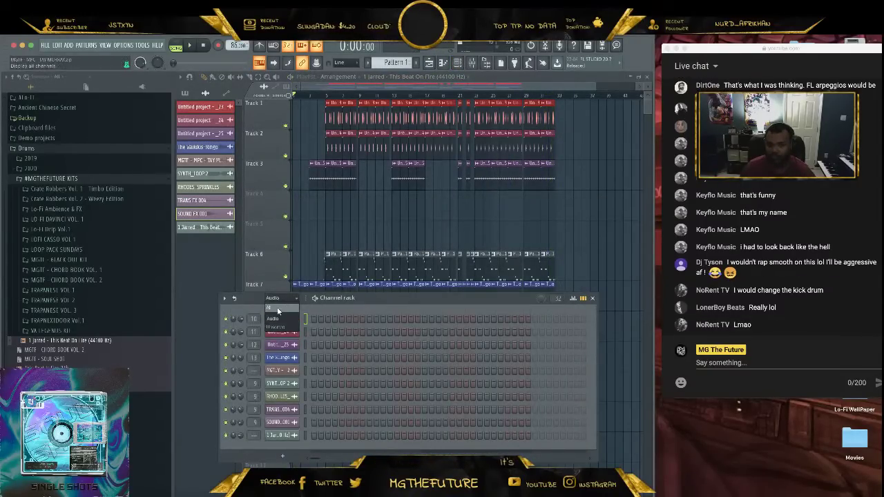
pyautogui.click(277, 322)
pyautogui.click(279, 358)
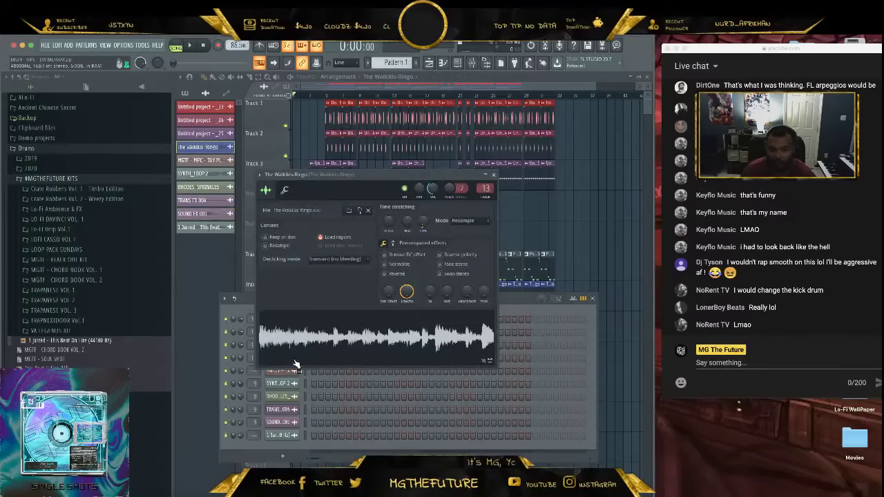
pyautogui.click(493, 176)
# Raise the time-stretching pitch of the Untitled project - _23 sample slightly and play the arrangement from bar 5.
pyautogui.click(284, 319)
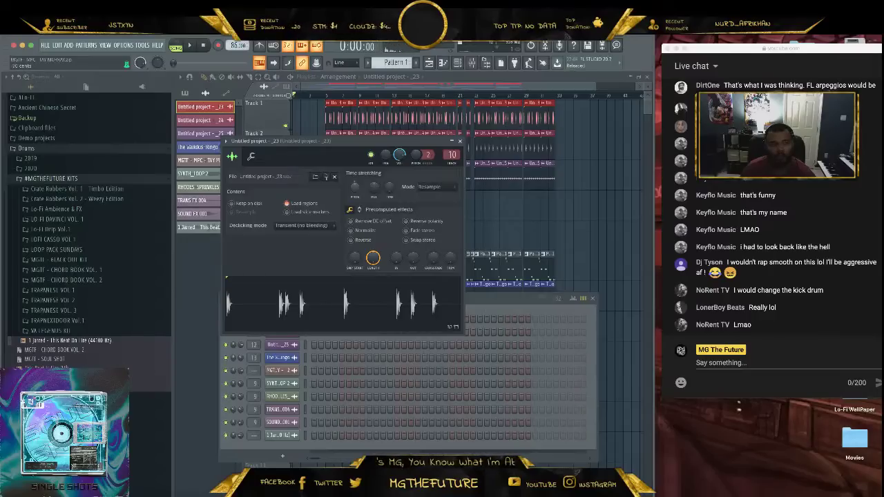
pyautogui.moveTo(356, 193); pyautogui.dragTo(357, 186)
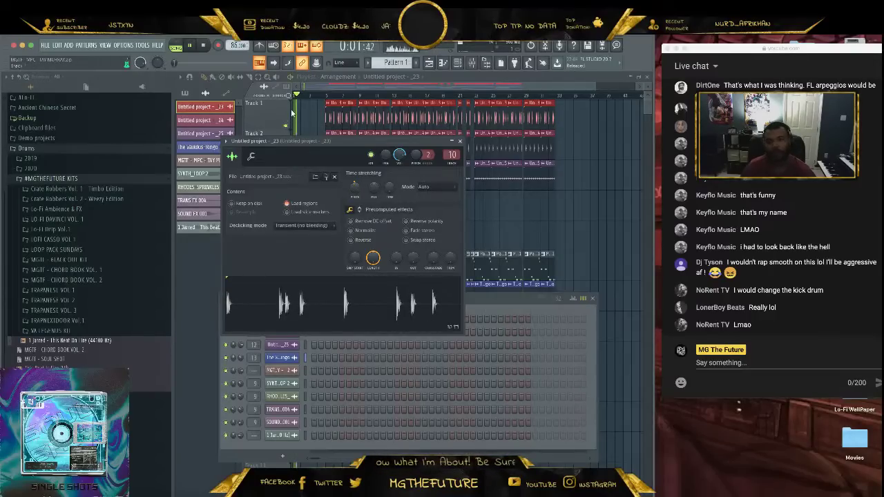
pyautogui.click(330, 98)
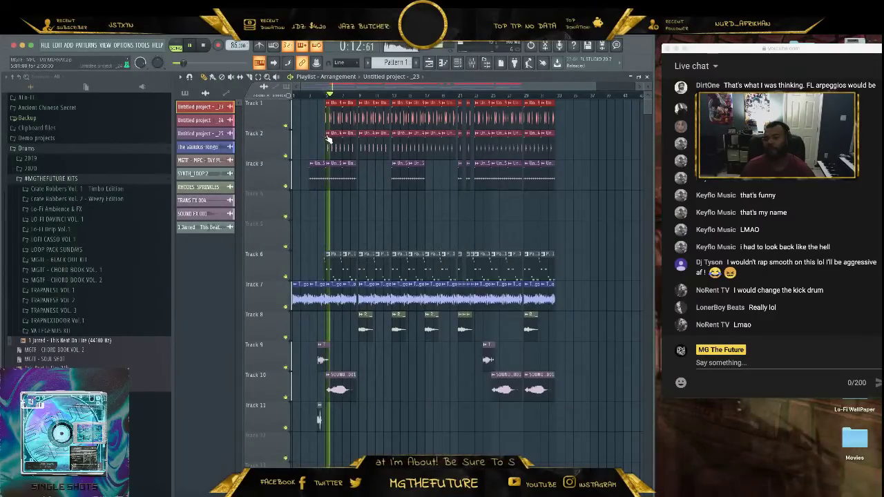
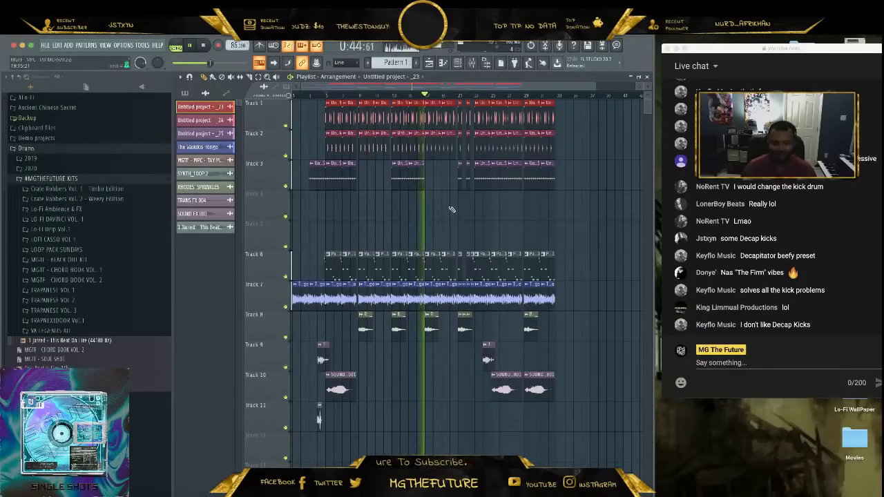
pyautogui.press('space')
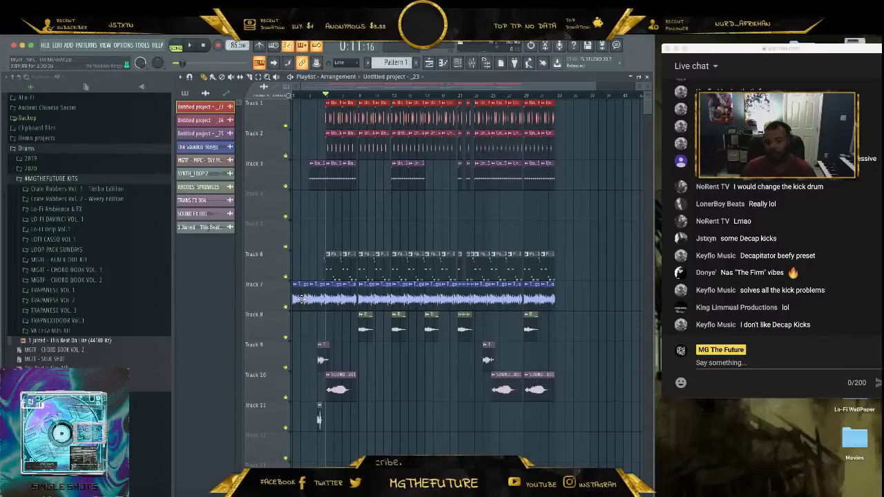
# Add another two-bar clip of The Waikikis-Ringo sample on Track 7 from bar 33 and play back the ending.
pyautogui.click(301, 298)
pyautogui.moveTo(565, 305); pyautogui.dragTo(569, 307)
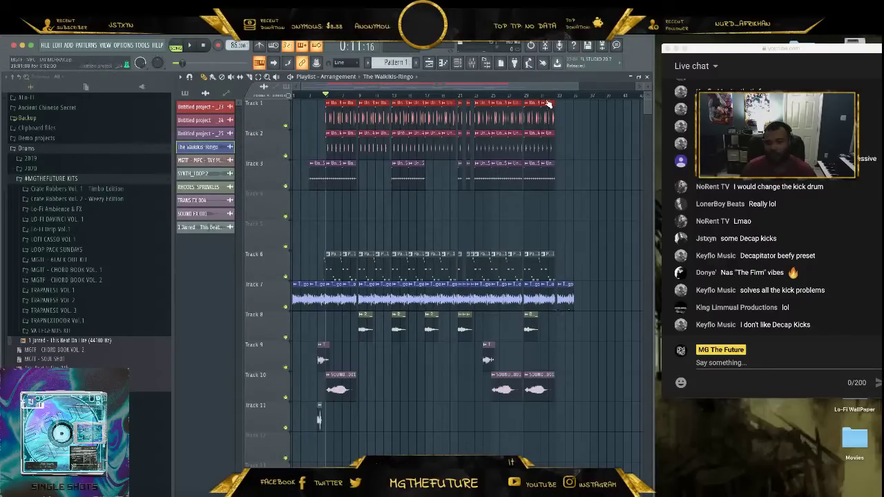
pyautogui.click(548, 95)
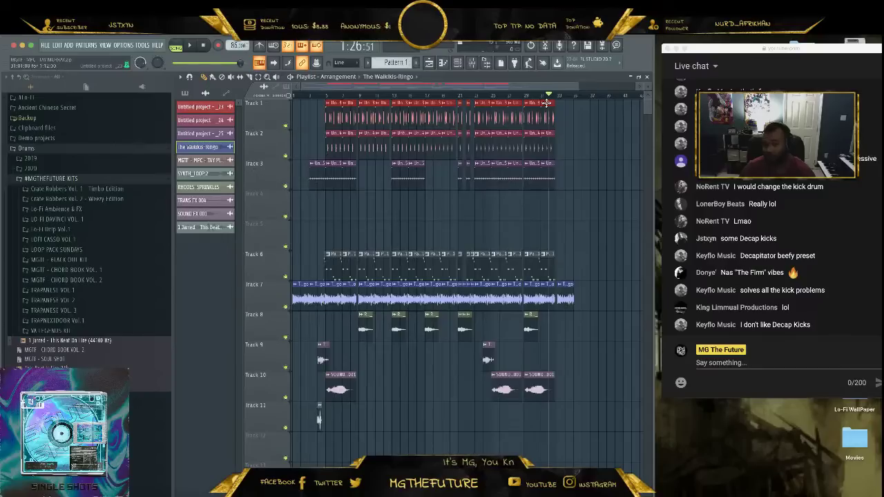
pyautogui.press('space')
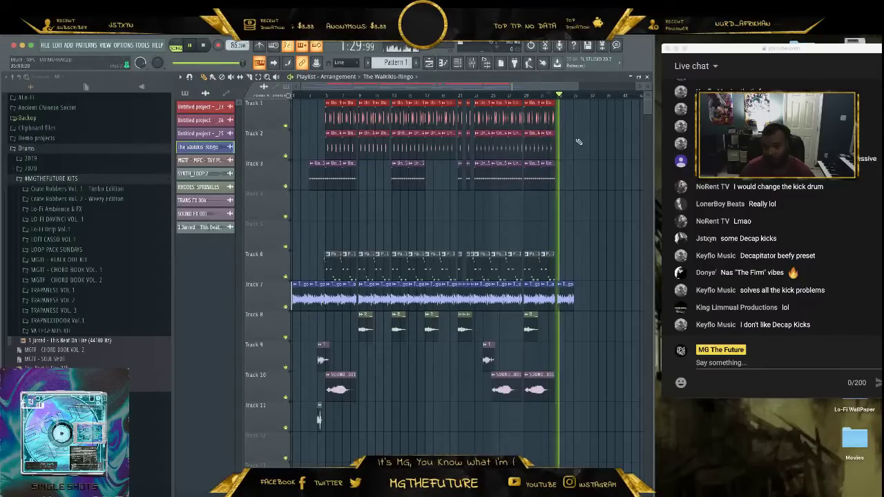
pyautogui.press('space')
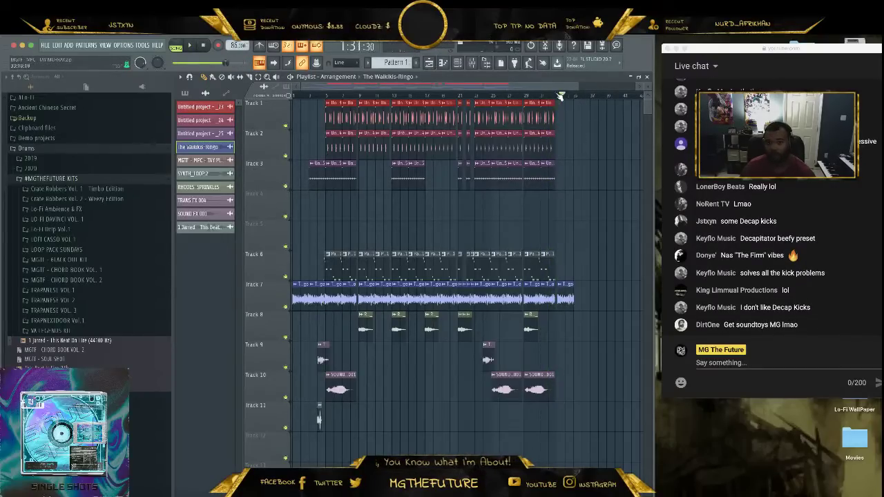
# Select the whole arrangement in the playlist timeline and export it as the MP3 file MGTF - MPC - TAY MURRAY.
pyautogui.click(311, 96)
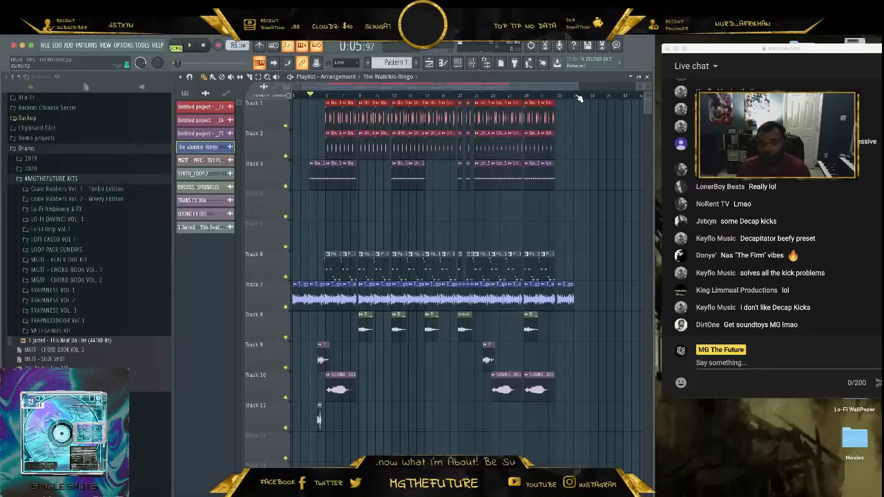
pyautogui.moveTo(578, 96); pyautogui.dragTo(214, 105)
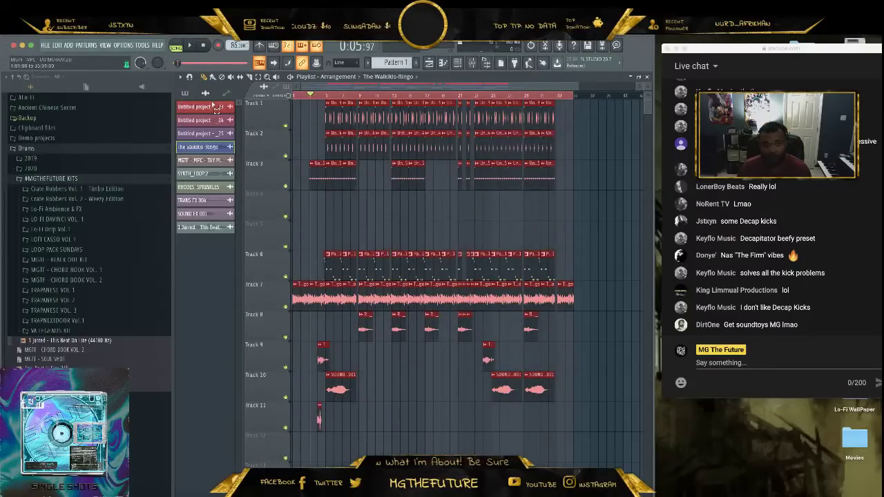
pyautogui.click(46, 46)
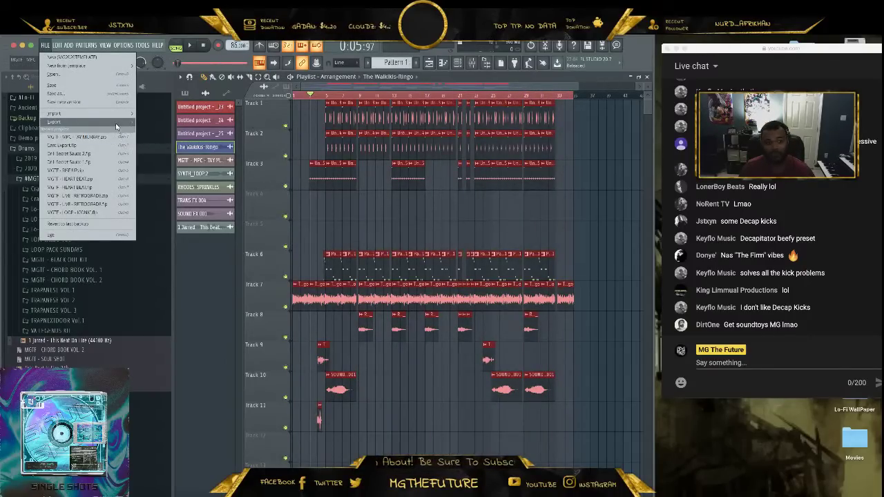
pyautogui.moveTo(119, 123)
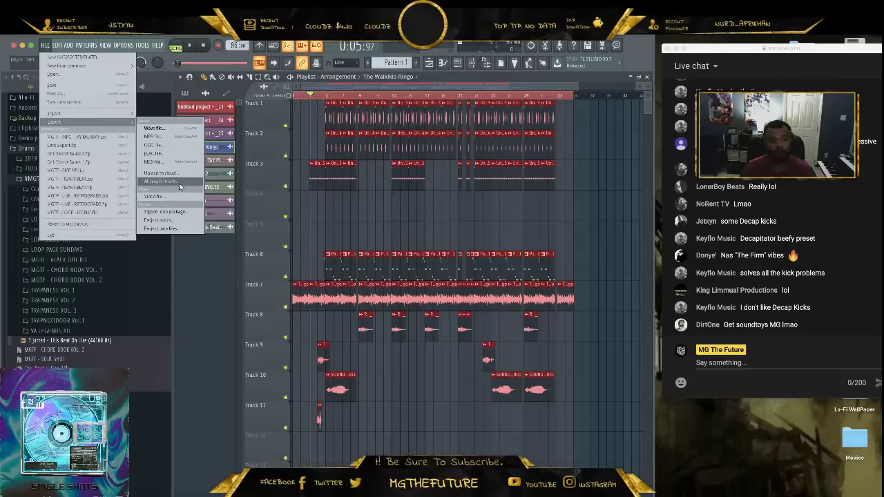
pyautogui.click(172, 138)
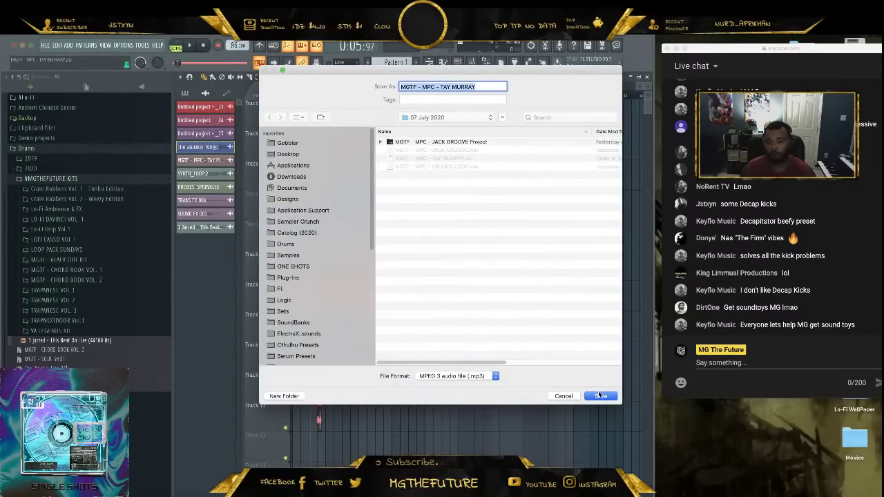
pyautogui.click(600, 395)
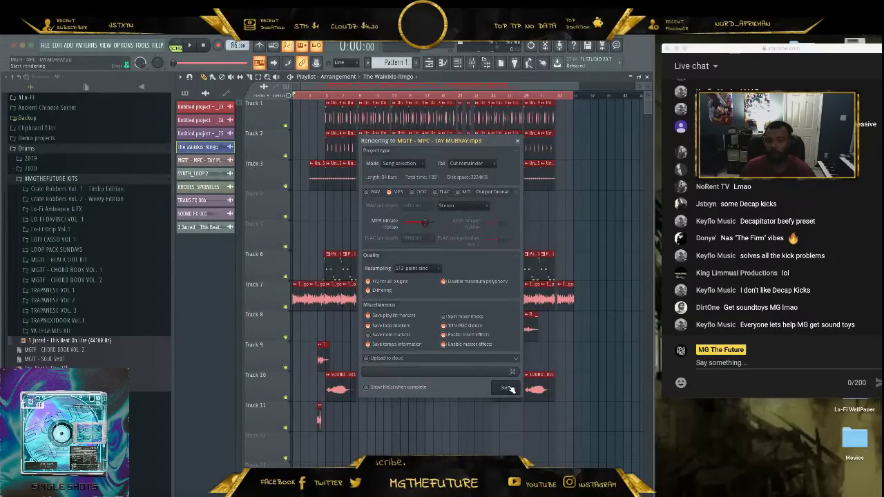
pyautogui.click(506, 388)
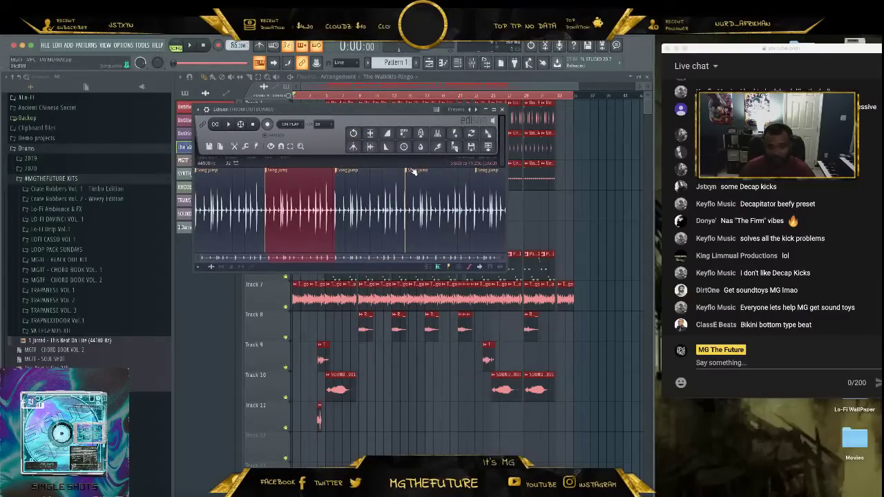
# Close the Edison window and save the project as a zipped song file, replacing the existing MGTF - MPC - TAY MURRAY.zip.
pyautogui.click(502, 109)
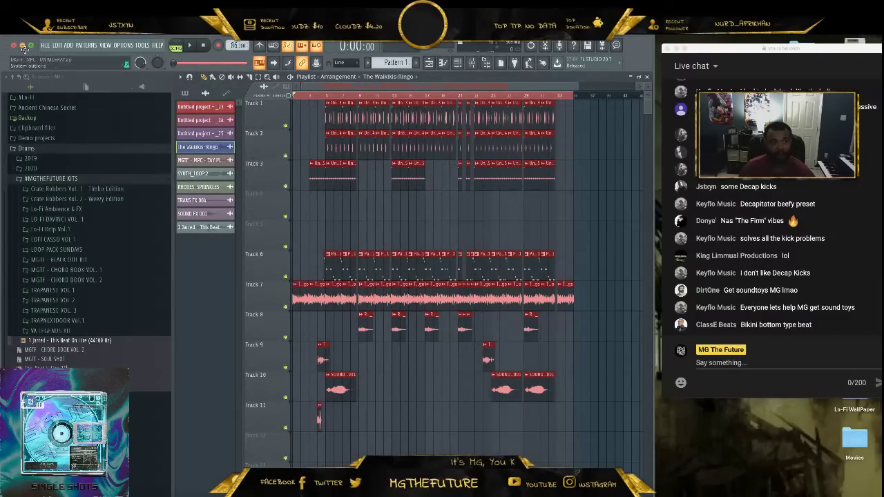
pyautogui.click(53, 46)
pyautogui.click(76, 89)
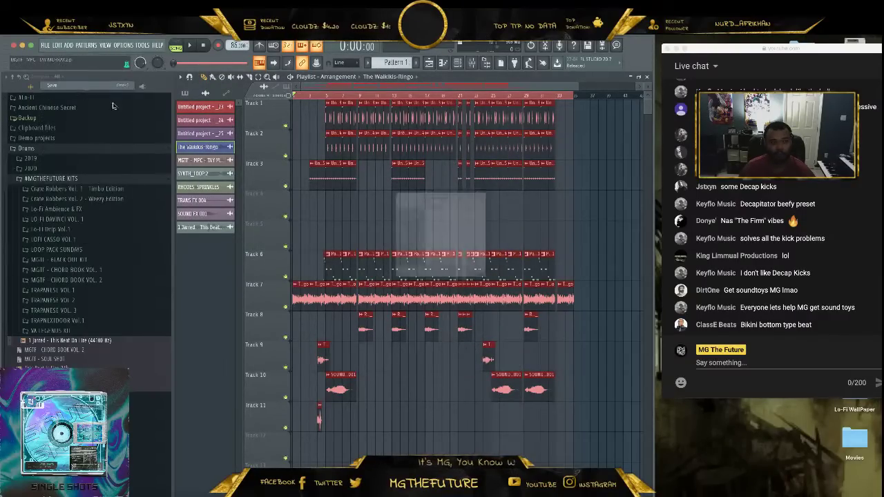
pyautogui.click(599, 396)
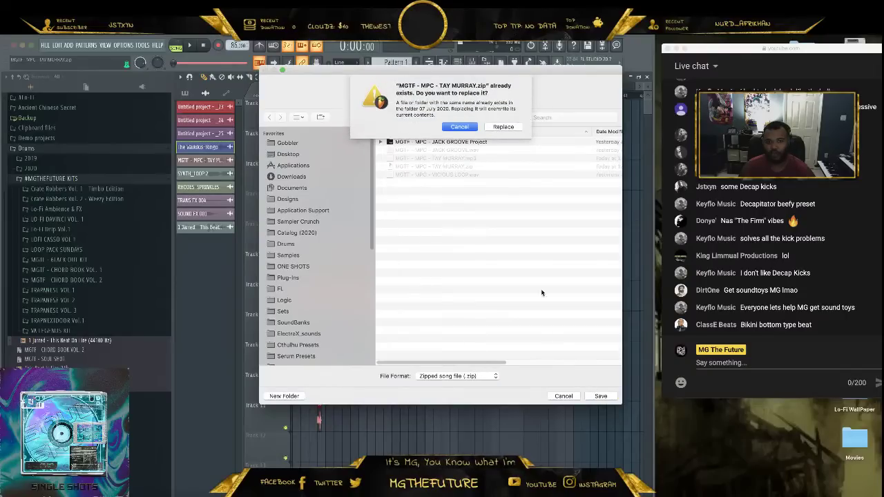
pyautogui.click(505, 126)
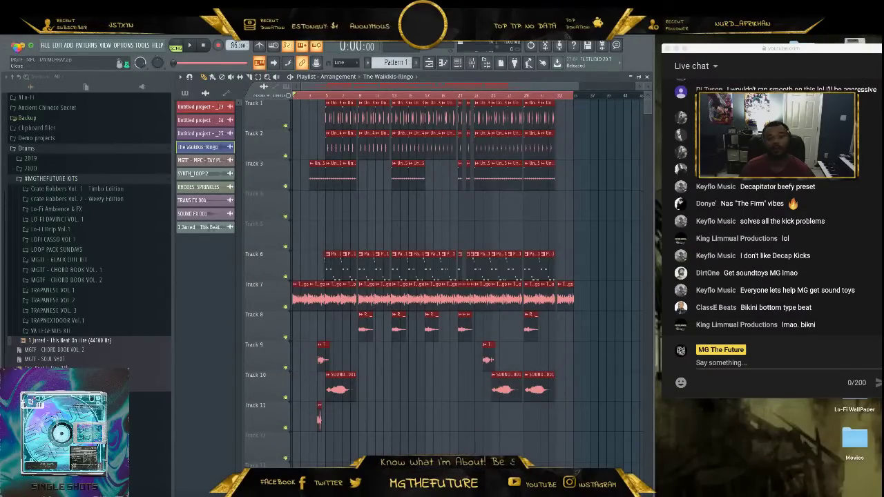
# Start a new project from the default template MG2020TEMPLATE.
pyautogui.click(47, 45)
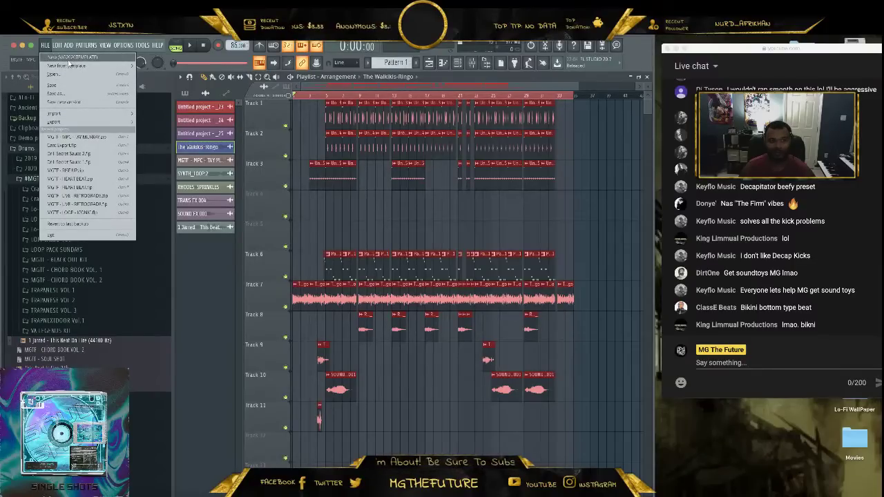
pyautogui.moveTo(67, 65)
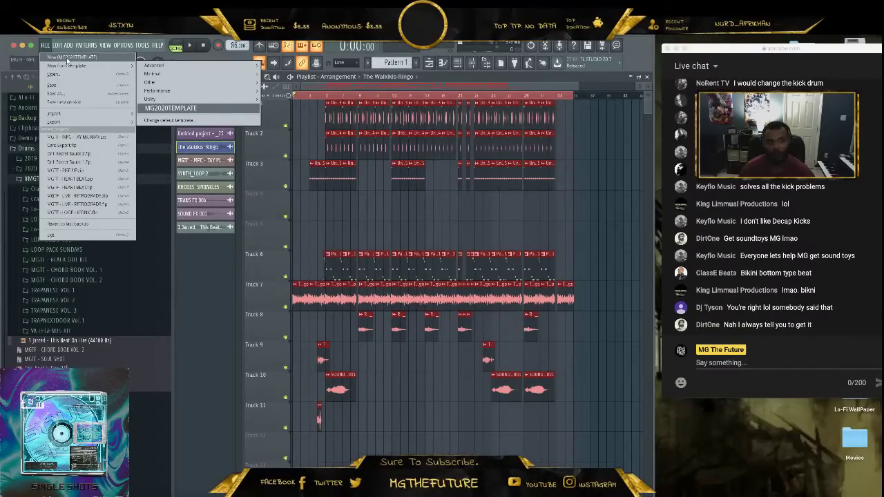
pyautogui.click(69, 56)
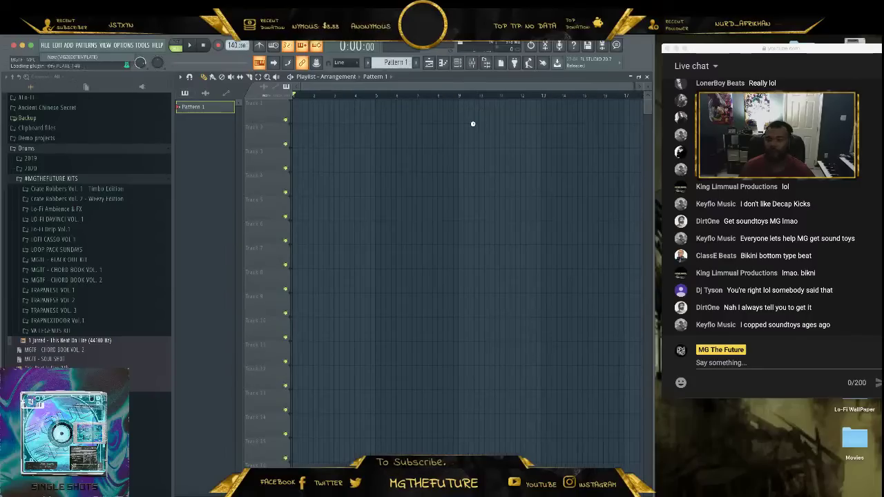
# Move the live chat window inward, switch to Discord, reposition its window and search the server's messages for soundtoys.
pyautogui.moveTo(768, 49); pyautogui.dragTo(692, 38)
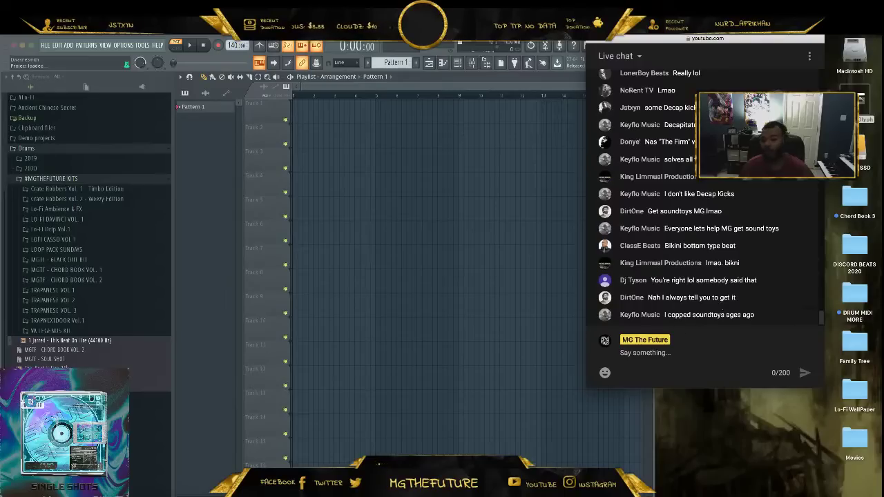
pyautogui.click(673, 489)
pyautogui.moveTo(623, 44); pyautogui.dragTo(424, 45)
pyautogui.click(434, 62)
pyautogui.write('so')
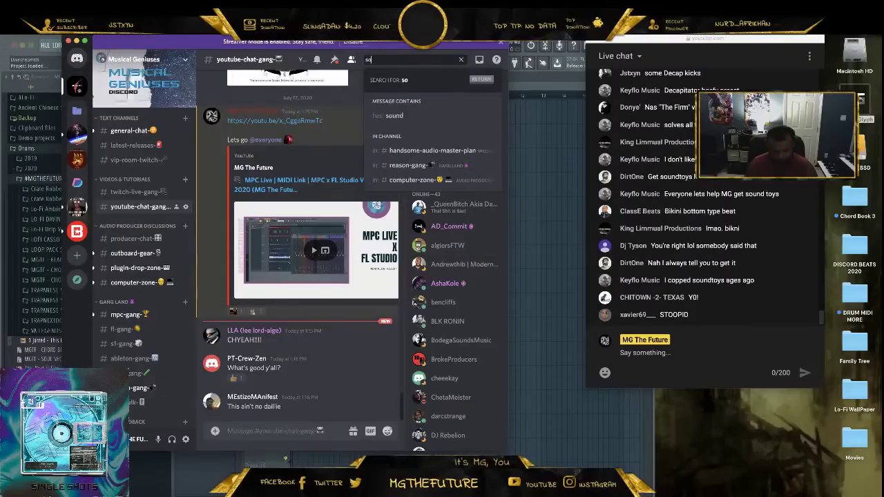
pyautogui.write('undtoys')
pyautogui.press('Return')
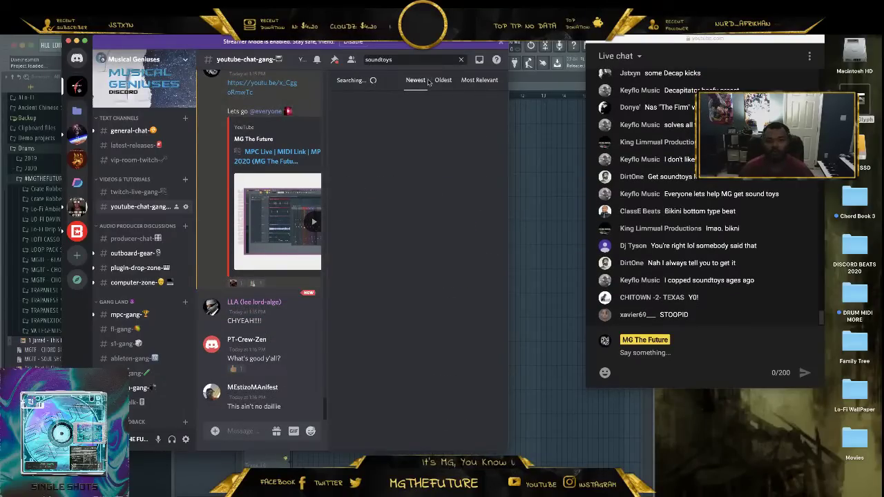
# Look through the first two pages of the soundtoys search results for what members wrote about the plugins.
pyautogui.scroll(-2, 430, 217)
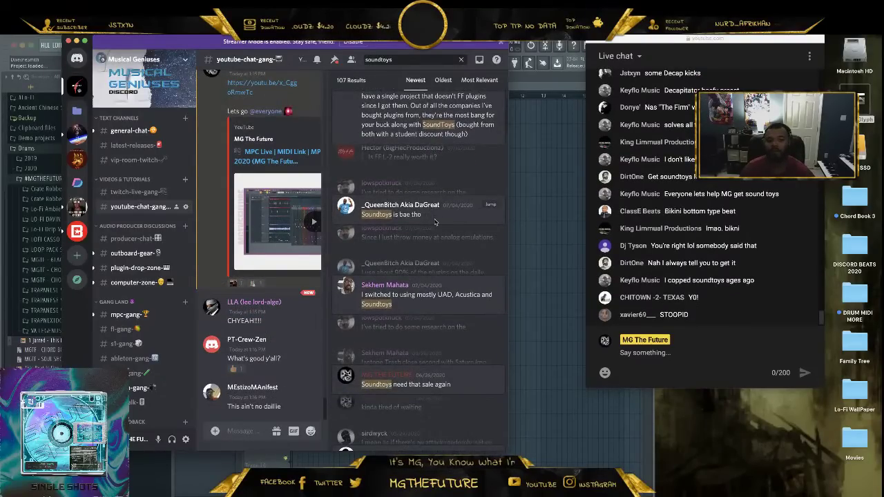
pyautogui.scroll(-10, 423, 219)
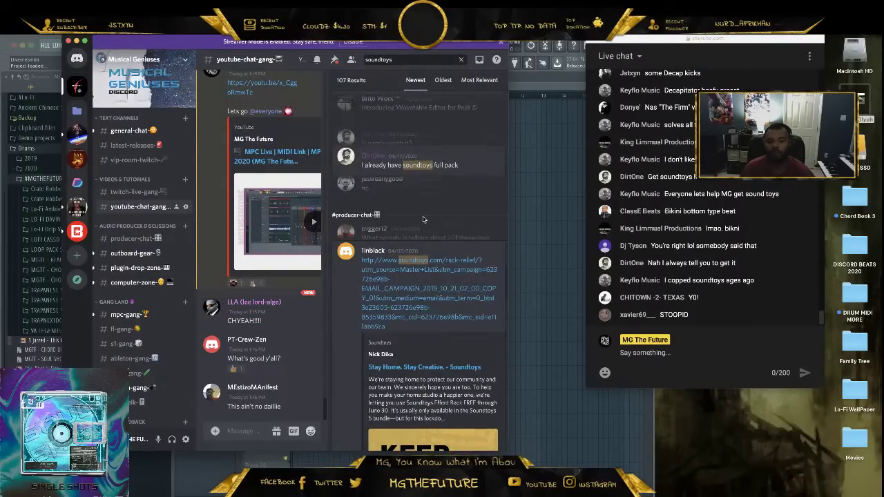
pyautogui.scroll(-10, 423, 219)
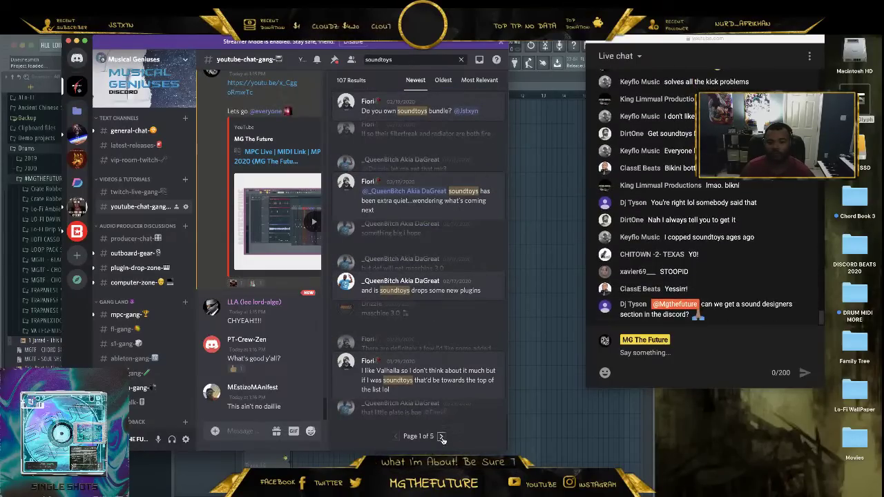
pyautogui.click(441, 436)
pyautogui.scroll(-5, 459, 356)
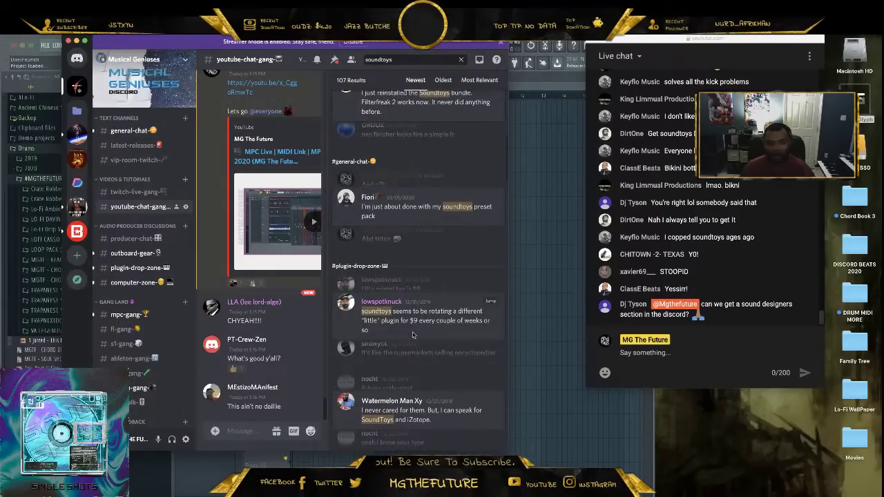
pyautogui.scroll(-5, 406, 331)
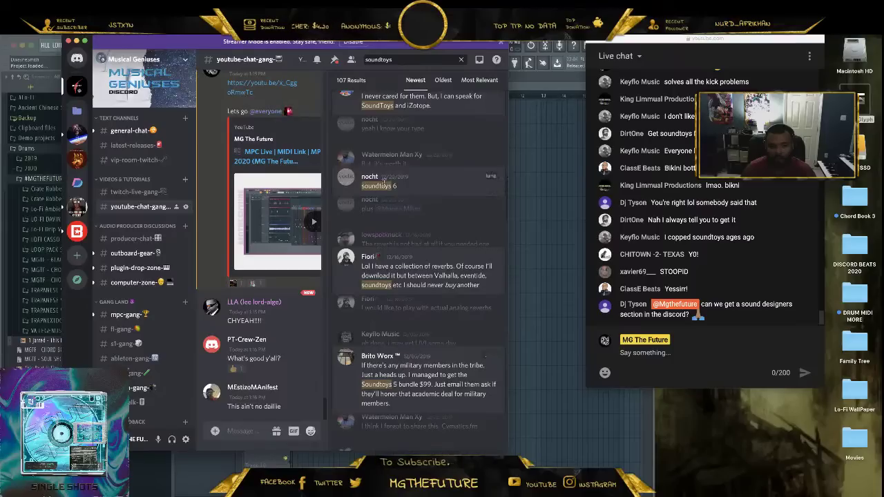
pyautogui.scroll(-5, 400, 190)
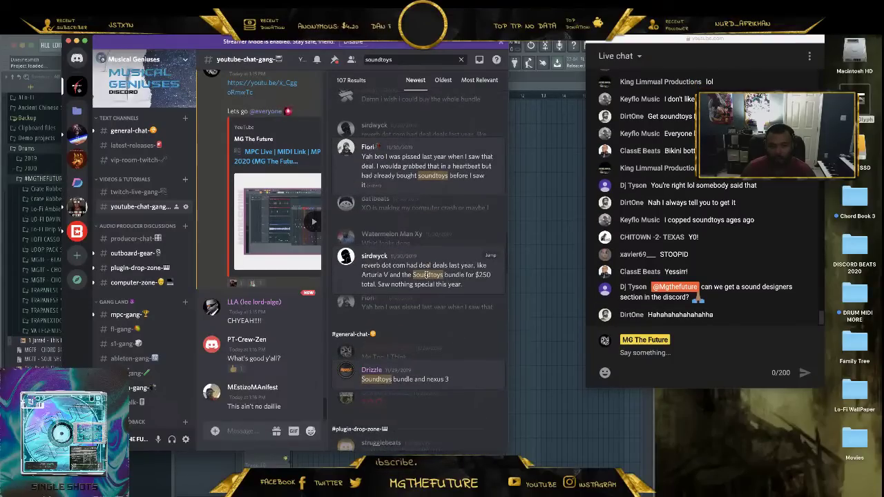
pyautogui.scroll(-8, 400, 366)
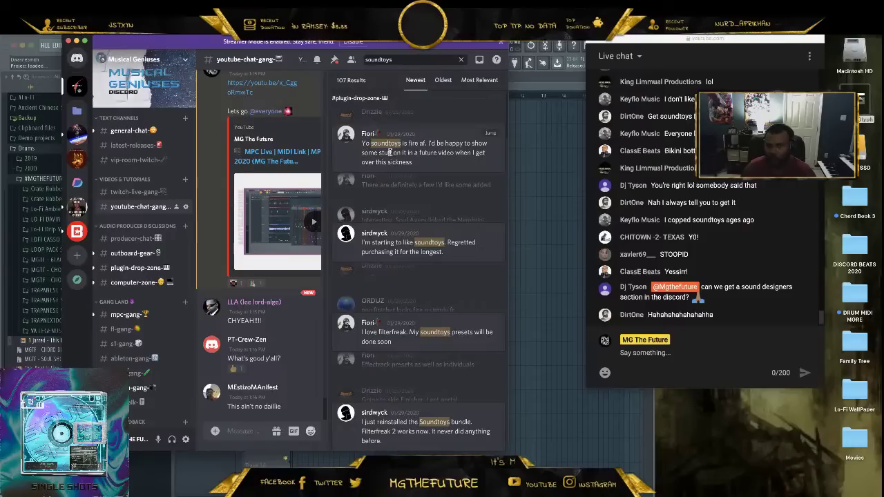
# Replace the server search term with the two-word spelling sound toys and run the search.
pyautogui.click(395, 58)
pyautogui.press('BackSpace')
pyautogui.press('BackSpace')
pyautogui.press('BackSpace')
pyautogui.press('BackSpace')
pyautogui.press('BackSpace')
pyautogui.press('BackSpace')
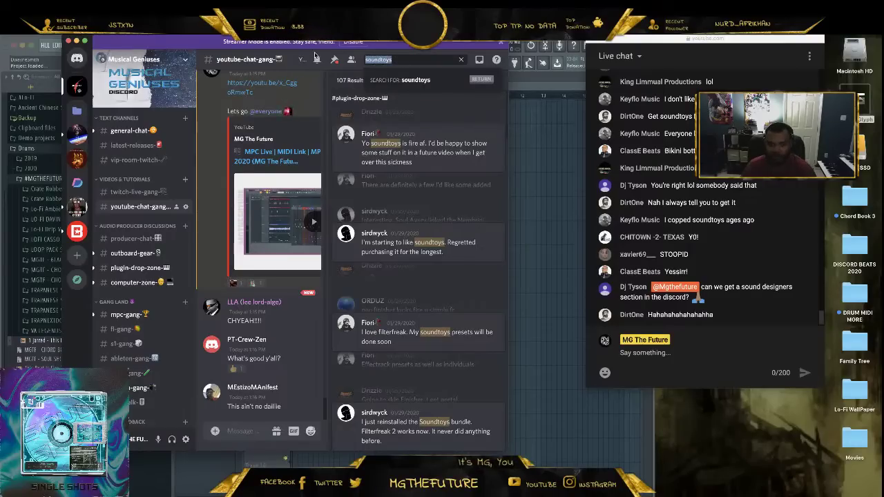
pyautogui.write('nd toys')
pyautogui.press('Return')
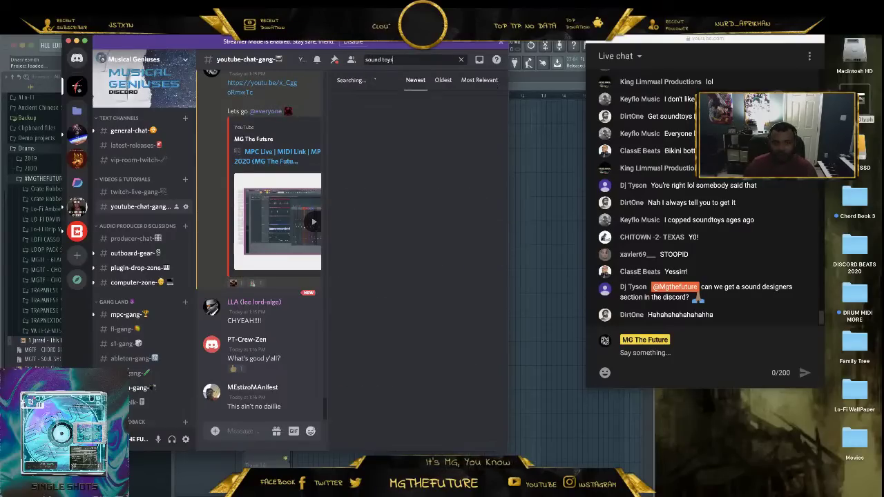
# Read through the sound toys search results to see which members recommended or dismissed the plugins.
pyautogui.scroll(-10, 428, 211)
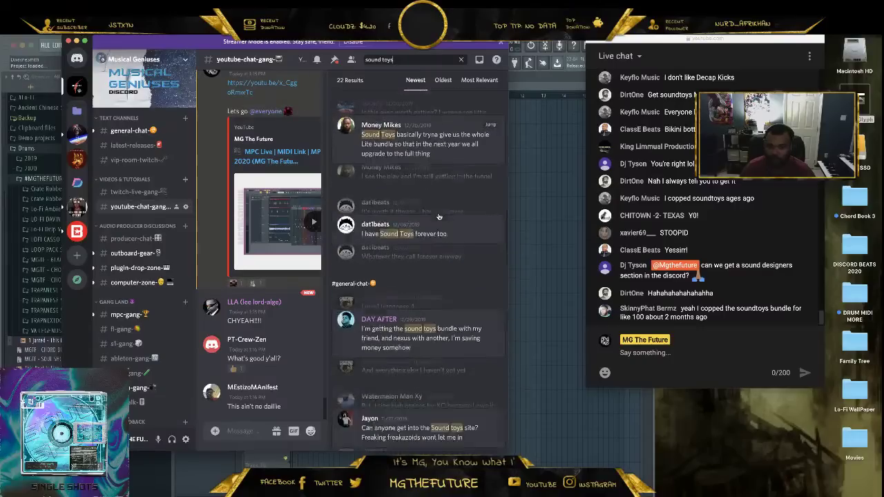
pyautogui.scroll(-5, 452, 255)
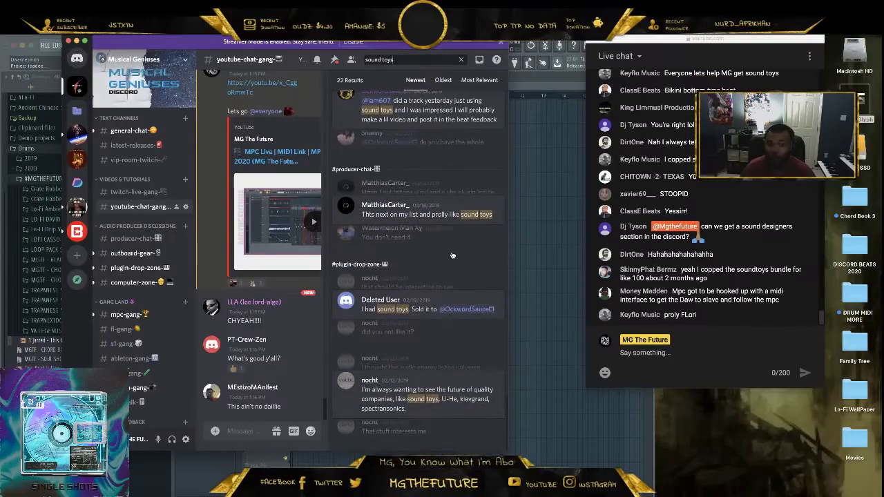
pyautogui.scroll(10, 444, 269)
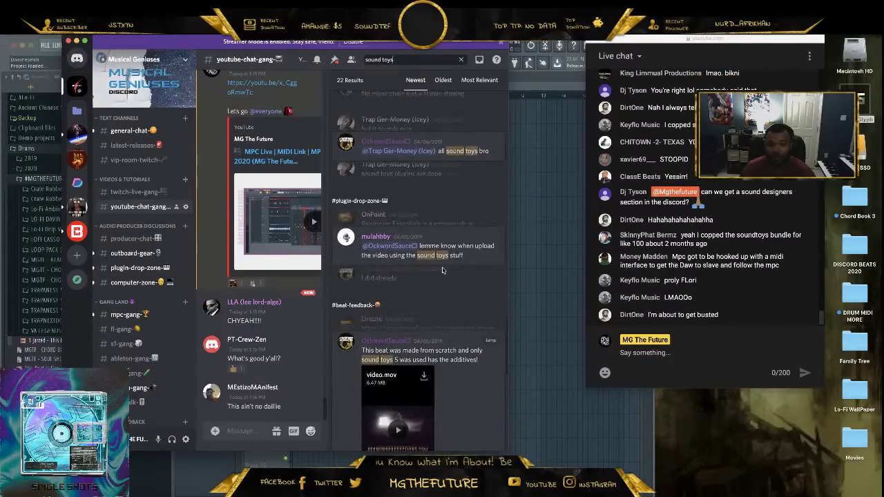
pyautogui.scroll(10, 442, 270)
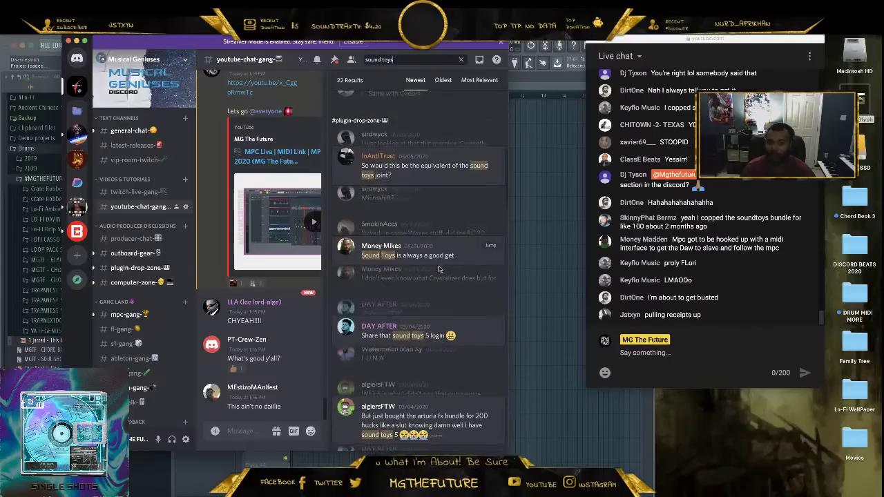
pyautogui.scroll(-3, 437, 261)
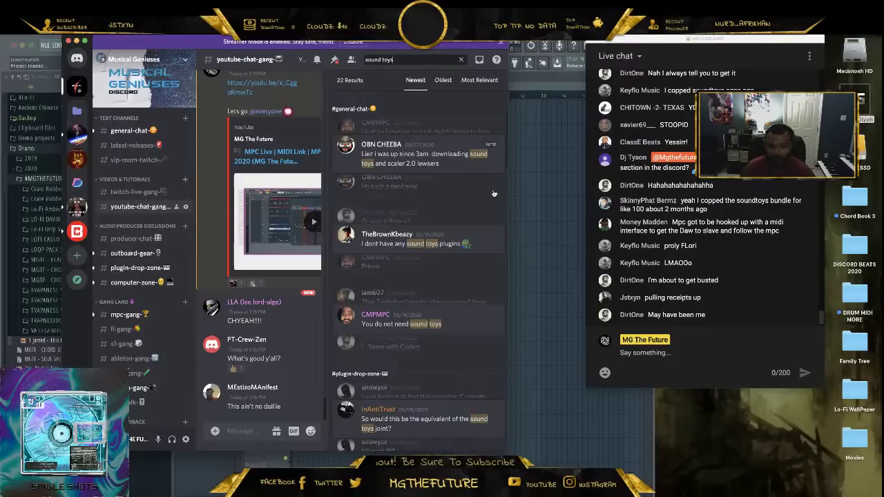
pyautogui.scroll(-1, 418, 328)
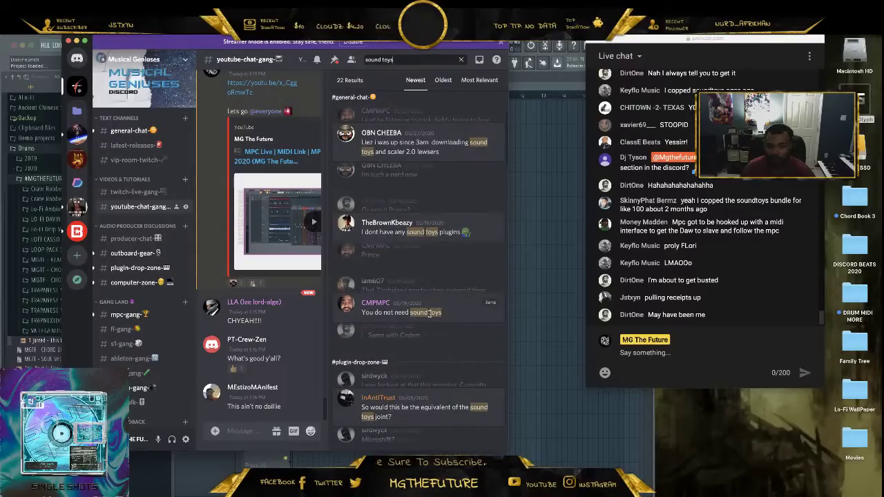
pyautogui.scroll(-3, 452, 361)
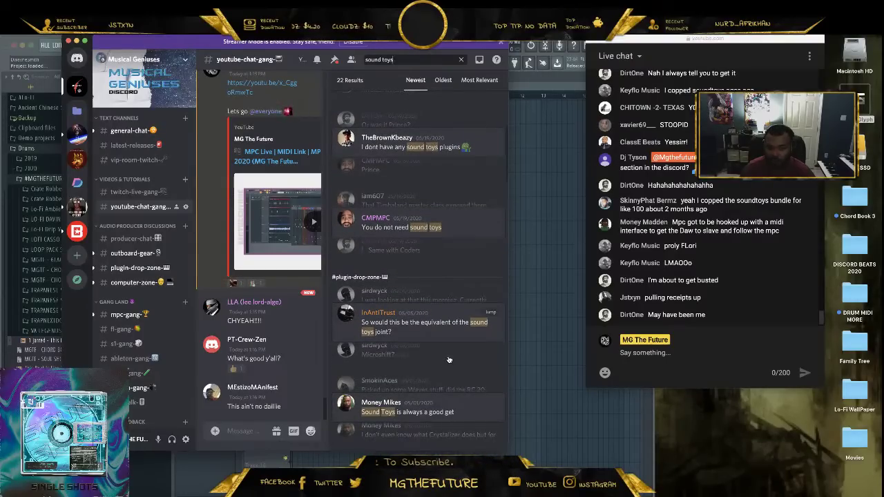
pyautogui.scroll(-2, 448, 360)
pyautogui.scroll(-1, 425, 353)
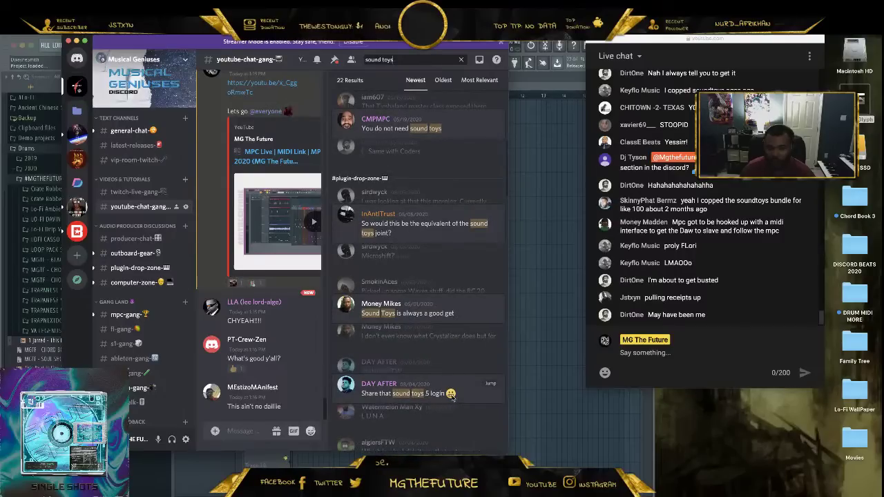
# Jump to the "Sound Toys is always a good get" message in plugin-drop-zone, read the surrounding conversation, and close the Discord window.
pyautogui.click(490, 305)
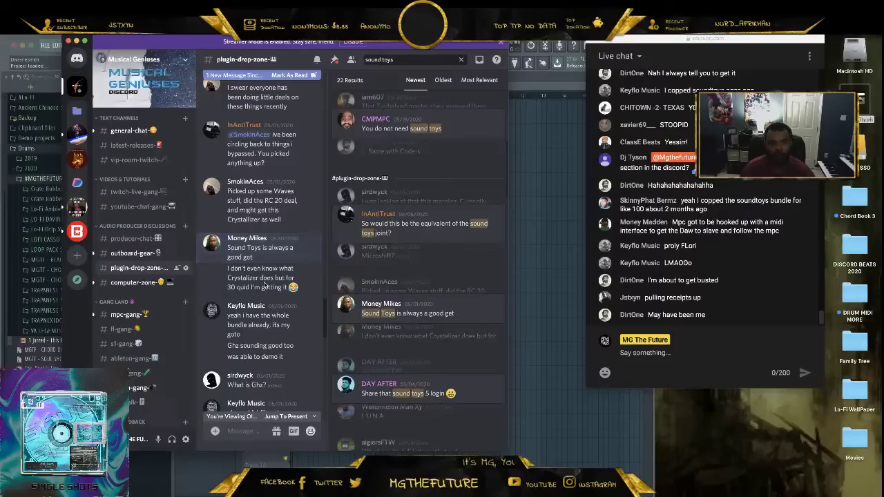
pyautogui.scroll(-3, 271, 275)
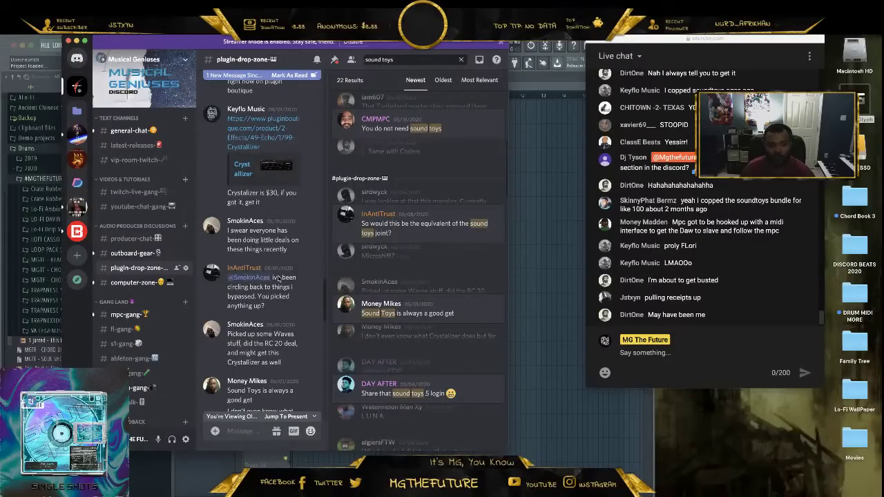
pyautogui.scroll(1, 274, 182)
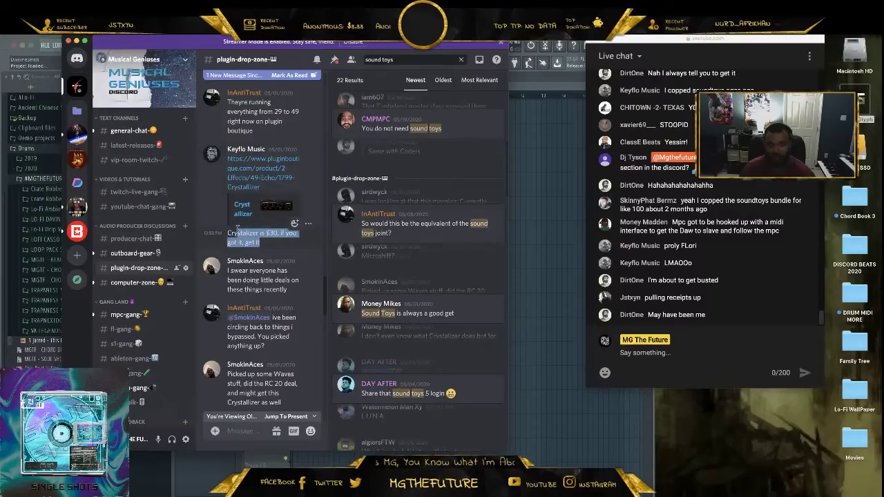
pyautogui.scroll(-5, 272, 243)
pyautogui.scroll(-10, 272, 243)
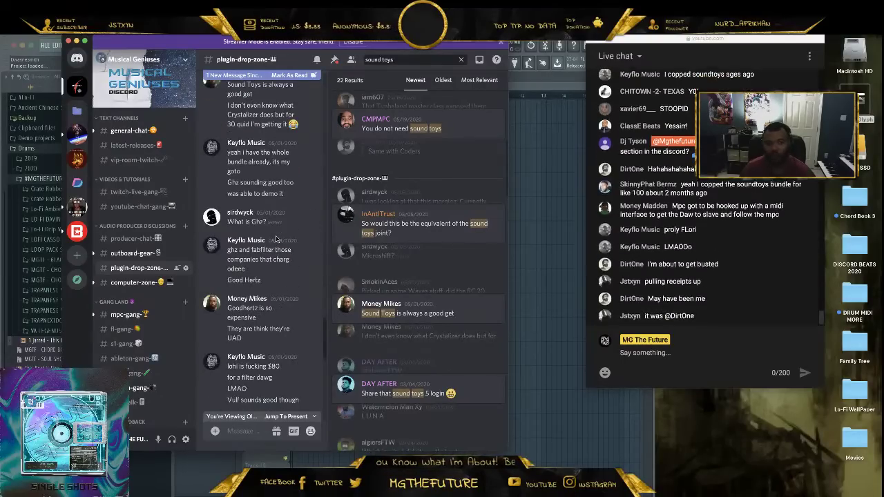
pyautogui.scroll(-10, 279, 234)
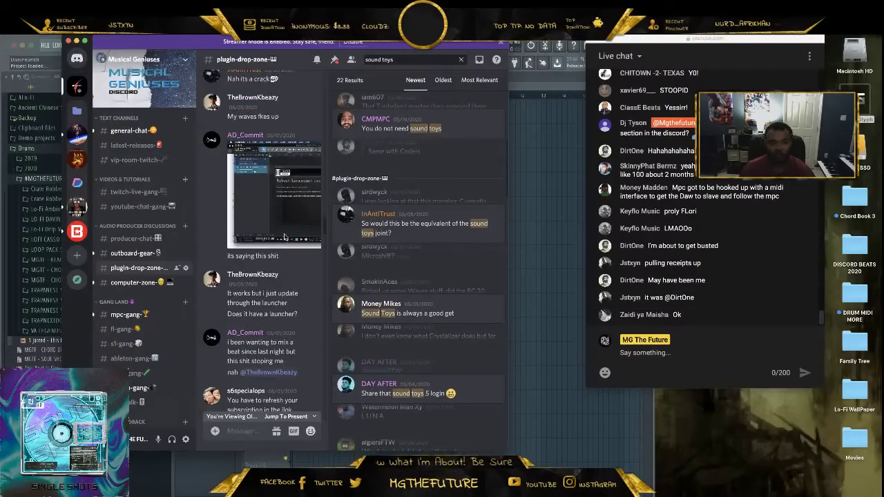
pyautogui.scroll(-10, 283, 230)
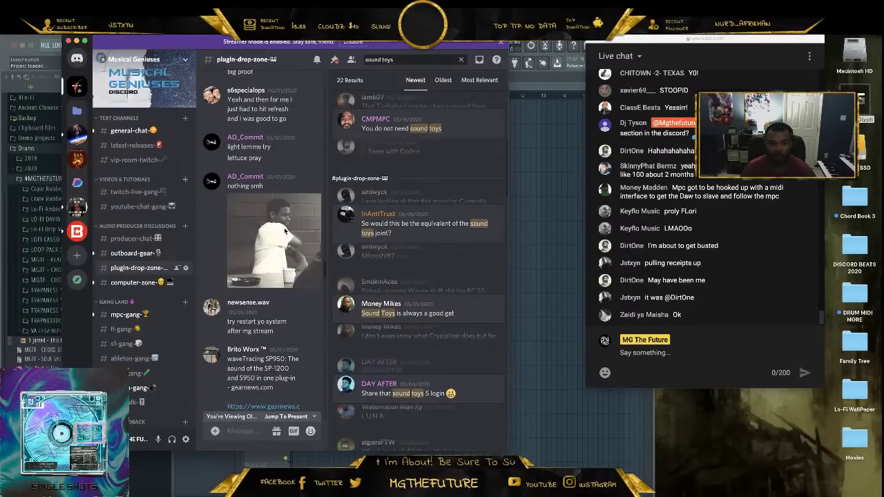
pyautogui.scroll(-10, 283, 230)
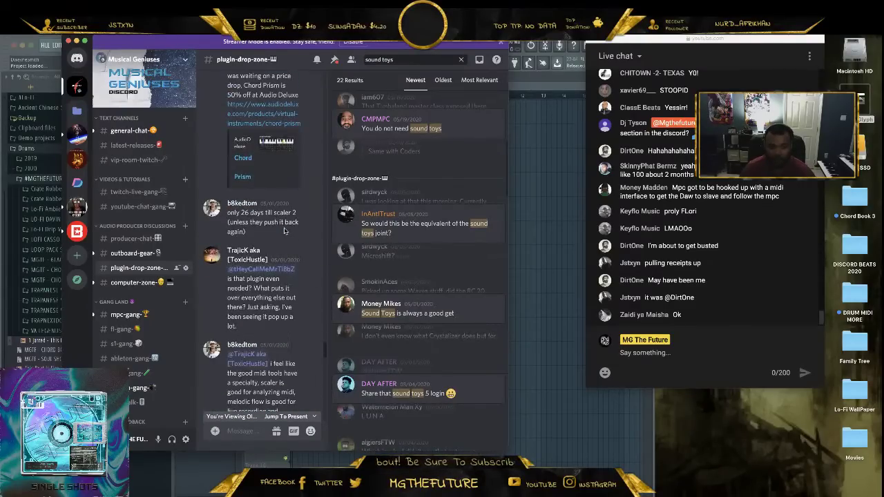
pyautogui.scroll(-10, 284, 231)
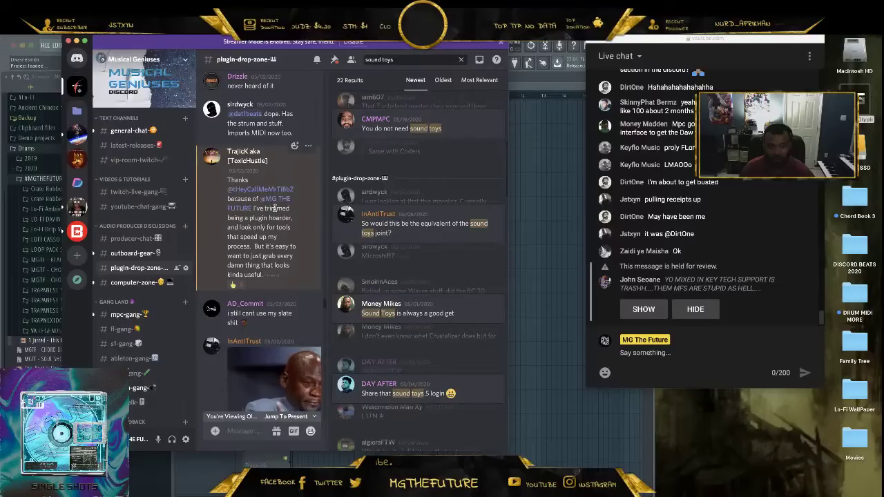
pyautogui.scroll(-10, 275, 208)
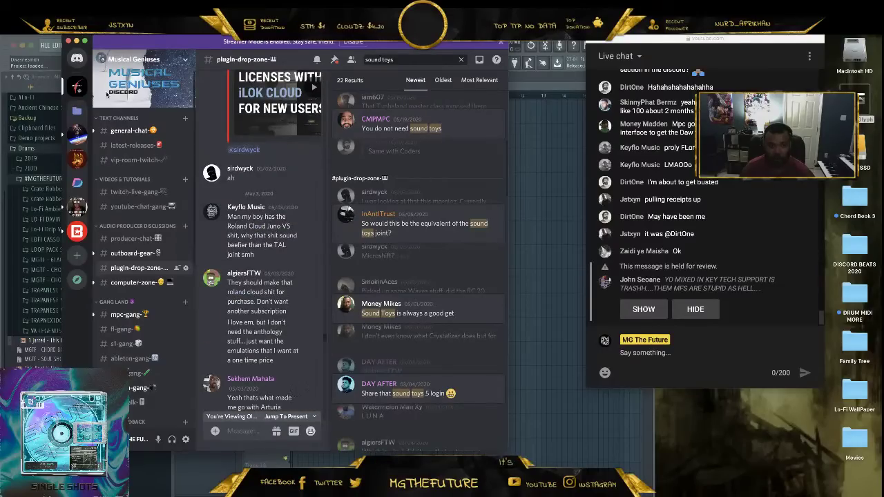
pyautogui.click(78, 43)
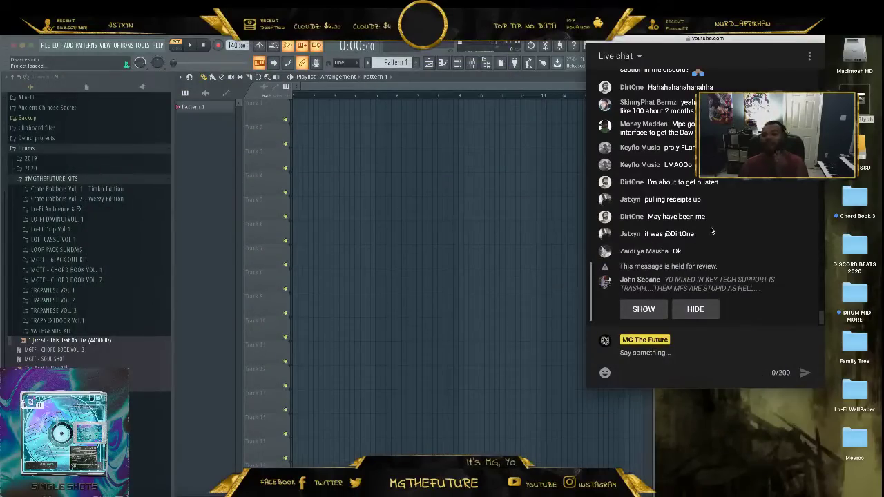
# Allow the live chat message held for review to show and shift the chat window outward, clear of the playlist.
pyautogui.click(644, 309)
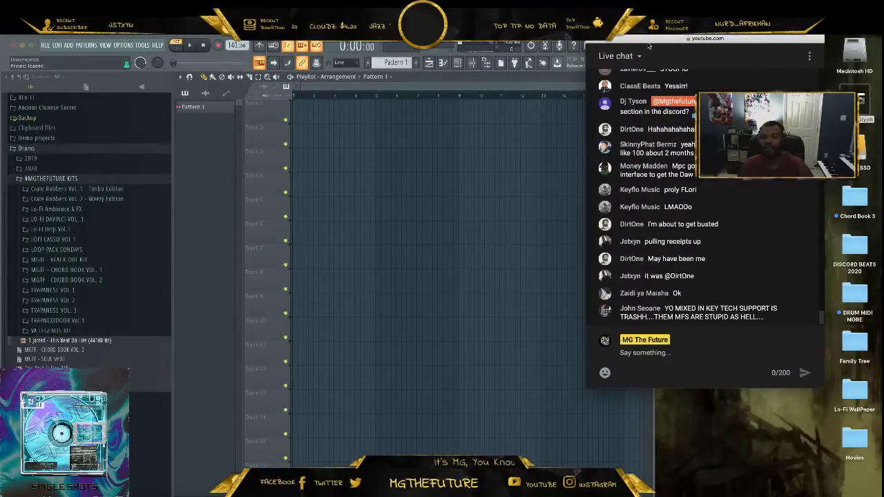
pyautogui.moveTo(648, 45); pyautogui.dragTo(676, 45)
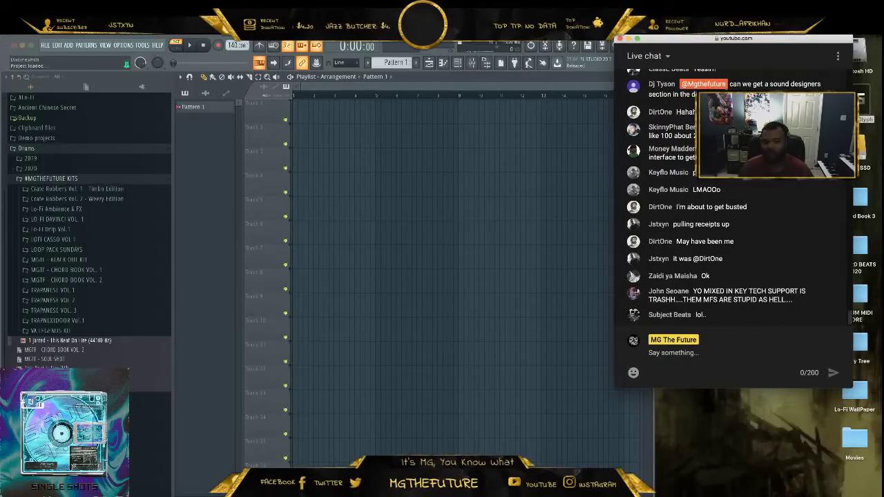
# Switch to Finder, move its window over the playlist and collapse the 01 January 2020 folder in Catalog (2020).
pyautogui.click(791, 495)
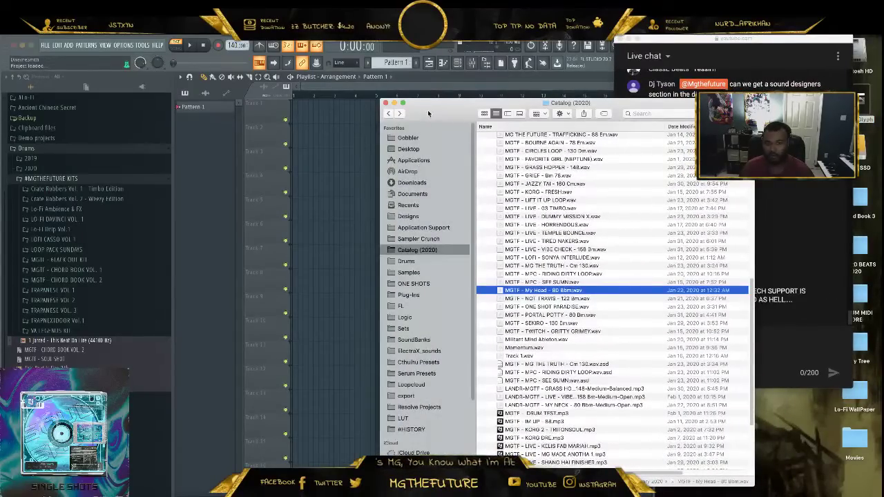
pyautogui.moveTo(428, 112); pyautogui.dragTo(199, 96)
pyautogui.scroll(15, 331, 251)
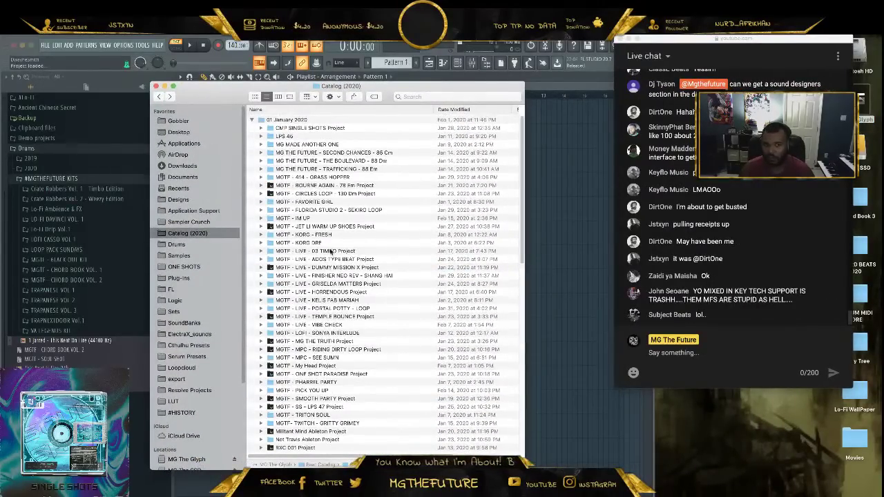
pyautogui.click(253, 120)
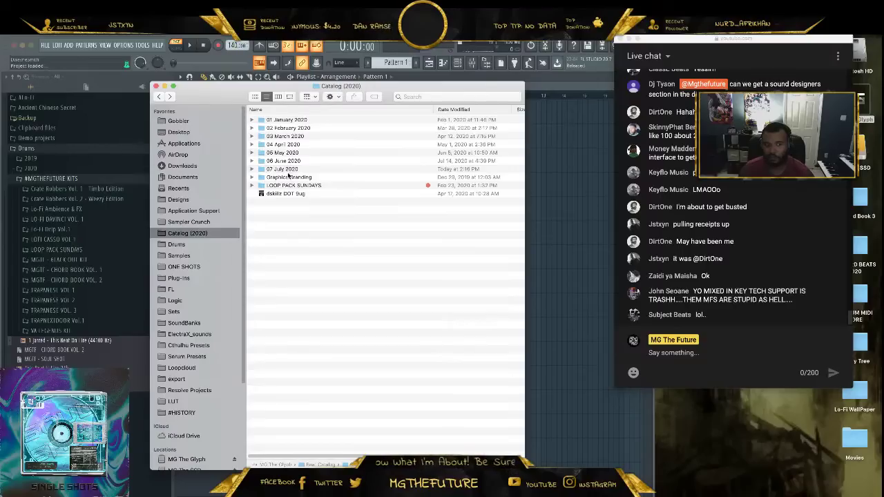
pyautogui.doubleClick(289, 177)
pyautogui.click(185, 233)
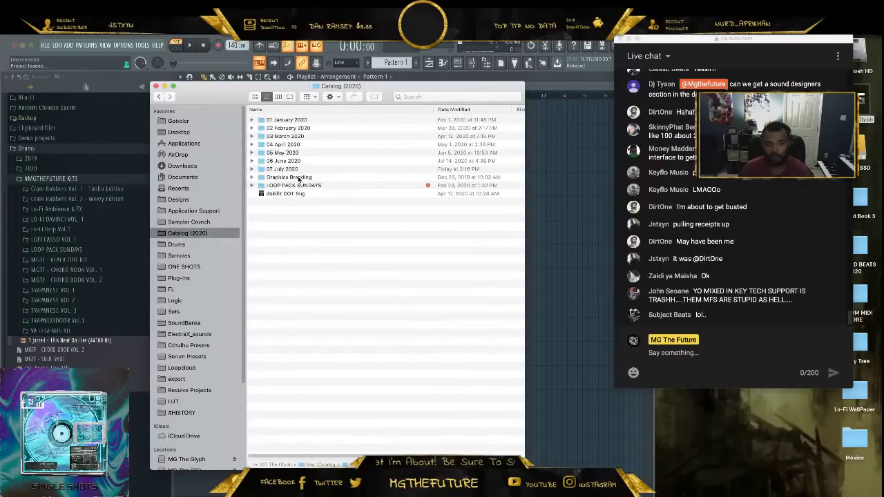
# Open the 07 July 2020 folder and play MGTF - MPC - TAY MURRAY.mp3.
pyautogui.doubleClick(297, 169)
pyautogui.click(336, 121)
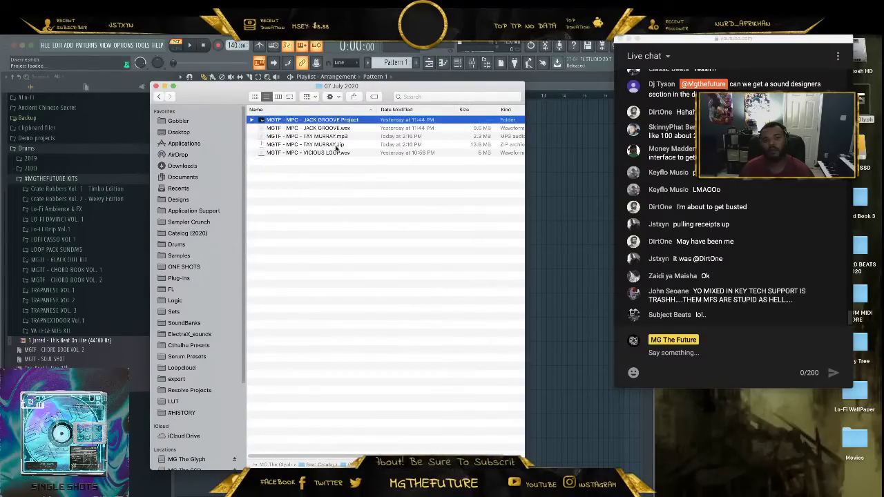
pyautogui.click(335, 145)
pyautogui.click(328, 137)
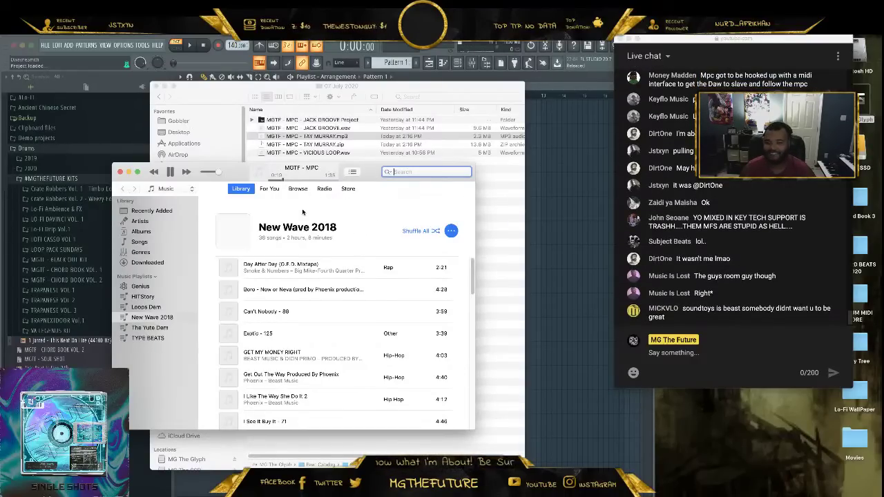
# Read back through the recent live chat messages, return to the newest ones, and close the music player and the 07 July 2020 Finder window.
pyautogui.scroll(3, 797, 215)
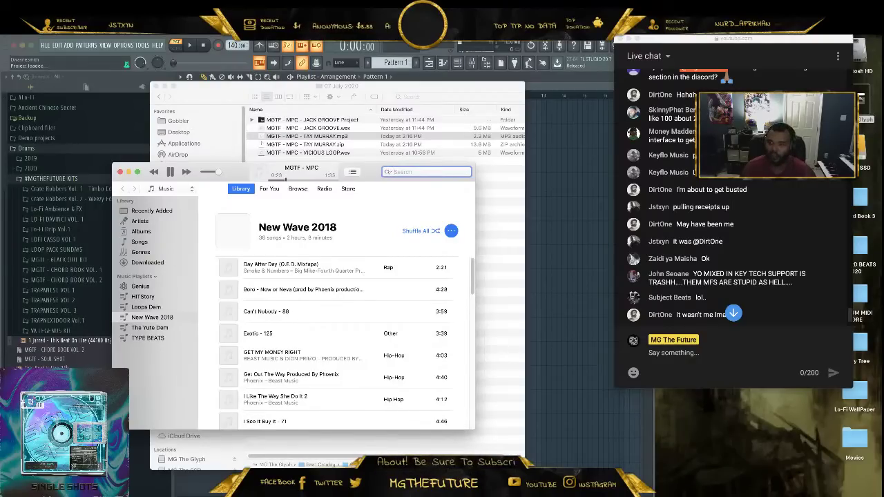
pyautogui.scroll(1, 732, 208)
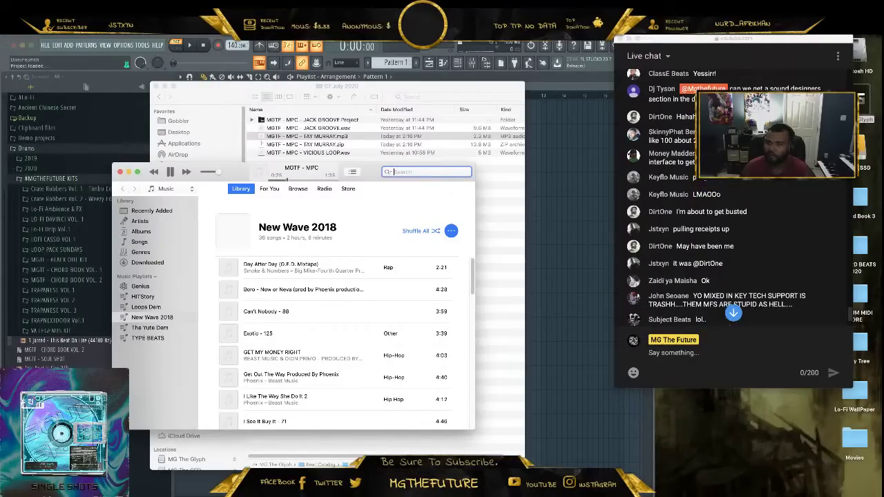
pyautogui.scroll(1, 731, 207)
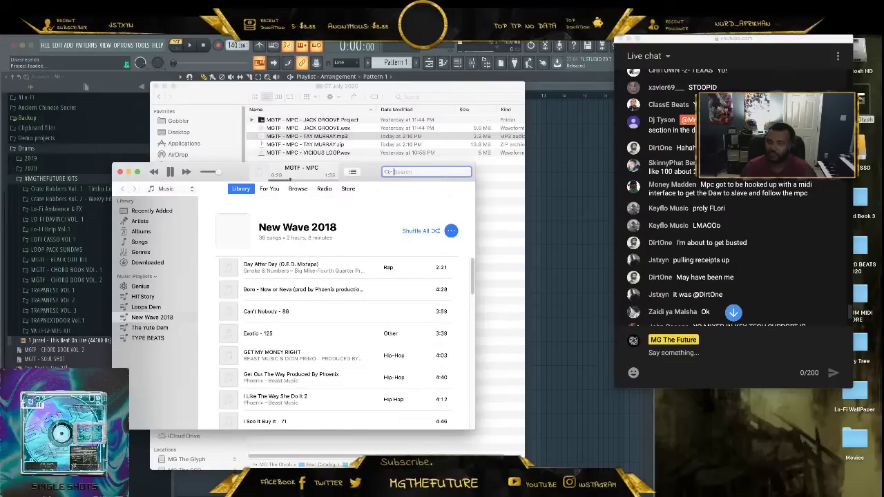
pyautogui.scroll(-3, 732, 208)
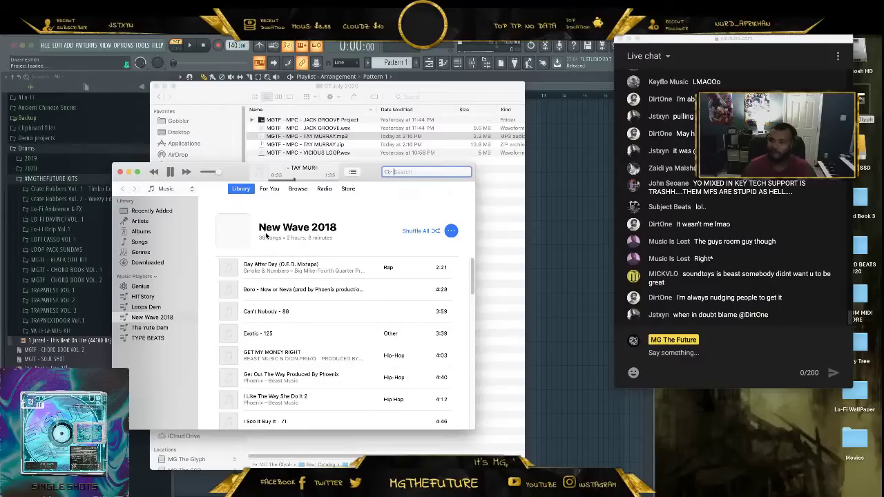
pyautogui.click(120, 172)
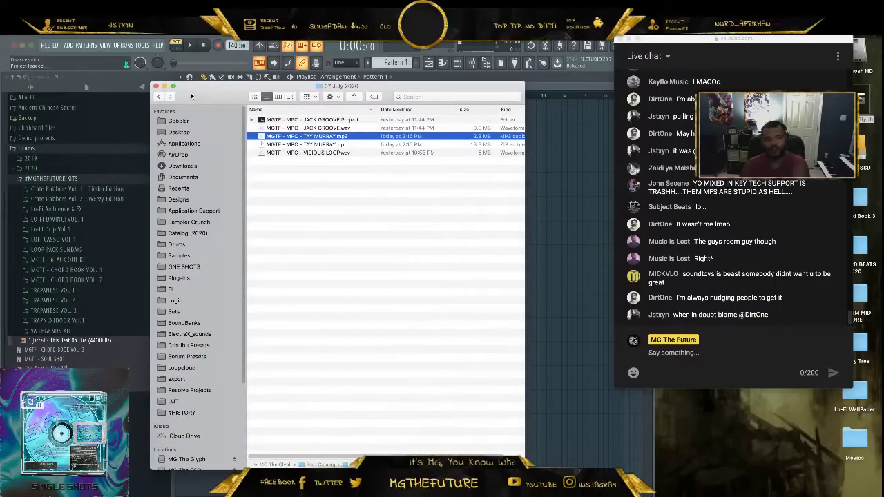
pyautogui.click(156, 87)
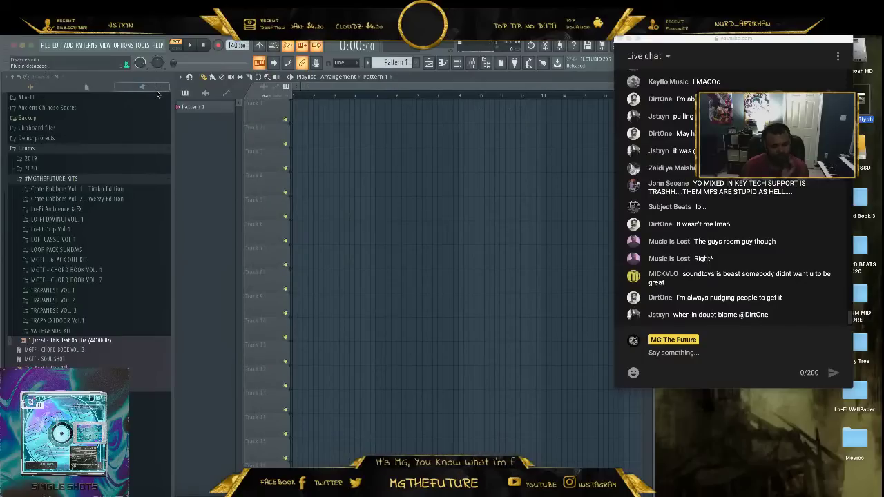
# Narrow the live chat window and move it off the playlist so it sits beside the FL Studio workspace.
pyautogui.moveTo(718, 38)
pyautogui.mouseDown()
pyautogui.moveTo(764, 38)
pyautogui.moveTo(721, 40)
pyautogui.mouseUp()
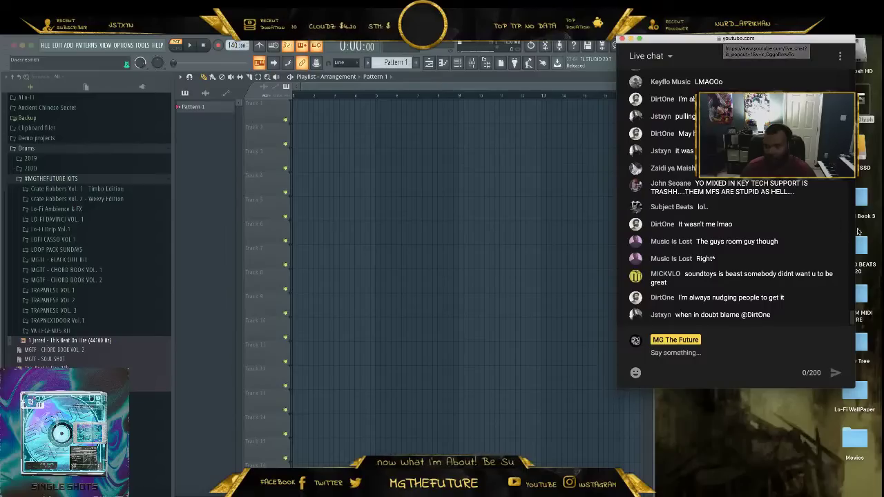
pyautogui.moveTo(855, 222); pyautogui.dragTo(832, 223)
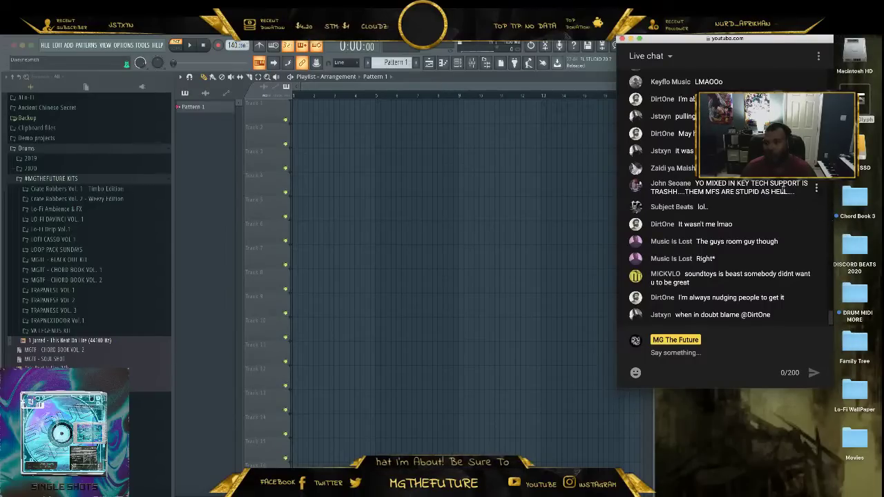
pyautogui.moveTo(768, 38); pyautogui.dragTo(810, 37)
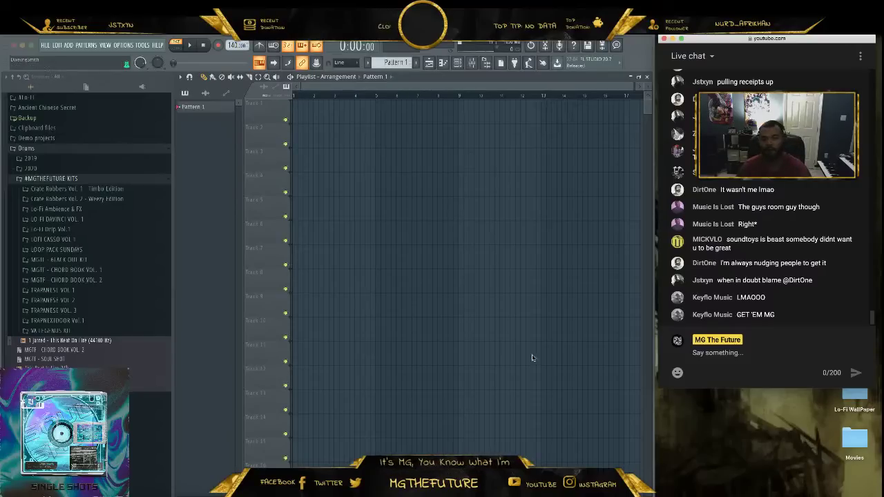
# Switch to OBS and minimize its window, and show the mixer in FL Studio.
pyautogui.press('super+Tab')
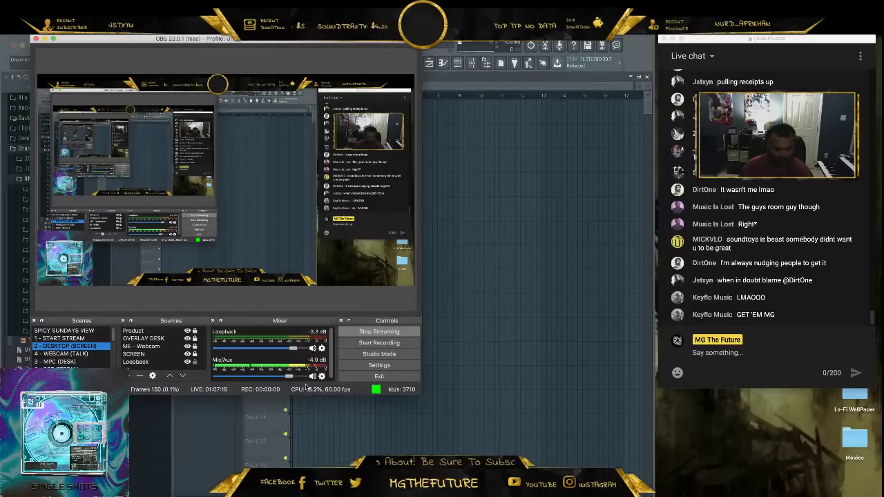
pyautogui.click(44, 39)
pyautogui.click(485, 62)
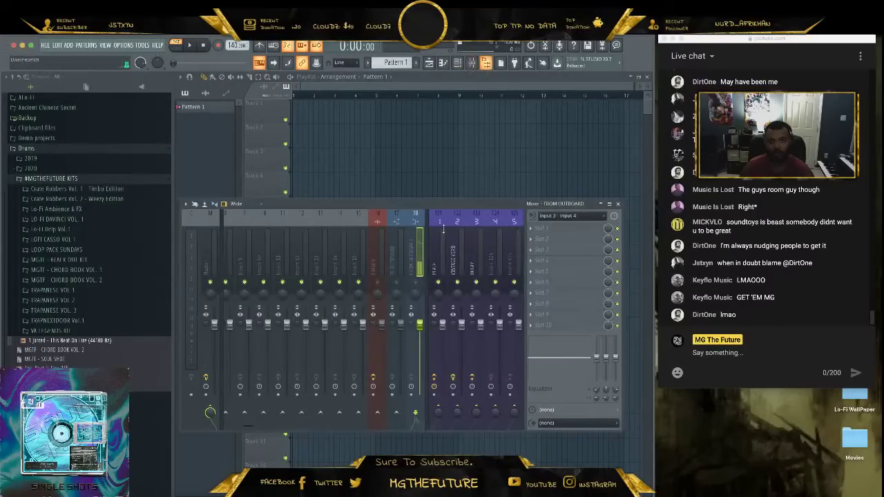
pyautogui.click(416, 283)
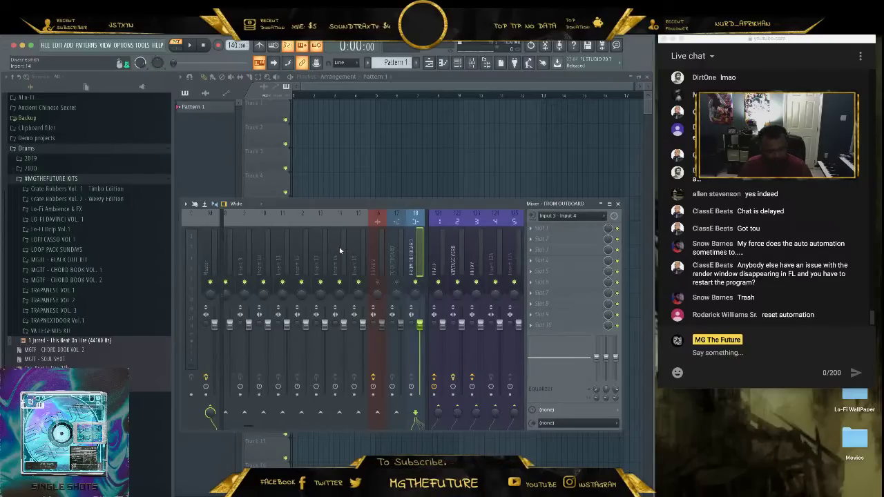
# Set the latency of the FROM OUTBOARD mixer track to 37 ms.
pyautogui.click(533, 228)
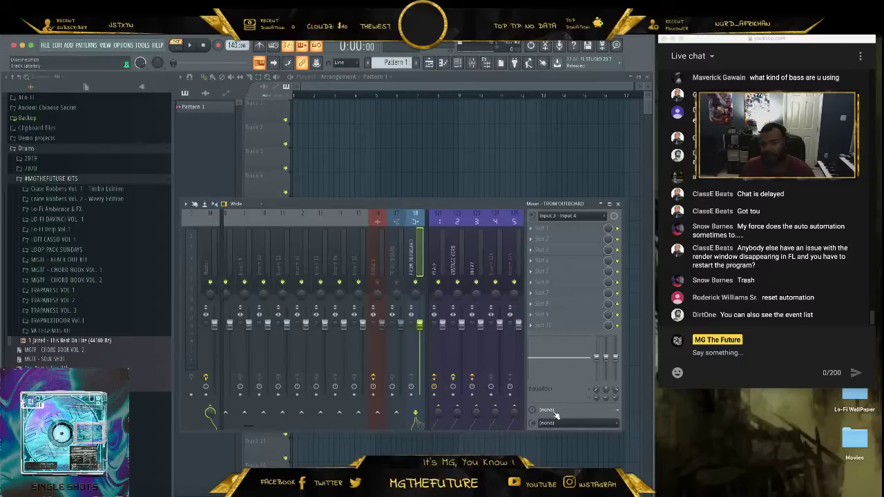
pyautogui.click(554, 412)
pyautogui.click(578, 429)
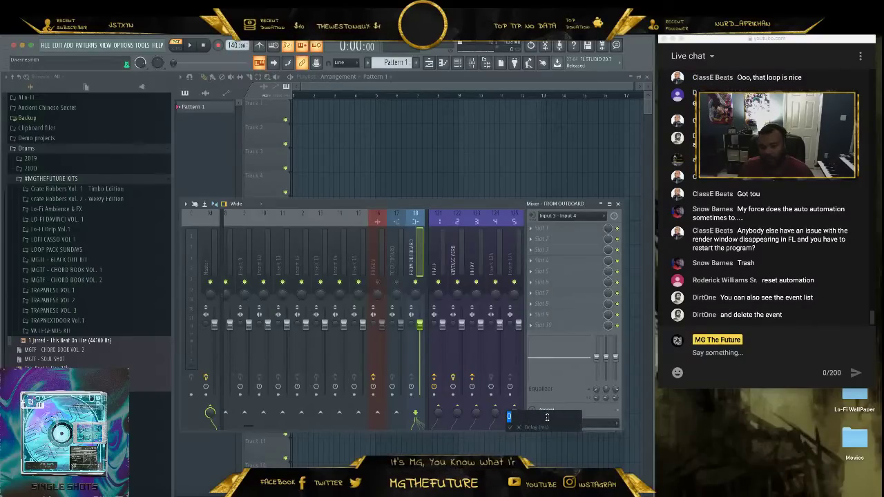
pyautogui.write('37')
pyautogui.press('Return')
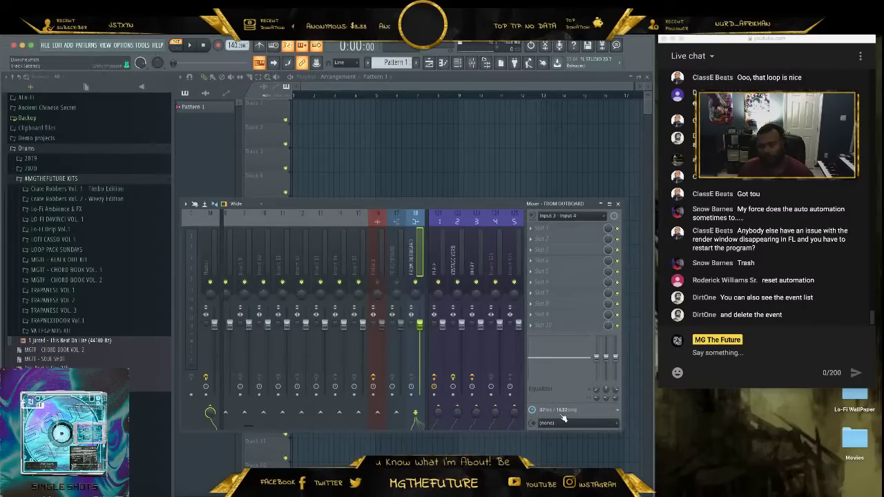
# Lower the audio device's buffer length to 16 samples in the audio settings.
pyautogui.click(118, 45)
pyautogui.click(133, 72)
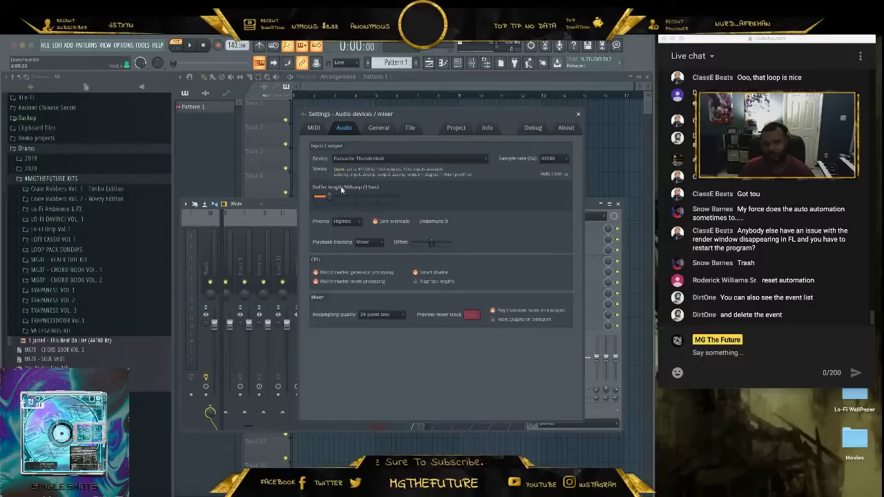
pyautogui.moveTo(330, 198); pyautogui.dragTo(314, 196)
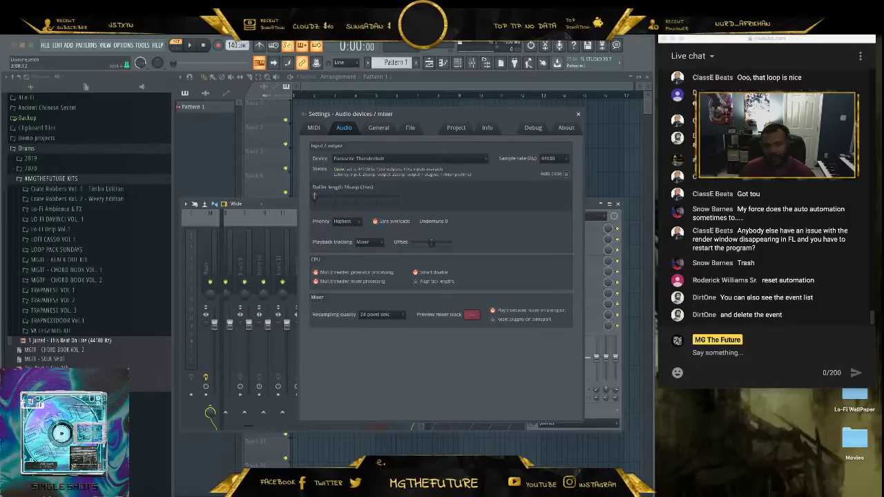
pyautogui.click(578, 113)
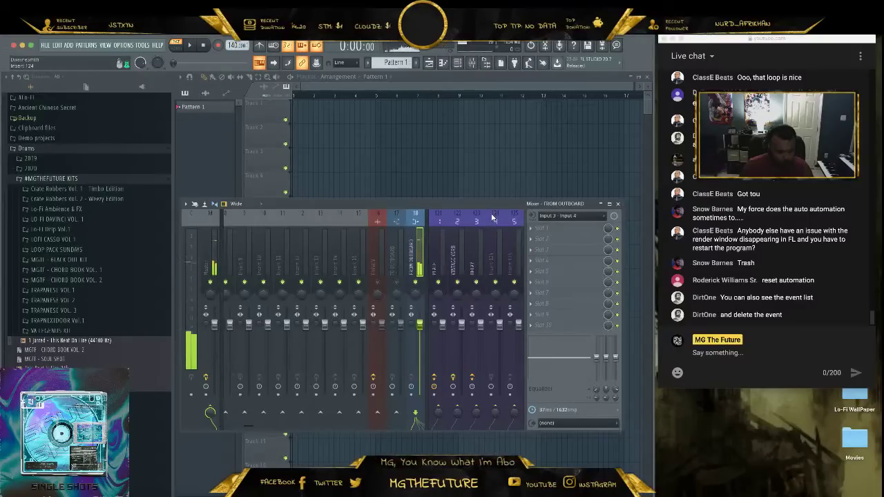
# Start playback and set the audio buffer length to 128 samples in the audio settings.
pyautogui.press('space')
pyautogui.click(123, 45)
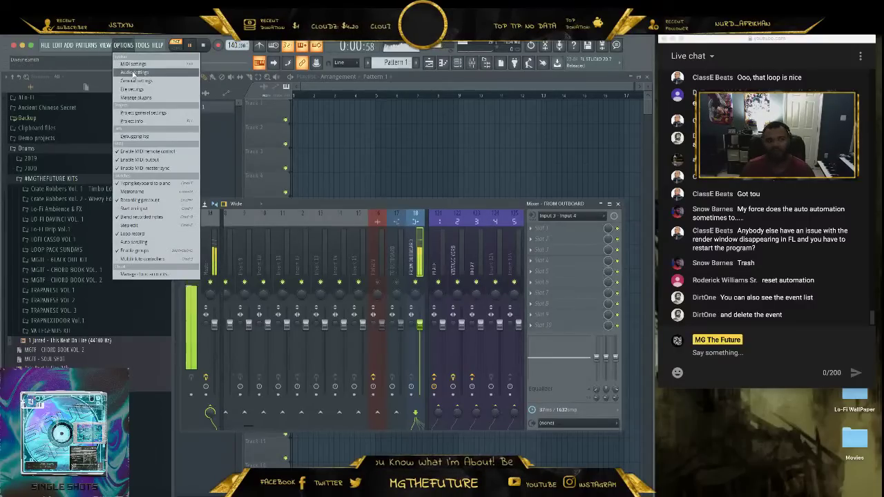
pyautogui.click(123, 73)
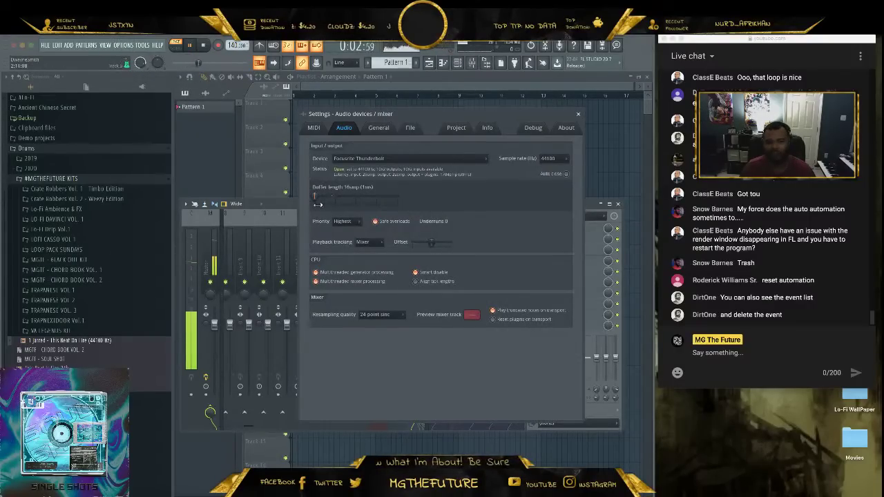
pyautogui.moveTo(315, 197); pyautogui.dragTo(318, 198)
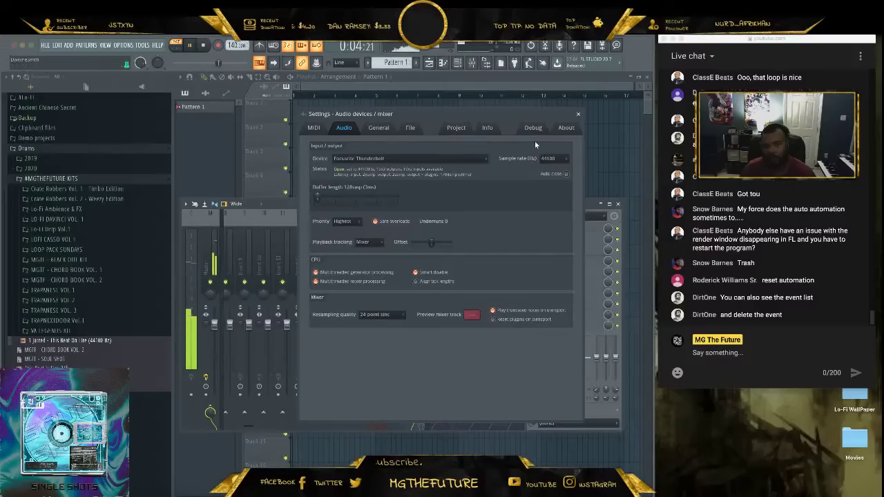
pyautogui.click(578, 113)
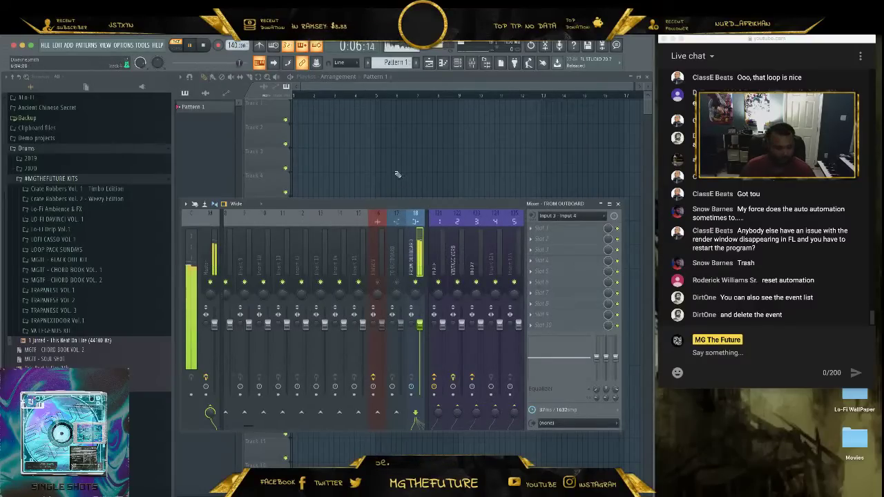
# Lower the project tempo to 70 BPM and set the FROM OUTBOARD track's latency to 30 ms.
pyautogui.moveTo(230, 48); pyautogui.dragTo(230, 112)
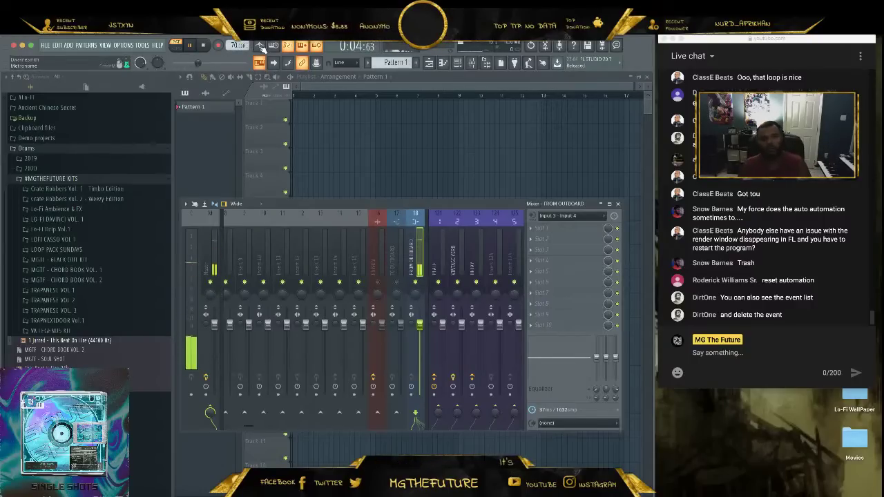
pyautogui.click(547, 413)
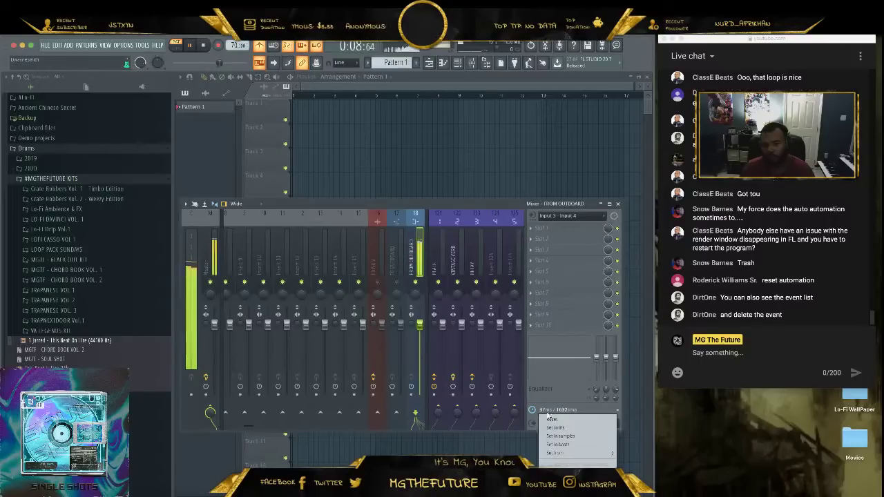
pyautogui.click(572, 426)
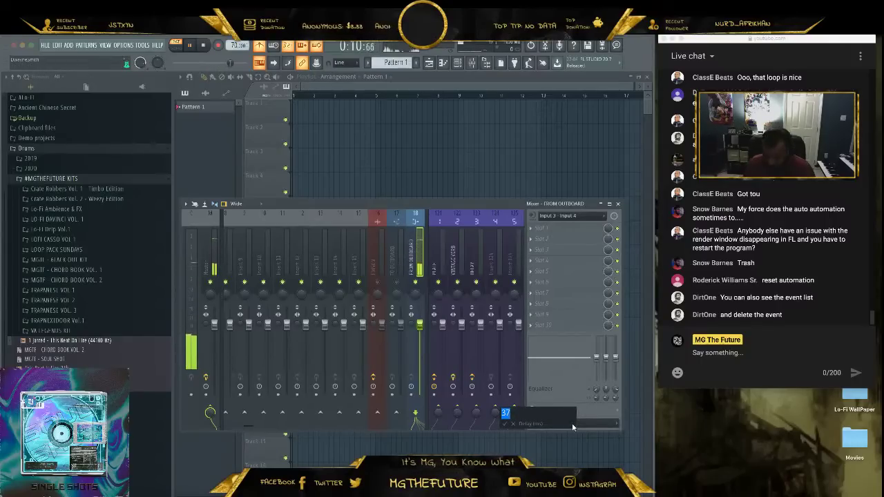
pyautogui.write('30')
pyautogui.press('Return')
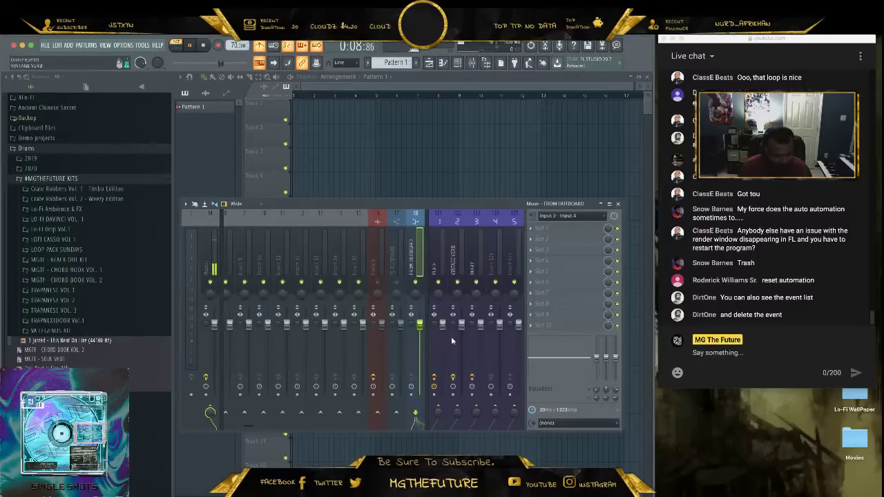
# Stop playback, then play and stop the project again to check the outboard sync.
pyautogui.press('space')
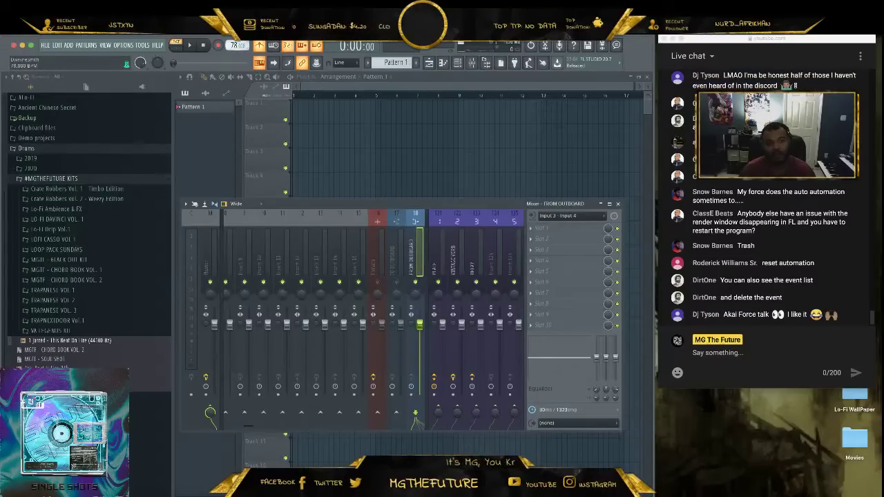
pyautogui.click(189, 45)
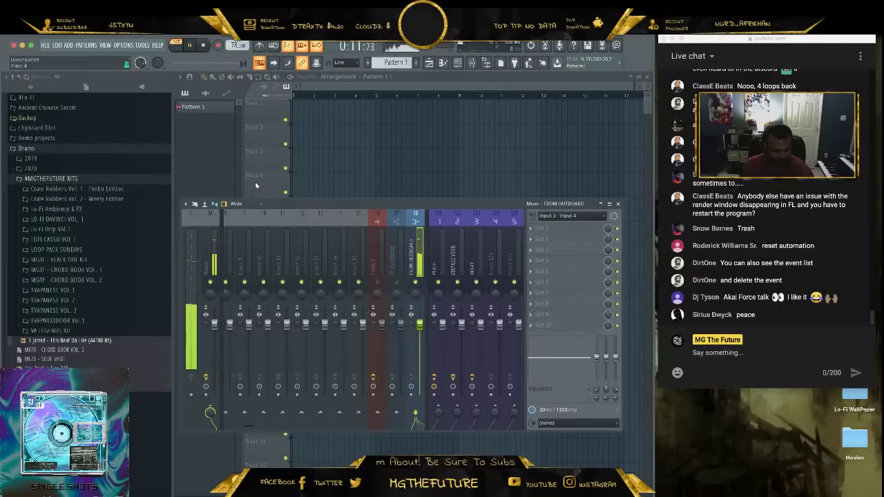
pyautogui.press('space')
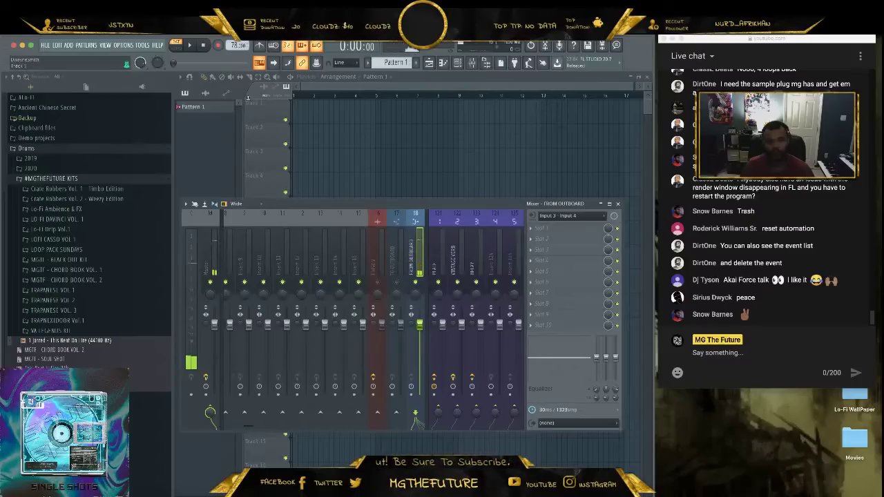
# Open the channel rack and move it above the mixer.
pyautogui.click(459, 64)
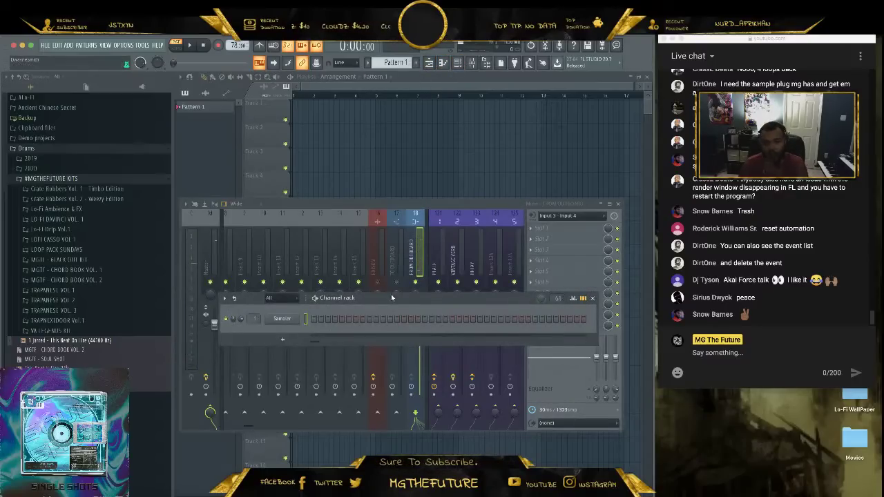
pyautogui.moveTo(397, 298); pyautogui.dragTo(398, 182)
pyautogui.moveTo(399, 163); pyautogui.dragTo(398, 156)
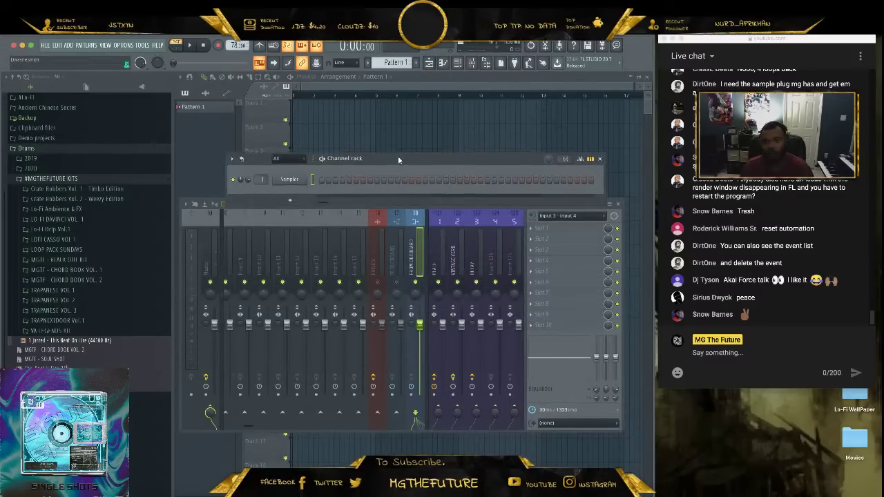
# Place a Pattern 1 clip at bar 1 of Track 1 in the playlist and start song playback.
pyautogui.click(350, 114)
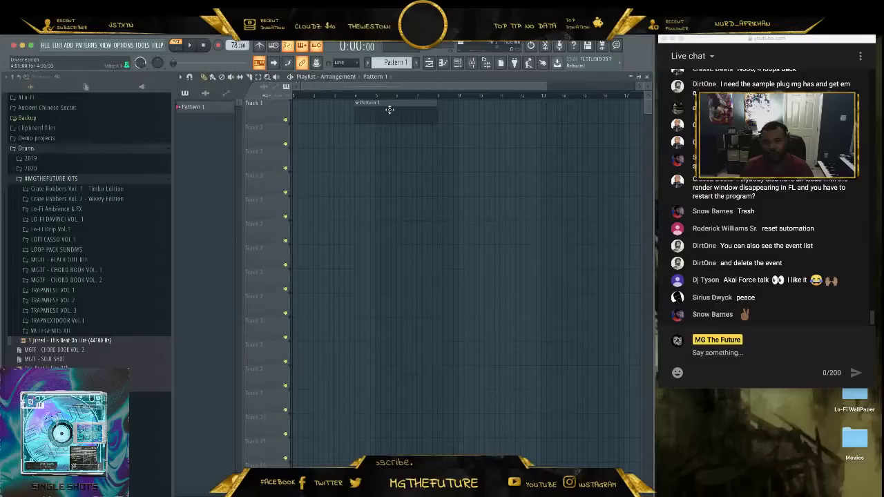
pyautogui.moveTo(379, 107); pyautogui.dragTo(304, 106)
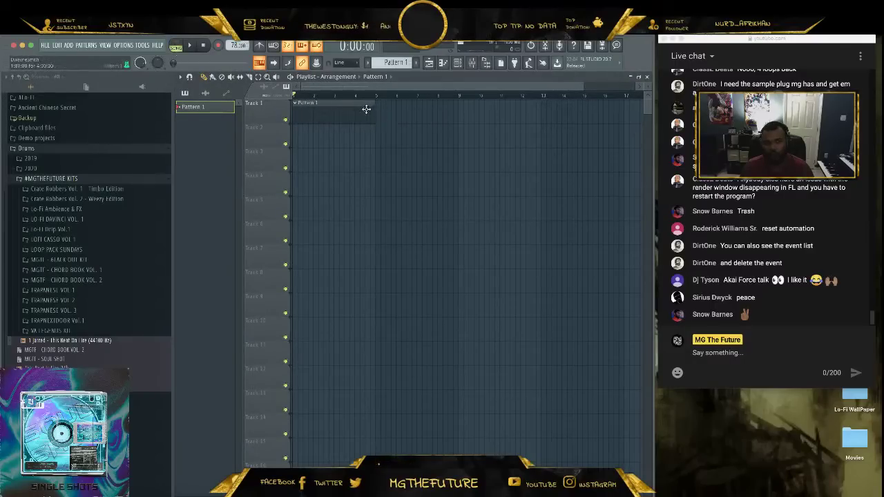
pyautogui.press('space')
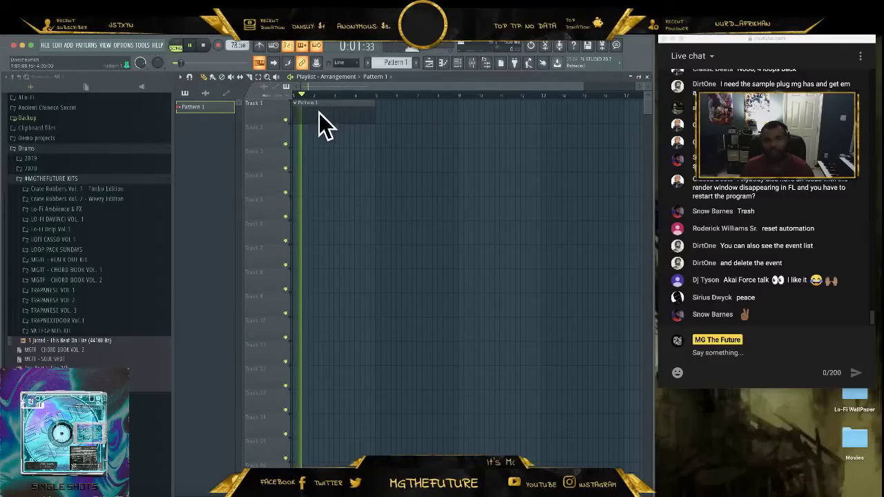
pyautogui.moveTo(578, 85); pyautogui.dragTo(495, 84)
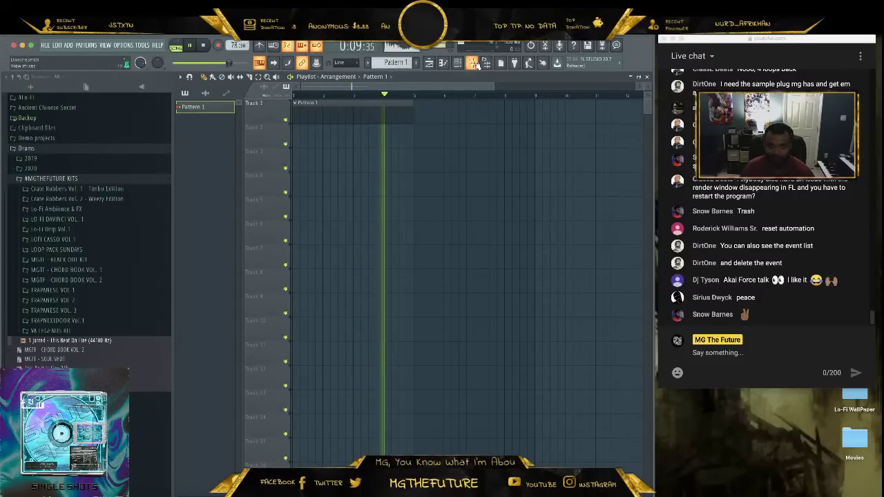
# Load Edison into the first effect slot of the FROM OUTBOARD mixer track and place its window over the mixer.
pyautogui.press('F9')
pyautogui.moveTo(428, 202); pyautogui.dragTo(420, 245)
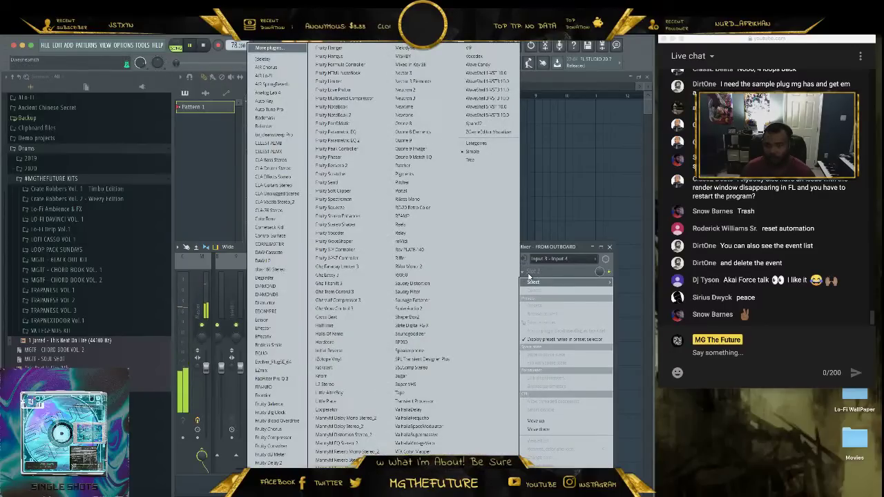
pyautogui.click(531, 274)
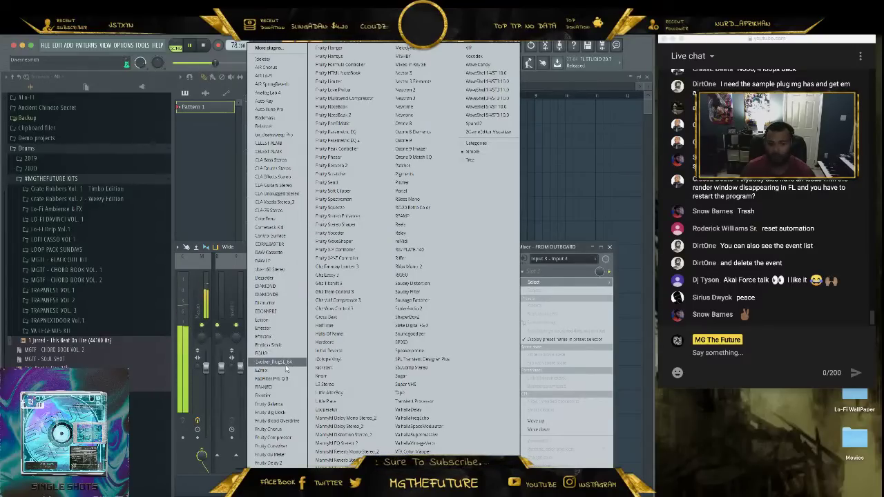
pyautogui.click(283, 324)
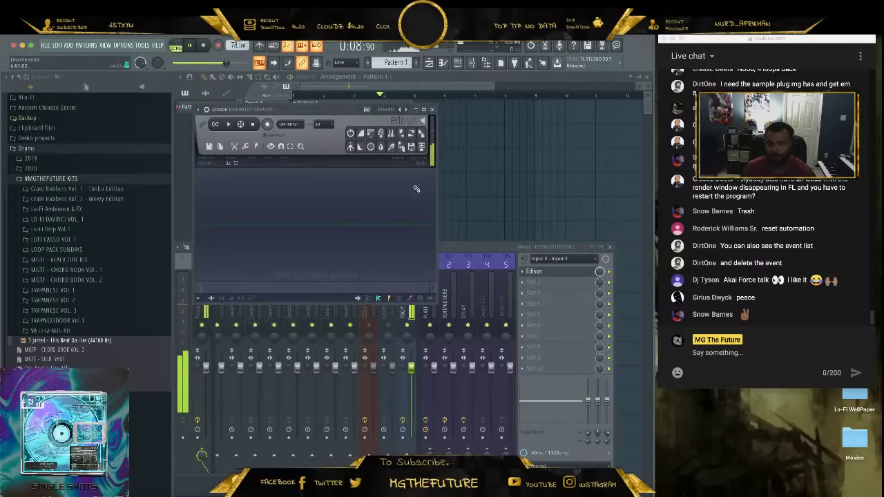
pyautogui.moveTo(346, 106); pyautogui.dragTo(472, 258)
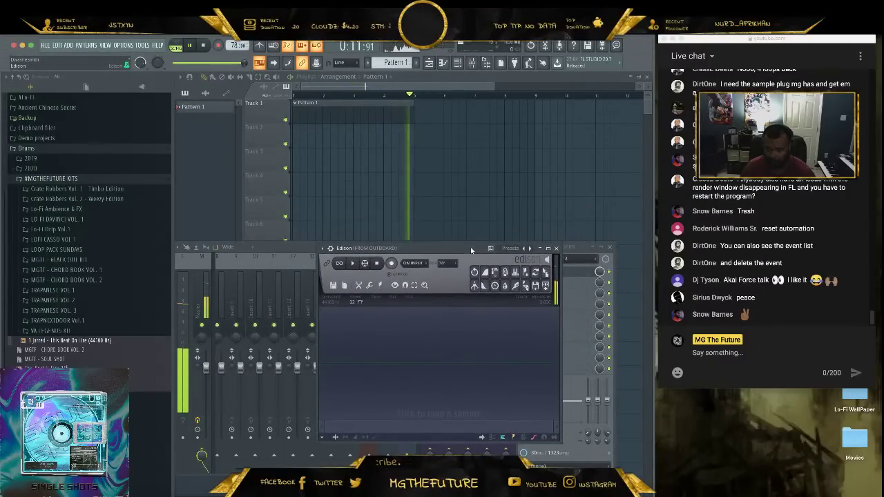
pyautogui.click(560, 258)
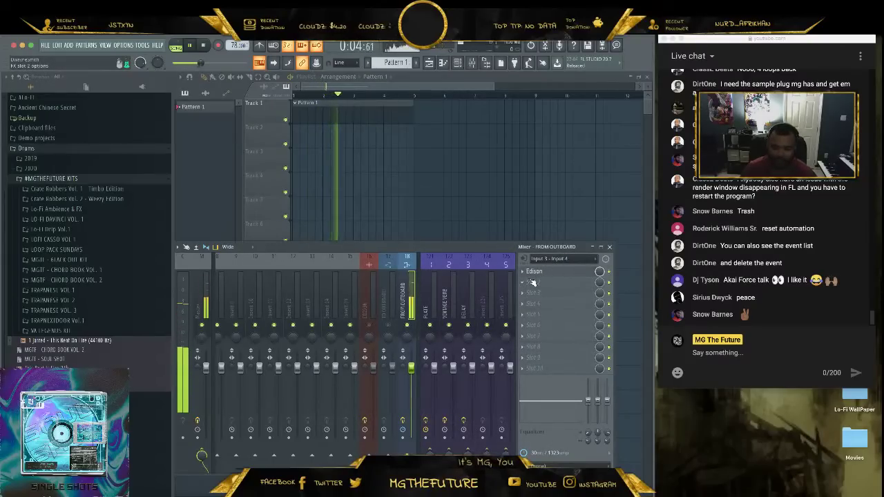
pyautogui.click(542, 273)
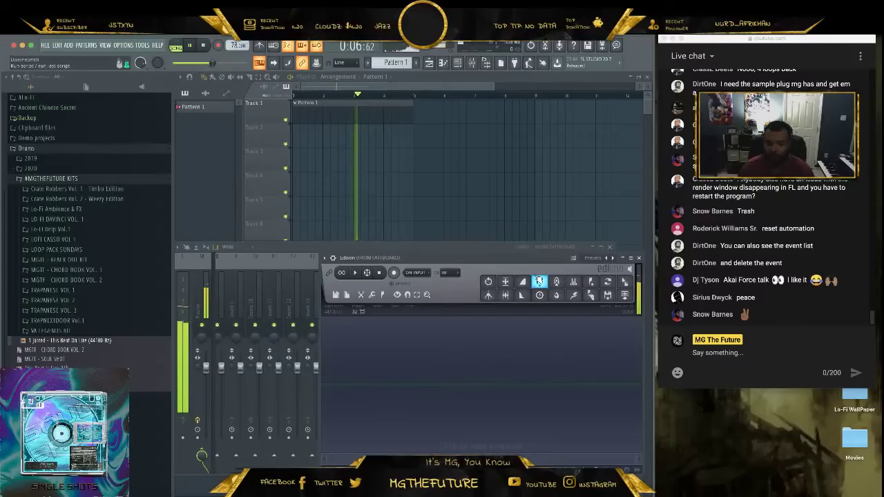
# Switch to OBS, show the 3 - MPC (DESK) scene, and return to the 2 - DESKTOP (SCREEN) scene.
pyautogui.click(670, 495)
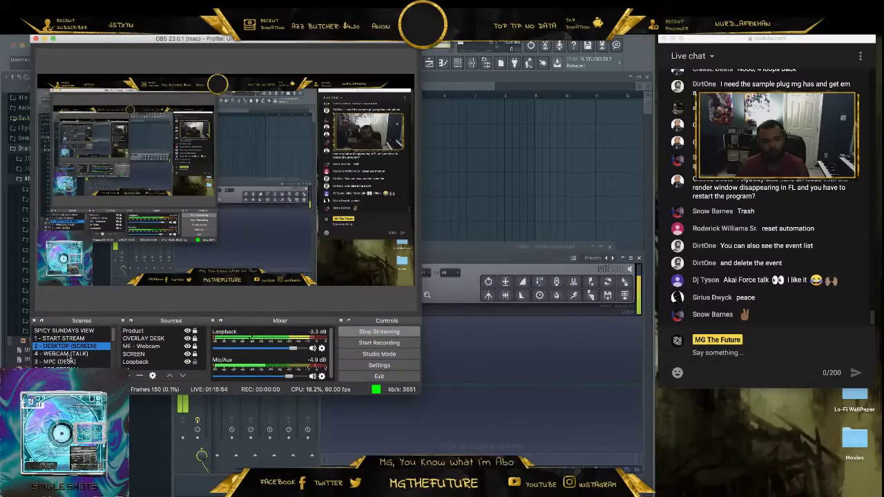
pyautogui.click(69, 362)
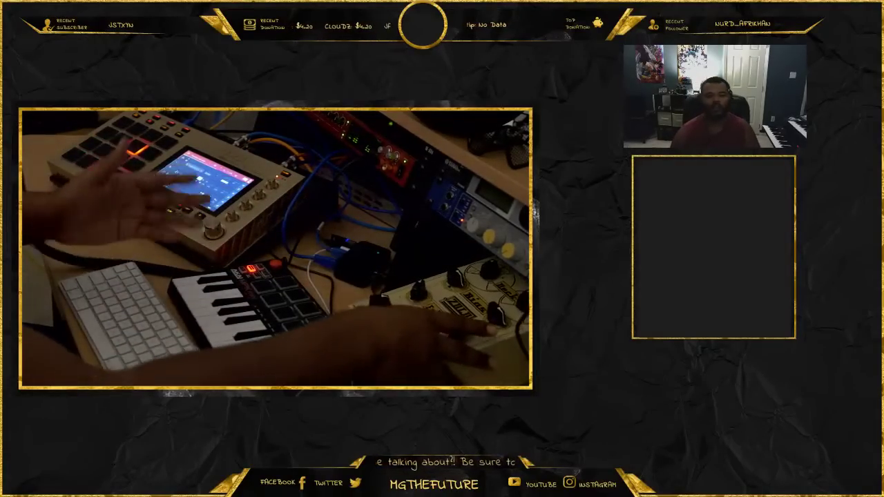
pyautogui.click(85, 348)
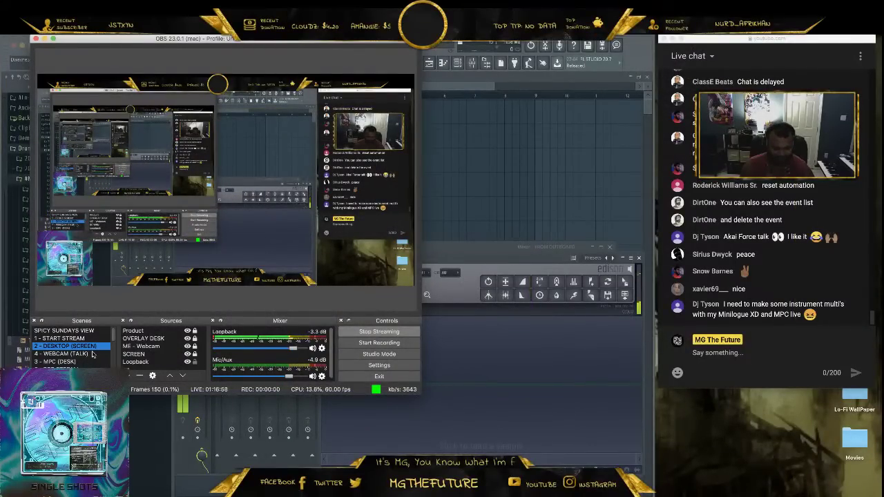
# Switch back to FL Studio, show the mixer, and reopen Edison from the FROM OUTBOARD track, placing its window over the mixer.
pyautogui.click(478, 223)
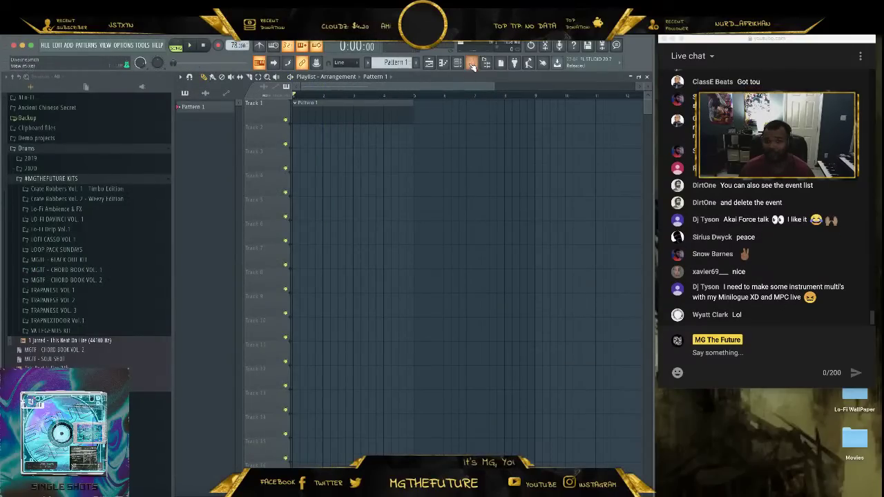
pyautogui.click(472, 64)
pyautogui.moveTo(458, 244); pyautogui.dragTo(481, 206)
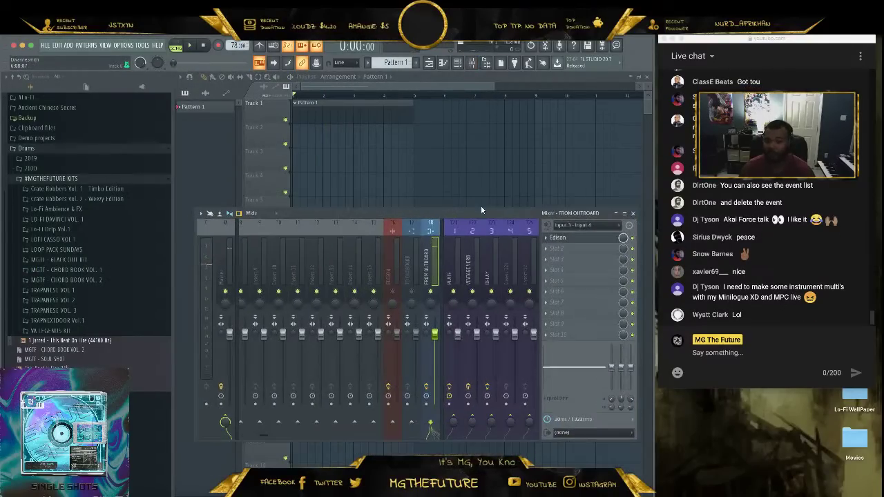
pyautogui.click(562, 235)
pyautogui.moveTo(492, 256); pyautogui.dragTo(405, 195)
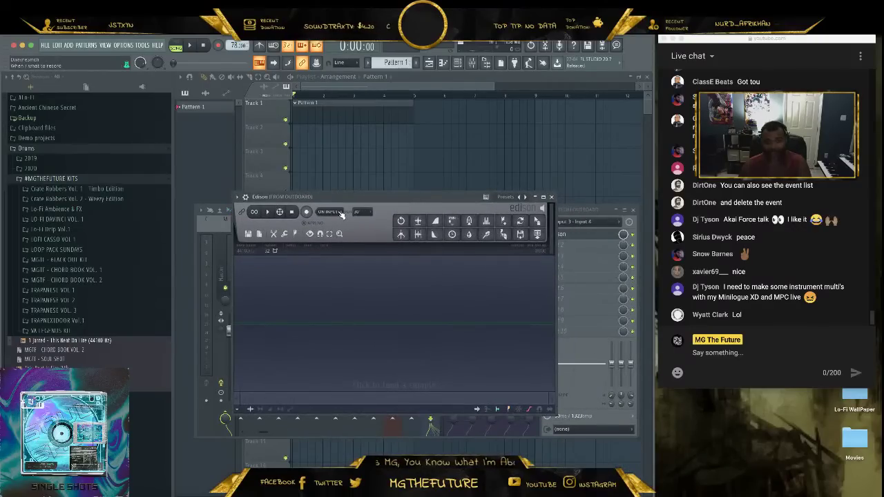
# Set Edison to record on play, and record the outboard kick through two passes of the song loop.
pyautogui.click(333, 246)
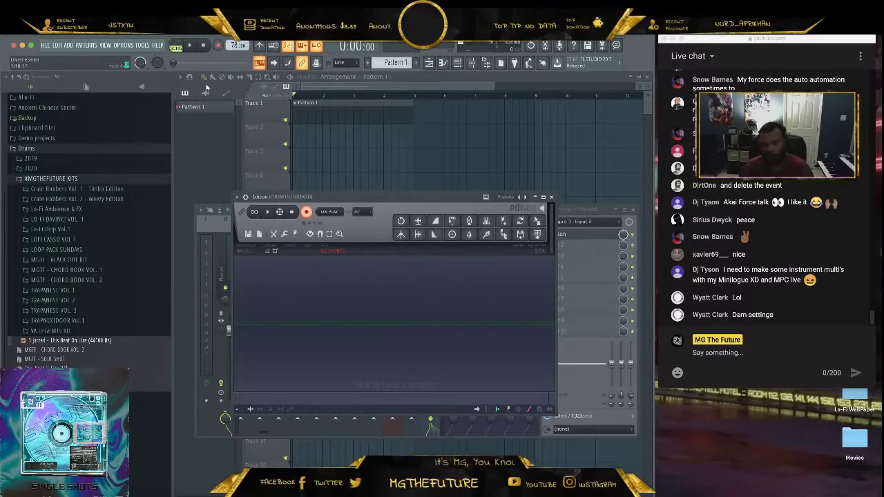
pyautogui.click(193, 45)
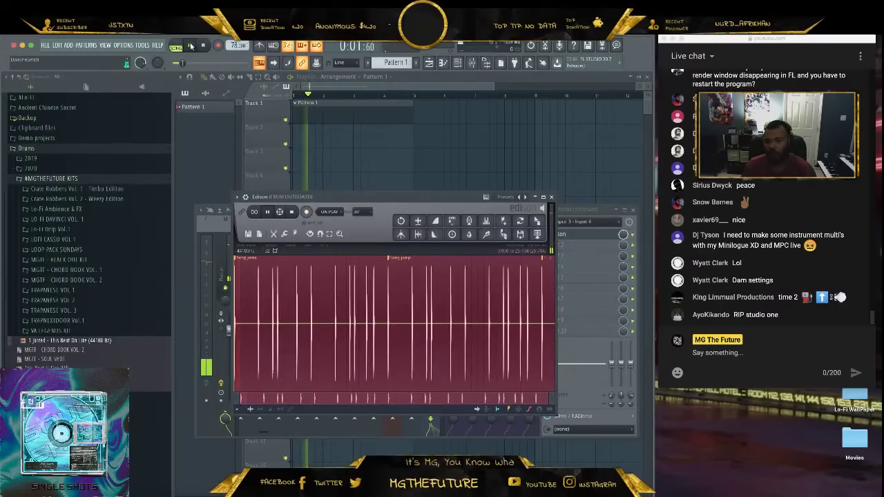
pyautogui.click(205, 45)
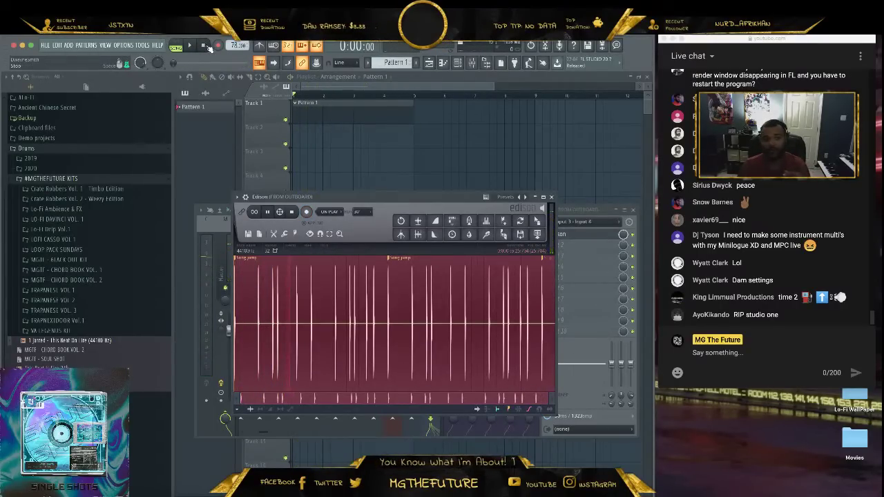
pyautogui.click(267, 212)
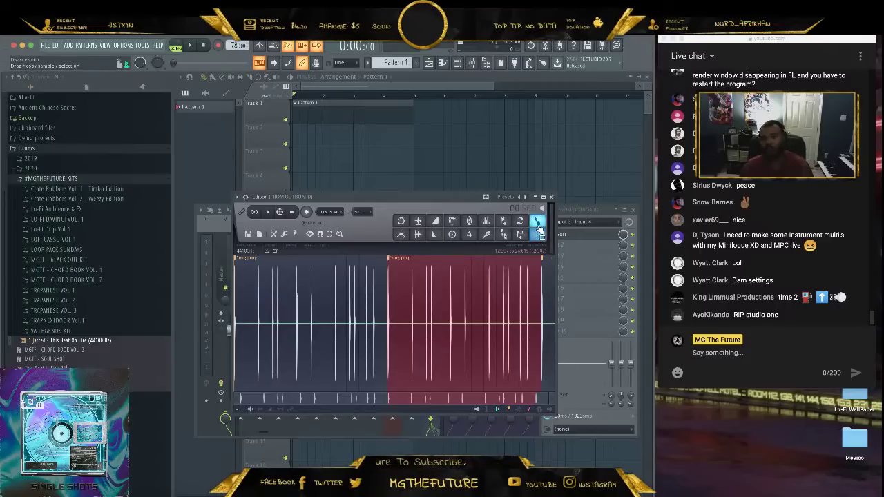
# Place the second recorded loop section at bar 1 of Track 5 in the playlist and rename its channel KICK.
pyautogui.moveTo(537, 228); pyautogui.dragTo(294, 220)
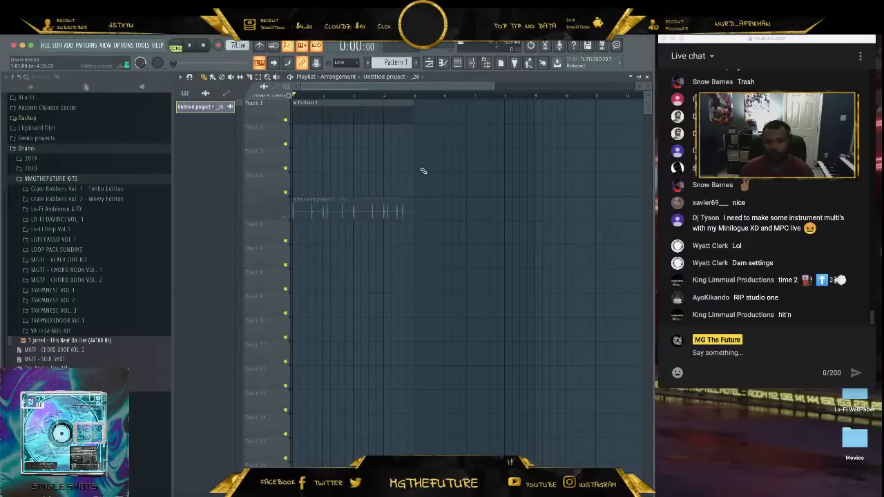
pyautogui.click(460, 64)
pyautogui.rightClick(285, 181)
pyautogui.click(328, 198)
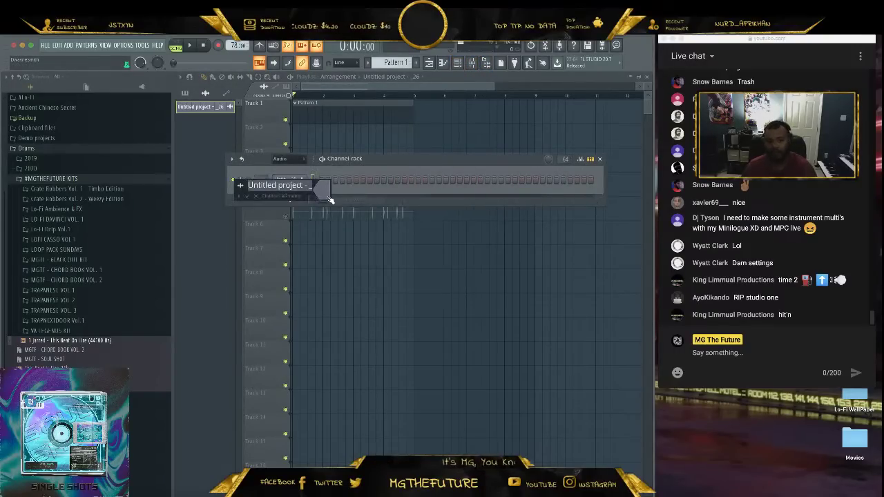
pyautogui.write('KICK')
pyautogui.press('Return')
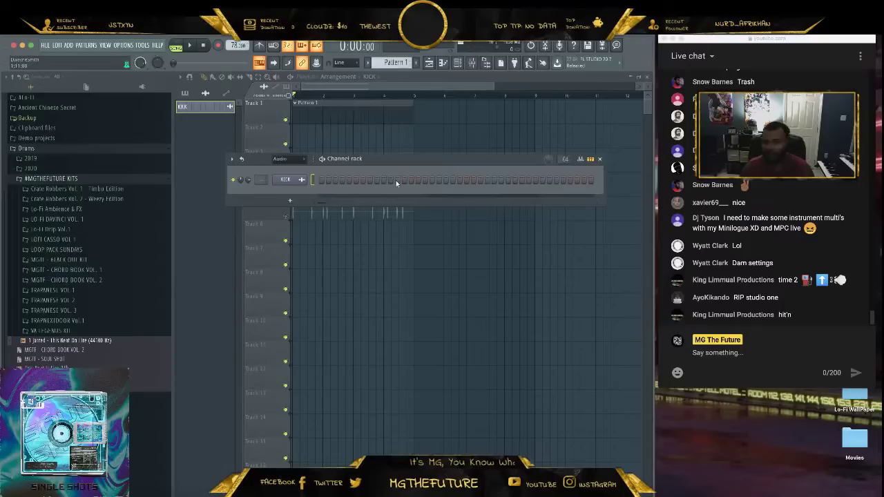
pyautogui.moveTo(411, 162); pyautogui.dragTo(408, 264)
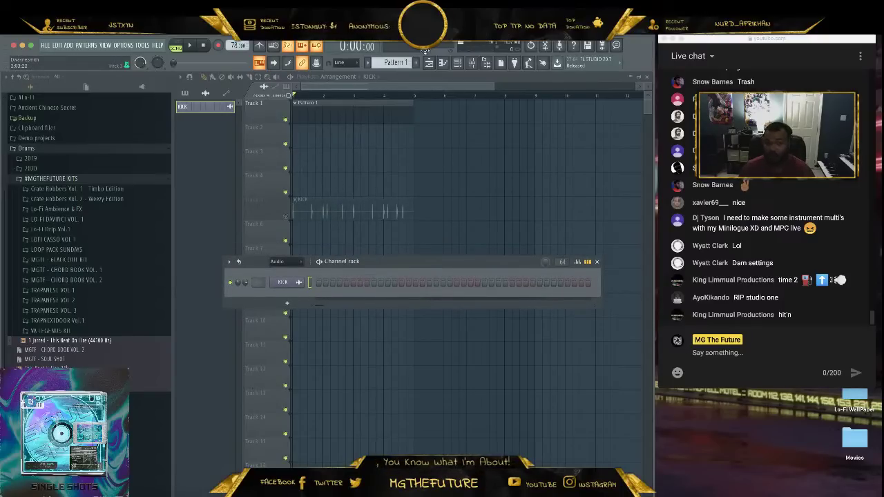
# Start a new empty sample in Edison on the FROM OUTBOARD track and record the outboard snare during song playback.
pyautogui.click(474, 62)
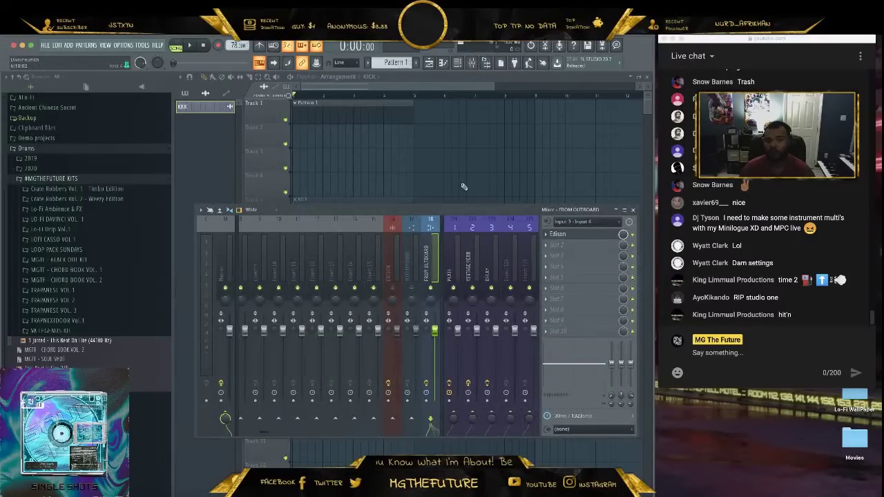
pyautogui.click(573, 236)
pyautogui.click(250, 234)
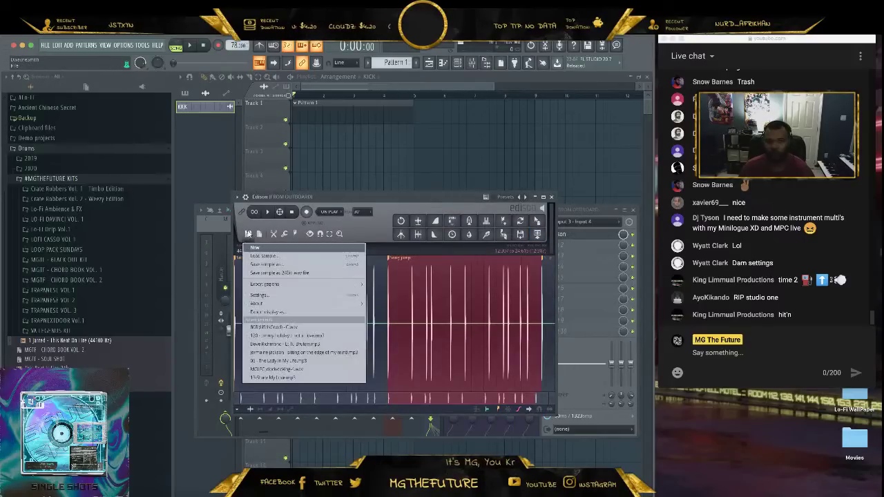
pyautogui.click(267, 248)
pyautogui.click(308, 213)
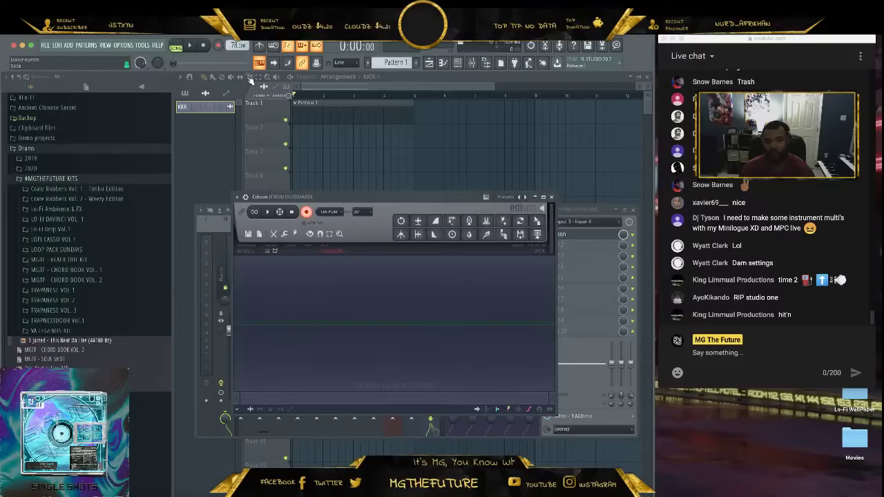
pyautogui.click(193, 46)
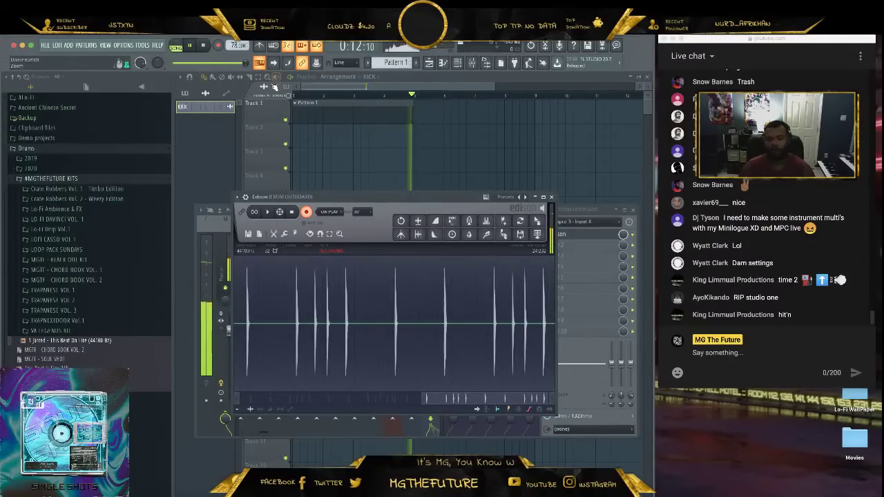
pyautogui.click(292, 211)
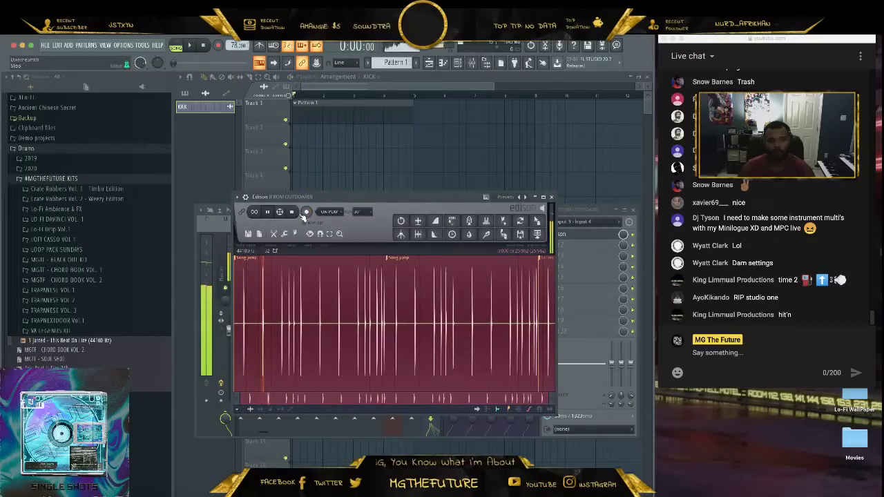
# Place the second section of the snare recording at bar 1 of Track 6 in the playlist and mute that track.
pyautogui.press('Right')
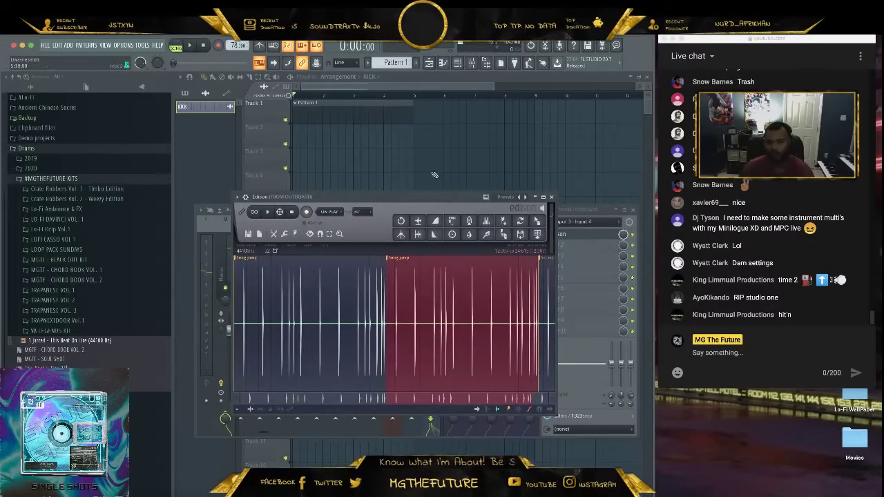
pyautogui.moveTo(537, 222); pyautogui.dragTo(287, 243)
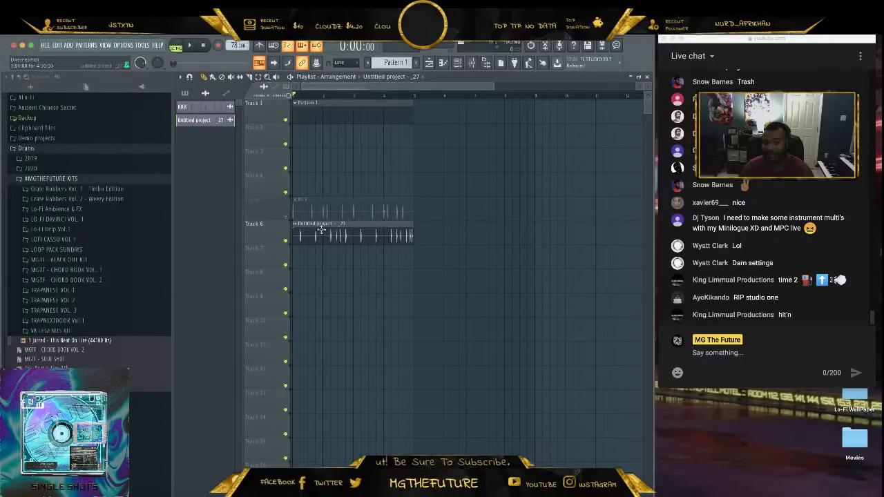
pyautogui.click(285, 241)
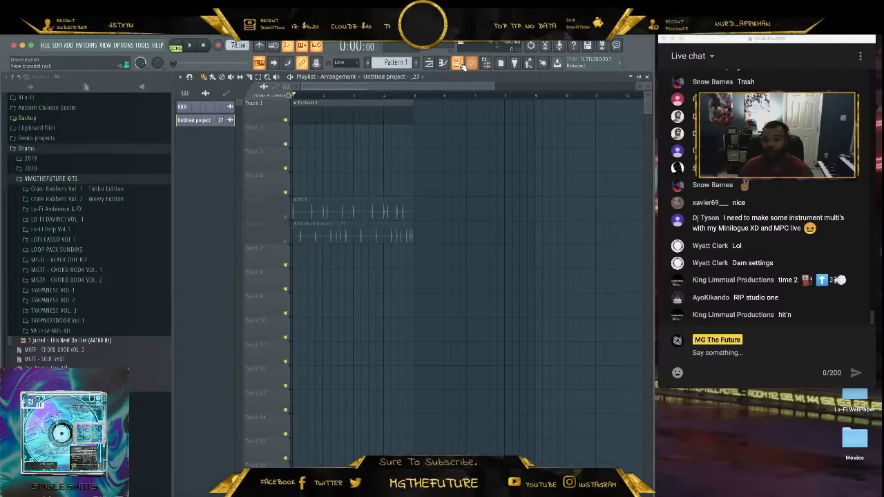
# Rename the newly recorded audio channel SNARE and close the channel rack.
pyautogui.press('F6')
pyautogui.rightClick(298, 300)
pyautogui.click(338, 316)
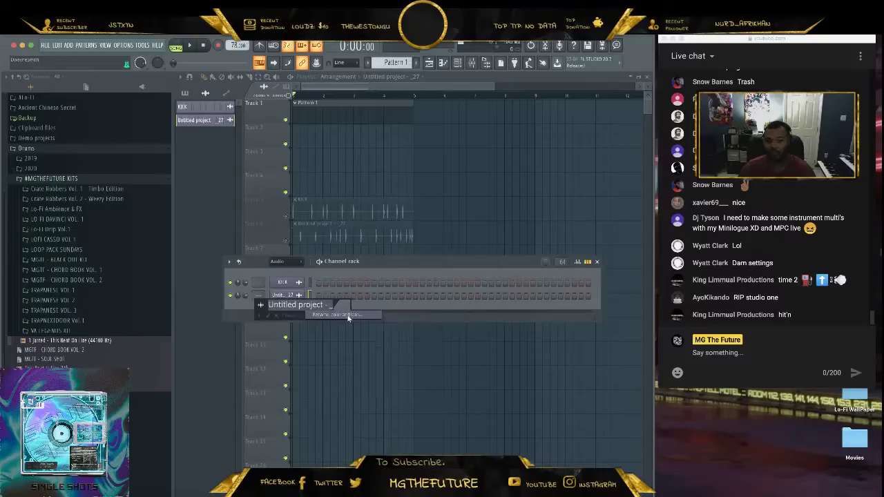
pyautogui.write('SNARE')
pyautogui.press('Return')
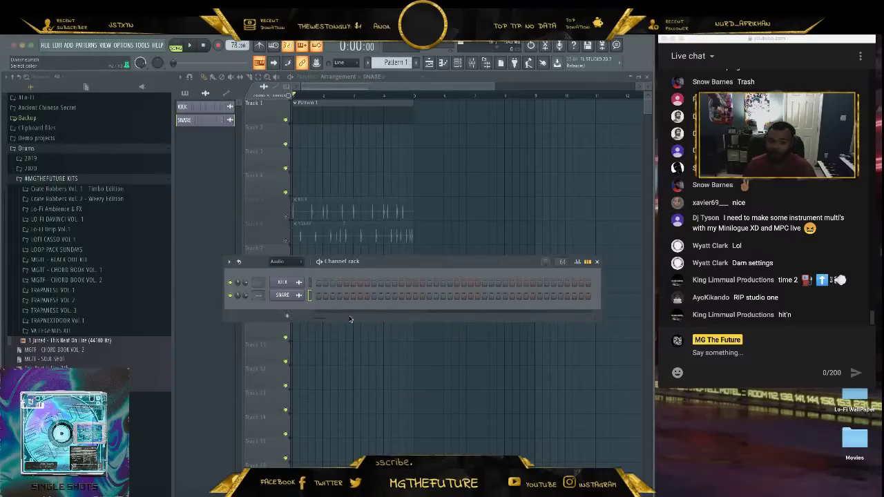
pyautogui.press('F6')
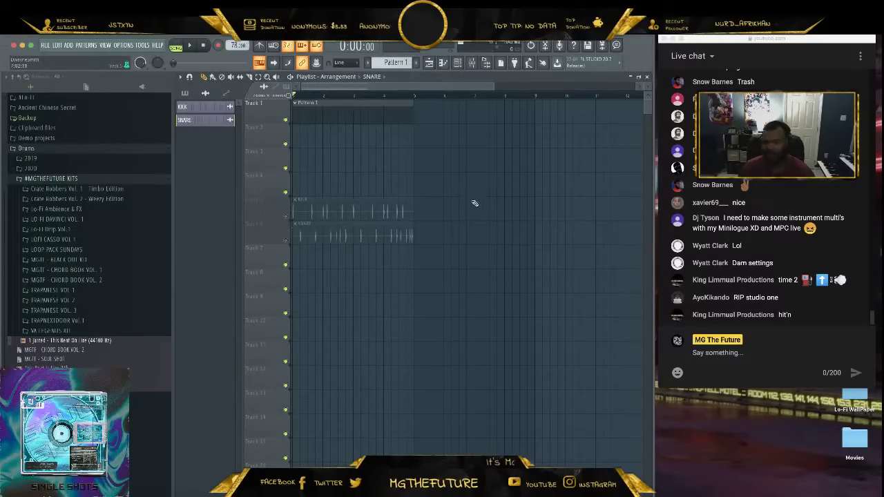
# Show the mixer and play the song briefly to check the outboard input.
pyautogui.click(472, 63)
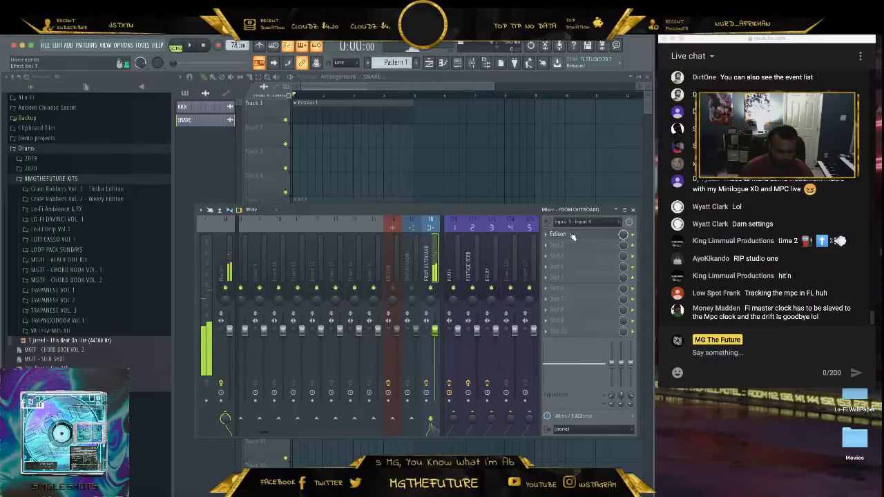
pyautogui.press('space')
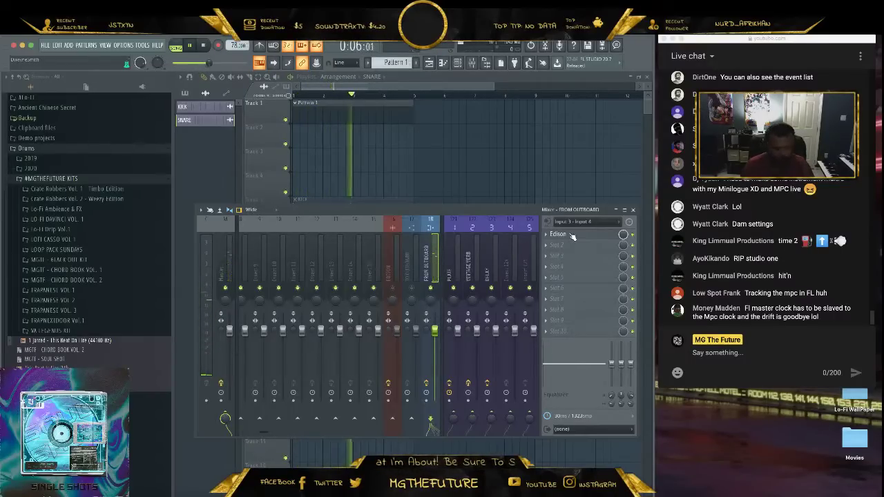
pyautogui.press('space')
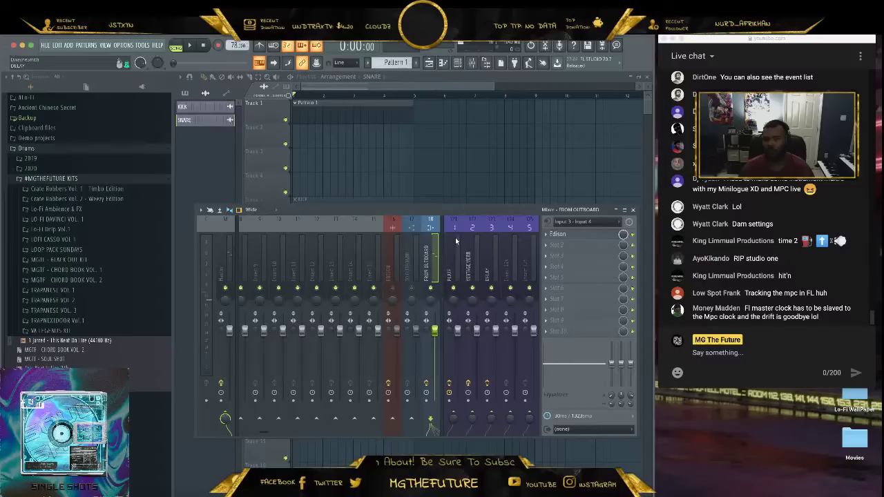
# Start a new empty sample in Edison and record the outboard hi-hat through two passes of the song loop.
pyautogui.click(558, 234)
pyautogui.click(248, 234)
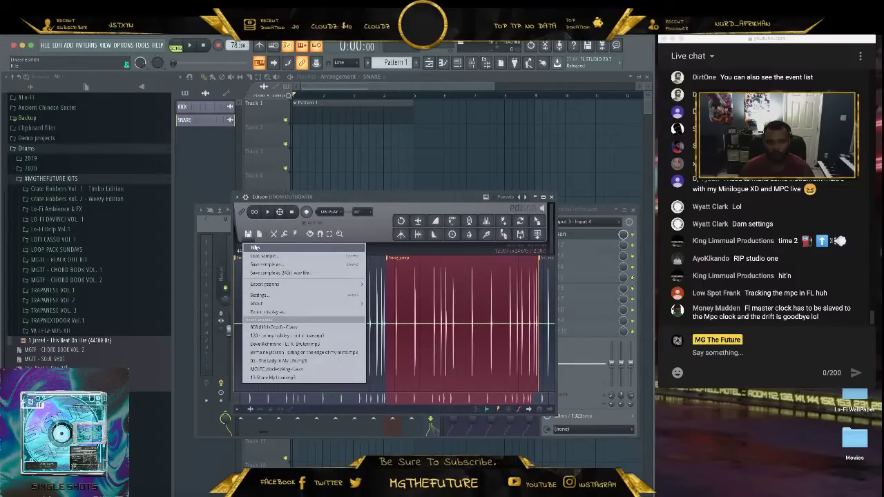
pyautogui.click(255, 247)
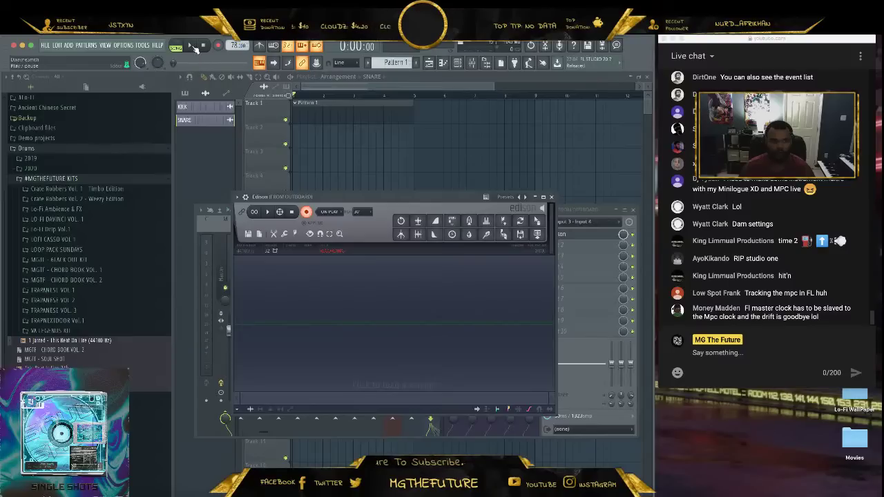
pyautogui.click(193, 46)
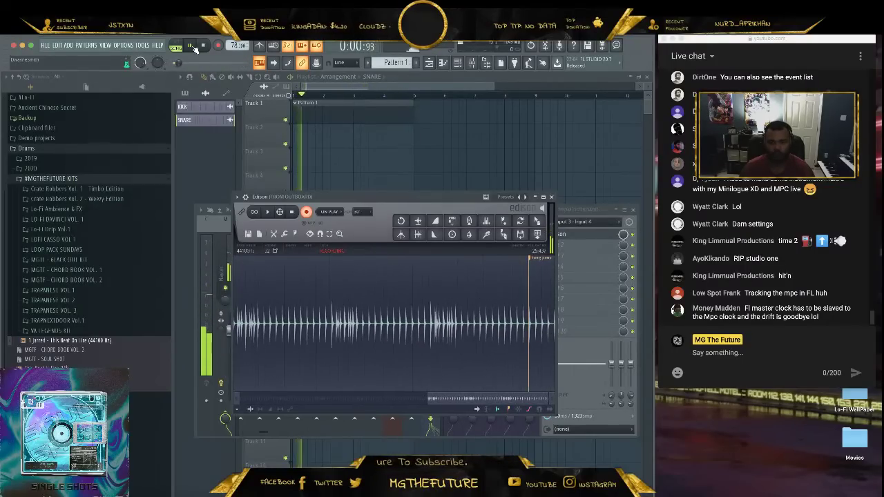
pyautogui.click(204, 46)
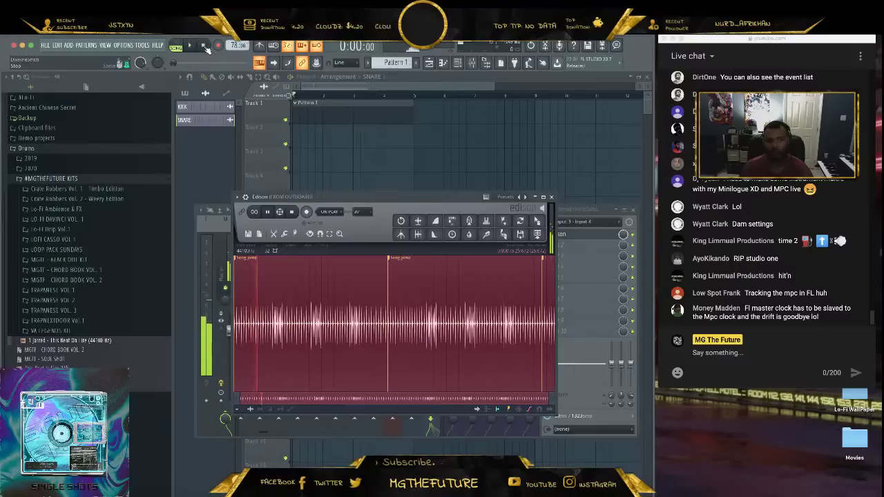
pyautogui.click(293, 212)
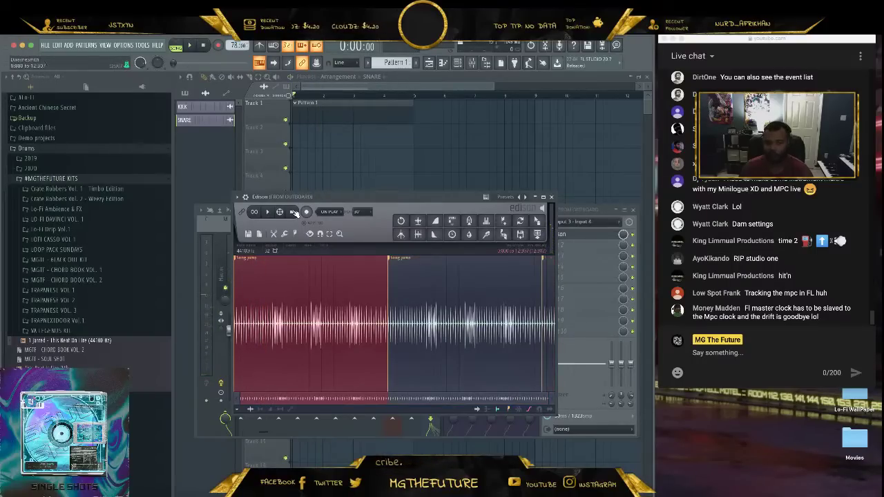
# Place the first section of the hi-hat recording at bar 1 of Track 7 and rename its channel HH.
pyautogui.moveTo(504, 234); pyautogui.dragTo(329, 249)
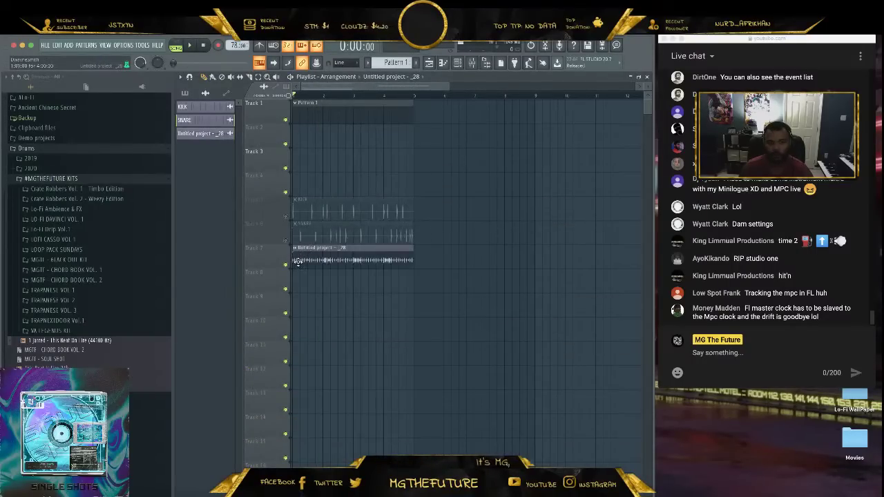
pyautogui.click(459, 63)
pyautogui.rightClick(285, 314)
pyautogui.click(344, 328)
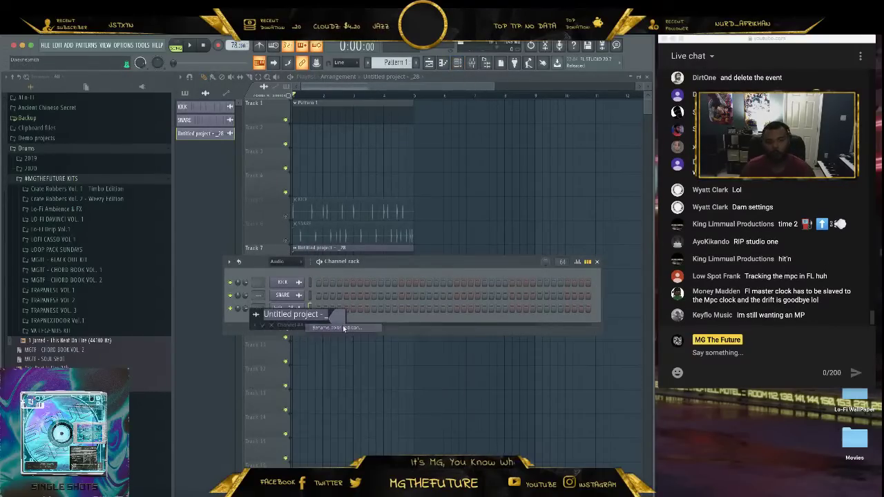
pyautogui.write('HH')
pyautogui.press('Return')
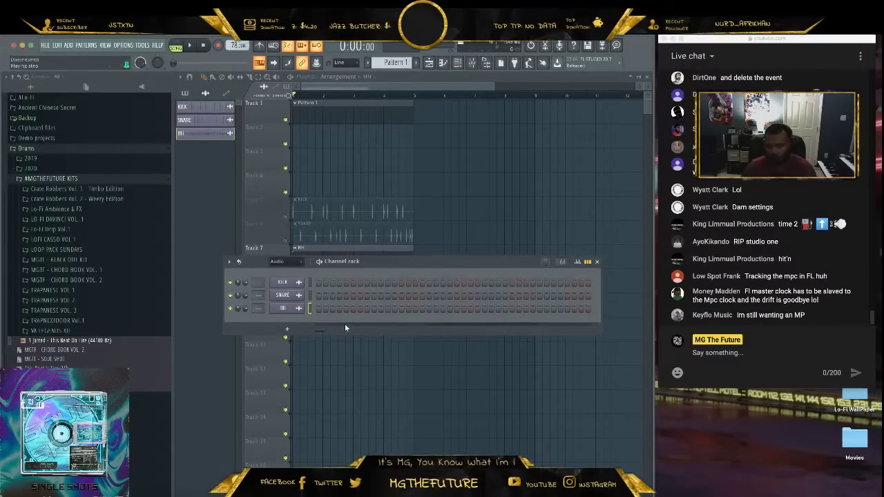
# Mute Track 7 in the playlist and bring up the channel rack.
pyautogui.click(322, 254)
pyautogui.click(286, 266)
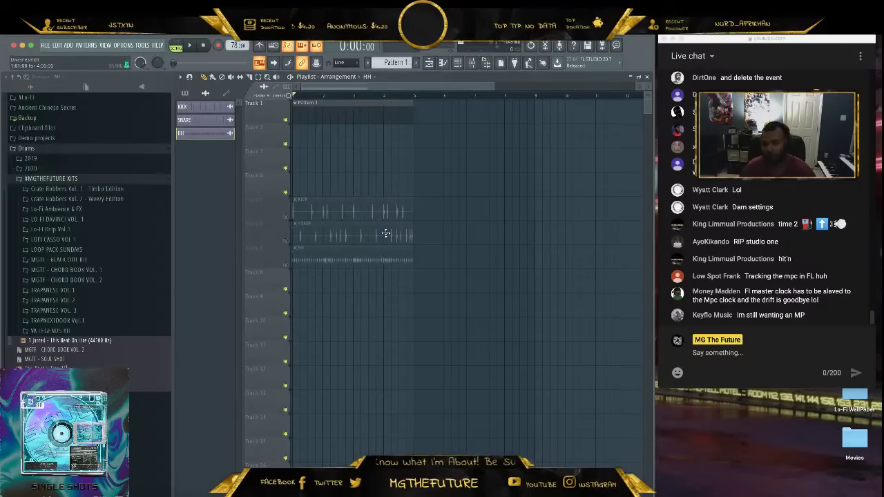
pyautogui.click(459, 64)
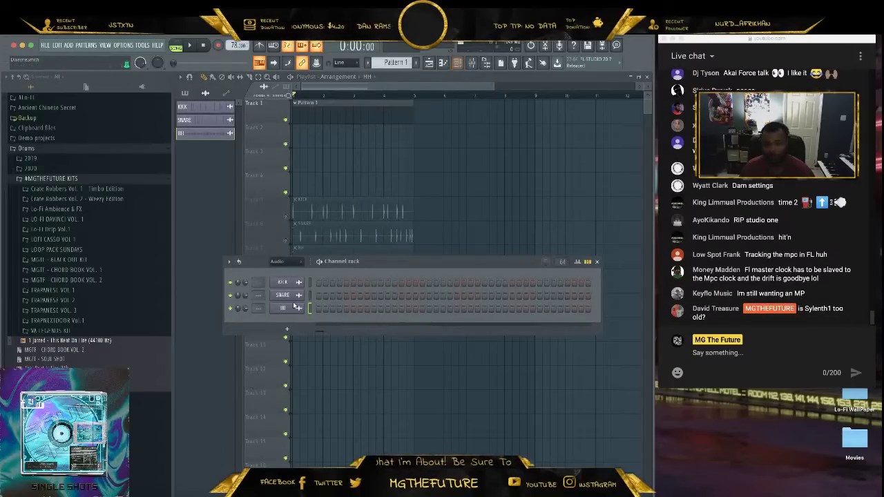
# Start a new empty sample in Edison on the FROM OUTBOARD mixer track and record the outboard percussion through two passes of the song loop.
pyautogui.click(483, 187)
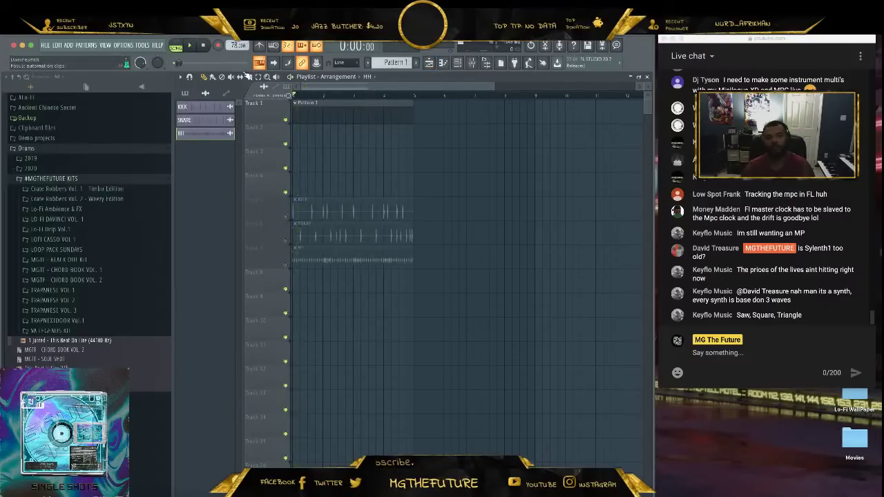
pyautogui.click(475, 65)
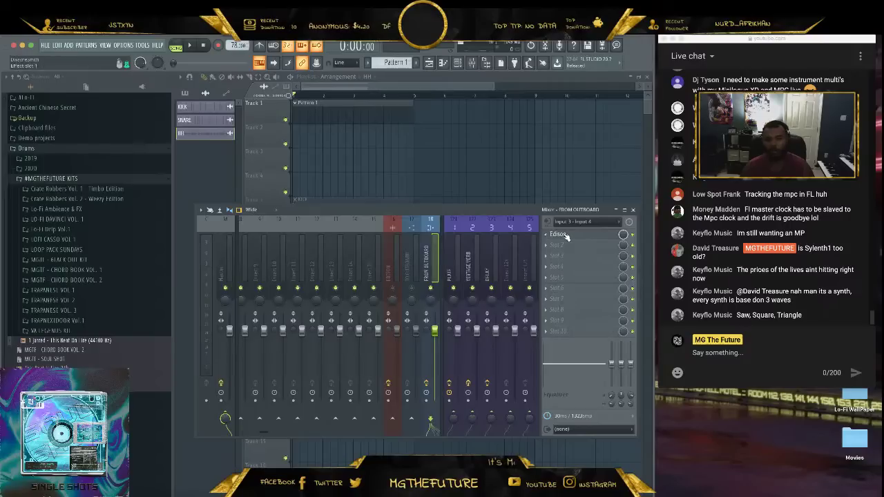
pyautogui.click(564, 236)
pyautogui.click(250, 234)
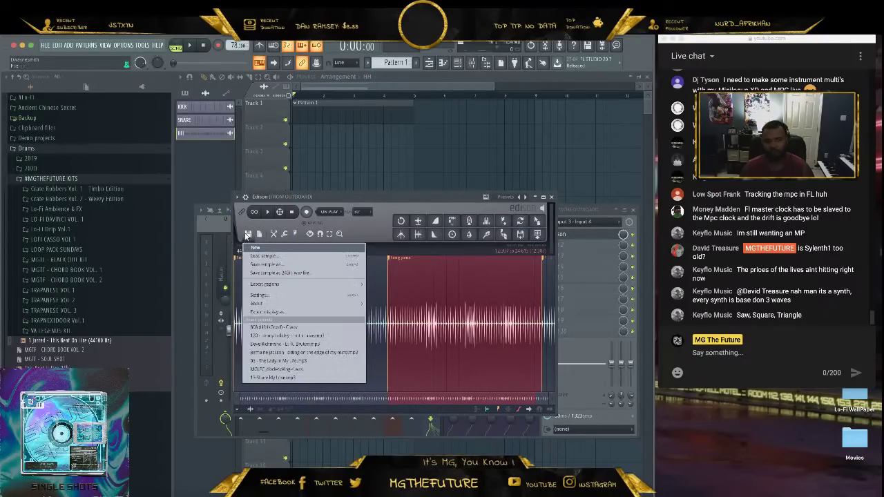
pyautogui.click(249, 248)
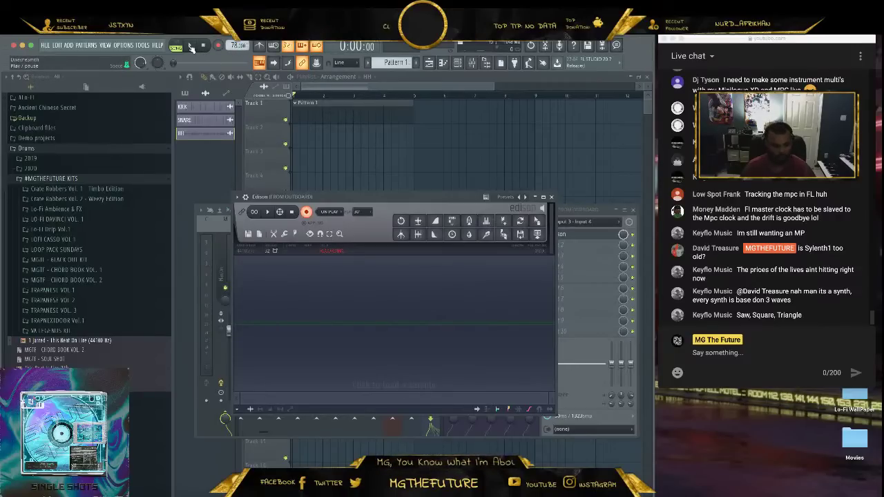
pyautogui.click(190, 47)
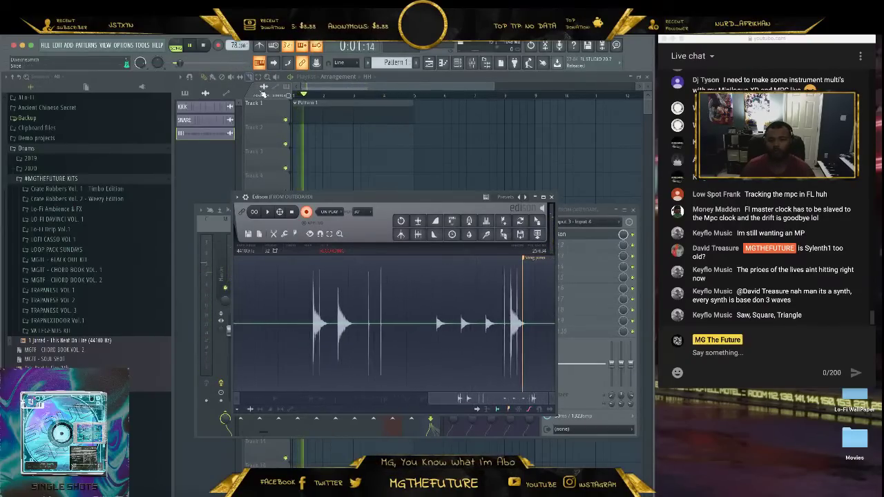
pyautogui.press('space')
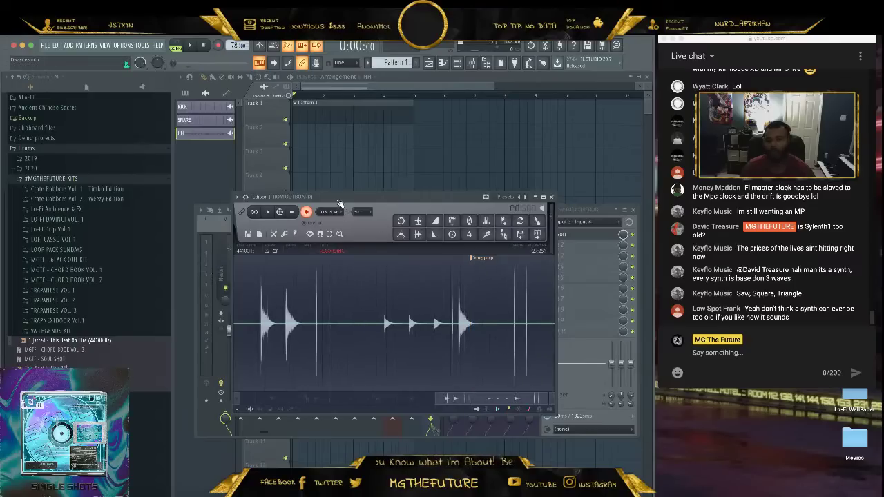
pyautogui.click(292, 212)
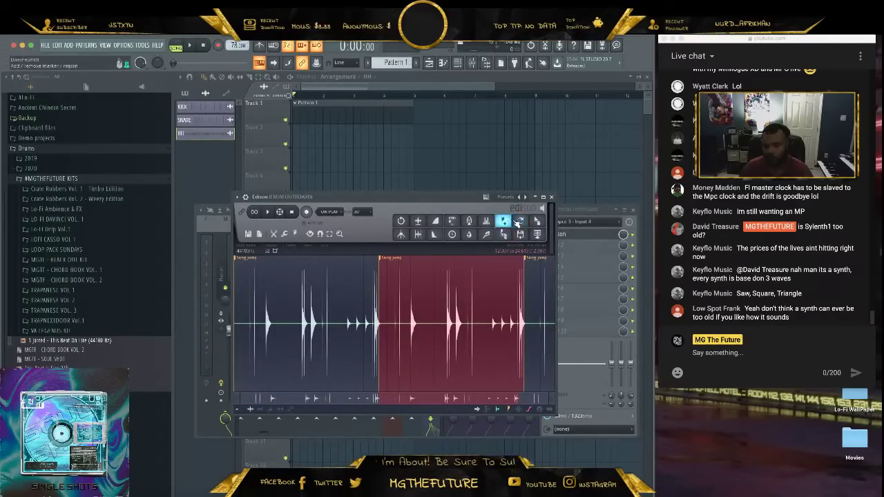
# Place the second-pass section of the percussion recording at bar 1 of Track 8 and rename its channel PERCS.
pyautogui.moveTo(537, 221); pyautogui.dragTo(318, 280)
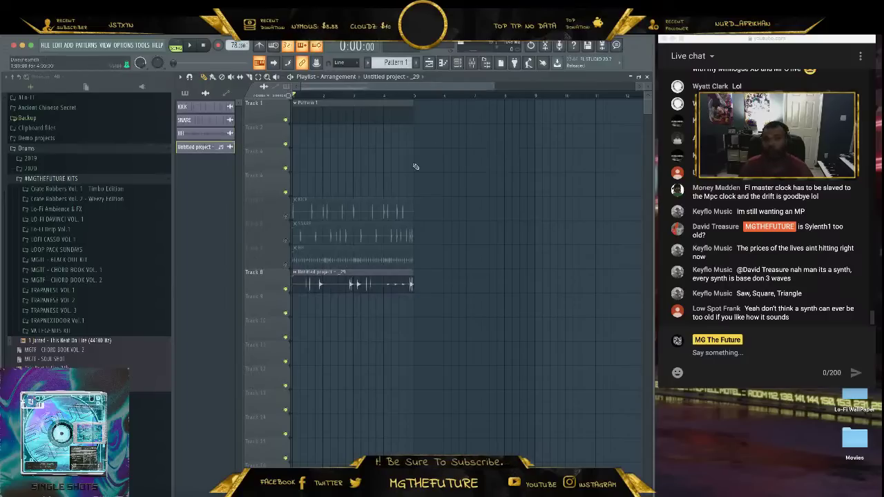
pyautogui.click(463, 64)
pyautogui.rightClick(289, 317)
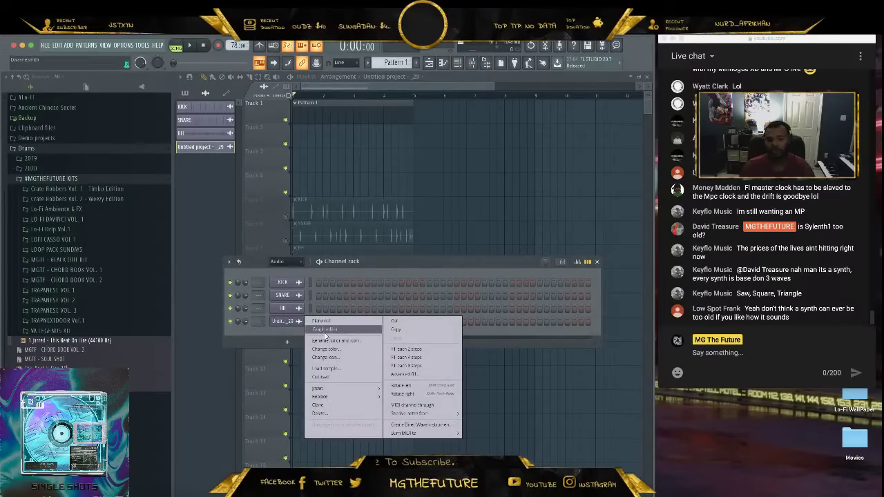
pyautogui.click(330, 343)
pyautogui.write('PERCS')
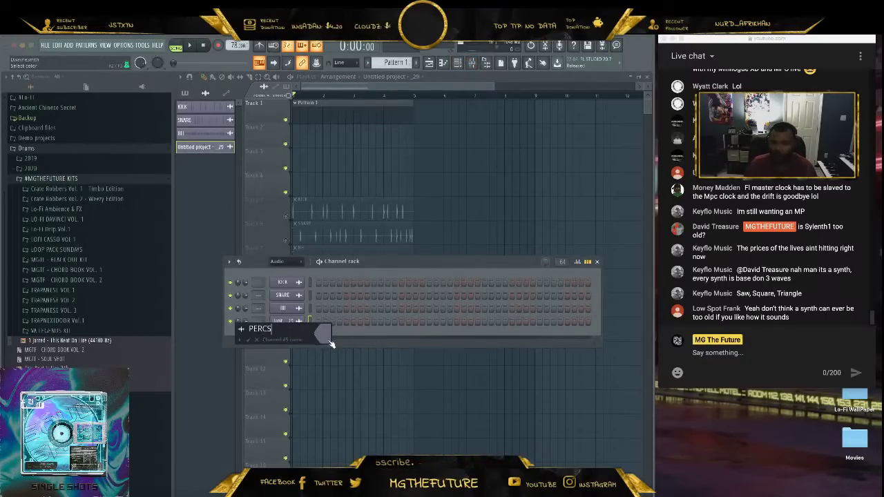
pyautogui.press('Return')
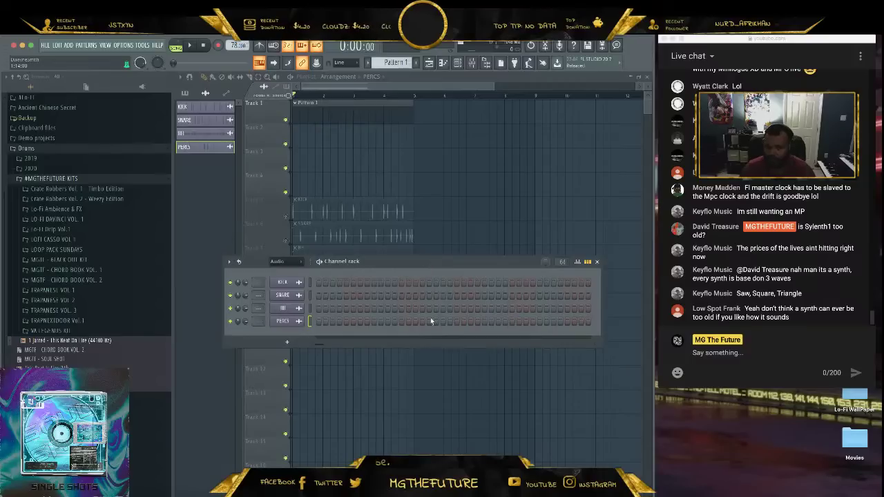
# Mute Track 1 in the playlist and leave the recorded drum parts on Tracks 5 to 8 unmuted.
pyautogui.moveTo(439, 261); pyautogui.dragTo(434, 332)
pyautogui.click(335, 294)
pyautogui.click(287, 290)
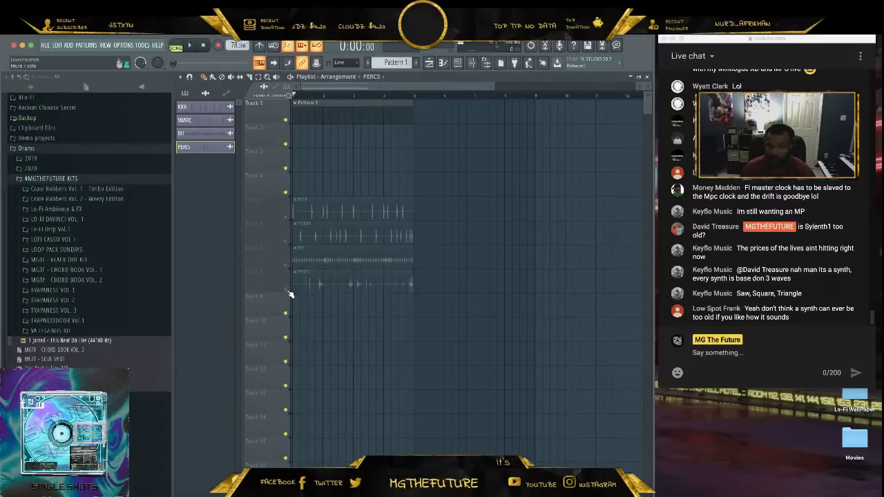
pyautogui.click(289, 122)
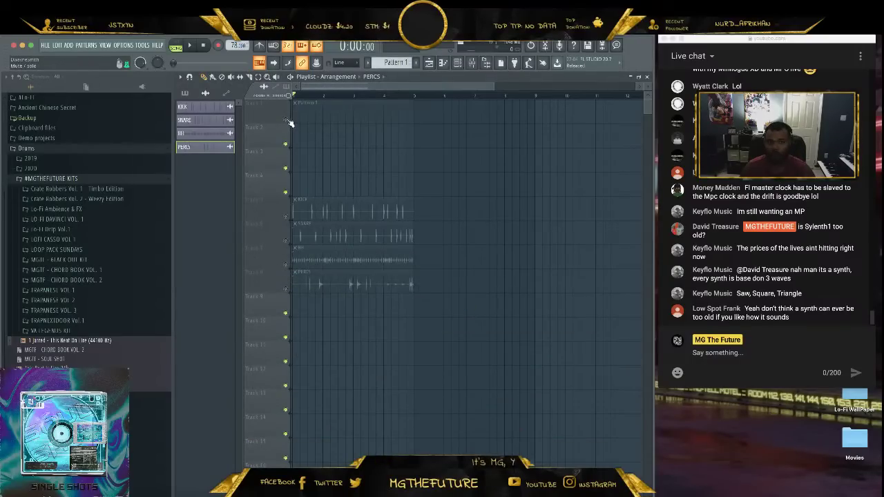
pyautogui.click(286, 216)
pyautogui.click(286, 240)
pyautogui.click(285, 264)
pyautogui.click(286, 289)
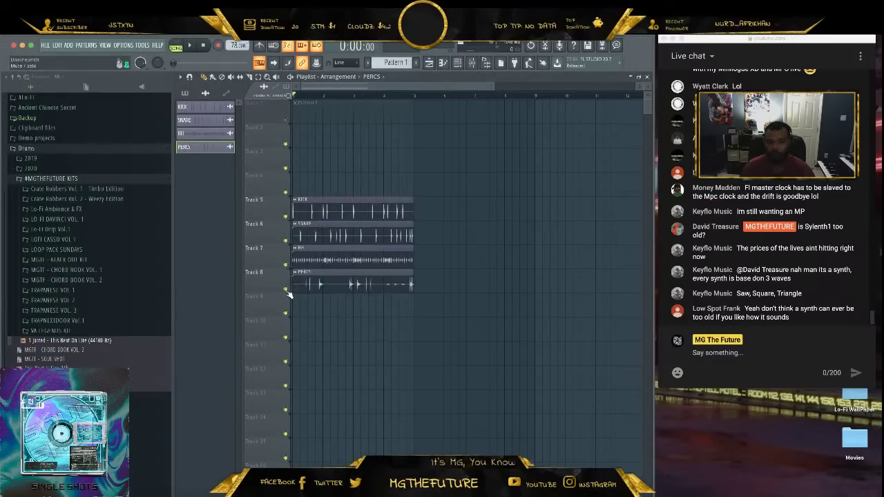
# Set the audio input of the FROM OUTBOARD mixer track to (none) and close the mixer.
pyautogui.click(471, 63)
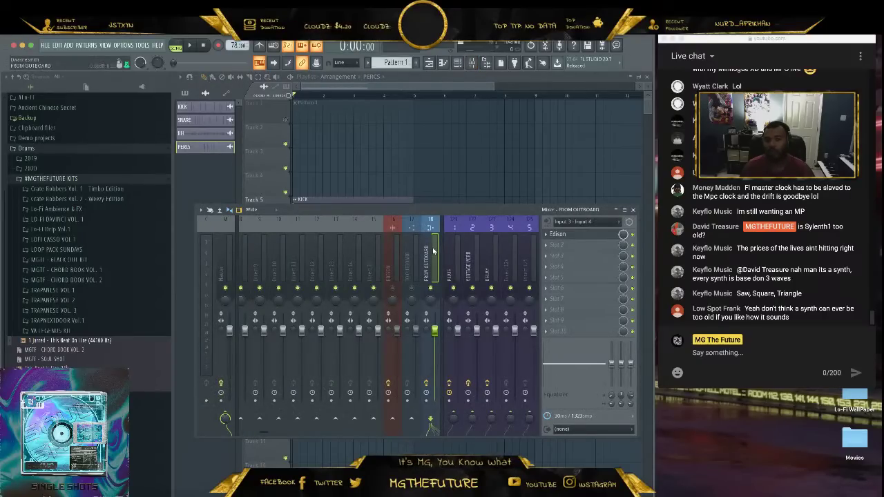
pyautogui.click(572, 226)
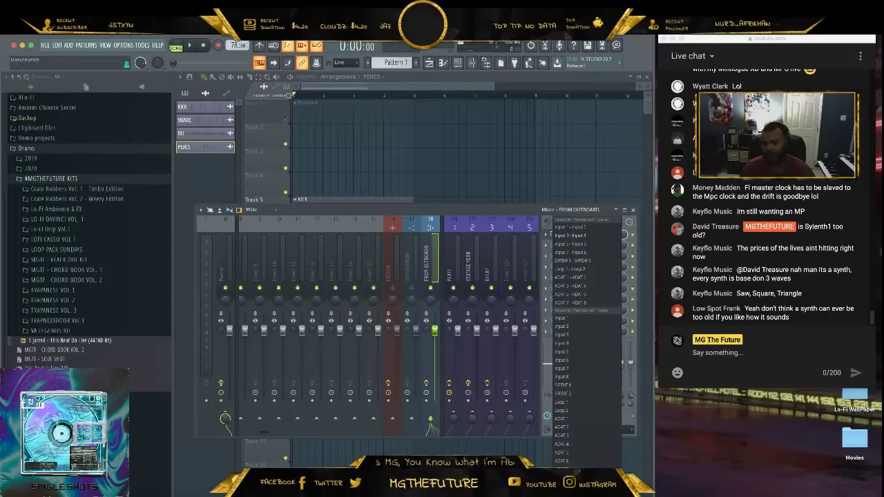
pyautogui.click(556, 467)
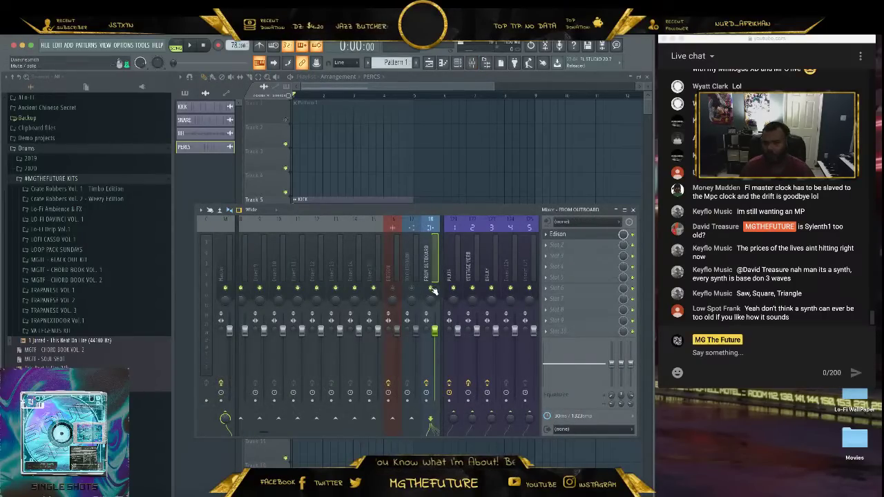
pyautogui.click(634, 210)
# Play the song while toggling the mutes on Tracks 7 and 8 to compare the recorded parts, ending with both unmuted.
pyautogui.press('space')
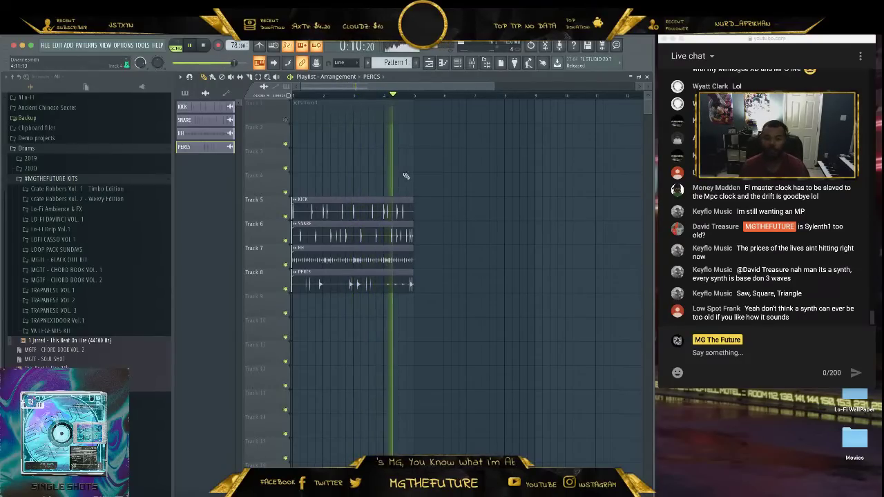
pyautogui.click(286, 265)
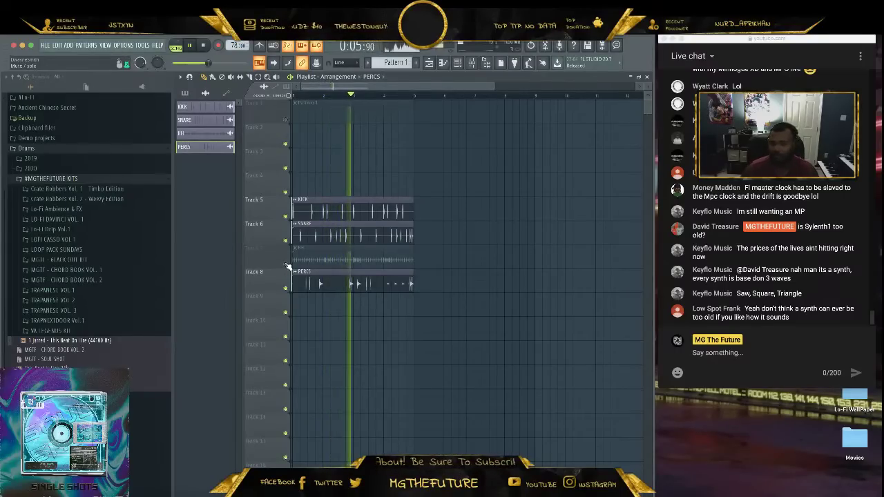
pyautogui.click(286, 264)
pyautogui.click(285, 282)
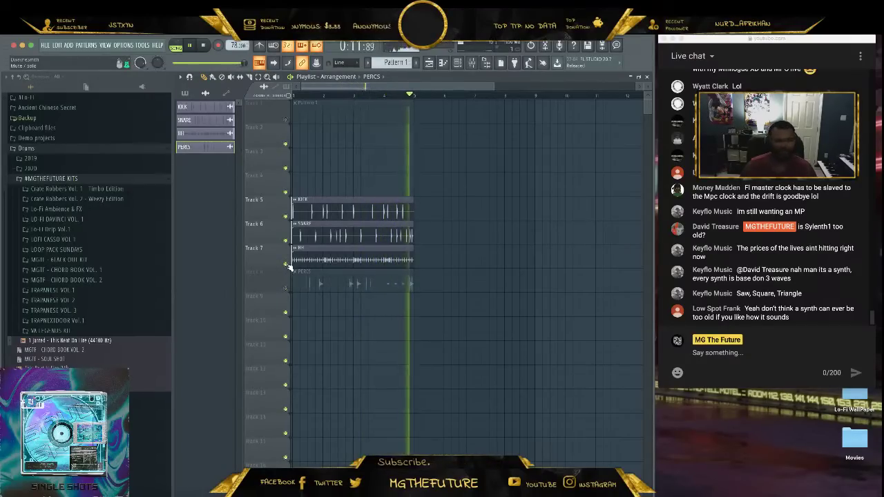
pyautogui.click(286, 265)
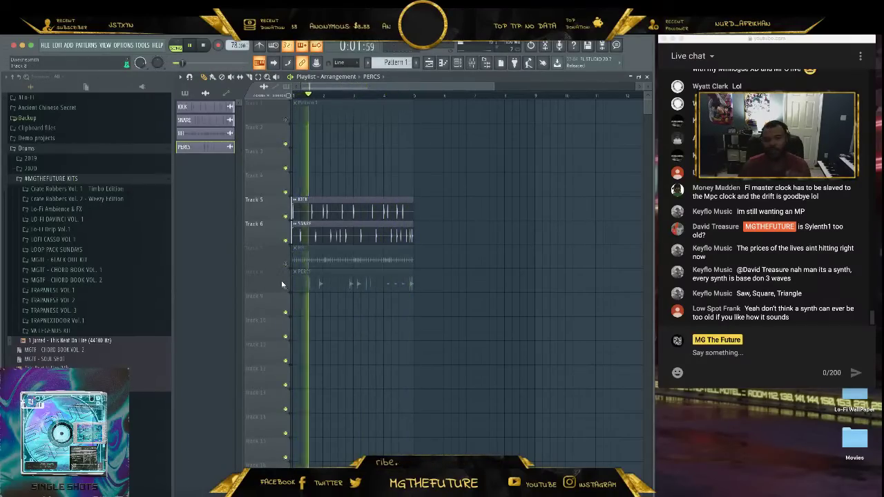
pyautogui.press('space')
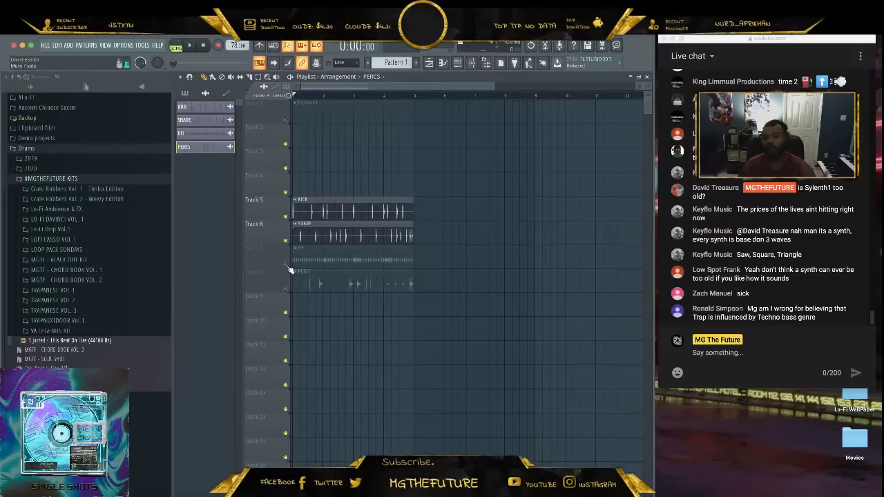
pyautogui.click(287, 265)
pyautogui.click(287, 289)
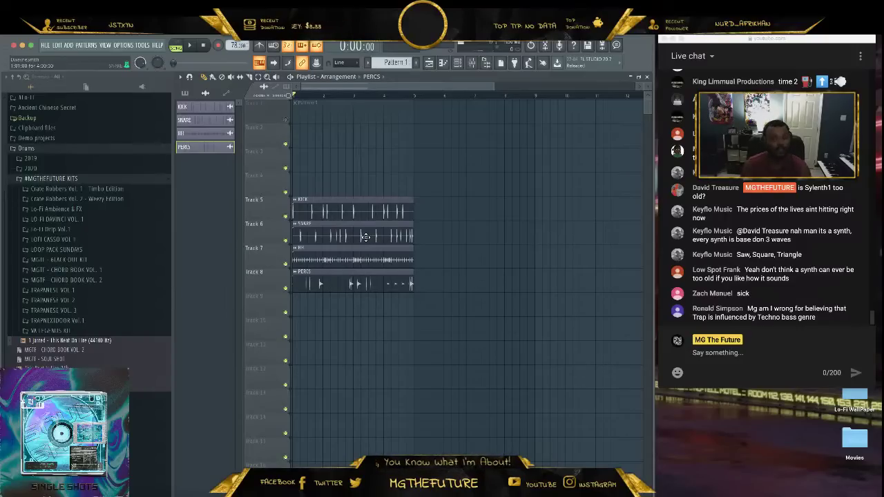
# Link the selected KICK, SNARE, HH and PERCS channels to consecutive mixer tracks starting at Insert 1, and return to the stopped playlist.
pyautogui.press('space')
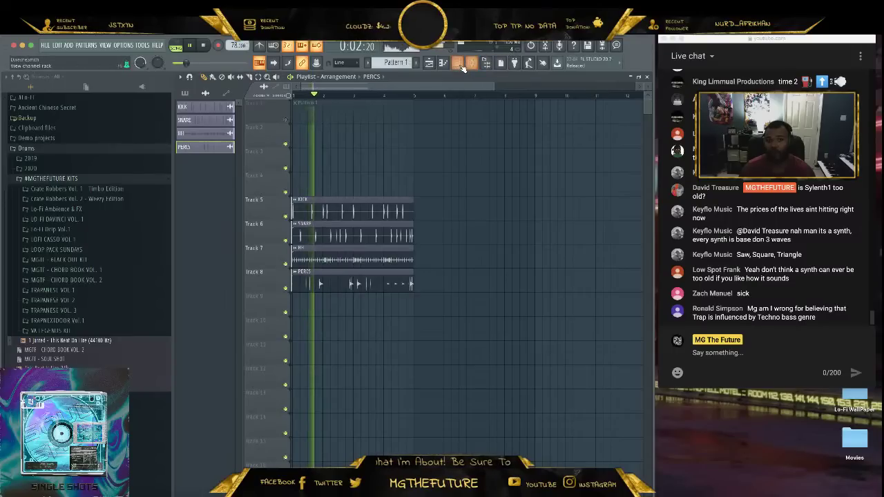
pyautogui.click(459, 63)
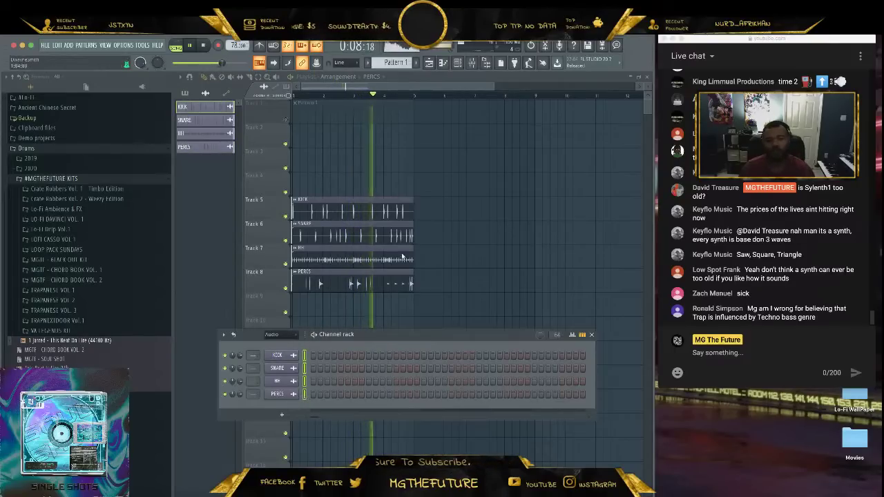
pyautogui.click(473, 63)
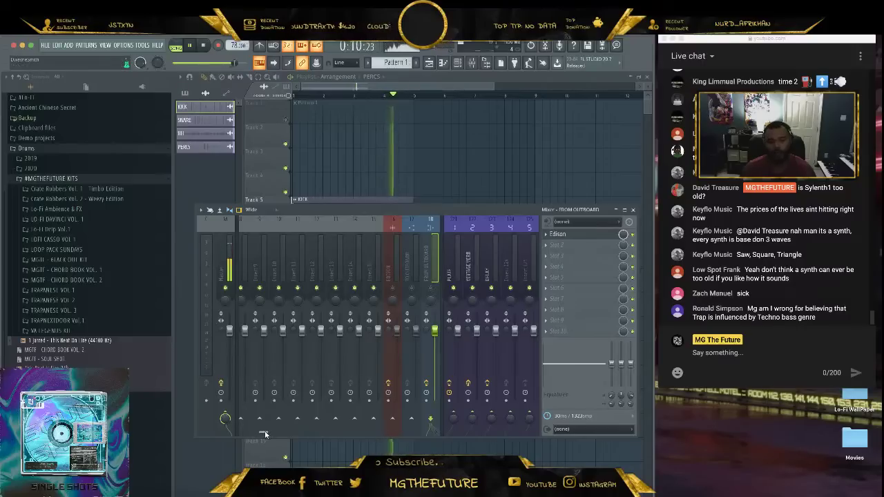
pyautogui.moveTo(264, 432); pyautogui.dragTo(247, 430)
pyautogui.rightClick(253, 270)
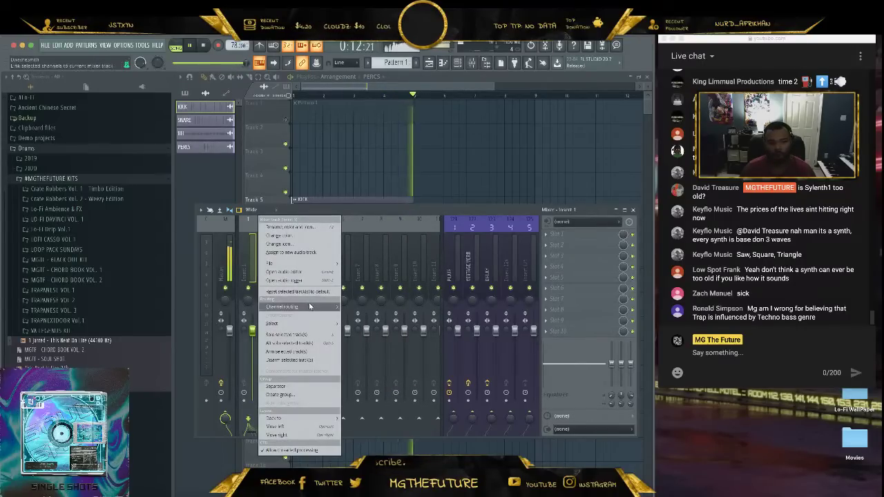
pyautogui.moveTo(304, 307)
pyautogui.click(363, 315)
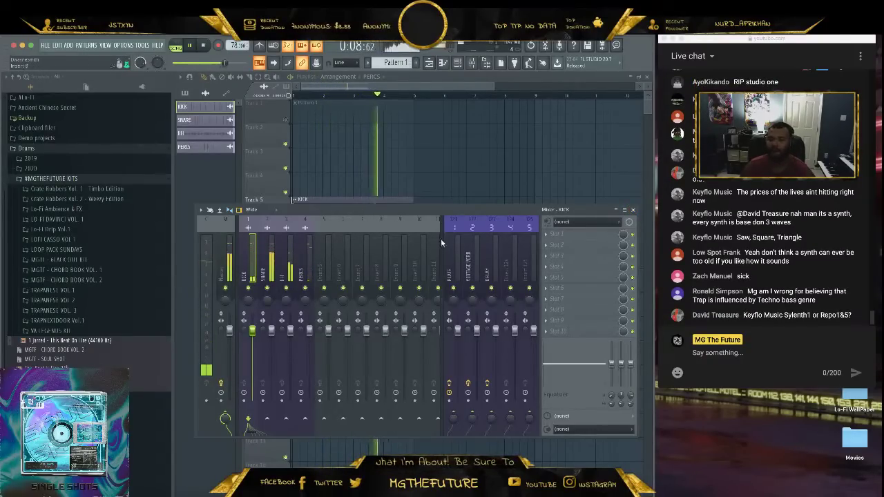
pyautogui.press('F9')
pyautogui.press('F6')
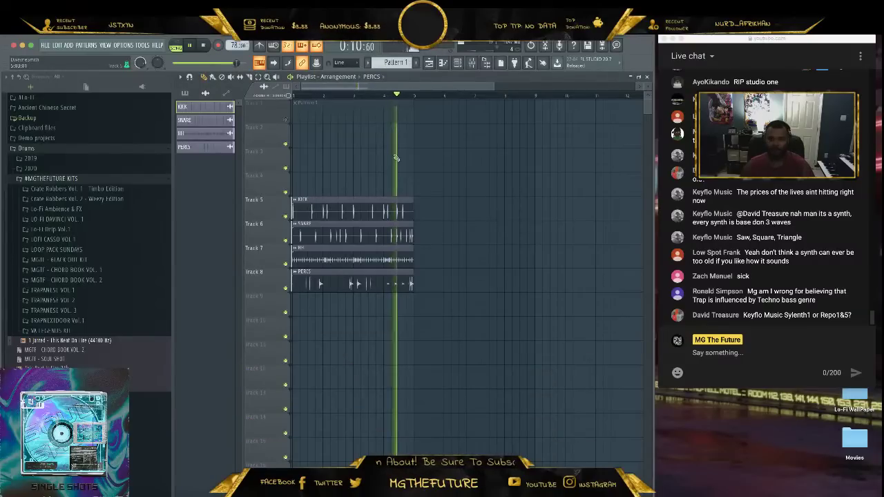
pyautogui.press('space')
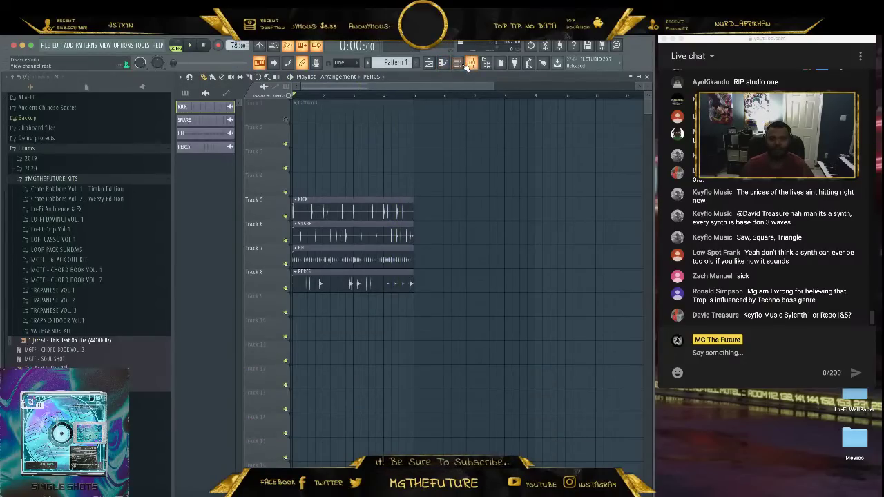
# Filter the channel rack to Unsorted, insert a Scaler 2 channel, try a few notes in it and close its window.
pyautogui.click(457, 63)
pyautogui.click(293, 336)
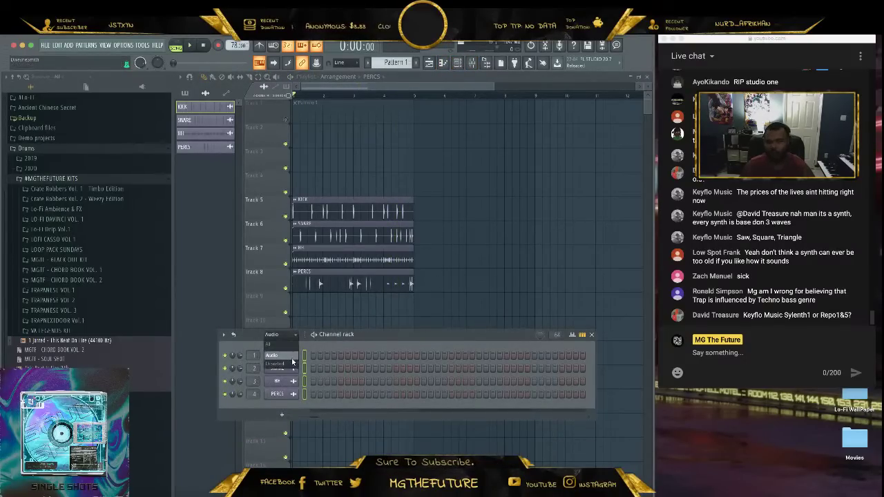
pyautogui.click(291, 364)
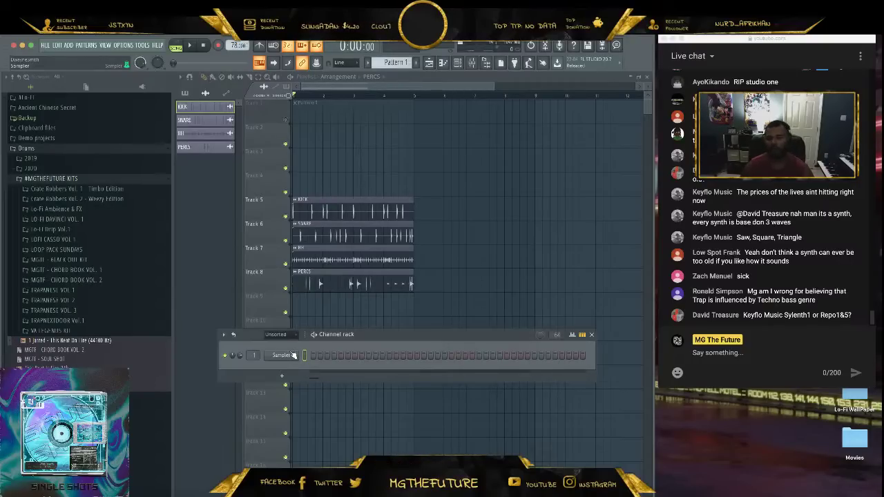
pyautogui.rightClick(293, 355)
pyautogui.moveTo(349, 422)
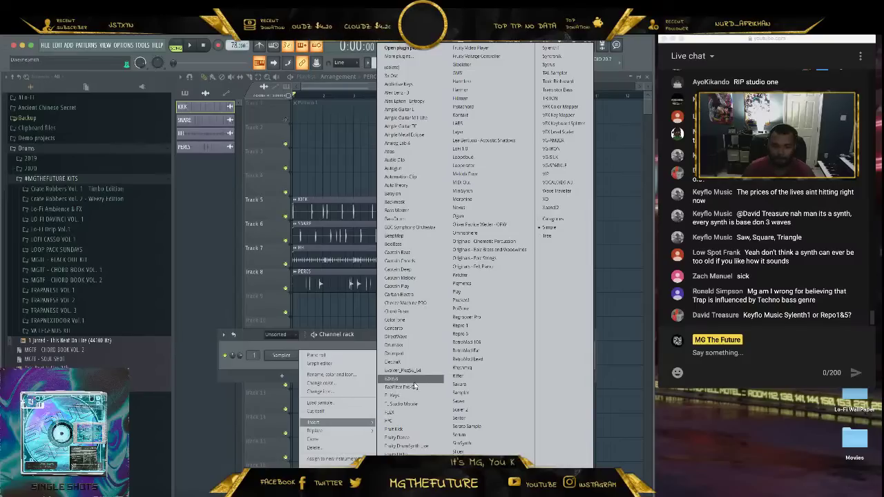
pyautogui.click(474, 409)
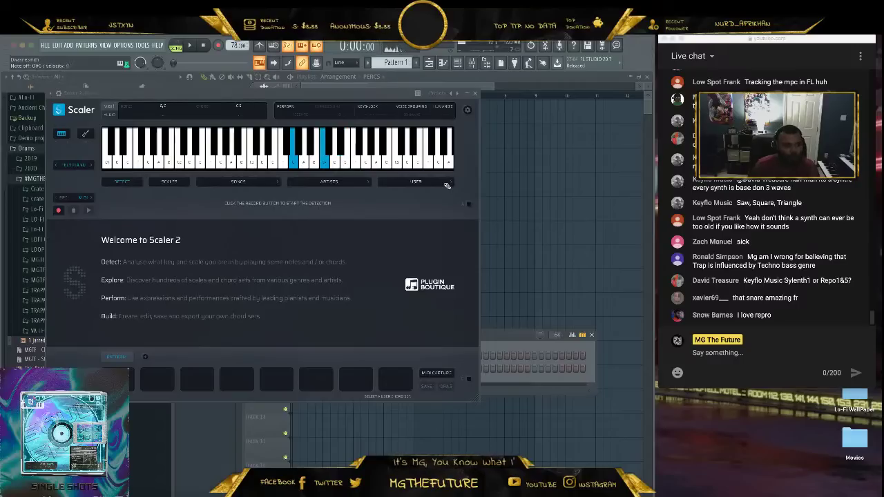
pyautogui.click(475, 93)
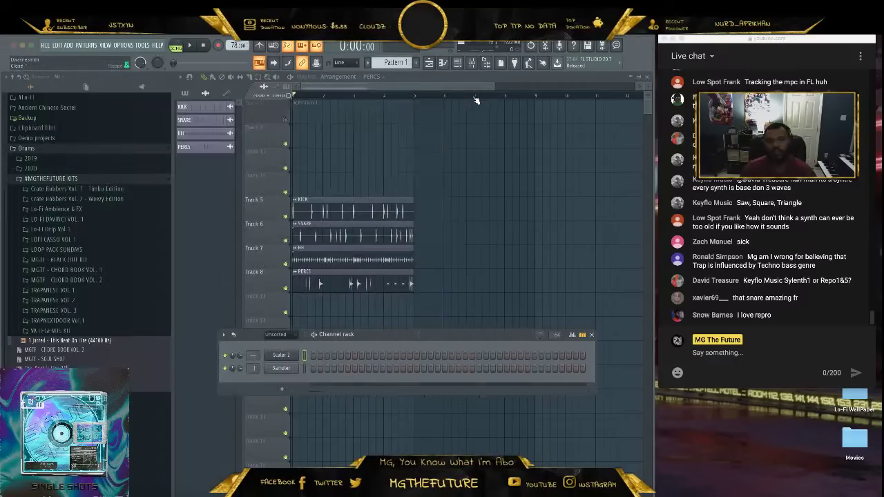
# Insert a Sylenth1 channel above Scaler 2 and set the plugin's interface size to 125%.
pyautogui.rightClick(279, 355)
pyautogui.moveTo(345, 413)
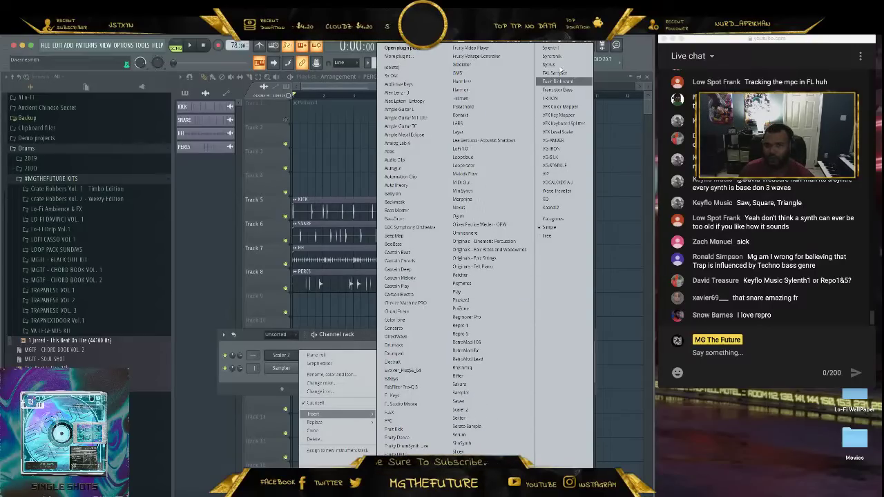
pyautogui.click(548, 50)
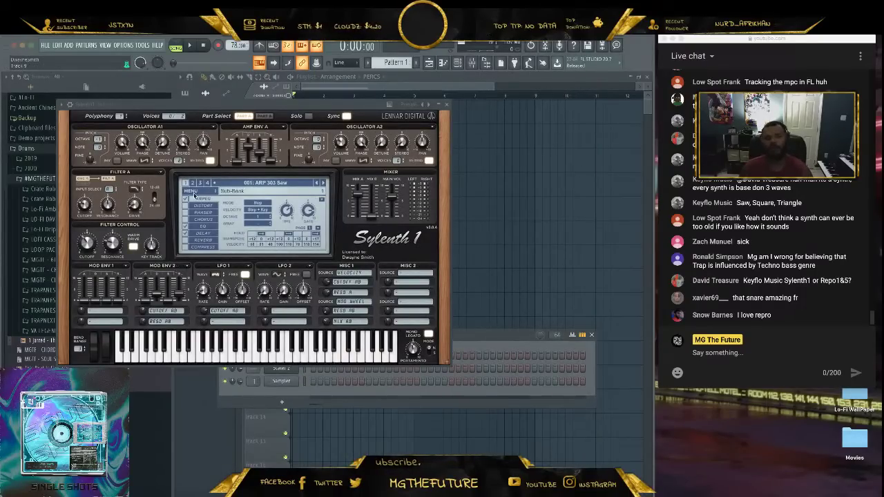
pyautogui.click(193, 195)
pyautogui.moveTo(210, 227)
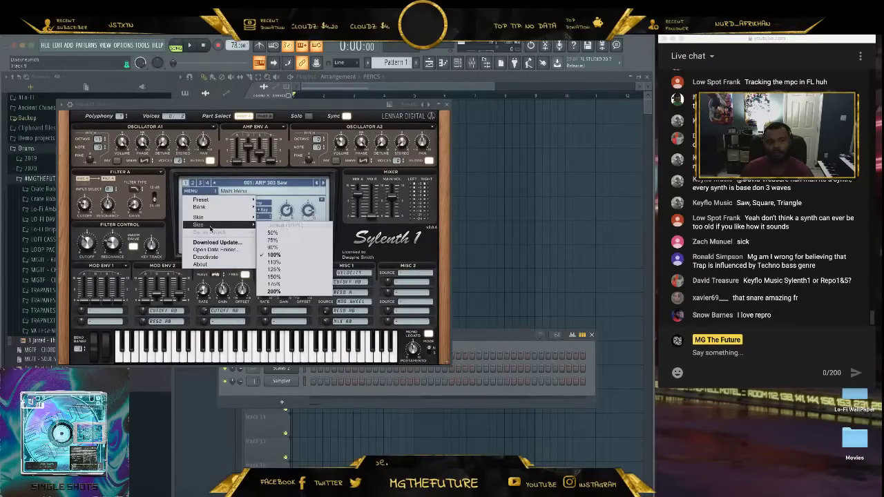
pyautogui.click(290, 263)
pyautogui.click(347, 255)
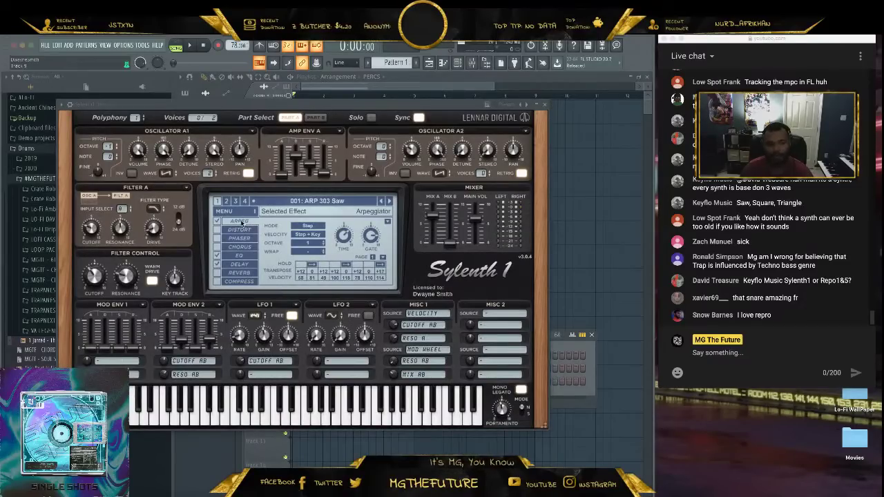
# Change the Sylenth1 skin to Kautschuck.
pyautogui.click(225, 210)
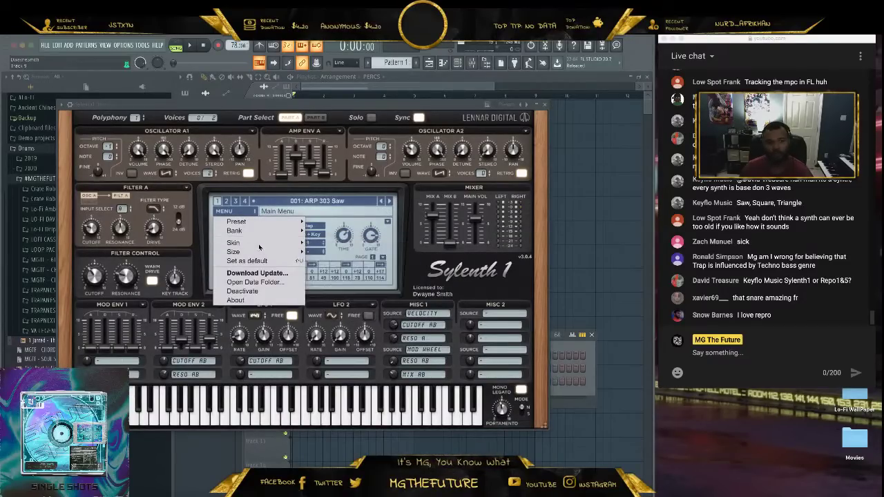
pyautogui.moveTo(262, 243)
pyautogui.click(337, 280)
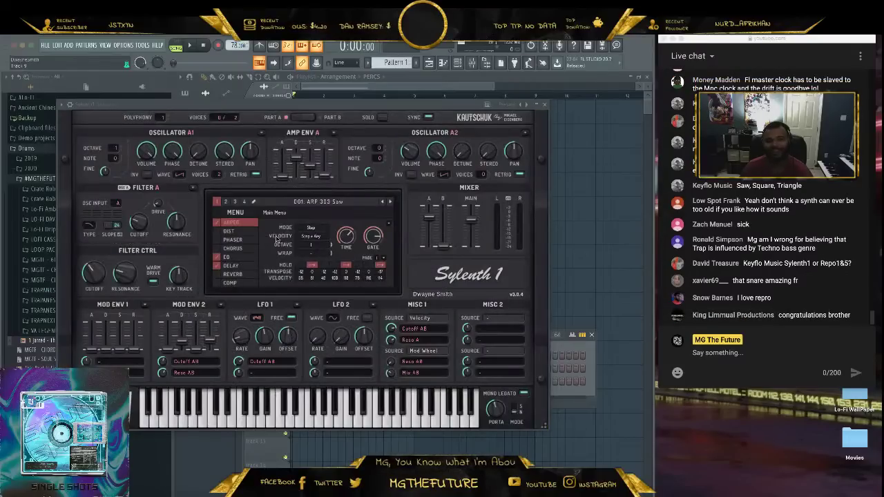
# Load the Echo Sound Works Genesis soundbank from the factory ESW Banks into Sylenth1.
pyautogui.click(232, 213)
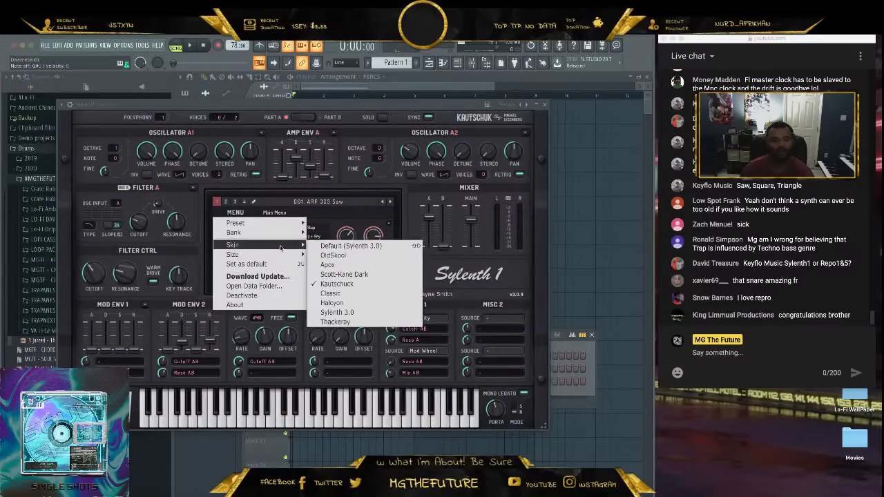
pyautogui.moveTo(269, 236)
pyautogui.moveTo(349, 236)
pyautogui.moveTo(432, 265)
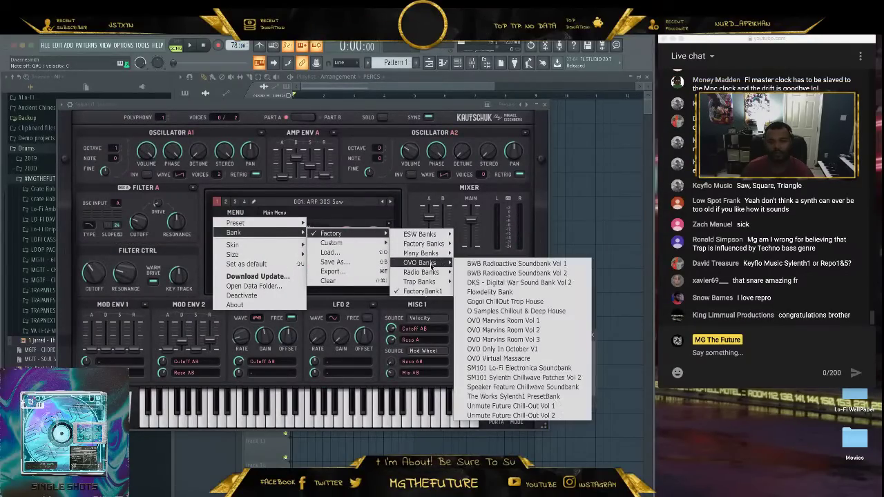
pyautogui.moveTo(428, 234)
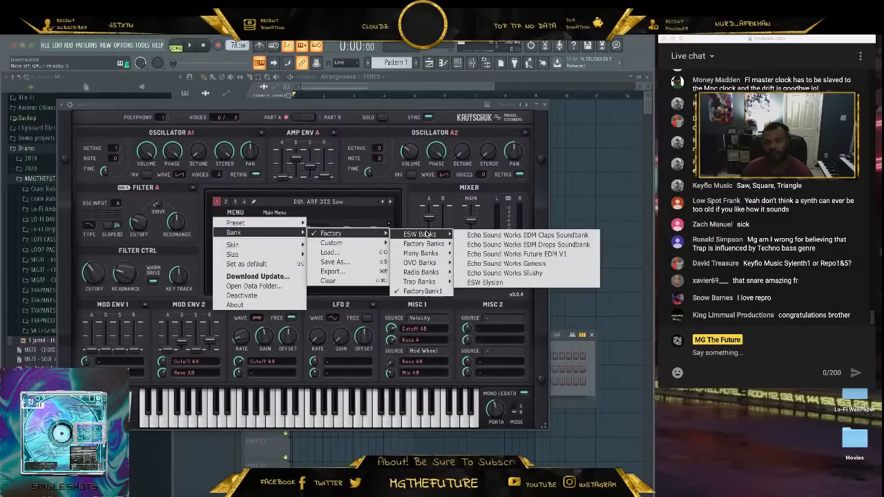
pyautogui.click(537, 266)
# Audition the Sylenth1 presets up to ARP Trap Wave and close the plugin window.
pyautogui.click(390, 201)
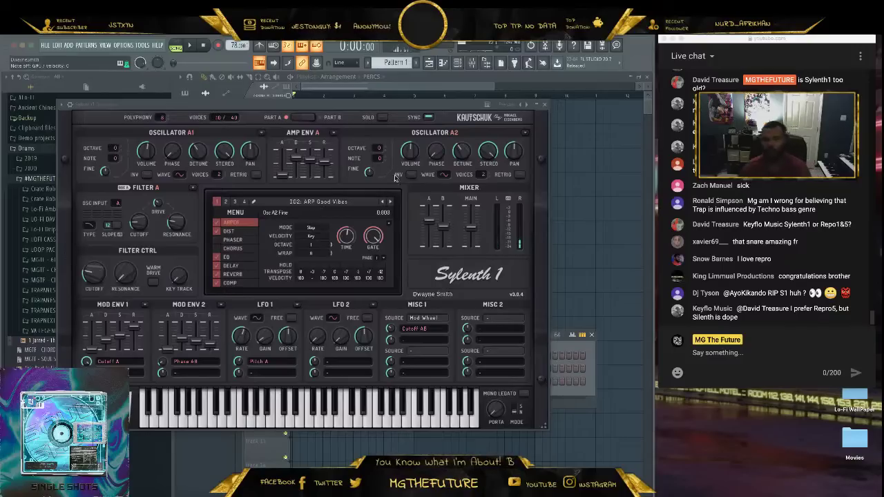
pyautogui.click(390, 203)
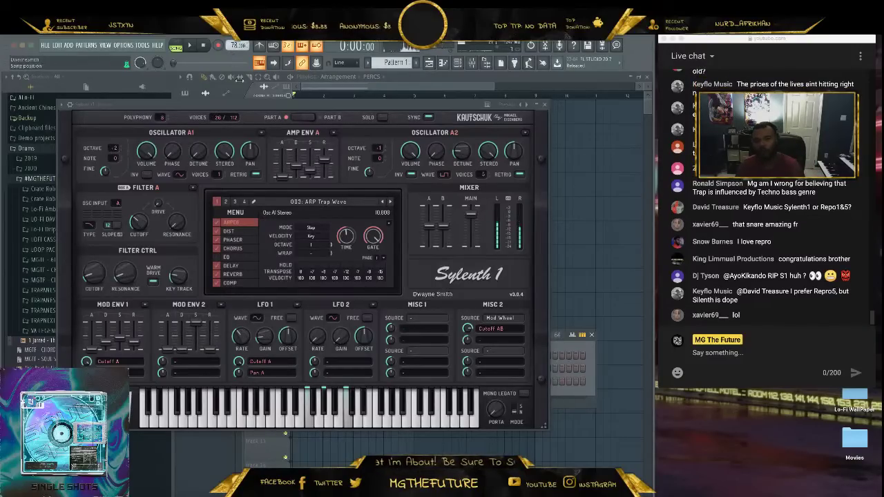
pyautogui.click(545, 104)
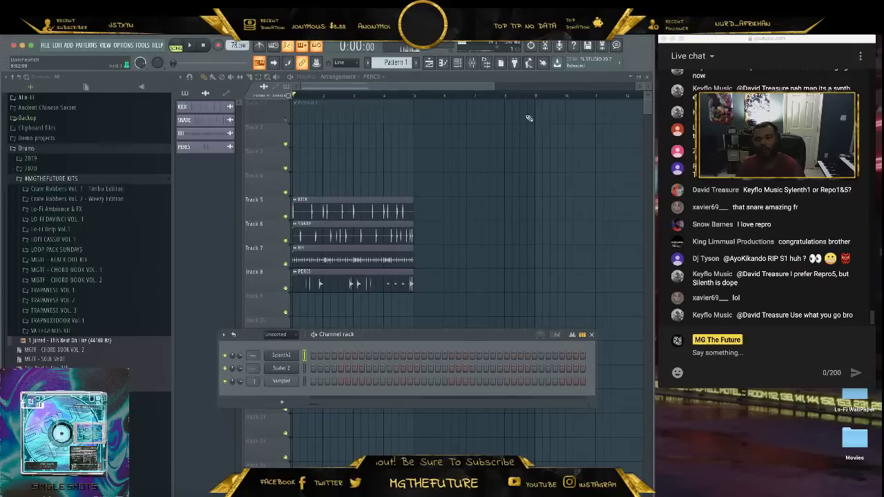
# Play the drums while auditioning successive Sylenth1 presets up to CHRD Crunch Bar, close the plugin and stop playback.
pyautogui.click(192, 46)
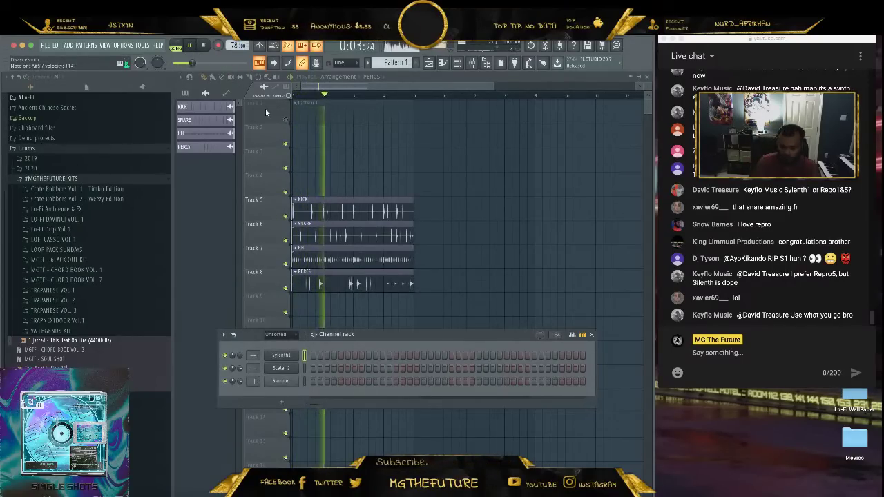
pyautogui.click(287, 355)
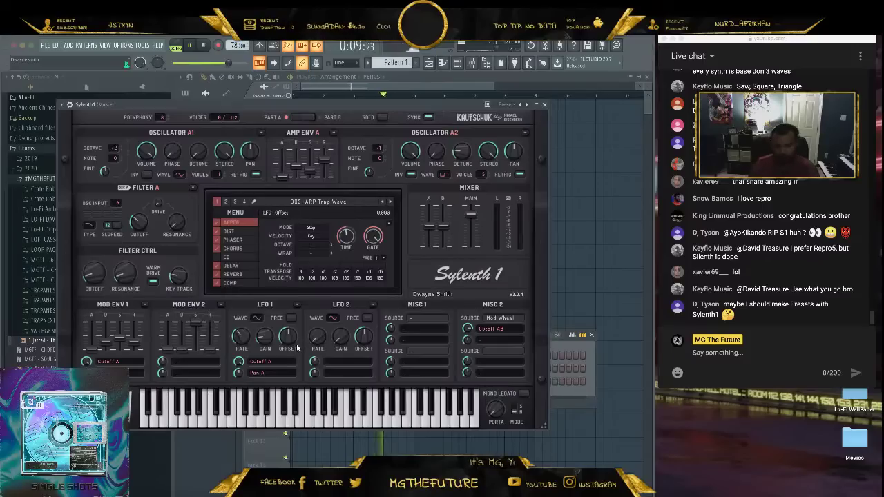
pyautogui.click(389, 202)
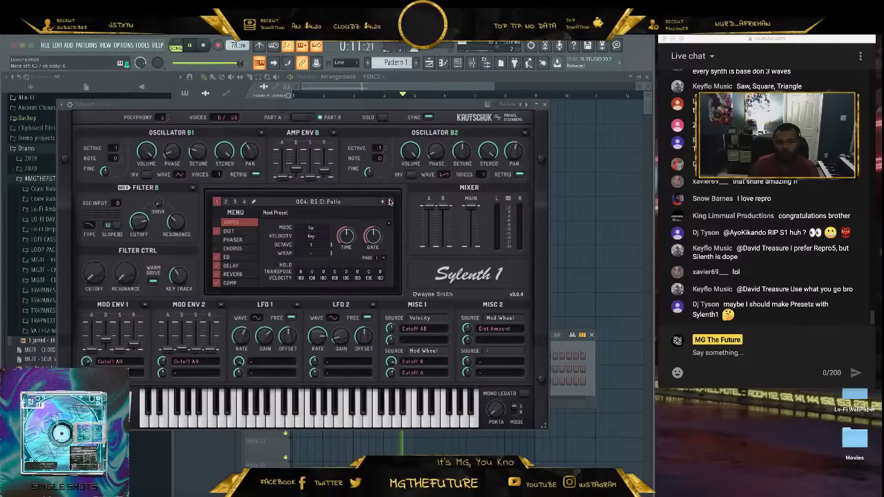
pyautogui.click(389, 202)
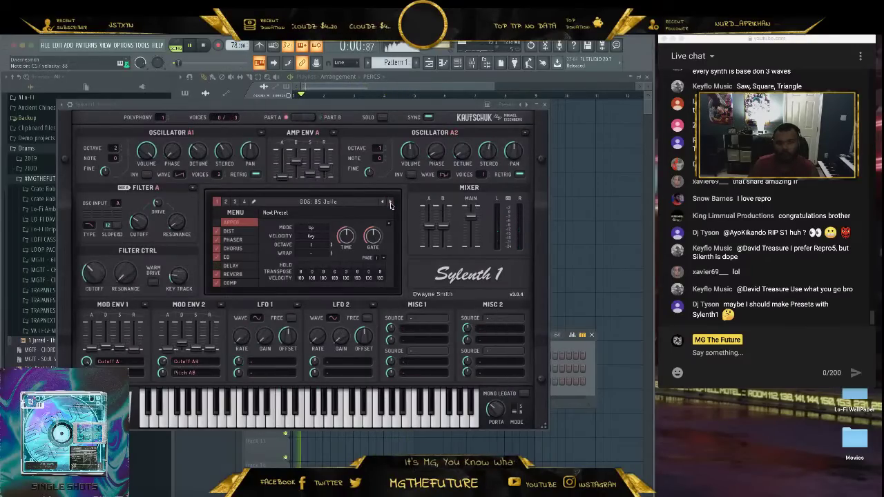
pyautogui.click(390, 201)
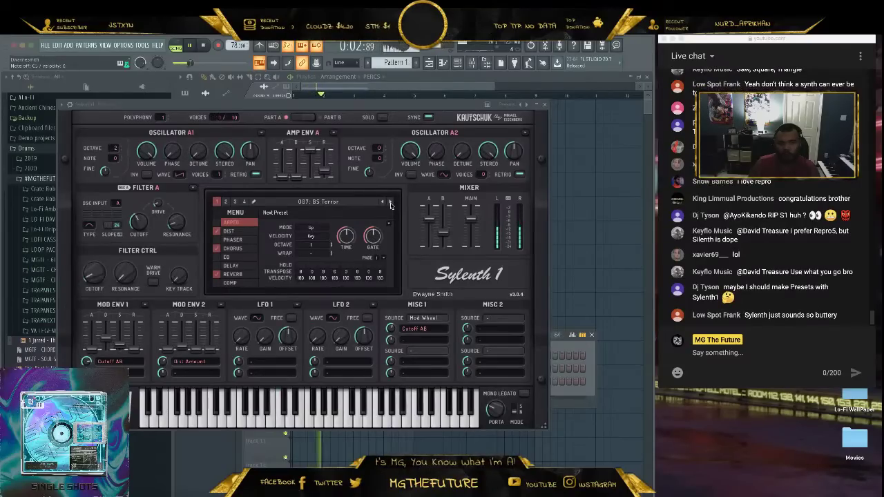
pyautogui.click(390, 201)
pyautogui.click(389, 202)
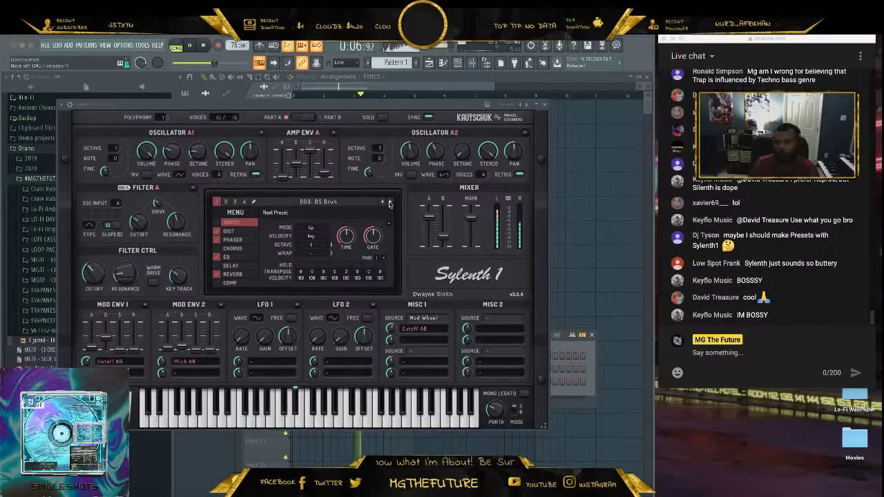
pyautogui.click(389, 202)
pyautogui.click(389, 203)
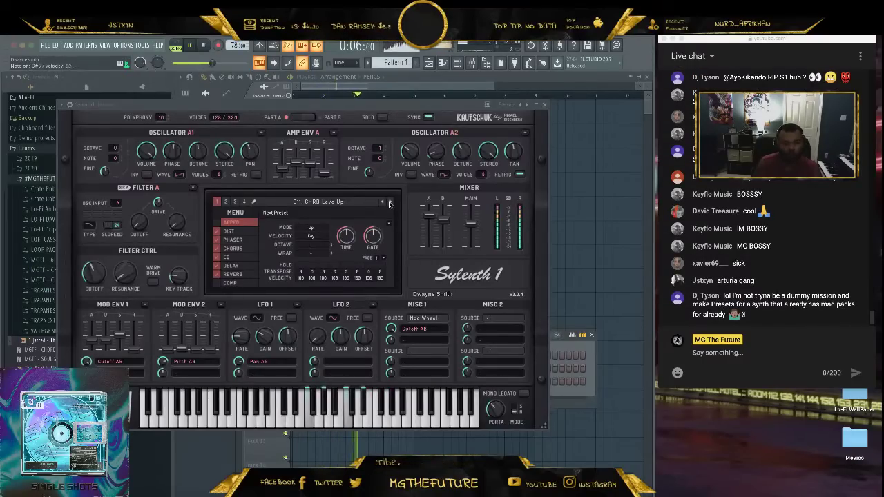
pyautogui.click(390, 204)
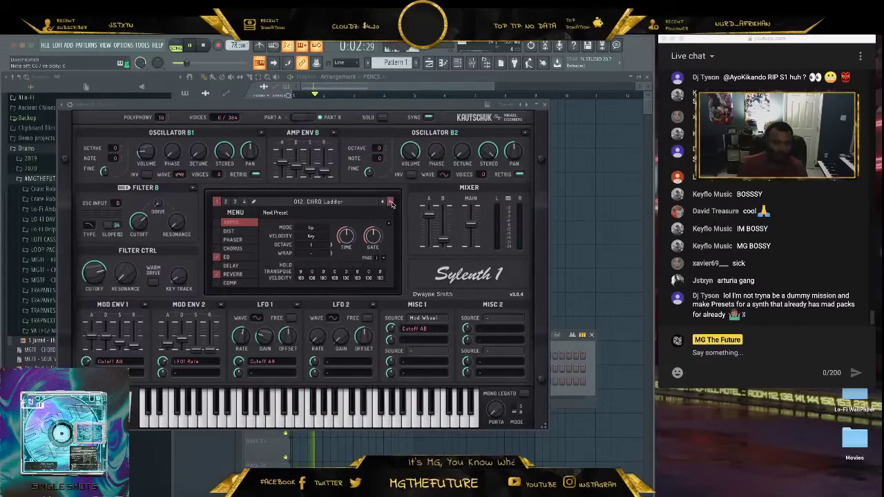
pyautogui.click(390, 203)
pyautogui.click(391, 203)
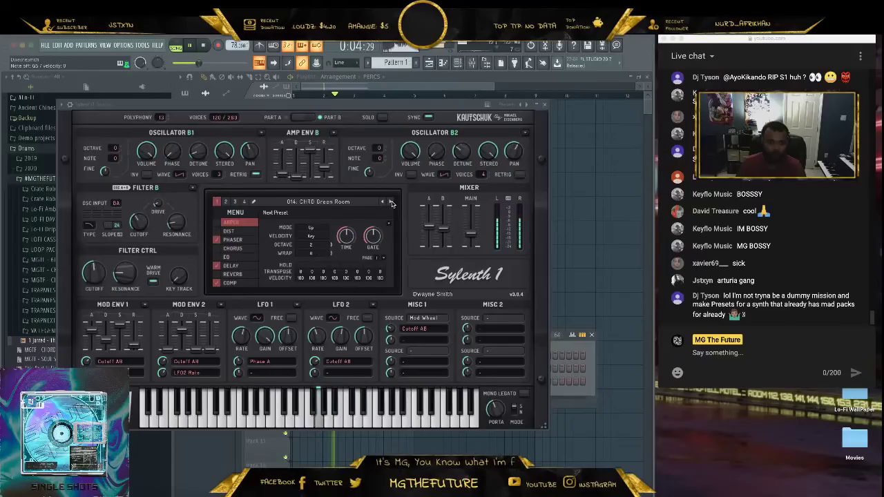
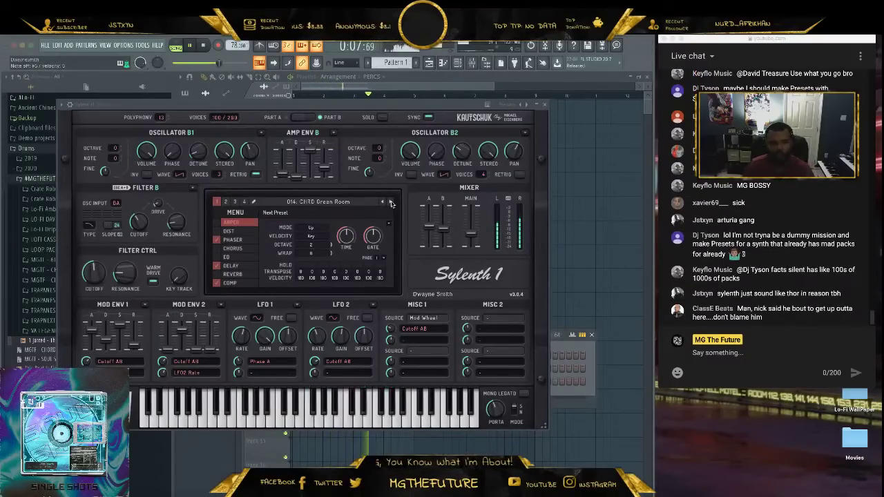
pyautogui.click(391, 202)
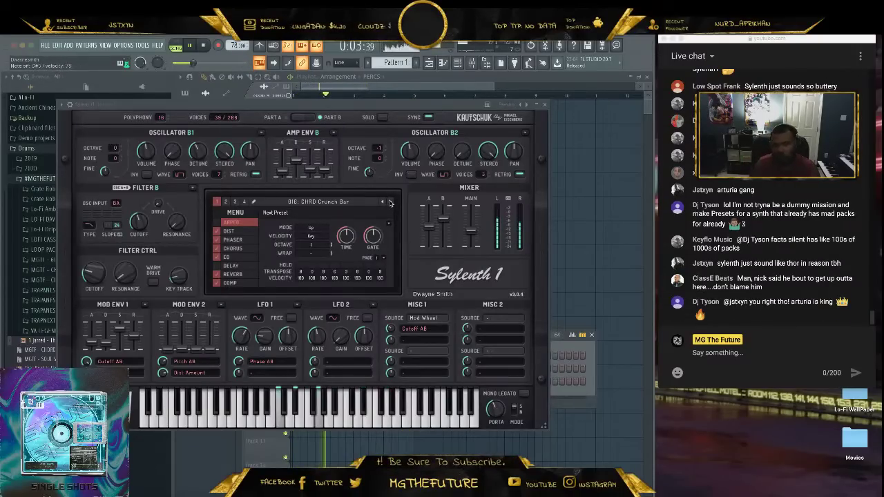
pyautogui.click(545, 104)
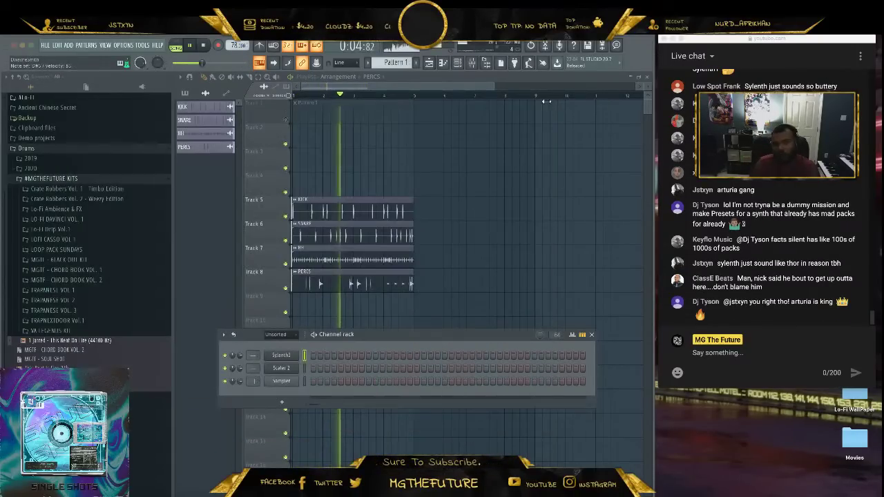
pyautogui.click(205, 45)
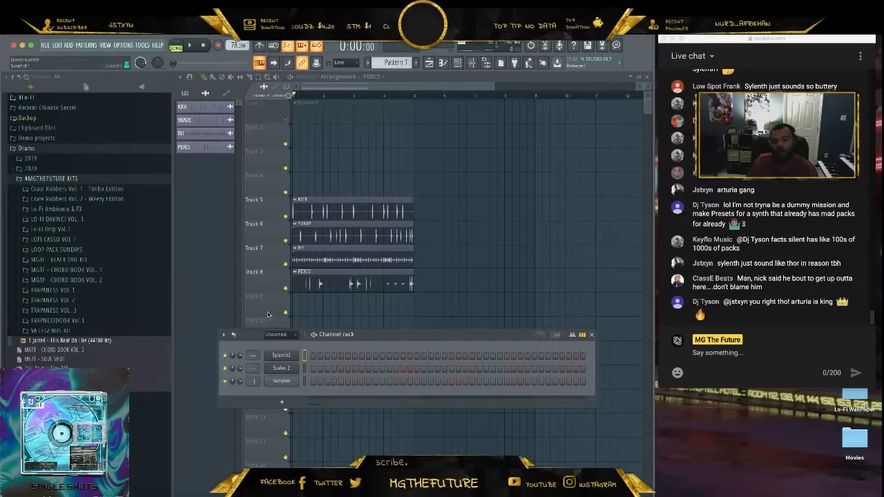
# Assign a MIDI input port to Sylenth1 in its wrapper settings and close the plugin window.
pyautogui.click(281, 355)
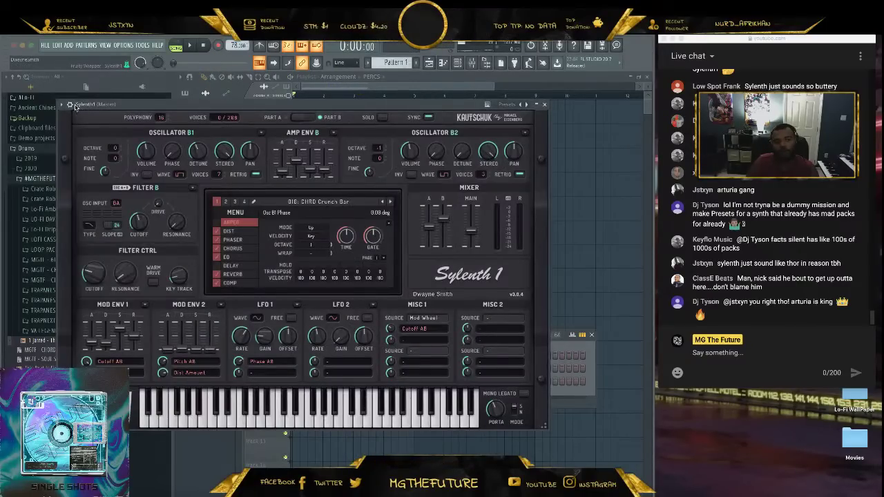
pyautogui.click(70, 104)
pyautogui.click(89, 119)
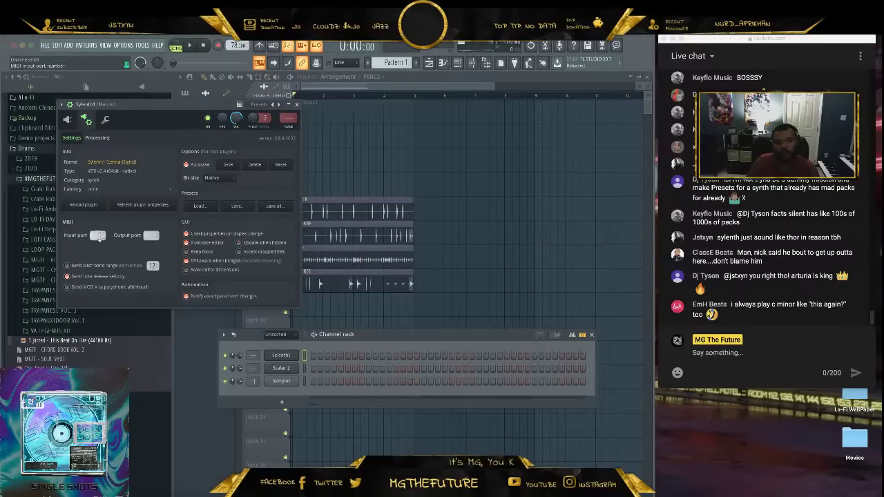
pyautogui.click(69, 120)
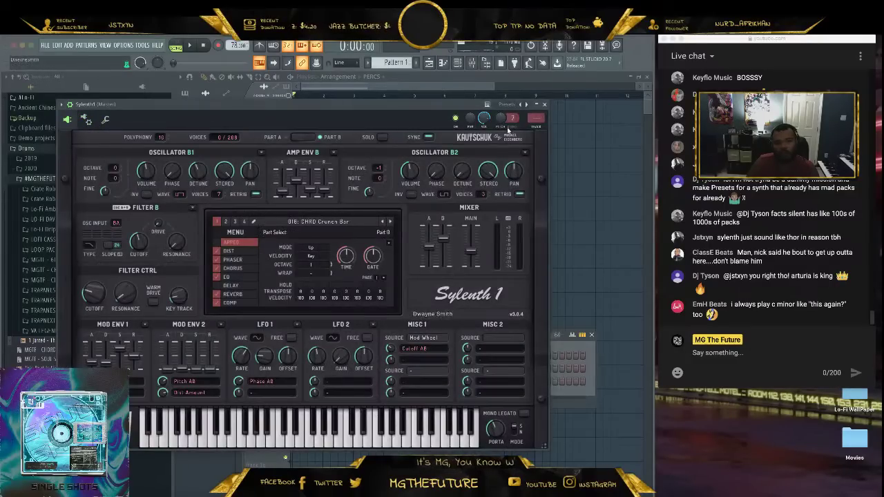
pyautogui.click(544, 105)
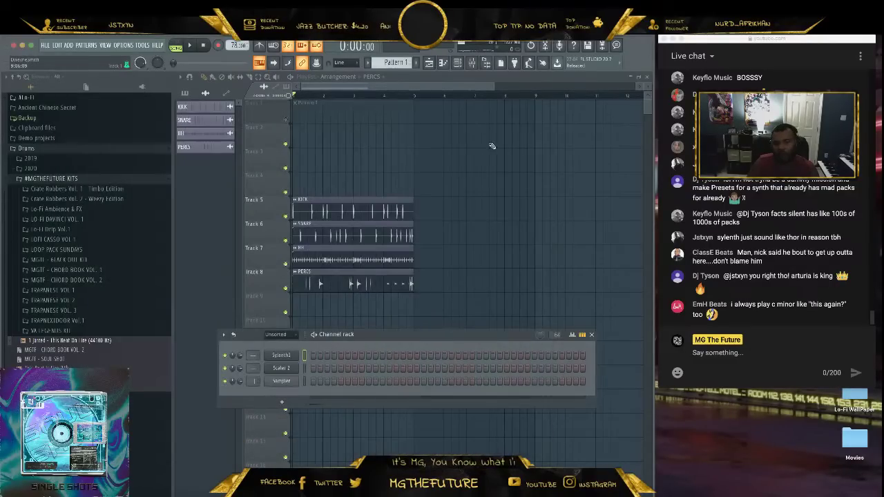
# Set Scaler 2's MIDI output port to 1 in its wrapper settings and return to the plugin interface.
pyautogui.click(281, 368)
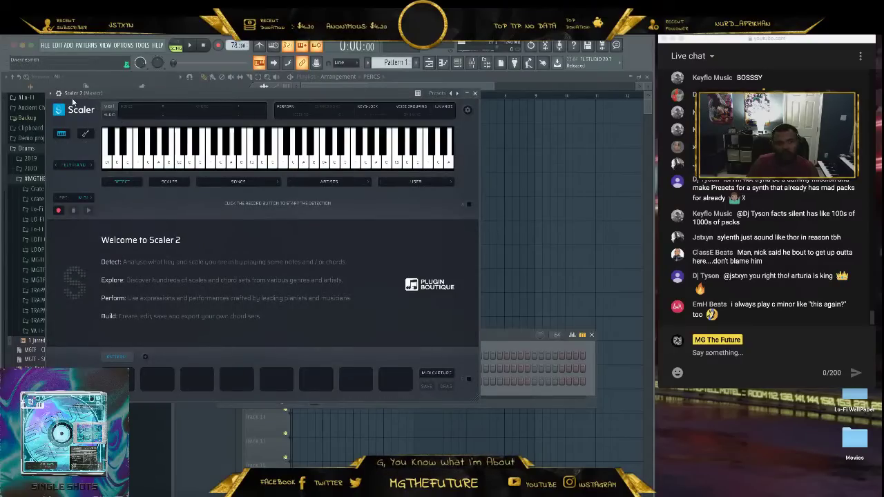
pyautogui.click(60, 94)
pyautogui.click(75, 109)
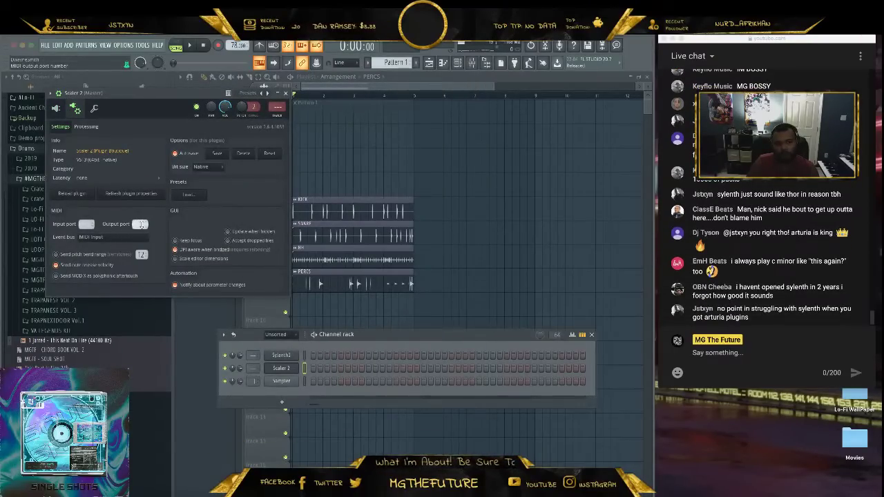
pyautogui.moveTo(142, 224); pyautogui.dragTo(142, 218)
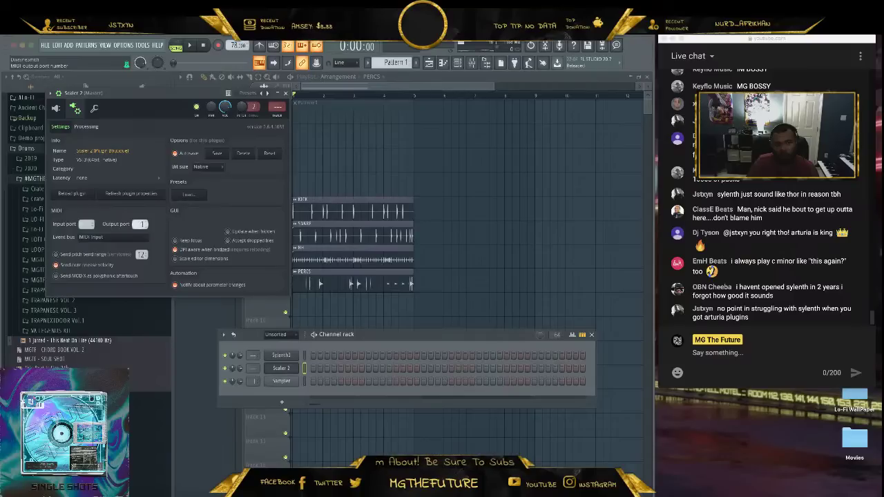
pyautogui.click(56, 109)
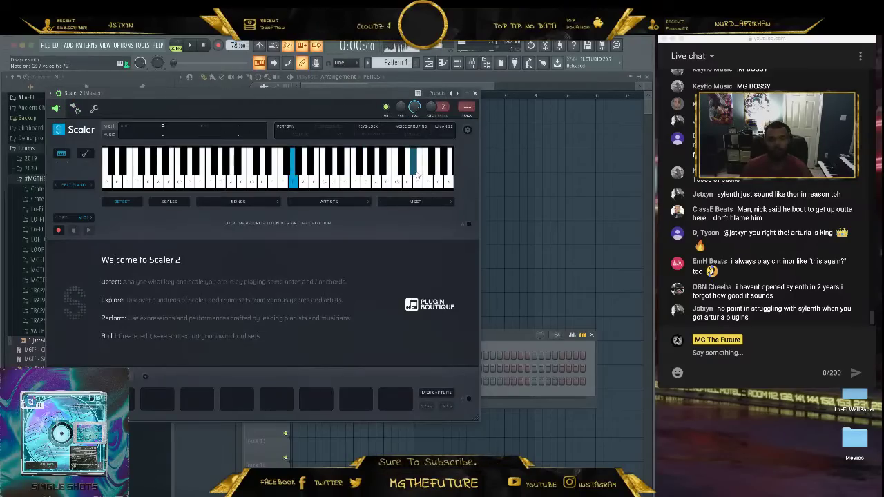
pyautogui.click(466, 131)
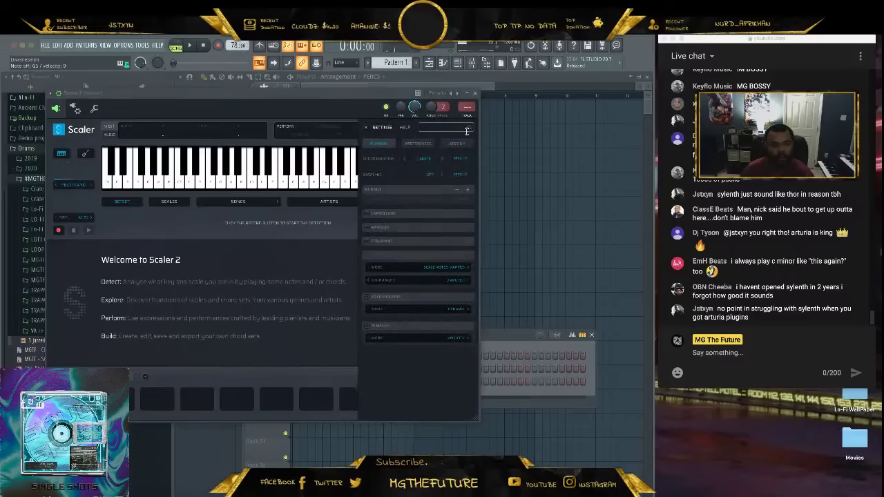
pyautogui.click(415, 145)
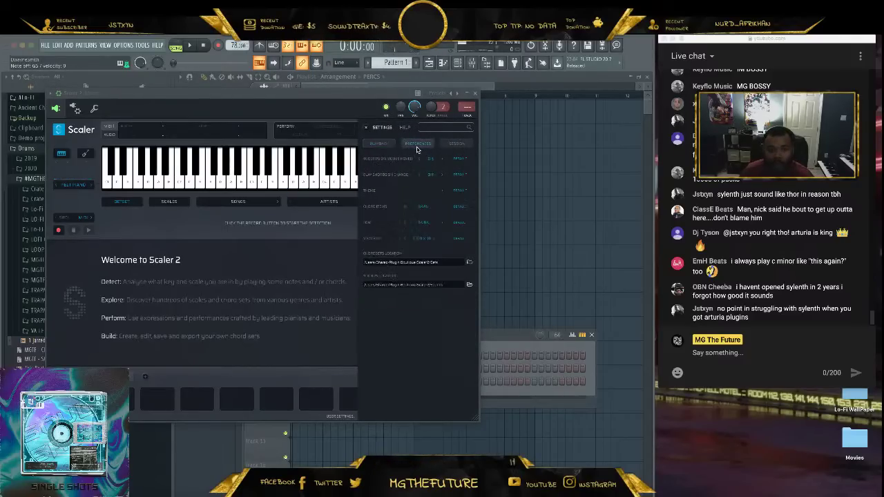
pyautogui.click(367, 128)
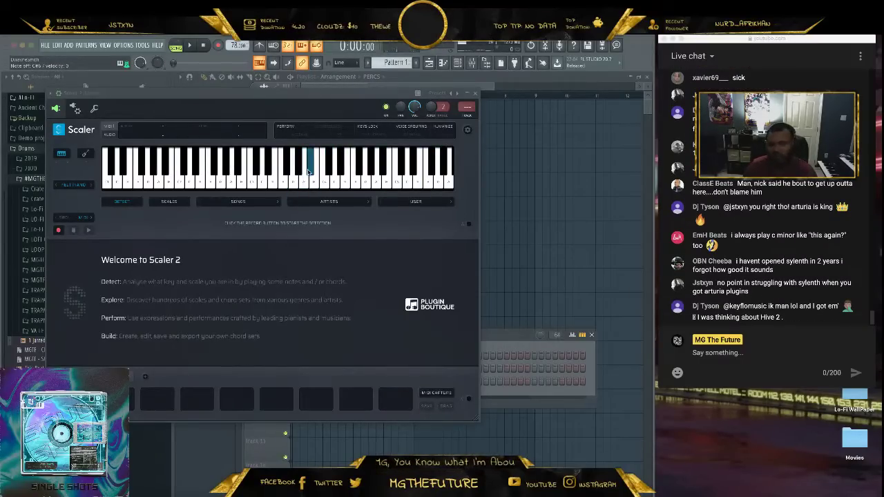
# Turn off Scaler 2's internal piano sound and load the Sensei Song chord set from the MGTF - Chord Book Vol. 2 user folder.
pyautogui.click(80, 188)
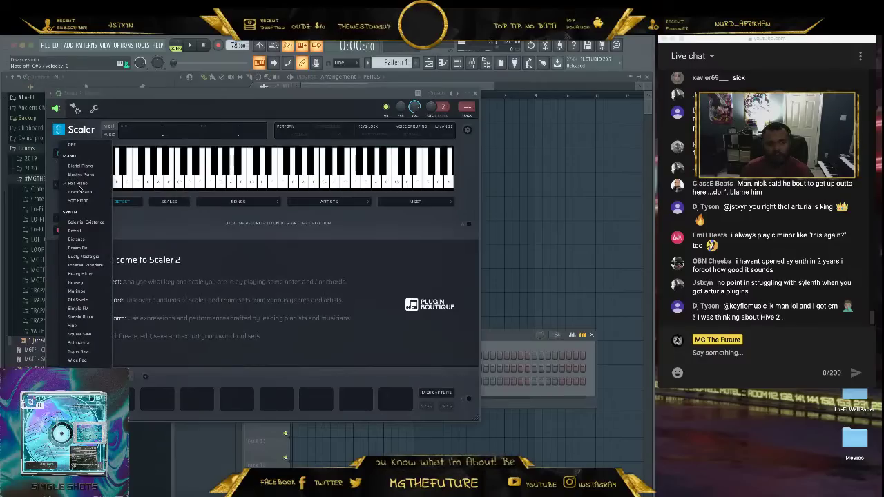
pyautogui.click(94, 155)
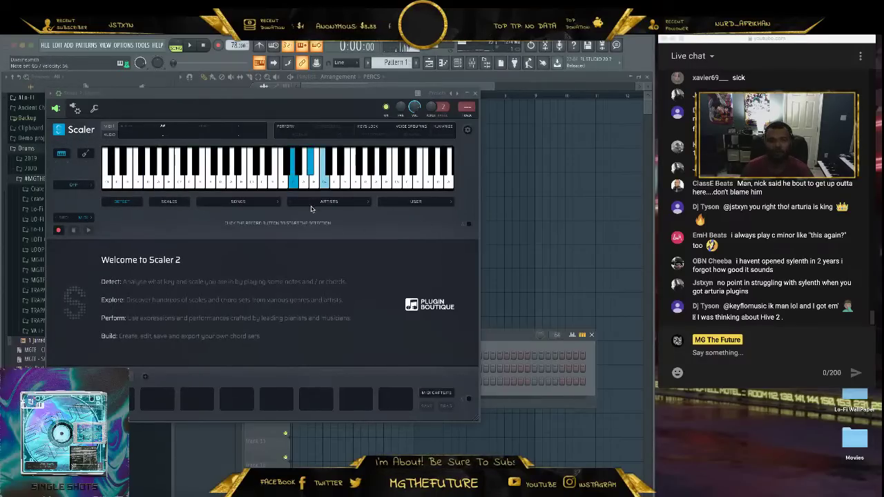
pyautogui.click(416, 200)
pyautogui.moveTo(442, 296)
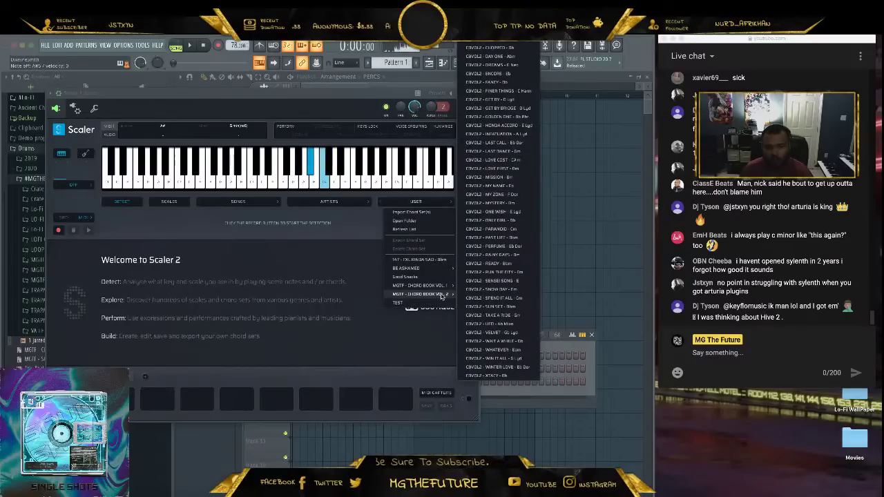
pyautogui.click(490, 281)
# Enlarge Scaler 2's interface by setting its view size to 1200 x 840 in the preferences.
pyautogui.click(467, 130)
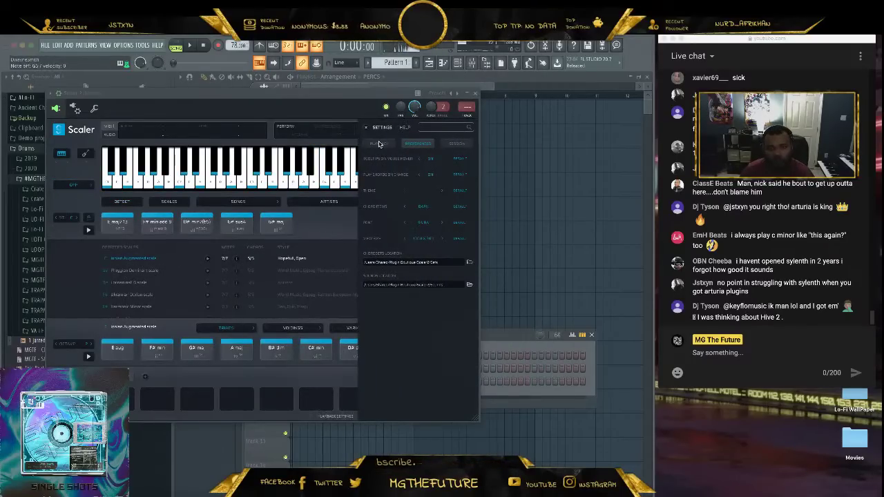
pyautogui.click(440, 241)
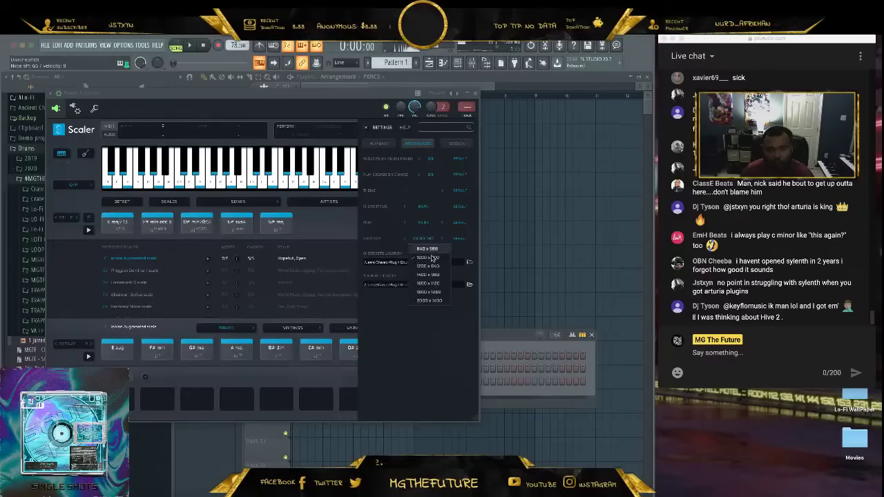
pyautogui.click(432, 265)
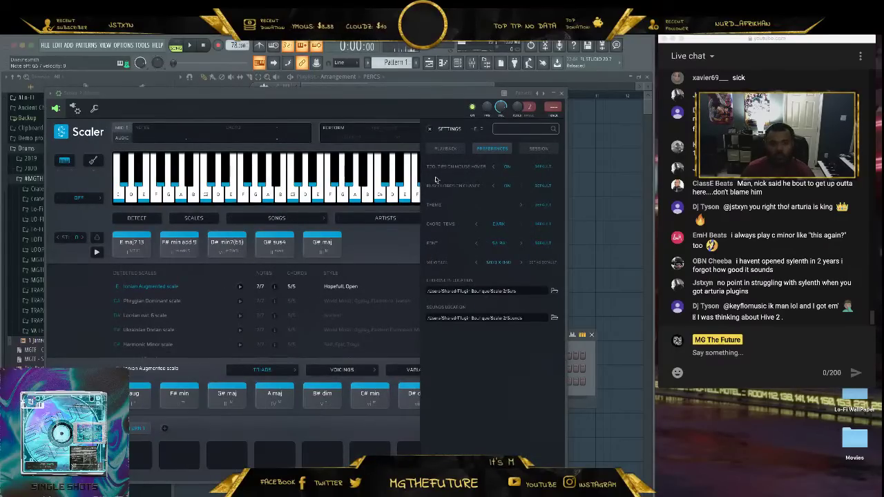
# Bind MIDI input to Section A in Scaler 2's playback settings, transpose the chord set to -1 semitone and close the plugin.
pyautogui.click(445, 151)
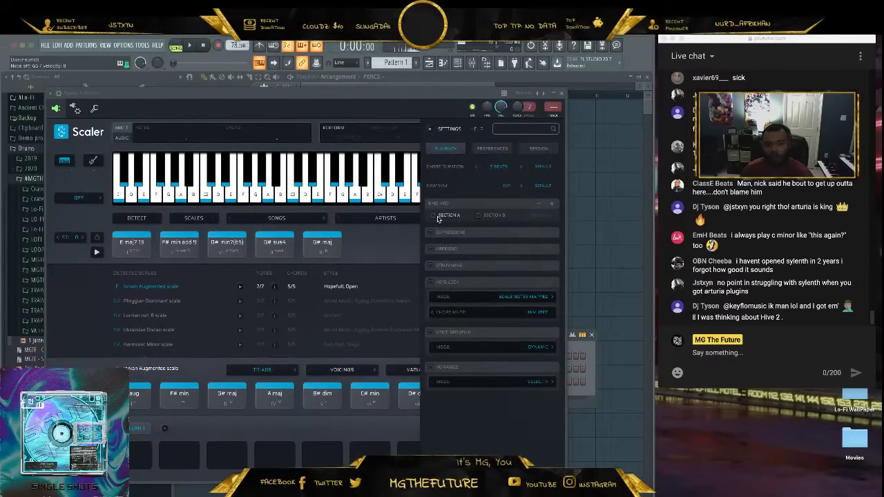
pyautogui.click(483, 216)
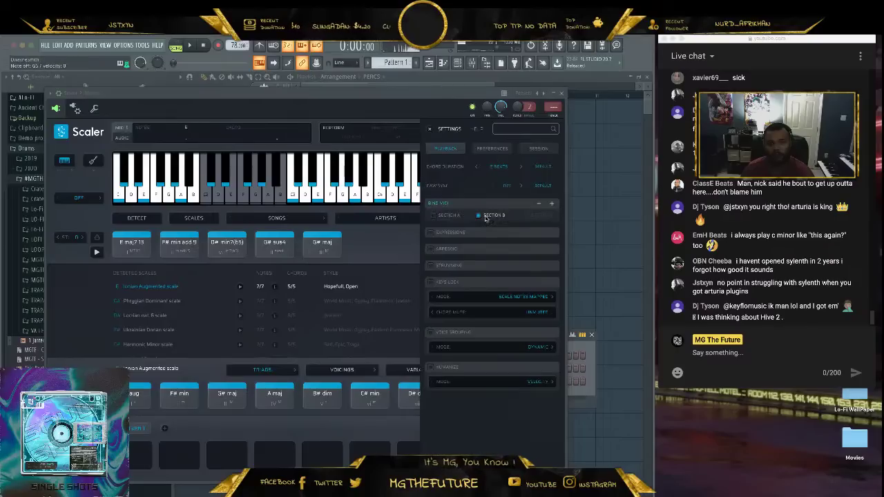
pyautogui.click(449, 215)
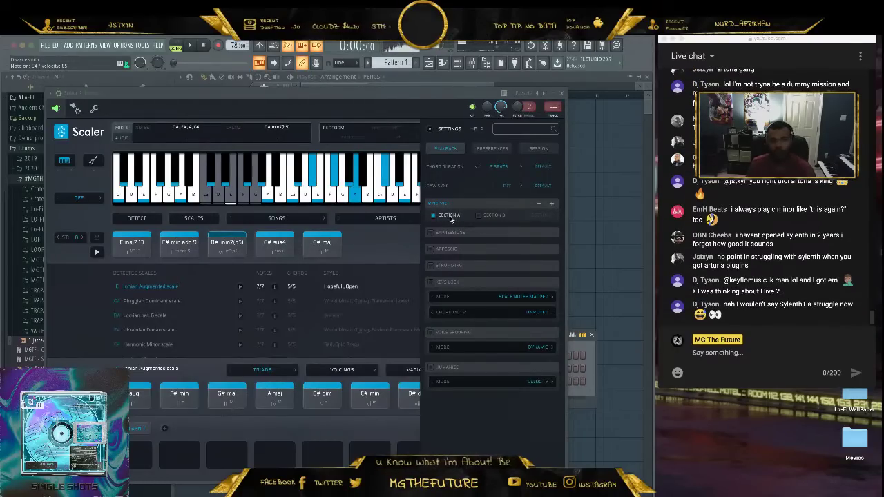
pyautogui.click(429, 129)
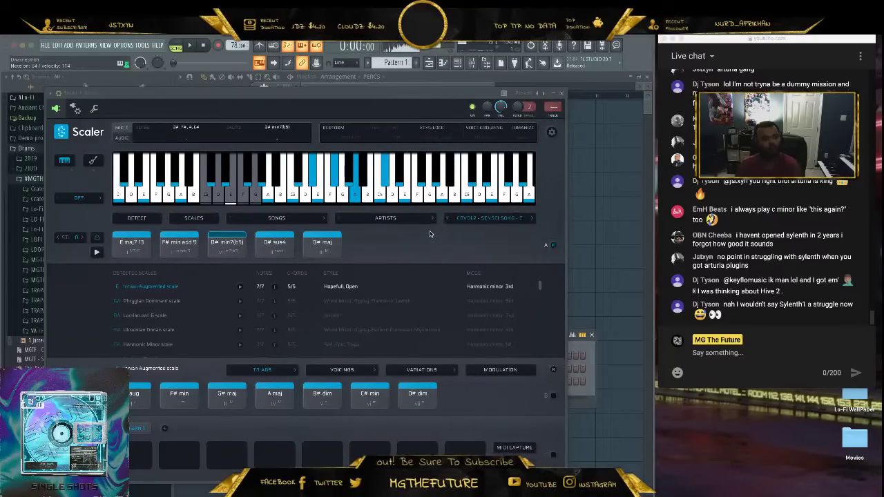
pyautogui.click(59, 239)
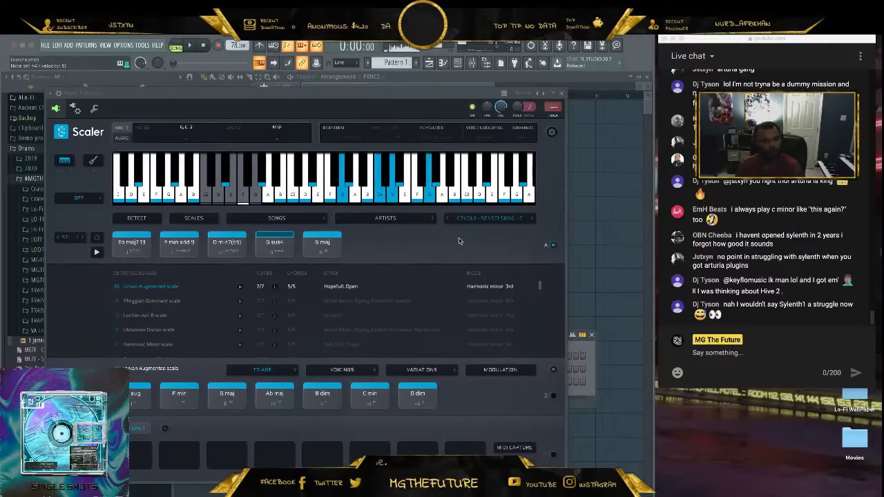
pyautogui.click(563, 94)
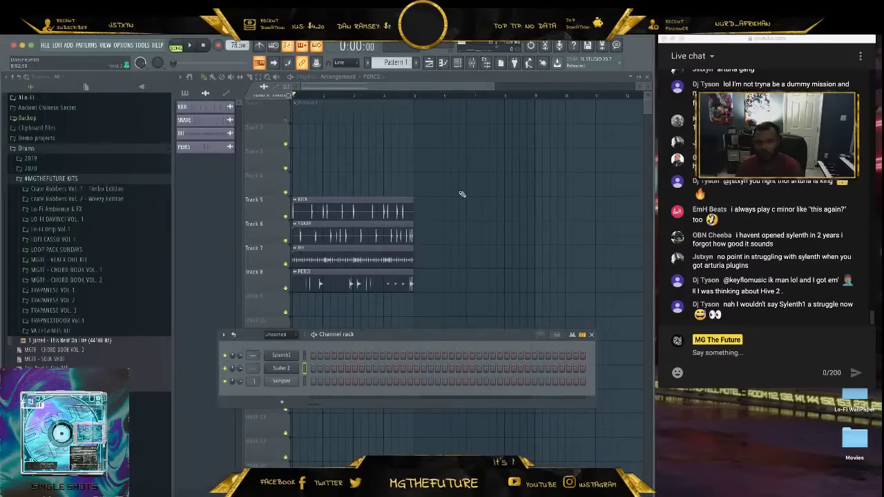
# Play notes on the Scaler 2 channel with Sylenth1's window moved aside to check whether they trigger it, and close both plugins.
pyautogui.click(281, 355)
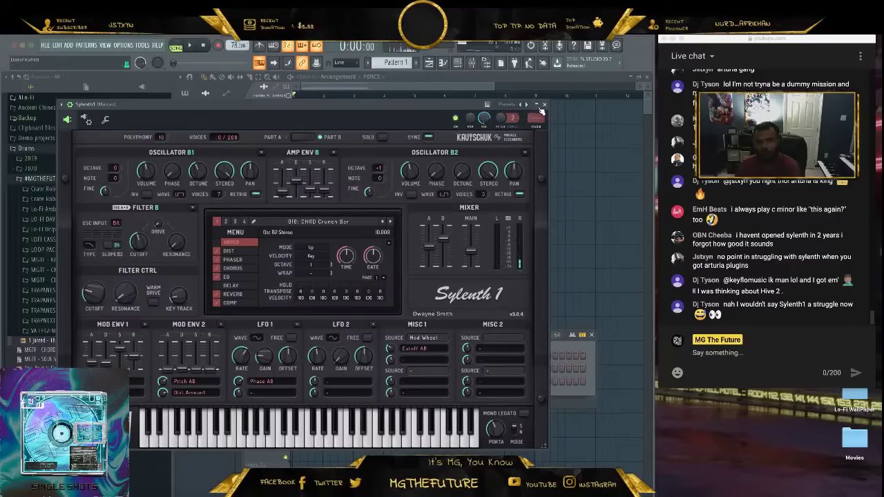
pyautogui.click(543, 104)
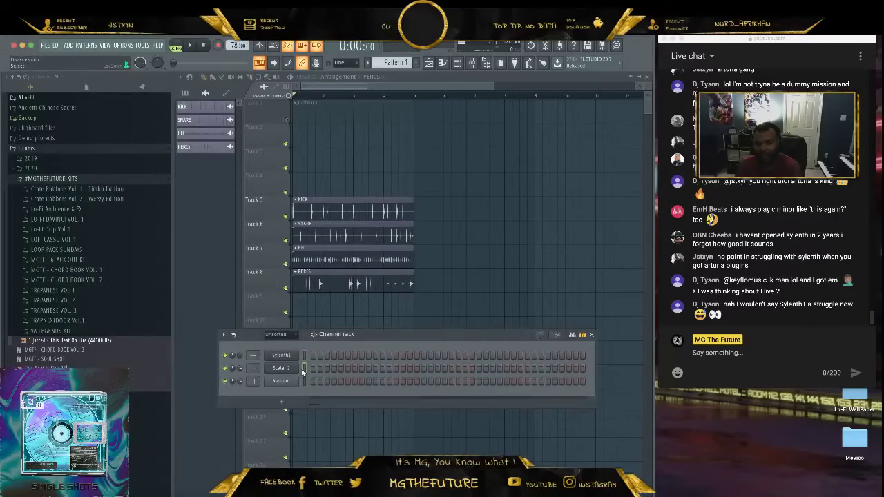
pyautogui.click(281, 355)
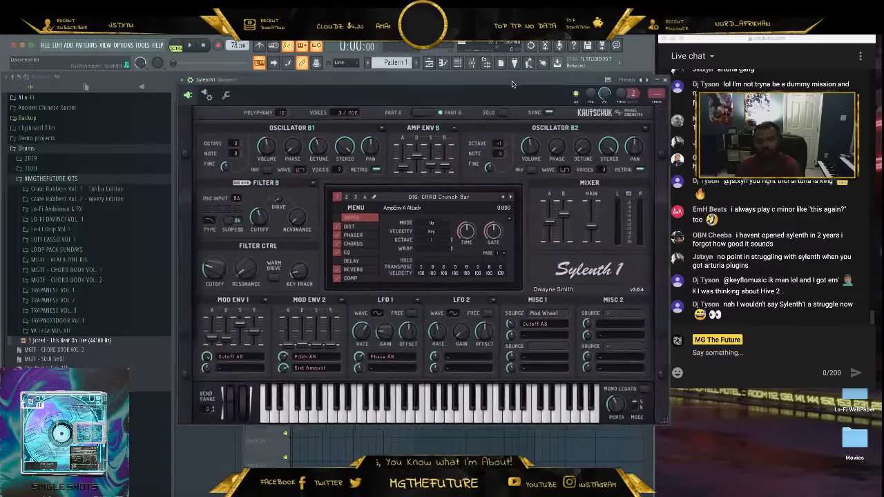
pyautogui.moveTo(512, 83); pyautogui.dragTo(694, 38)
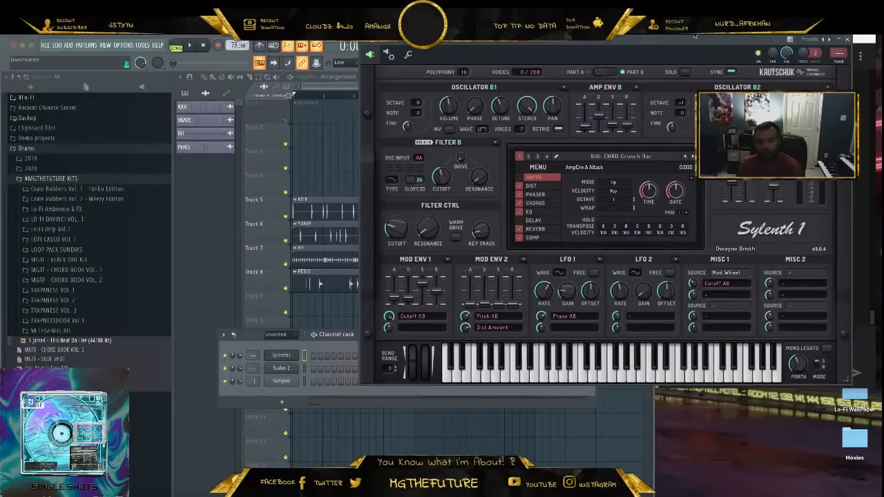
pyautogui.click(306, 373)
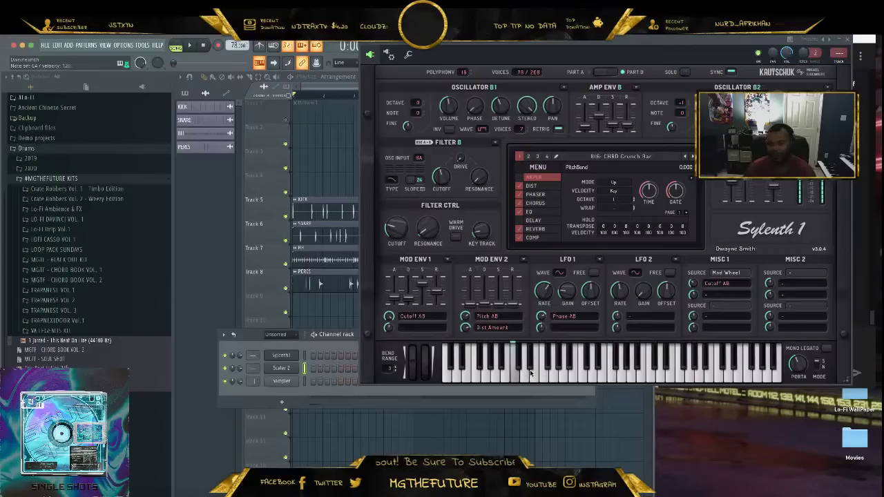
pyautogui.click(286, 370)
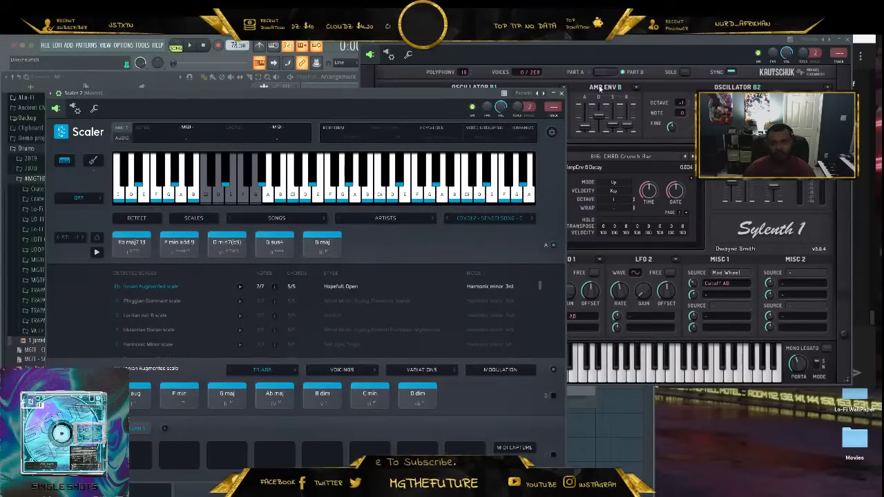
pyautogui.click(563, 92)
pyautogui.moveTo(561, 42); pyautogui.dragTo(325, 88)
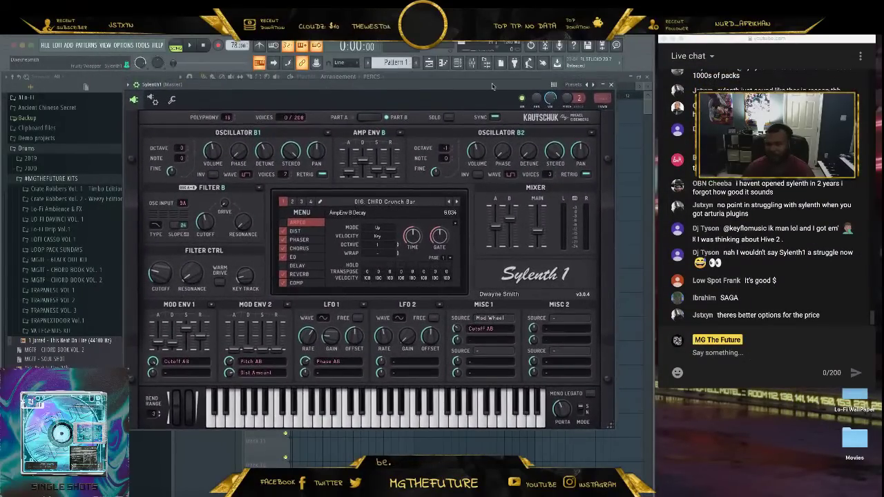
pyautogui.click(611, 85)
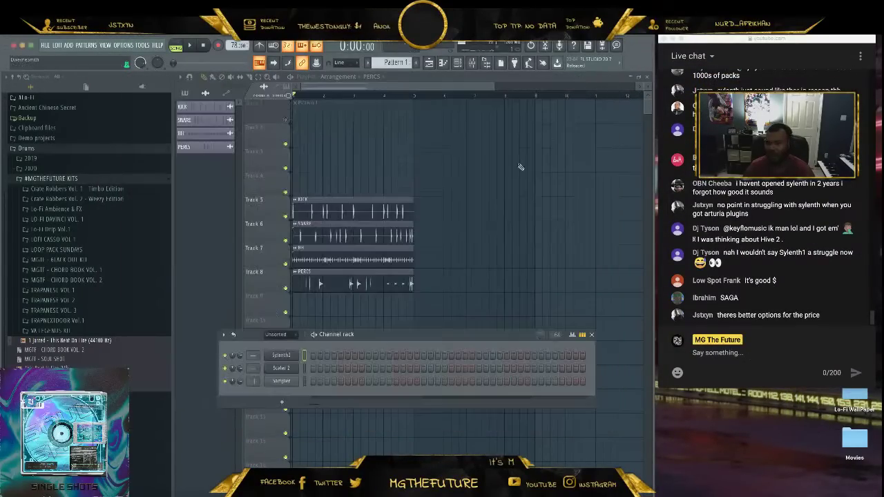
# Check Sylenth1's MIDI input port in its wrapper settings and close the plugin window.
pyautogui.click(283, 368)
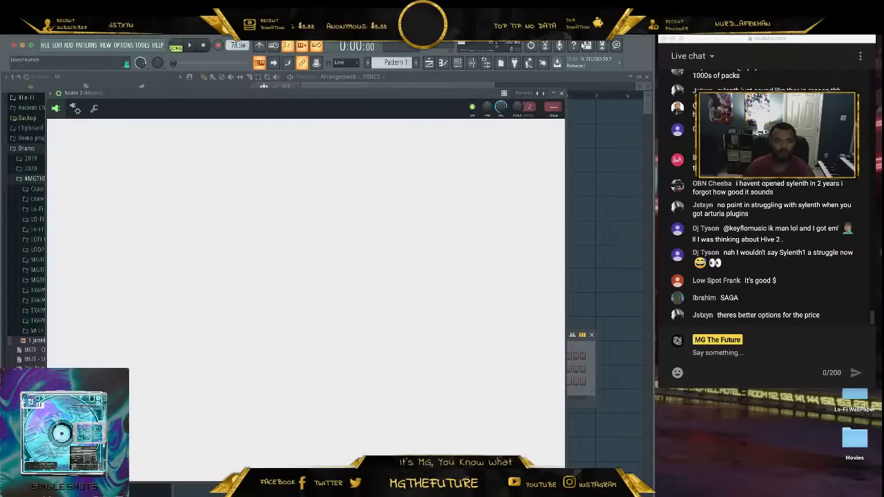
pyautogui.press('Escape')
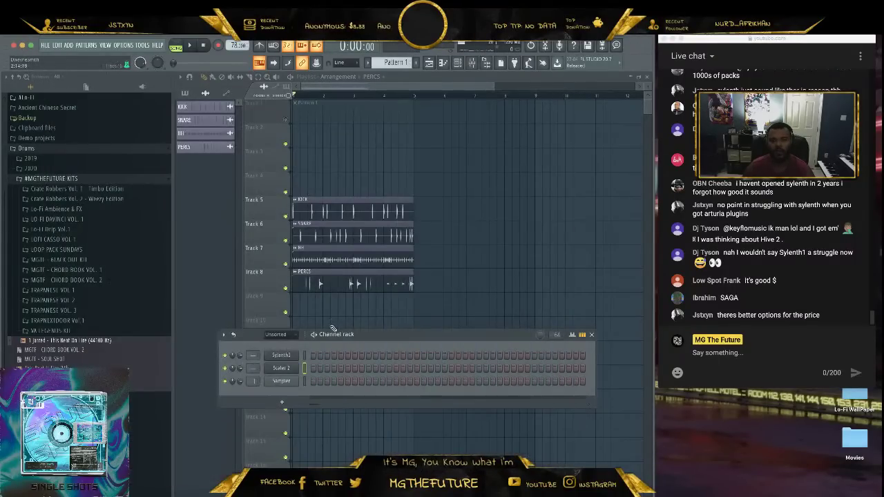
pyautogui.click(281, 355)
pyautogui.click(154, 100)
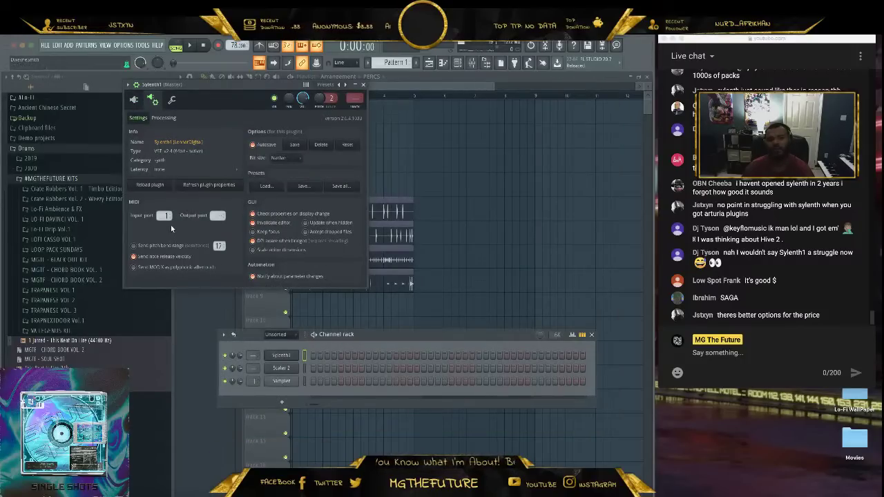
pyautogui.click(364, 84)
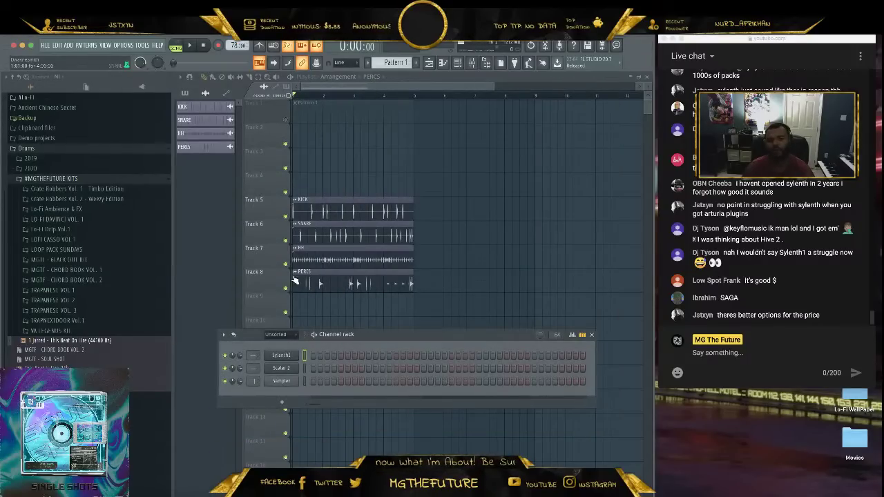
# Copy all five Section A chords into Scaler 2's progression pads in order and bind MIDI input to Section C.
pyautogui.click(289, 368)
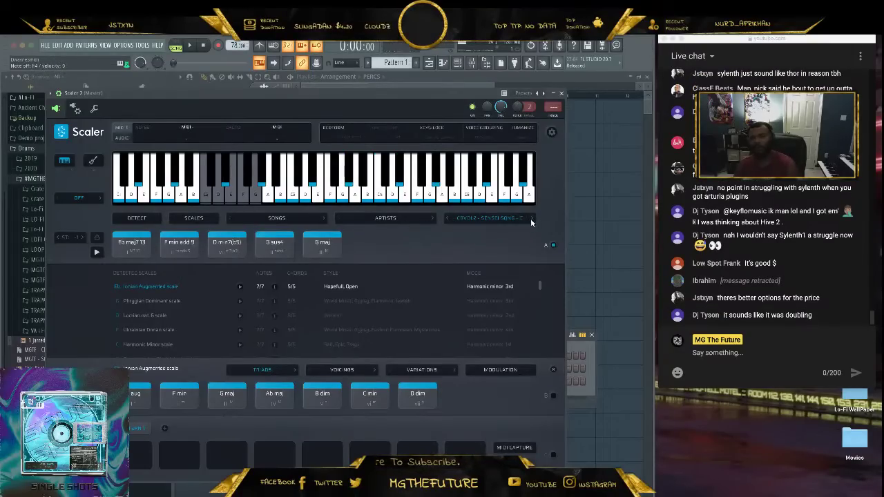
pyautogui.moveTo(128, 245); pyautogui.dragTo(141, 455)
pyautogui.moveTo(178, 250); pyautogui.dragTo(179, 453)
pyautogui.moveTo(227, 246); pyautogui.dragTo(230, 456)
pyautogui.moveTo(275, 246); pyautogui.dragTo(276, 454)
pyautogui.moveTo(323, 249); pyautogui.dragTo(321, 455)
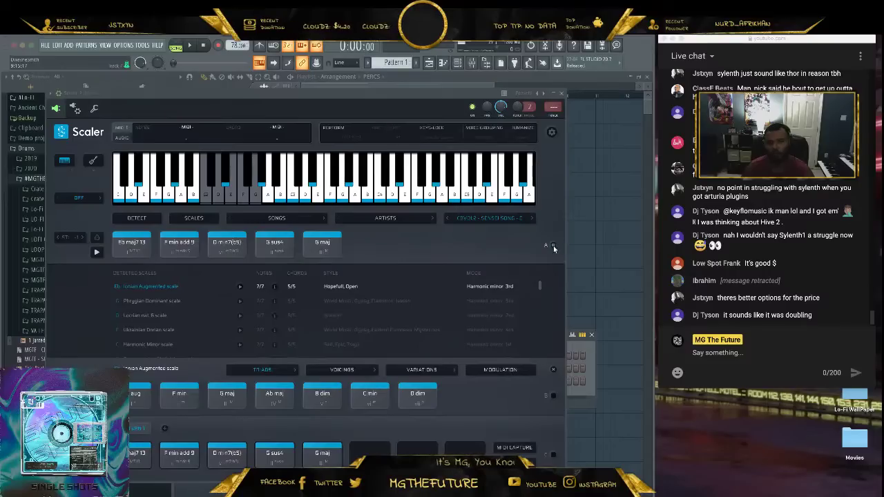
pyautogui.click(554, 455)
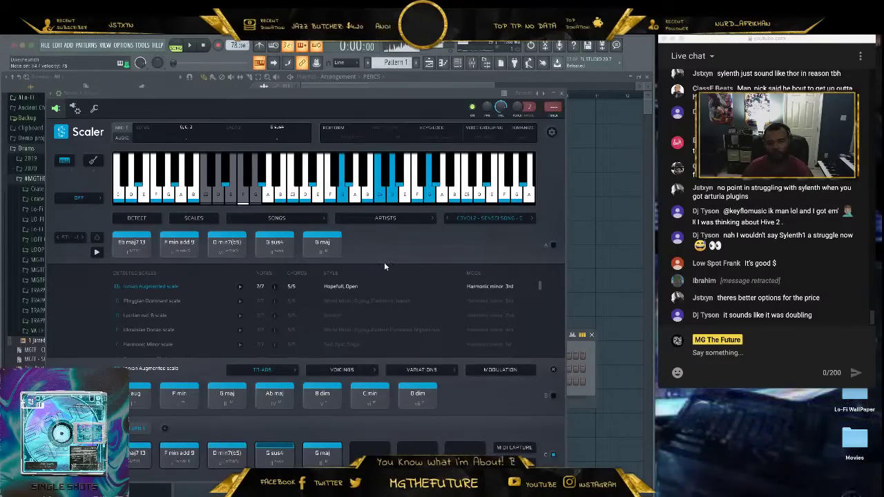
# Check the wrapper MIDI settings of Scaler 2 and Sylenth1, return Sylenth1 to its plugin interface and close its window.
pyautogui.click(75, 109)
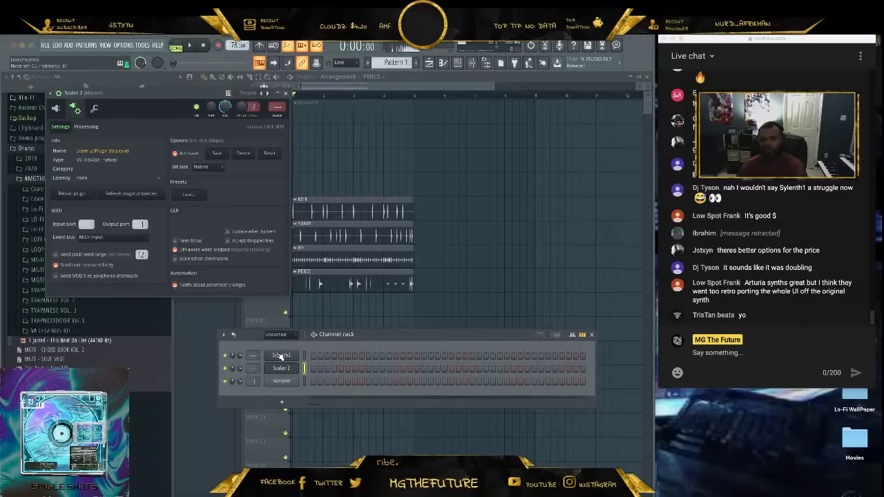
pyautogui.click(276, 355)
pyautogui.click(134, 100)
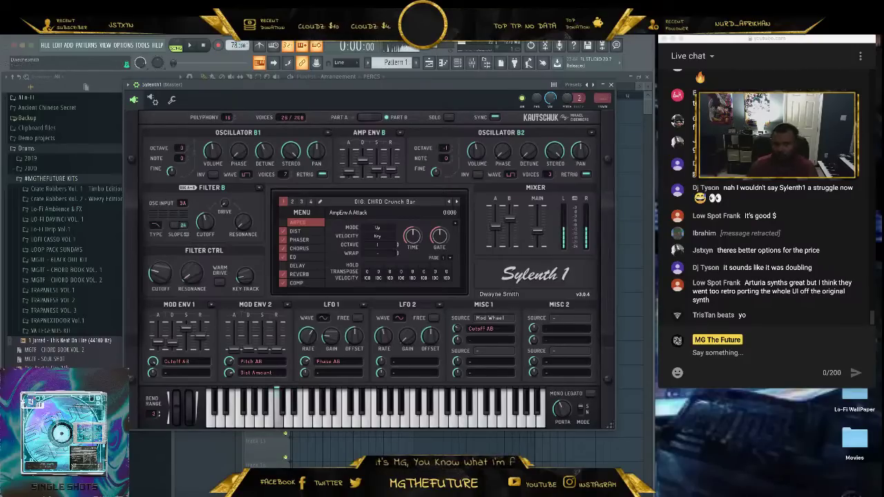
pyautogui.click(610, 85)
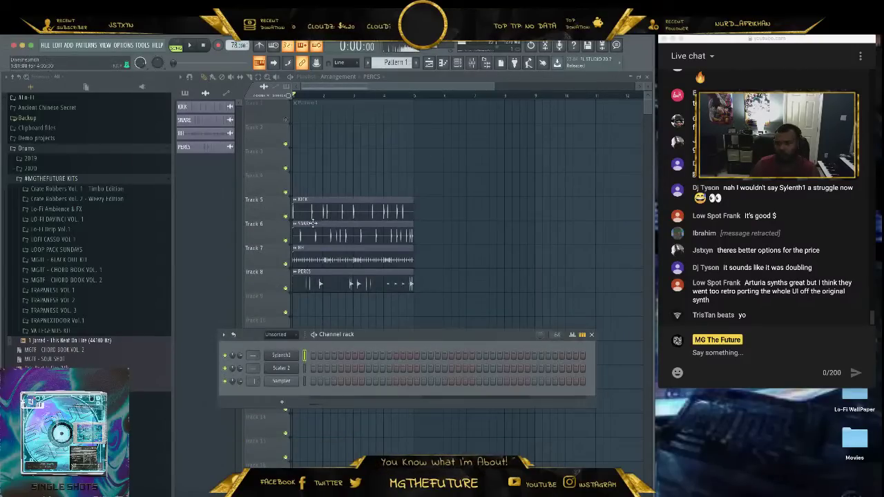
# Play the drums with the Scaler 2 channel selected and bring Scaler 2 back to its plugin interface.
pyautogui.click(190, 46)
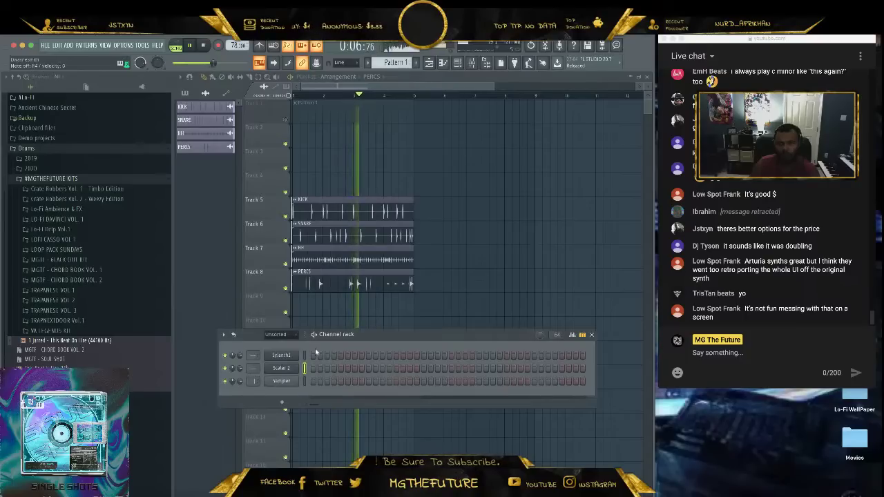
pyautogui.click(281, 368)
pyautogui.click(56, 109)
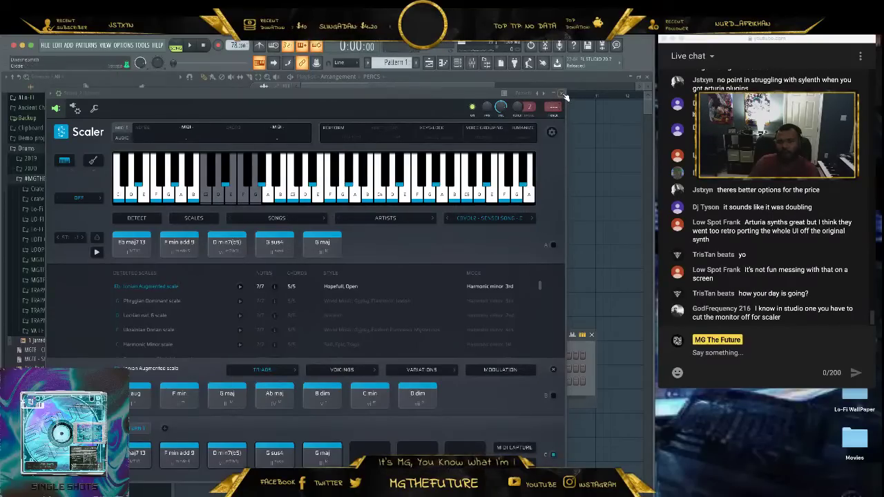
# Set Scaler 2's MIDI output port to 0 in its wrapper settings, return it to the plugin interface and close its window.
pyautogui.click(74, 110)
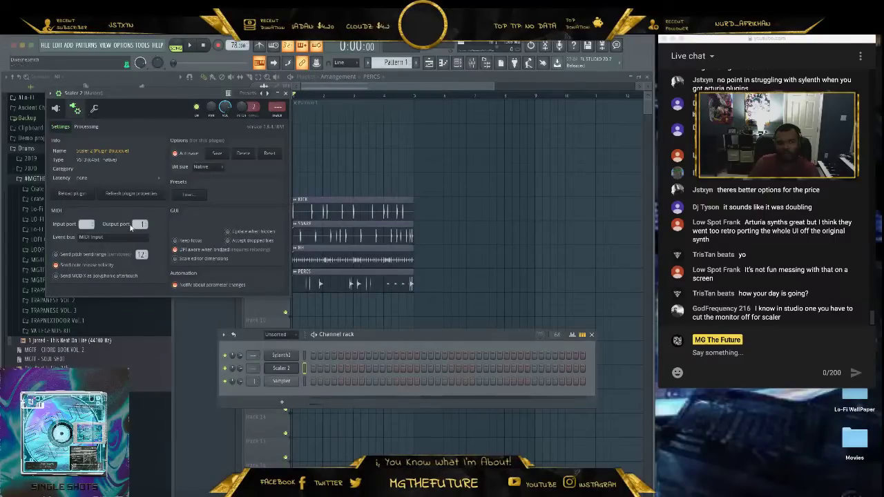
pyautogui.click(55, 109)
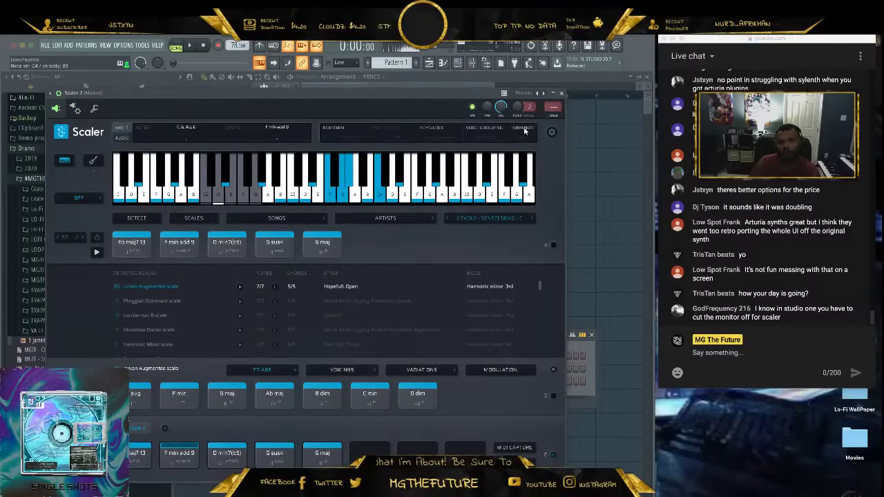
pyautogui.click(562, 94)
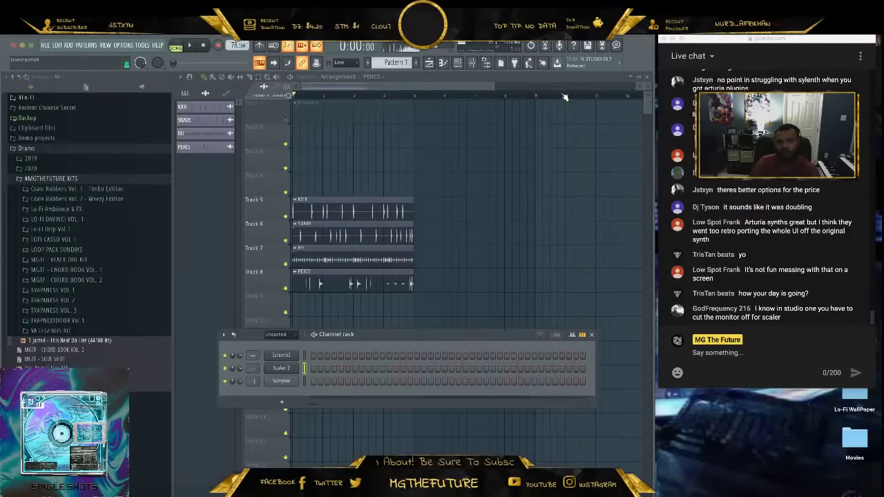
pyautogui.click(290, 368)
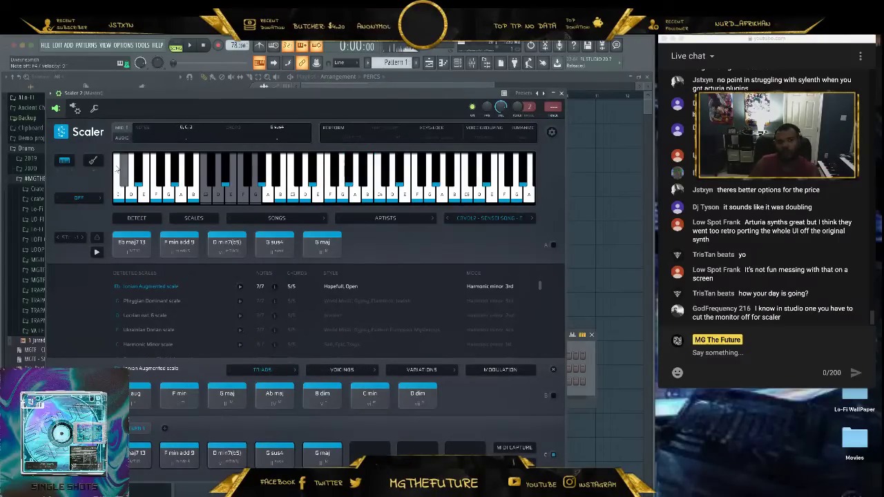
pyautogui.click(76, 109)
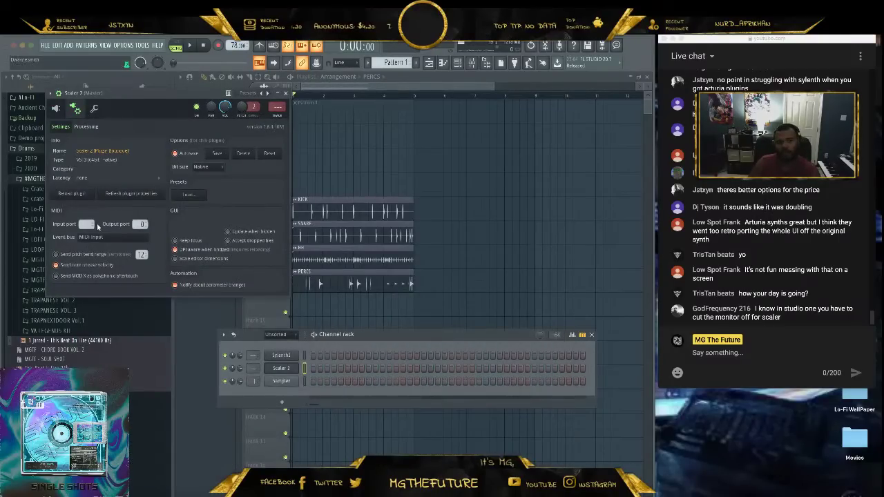
pyautogui.click(56, 108)
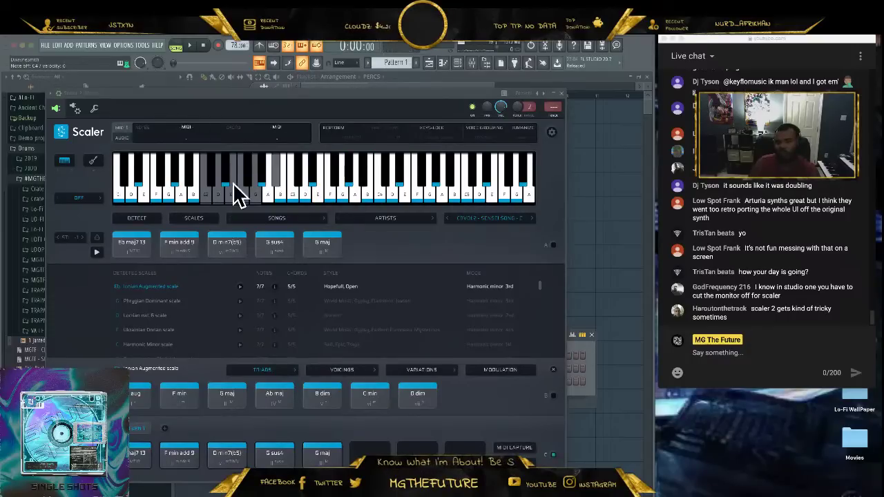
pyautogui.click(560, 93)
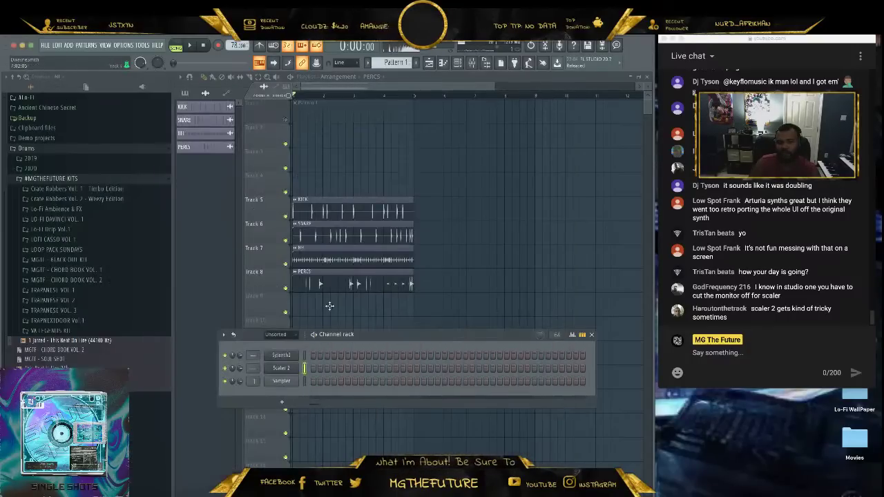
# Clear Sylenth1's MIDI input port in its wrapper settings, return it to the plugin interface and close its window.
pyautogui.click(281, 355)
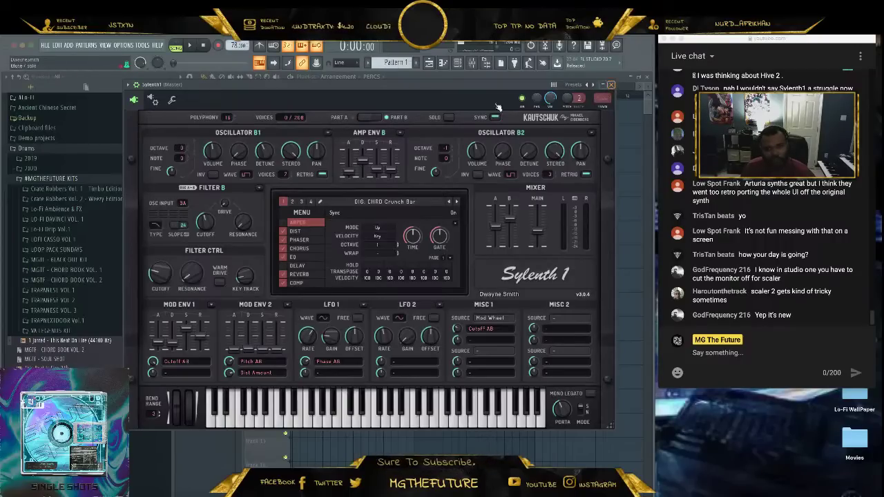
pyautogui.click(152, 101)
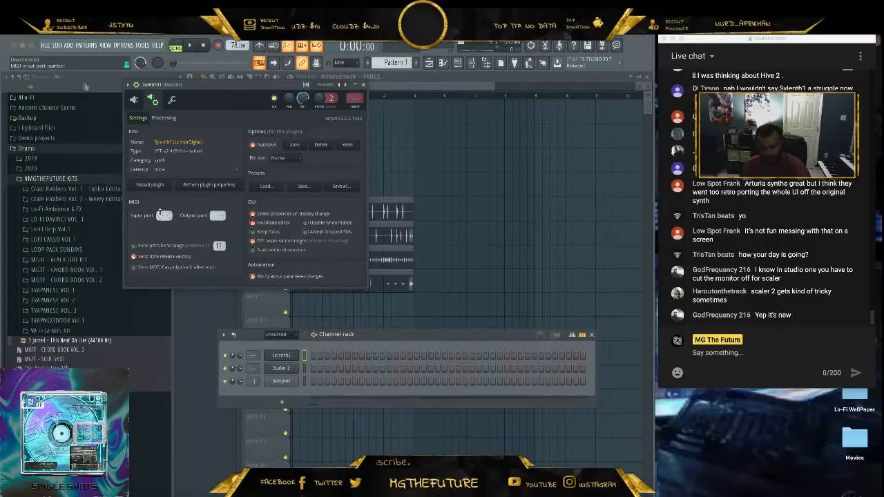
pyautogui.click(307, 370)
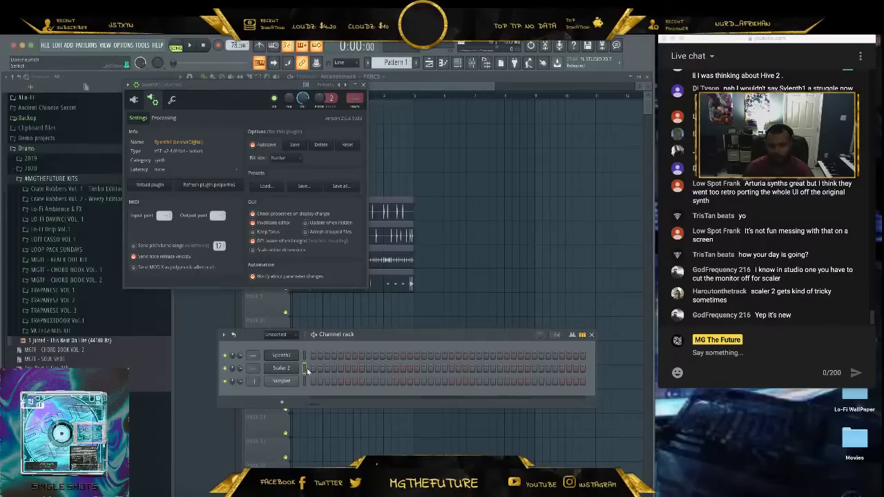
pyautogui.click(135, 101)
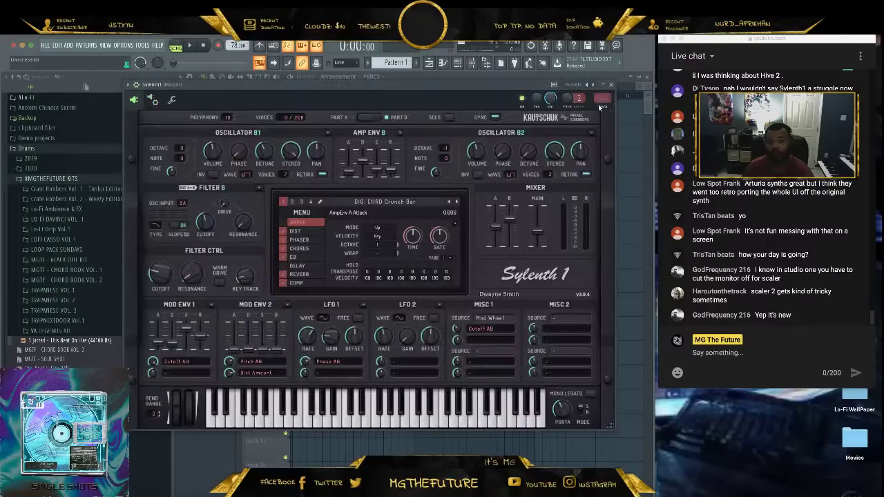
pyautogui.click(611, 85)
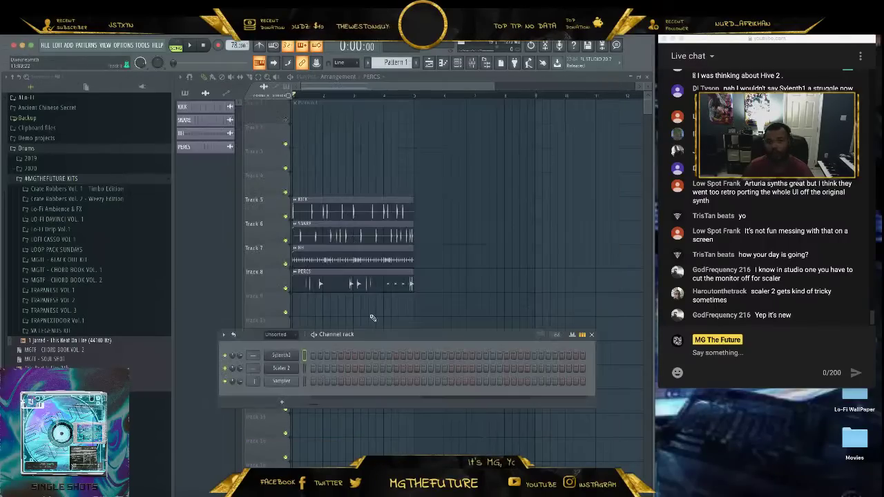
# Recheck Scaler 2's MIDI output port, set its internal sound to Grand Piano and close the plugin window.
pyautogui.click(291, 371)
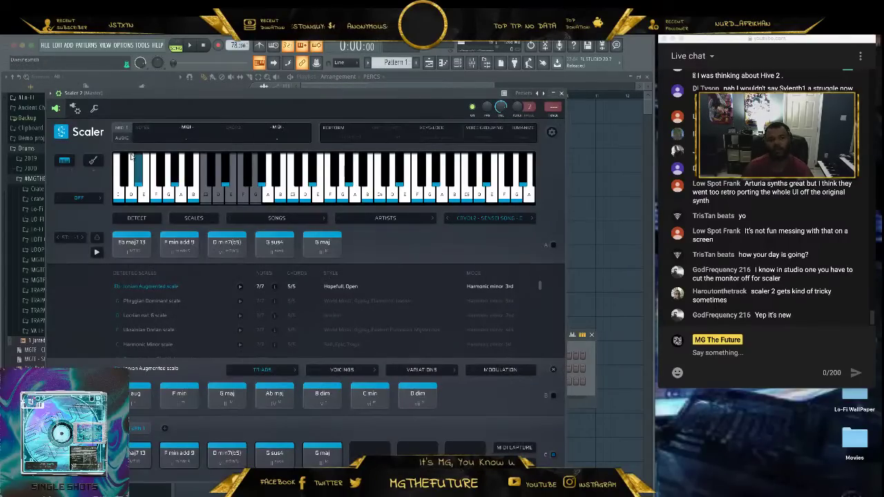
pyautogui.click(75, 108)
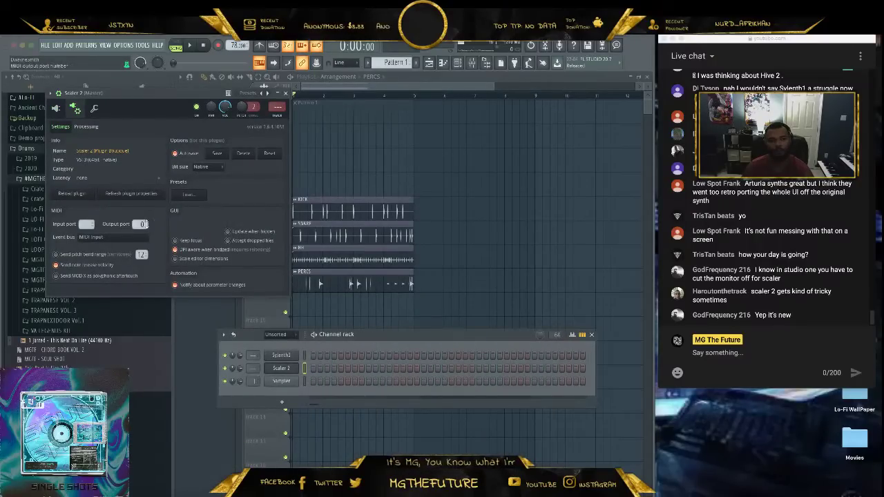
pyautogui.click(56, 109)
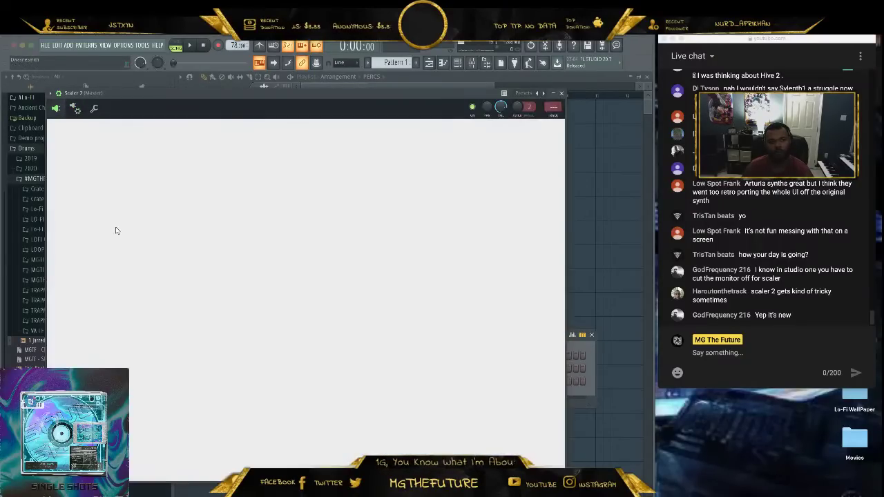
pyautogui.click(79, 199)
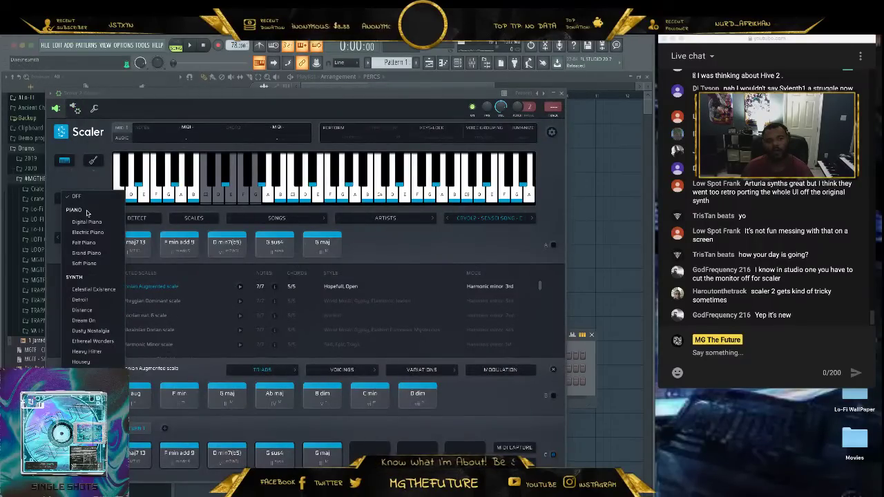
pyautogui.click(87, 253)
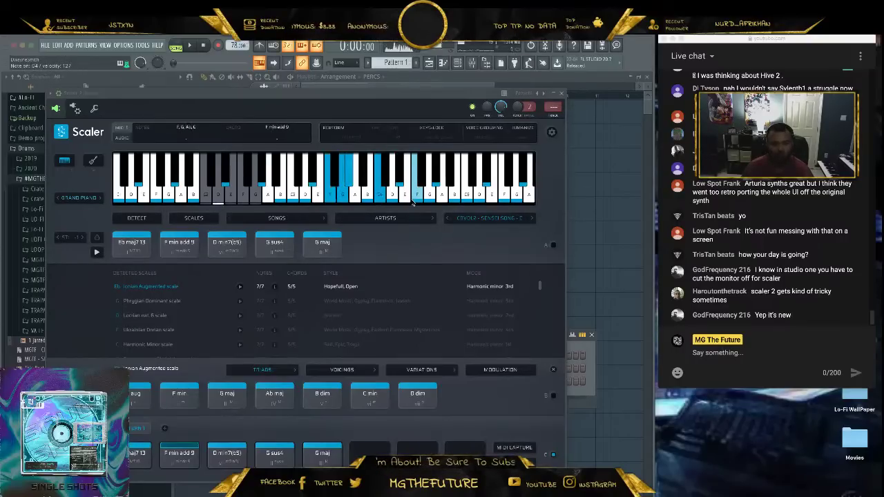
pyautogui.click(562, 95)
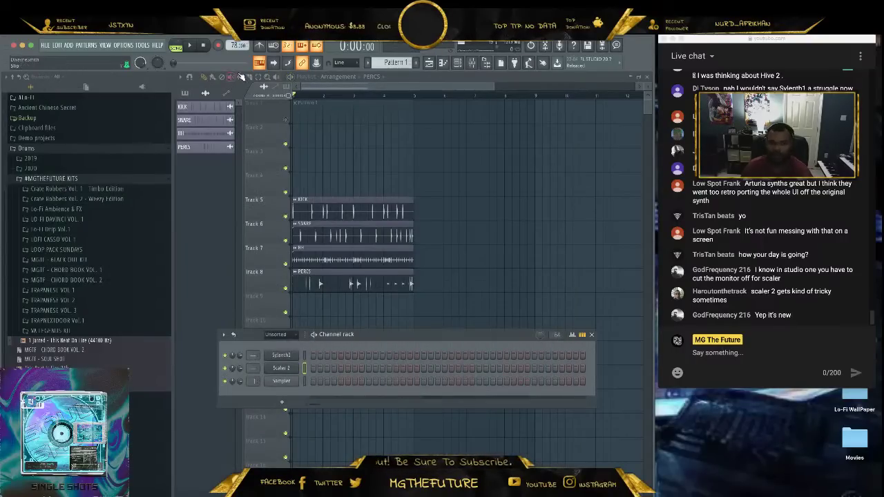
# Record a four-bar Scaler 2 chord part into Pattern 1 over the drums and delete the duplicate pattern clip on Track 1.
pyautogui.click(192, 46)
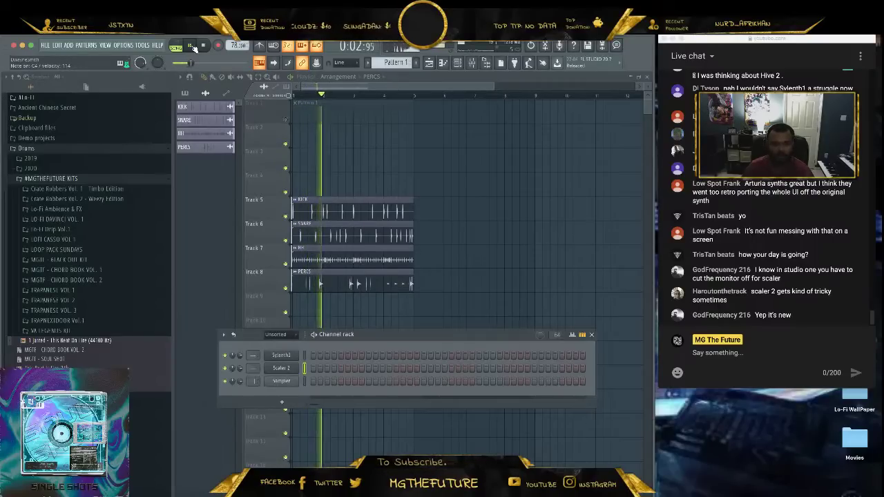
pyautogui.click(194, 47)
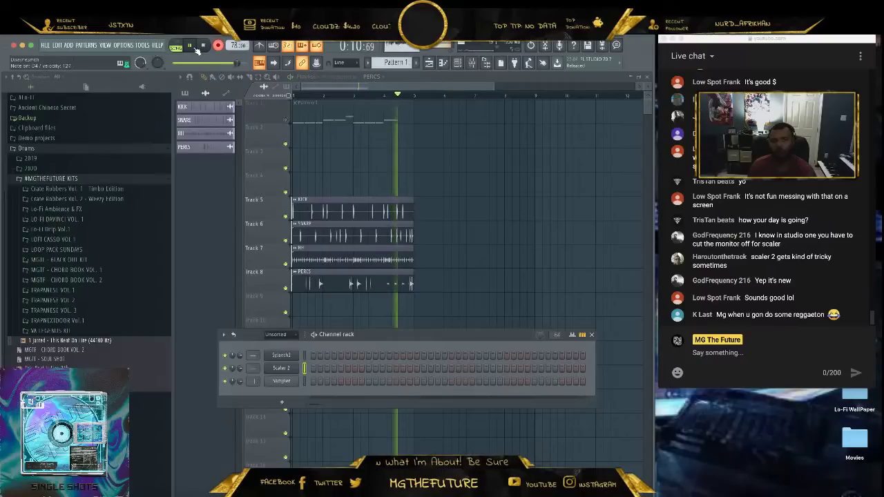
pyautogui.click(203, 46)
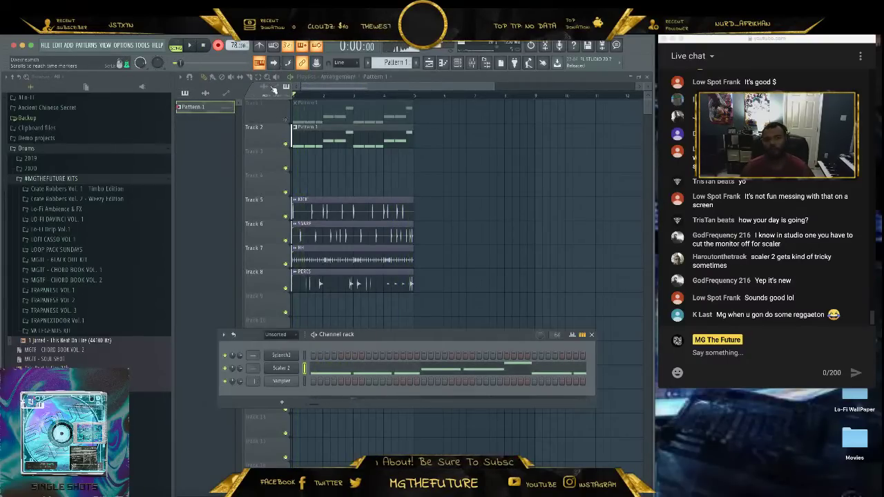
pyautogui.click(218, 46)
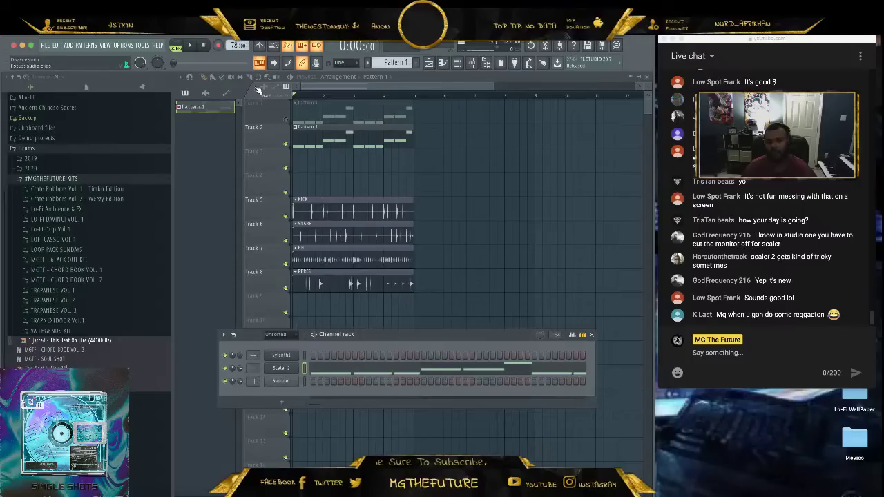
pyautogui.rightClick(364, 112)
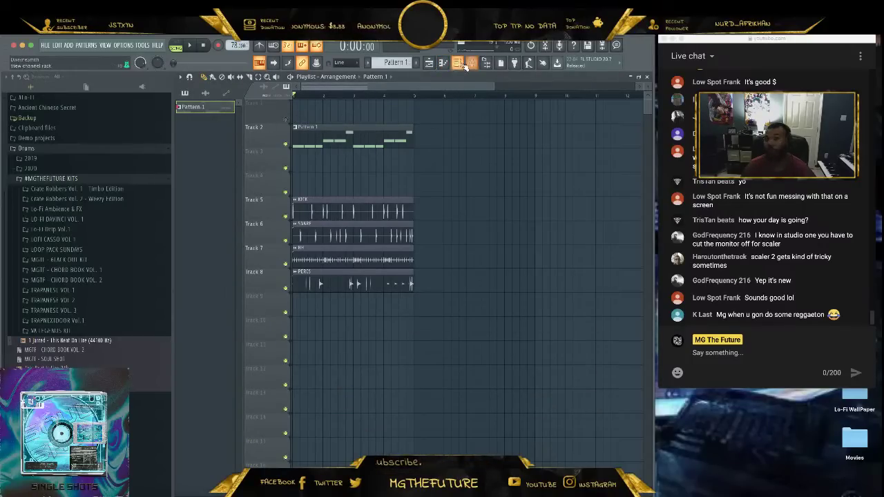
# Review the recorded Scaler 2 notes in the piano roll and play them with the drums while watching Scaler 2's chords.
pyautogui.click(468, 64)
pyautogui.click(453, 366)
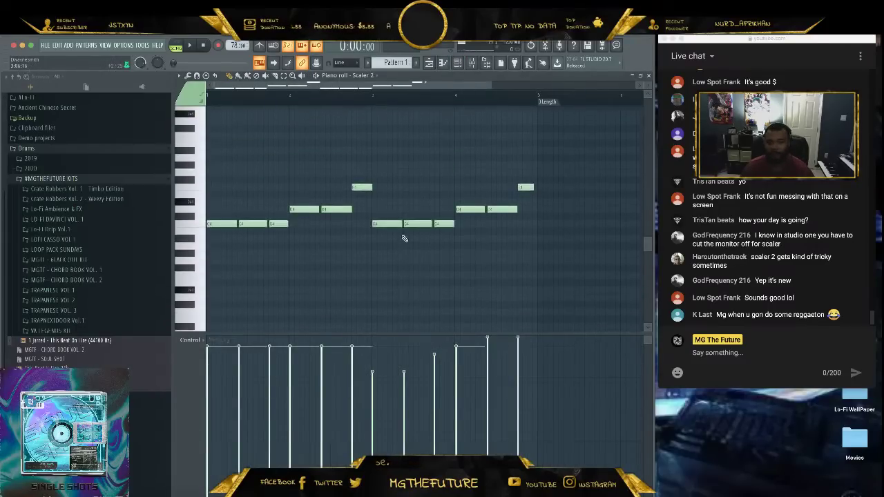
pyautogui.press('space')
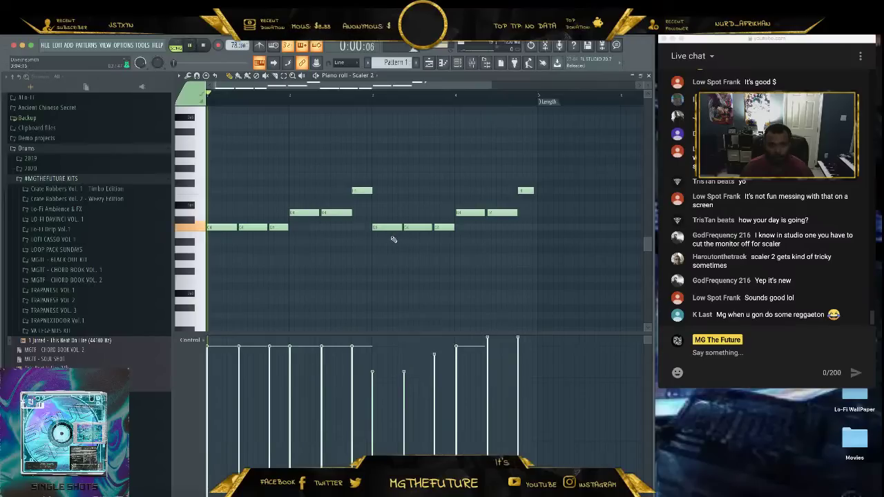
pyautogui.press('F7')
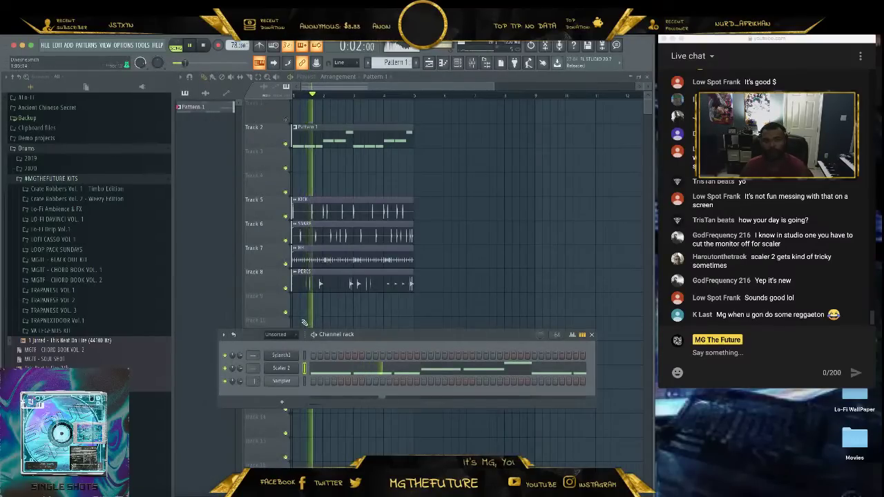
pyautogui.click(281, 368)
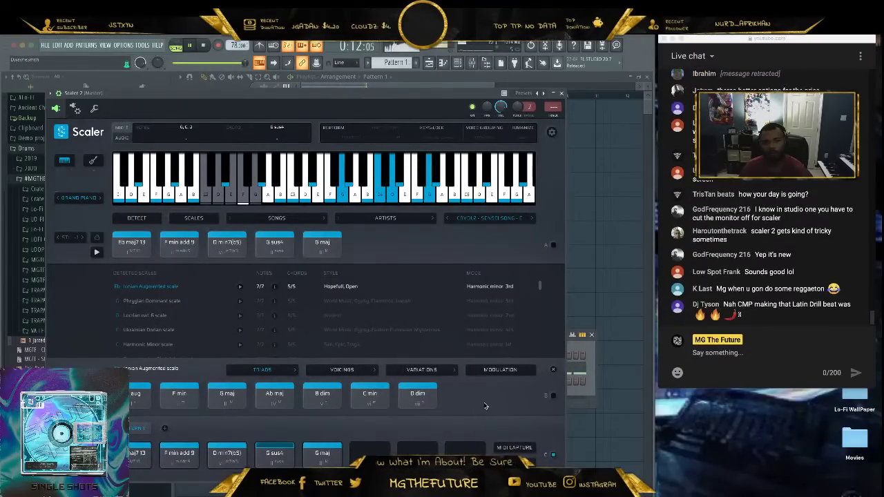
pyautogui.press('space')
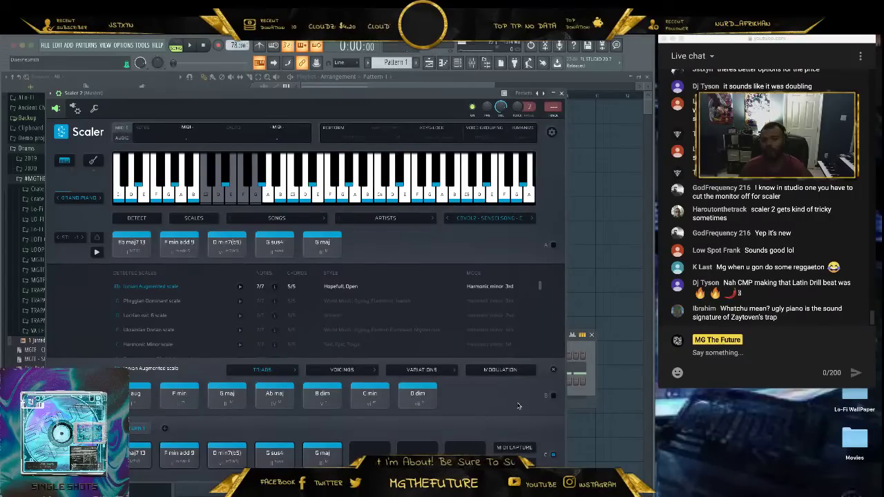
# Arm Scaler 2's MIDI Capture and play the song to capture its full chord output, stopping playback at the end.
pyautogui.click(512, 447)
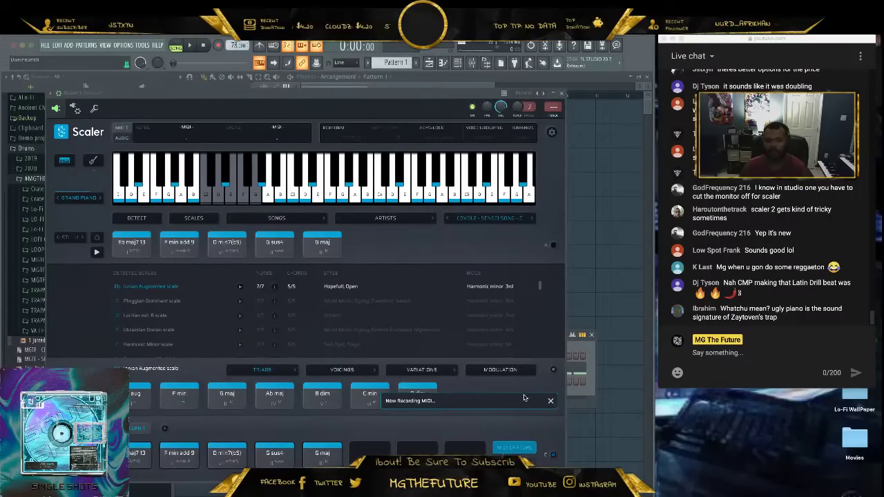
pyautogui.press('space')
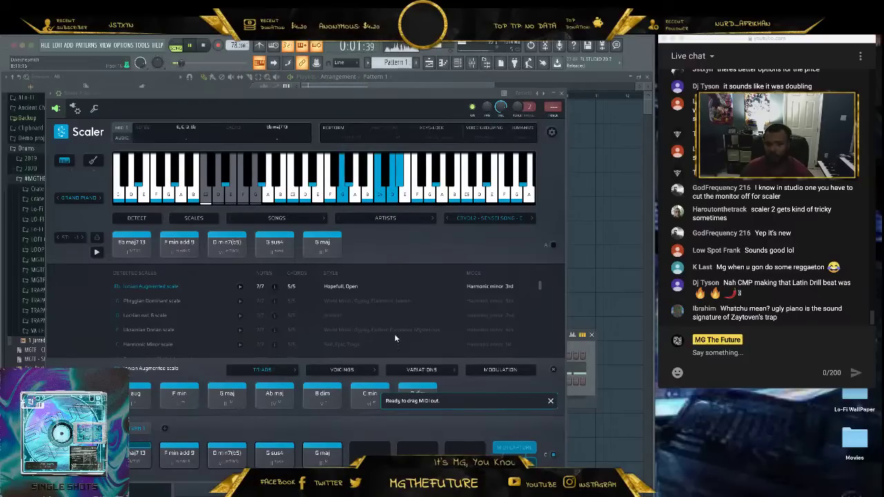
pyautogui.click(203, 46)
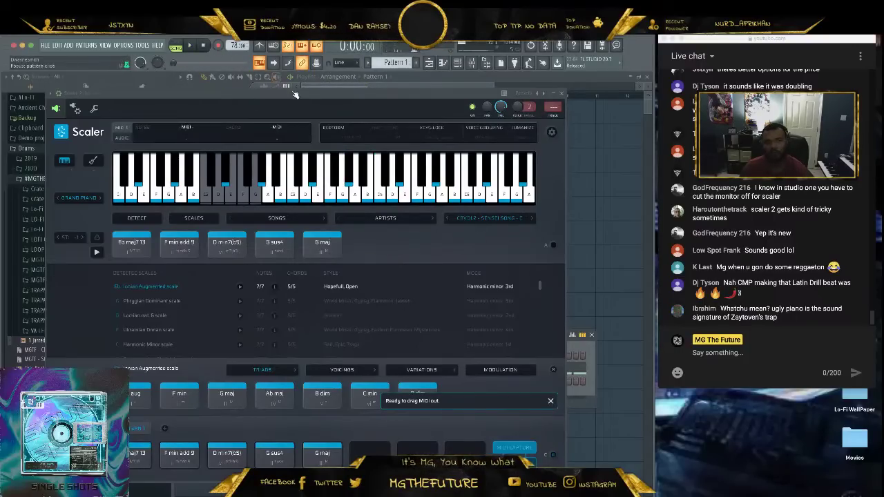
# Arrange Scaler 2 and the channel rack side by side, place the captured MIDI on the Sylenth1 channel and play it.
pyautogui.moveTo(298, 94); pyautogui.dragTo(143, 63)
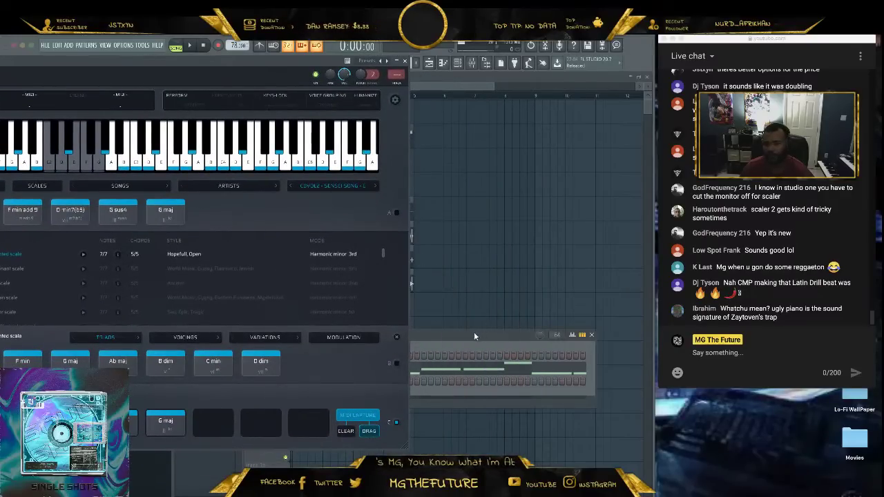
pyautogui.moveTo(474, 337); pyautogui.dragTo(584, 280)
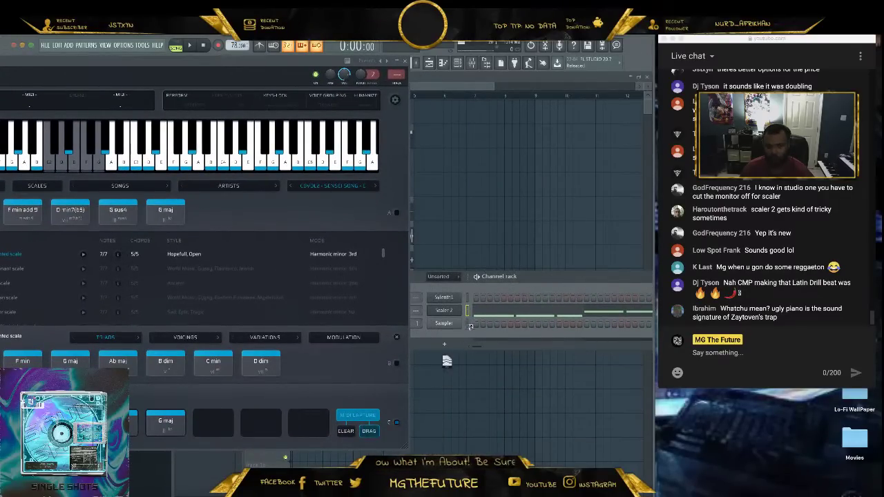
pyautogui.moveTo(469, 297); pyautogui.dragTo(469, 297)
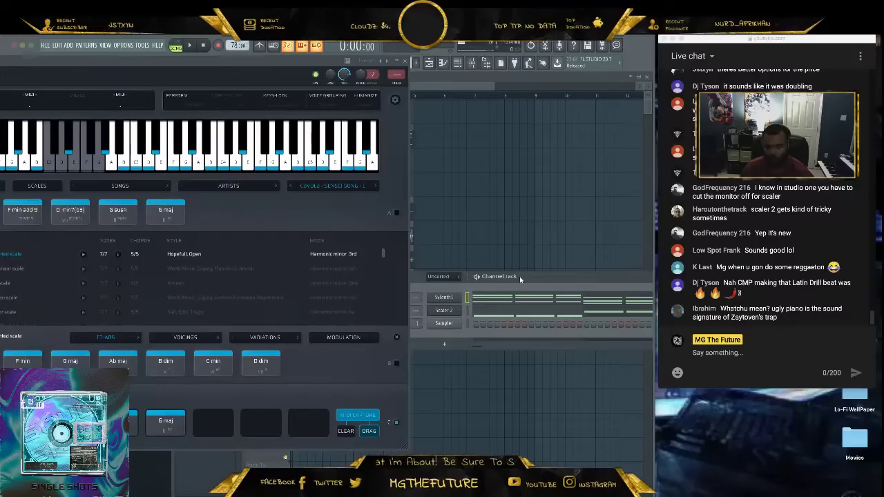
pyautogui.moveTo(544, 278); pyautogui.dragTo(530, 279)
pyautogui.press('space')
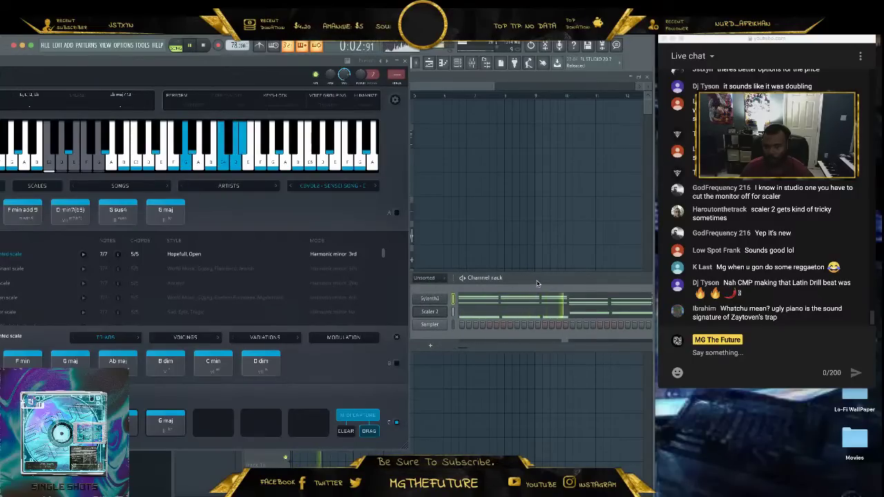
# Remove the repeated notes from the Scaler 2 channel's piano roll and extend the remaining lower notes until each meets the next note.
pyautogui.moveTo(581, 282); pyautogui.dragTo(490, 315)
pyautogui.press('space')
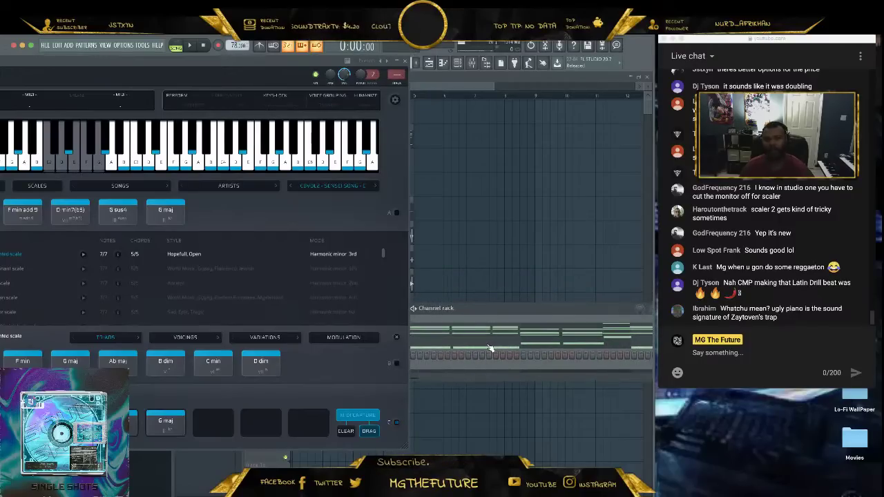
pyautogui.click(490, 348)
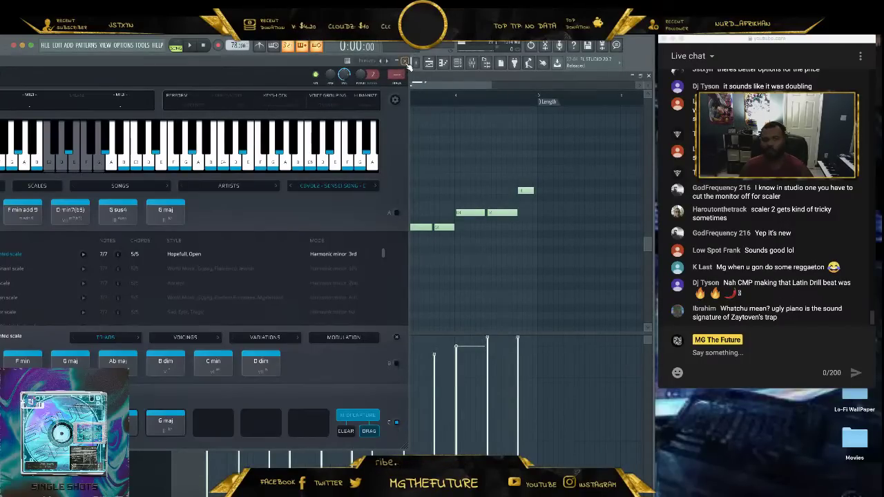
pyautogui.click(406, 61)
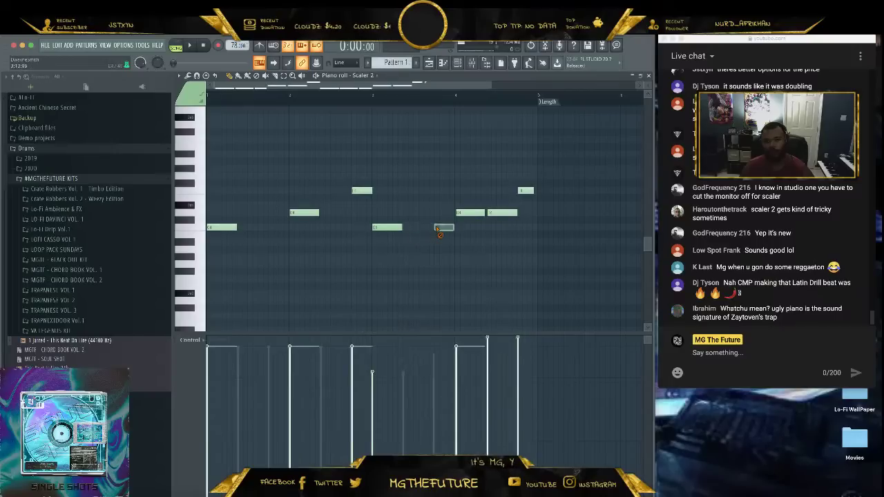
pyautogui.moveTo(518, 203); pyautogui.dragTo(289, 229)
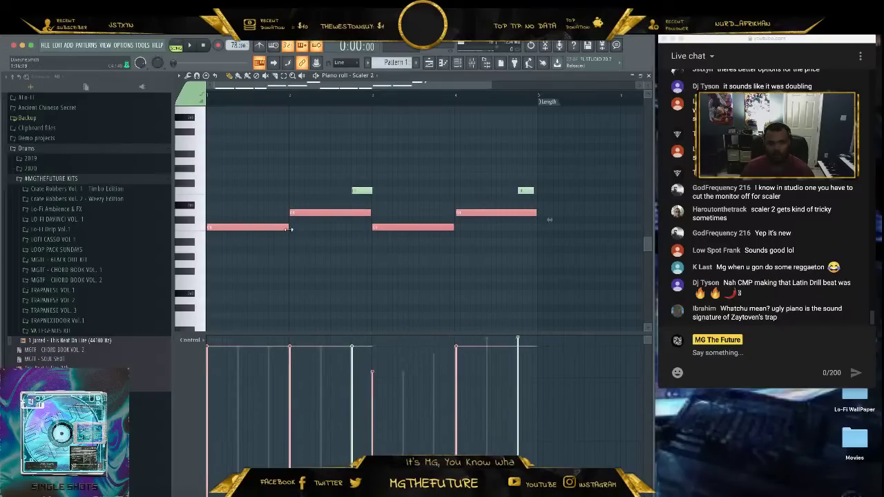
pyautogui.click(410, 214)
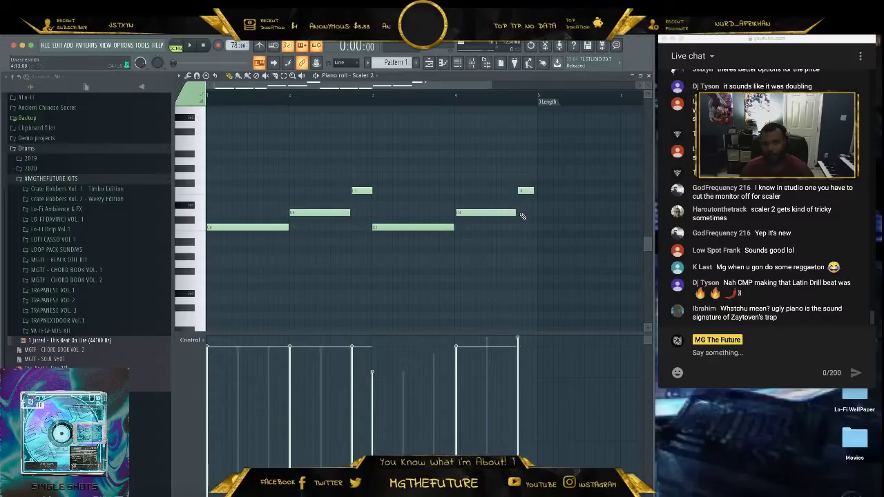
pyautogui.moveTo(536, 166); pyautogui.dragTo(240, 271)
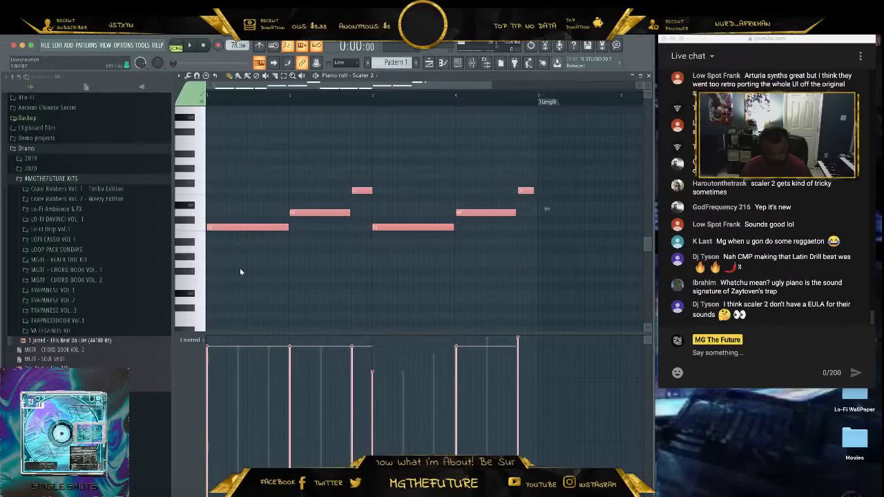
pyautogui.click(351, 275)
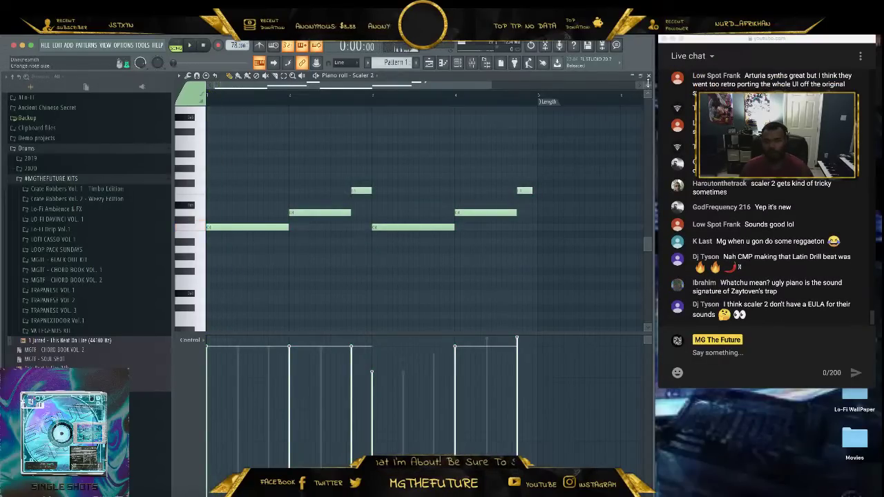
pyautogui.click(649, 76)
# Play the edited Scaler 2 part with the drums while watching Scaler 2's chords, bringing its whole window into view.
pyautogui.press('space')
pyautogui.click(379, 344)
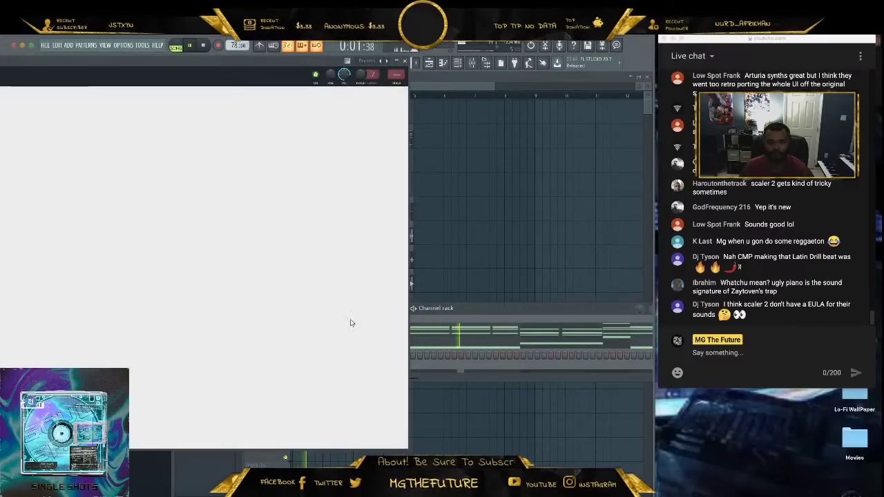
pyautogui.press('space')
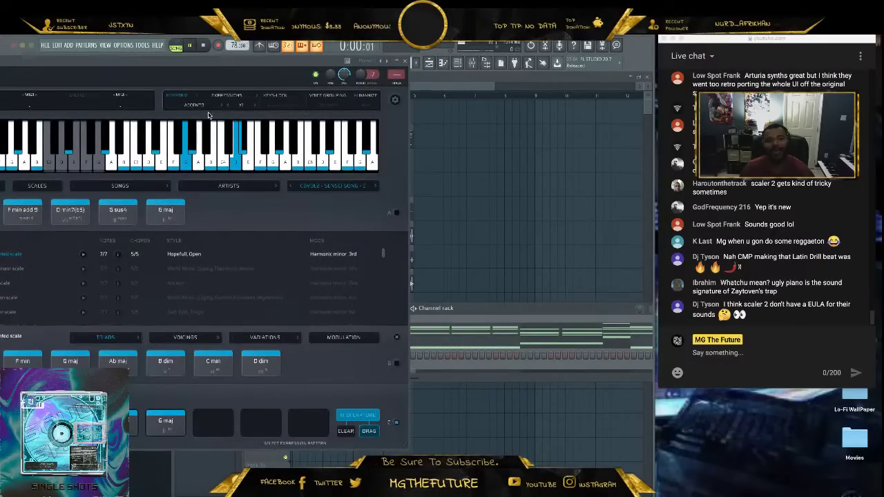
pyautogui.moveTo(284, 64); pyautogui.dragTo(471, 98)
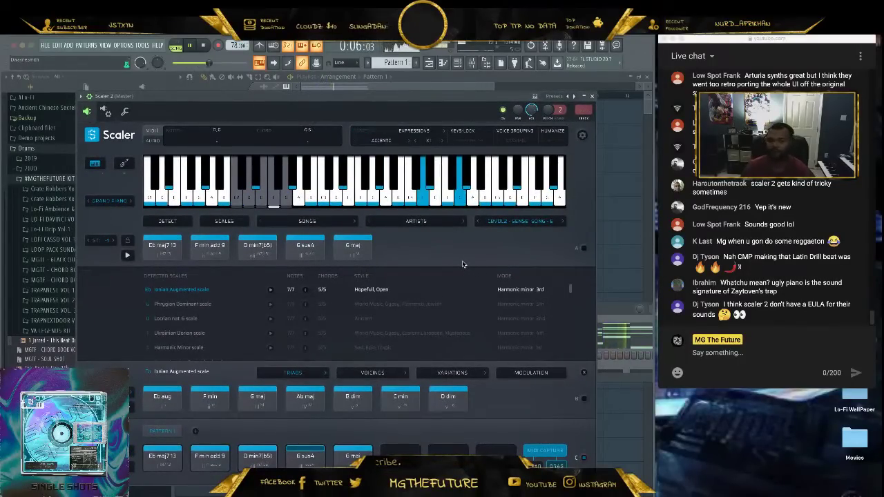
pyautogui.click(598, 99)
# Clone the Sylenth1 channel, close the plugin window and stop playback.
pyautogui.rightClick(379, 330)
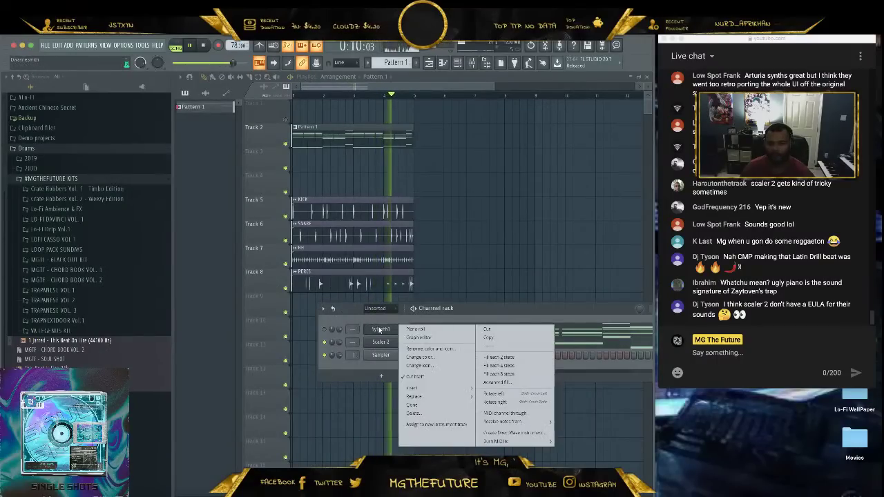
pyautogui.click(435, 404)
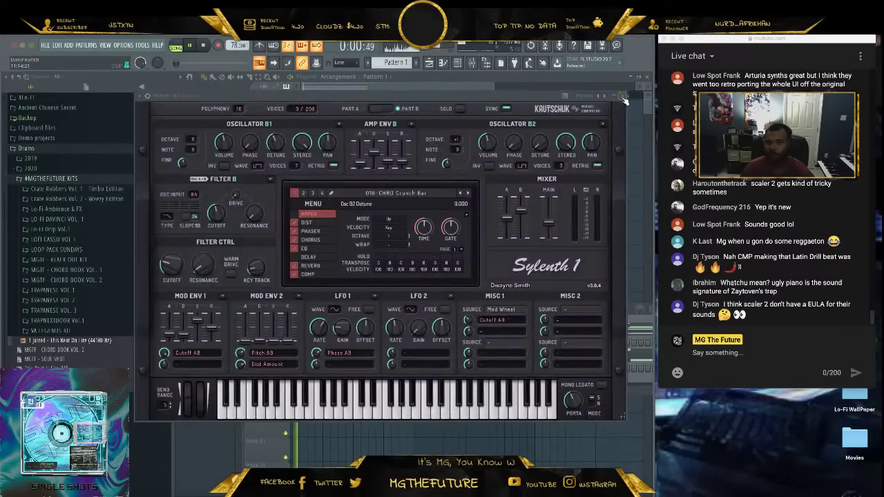
pyautogui.click(626, 96)
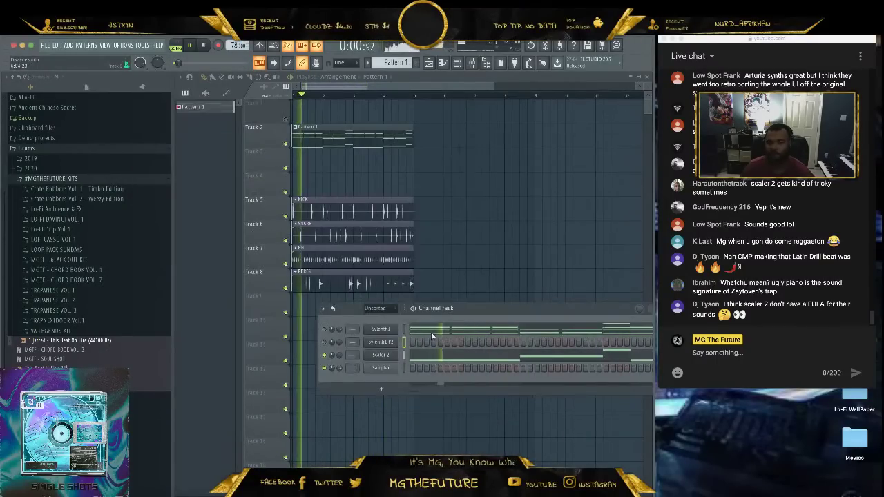
pyautogui.press('space')
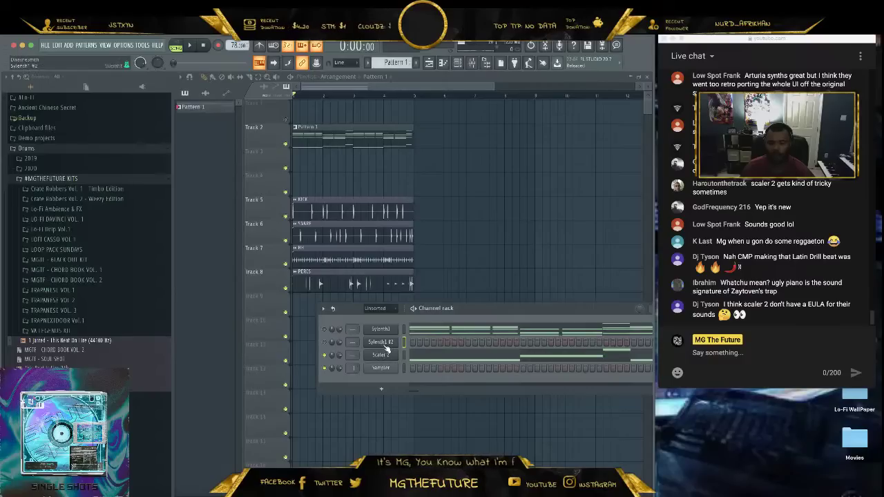
# Try to capture Scaler 2's edited part as MIDI, place it on the cloned Sylenth1 channel and inspect its piano roll.
pyautogui.click(379, 356)
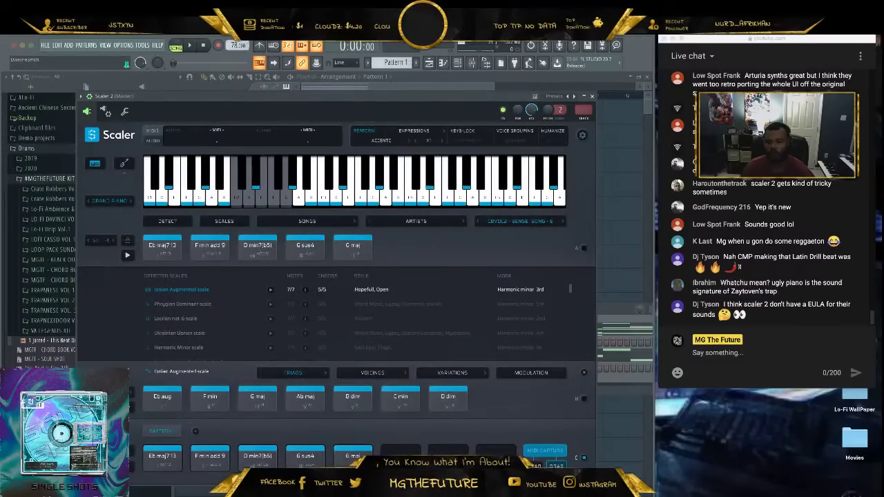
pyautogui.click(525, 450)
pyautogui.press('space')
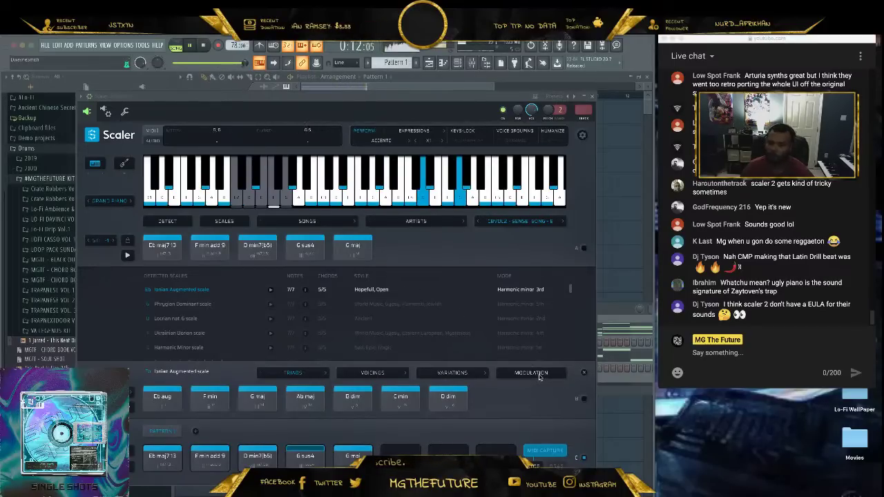
pyautogui.press('space')
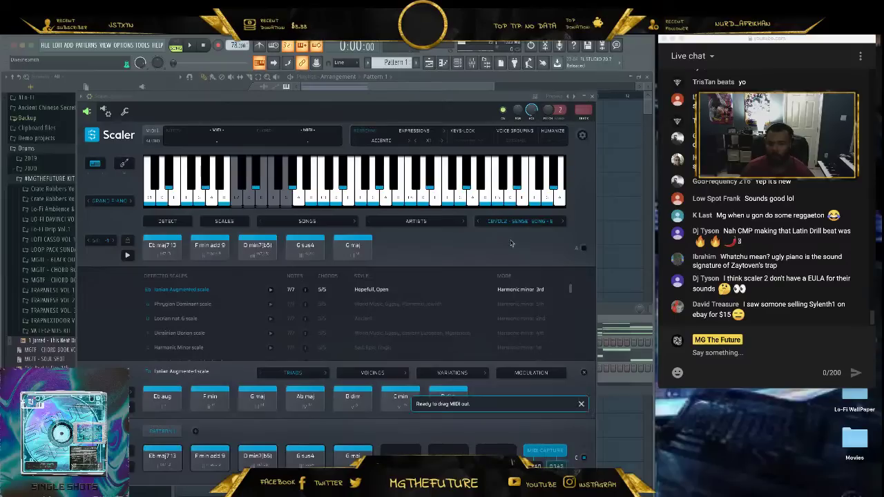
pyautogui.moveTo(473, 105); pyautogui.dragTo(173, 96)
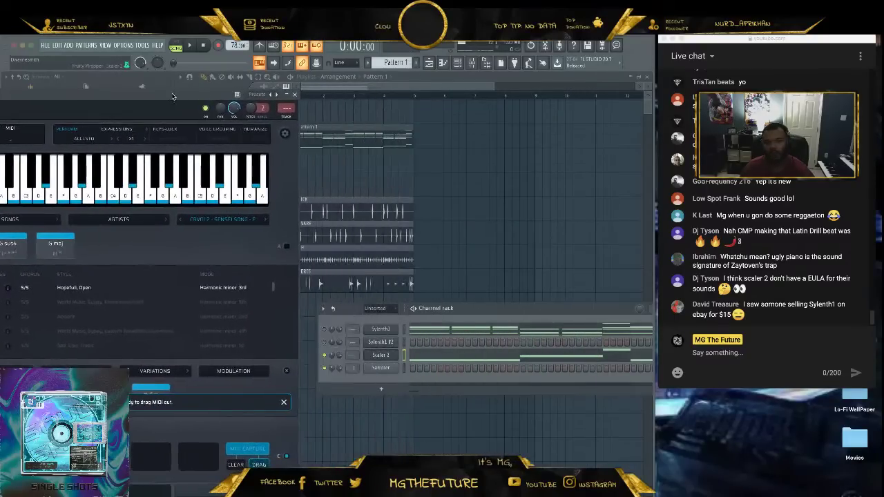
pyautogui.moveTo(258, 464); pyautogui.dragTo(339, 417)
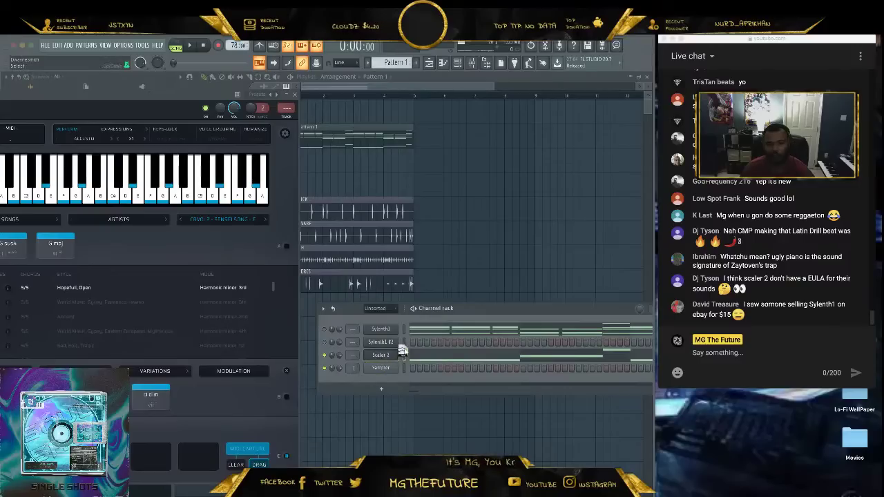
pyautogui.moveTo(405, 345); pyautogui.dragTo(405, 347)
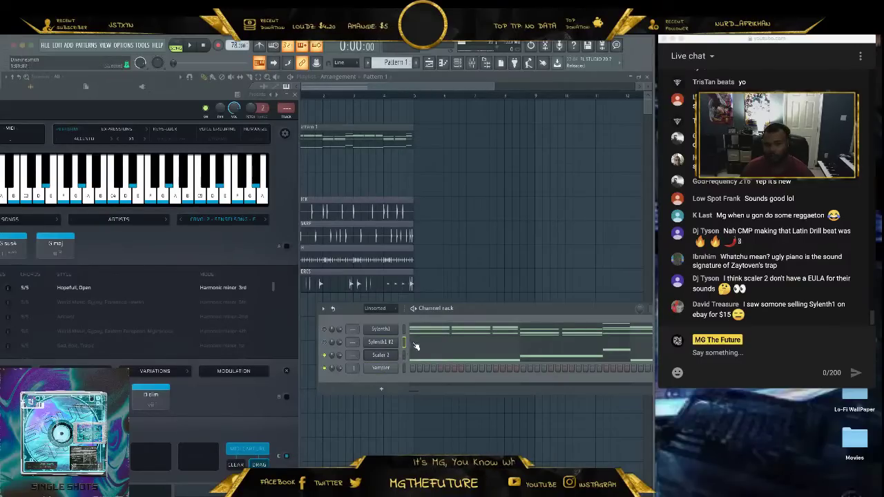
pyautogui.click(422, 343)
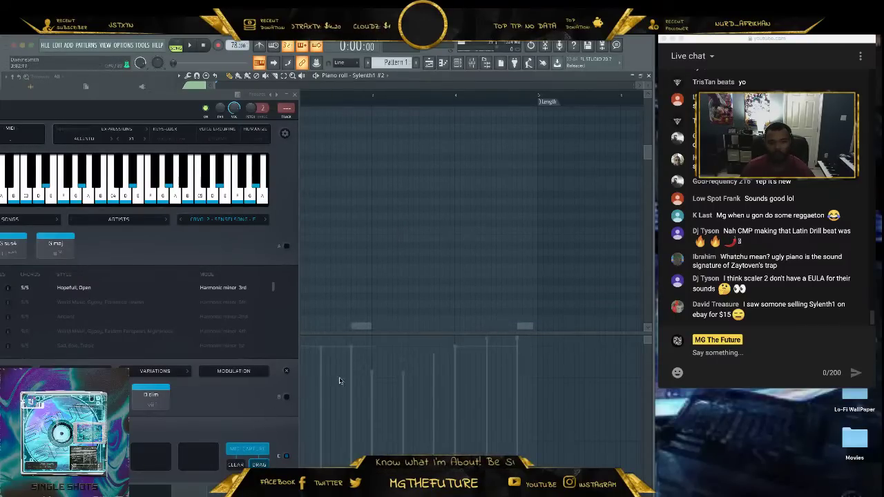
# Clear Scaler 2's captured MIDI, cancel naming the chord set and close the piano roll.
pyautogui.click(236, 465)
pyautogui.press('super+s')
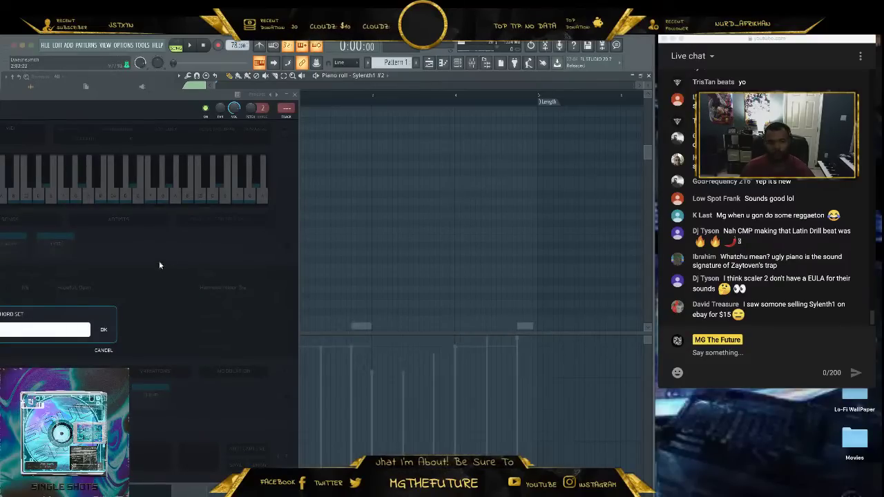
pyautogui.moveTo(178, 100); pyautogui.dragTo(393, 93)
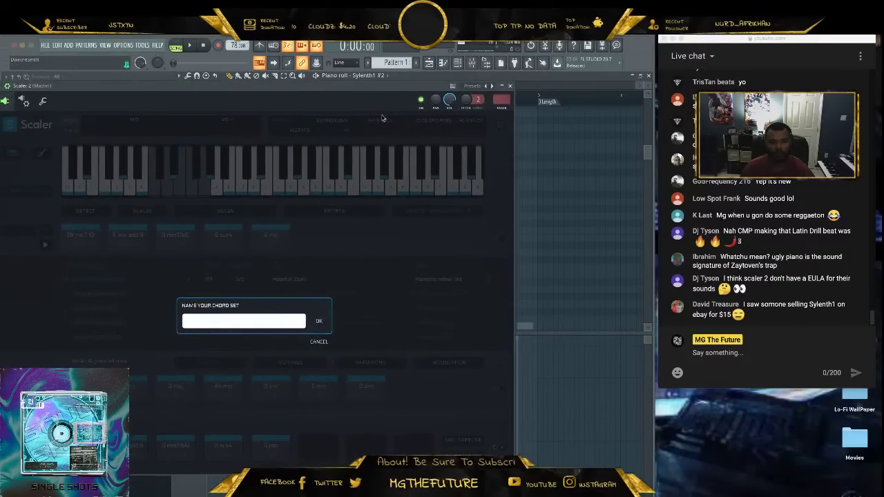
pyautogui.click(318, 342)
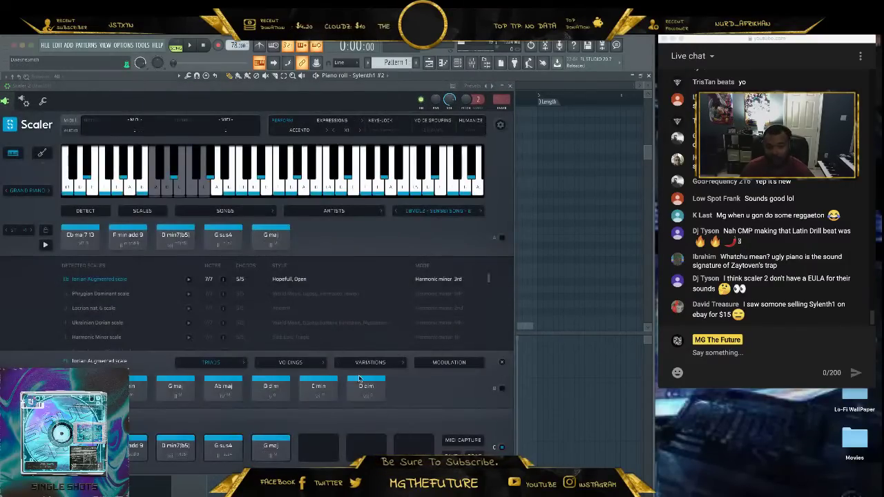
pyautogui.click(639, 78)
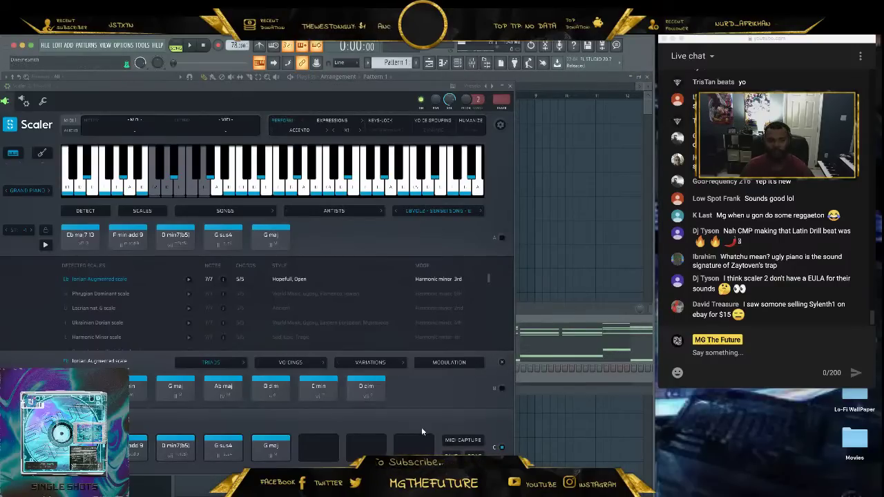
# Capture Scaler 2's MIDI output again while the song plays and place it on the cloned Sylenth1 channel.
pyautogui.click(456, 442)
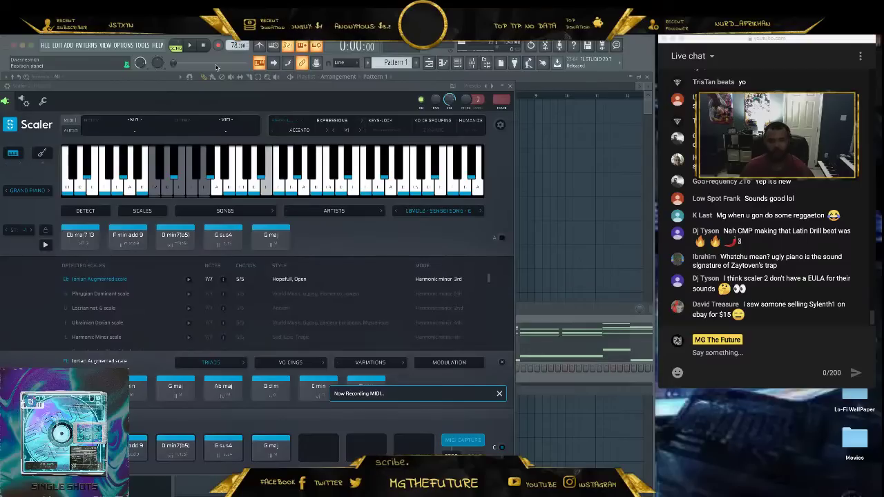
pyautogui.click(196, 46)
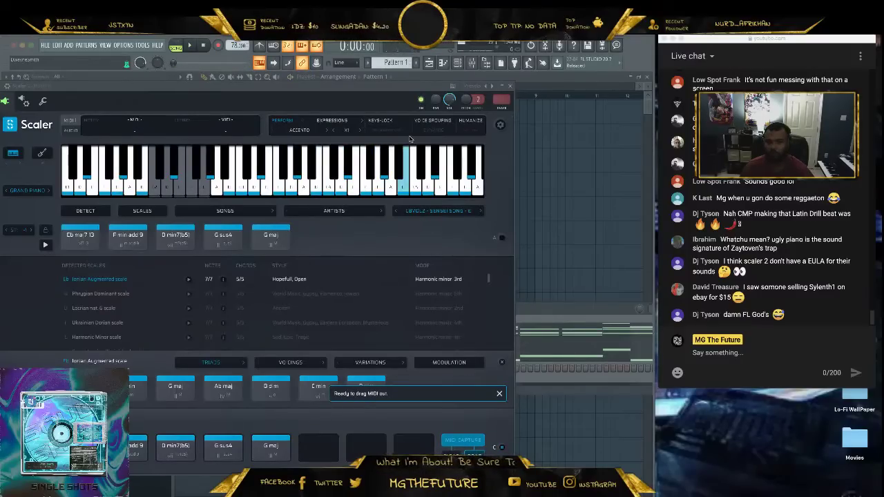
pyautogui.press('space')
pyautogui.moveTo(402, 91); pyautogui.dragTo(231, 97)
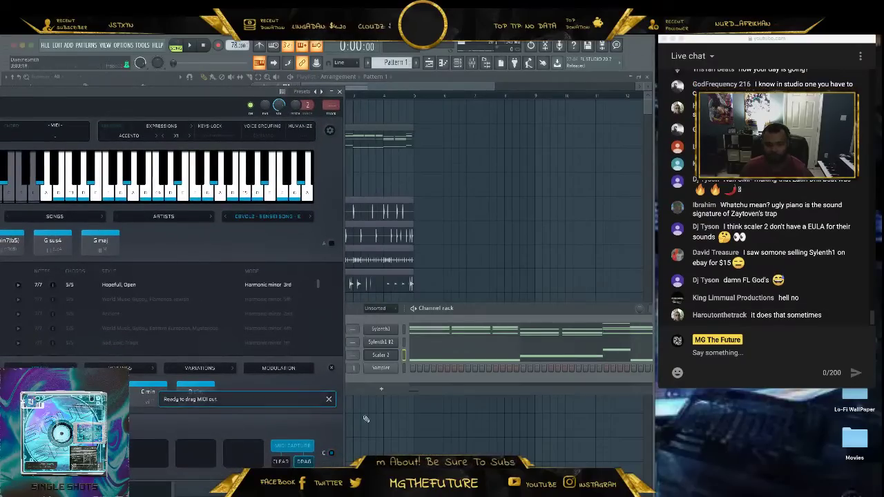
pyautogui.moveTo(307, 462); pyautogui.dragTo(404, 343)
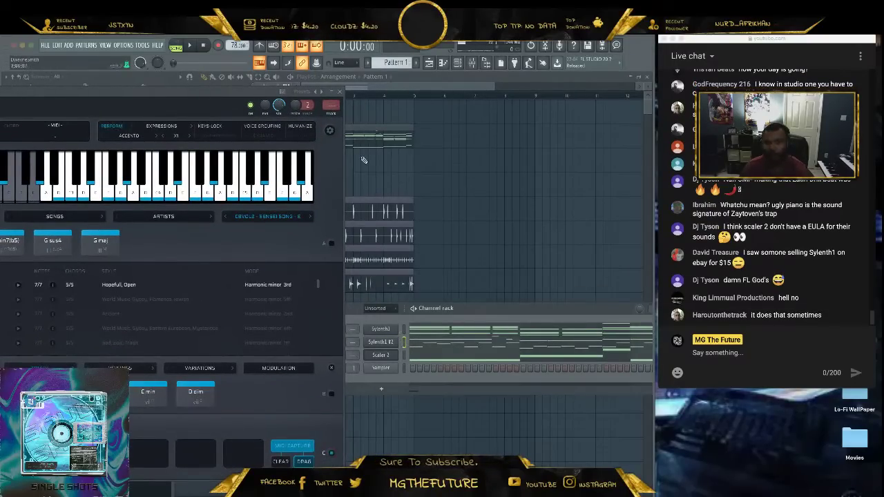
pyautogui.click(340, 92)
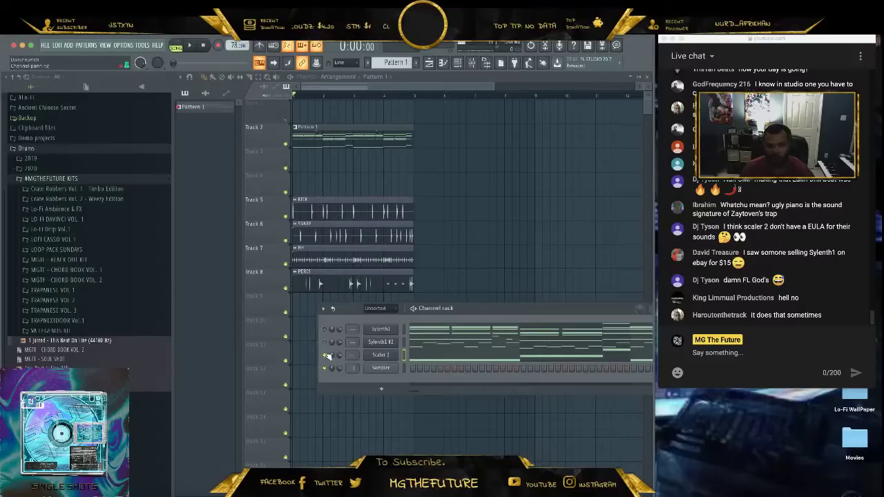
# Play the song with Scaler 2 muted and the cloned Sylenth1 on, deleting the clone's stray note at the start of bar 5.
pyautogui.press('space')
pyautogui.moveTo(484, 311); pyautogui.dragTo(394, 314)
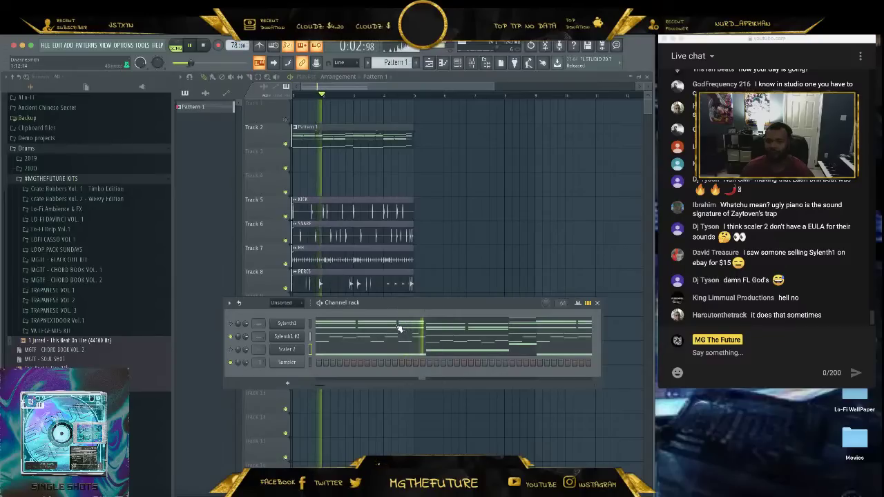
pyautogui.click(403, 339)
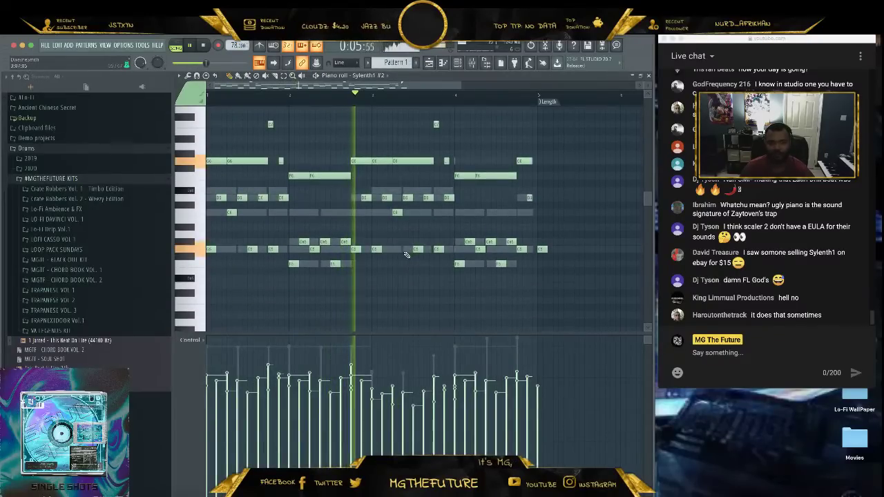
pyautogui.rightClick(542, 249)
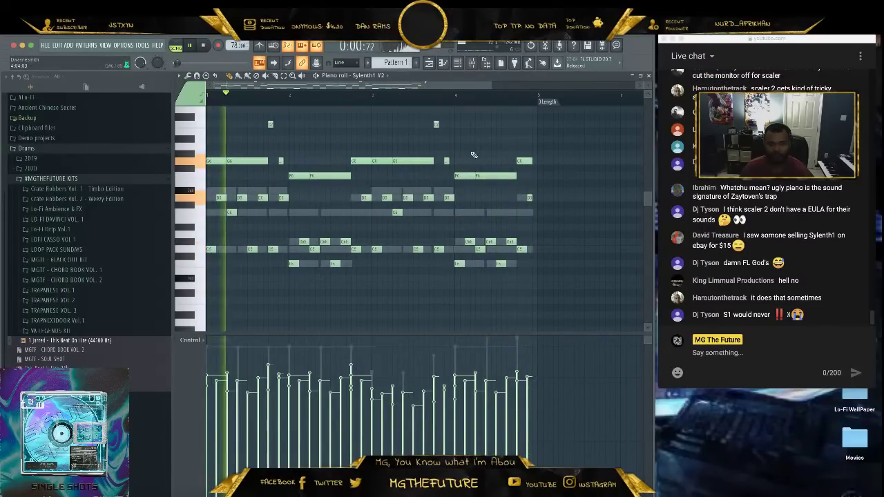
pyautogui.click(648, 76)
pyautogui.press('space')
# Load the next chord preset, 017 Green Room, in the cloned Sylenth1 and play the song.
pyautogui.click(286, 337)
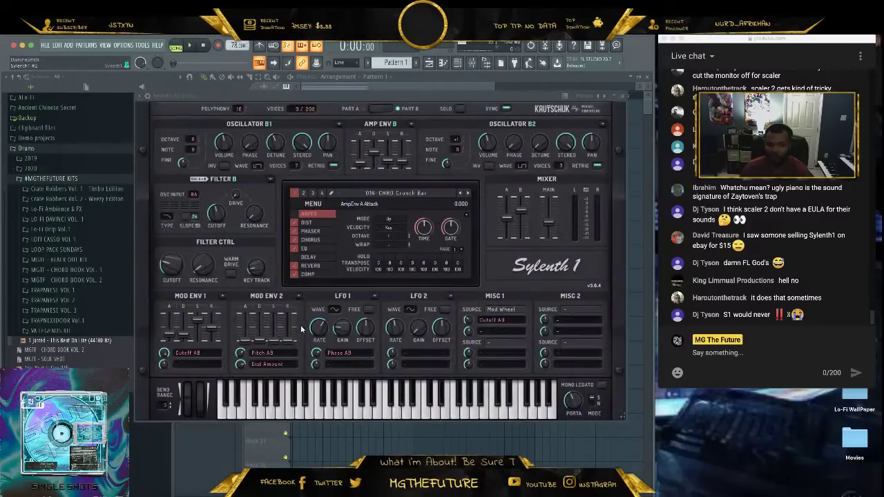
pyautogui.click(467, 194)
pyautogui.press('space')
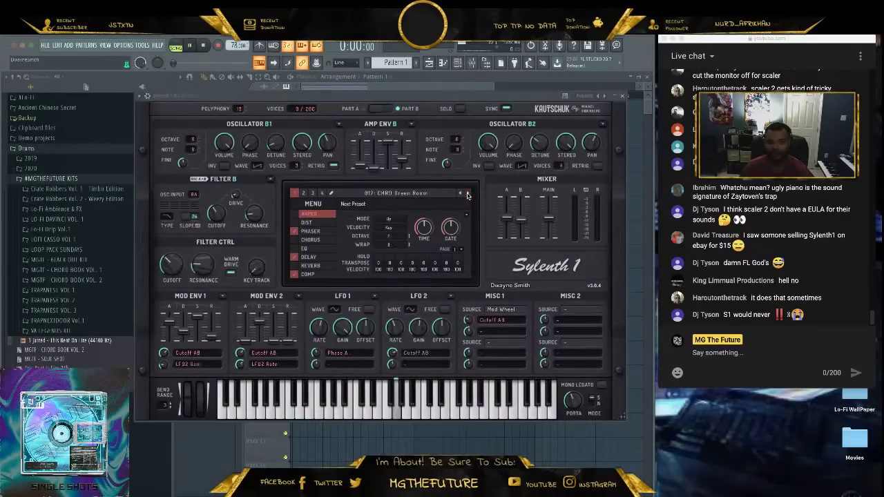
# Audition the chord presets 018 Future Prophet and 019 Exian in the cloned Sylenth1 and stop the song.
pyautogui.click(467, 194)
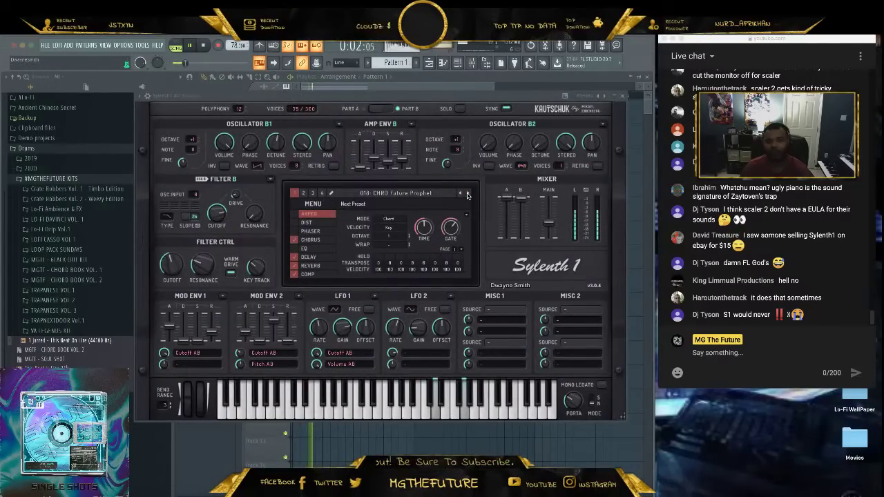
pyautogui.click(467, 194)
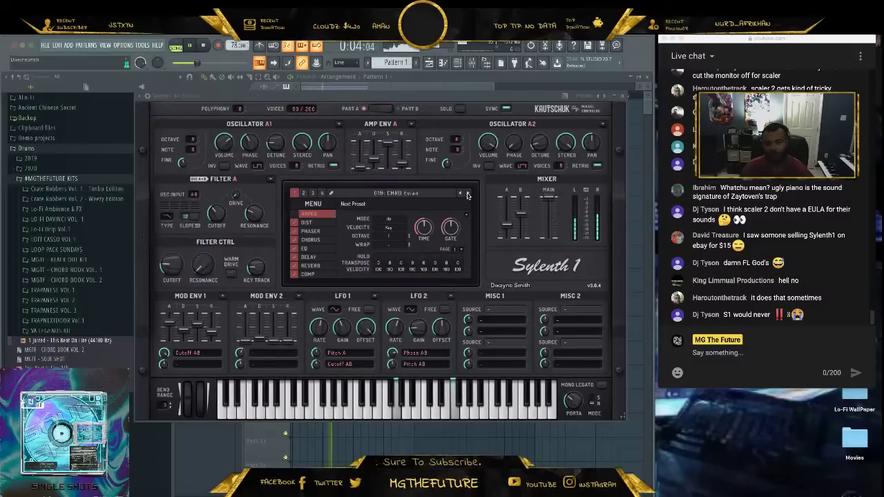
pyautogui.press('space')
# Load the factory bank OVO Marvins Room Vol 3 from the OVO Banks in the cloned Sylenth1.
pyautogui.click(313, 204)
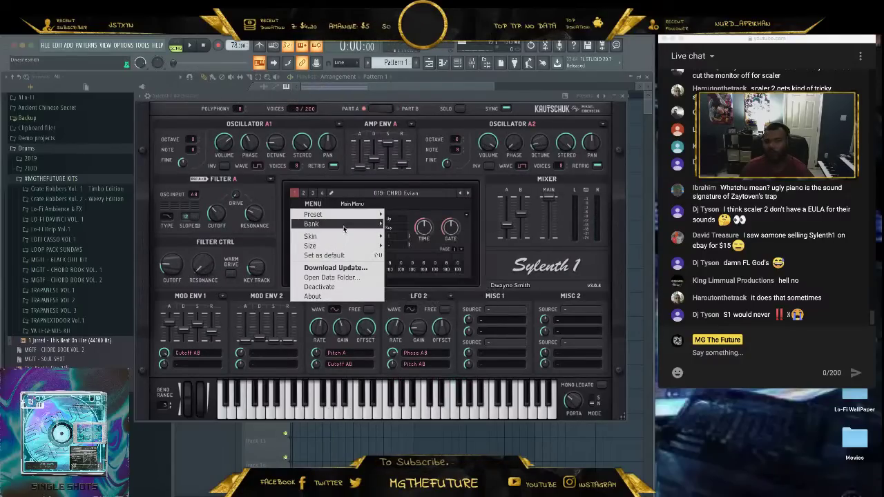
pyautogui.moveTo(345, 224)
pyautogui.moveTo(408, 225)
pyautogui.moveTo(498, 256)
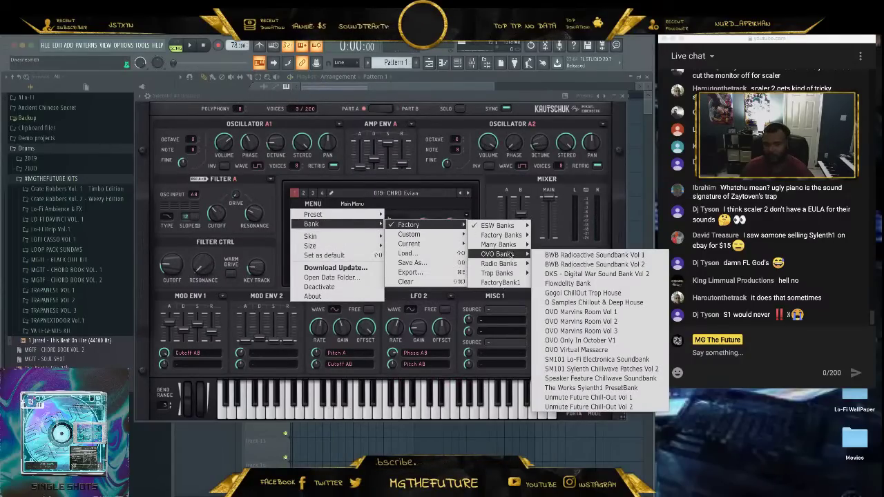
pyautogui.click(580, 331)
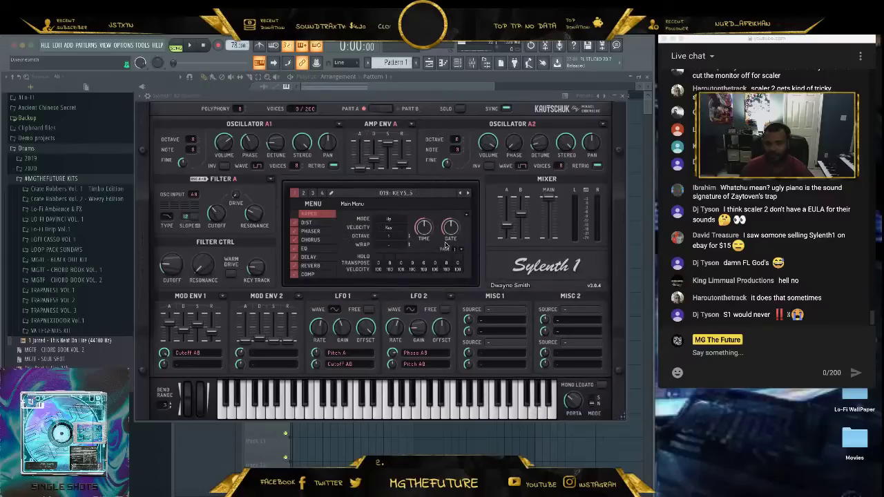
# Select the preset 015 KEYS_1 in the cloned Sylenth1 and play the song.
pyautogui.click(421, 193)
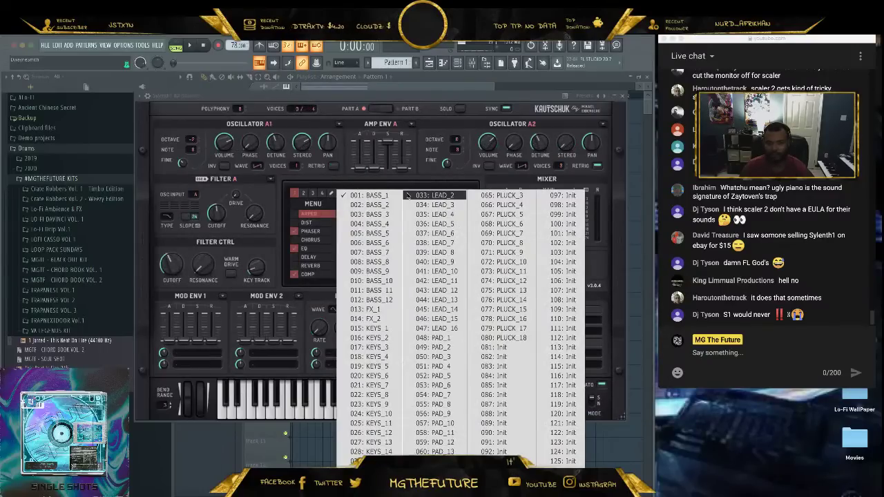
pyautogui.click(373, 328)
pyautogui.press('space')
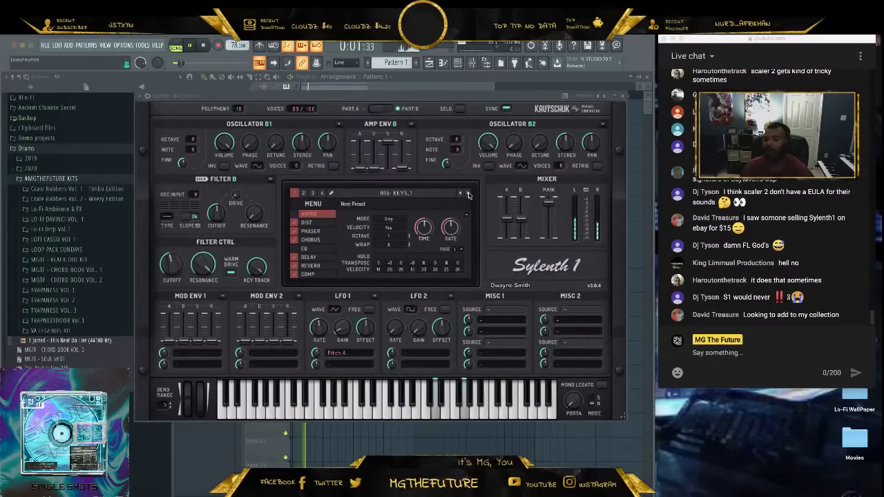
# Audition the following keys presets one by one in the cloned Sylenth1, up to 023 KEYS_9, while the song plays.
pyautogui.click(468, 194)
pyautogui.click(468, 194)
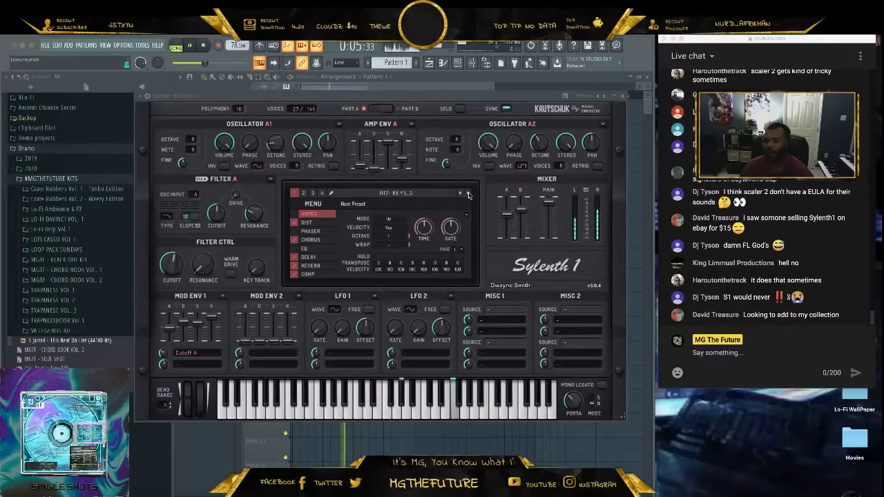
pyautogui.click(468, 194)
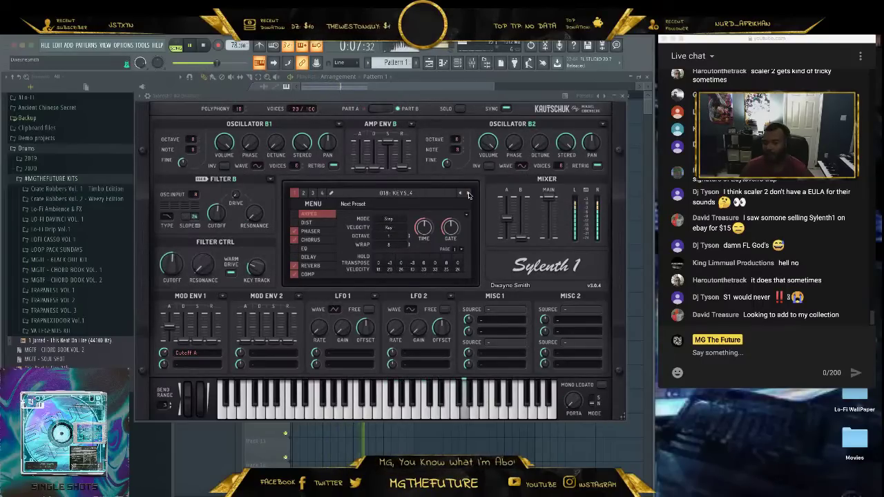
pyautogui.click(468, 195)
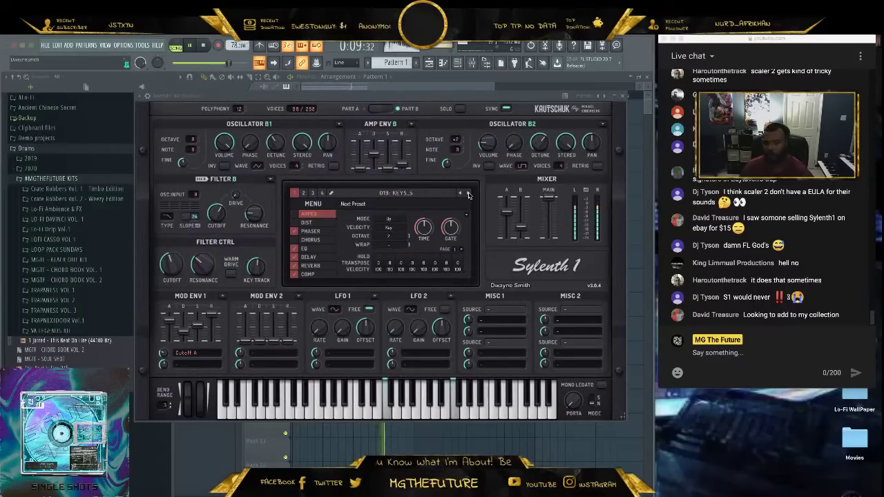
pyautogui.click(468, 195)
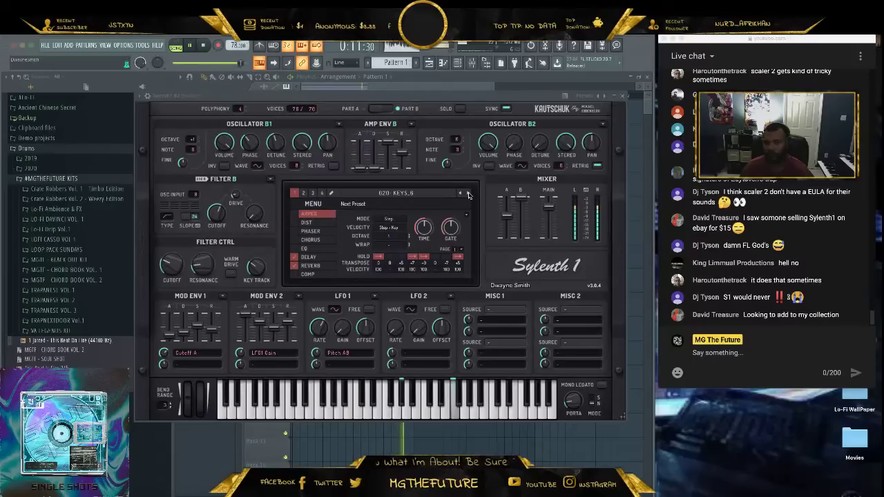
pyautogui.click(468, 194)
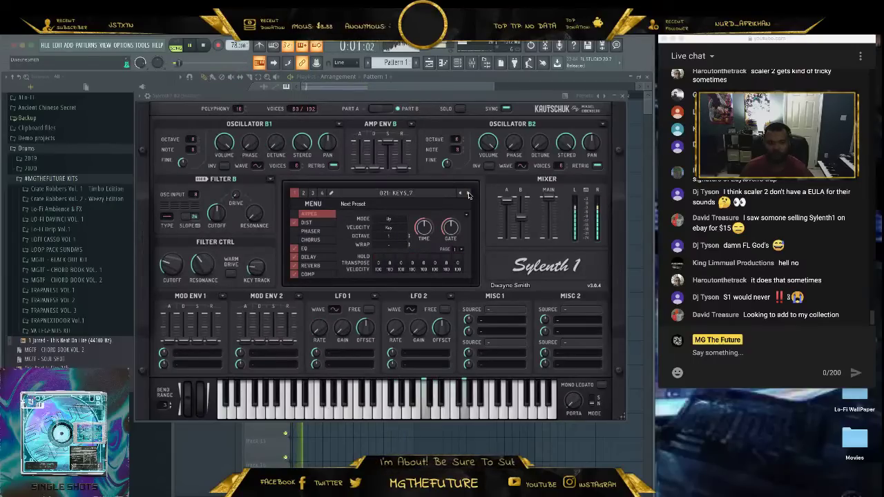
pyautogui.click(468, 194)
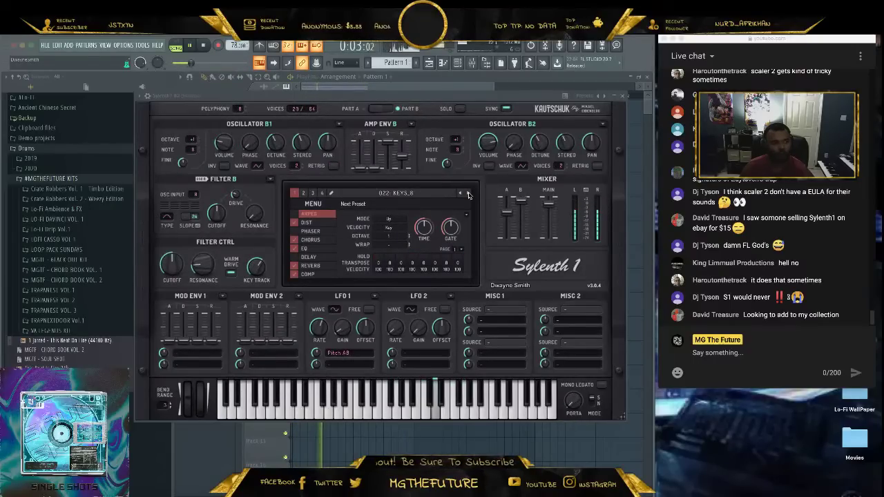
pyautogui.click(468, 194)
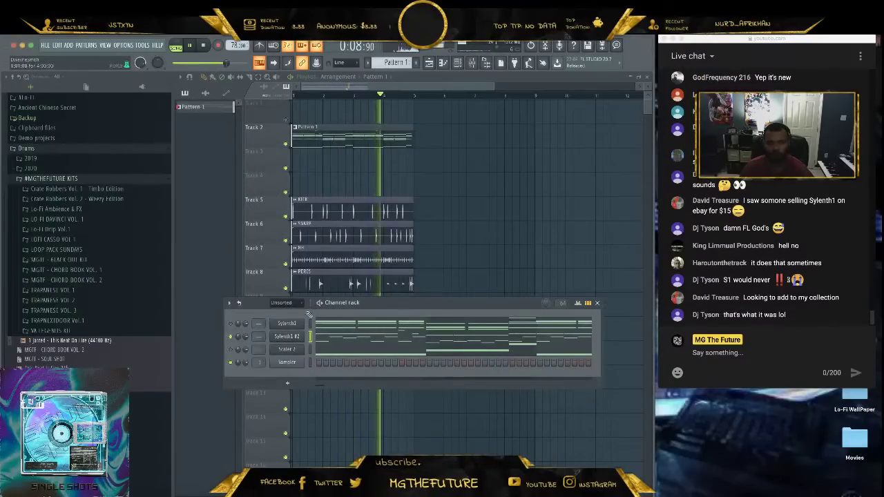
# Open the original Sylenth1 channel and load the factory bank OVO Marvins Room Vol 2 from the OVO Banks.
pyautogui.click(287, 323)
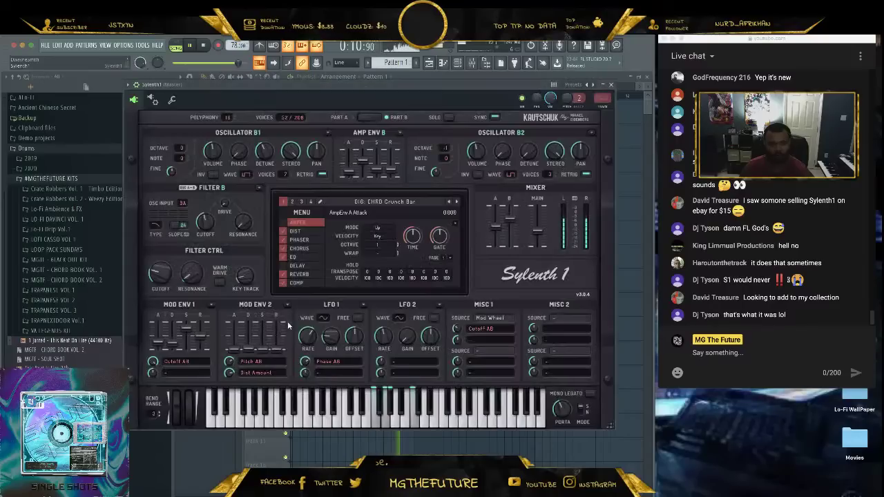
pyautogui.click(302, 211)
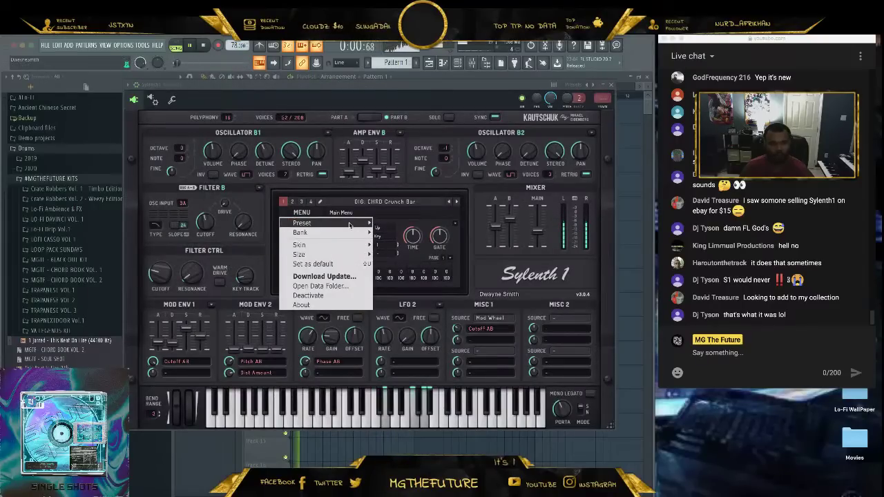
pyautogui.moveTo(349, 233)
pyautogui.moveTo(397, 233)
pyautogui.moveTo(487, 263)
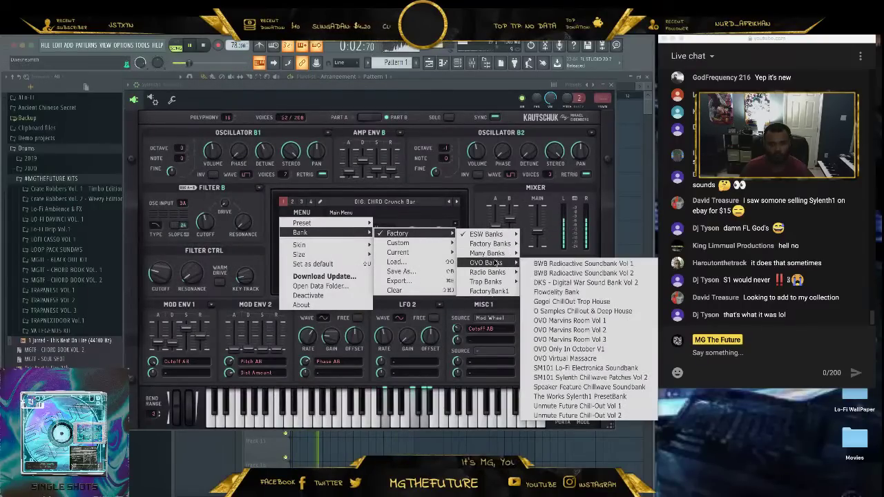
pyautogui.click(547, 330)
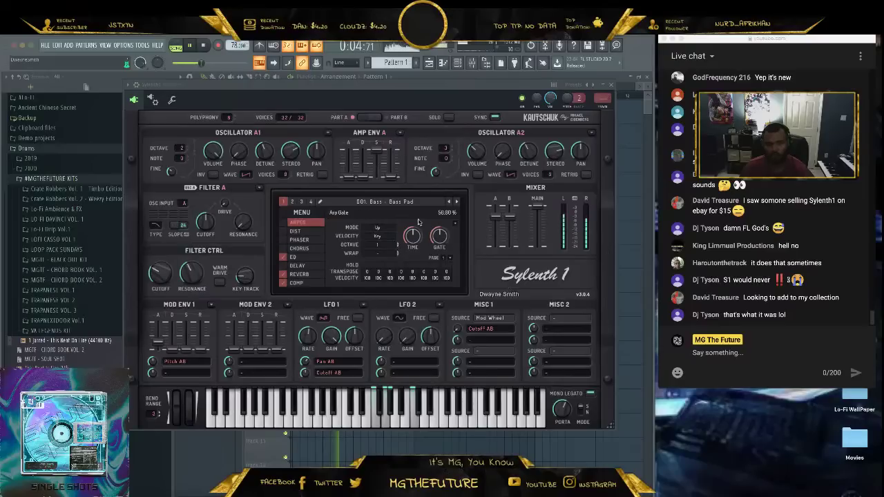
# Select 062 Synth - Throught the glass in the original Sylenth1, go back to 060 Synth - This is Love and close the plugin.
pyautogui.click(406, 206)
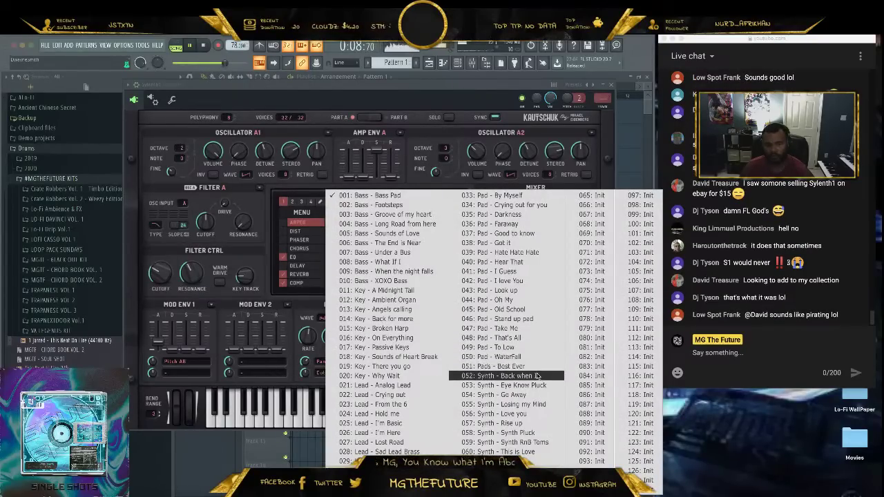
pyautogui.click(508, 471)
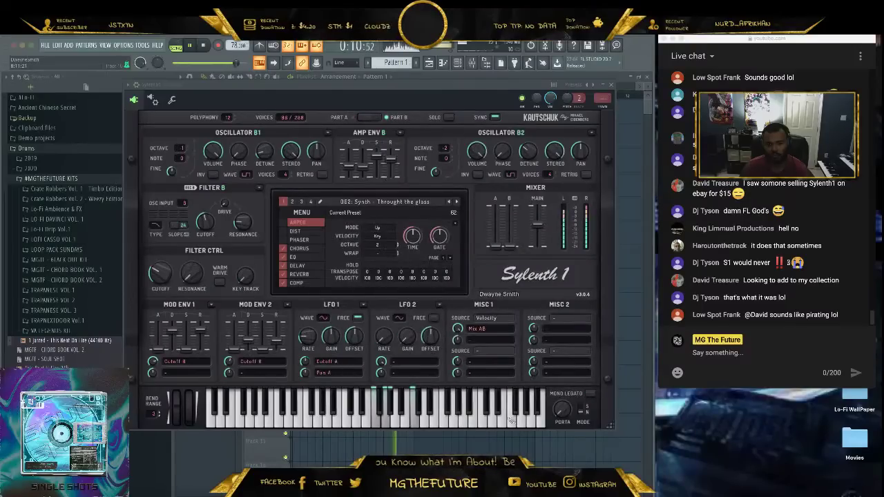
pyautogui.click(448, 201)
pyautogui.click(448, 201)
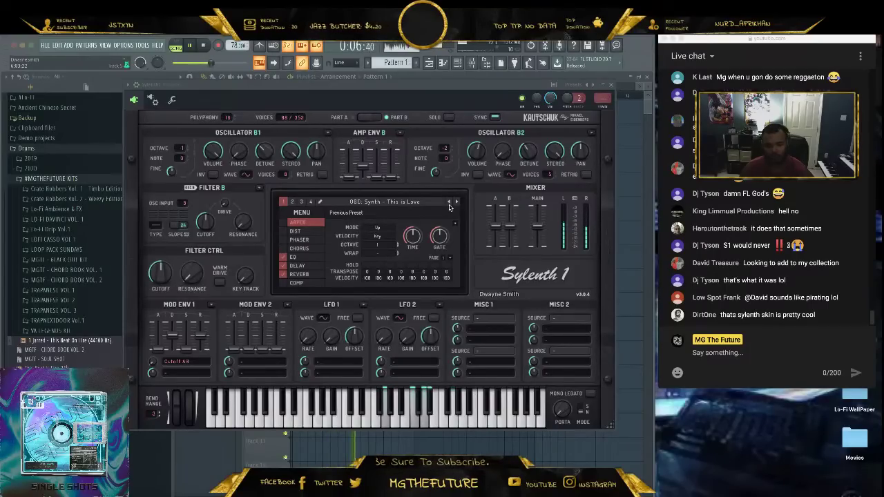
pyautogui.click(612, 86)
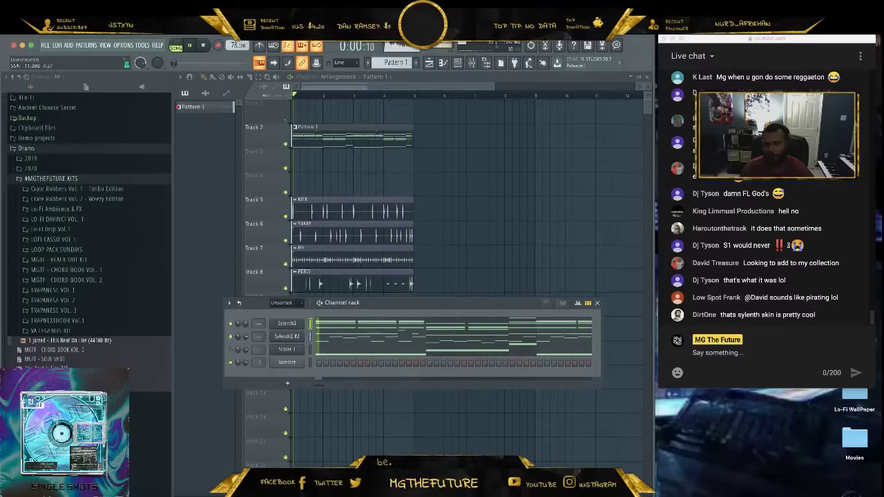
# Open the cloned Sylenth1 and load the factory bank OVO Marvins Room Vol 2 from the OVO Banks.
pyautogui.click(286, 336)
pyautogui.click(312, 204)
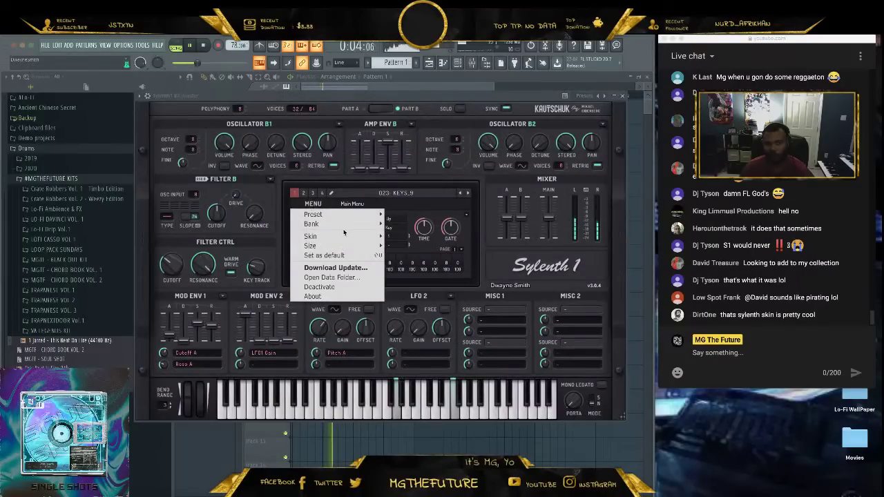
pyautogui.moveTo(371, 226)
pyautogui.moveTo(409, 224)
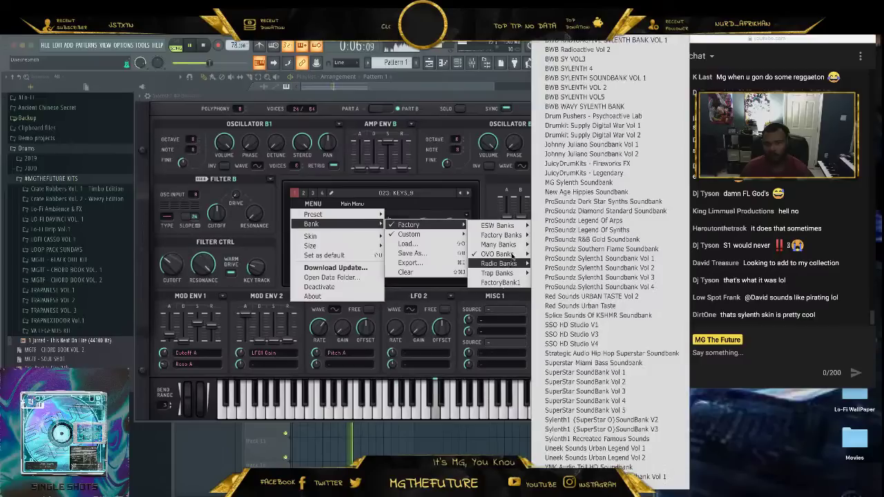
pyautogui.moveTo(508, 255)
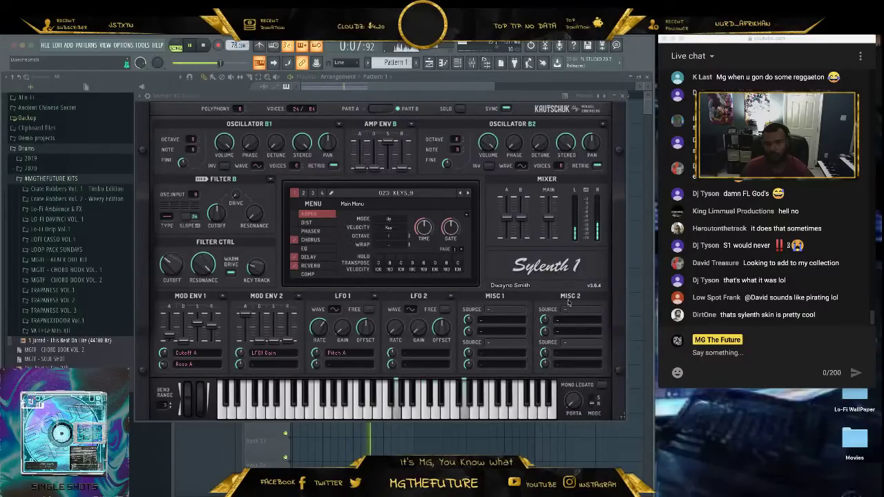
pyautogui.click(580, 322)
# Select 011 Key - A Midnight Tail in the cloned Sylenth1 and audition the following key presets up to 016 Key - On Everything.
pyautogui.click(436, 195)
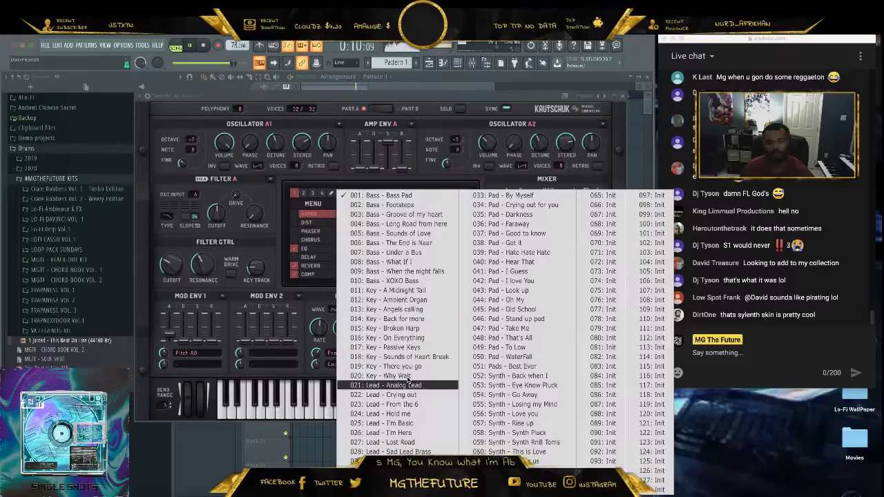
pyautogui.click(399, 290)
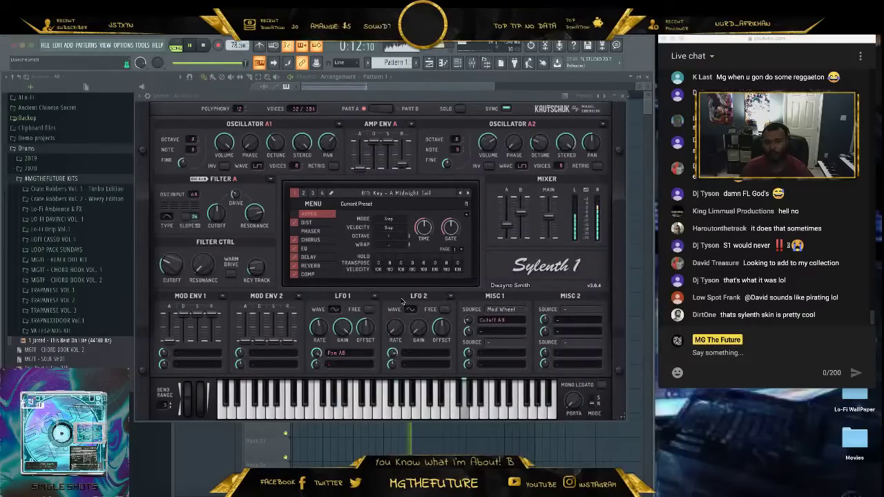
pyautogui.click(468, 194)
pyautogui.click(468, 194)
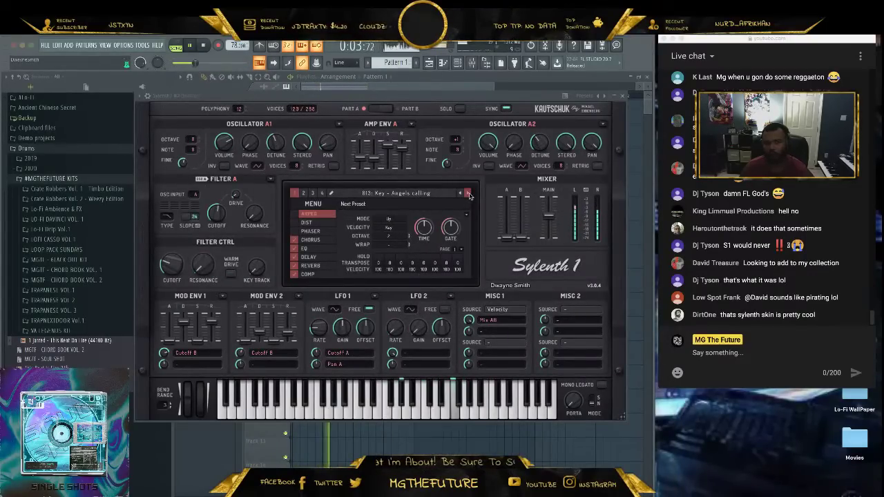
pyautogui.click(468, 194)
pyautogui.click(468, 194)
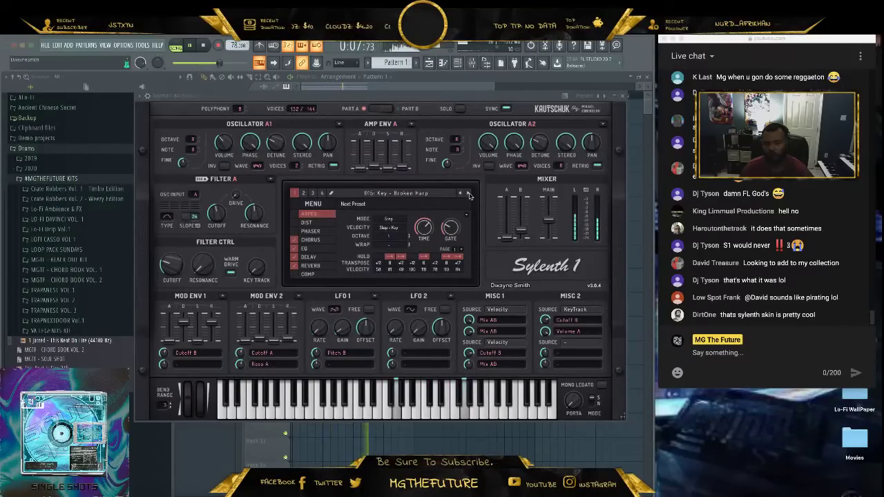
pyautogui.click(469, 194)
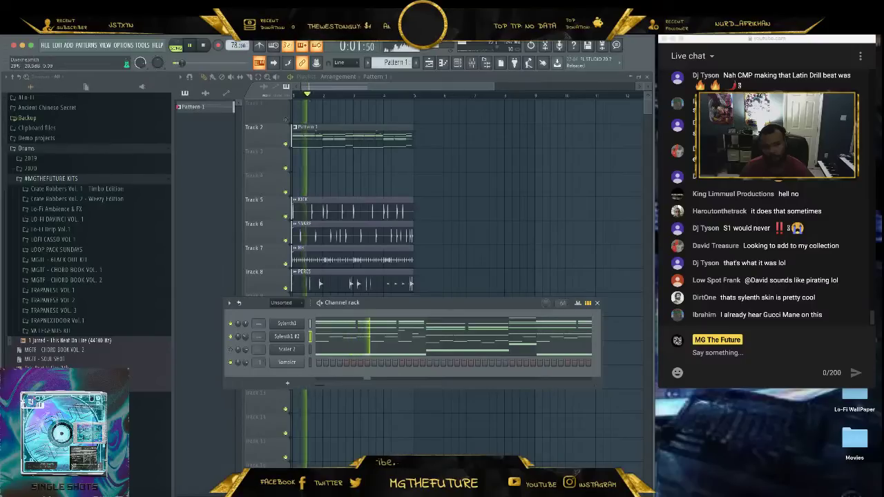
# Load the preset 017 Key - Passive Keys in the cloned Sylenth1 and move its window below the channel rack.
pyautogui.click(287, 336)
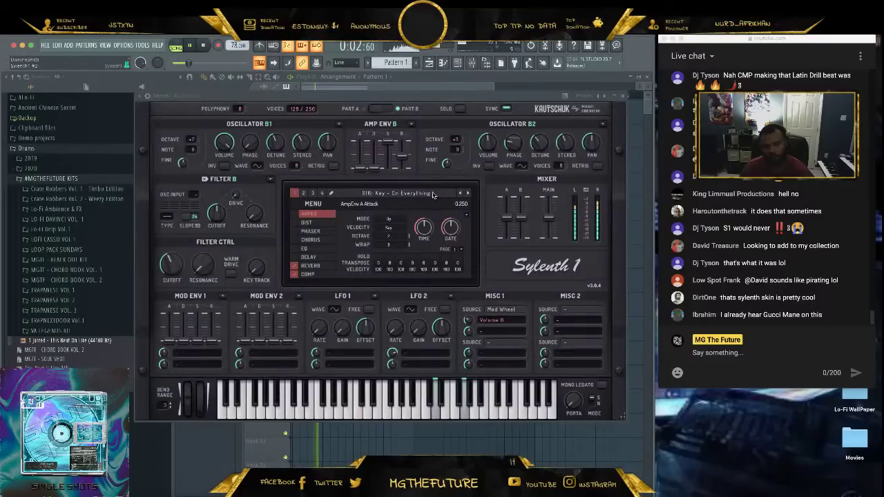
pyautogui.click(468, 194)
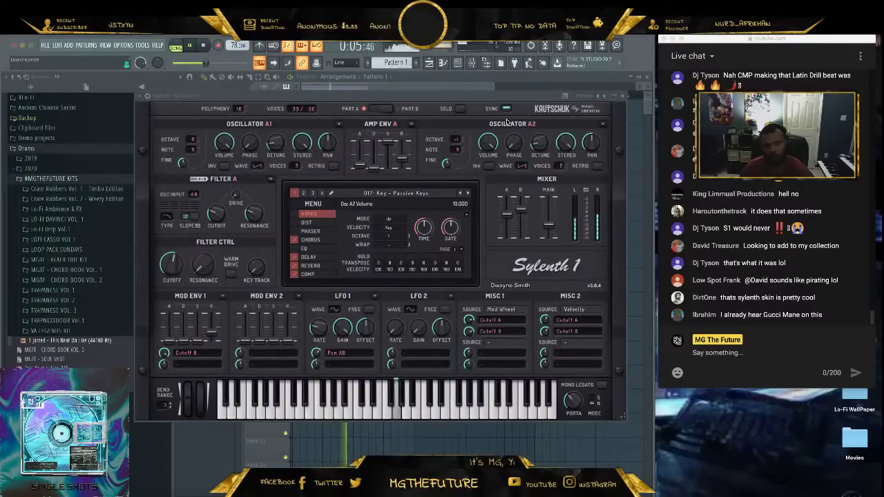
pyautogui.moveTo(520, 95); pyautogui.dragTo(497, 394)
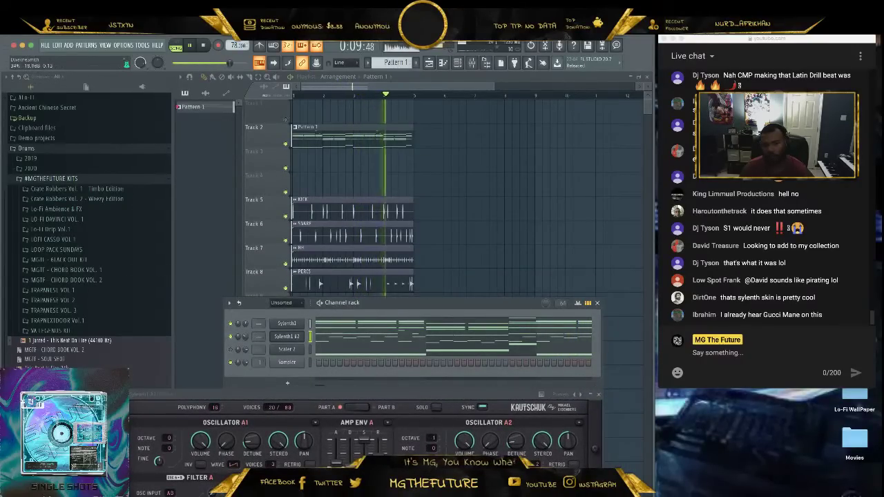
# Open the original Sylenth1 and audition 061 Synth - This is us and 059 Synth - Synth RnB Toms while the song plays.
pyautogui.click(286, 323)
pyautogui.click(457, 201)
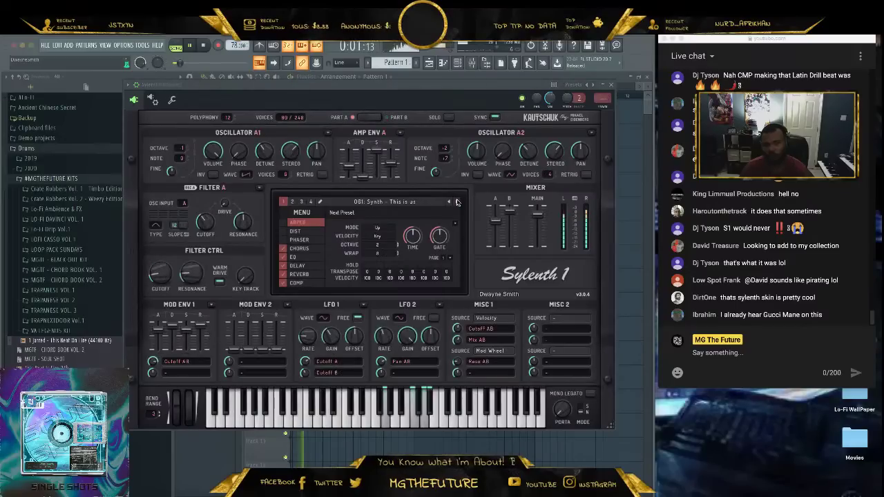
pyautogui.click(449, 202)
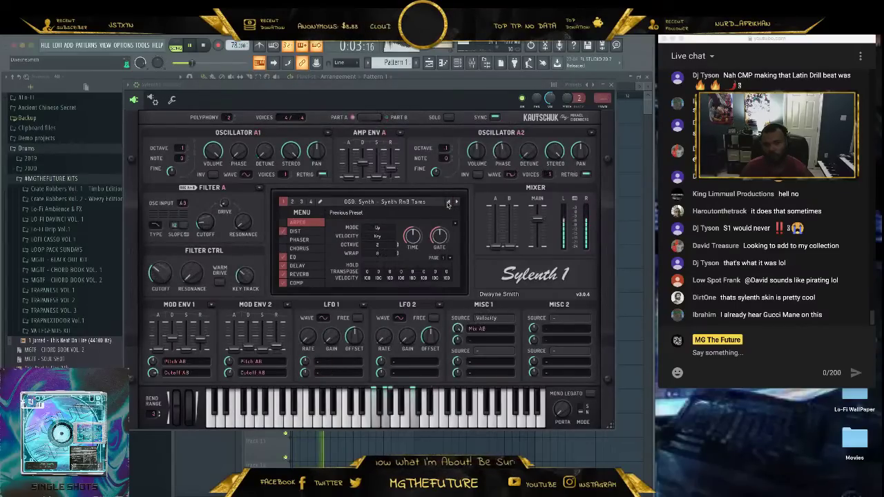
# Audition 058 Synth - Synth Pluck and 057 Synth - Rise up in the original Sylenth1, load 056 Synth - Love you and close the plugin.
pyautogui.click(448, 202)
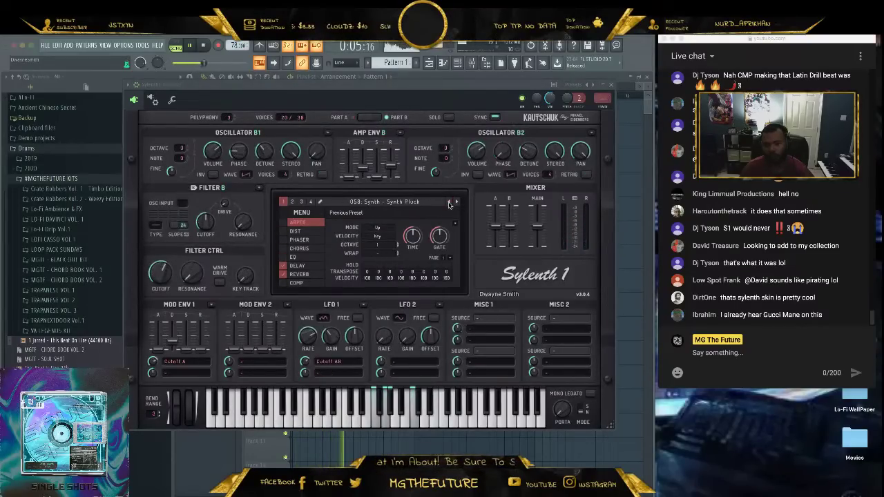
pyautogui.click(449, 201)
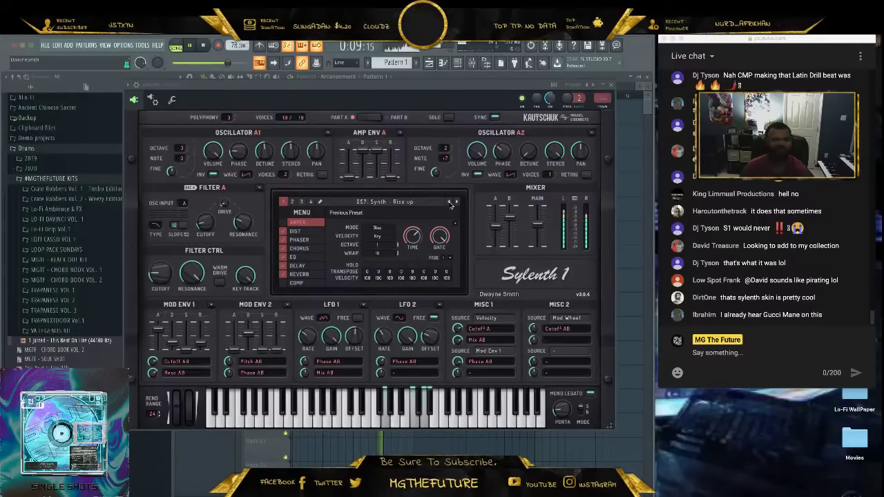
pyautogui.click(449, 202)
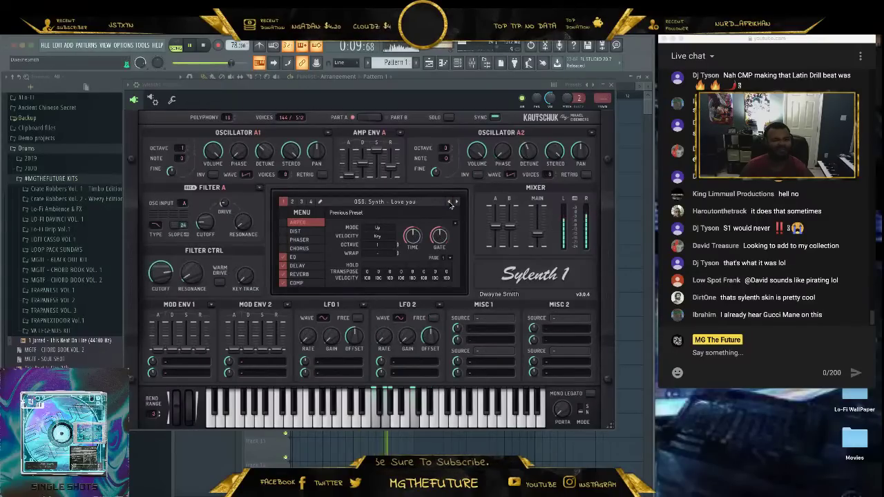
pyautogui.click(610, 87)
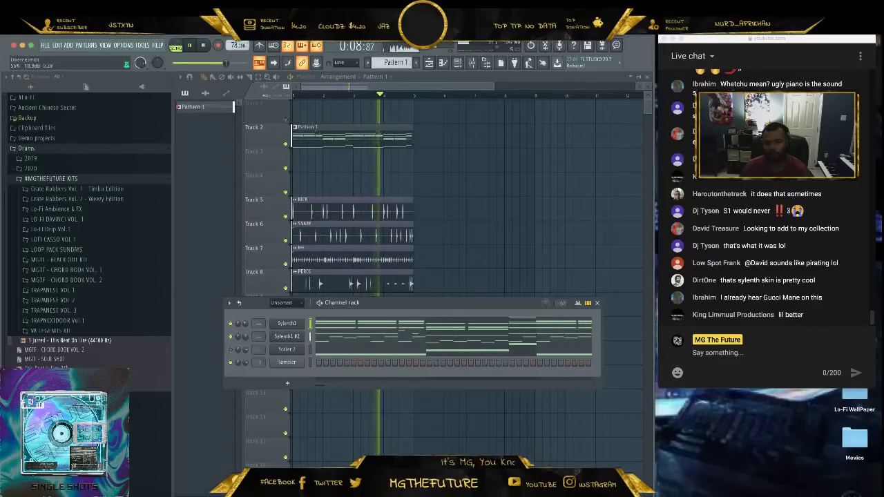
# Clone the original Sylenth1 channel and load the preset 001 Bass - Bass Pad in the copy.
pyautogui.rightClick(293, 324)
pyautogui.click(330, 399)
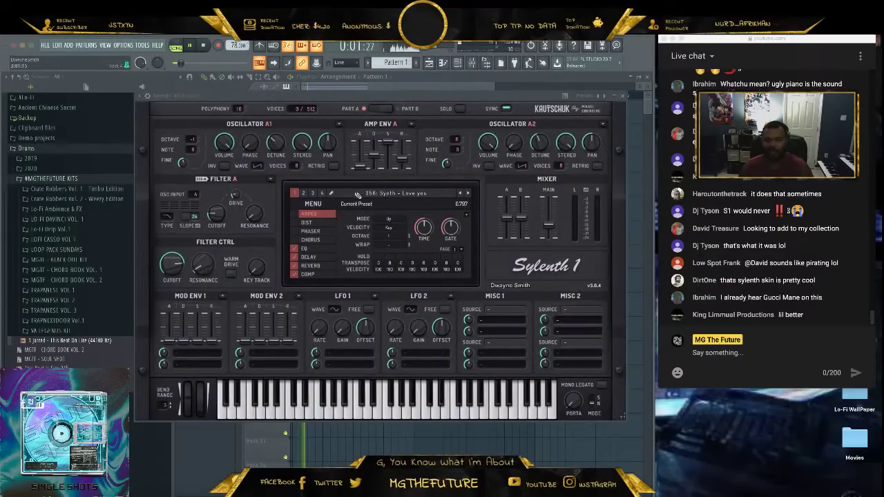
pyautogui.click(382, 203)
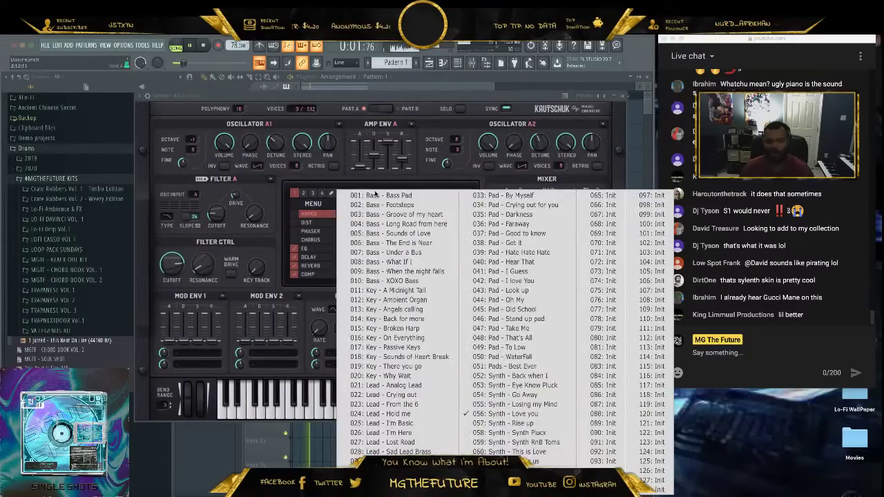
pyautogui.click(418, 196)
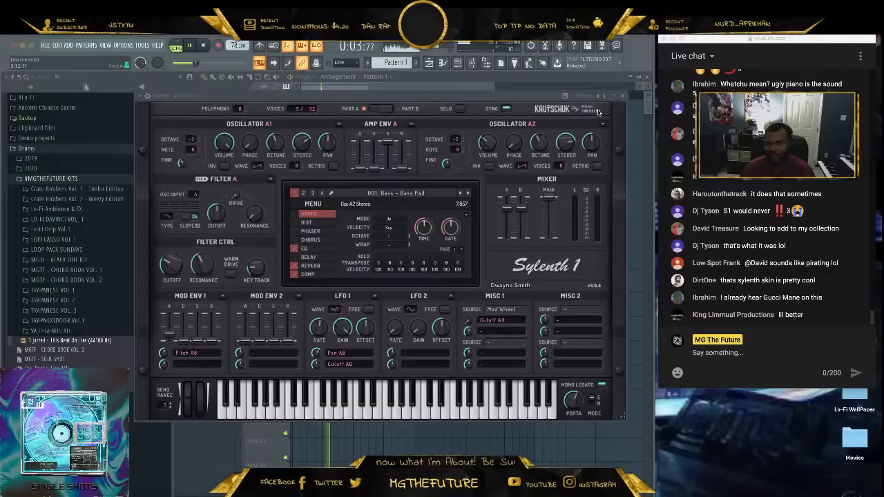
pyautogui.click(615, 97)
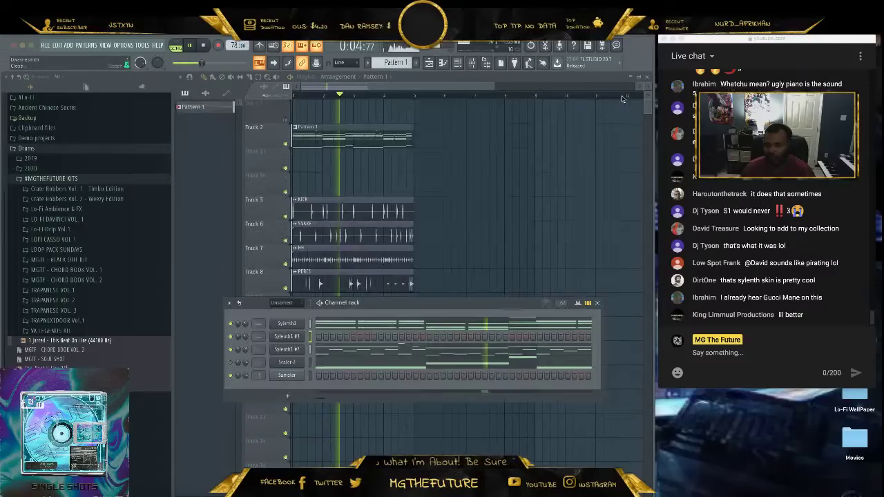
# In the Sylenth1 #3 piano roll, draw low C, D and F bass notes over the lowest ghost notes of bars one and two.
pyautogui.rightClick(308, 336)
pyautogui.click(309, 337)
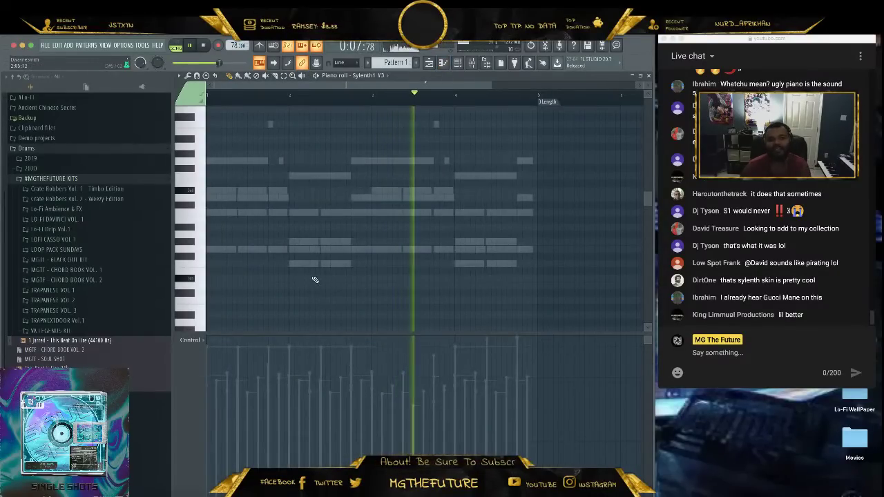
pyautogui.scroll(-5, 256, 268)
pyautogui.click(234, 205)
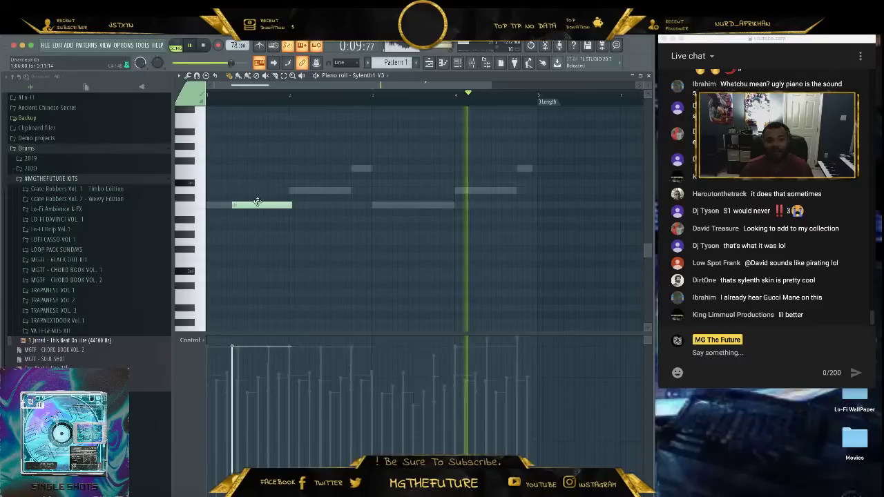
pyautogui.moveTo(255, 204); pyautogui.dragTo(287, 204)
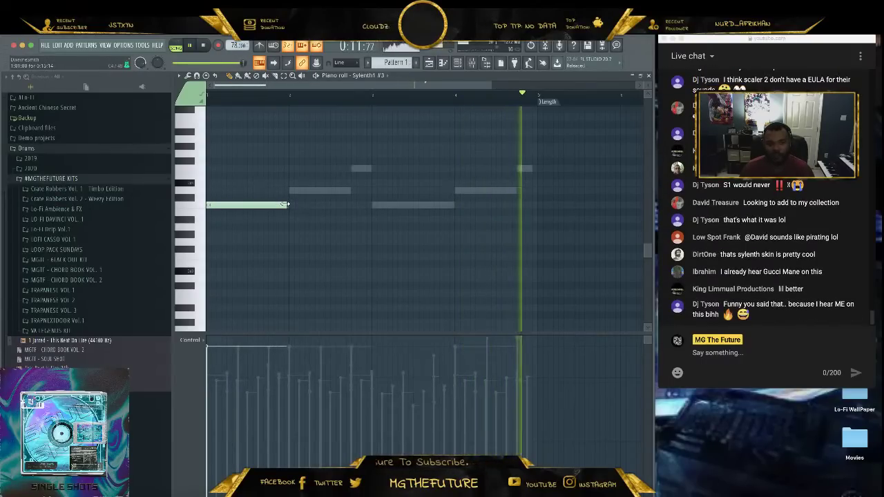
pyautogui.click(294, 192)
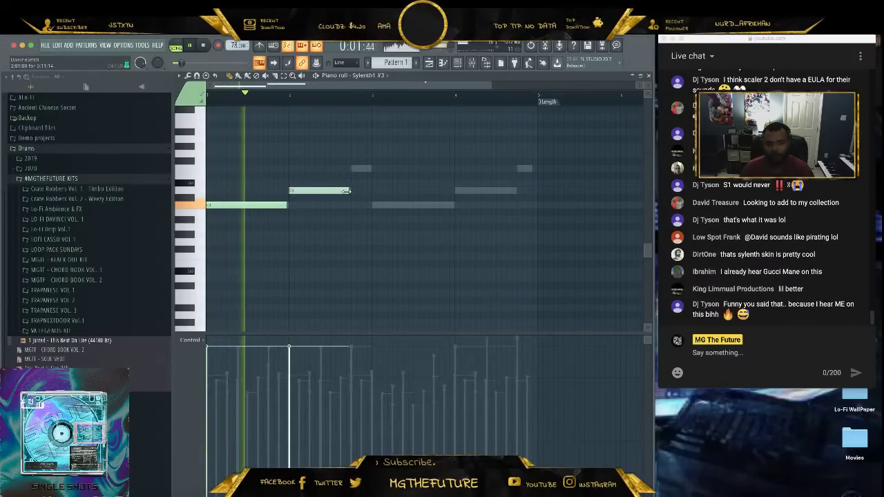
pyautogui.click(355, 168)
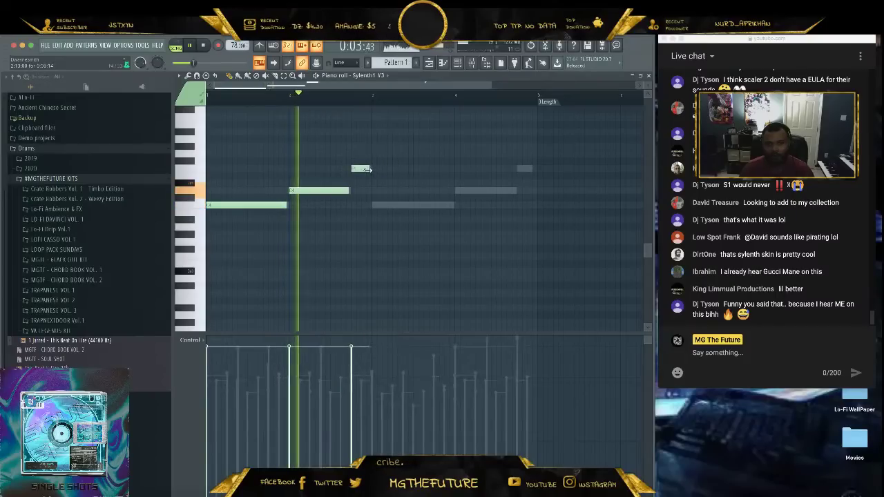
# Draw the same C, D and F bass notes over the ghost notes of bars three and four.
pyautogui.click(374, 205)
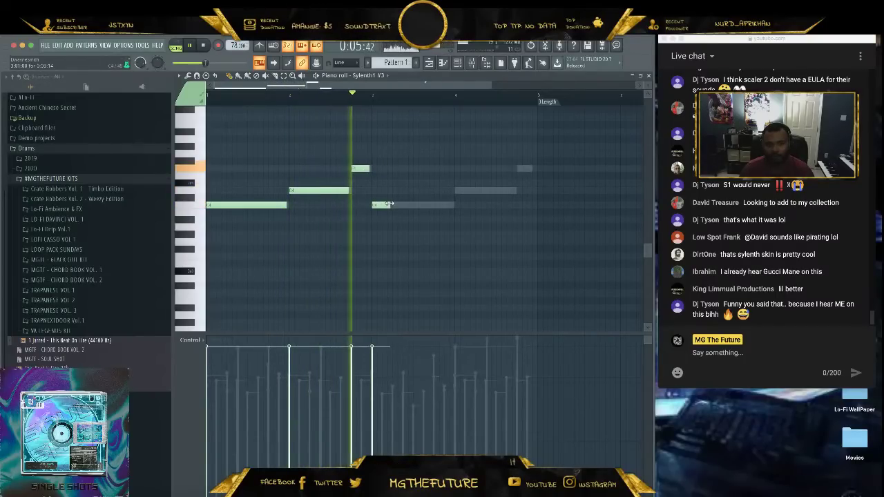
pyautogui.moveTo(387, 205); pyautogui.dragTo(458, 206)
pyautogui.click(458, 191)
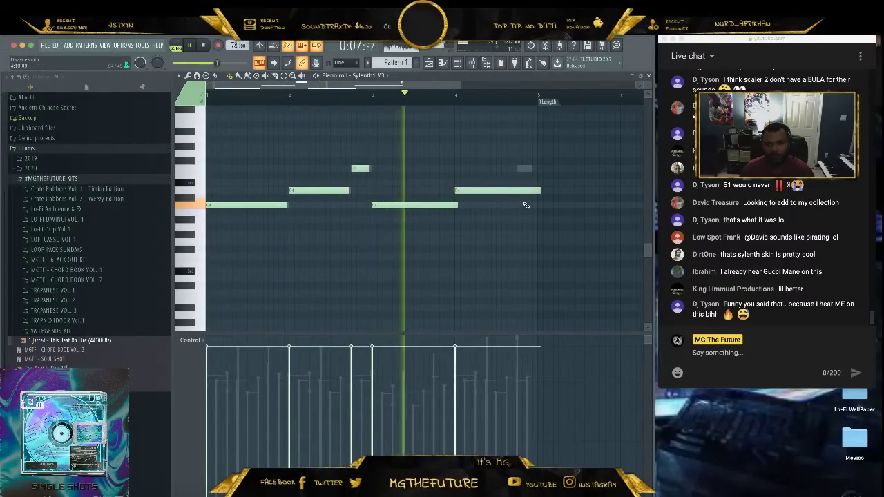
pyautogui.moveTo(543, 192); pyautogui.dragTo(516, 193)
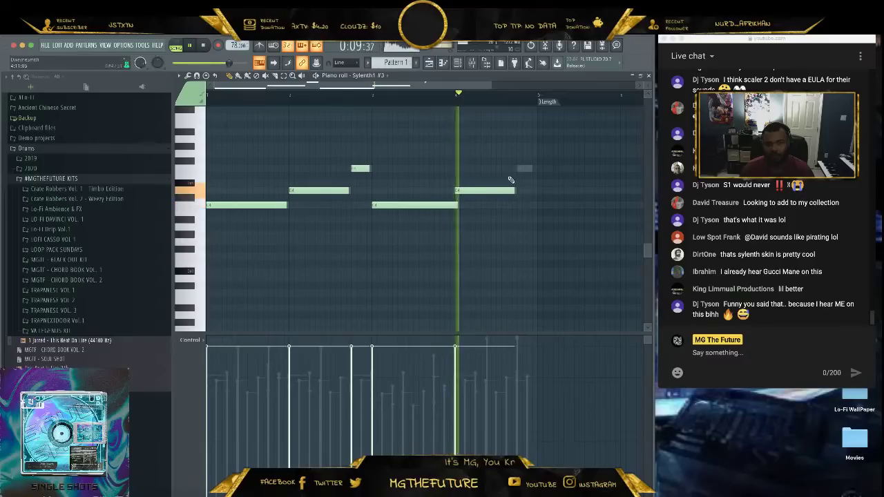
pyautogui.click(519, 169)
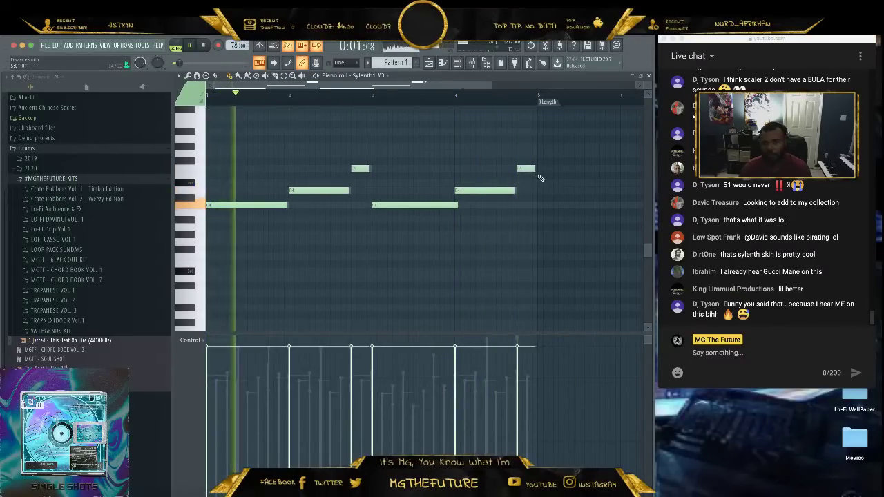
# Compare the bass notes with the ghost notes above them, stop playback and review the Sylenth1 #2 piano roll.
pyautogui.scroll(5, 539, 176)
pyautogui.scroll(-4, 541, 179)
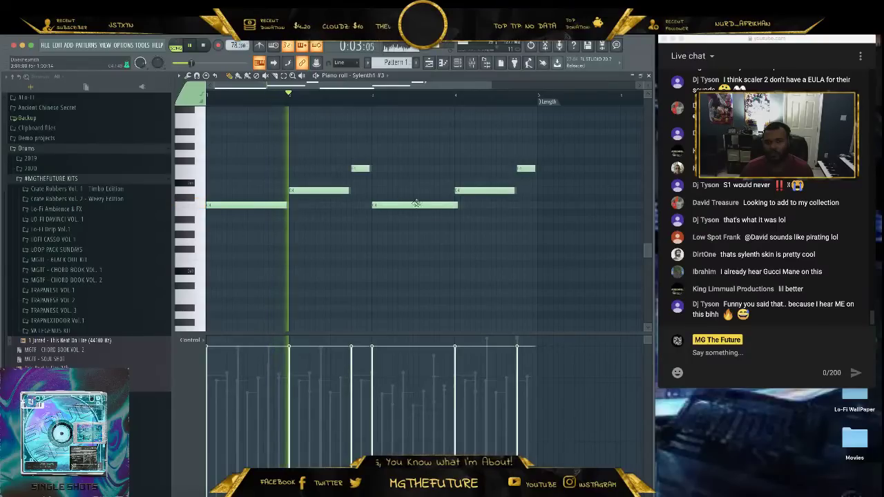
pyautogui.scroll(2, 419, 202)
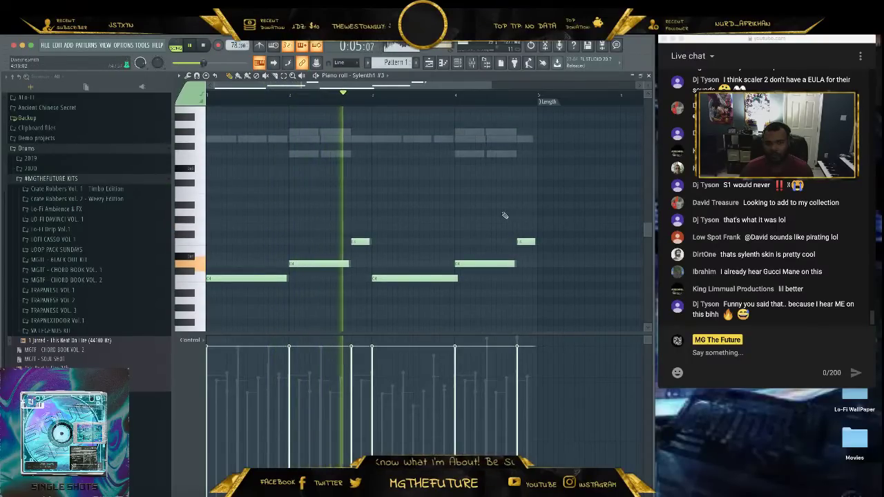
pyautogui.click(649, 76)
pyautogui.press('space')
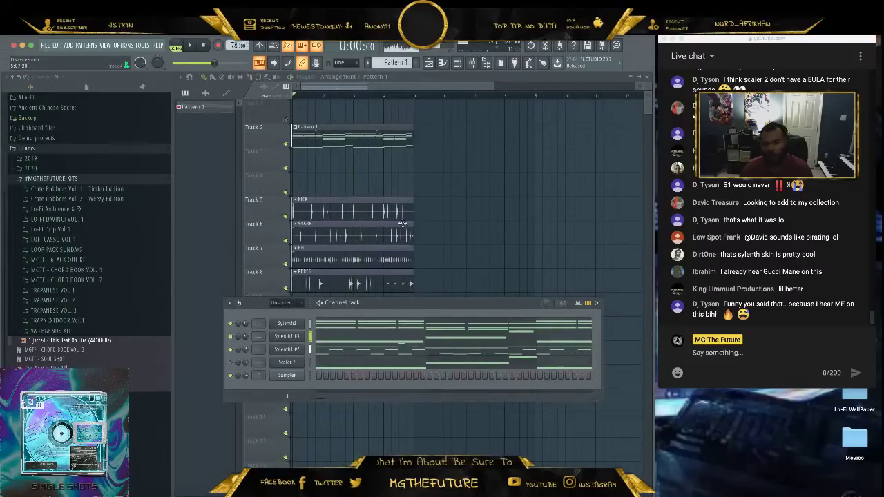
pyautogui.click(347, 352)
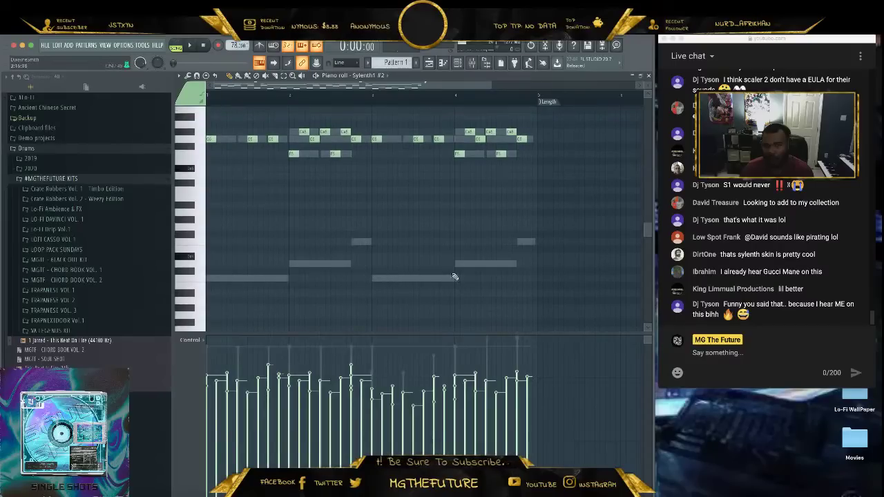
pyautogui.click(649, 76)
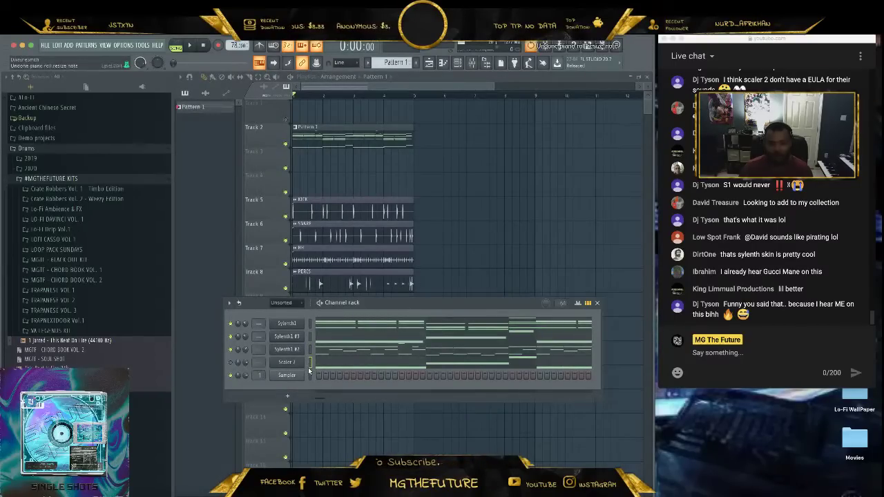
# Delete the drawn bass notes from the Sylenth1 #3 piano roll.
pyautogui.click(330, 337)
pyautogui.rightClick(324, 264)
pyautogui.rightClick(273, 279)
pyautogui.rightClick(404, 279)
pyautogui.rightClick(480, 264)
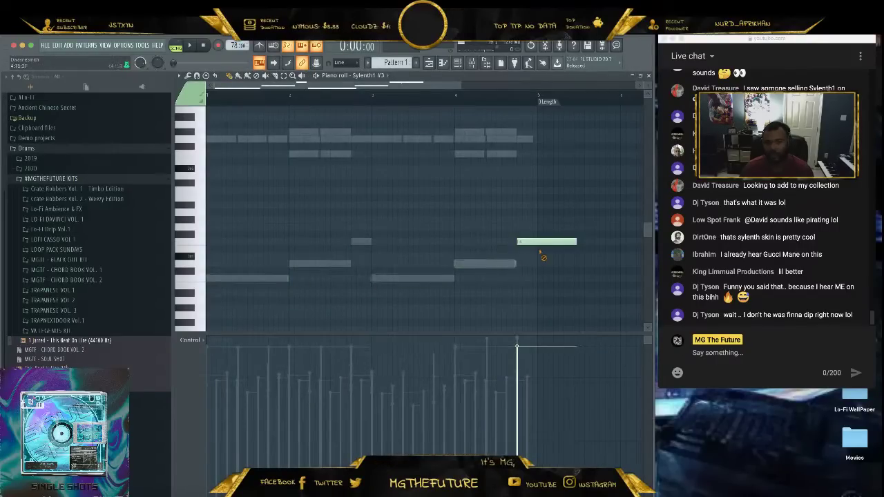
pyautogui.rightClick(542, 243)
# Place a short G note at the start of bar one over the lower ghost note in Sylenth1 #3 and close the piano roll.
pyautogui.scroll(5, 468, 258)
pyautogui.scroll(-3, 468, 260)
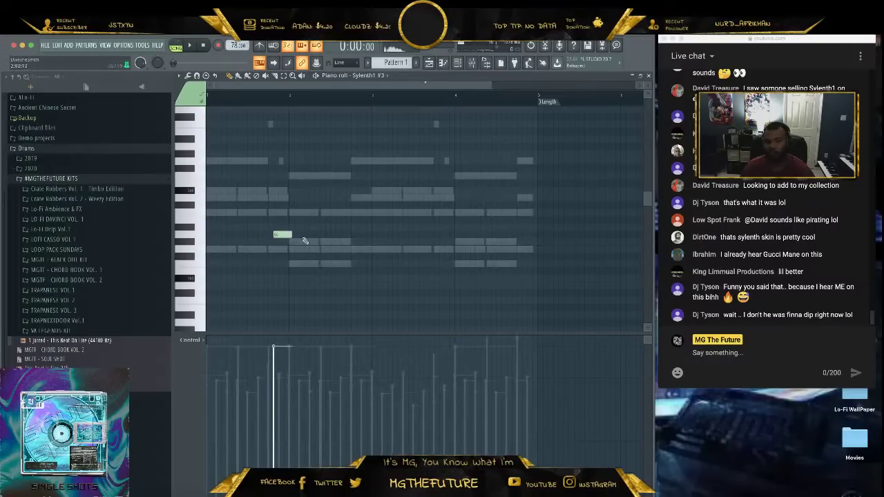
pyautogui.moveTo(283, 235); pyautogui.dragTo(216, 257)
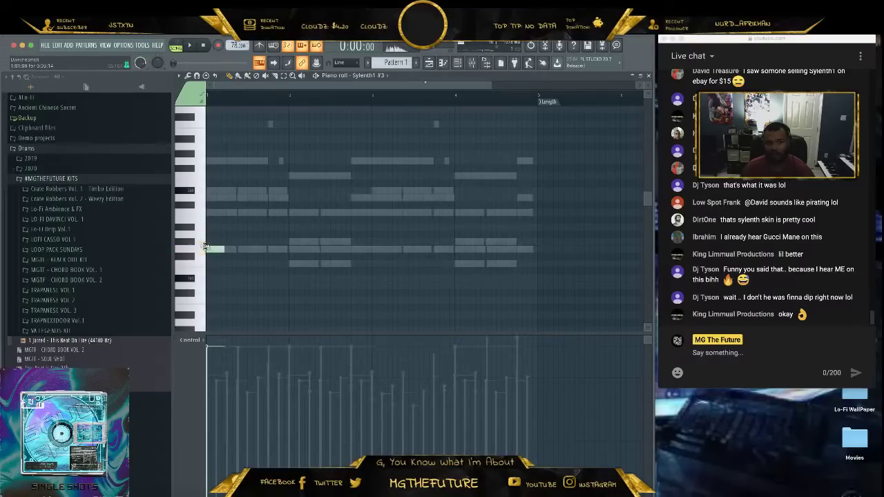
pyautogui.click(650, 76)
# Open Scaler 2, bring its window into view and examine the detected scales for the chord progression.
pyautogui.click(286, 362)
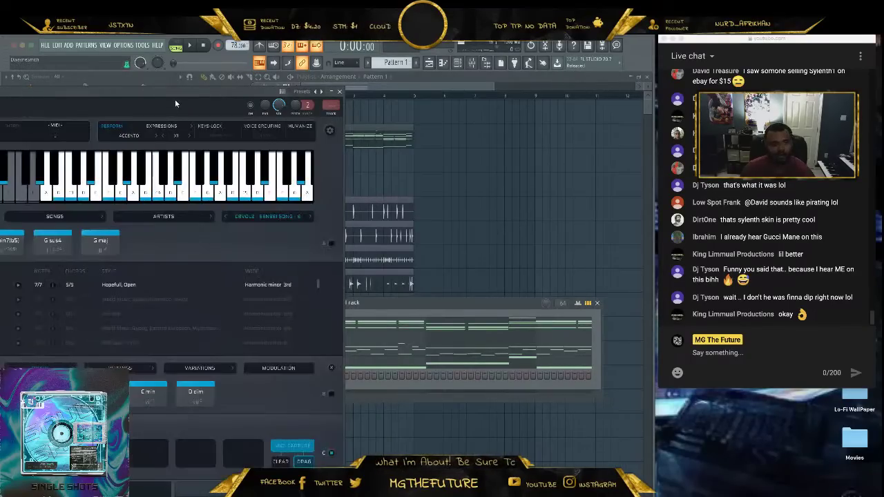
pyautogui.moveTo(365, 106); pyautogui.dragTo(428, 98)
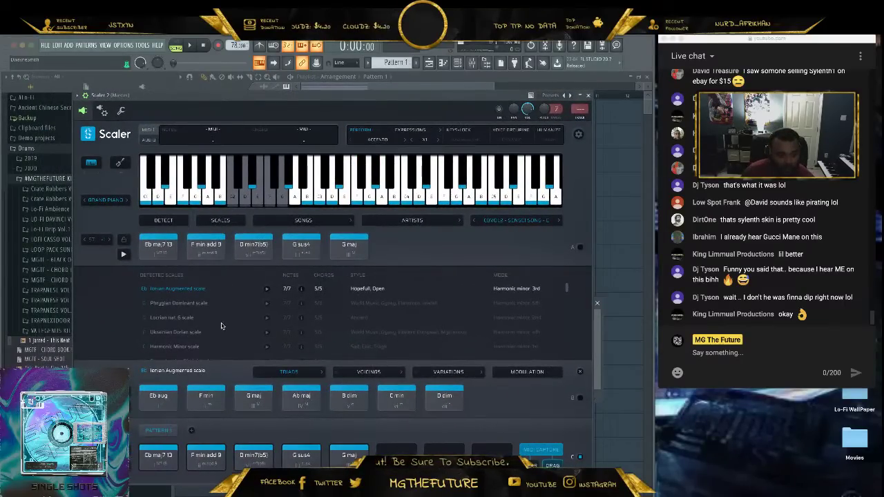
pyautogui.scroll(-1, 223, 323)
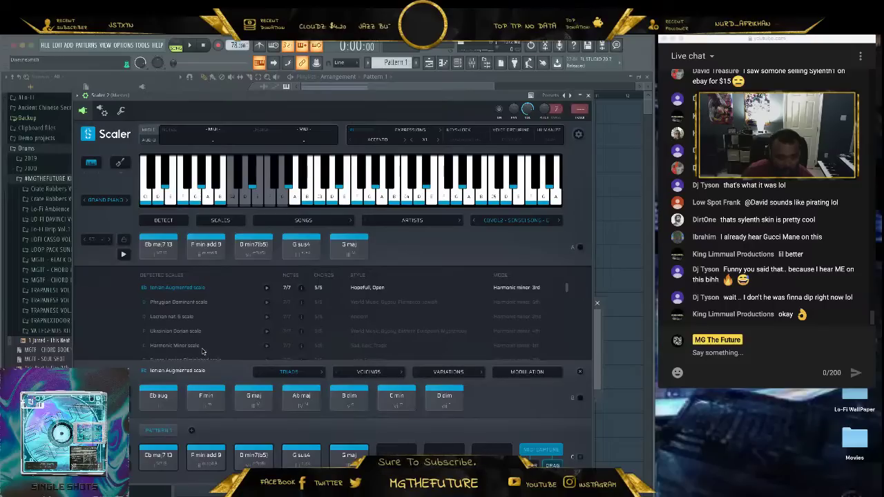
pyautogui.scroll(1, 202, 352)
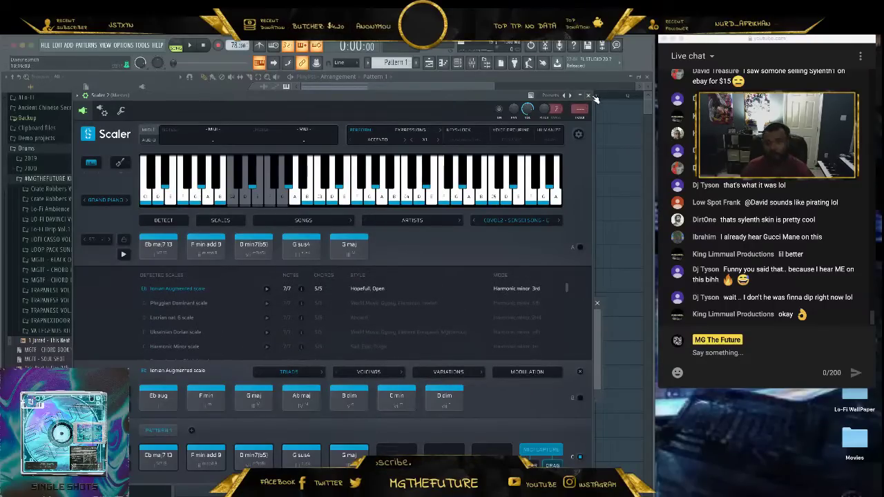
pyautogui.click(588, 96)
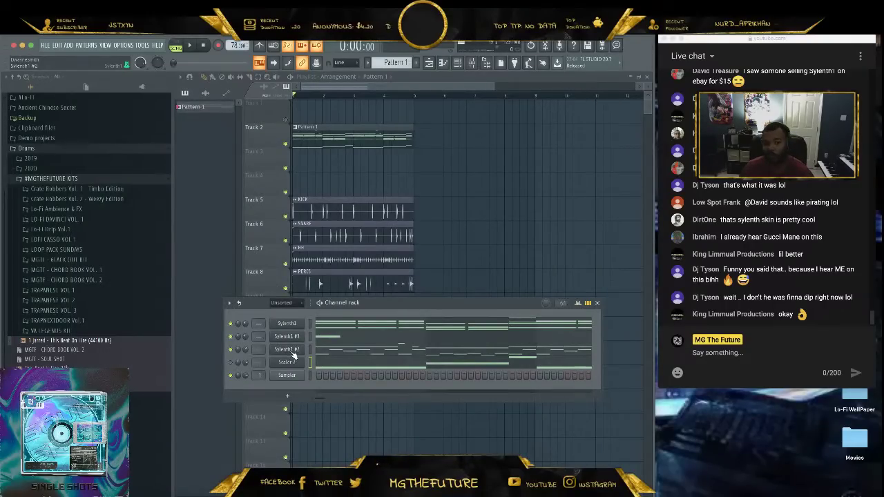
# Set the scale highlighting in the Sylenth1 #3 piano roll to C Minor Harmonic.
pyautogui.click(325, 339)
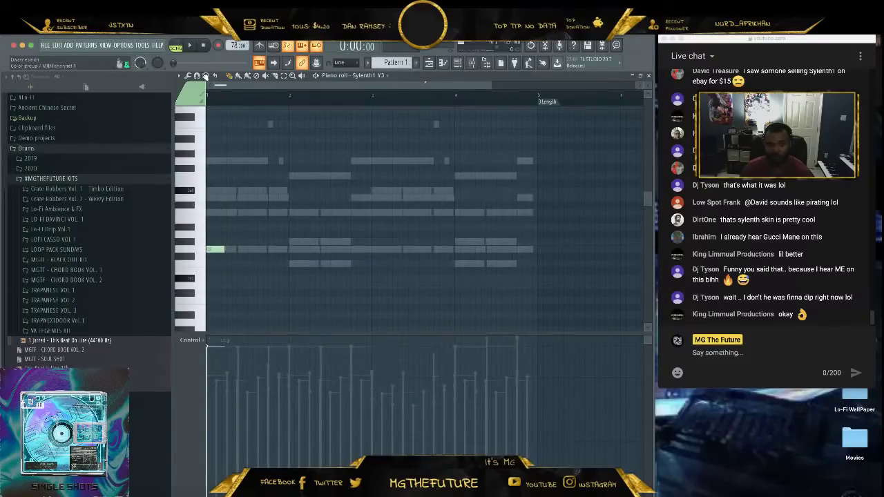
pyautogui.click(187, 77)
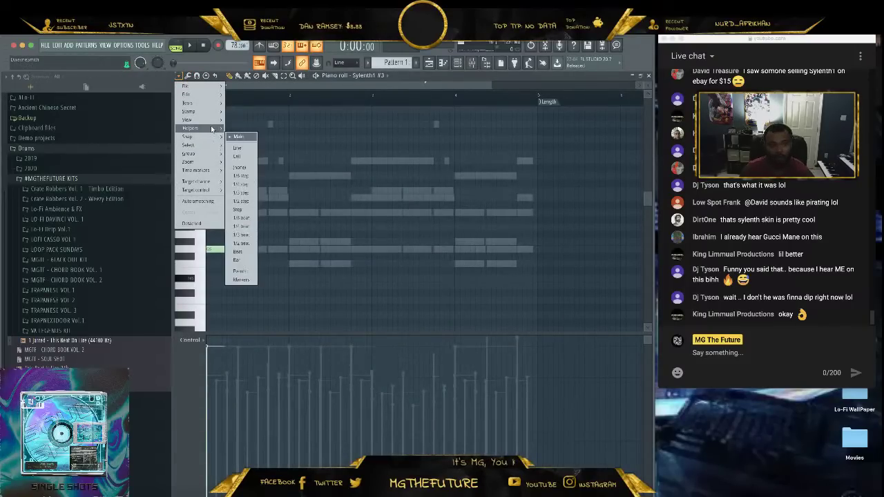
pyautogui.moveTo(199, 128)
pyautogui.moveTo(264, 139)
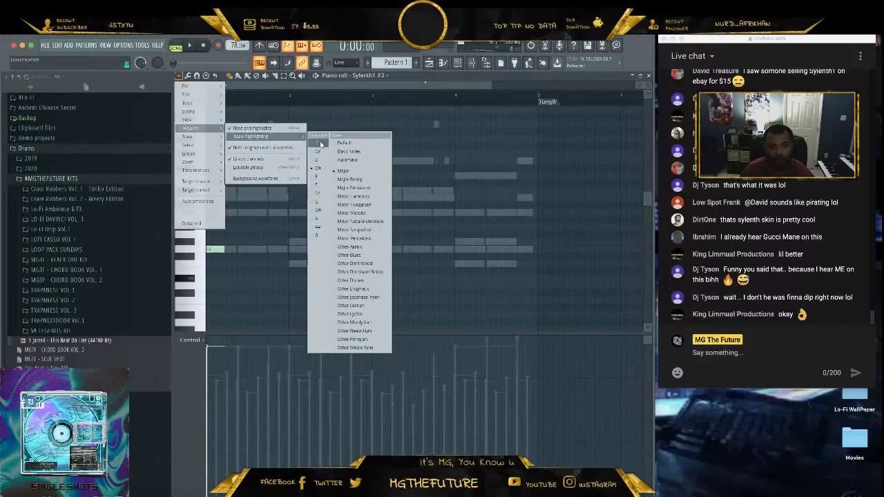
pyautogui.click(370, 197)
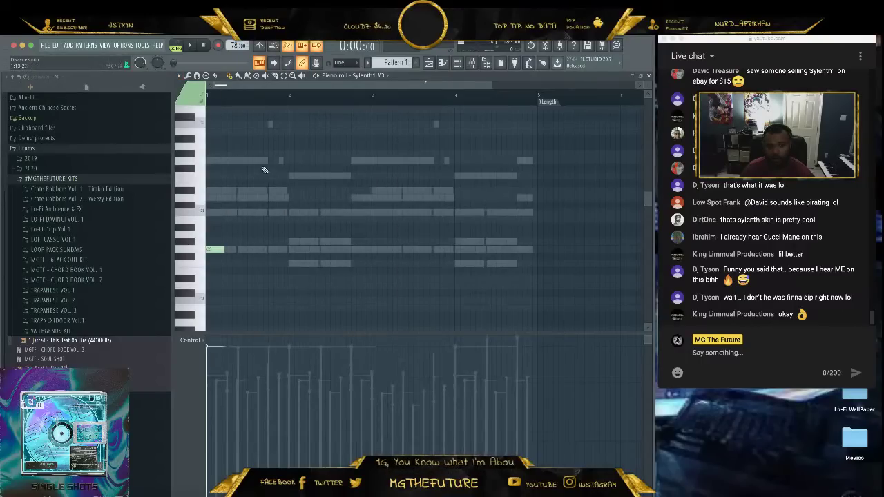
# Extend the opening G across bar one, add a long F in bar two with a short F, D, C fill, and play it.
pyautogui.click(289, 263)
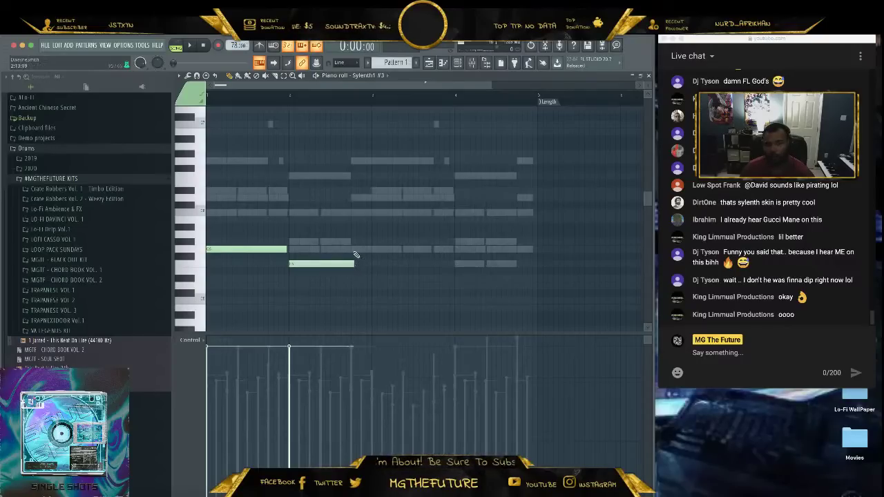
pyautogui.click(363, 249)
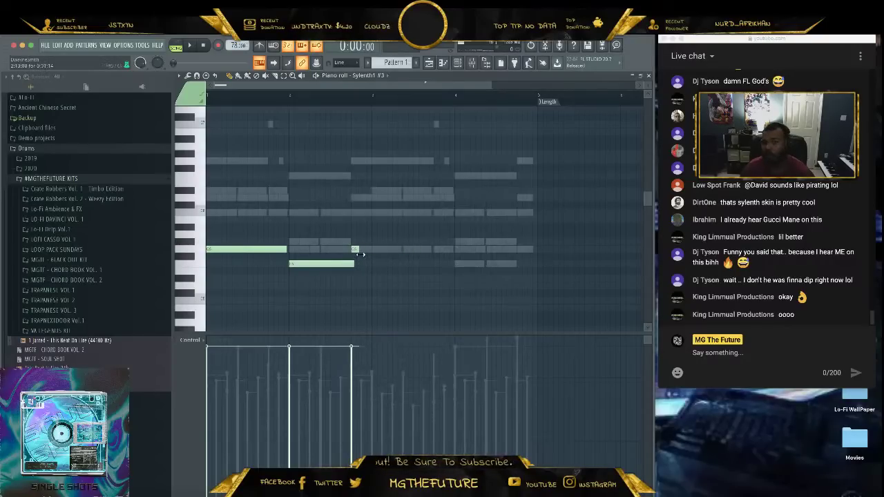
pyautogui.rightClick(355, 249)
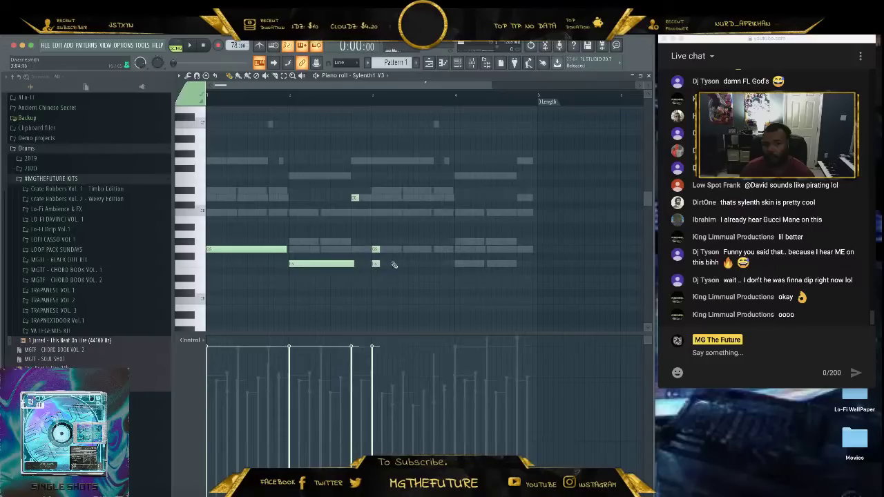
pyautogui.hotkey('shift', 'Up')
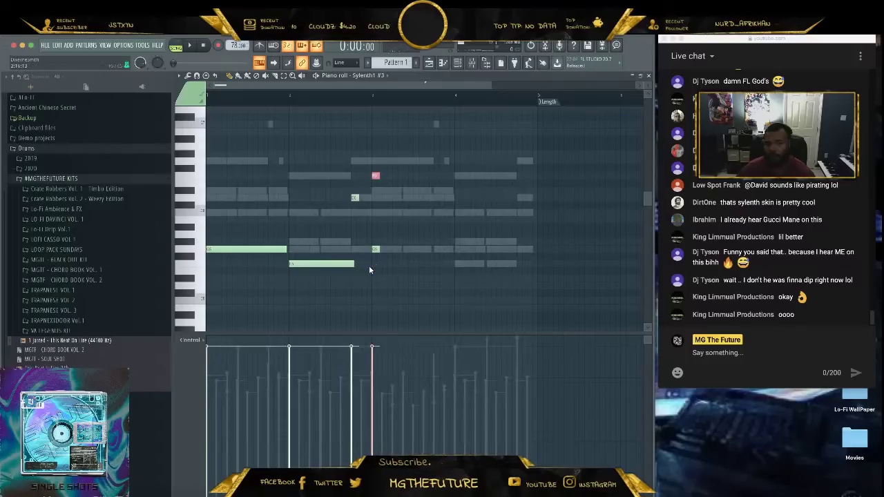
pyautogui.click(342, 177)
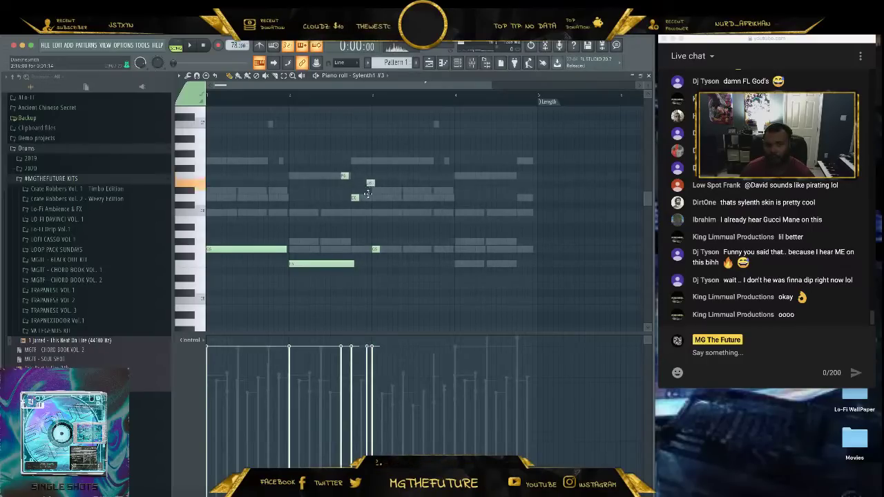
pyautogui.press('space')
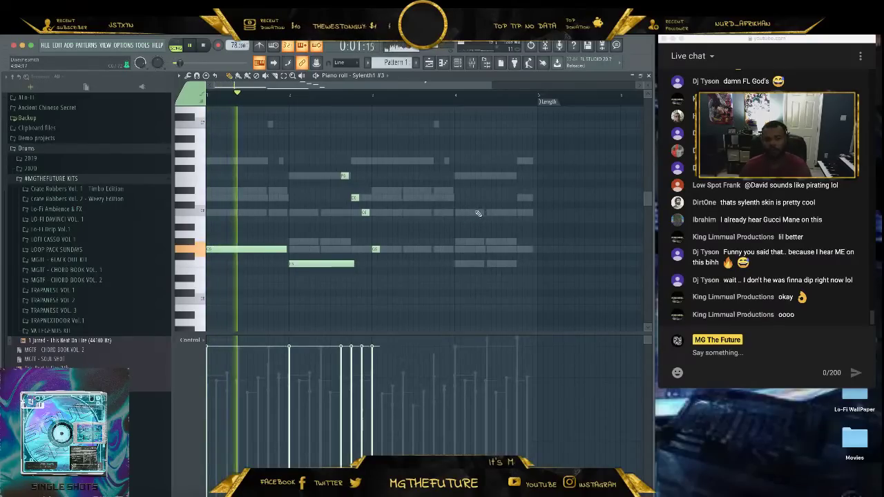
# Compare the bass with the lower ghost notes and replace the short D and C fill notes with one longer C.
pyautogui.scroll(-5, 469, 201)
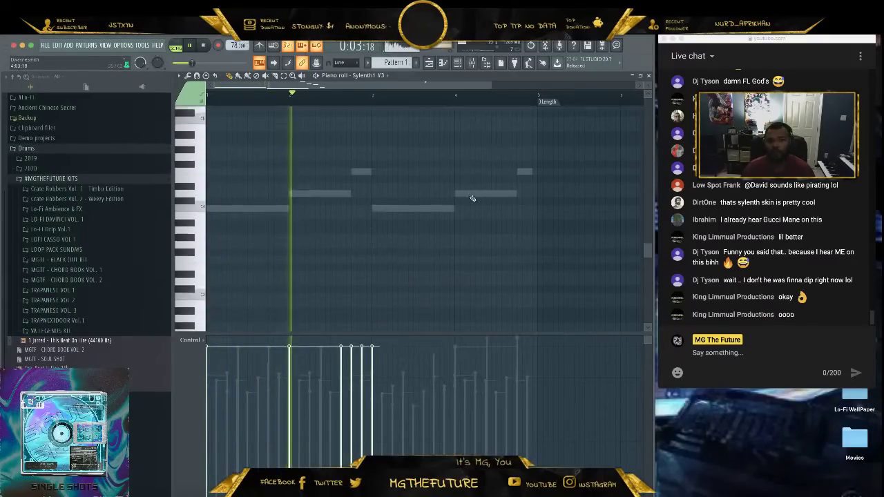
pyautogui.scroll(5, 464, 195)
pyautogui.scroll(-5, 461, 194)
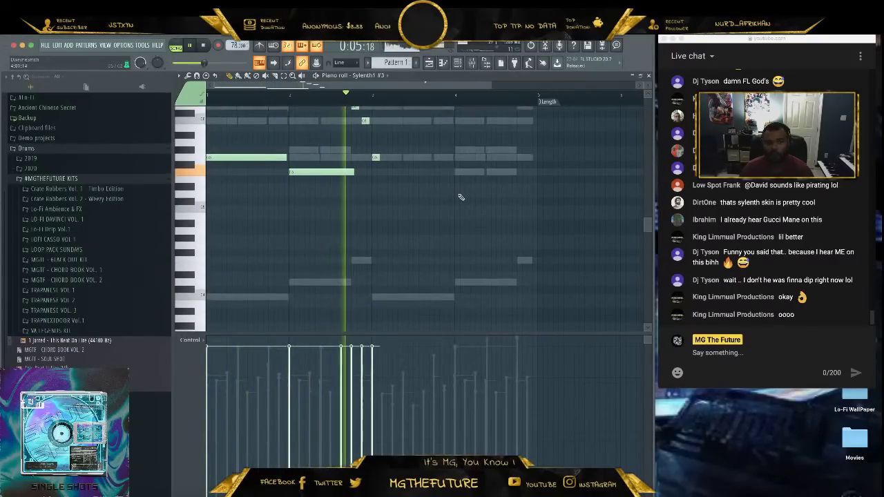
pyautogui.scroll(5, 449, 191)
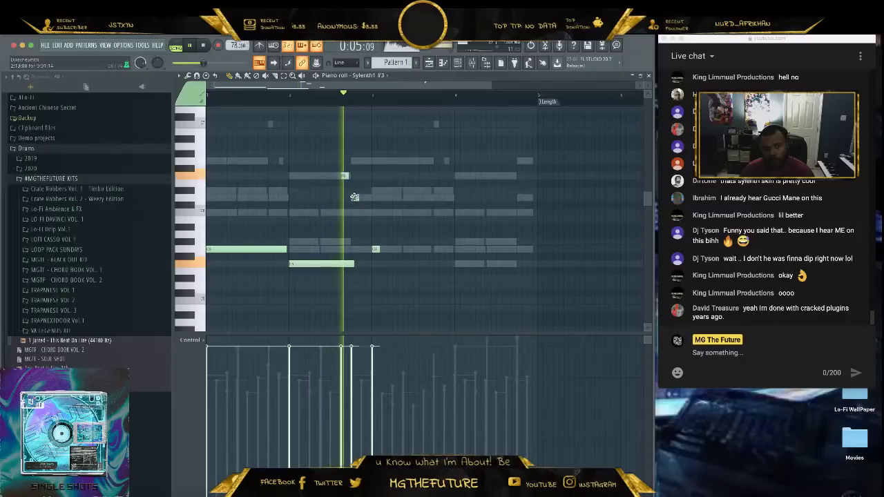
pyautogui.moveTo(359, 198)
pyautogui.mouseDown()
pyautogui.moveTo(369, 198)
pyautogui.moveTo(360, 213)
pyautogui.mouseUp()
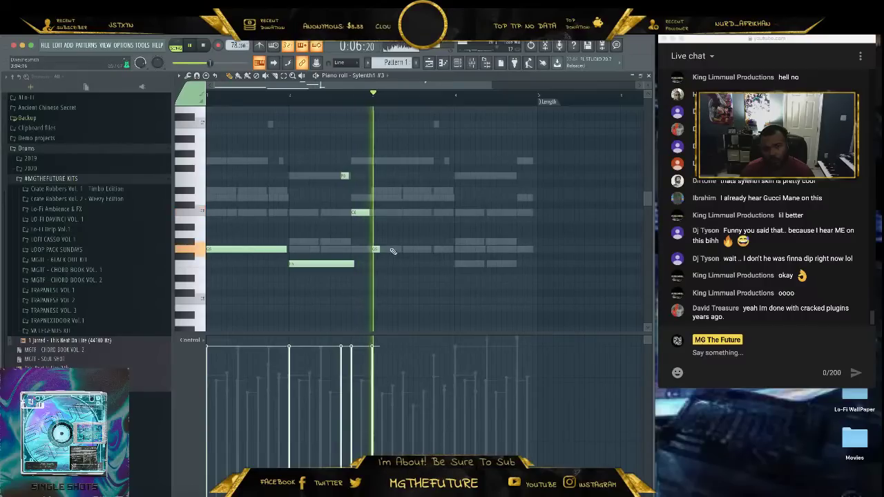
# Repeat the bass phrase with long G and F notes in bars three and four, ending on a short G, and play it.
pyautogui.moveTo(409, 157)
pyautogui.mouseDown()
pyautogui.moveTo(397, 180)
pyautogui.moveTo(213, 278)
pyautogui.mouseUp()
pyautogui.hotkey('ctrl', 'b')
pyautogui.moveTo(382, 250); pyautogui.dragTo(392, 252)
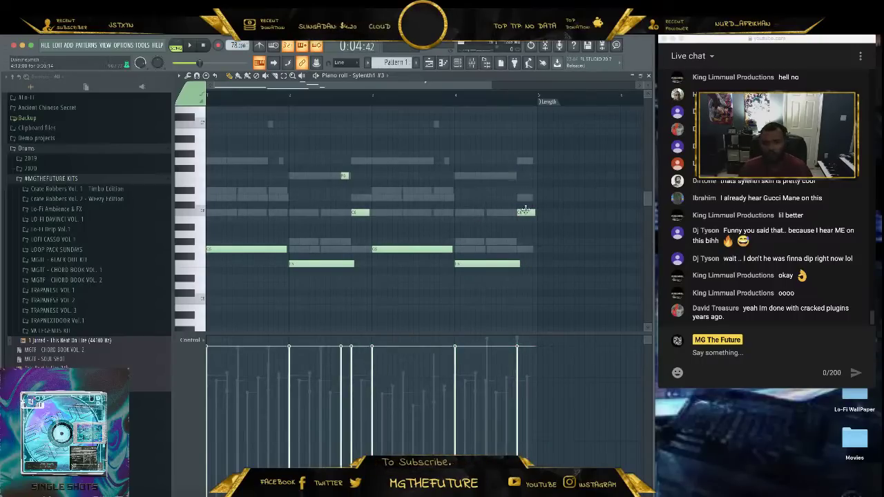
pyautogui.moveTo(525, 213); pyautogui.dragTo(523, 253)
pyautogui.press('space')
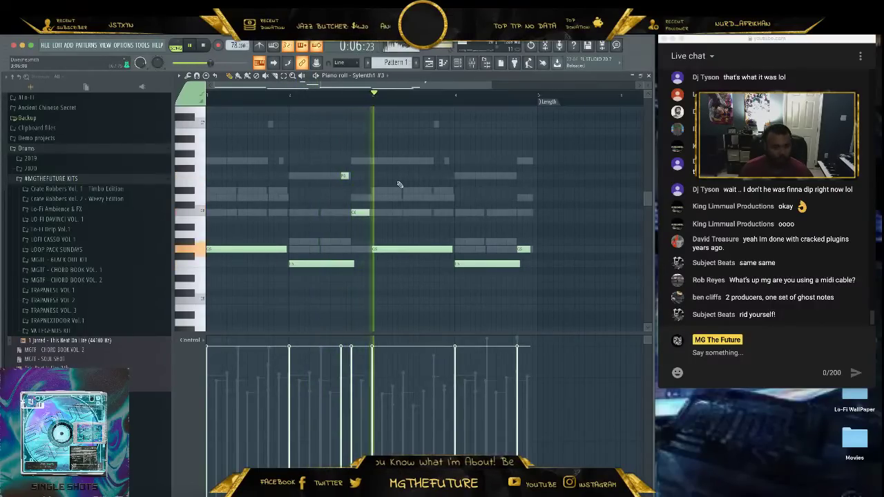
# Move the bar-two fill slightly later as a short F followed by C, and close the piano roll.
pyautogui.rightClick(345, 175)
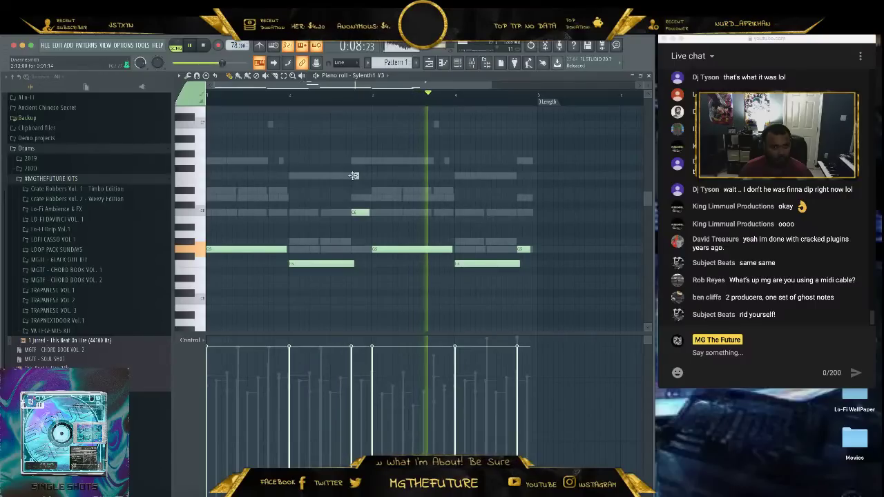
pyautogui.moveTo(361, 213); pyautogui.dragTo(370, 215)
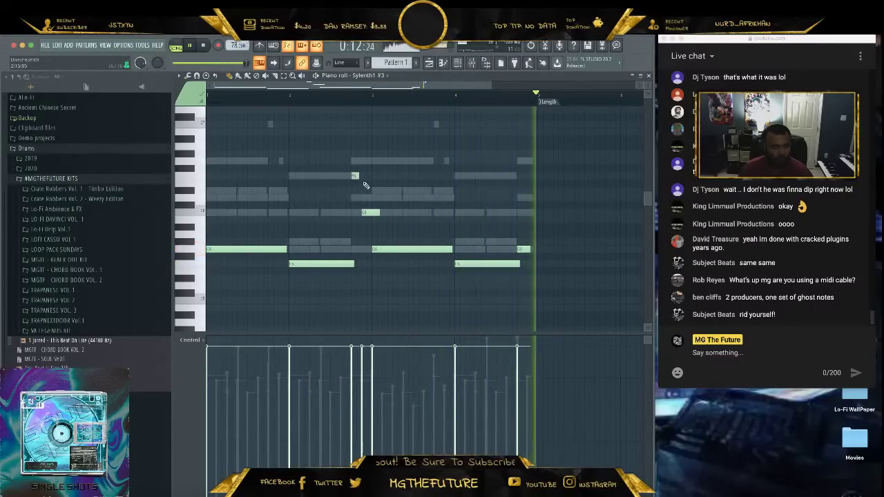
pyautogui.click(649, 76)
# Look over the playlist and the Sylenth1 #2 notes, and return to the Sylenth1 #3 piano roll.
pyautogui.press('F6')
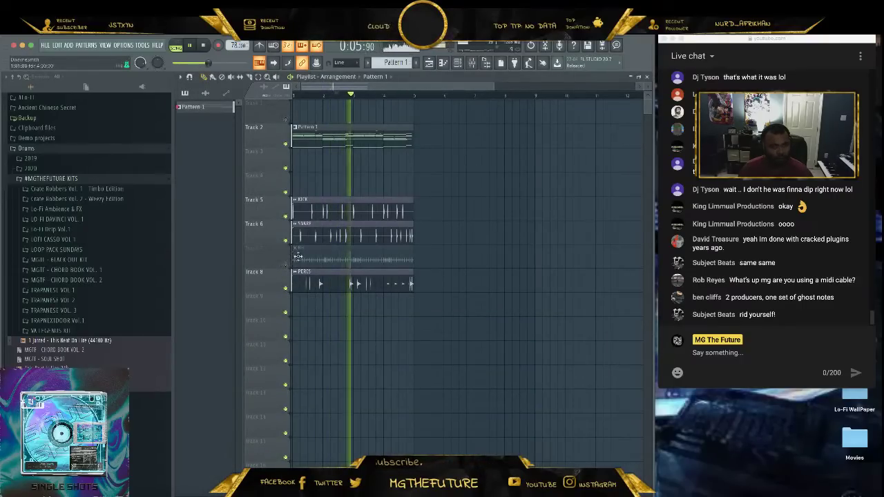
pyautogui.press('F6')
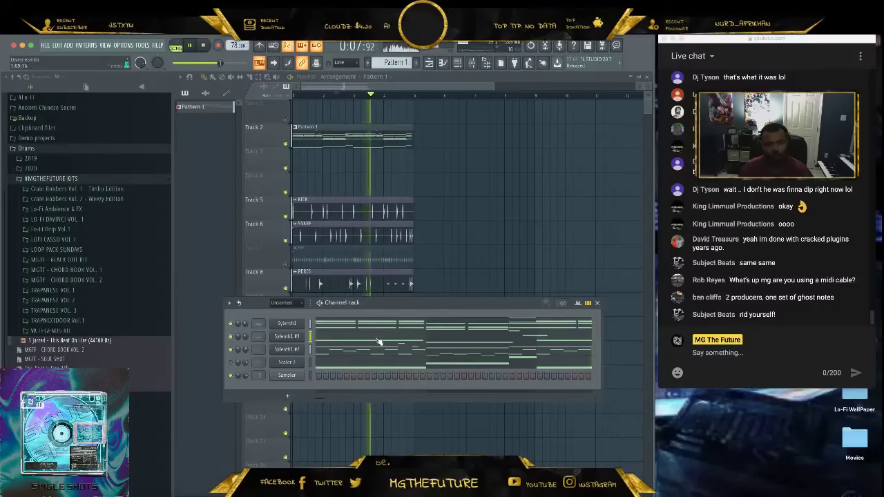
pyautogui.click(392, 352)
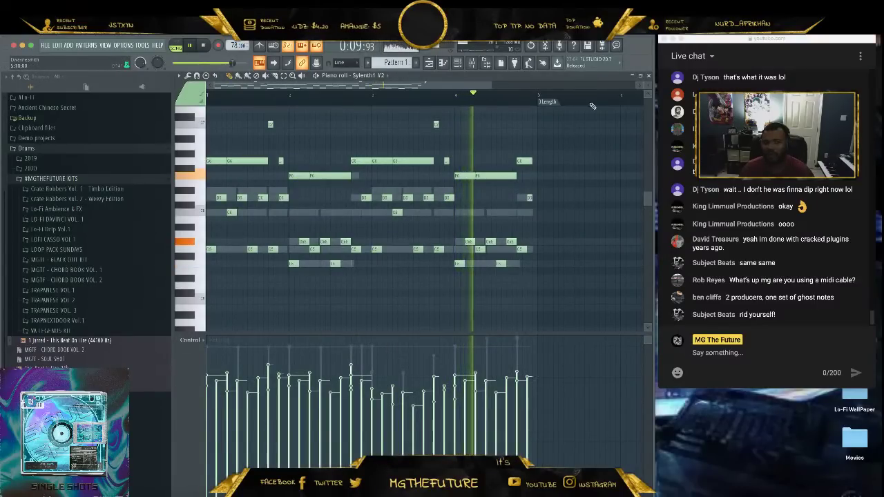
pyautogui.press('F7')
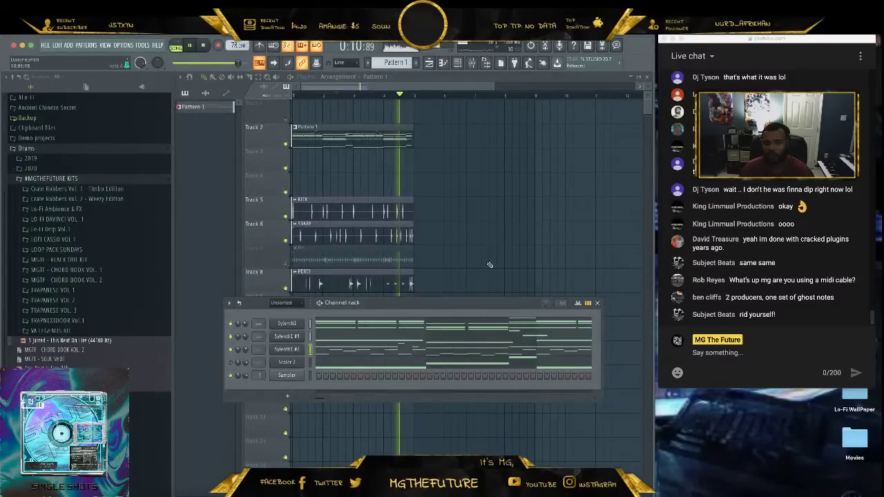
pyautogui.click(363, 340)
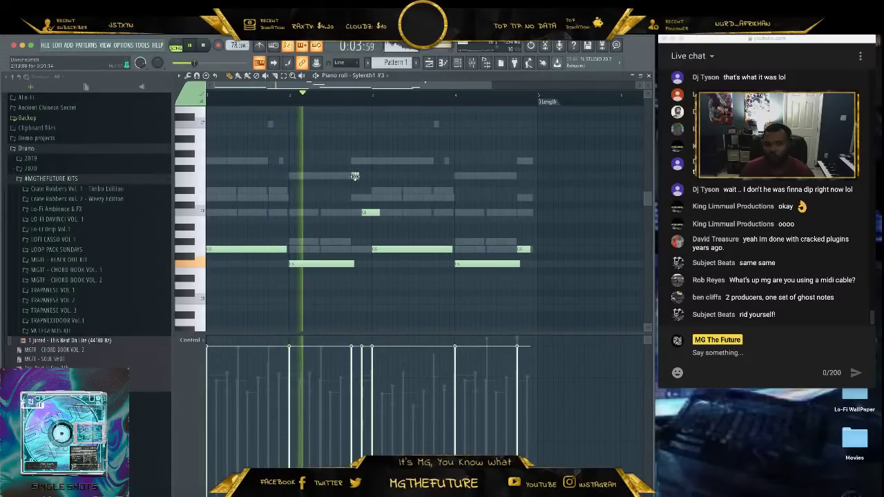
# Retune the bar-two fill to D# and a shortened D, and replay it from just before the fill.
pyautogui.moveTo(355, 176); pyautogui.dragTo(371, 199)
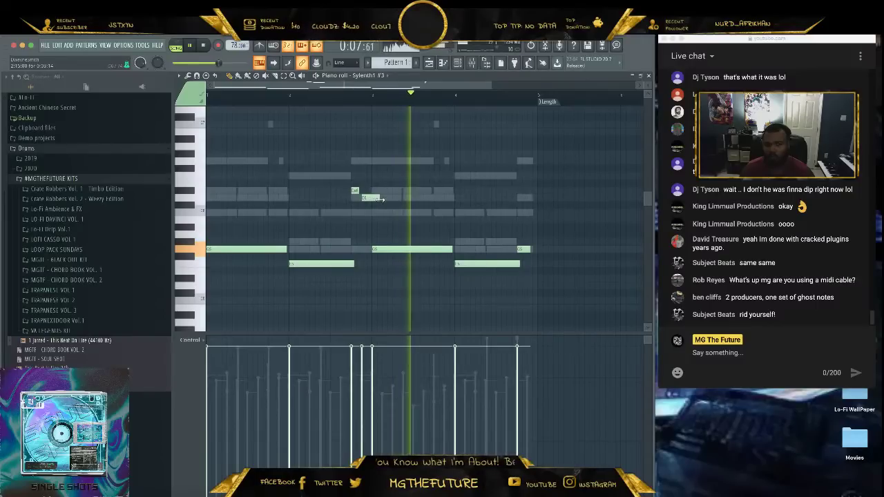
pyautogui.click(343, 101)
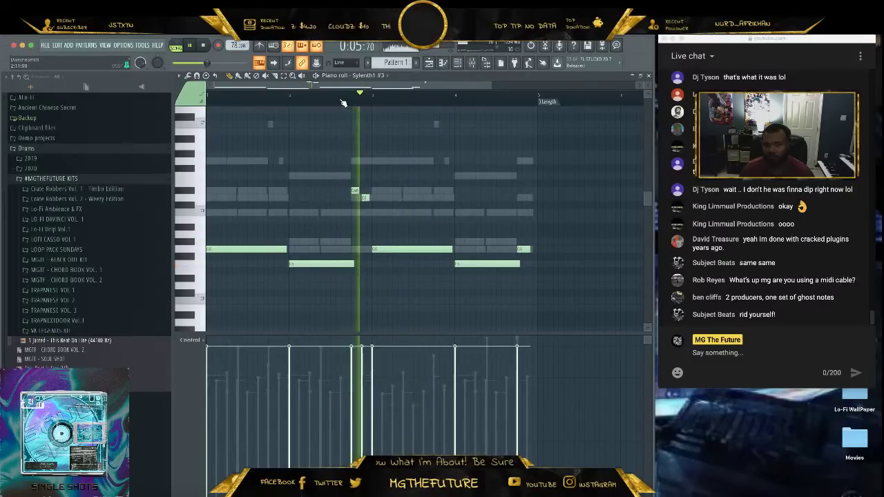
pyautogui.click(343, 102)
pyautogui.click(343, 101)
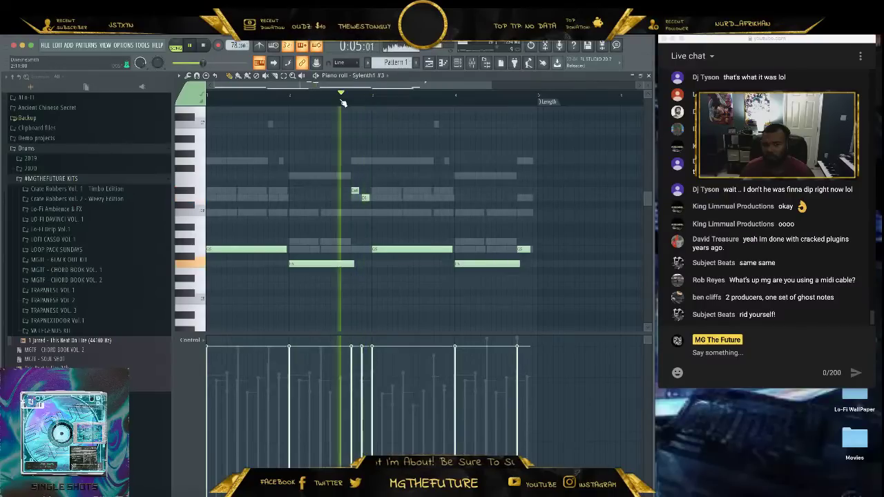
# Lower the first fill note to C and the second to G#, auditioning the fill after each change.
pyautogui.moveTo(355, 191); pyautogui.dragTo(355, 213)
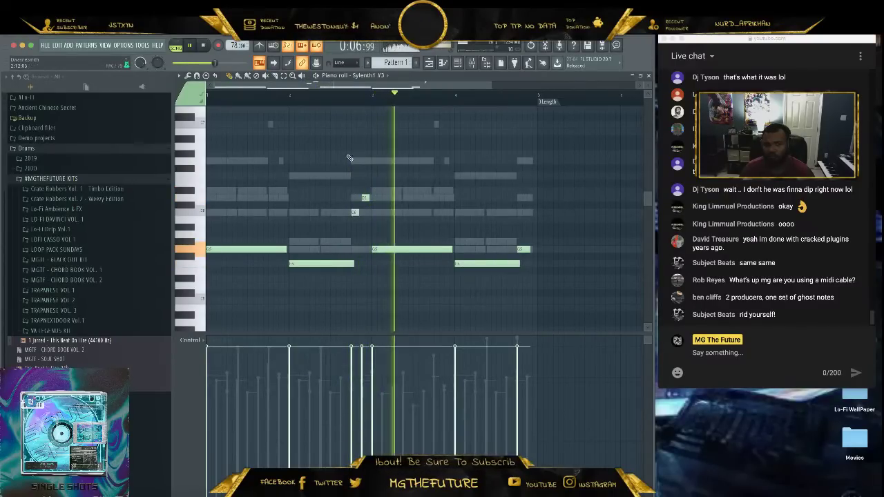
pyautogui.click(343, 101)
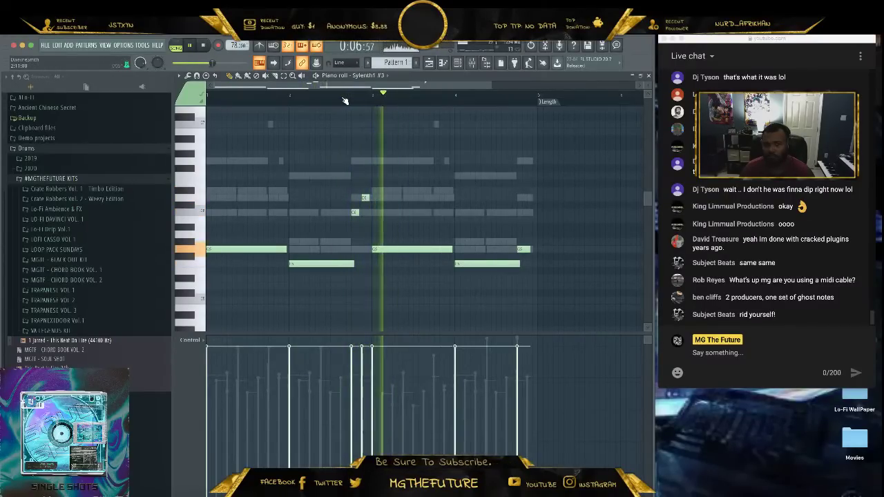
pyautogui.click(344, 101)
pyautogui.moveTo(365, 198); pyautogui.dragTo(364, 245)
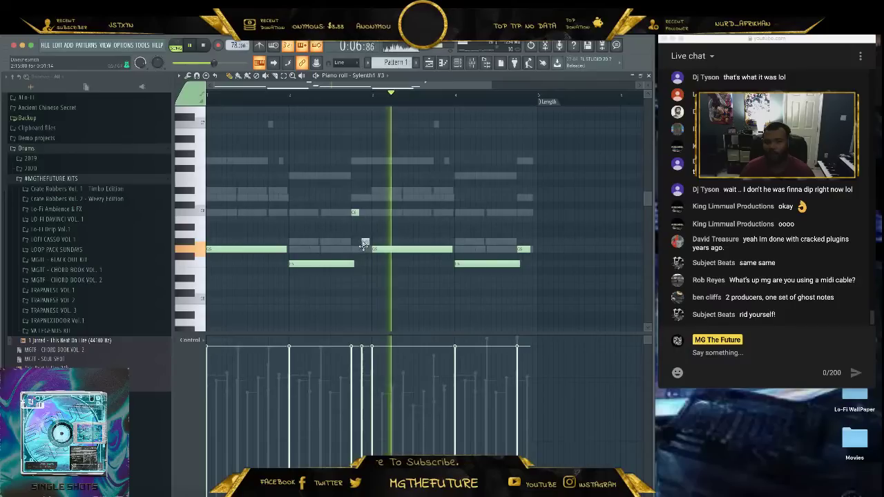
pyautogui.click(330, 97)
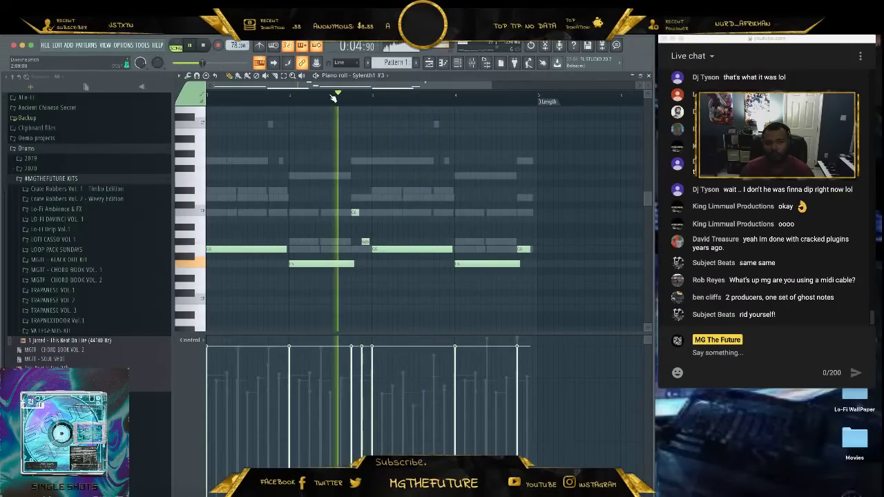
pyautogui.click(331, 99)
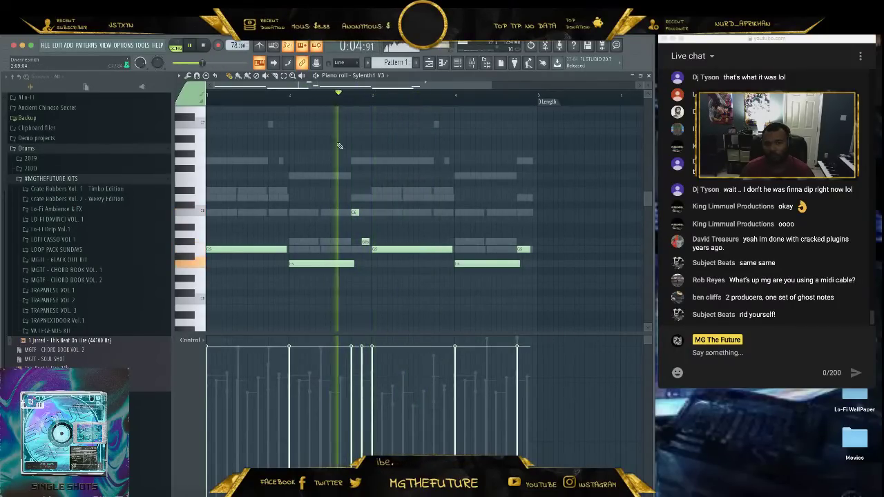
# Change the bar-two fill to a short G followed by a short C, and play it back.
pyautogui.moveTo(365, 242); pyautogui.dragTo(355, 249)
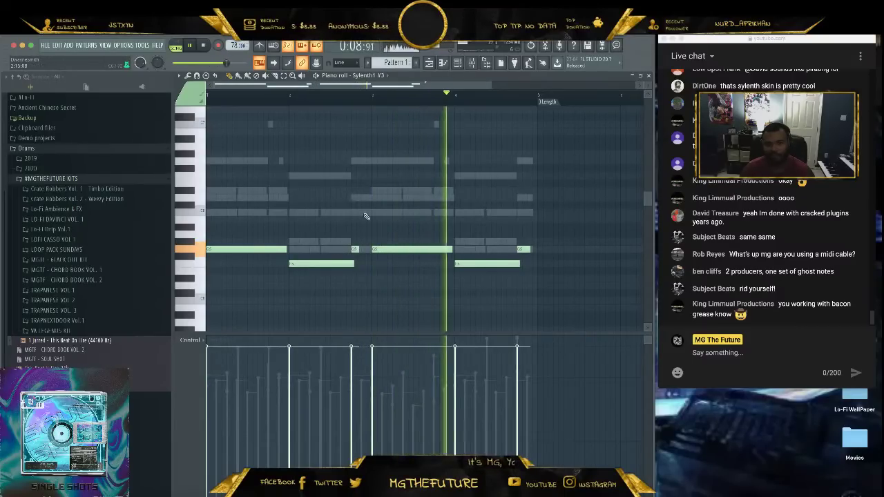
pyautogui.click(365, 213)
pyautogui.click(335, 98)
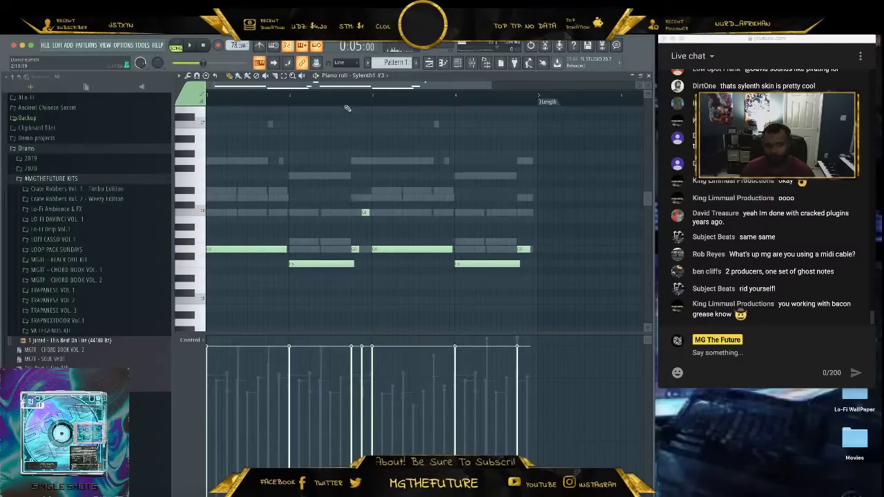
pyautogui.press('space')
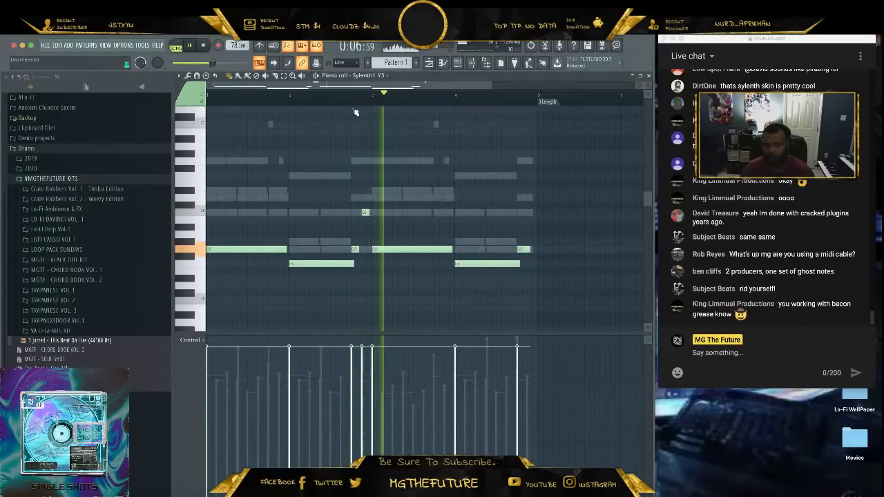
# Raise the second fill note to D#, audition the fill, and close the Sylenth1 #3 piano roll.
pyautogui.moveTo(365, 212); pyautogui.dragTo(363, 190)
pyautogui.click(341, 95)
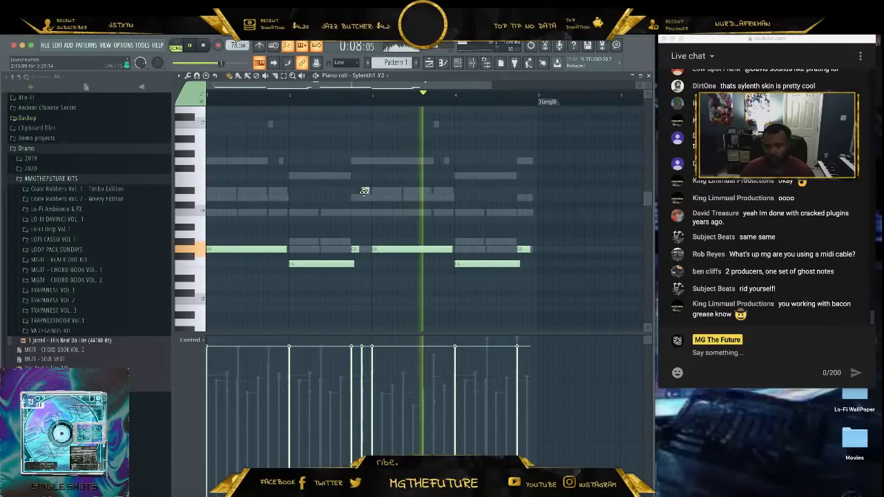
pyautogui.click(648, 76)
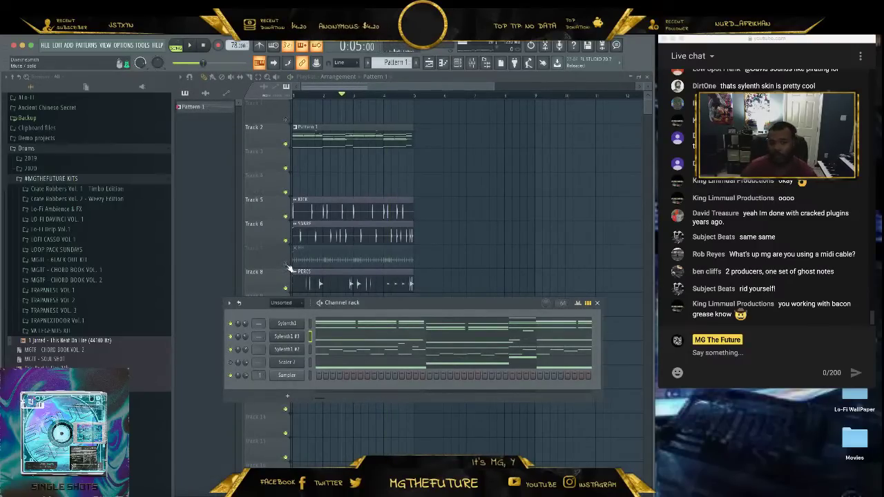
# Insert a BBC Symphony Orchestra instrument channel above the first Sylenth1 in the channel rack.
pyautogui.press('F6')
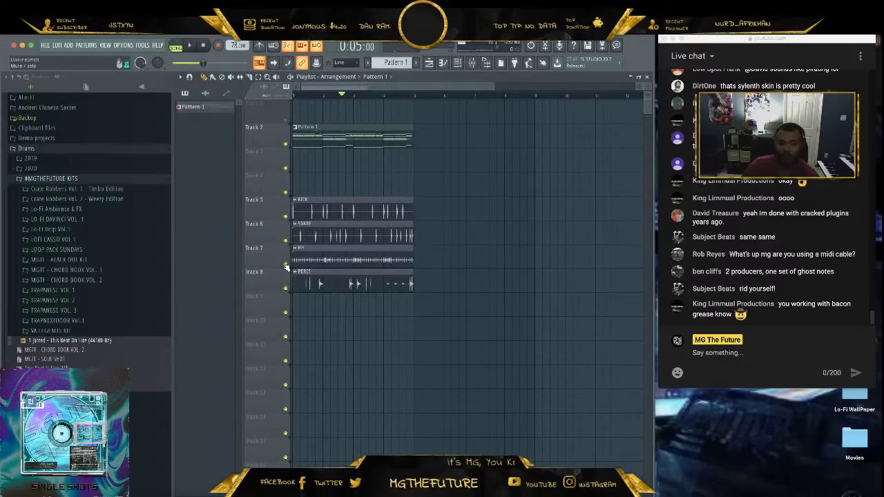
pyautogui.click(456, 64)
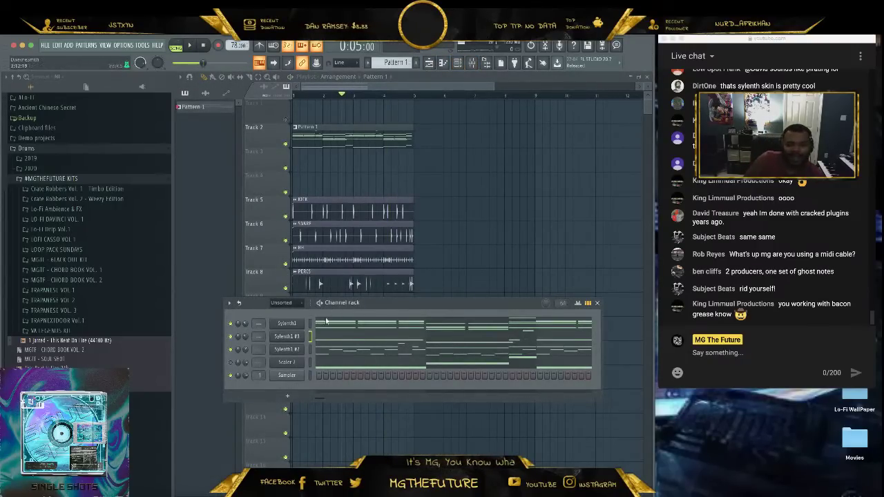
pyautogui.rightClick(286, 323)
pyautogui.moveTo(357, 384)
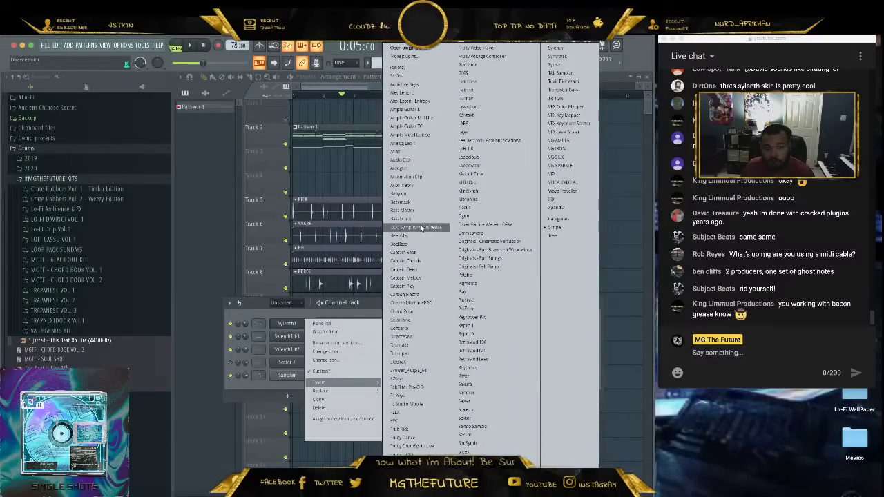
pyautogui.click(420, 228)
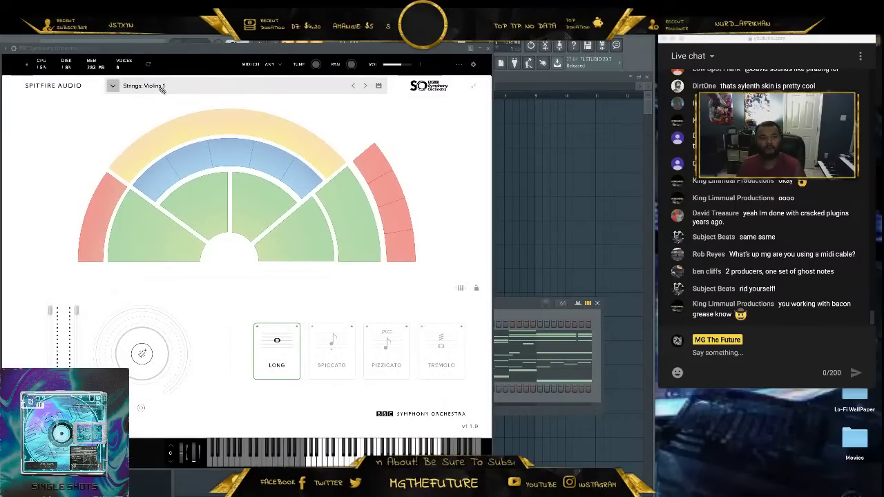
# Load the Harp and Celeste percussion preset in BBC Symphony Orchestra, switch it to Celeste and close the plugin.
pyautogui.click(161, 89)
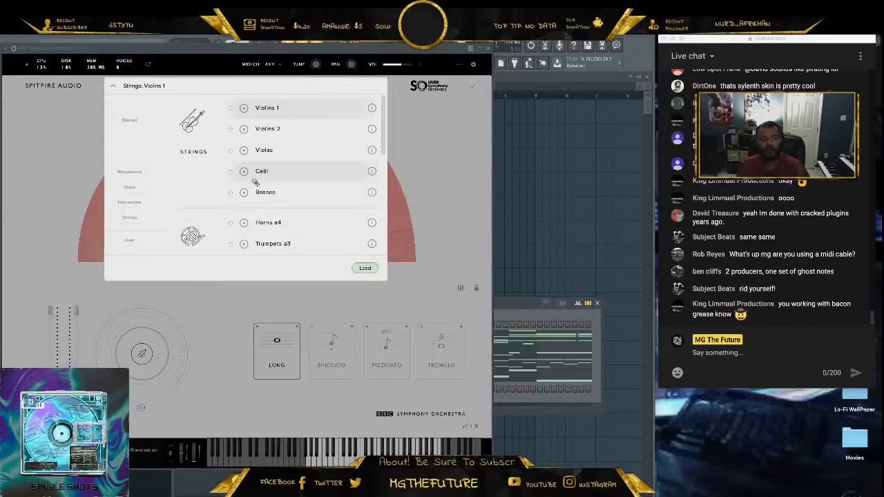
pyautogui.scroll(-8, 290, 175)
pyautogui.scroll(-2, 295, 177)
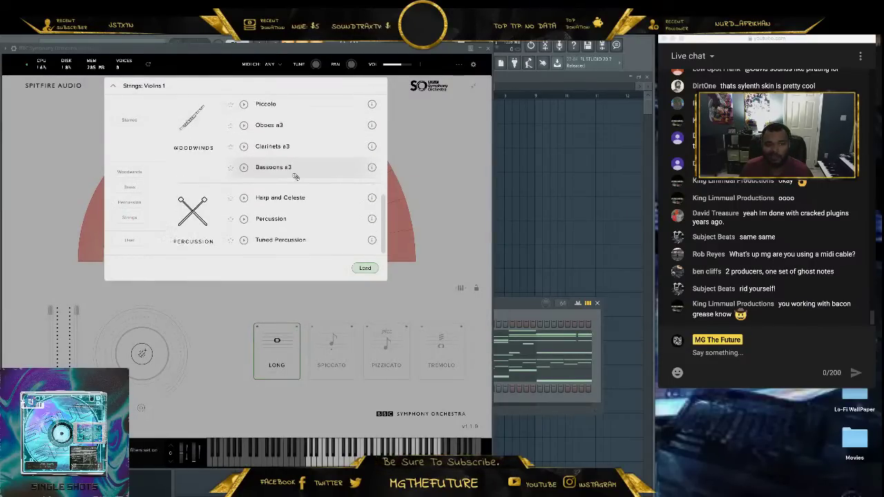
pyautogui.scroll(3, 295, 177)
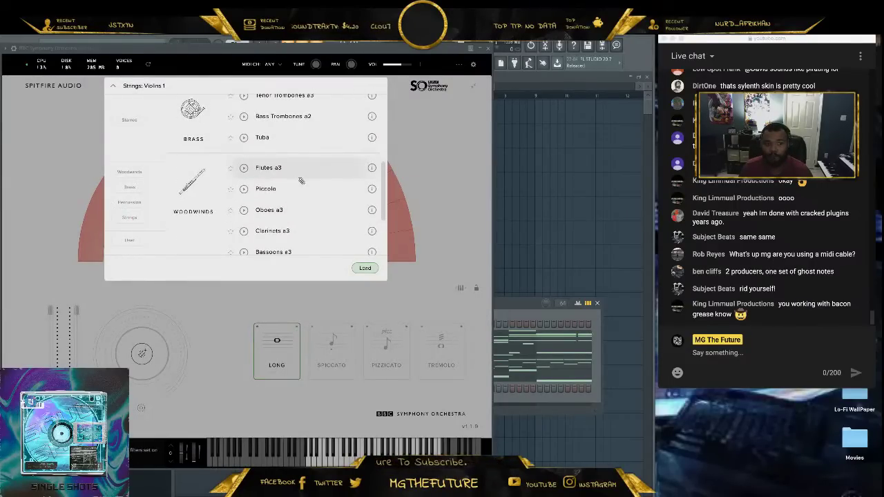
pyautogui.scroll(-3, 301, 180)
pyautogui.doubleClick(297, 198)
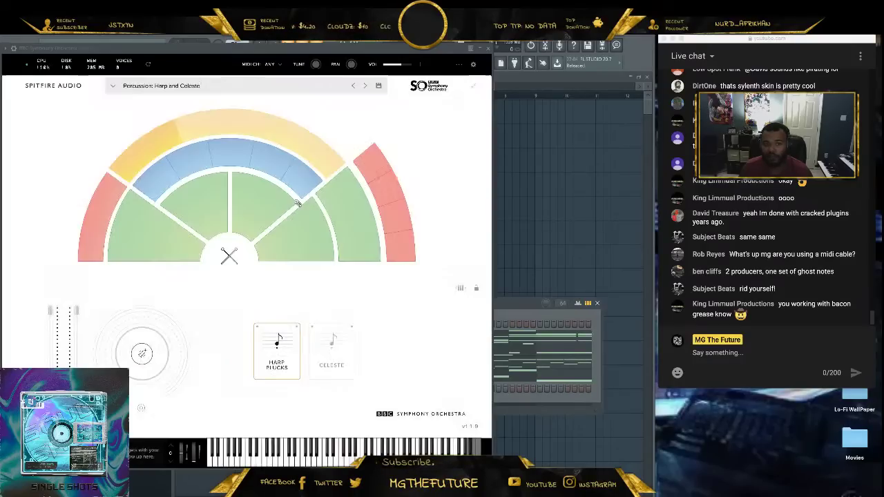
pyautogui.click(323, 347)
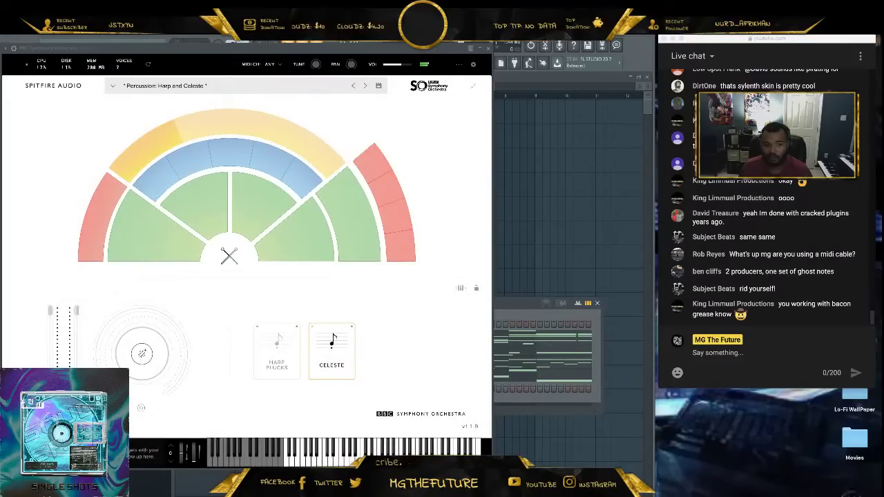
pyautogui.click(488, 48)
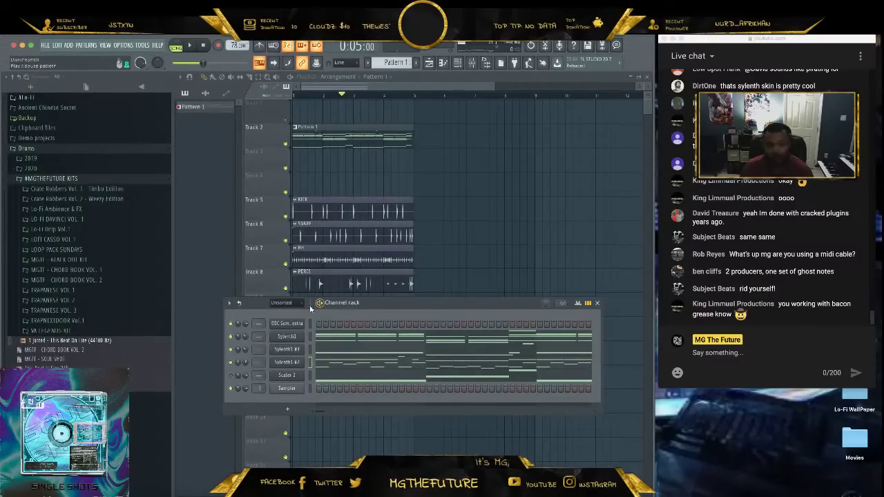
# Raise all notes in the BBC Symphony Orchestra piano roll by one octave and audition them.
pyautogui.click(352, 331)
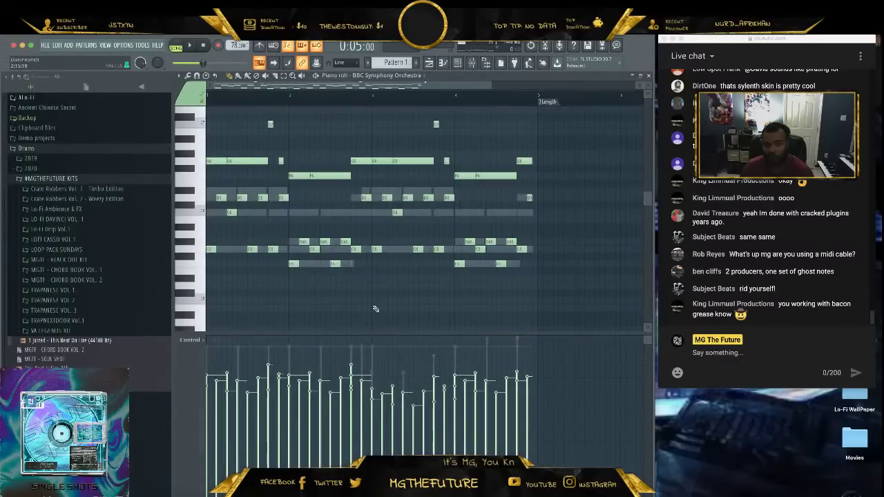
pyautogui.hotkey('ctrl', 'a')
pyautogui.hotkey('ctrl', 'Up')
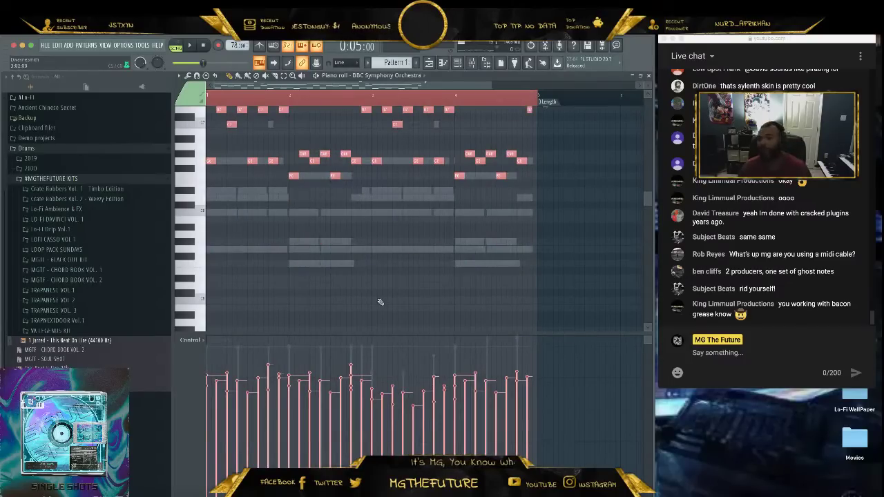
pyautogui.press('space')
pyautogui.scroll(3, 586, 140)
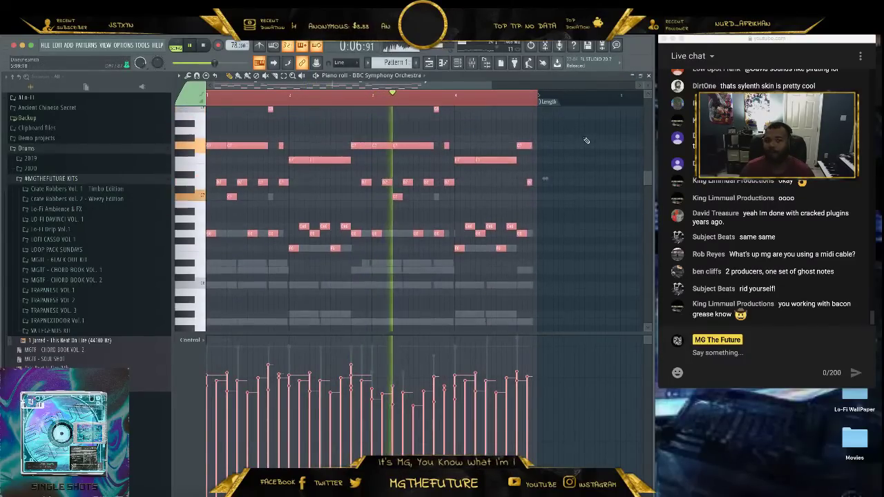
pyautogui.keyDown('ctrl'); pyautogui.click(447, 252); pyautogui.keyUp('ctrl')
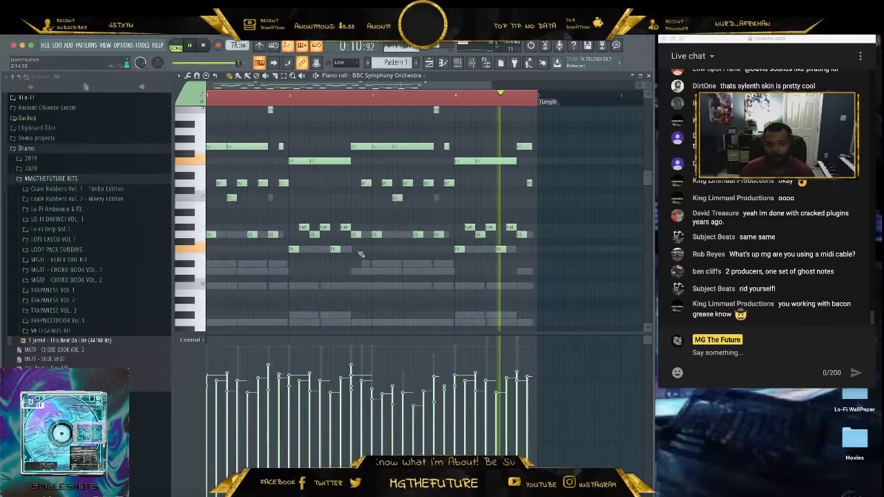
pyautogui.scroll(3, 384, 245)
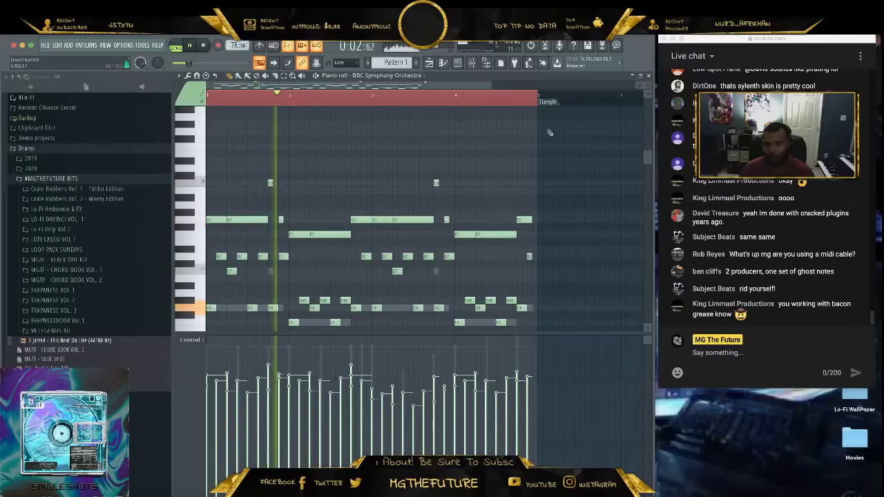
# Close the piano roll and mute Track 7 and the KICK track in the playlist.
pyautogui.press('F7')
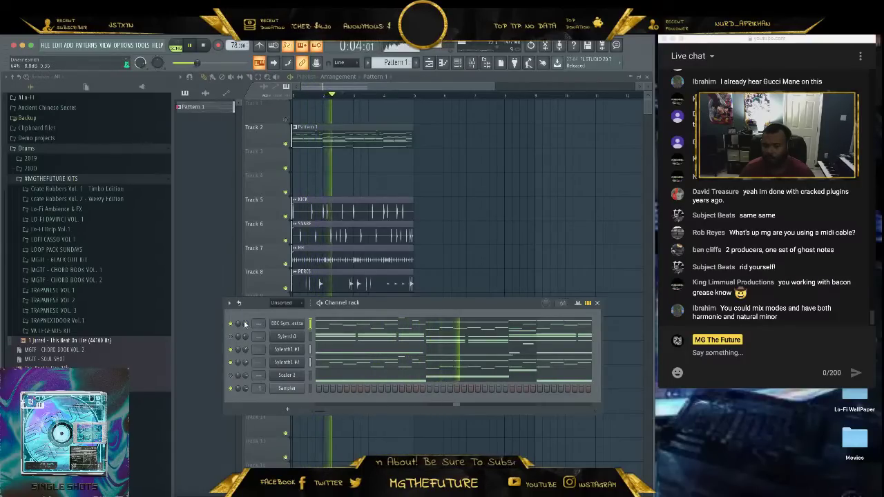
pyautogui.click(286, 264)
pyautogui.click(286, 216)
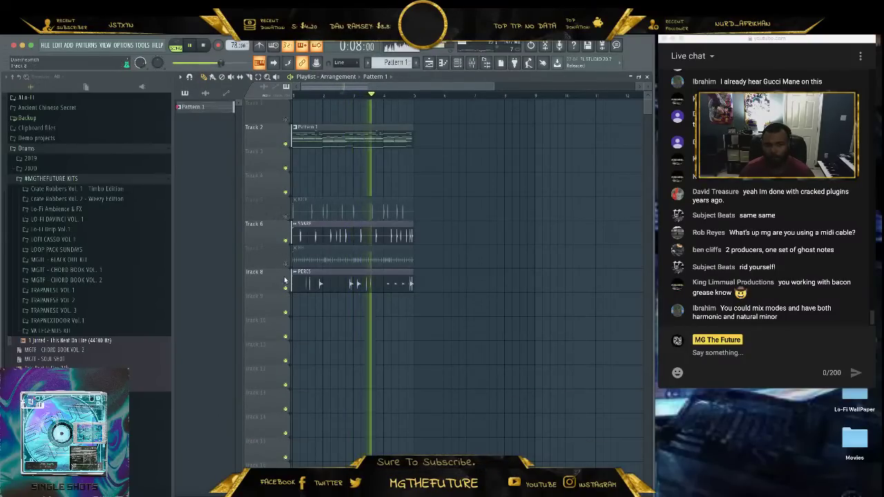
# Find 808 (LifeIsGood) under Drums, 2019, 808s From Popular Songs, Jetson Kit and add it as a new channel.
pyautogui.click(459, 63)
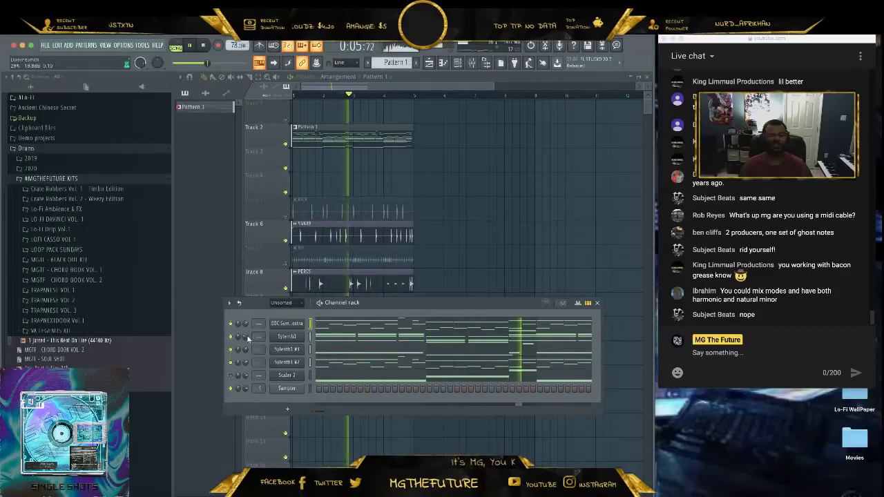
pyautogui.click(111, 331)
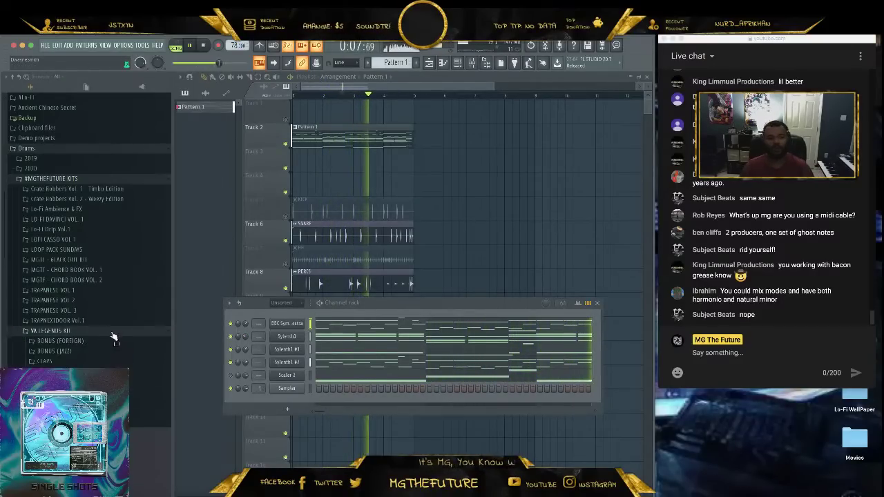
pyautogui.click(90, 178)
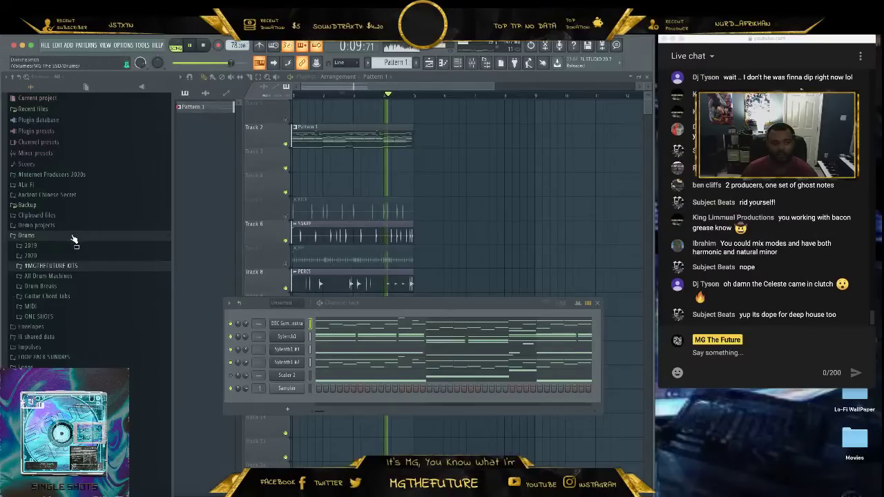
pyautogui.click(74, 236)
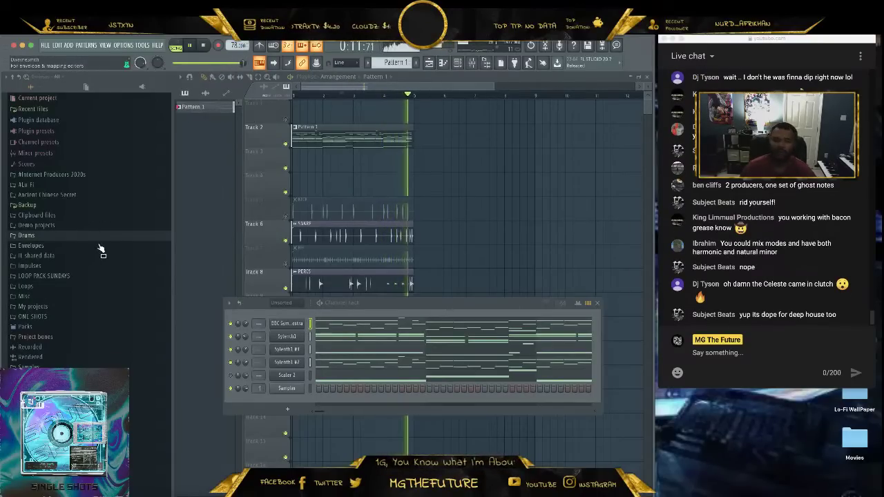
pyautogui.click(76, 237)
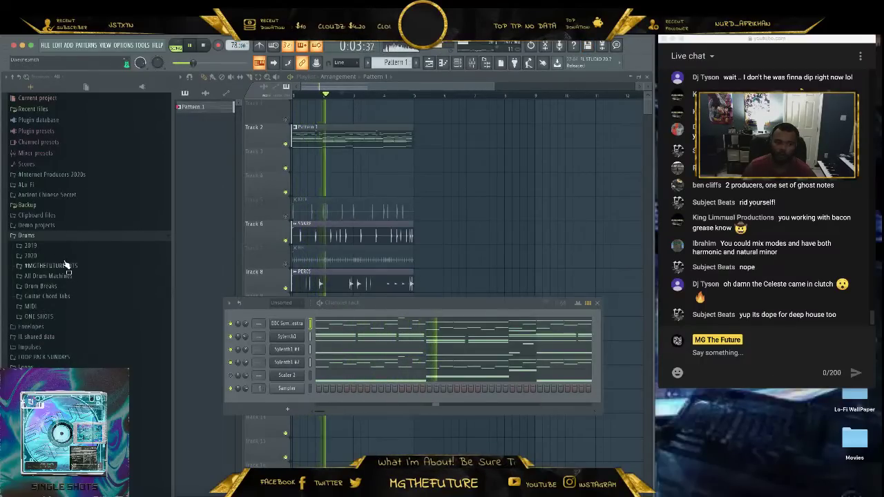
pyautogui.click(67, 247)
pyautogui.click(109, 260)
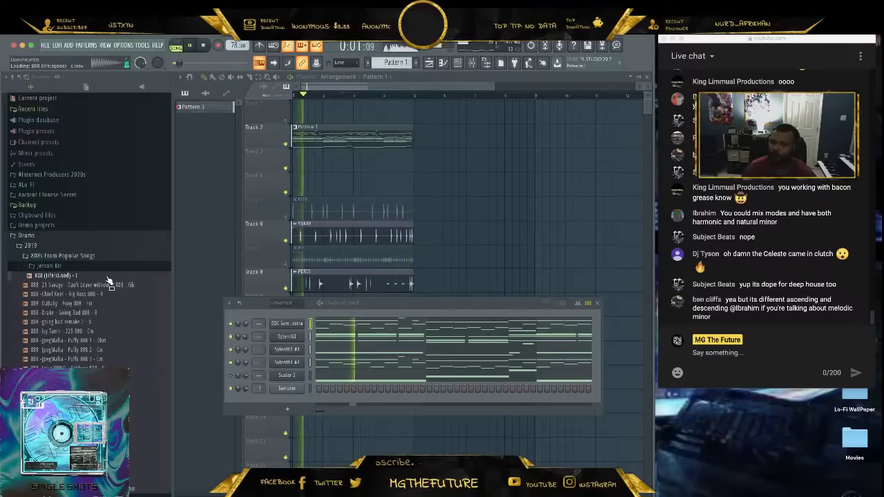
pyautogui.moveTo(108, 280); pyautogui.dragTo(297, 403)
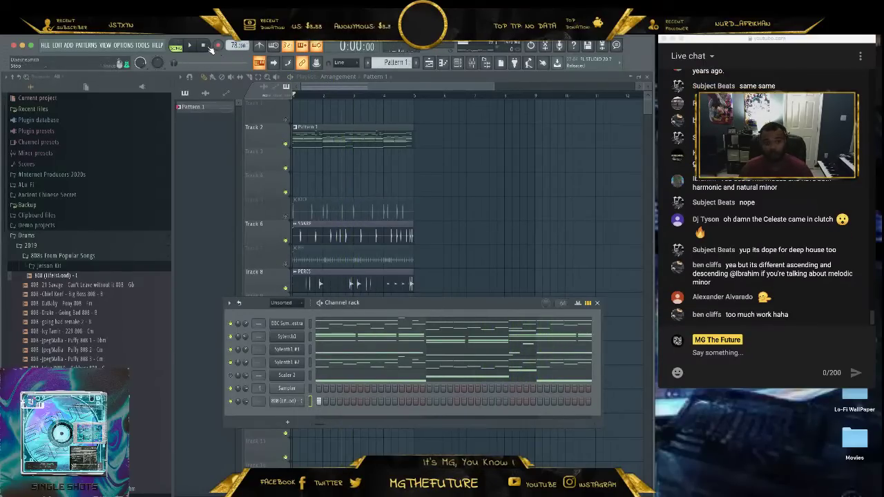
# Place 808 hits on steps 7 and 17 of the pattern and play it back.
pyautogui.press('space')
pyautogui.click(360, 402)
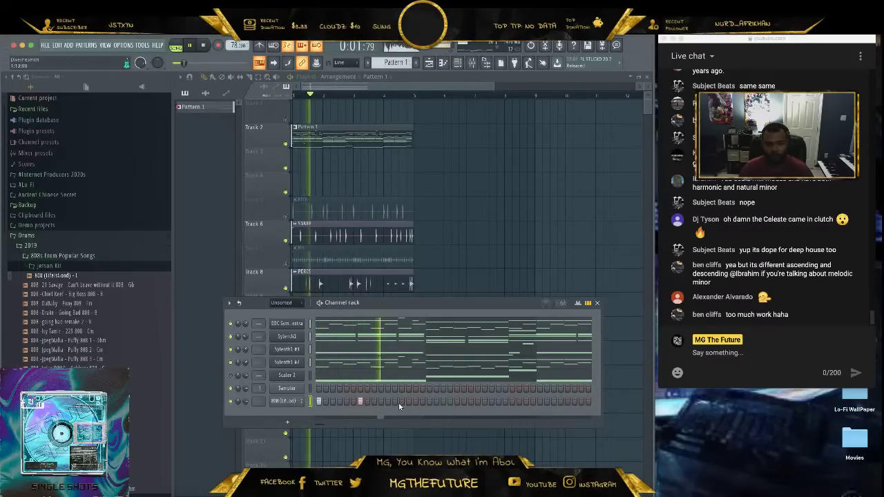
pyautogui.click(400, 402)
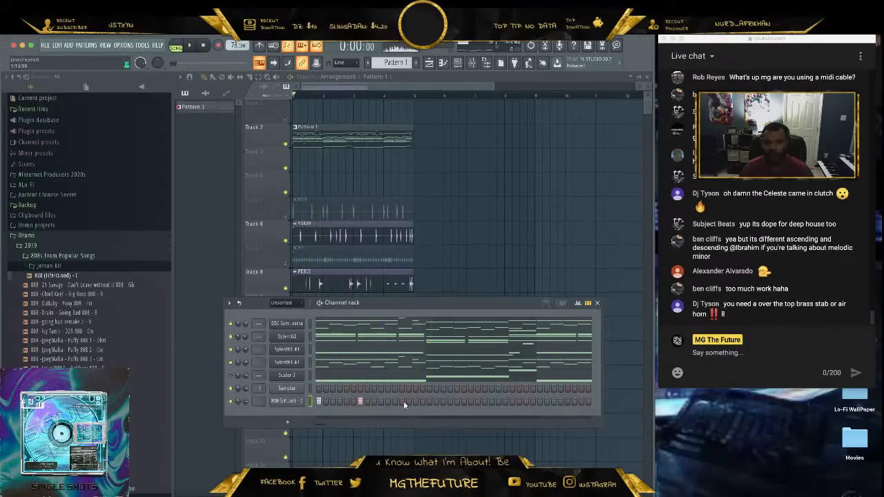
pyautogui.click(429, 401)
pyautogui.press('space')
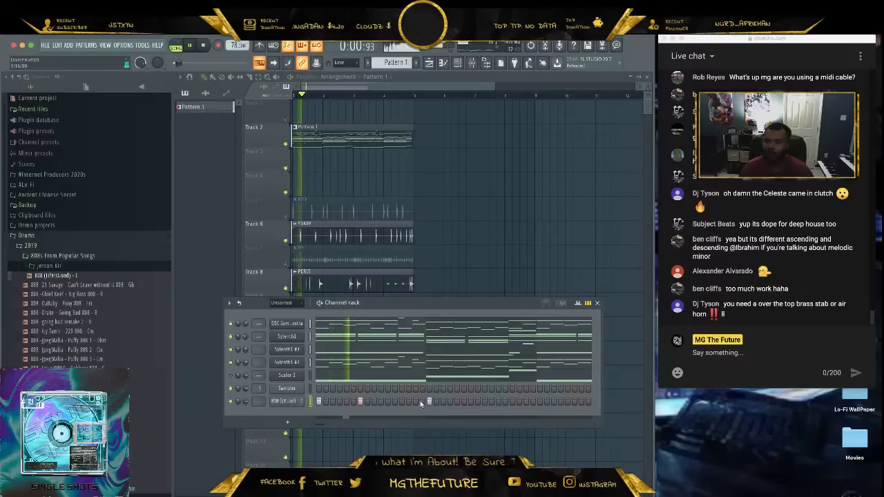
# Add 808 hits on steps 23 and 27, then restart playback to check the rhythm.
pyautogui.click(387, 401)
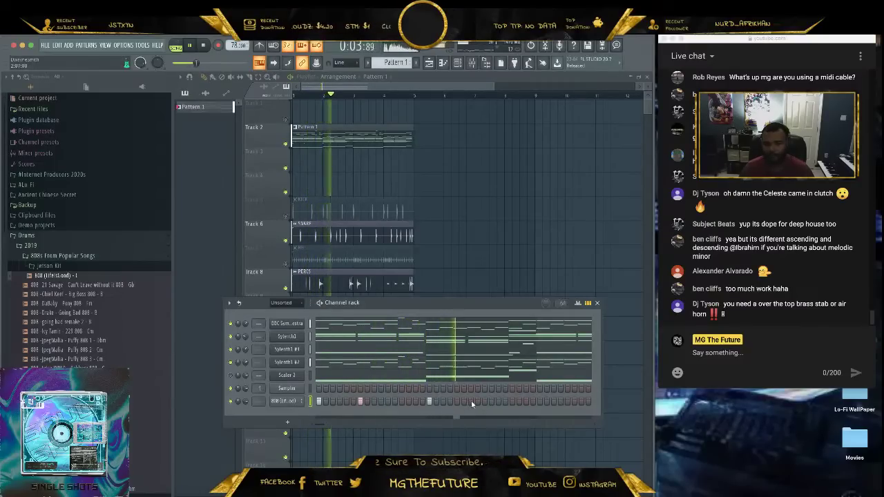
pyautogui.click(498, 401)
pyautogui.click(512, 401)
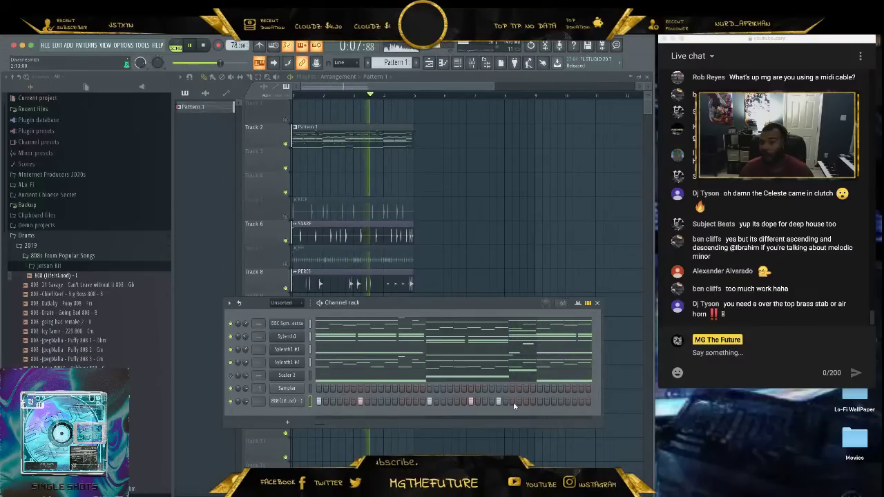
pyautogui.press('space')
pyautogui.press('space')
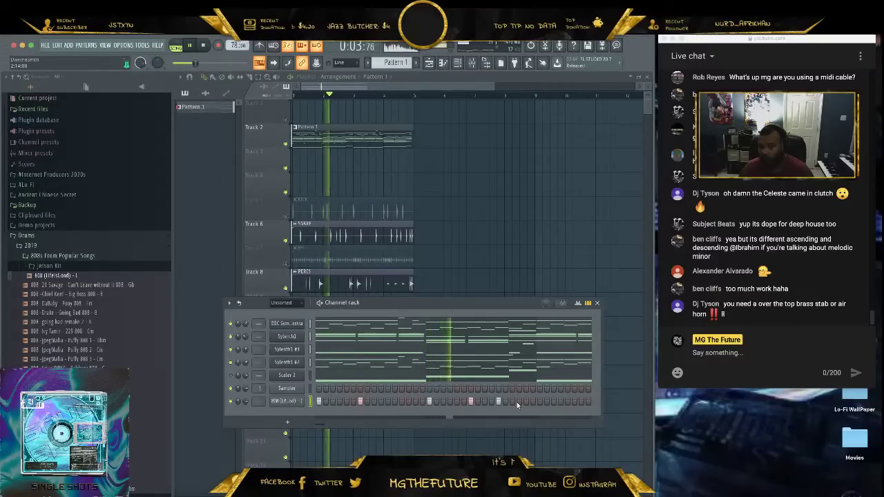
# Try different placements for the closing 808 hits, set them on steps 30 and 31, and stop playback.
pyautogui.click(527, 402)
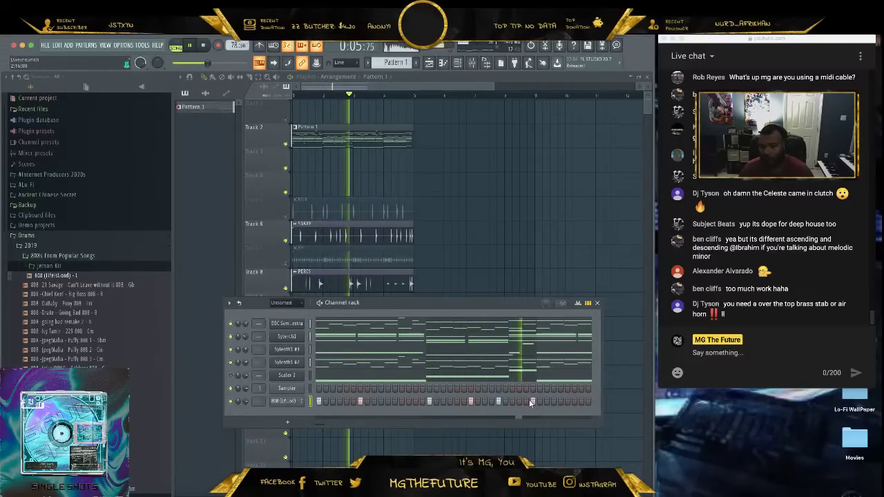
pyautogui.click(531, 402)
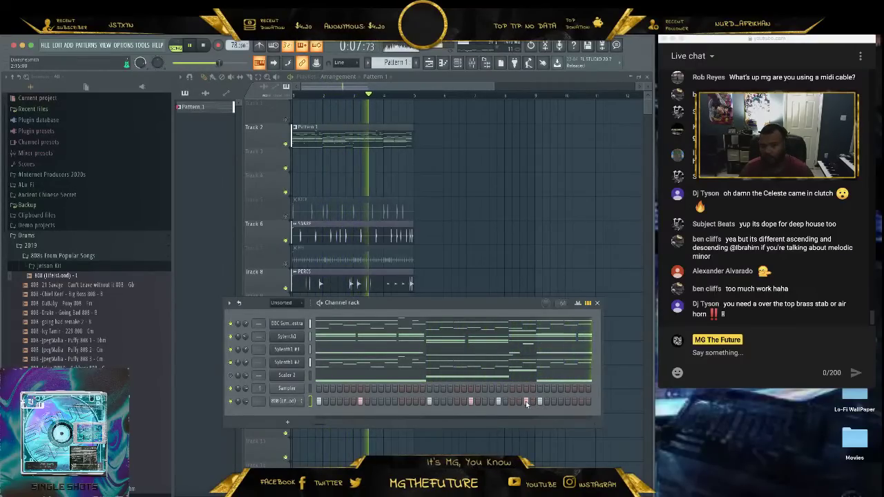
pyautogui.rightClick(401, 403)
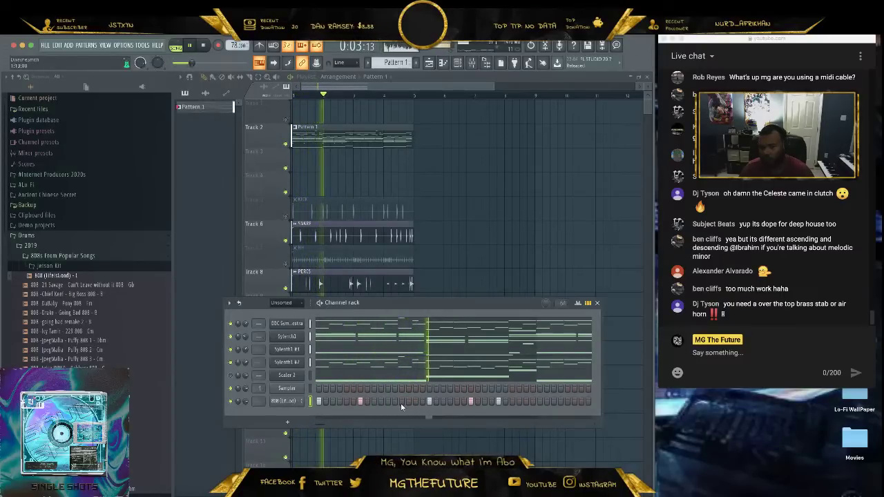
pyautogui.click(519, 402)
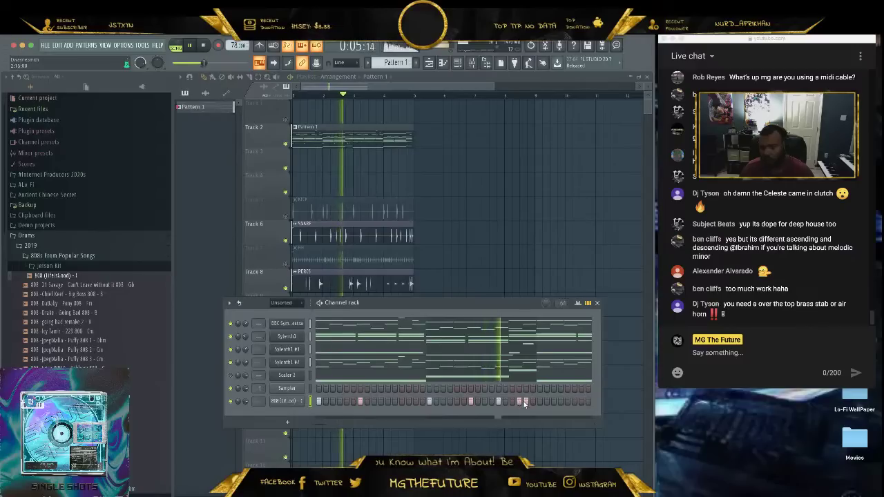
pyautogui.click(526, 402)
pyautogui.press('space')
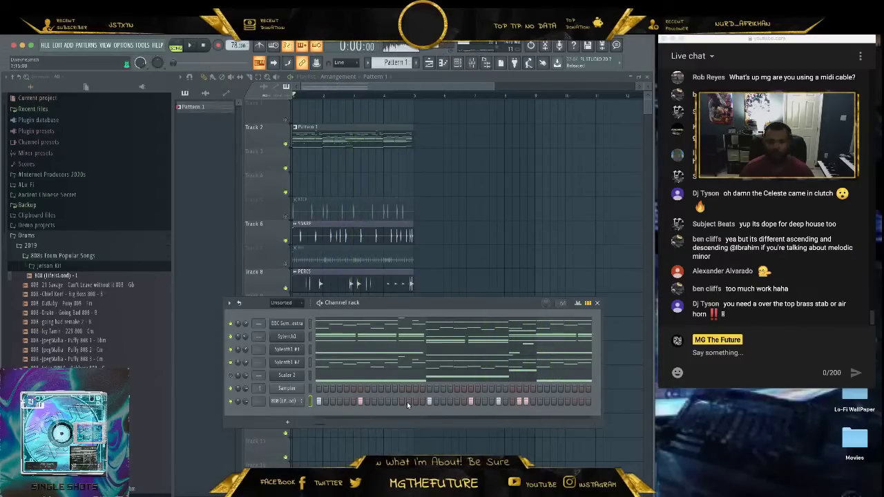
# Try an extra 808 hit on step 10, replace it with one on step 13, and check the rhythm in playback.
pyautogui.click(380, 401)
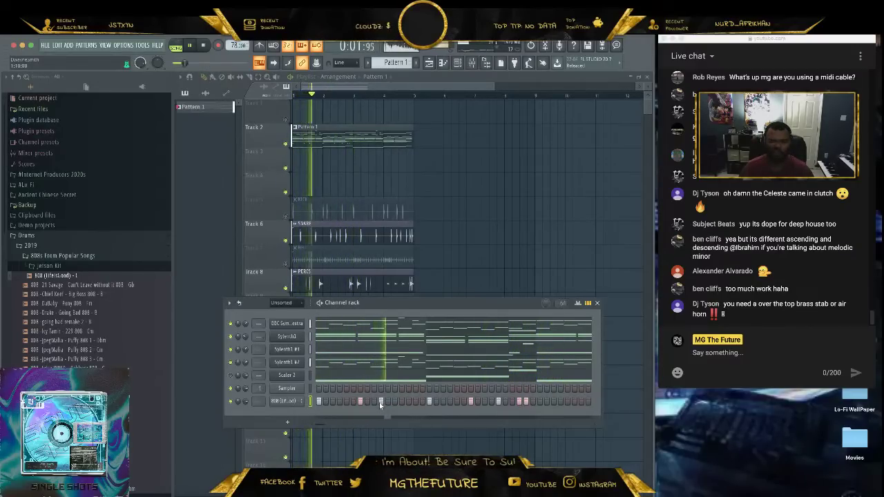
pyautogui.press('space')
pyautogui.press('space')
pyautogui.rightClick(380, 402)
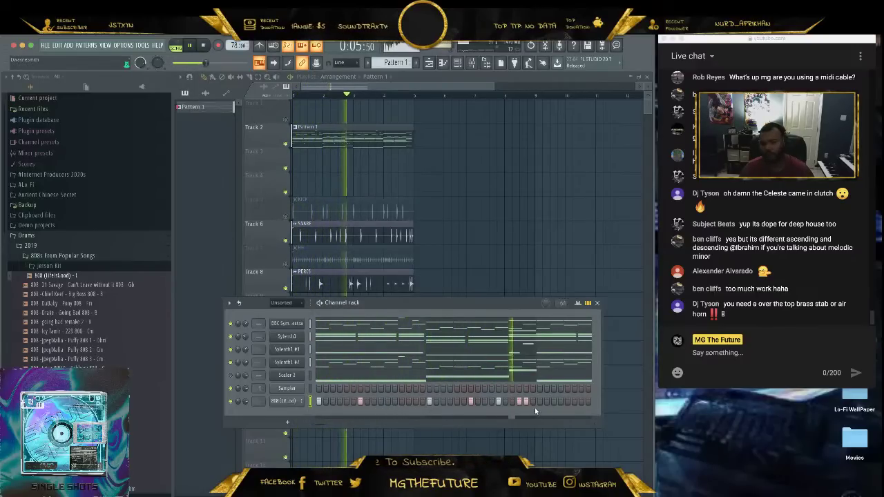
pyautogui.click(401, 402)
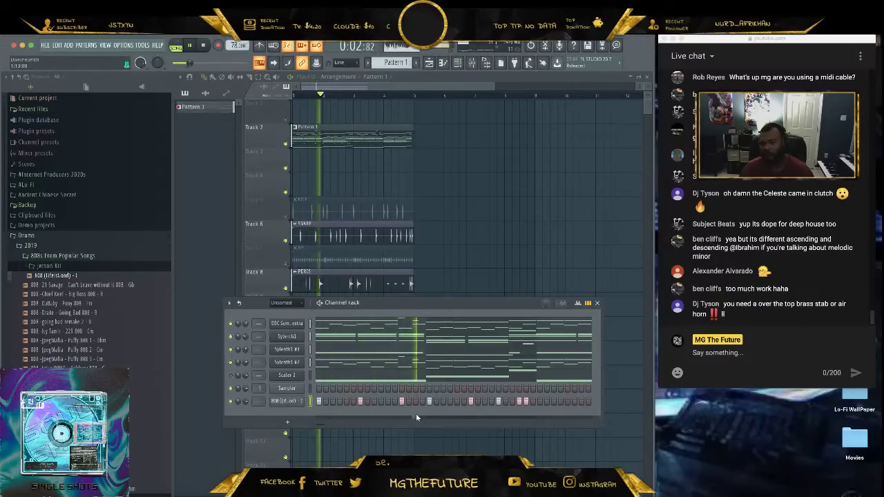
pyautogui.press('space')
pyautogui.rightClick(309, 374)
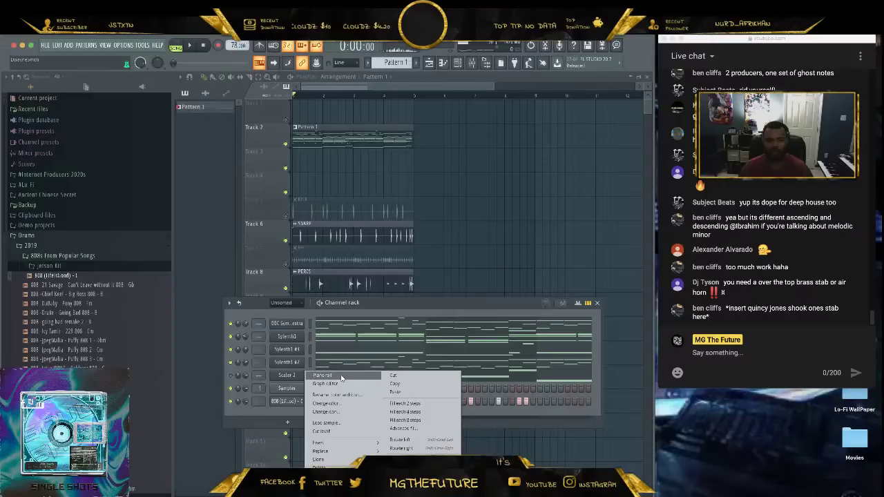
pyautogui.click(341, 377)
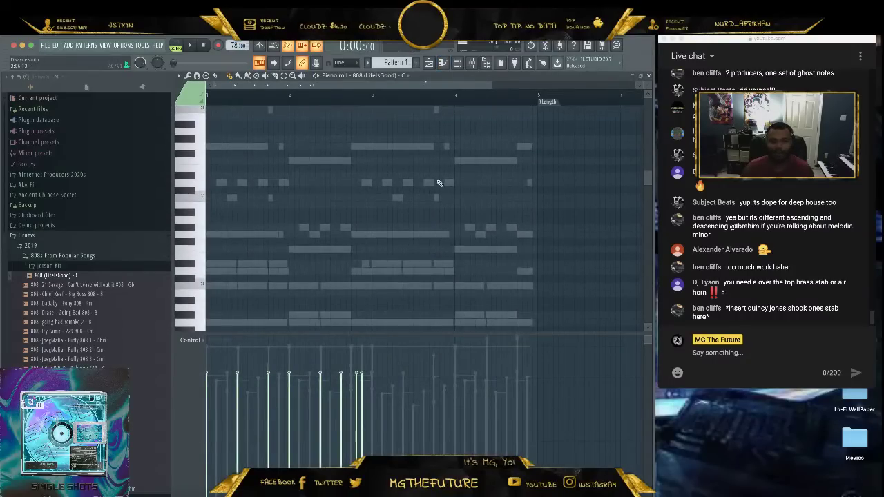
pyautogui.click(458, 63)
# Enable the 808 sampler's volume envelope with no attack, a long hold and zero sustain, and play the pattern.
pyautogui.click(288, 401)
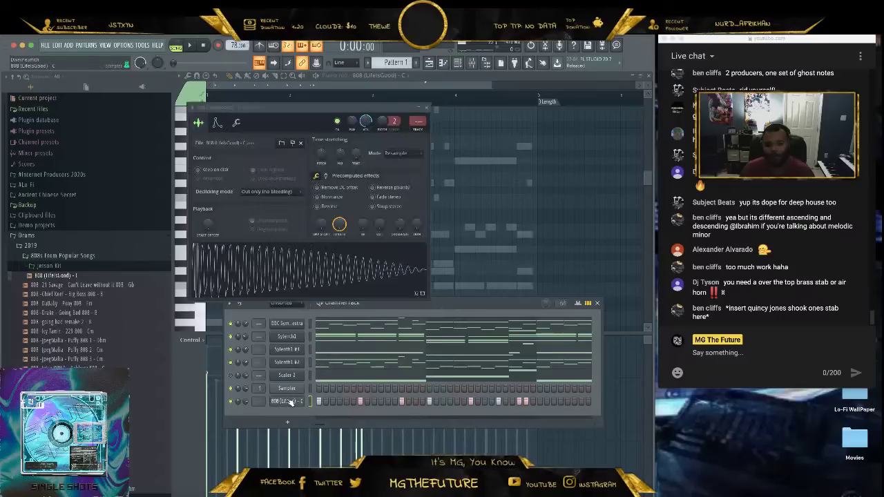
pyautogui.click(217, 123)
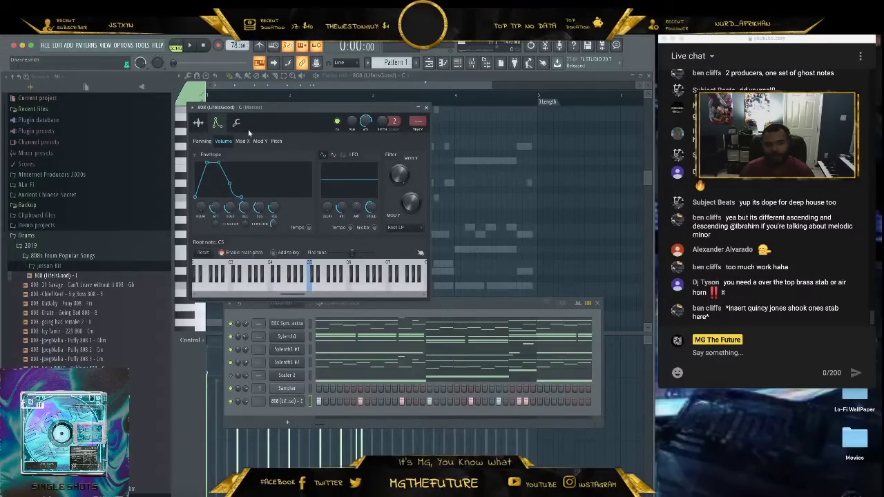
pyautogui.click(236, 123)
pyautogui.click(217, 123)
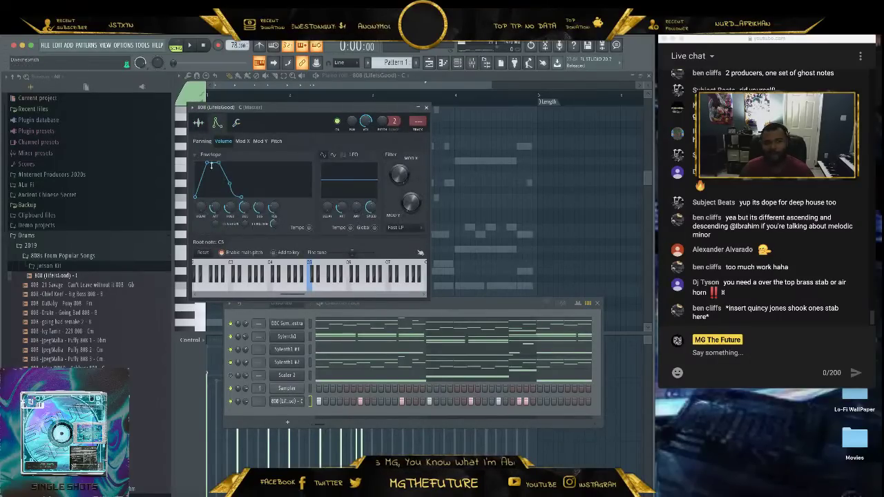
pyautogui.moveTo(218, 209); pyautogui.dragTo(227, 218)
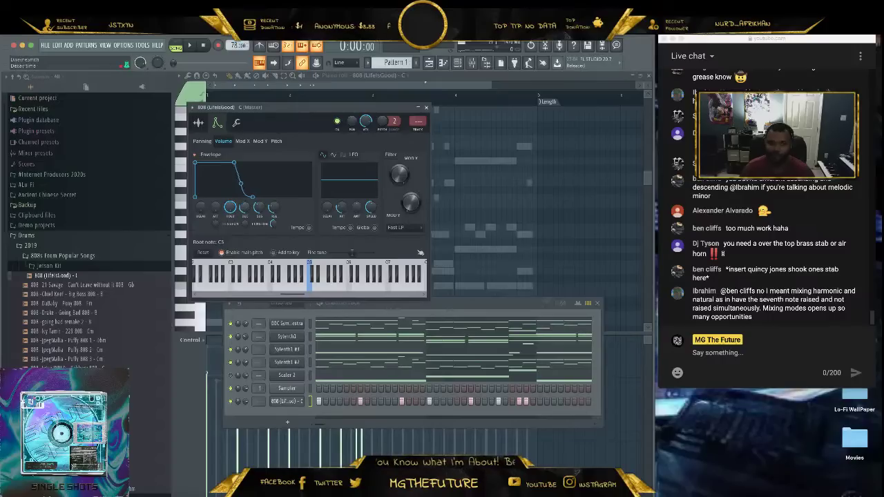
pyautogui.press('space')
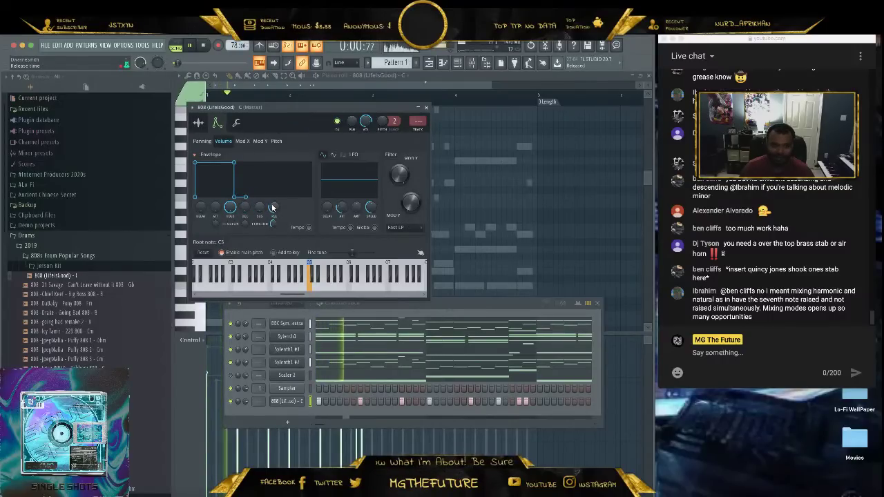
pyautogui.click(427, 108)
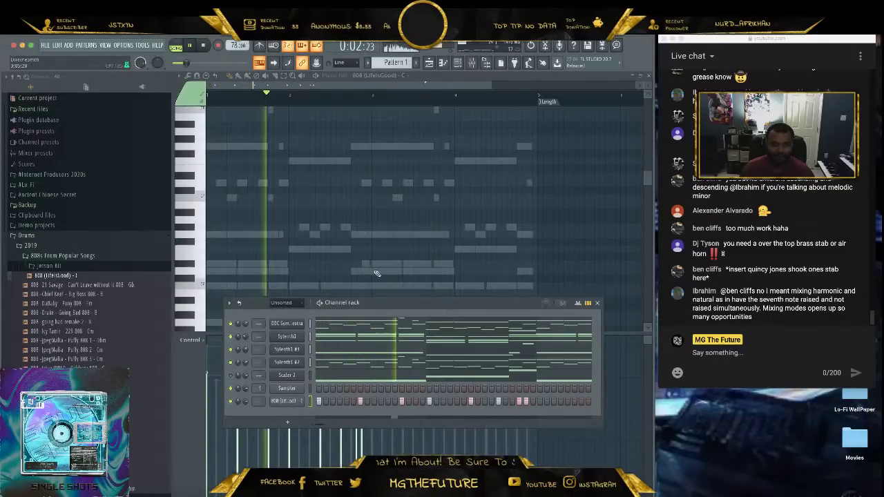
# Turn on Cut itself for the 808 channel and open its piano roll.
pyautogui.rightClick(309, 373)
pyautogui.click(319, 375)
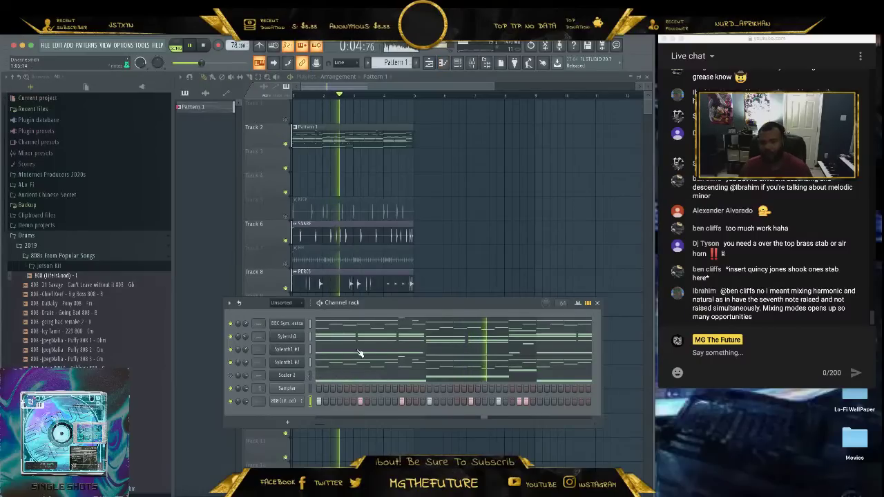
pyautogui.rightClick(296, 401)
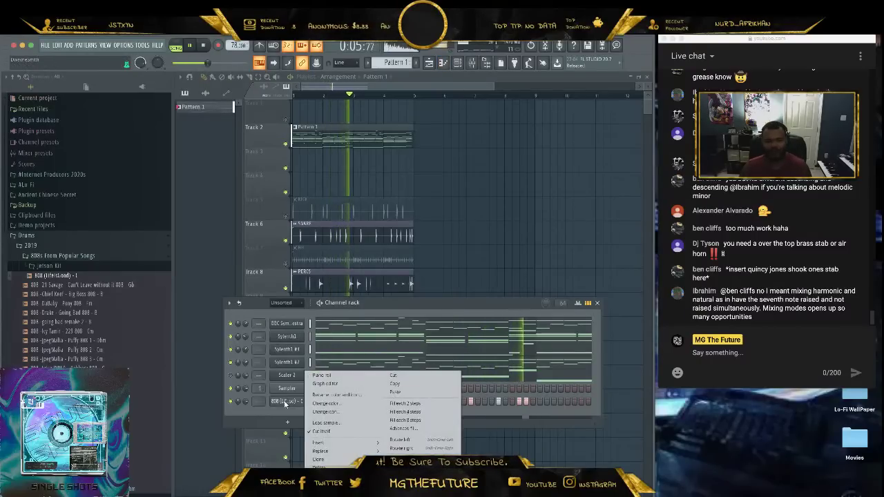
pyautogui.click(319, 378)
# Transpose all 808 notes up to G, and lower the five notes in bar 2 to F to follow the ghost notes.
pyautogui.scroll(-5, 317, 276)
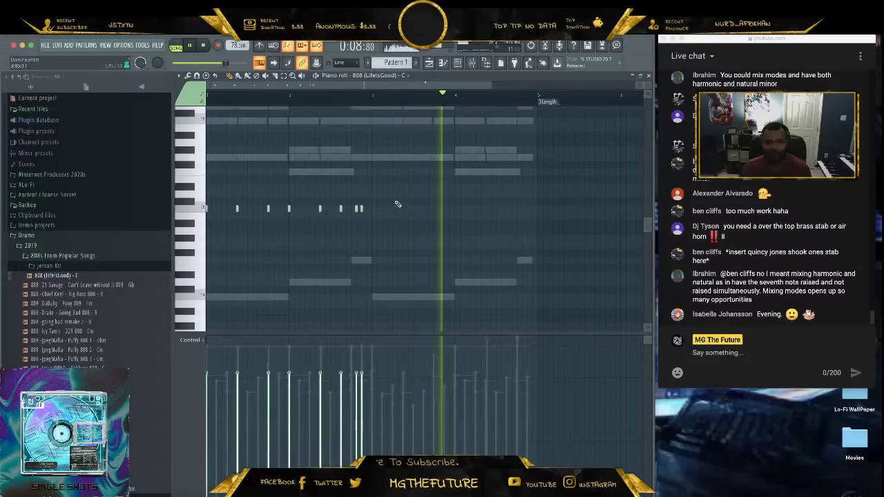
pyautogui.moveTo(394, 201); pyautogui.dragTo(221, 228)
pyautogui.scroll(2, 252, 211)
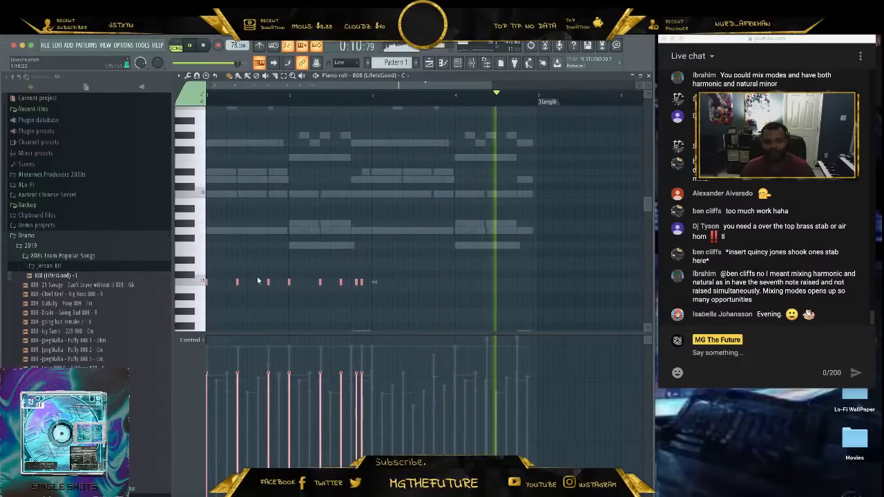
pyautogui.moveTo(237, 284); pyautogui.dragTo(230, 226)
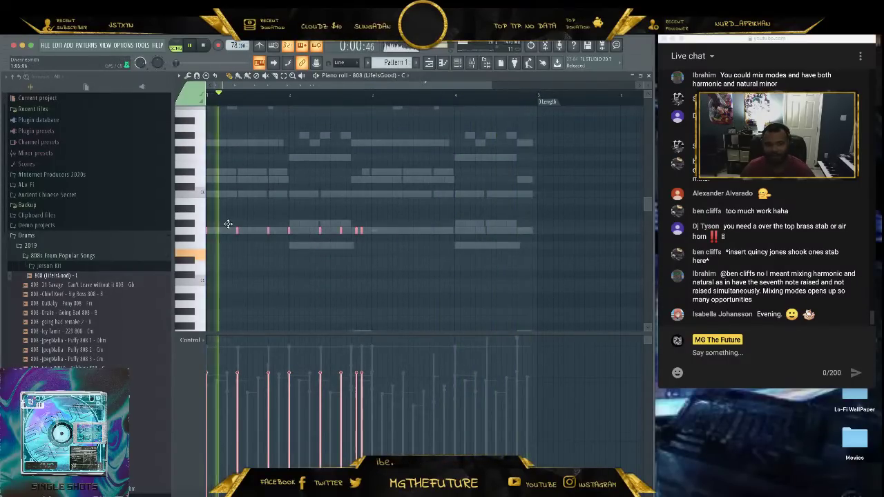
pyautogui.click(249, 237)
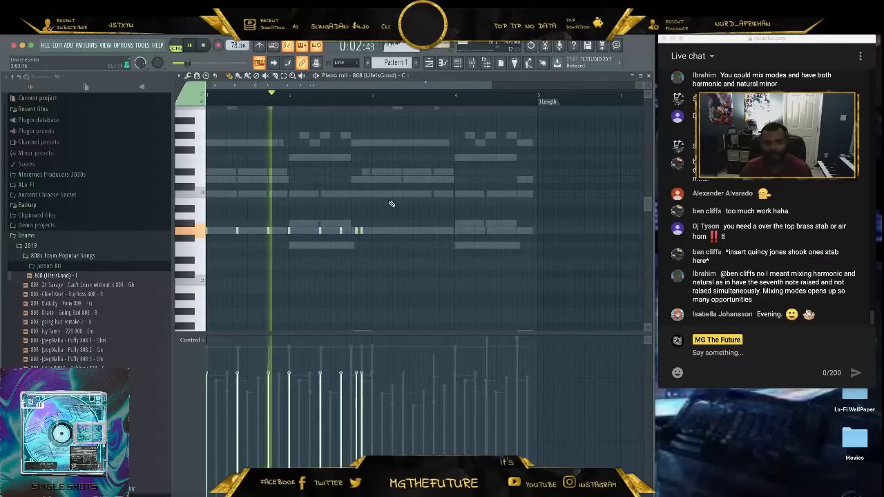
pyautogui.moveTo(392, 245); pyautogui.dragTo(288, 245)
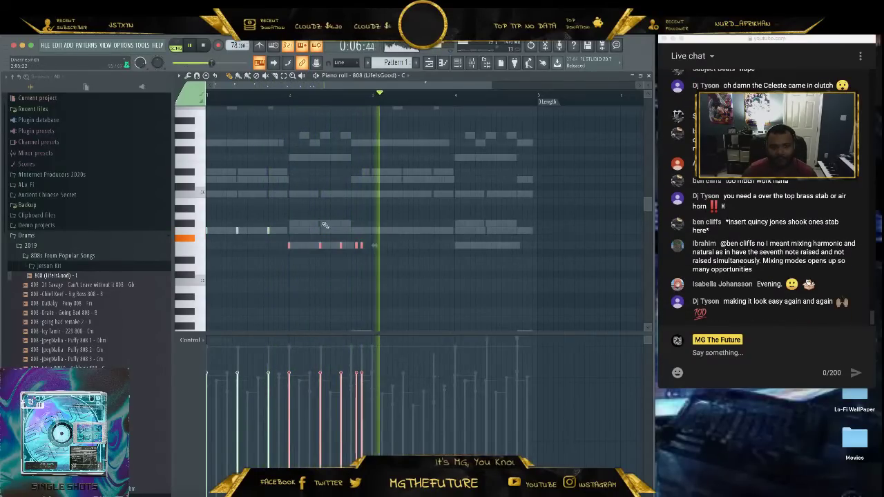
# Raise the last two 808 notes and the third 808 note by one octave.
pyautogui.keyDown('ctrl'); pyautogui.click(386, 240); pyautogui.keyUp('ctrl')
pyautogui.moveTo(386, 241); pyautogui.dragTo(355, 251)
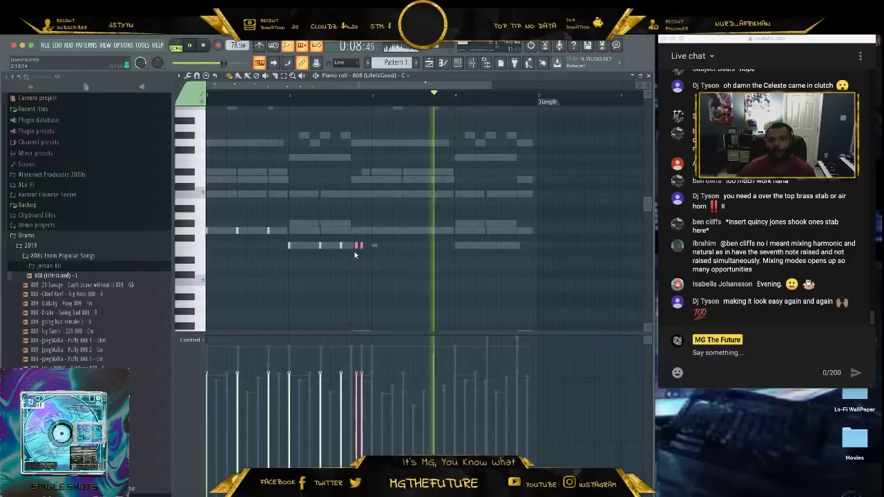
pyautogui.hotkey('ctrl', 'Up')
pyautogui.moveTo(299, 222); pyautogui.dragTo(262, 232)
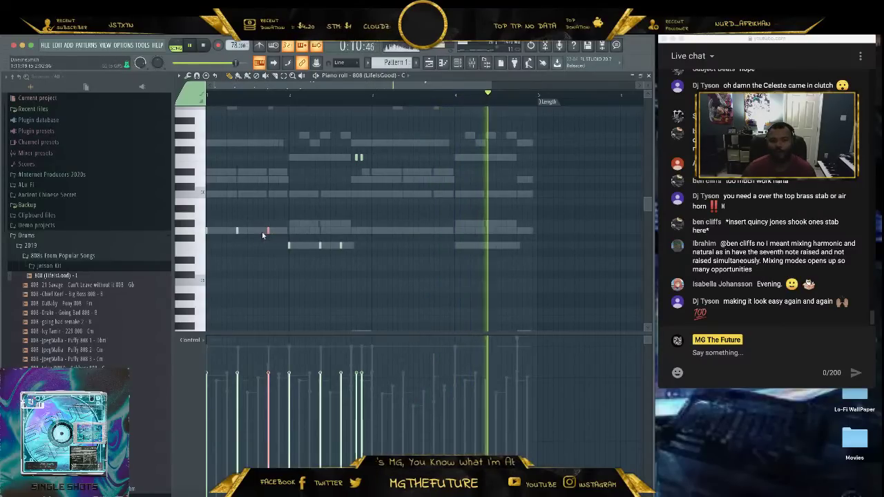
pyautogui.hotkey('ctrl', 'Up')
pyautogui.scroll(4, 308, 179)
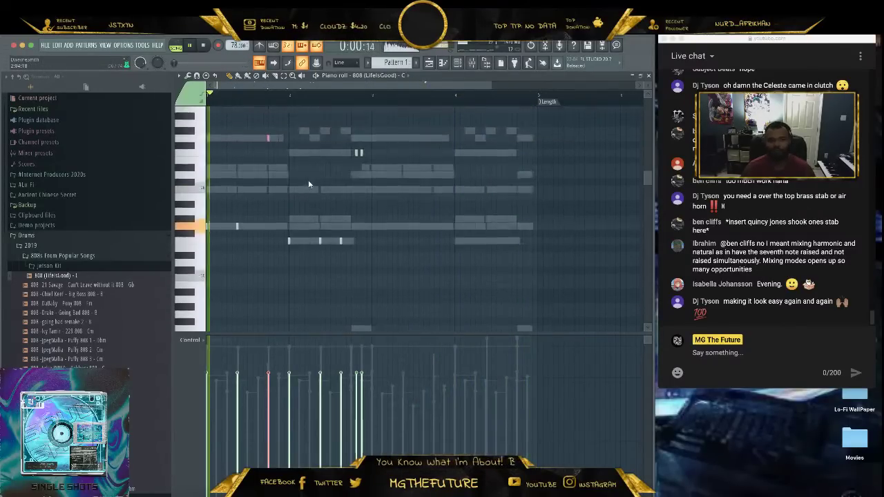
pyautogui.scroll(-3, 317, 212)
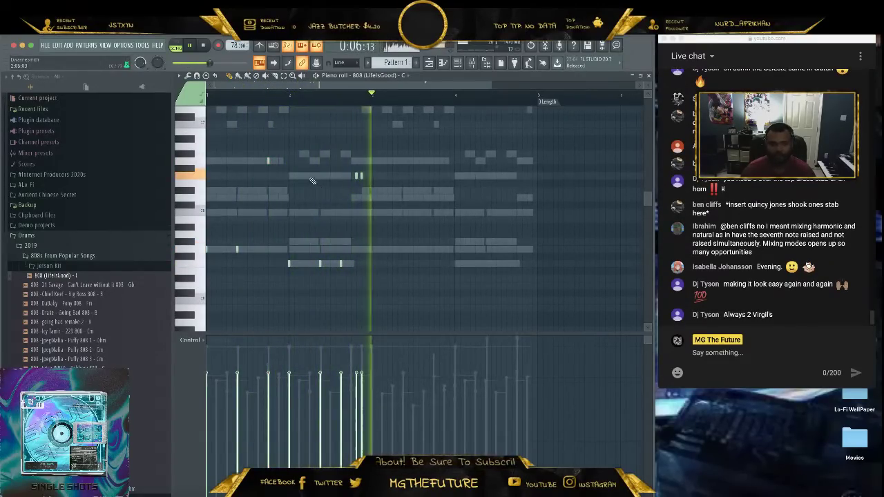
# Try lower pitches for the third 808 note against playback and set it to C.
pyautogui.press('space')
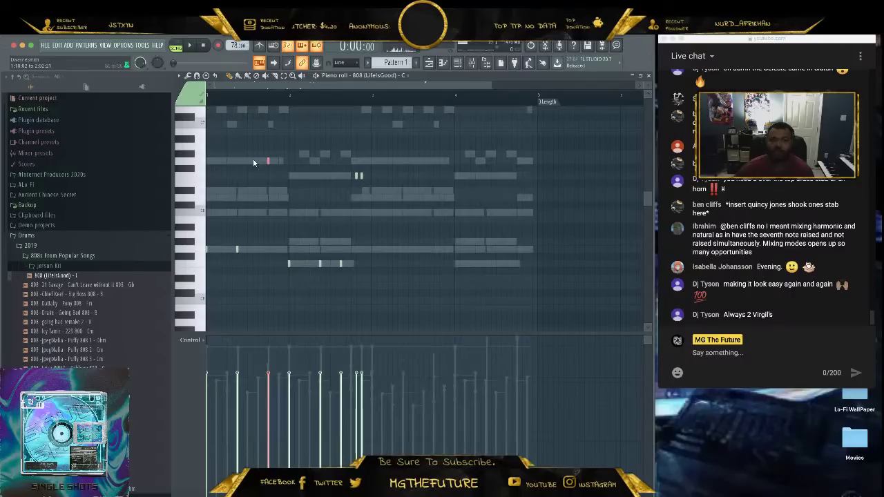
pyautogui.scroll(-1, 254, 163)
pyautogui.scroll(1, 254, 163)
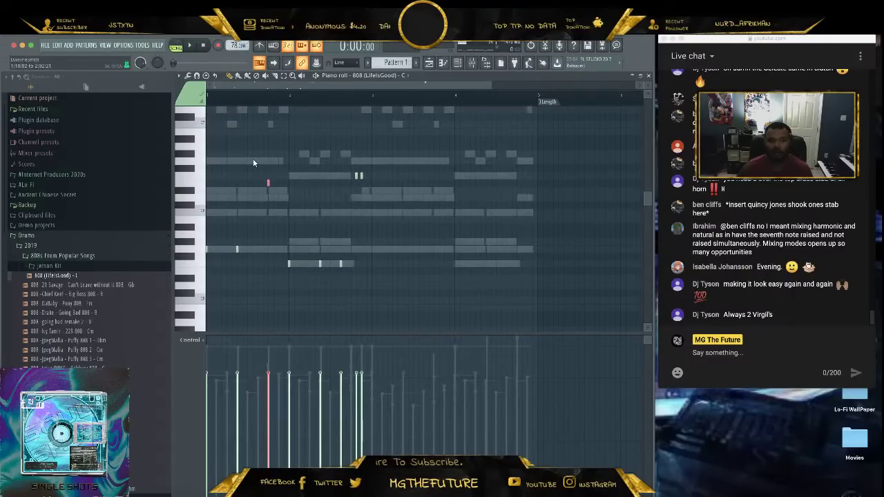
pyautogui.press('Down')
pyautogui.press('Down')
pyautogui.press('Down')
pyautogui.press('space')
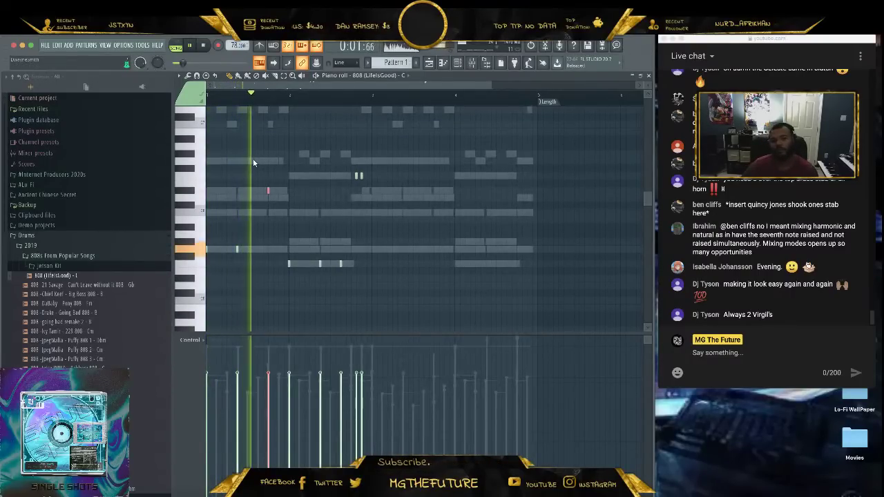
pyautogui.press('space')
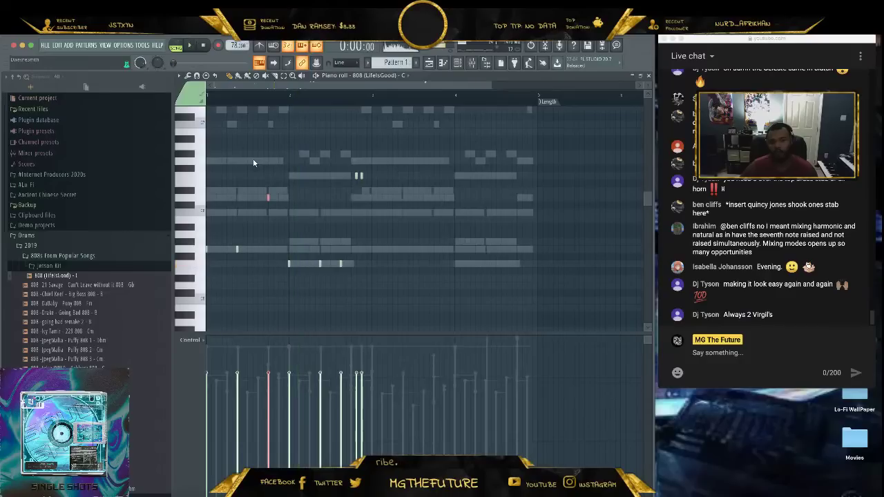
pyautogui.press('space')
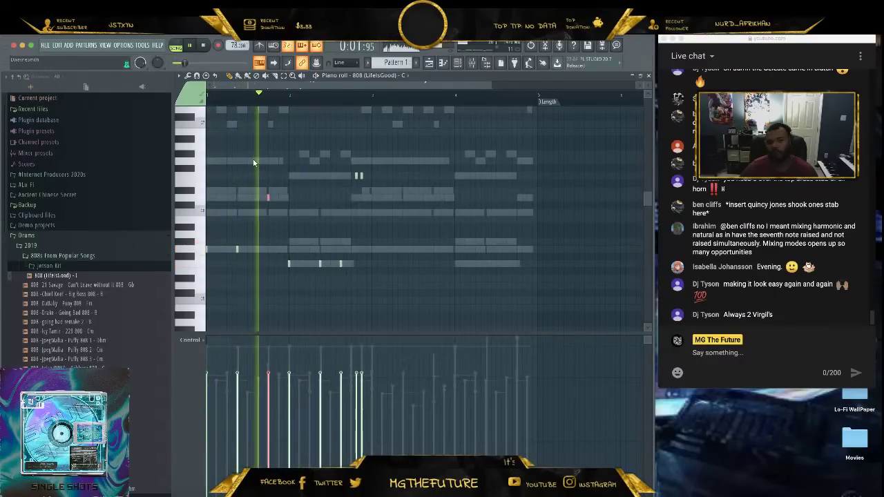
pyautogui.hotkey('shift', 'Down')
pyautogui.hotkey('shift', 'Down')
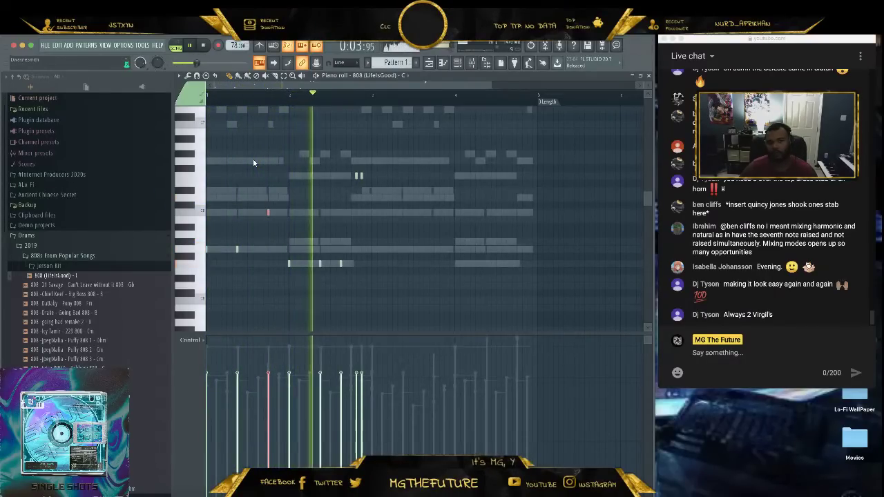
pyautogui.press('space')
pyautogui.press('space')
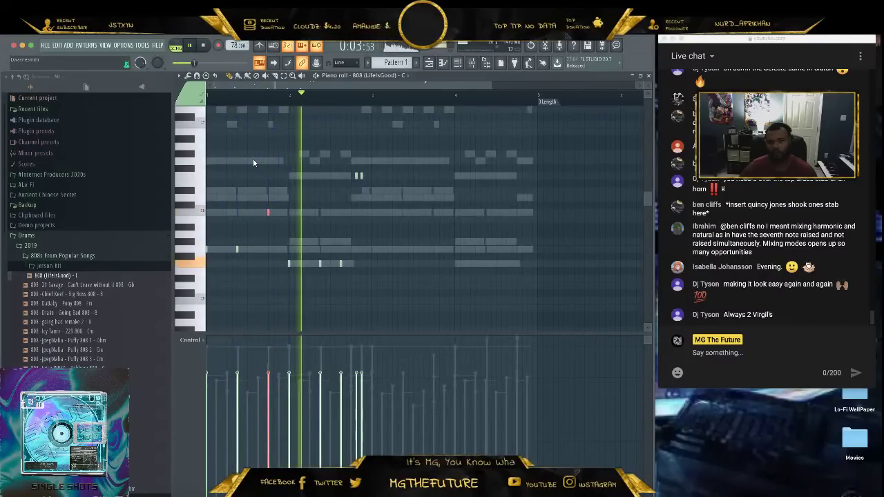
# Lower the last two 808 notes in bar 2 three semitones to D and listen to the pattern.
pyautogui.moveTo(393, 163); pyautogui.dragTo(333, 181)
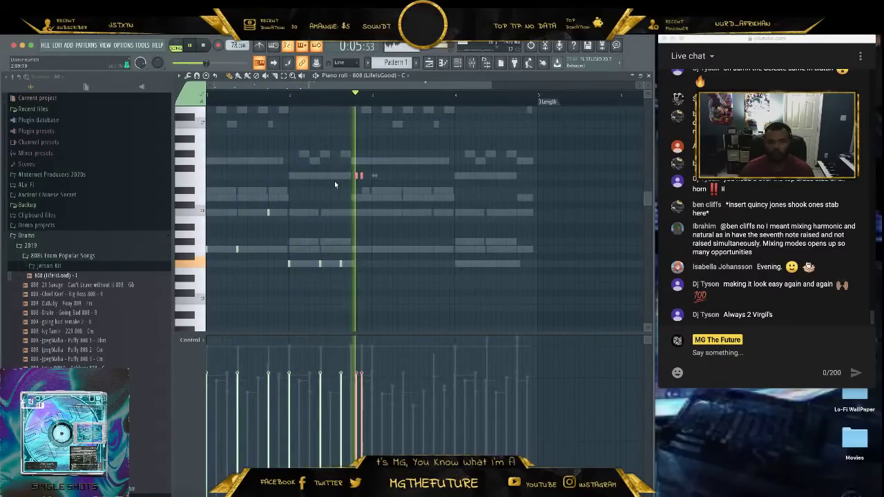
pyautogui.hotkey('shift', 'Down')
pyautogui.hotkey('shift', 'Down')
pyautogui.hotkey('shift', 'Down')
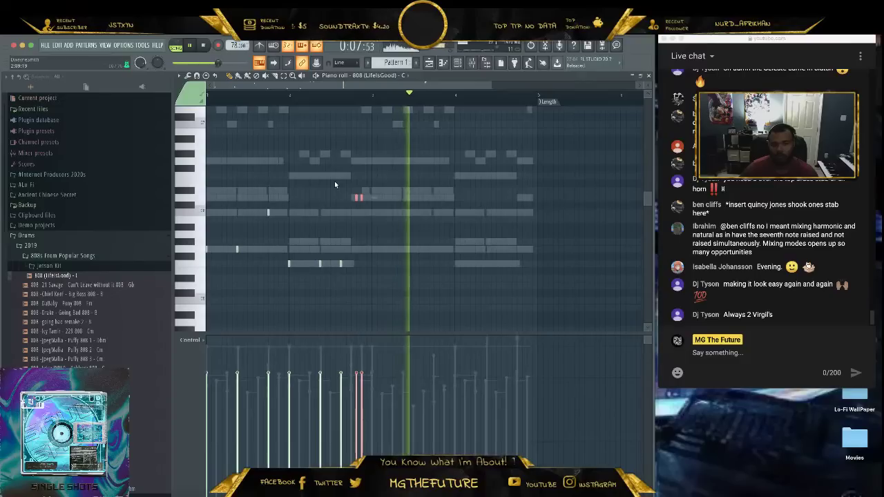
pyautogui.press('space')
pyautogui.press('space')
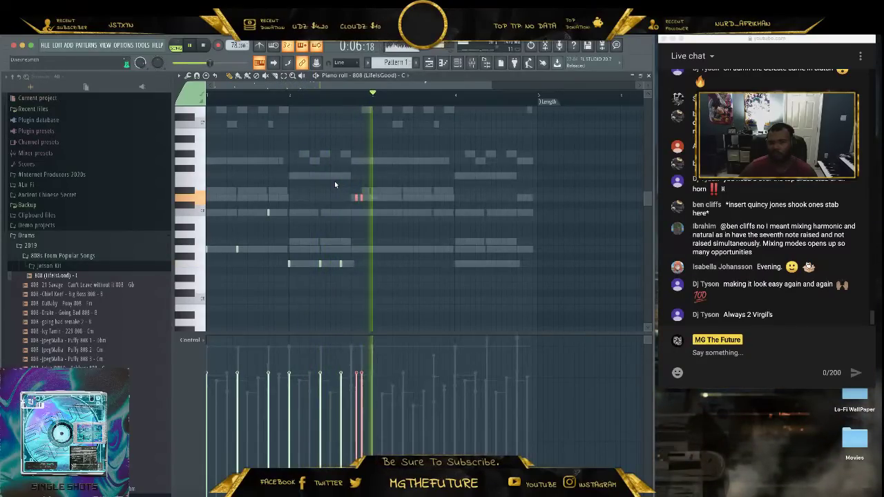
pyautogui.press('space')
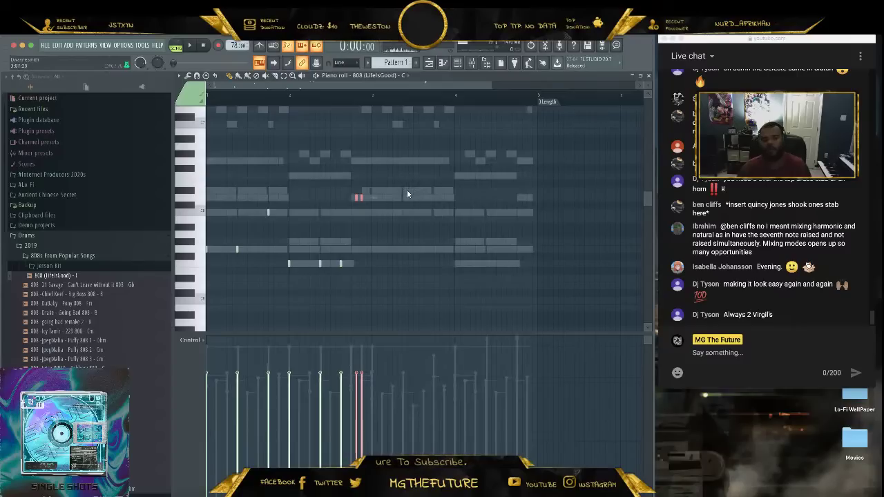
# Duplicate the complete two-bar 808 pattern into bars 3 and 4.
pyautogui.moveTo(411, 187); pyautogui.dragTo(219, 276)
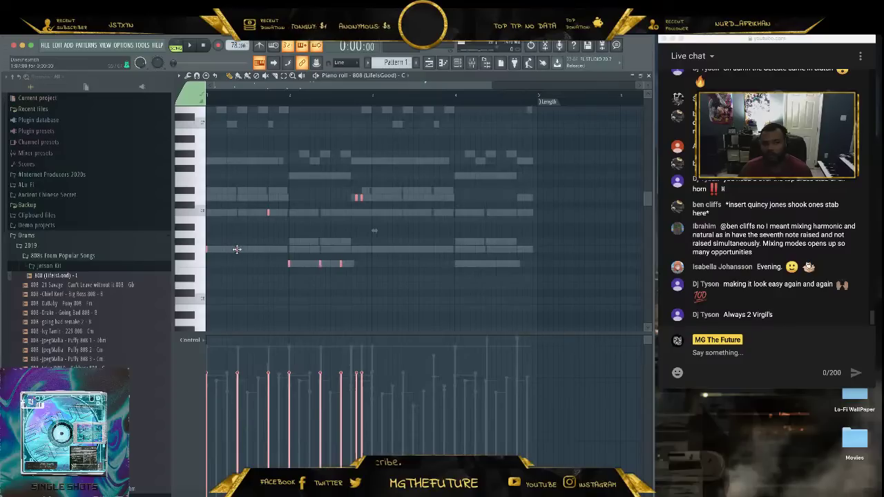
pyautogui.hotkey('ctrl', 'b')
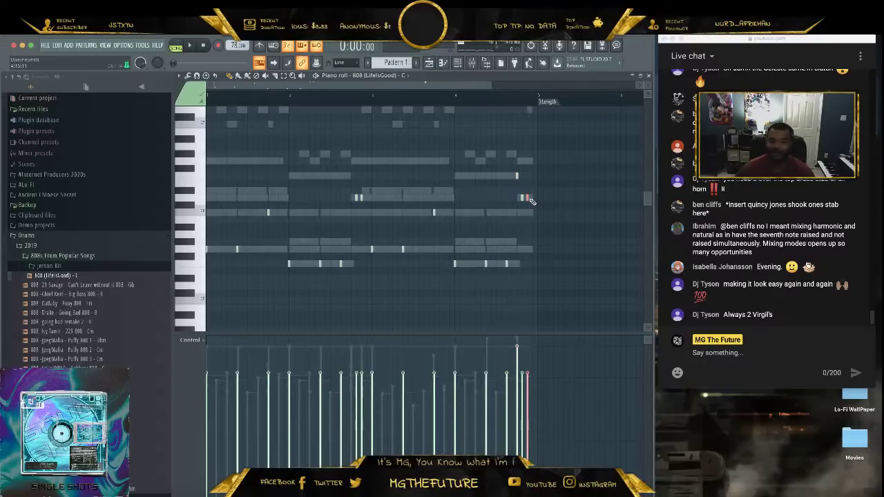
# Lower the final 808 note by one octave and unmute the kick and hi-hat tracks in the Playlist.
pyautogui.keyDown('super'); pyautogui.click(588, 203); pyautogui.keyUp('super')
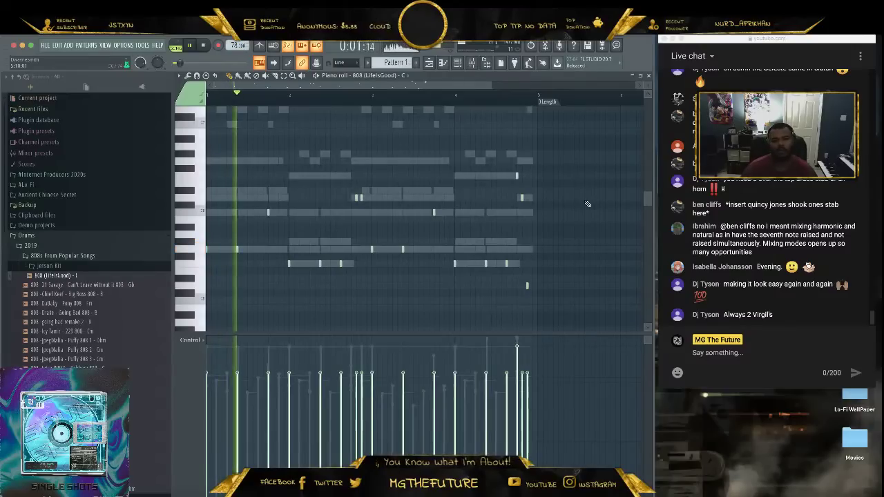
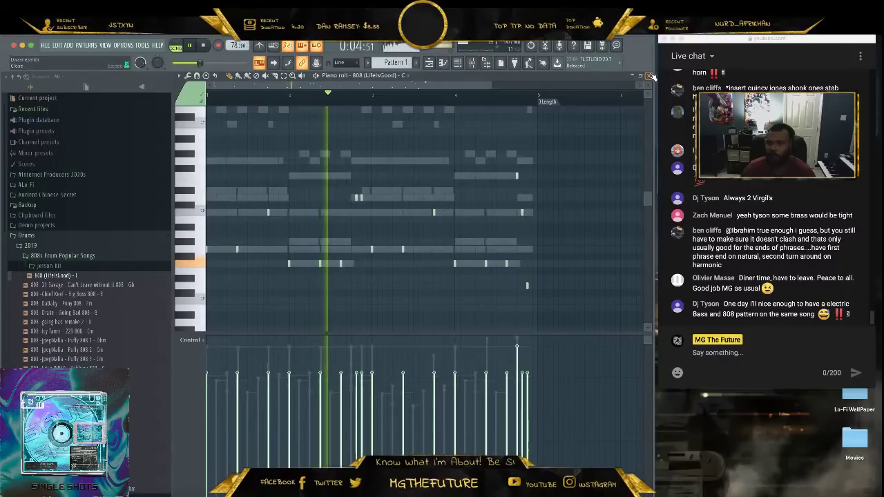
pyautogui.press('Escape')
pyautogui.click(286, 217)
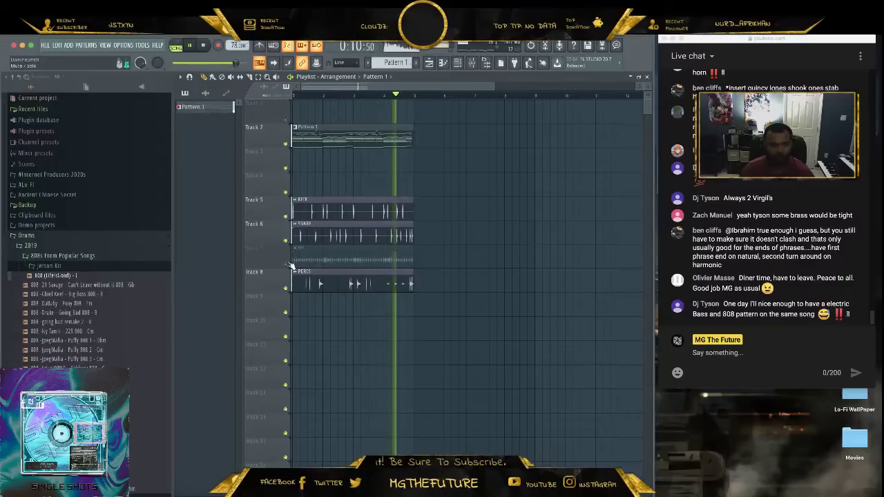
pyautogui.click(287, 264)
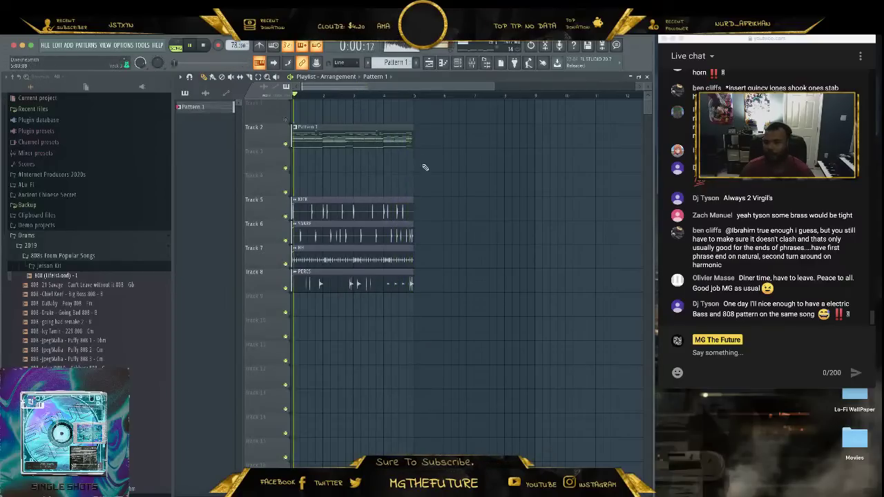
# Clone the BBC Symphony Orchestra channel in the Channel rack.
pyautogui.press('F6')
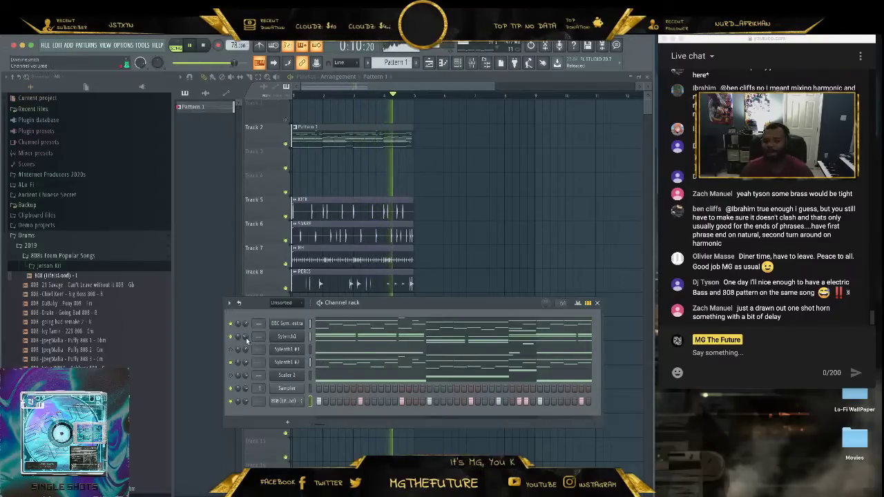
pyautogui.rightClick(293, 323)
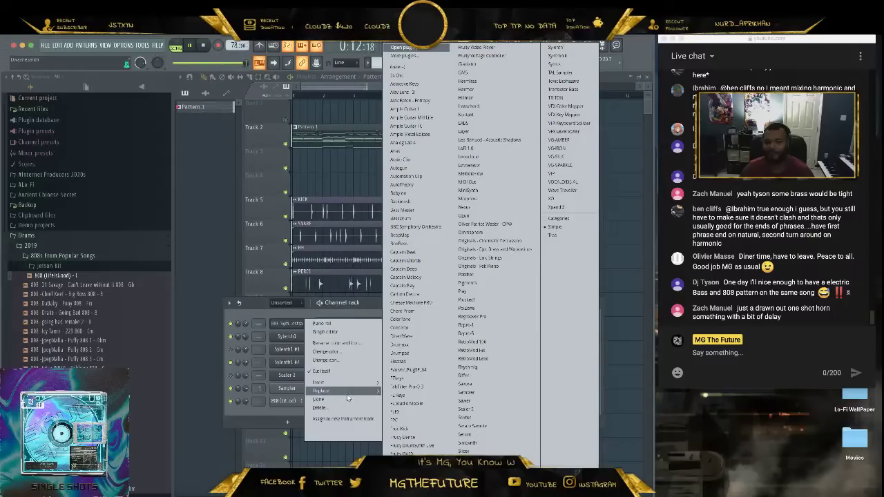
pyautogui.click(344, 401)
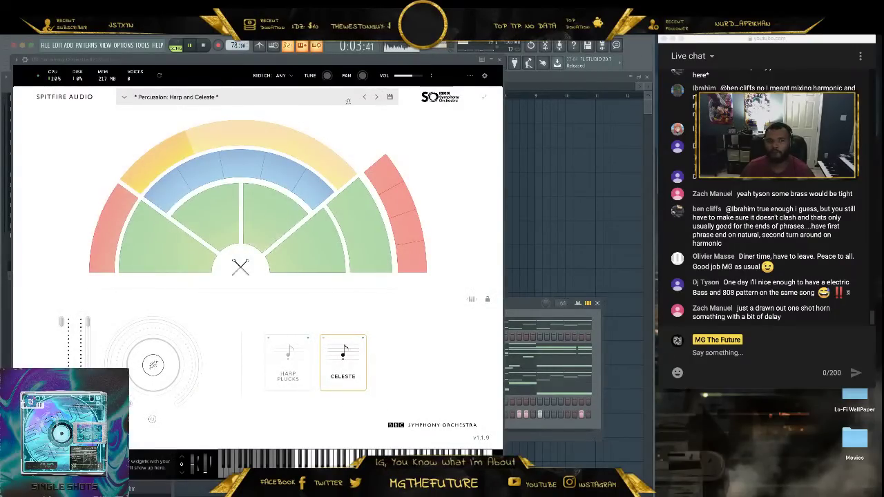
# Load the Brass Trumpets a3 preset in the cloned BBC Symphony Orchestra instrument and try out its sound.
pyautogui.click(195, 97)
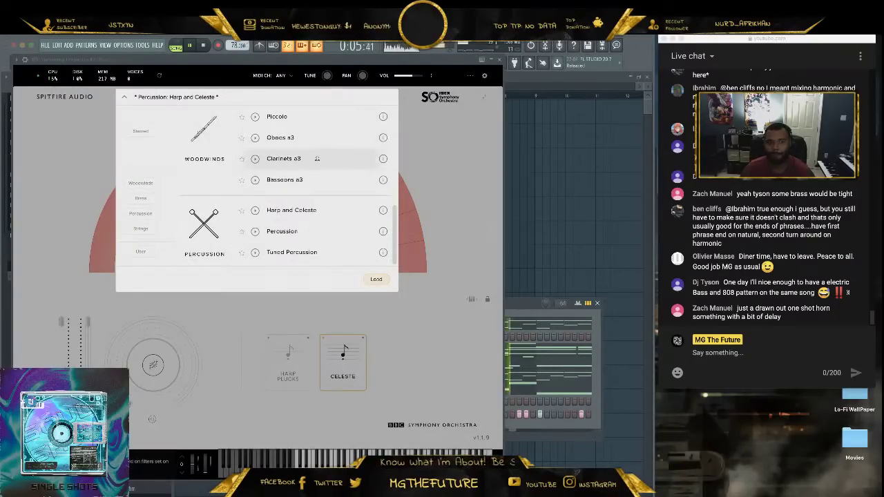
pyautogui.scroll(5, 303, 162)
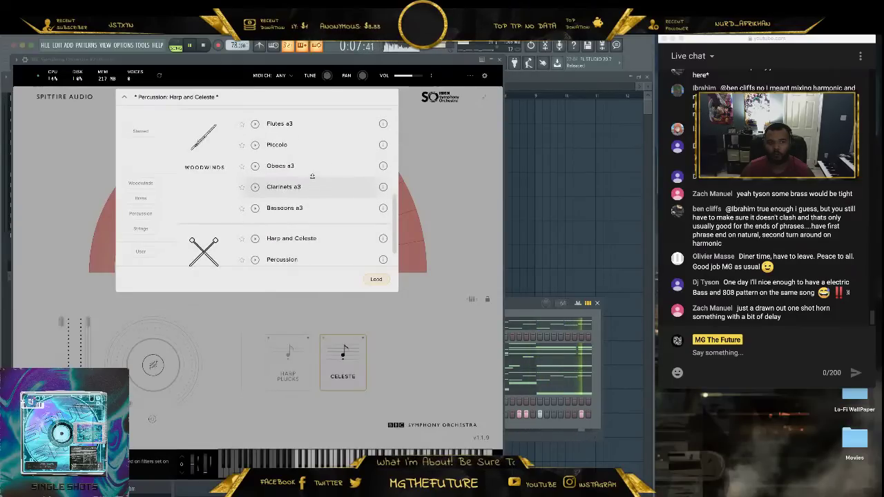
pyautogui.scroll(3, 297, 171)
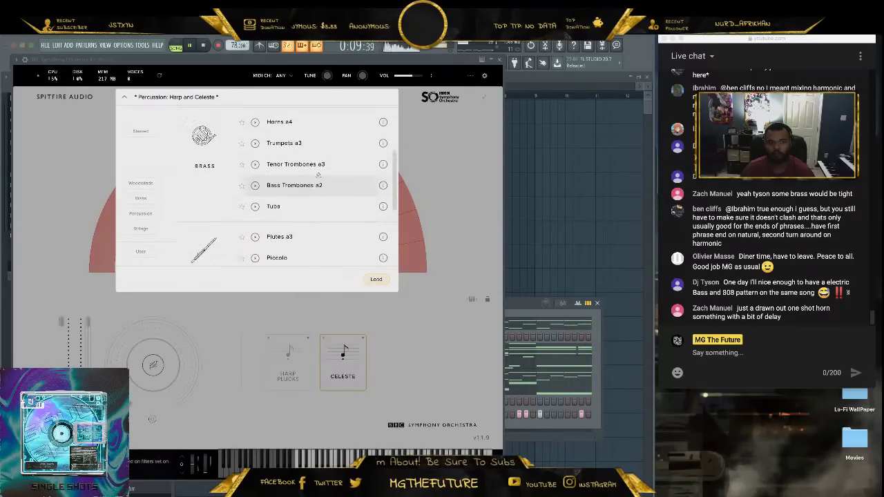
pyautogui.doubleClick(300, 131)
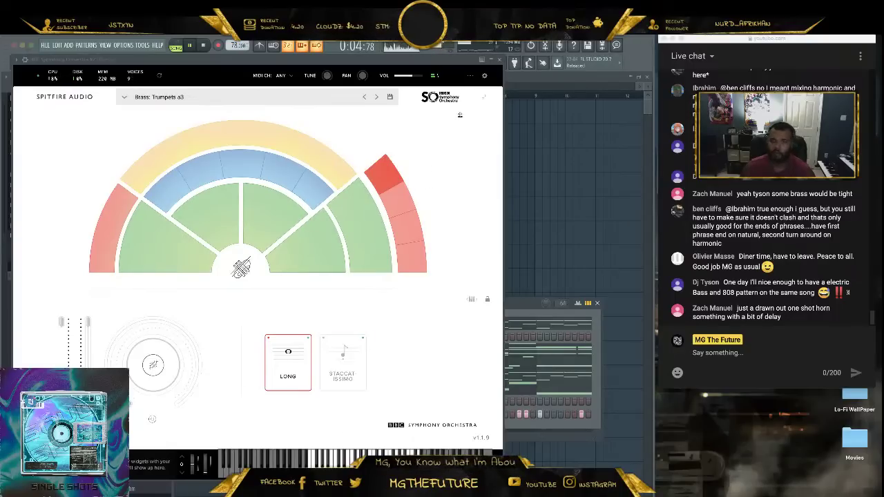
pyautogui.click(502, 61)
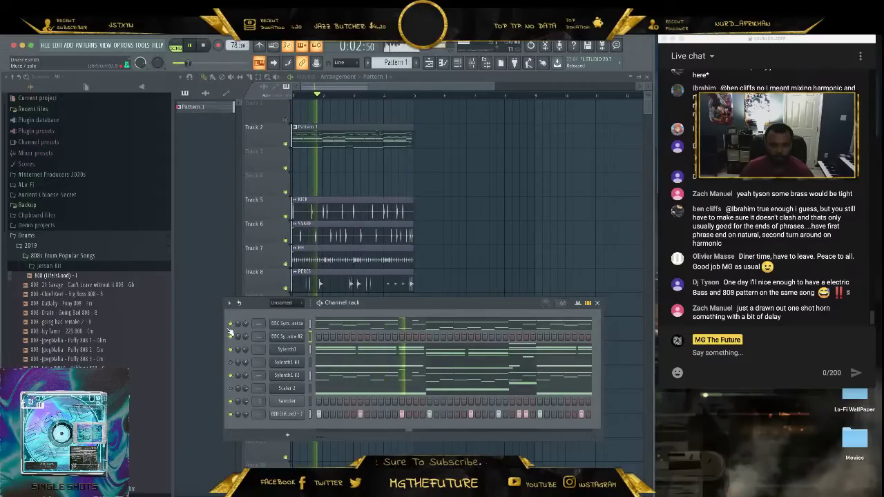
pyautogui.rightClick(280, 414)
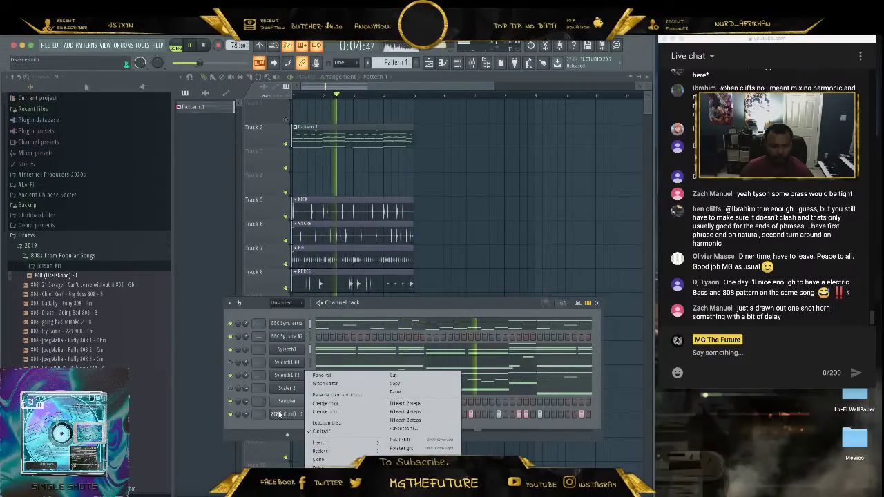
pyautogui.click(322, 375)
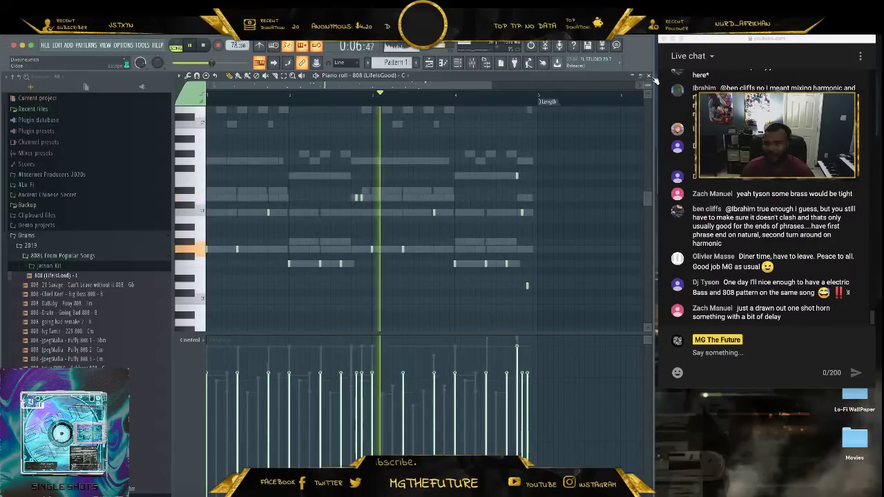
pyautogui.click(650, 74)
pyautogui.press('F6')
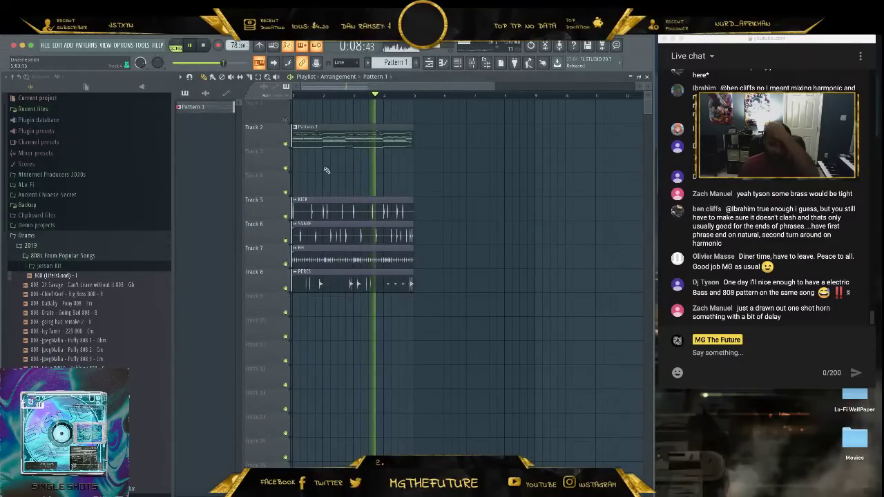
pyautogui.click(285, 144)
pyautogui.click(286, 144)
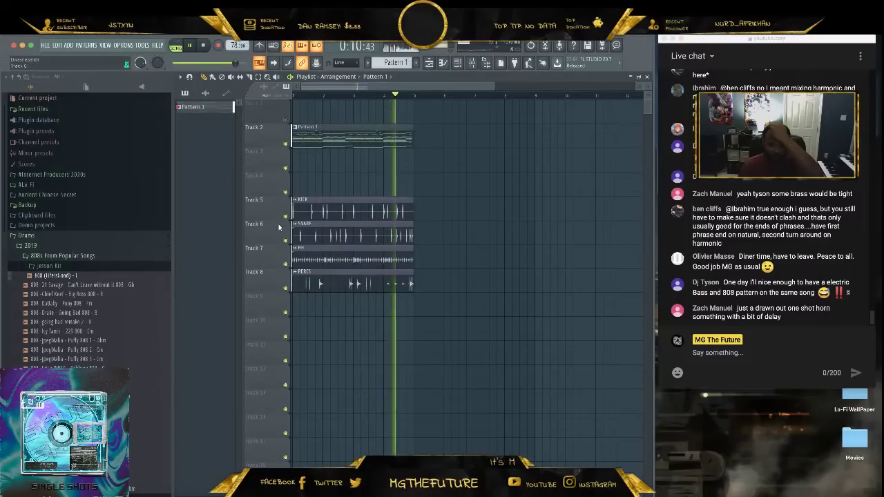
# Mute the snare, hi-hat and percs tracks in the Playlist, leaving only the kick with the pattern.
pyautogui.click(285, 240)
pyautogui.click(285, 265)
pyautogui.click(285, 289)
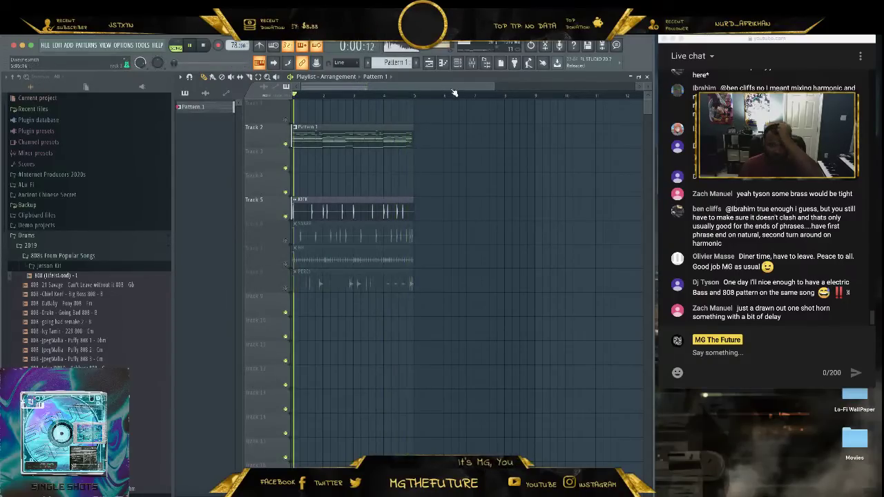
# Add extra short 808 notes at existing pitches across all four bars in the 808 piano roll and check the playback.
pyautogui.click(457, 63)
pyautogui.rightClick(292, 414)
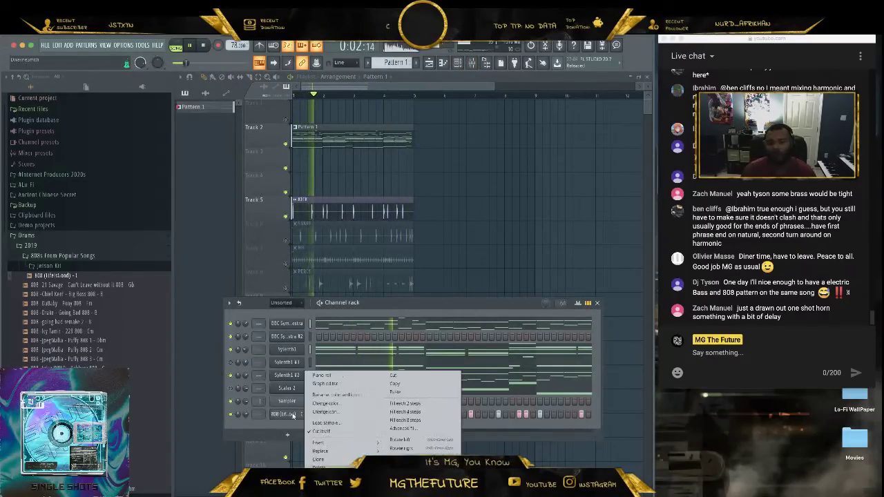
pyautogui.click(322, 376)
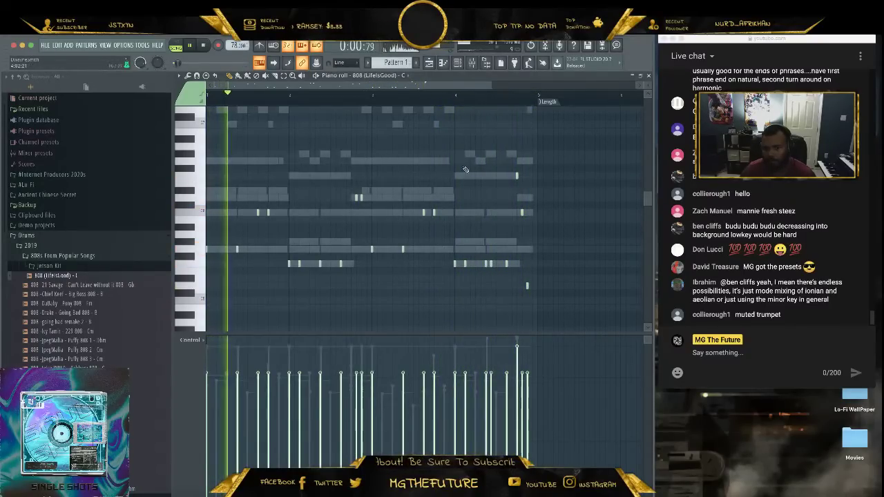
pyautogui.click(456, 94)
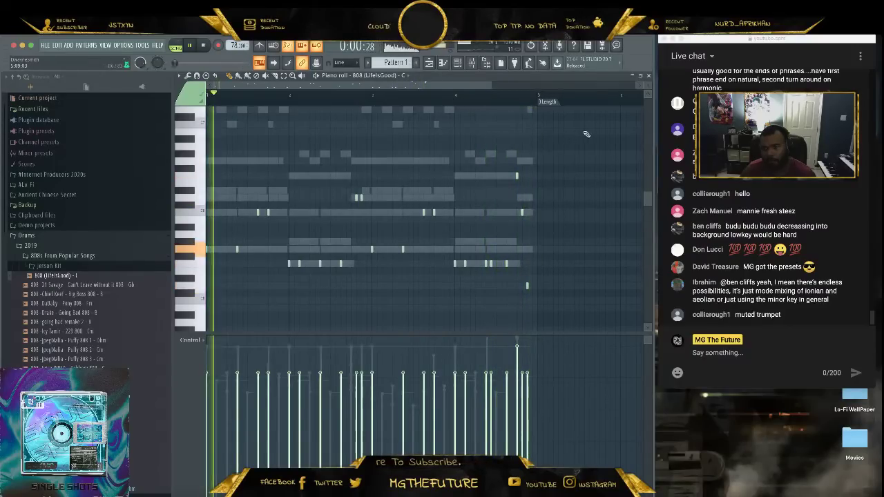
pyautogui.click(647, 75)
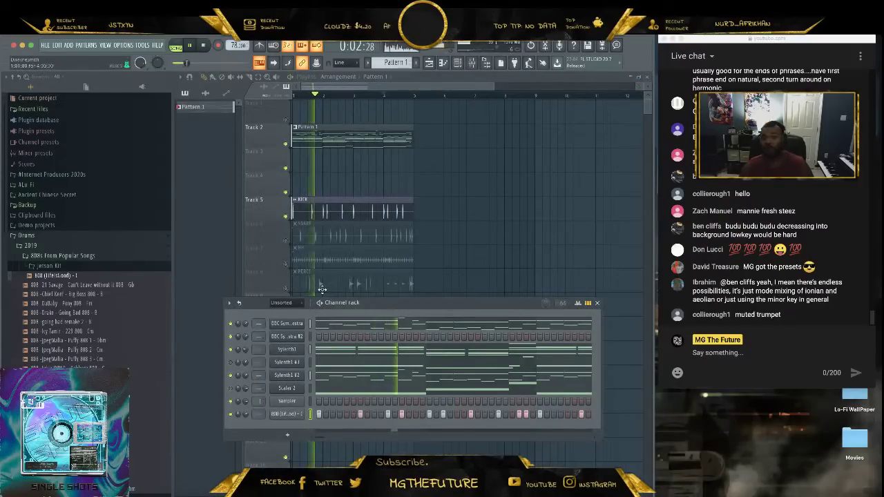
# Load the Brass Tenor Trombones a3 preset in the cloned BBC Symphony Orchestra instrument.
pyautogui.click(290, 336)
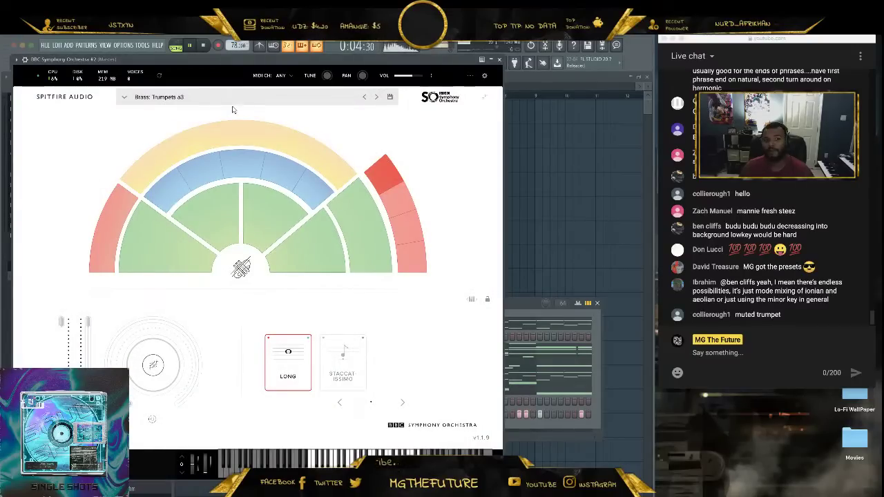
pyautogui.click(289, 96)
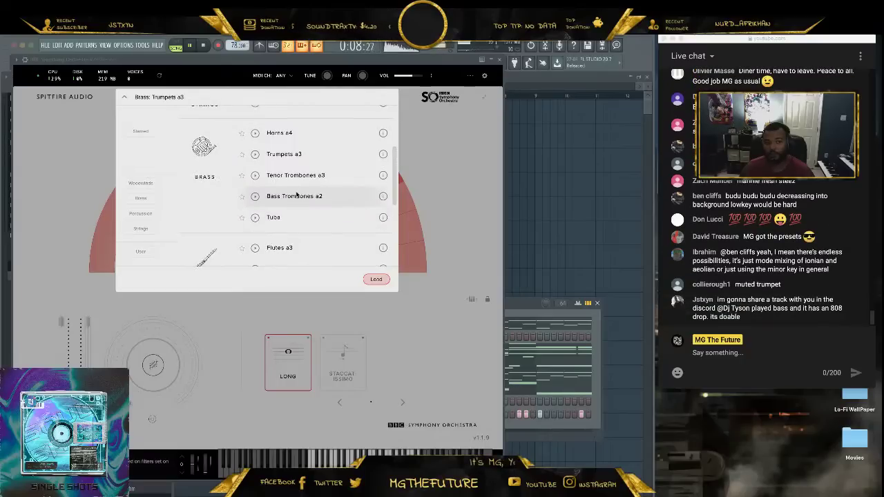
pyautogui.scroll(1, 332, 211)
pyautogui.scroll(5, 331, 207)
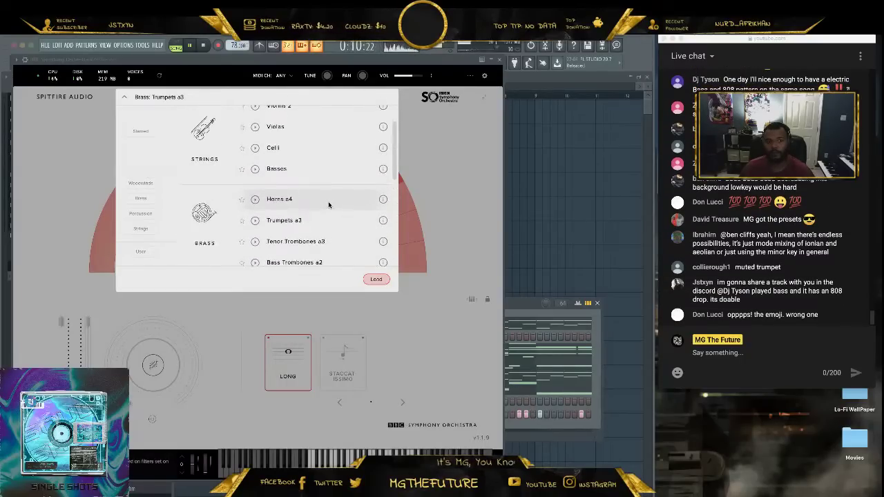
pyautogui.scroll(-3, 325, 205)
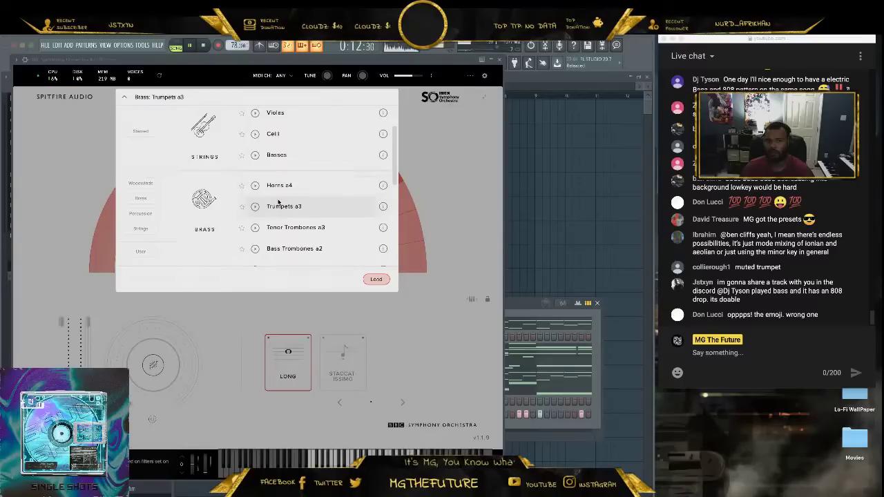
pyautogui.doubleClick(280, 228)
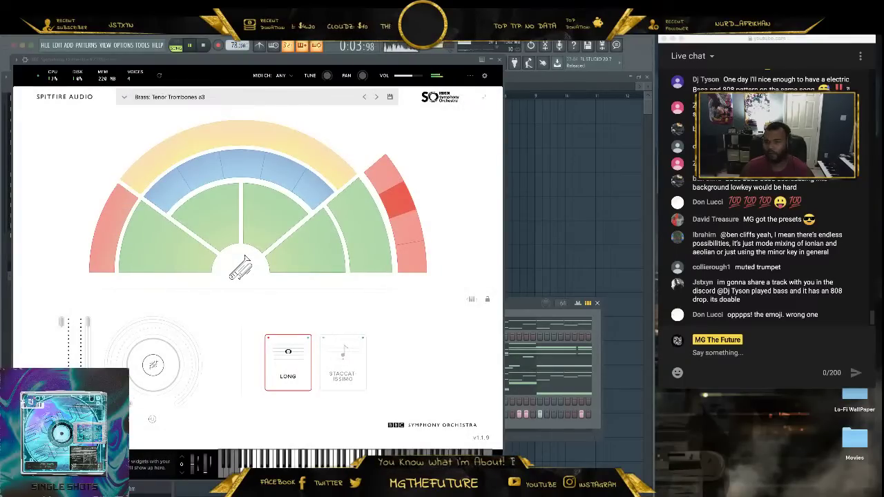
pyautogui.click(506, 64)
# In the trombone channel's piano roll, draw a long G note at the start of bar 1 and a long F note at the start of bar 2.
pyautogui.rightClick(275, 340)
pyautogui.click(284, 347)
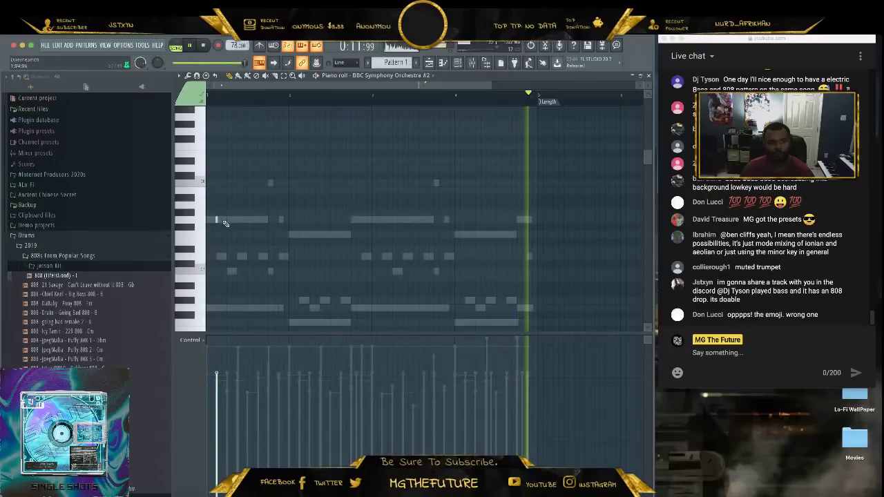
pyautogui.moveTo(260, 220); pyautogui.dragTo(245, 222)
pyautogui.press('space')
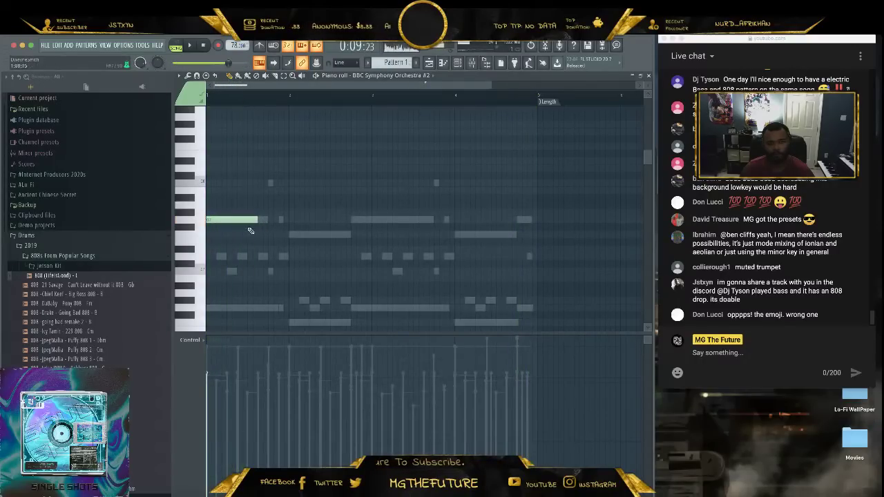
pyautogui.press('space')
pyautogui.scroll(-3, 256, 231)
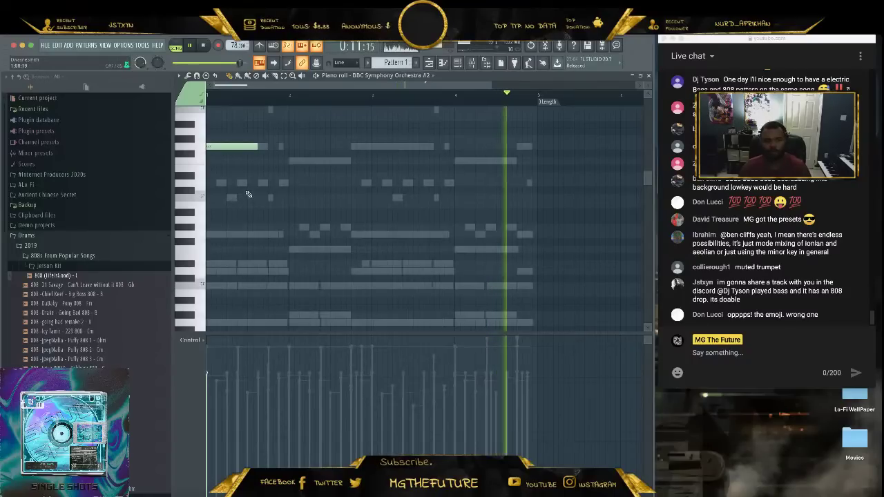
pyautogui.moveTo(238, 148); pyautogui.dragTo(259, 150)
pyautogui.click(289, 161)
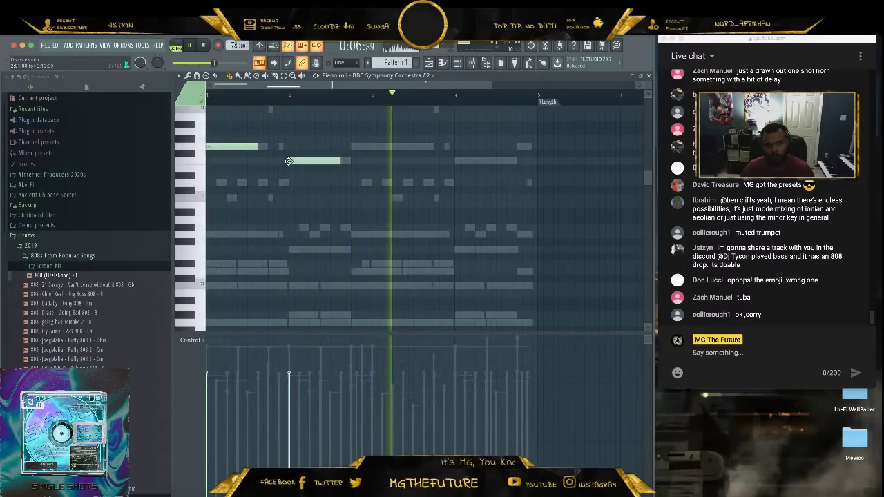
# Lower both trombone notes by two octaves in total, listening after each octave change.
pyautogui.hotkey('ctrl', 'Down')
pyautogui.press('space')
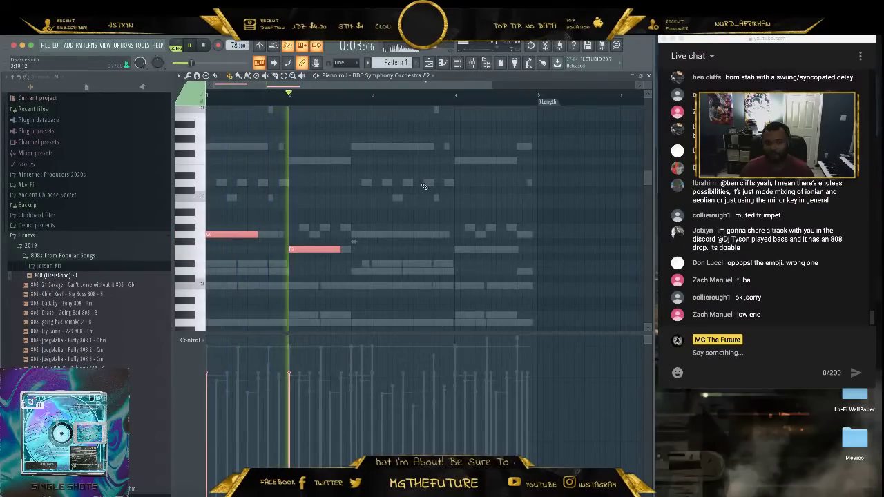
pyautogui.scroll(-3, 418, 203)
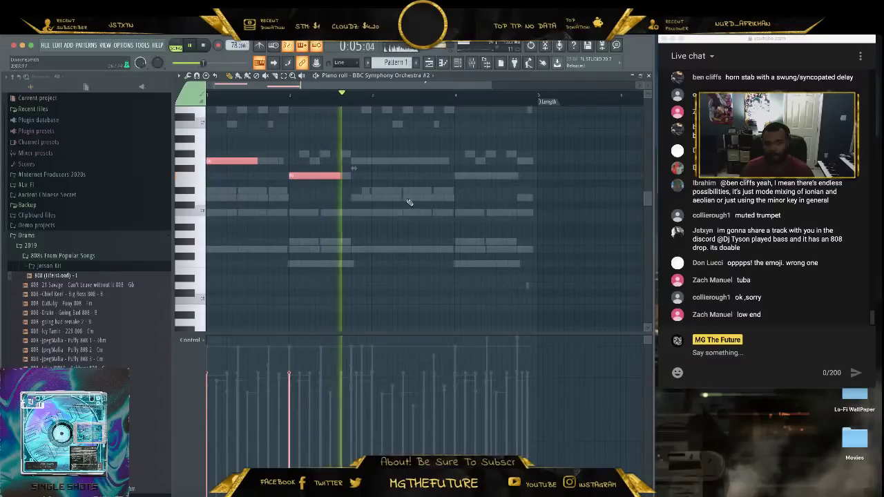
pyautogui.press('space')
pyautogui.moveTo(392, 145); pyautogui.dragTo(235, 211)
pyautogui.hotkey('ctrl', 'Down')
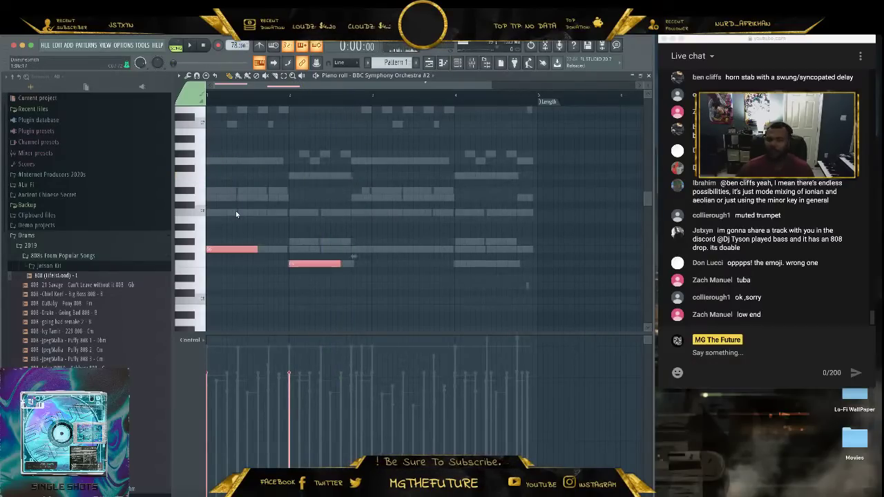
pyautogui.press('space')
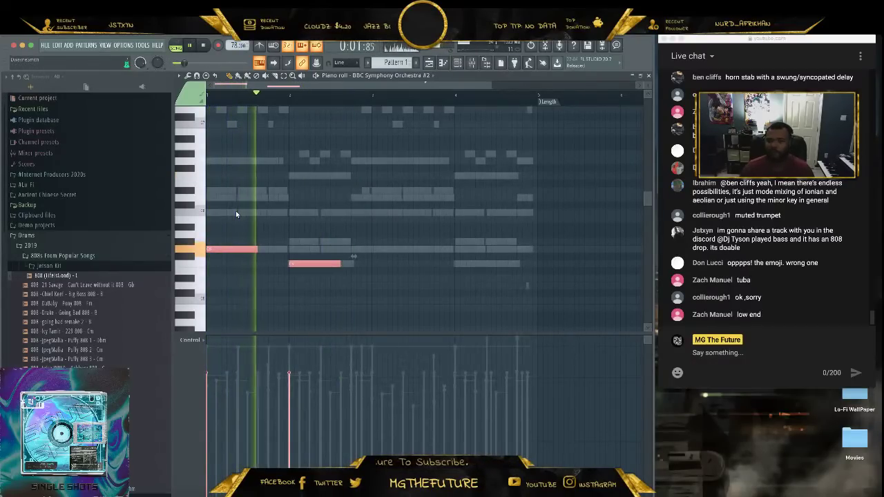
pyautogui.keyDown('super'); pyautogui.click(341, 206); pyautogui.keyUp('super')
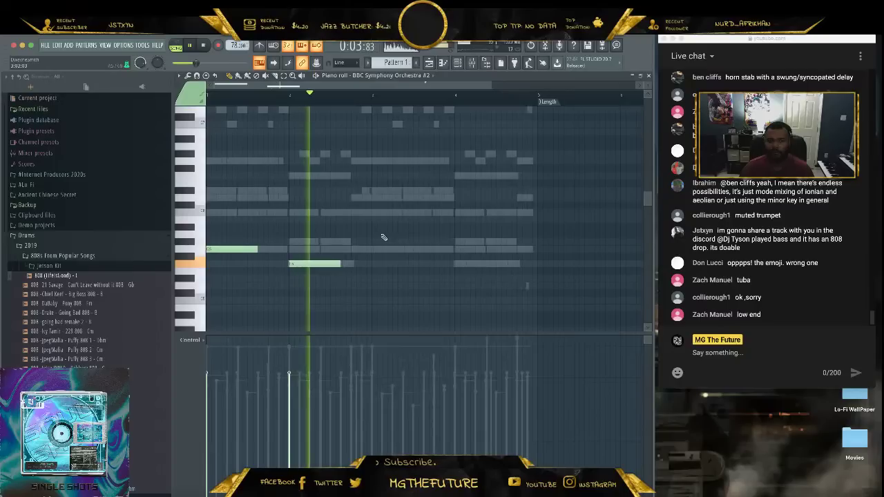
# Draw a long C note at bar 3 and a long F note at bar 4, plus a short G leading into bar 4.
pyautogui.click(373, 213)
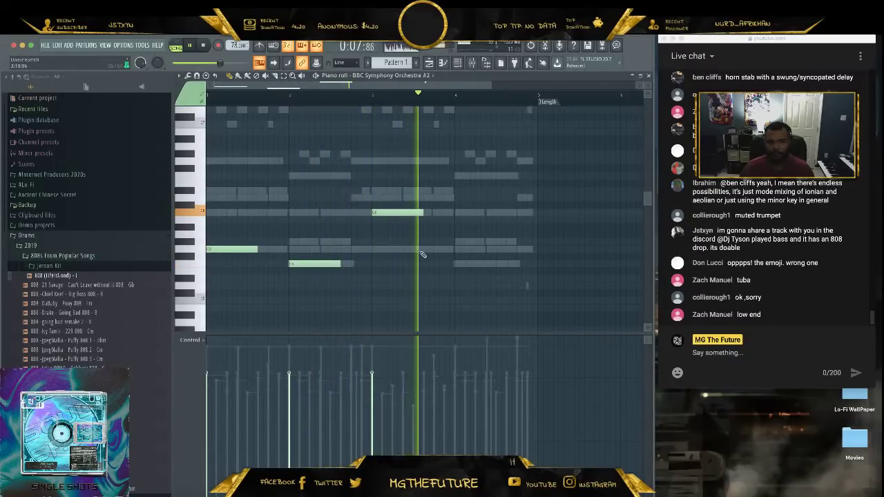
pyautogui.click(461, 267)
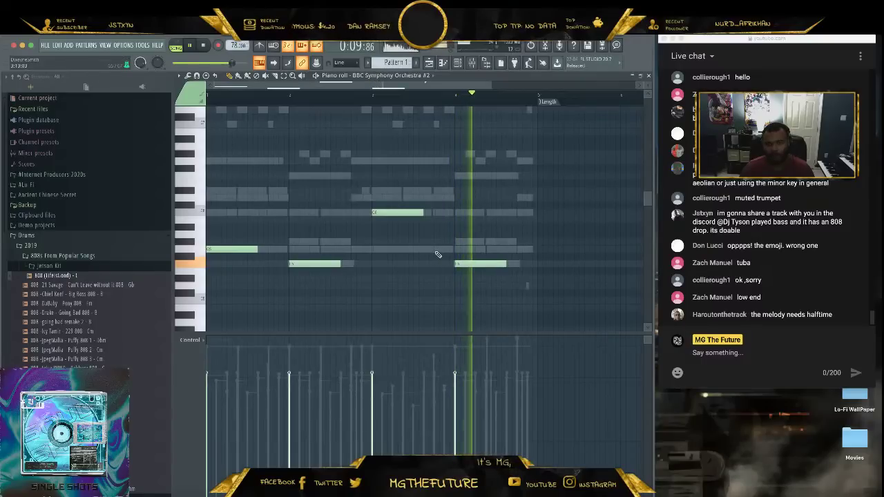
pyautogui.click(437, 249)
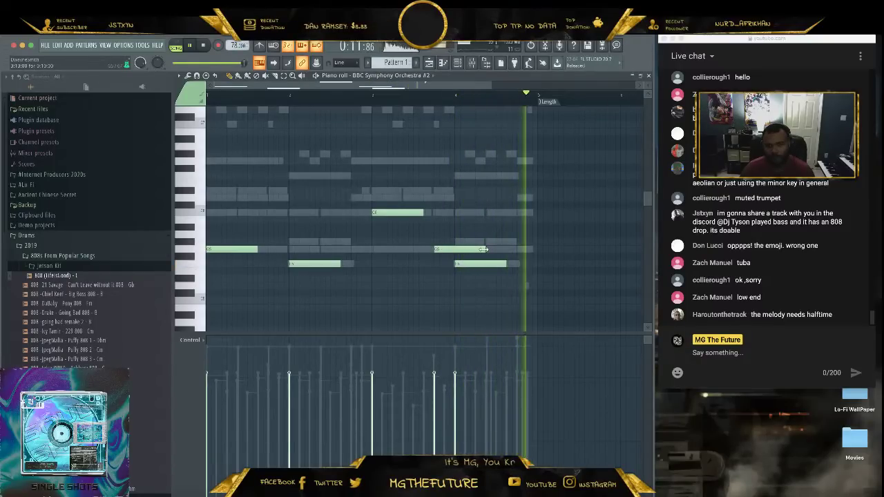
pyautogui.moveTo(483, 249); pyautogui.dragTo(453, 249)
# Lengthen the long trombone notes in bars 2, 3 and 4, and add a short G note leading into bar 3.
pyautogui.moveTo(421, 213); pyautogui.dragTo(435, 212)
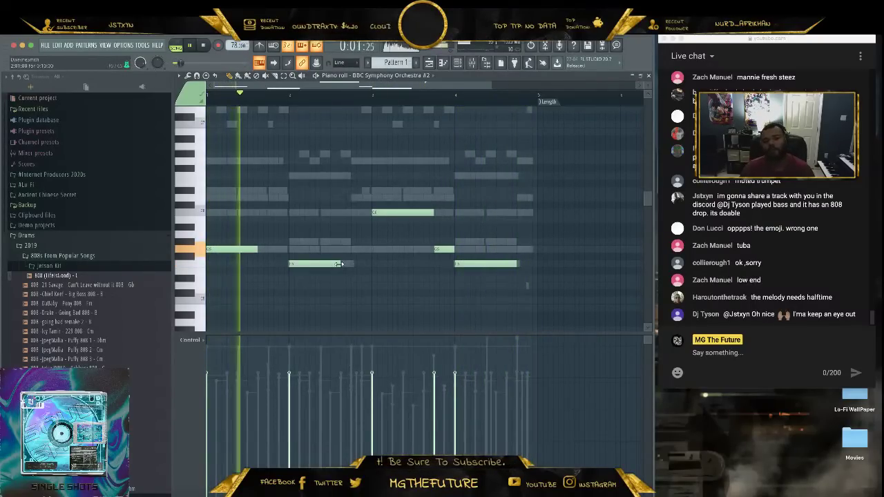
pyautogui.moveTo(341, 264); pyautogui.dragTo(350, 264)
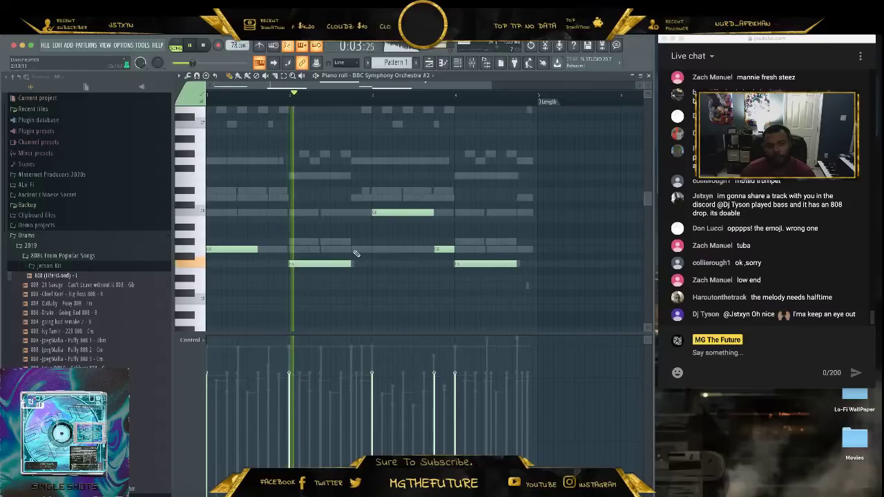
pyautogui.click(356, 250)
pyautogui.moveTo(406, 248); pyautogui.dragTo(373, 248)
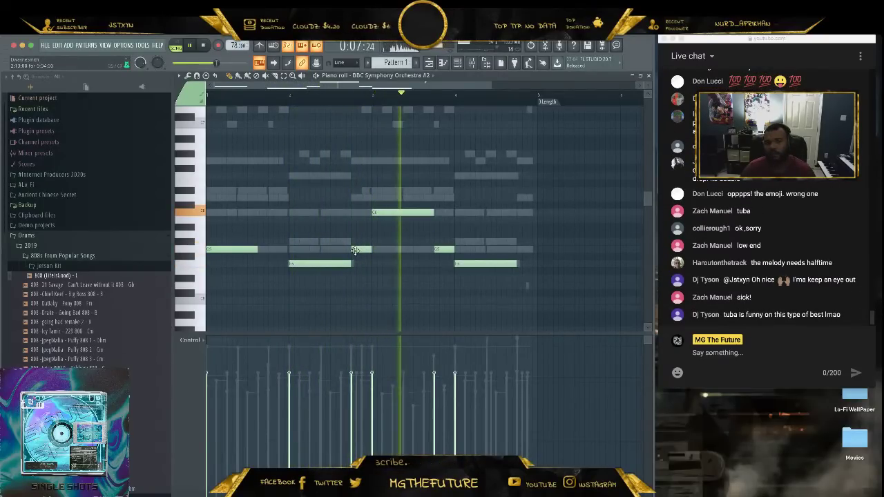
# Try the short note before bar 3 at D and D#, replaying the passage to compare.
pyautogui.moveTo(361, 245); pyautogui.dragTo(365, 193)
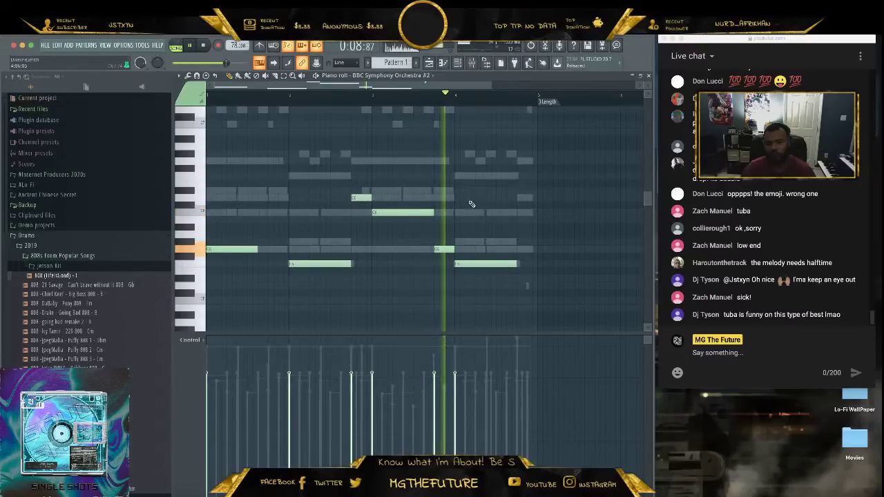
pyautogui.moveTo(362, 197); pyautogui.dragTo(363, 189)
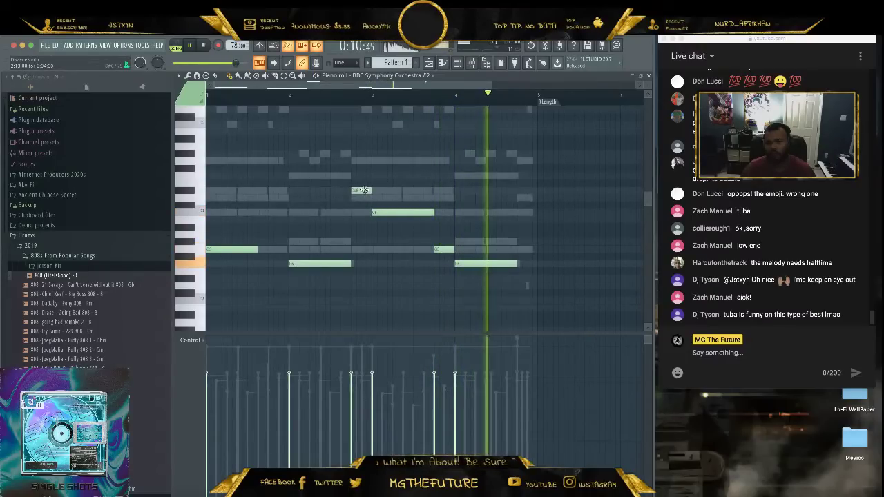
pyautogui.click(351, 103)
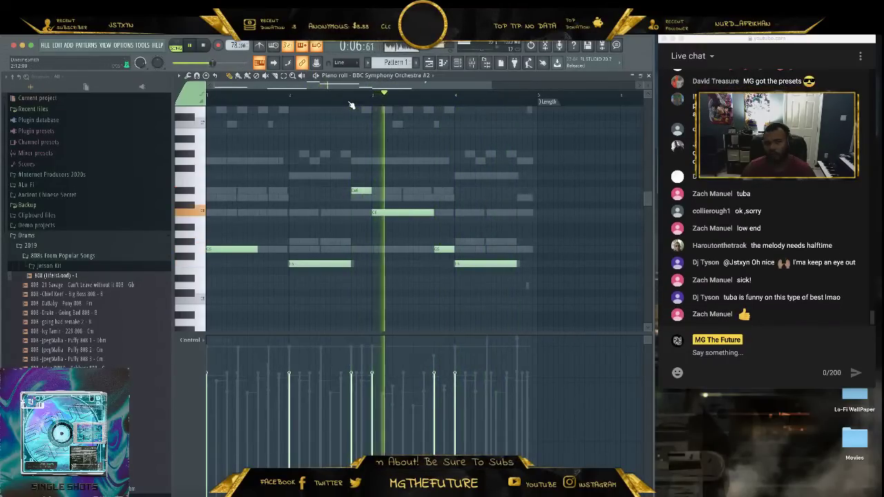
pyautogui.click(351, 102)
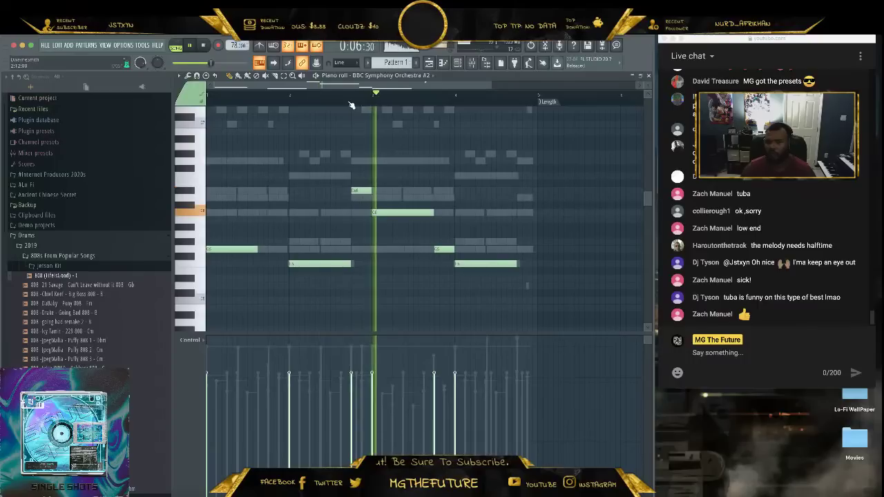
# Move the short note before bar 3 to the G above the bar 3 note, replay it and deselect it.
pyautogui.moveTo(361, 189); pyautogui.dragTo(362, 250)
pyautogui.keyDown('ctrl'); pyautogui.click(361, 252); pyautogui.keyUp('ctrl')
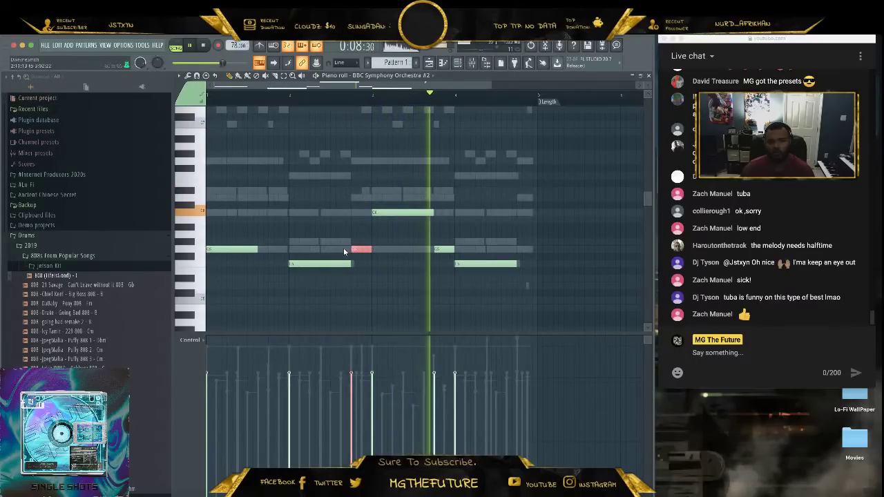
pyautogui.hotkey('ctrl', 'Up')
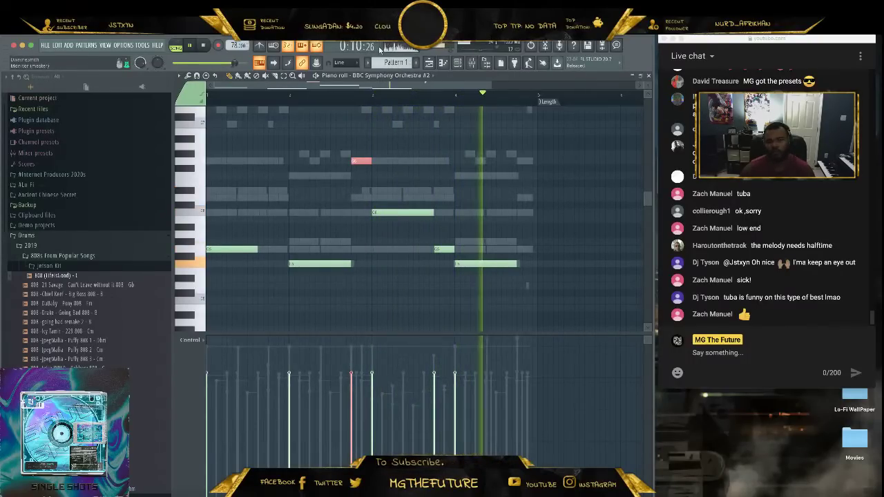
pyautogui.click(337, 102)
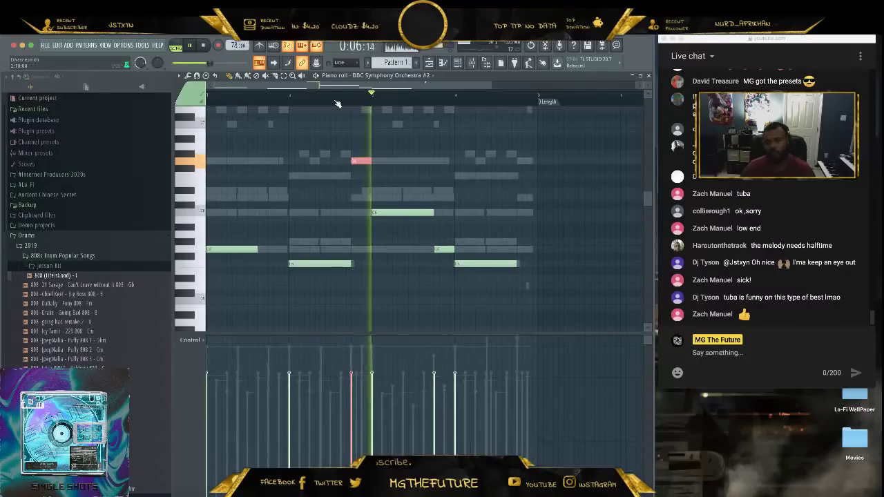
pyautogui.hotkey('ctrl', 'd')
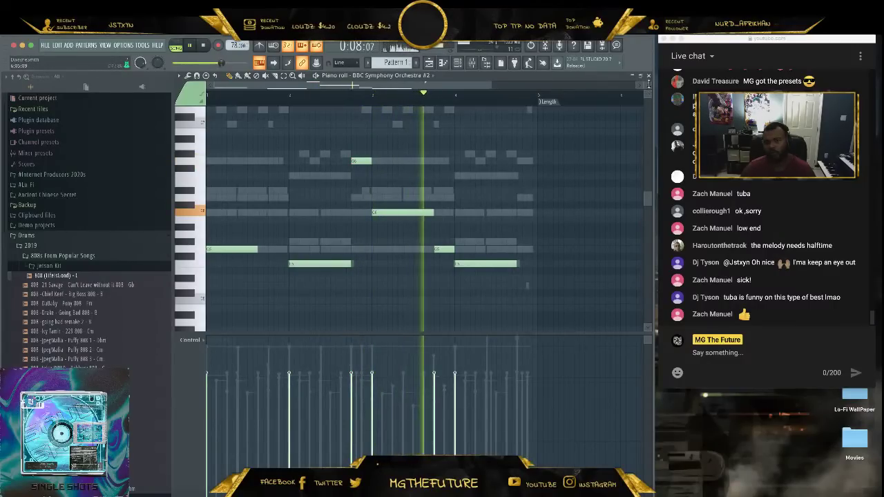
# Reorder the channel rack so BBC Symphony Orchestra #2 is first and Sylenth1 #2 sits directly above Sylenth1.
pyautogui.press('F7')
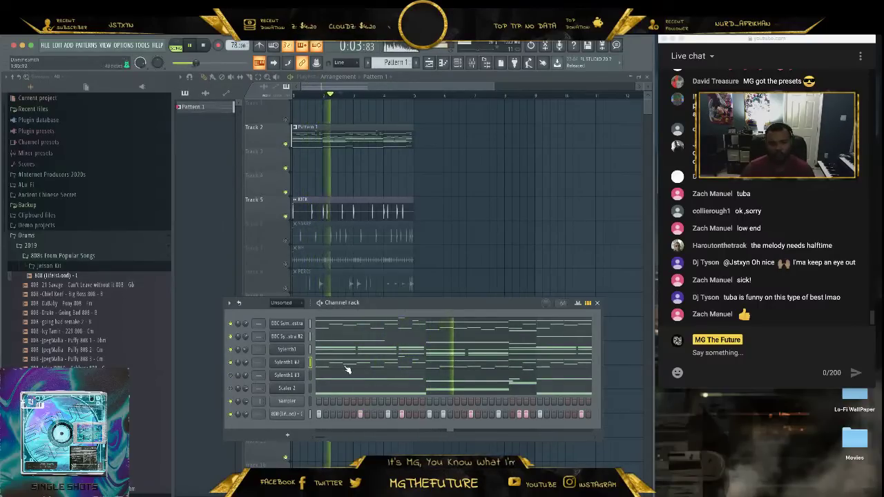
pyautogui.hotkey('alt', 'Up')
pyautogui.hotkey('alt', 'Up')
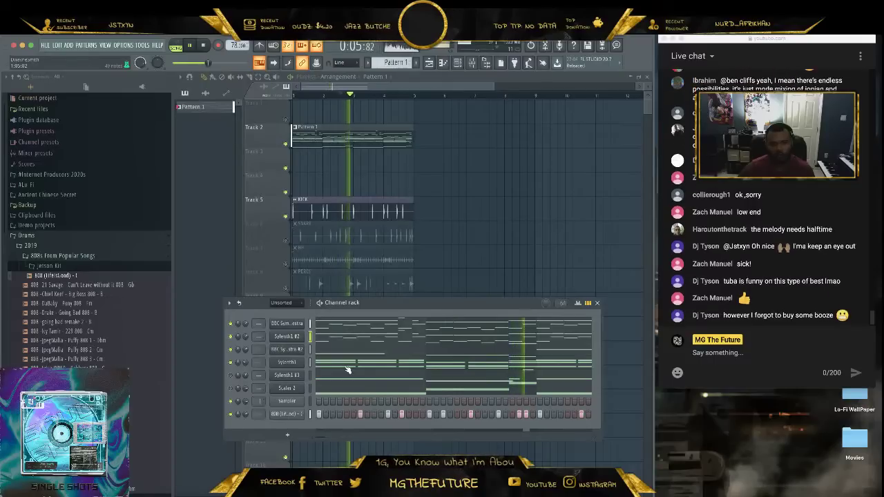
pyautogui.click(310, 351)
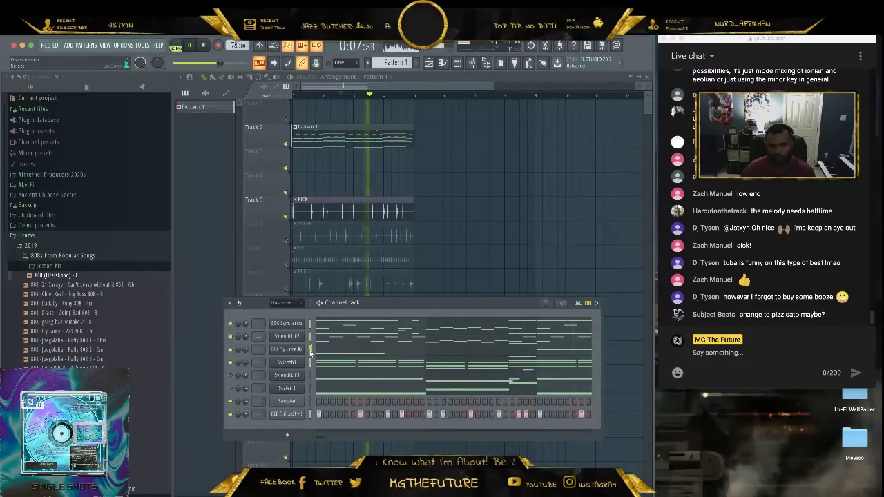
pyautogui.hotkey('alt', 'Up')
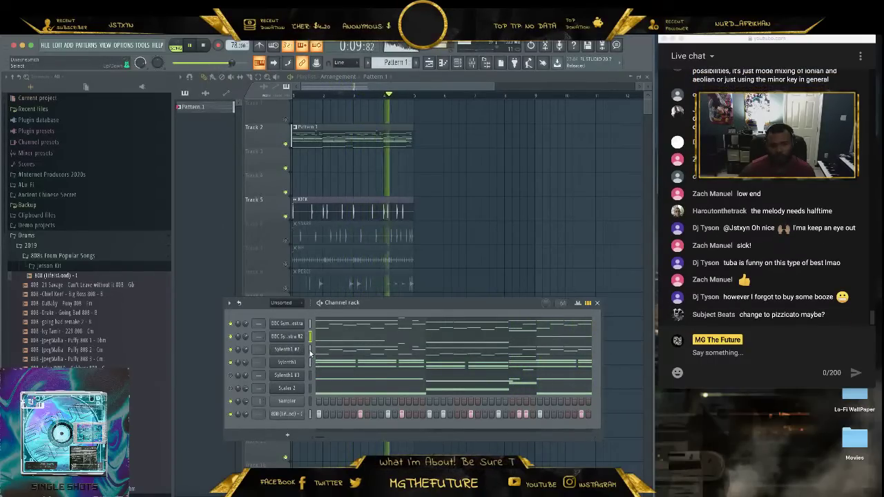
pyautogui.hotkey('alt', 'Up')
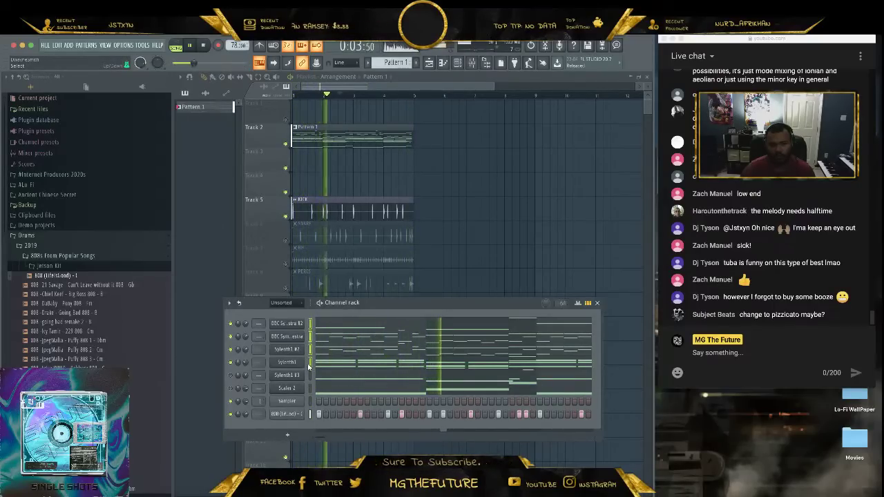
# Route the selected BBC Symphony Orchestra, BBC Symphony Orchestra #2, Sylenth1 and Sylenth1 #2 channels to mixer insert 5.
pyautogui.click(475, 62)
pyautogui.rightClick(331, 284)
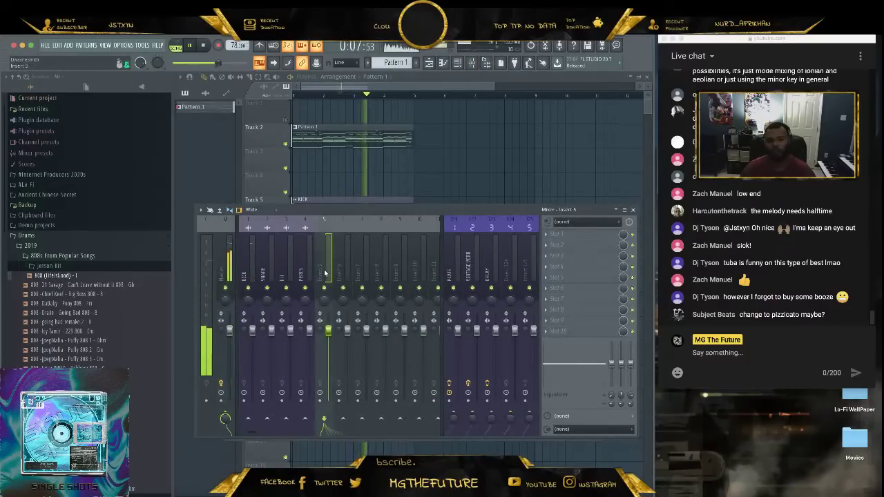
pyautogui.click(433, 306)
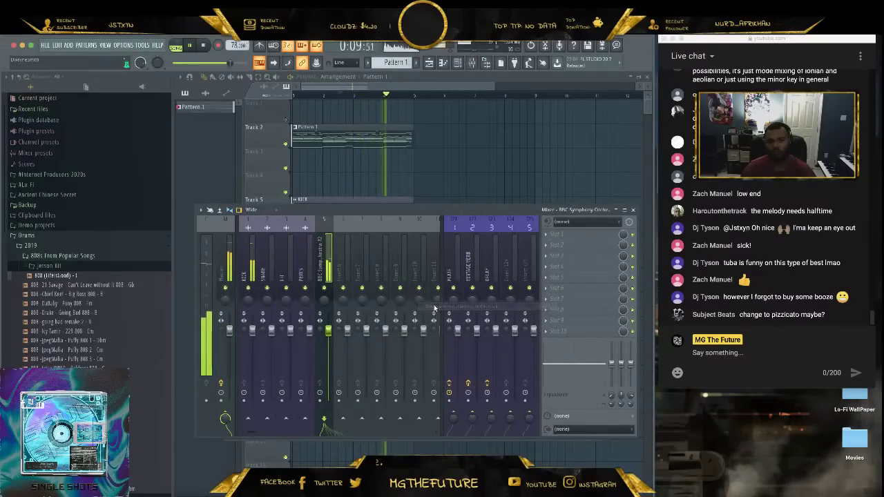
# Select only the 808 channel and route it to mixer insert 6.
pyautogui.click(443, 62)
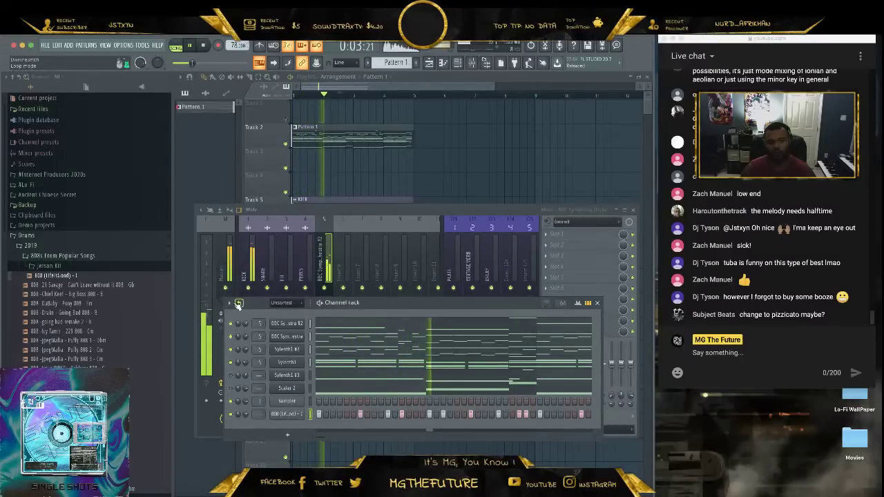
pyautogui.rightClick(341, 274)
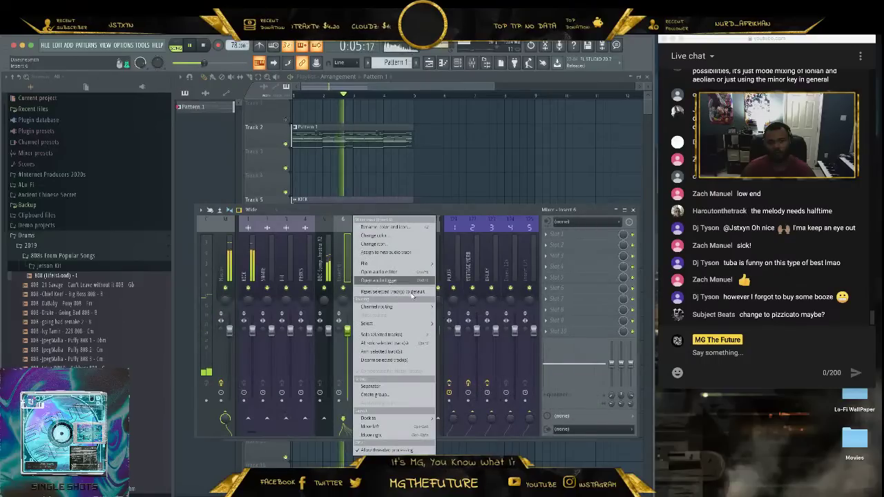
pyautogui.click(432, 311)
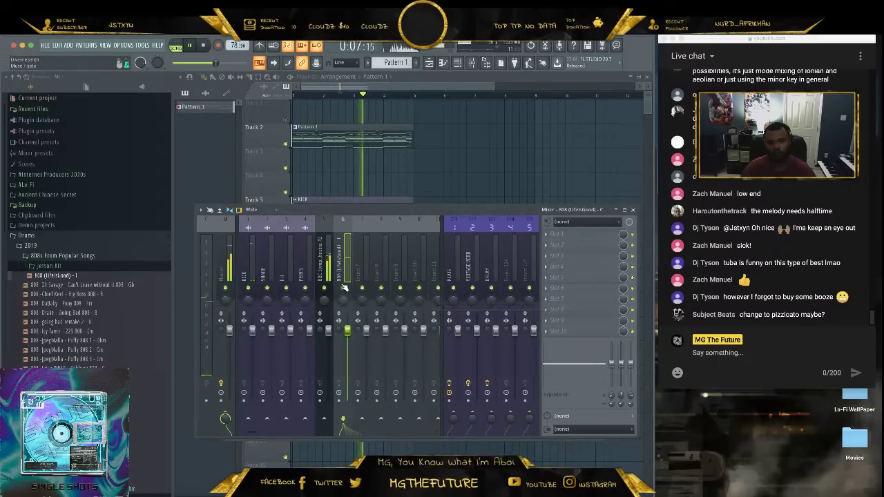
# Unmute the snare, hi-hat and percussion tracks (6, 7 and 8) in the playlist.
pyautogui.rightClick(477, 172)
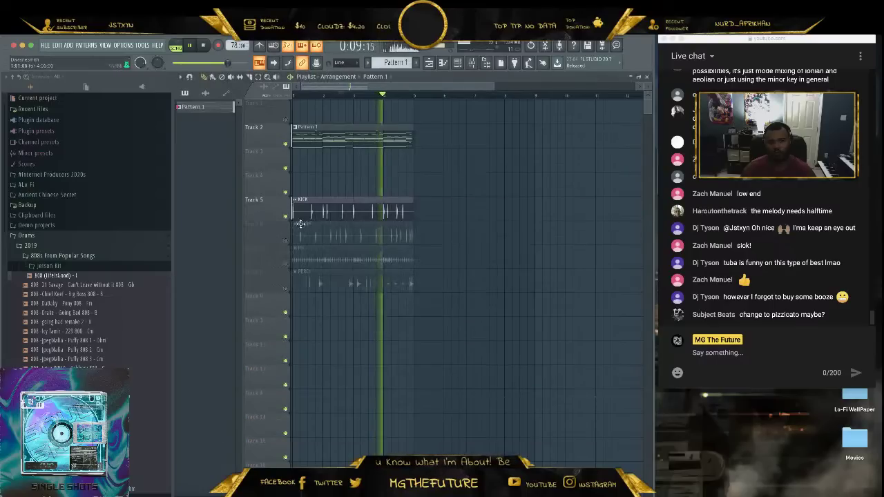
pyautogui.click(287, 241)
pyautogui.click(287, 264)
pyautogui.click(286, 288)
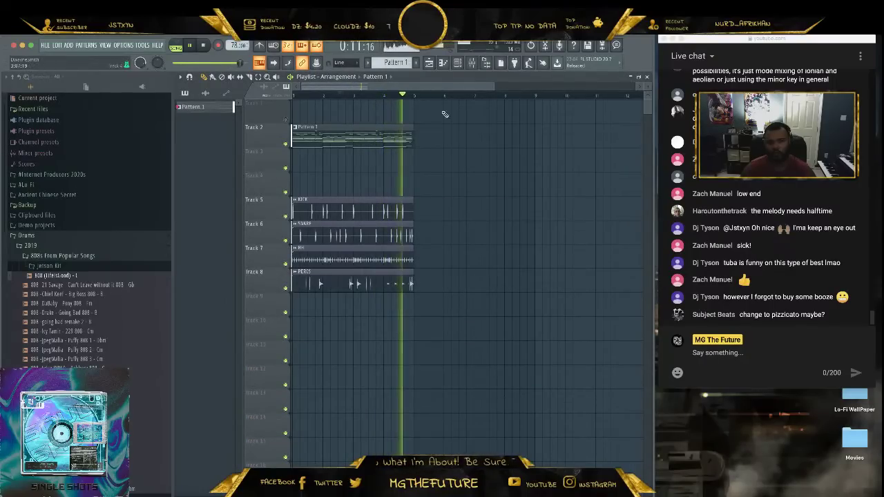
# Lower the 808's volume fader on mixer insert 6.
pyautogui.click(472, 63)
pyautogui.moveTo(349, 331); pyautogui.dragTo(348, 349)
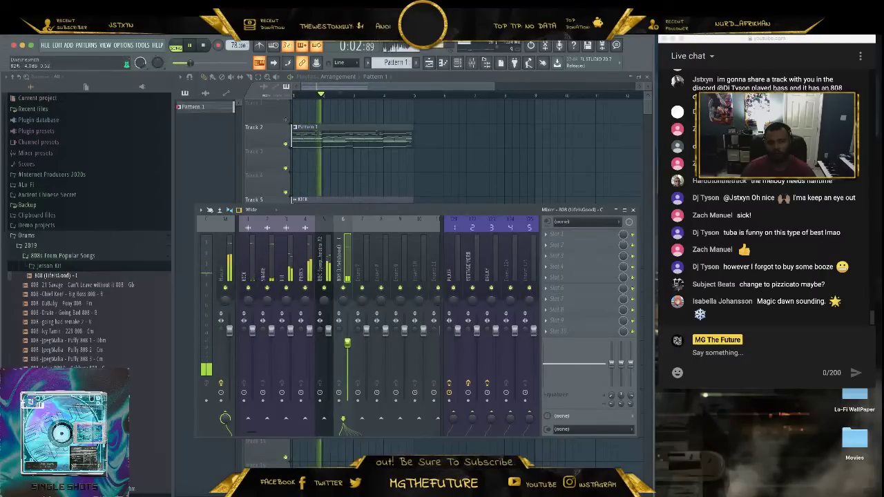
# Load HalfTime in the first effect slot of insert 5 and set its loop length to 1/4.
pyautogui.click(322, 267)
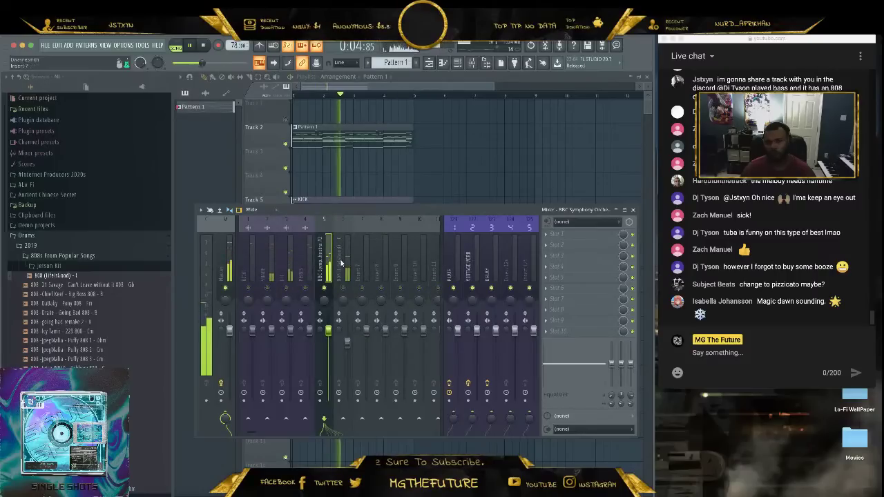
pyautogui.click(544, 235)
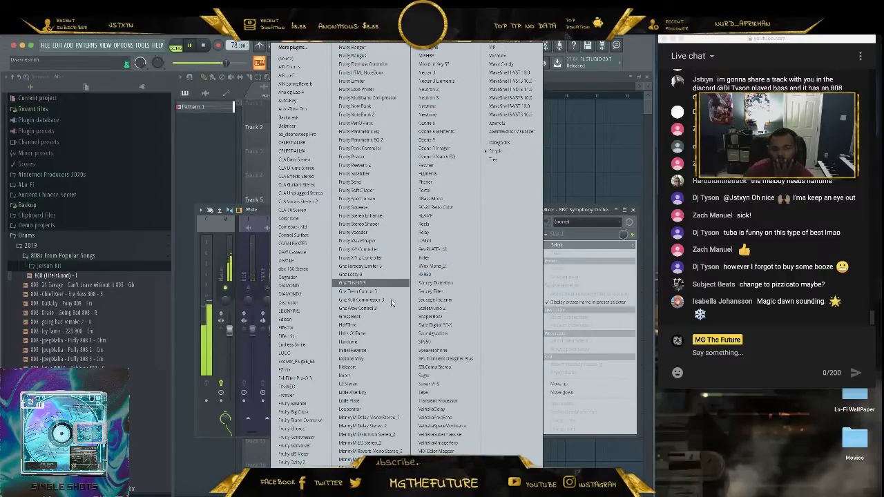
pyautogui.click(383, 325)
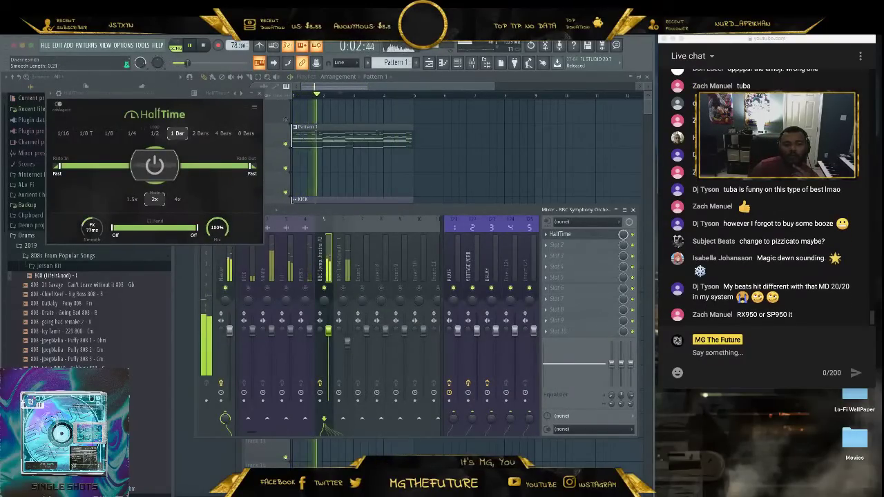
pyautogui.click(131, 134)
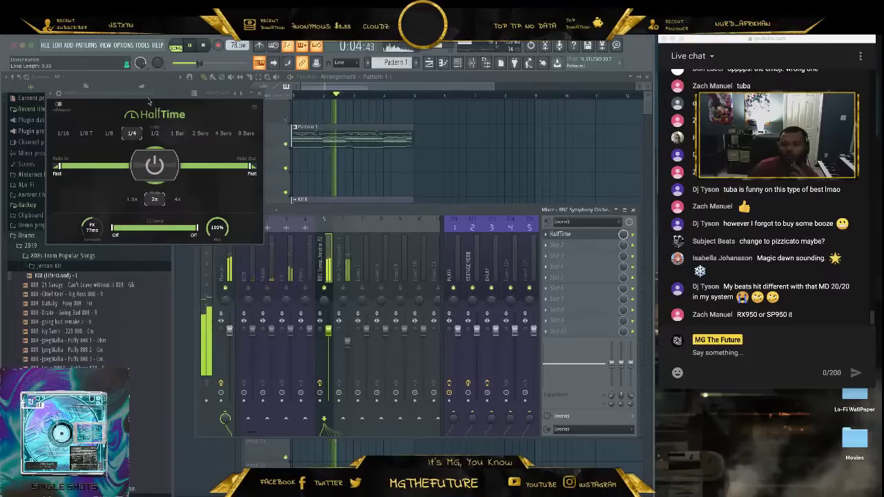
pyautogui.moveTo(159, 93); pyautogui.dragTo(411, 259)
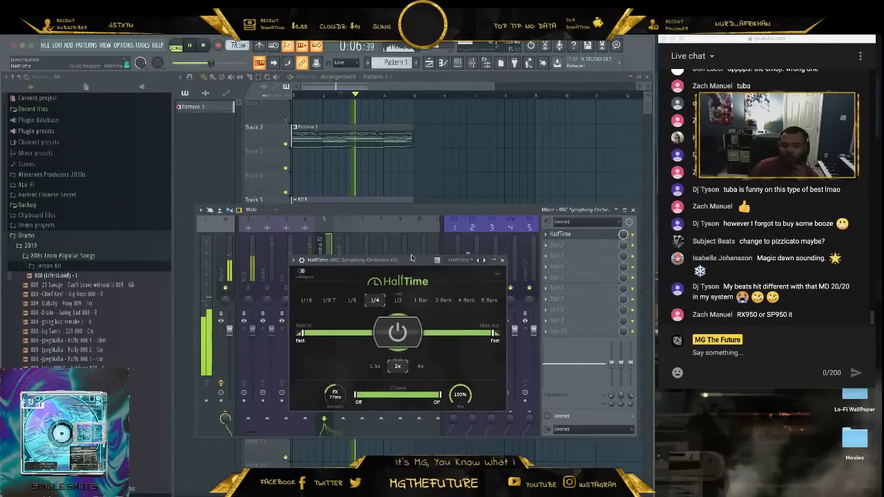
# Limit HalfTime's band to 94.6 Hz–10.3 kHz, set its mix to 70% and close the plugin.
pyautogui.moveTo(356, 395); pyautogui.dragTo(361, 395)
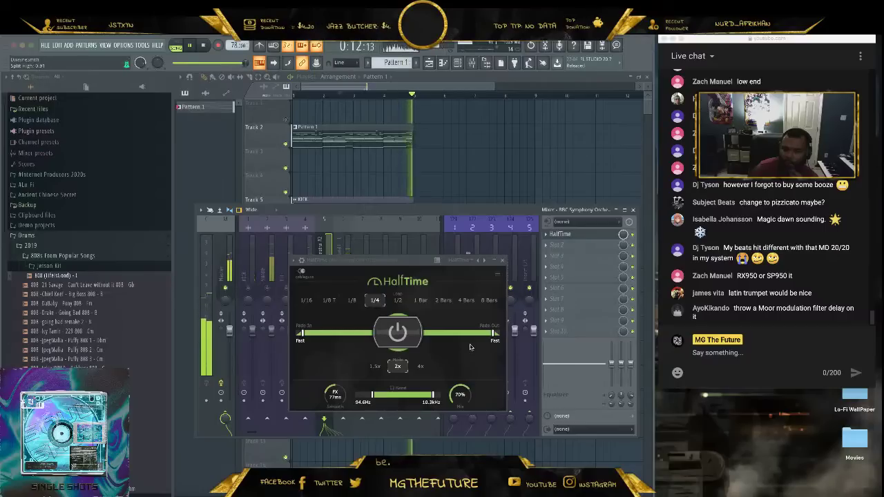
pyautogui.click(501, 262)
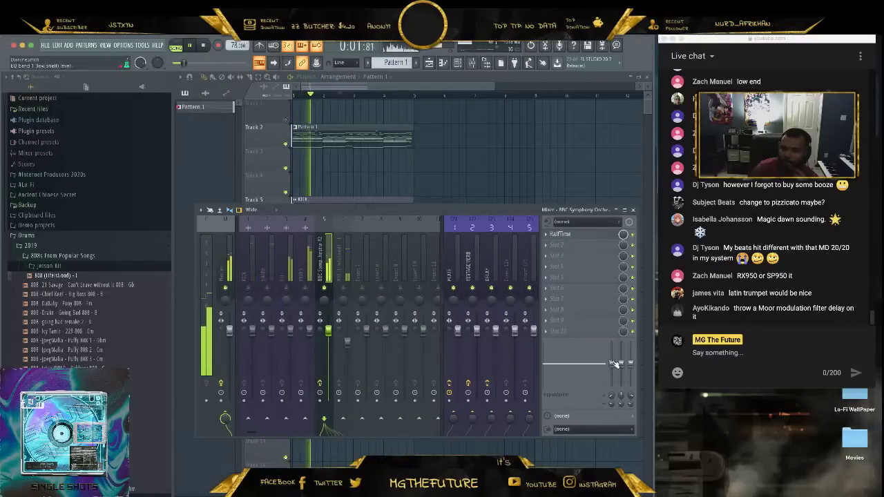
# Cut the low shelf of insert 5's built-in EQ and send the insert to the PLATE and VINTAGEVERB tracks.
pyautogui.moveTo(614, 364); pyautogui.dragTo(612, 398)
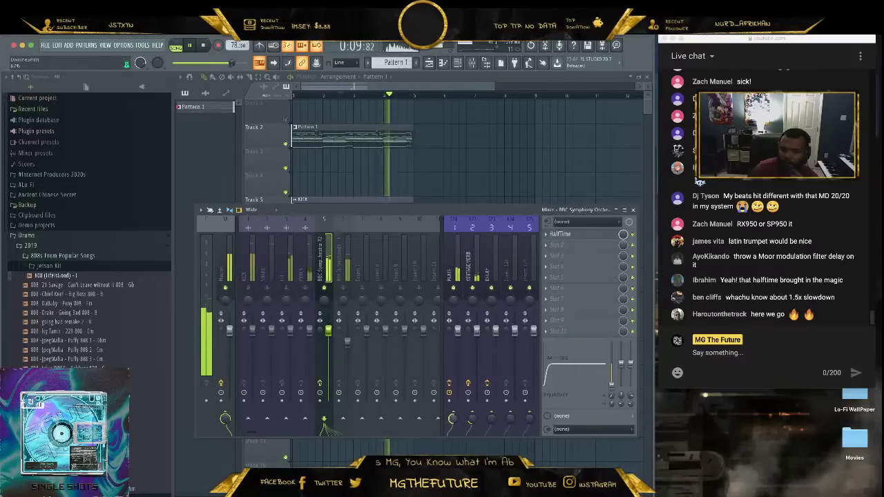
# Load the Classic Plate preset in the PLATE track's Rev PLATE-140 reverb and close the plugin.
pyautogui.click(455, 266)
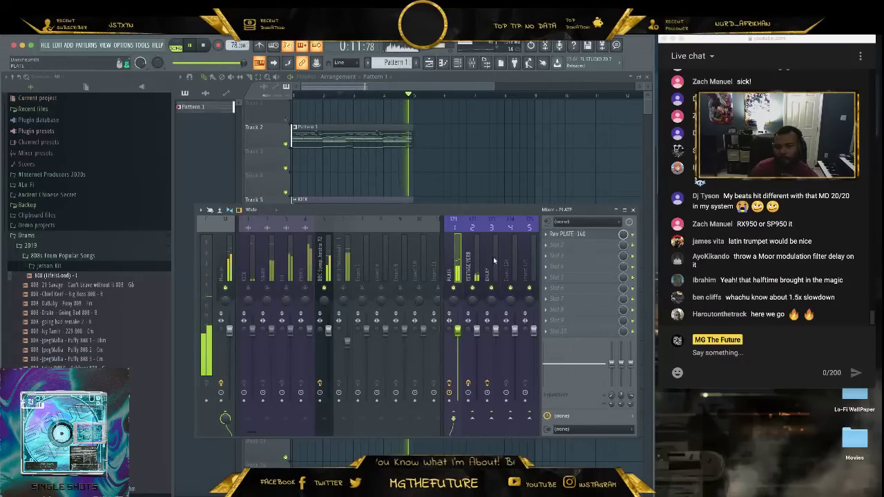
pyautogui.click(570, 234)
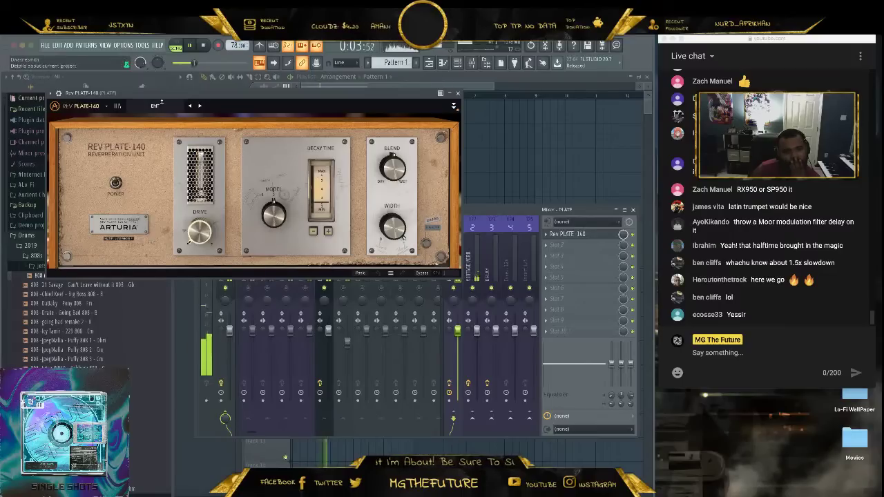
pyautogui.click(119, 107)
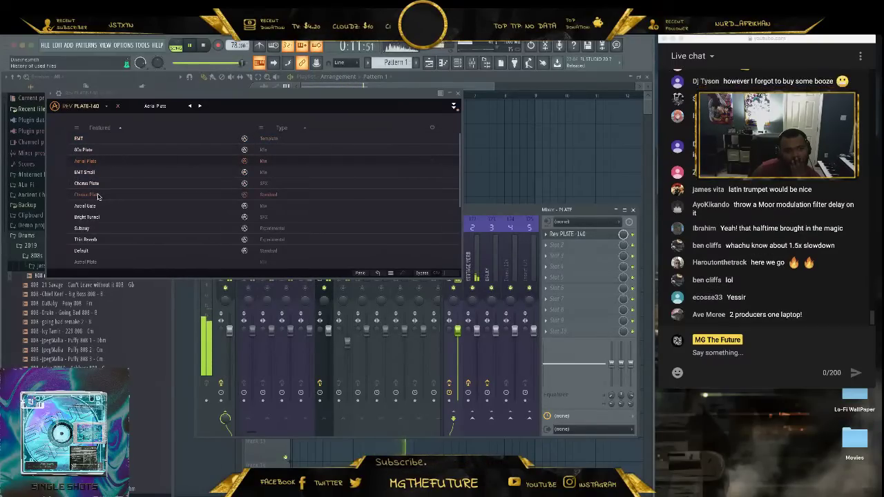
pyautogui.click(117, 106)
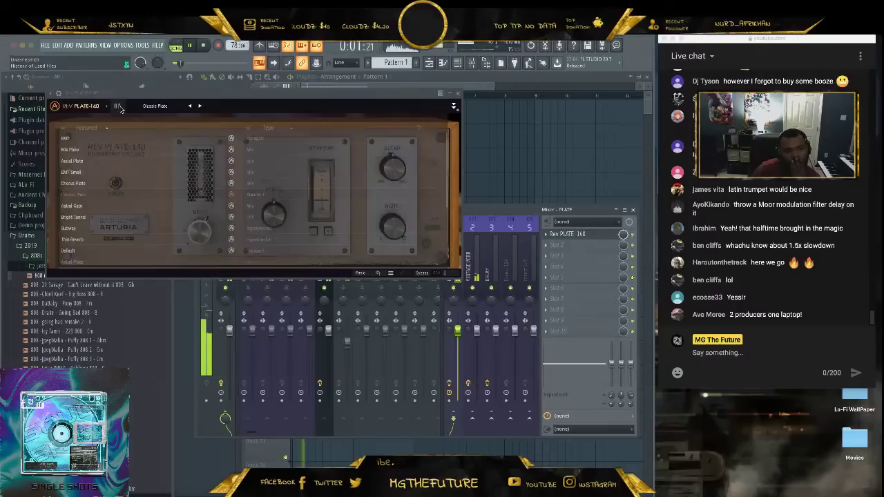
pyautogui.click(459, 94)
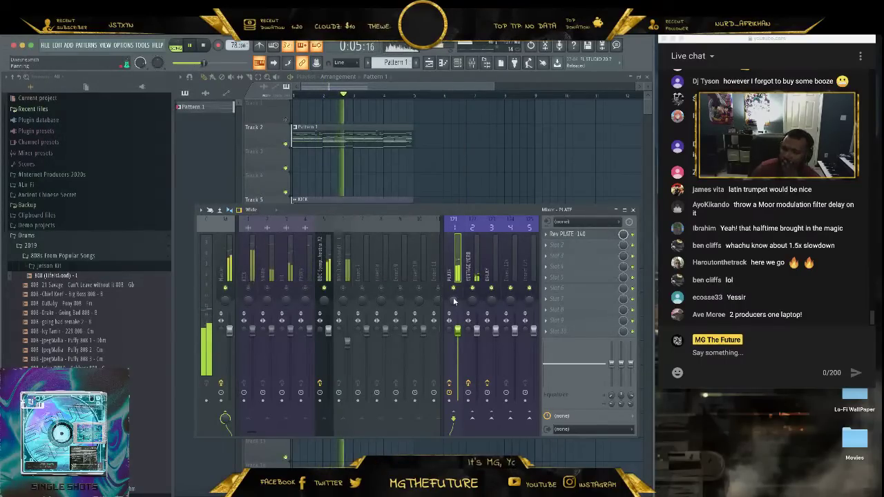
# Raise insert 5's send to the DELAY track and load the TAPE-Quarter-note Delay preset in that track's ValhallaDelay.
pyautogui.click(328, 273)
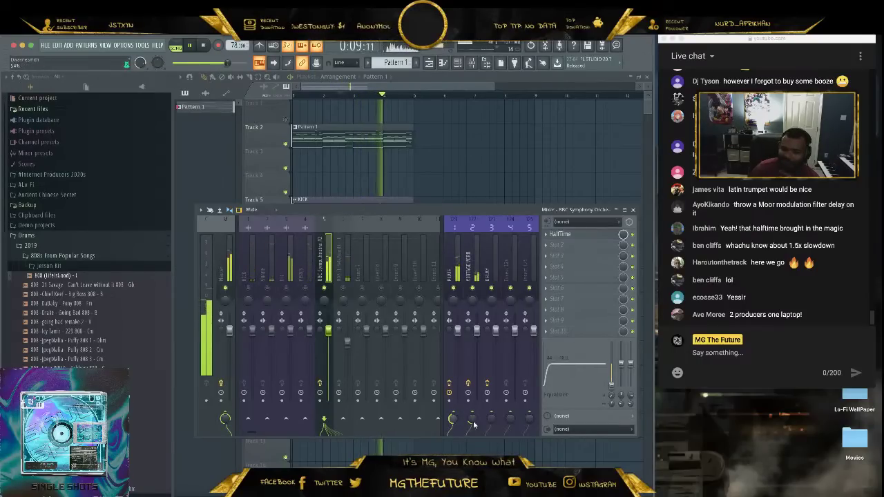
pyautogui.moveTo(491, 419); pyautogui.dragTo(491, 399)
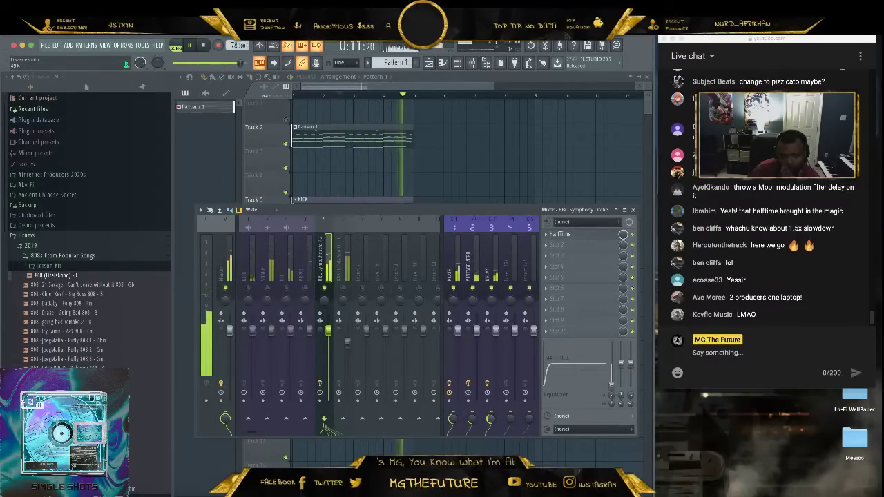
pyautogui.click(491, 262)
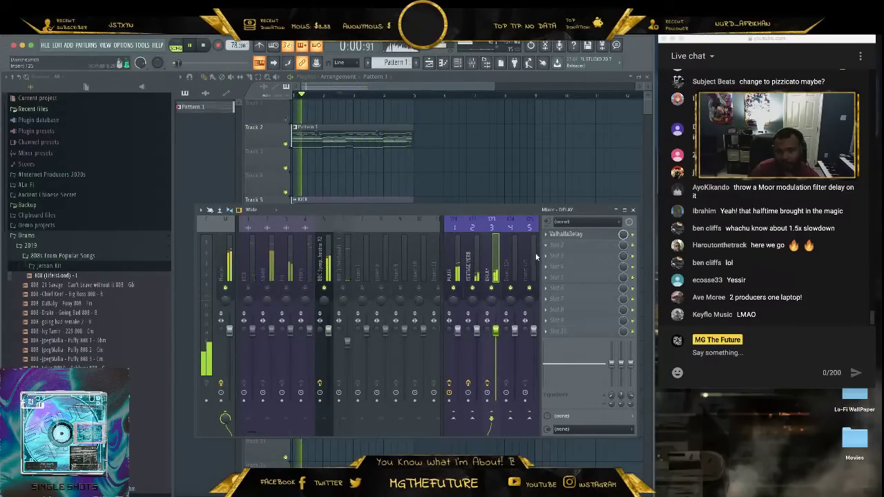
pyautogui.click(565, 234)
pyautogui.click(321, 203)
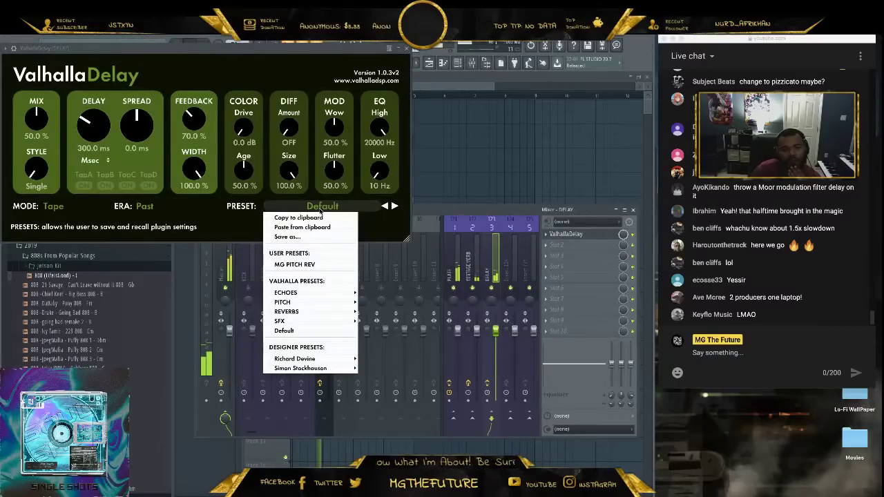
pyautogui.moveTo(333, 293)
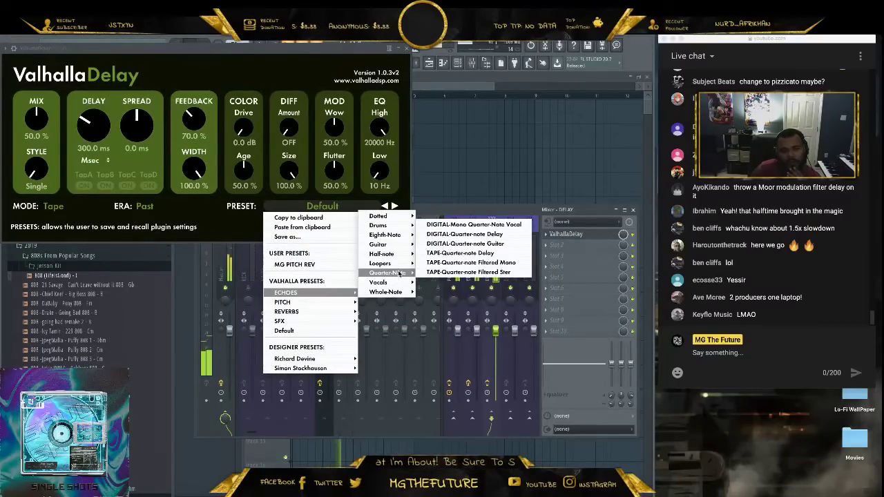
pyautogui.moveTo(402, 274)
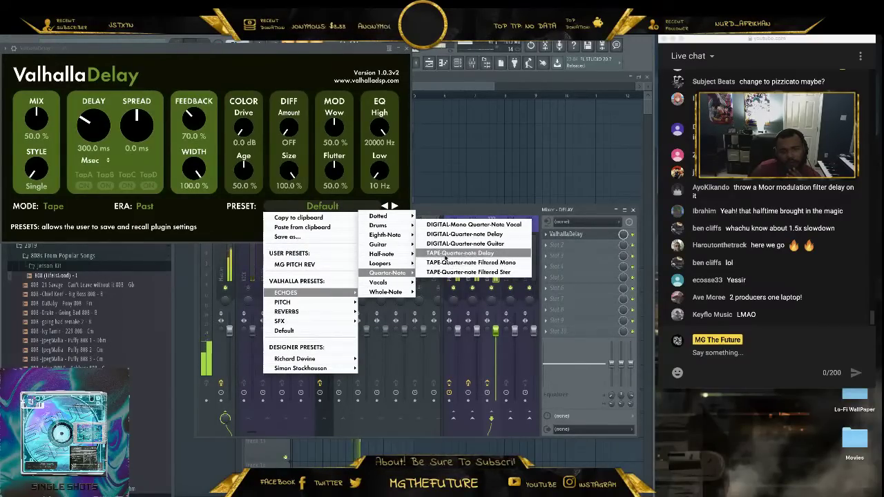
pyautogui.click(493, 254)
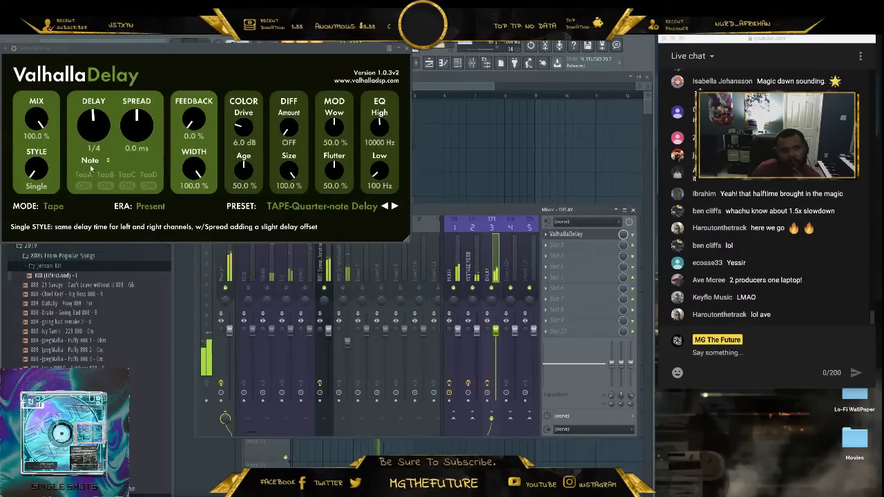
pyautogui.click(406, 50)
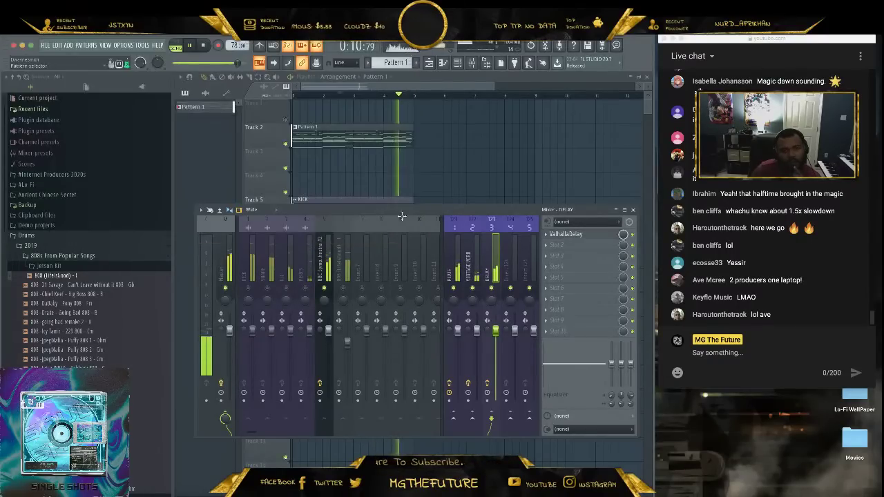
# Load Backmask in the second effect slot of insert 5, with alternating reverse triggered by note value at size 1/8.
pyautogui.click(328, 271)
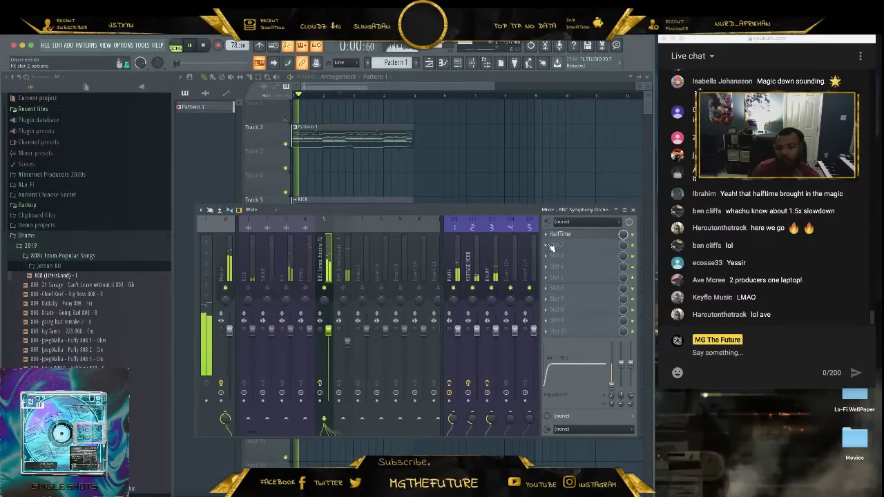
pyautogui.click(548, 246)
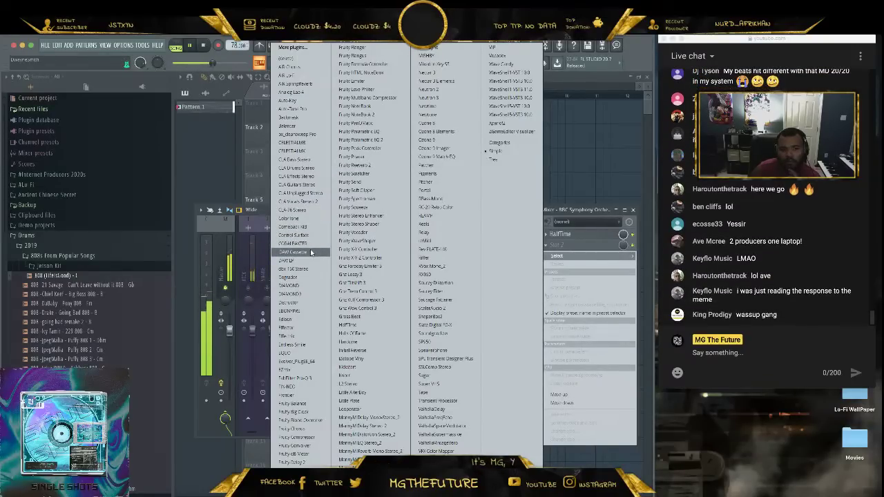
pyautogui.click(309, 118)
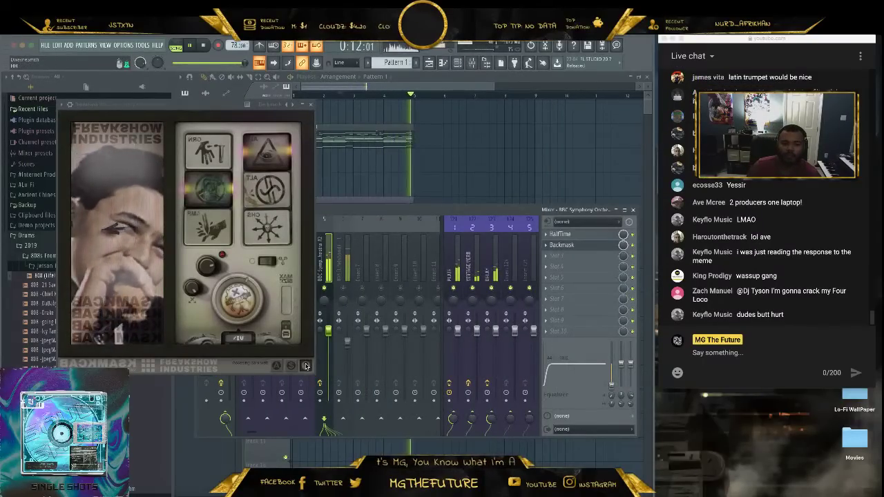
pyautogui.moveTo(244, 319); pyautogui.dragTo(221, 283)
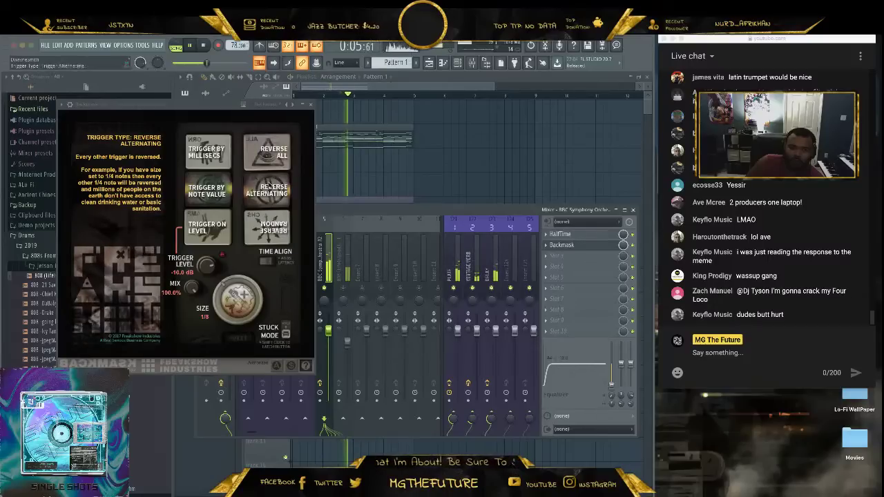
# Set Backmask's mix to 20.4%, close it and move HalfTime below it in insert 5's effect chain.
pyautogui.moveTo(192, 289)
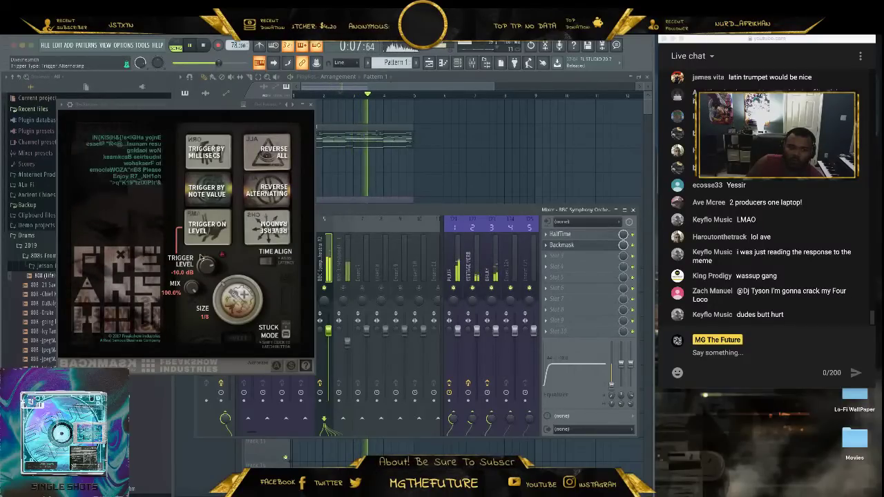
pyautogui.moveTo(193, 289); pyautogui.dragTo(207, 387)
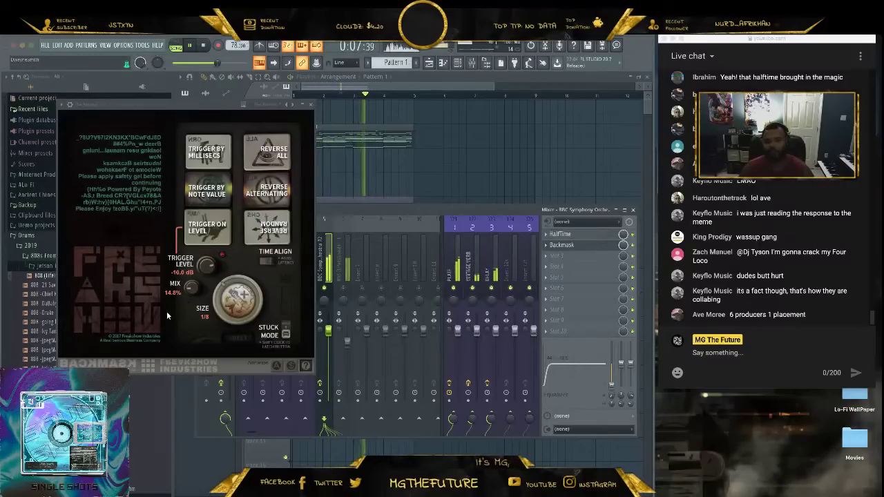
pyautogui.scroll(2, 192, 283)
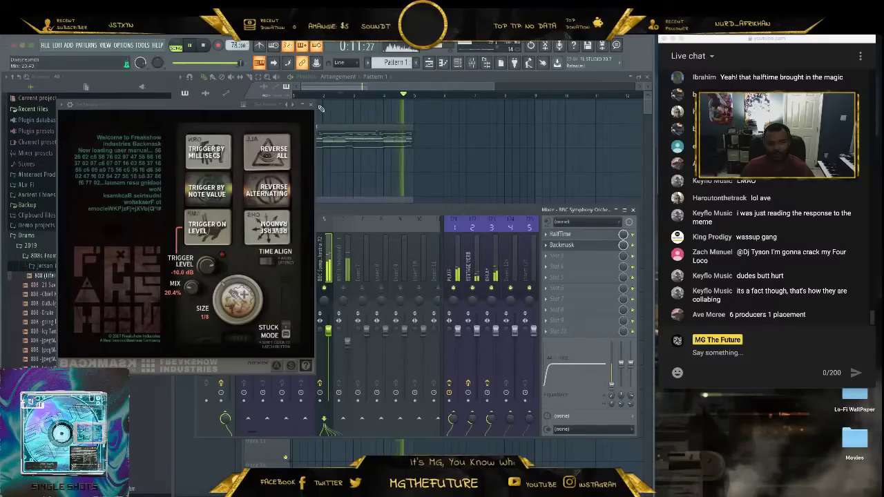
pyautogui.click(312, 105)
pyautogui.click(547, 234)
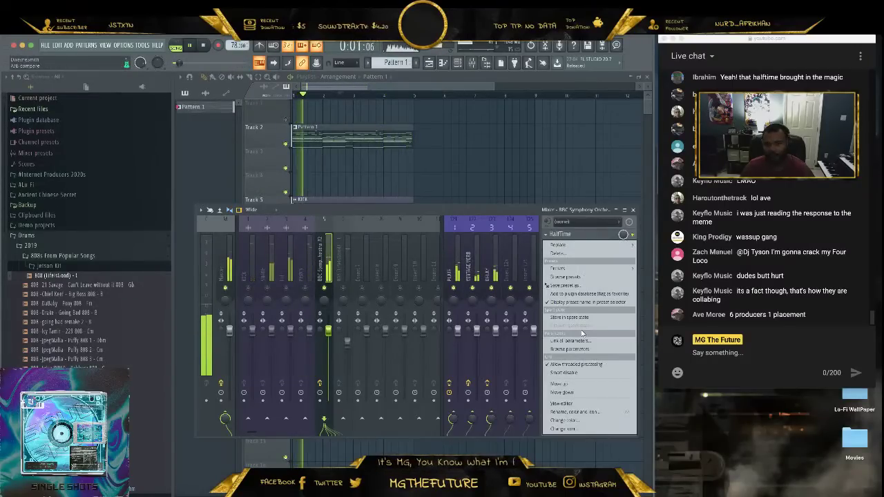
pyautogui.click(572, 392)
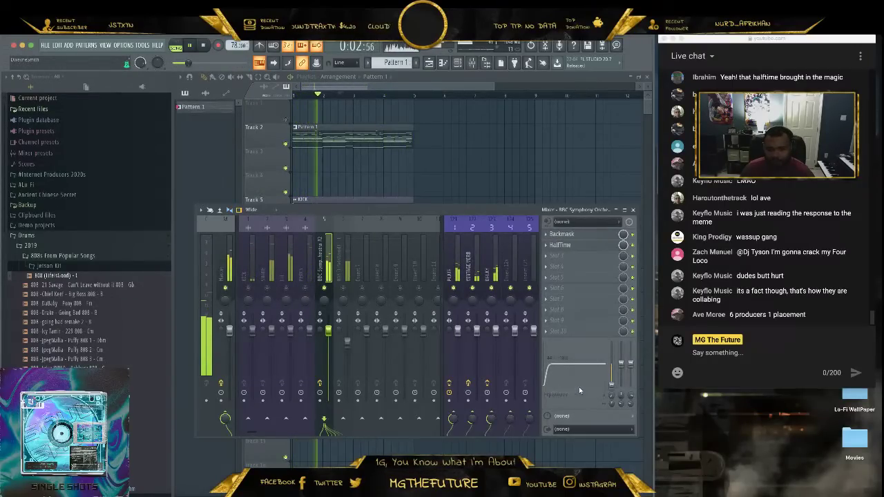
# Load Ghz Tiltshift 3 in the third effect slot of insert 5 and choose its Thinner preset.
pyautogui.click(546, 256)
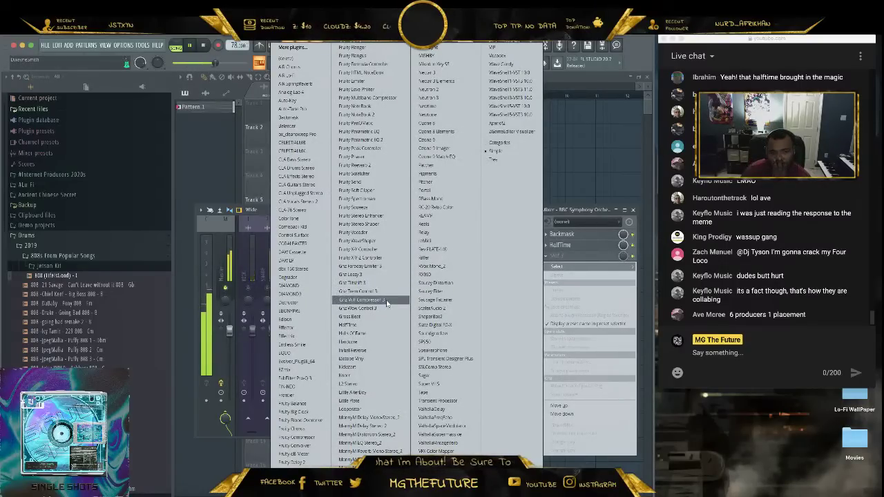
pyautogui.click(381, 283)
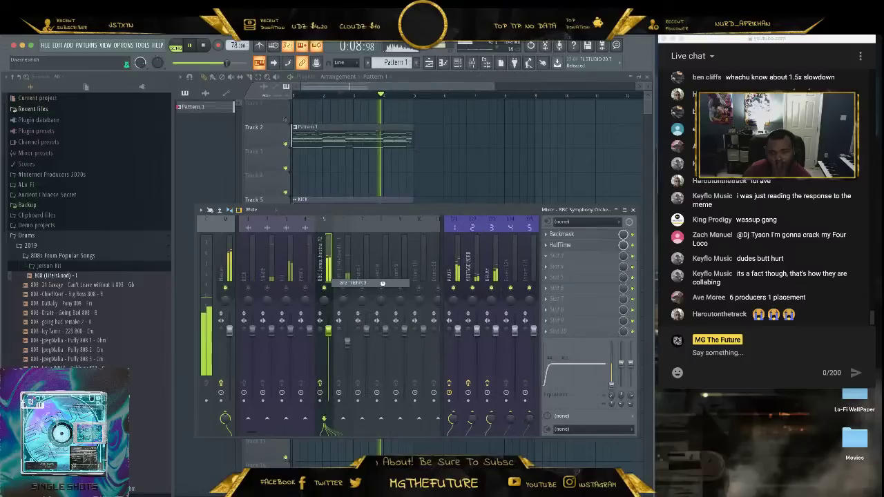
pyautogui.click(151, 244)
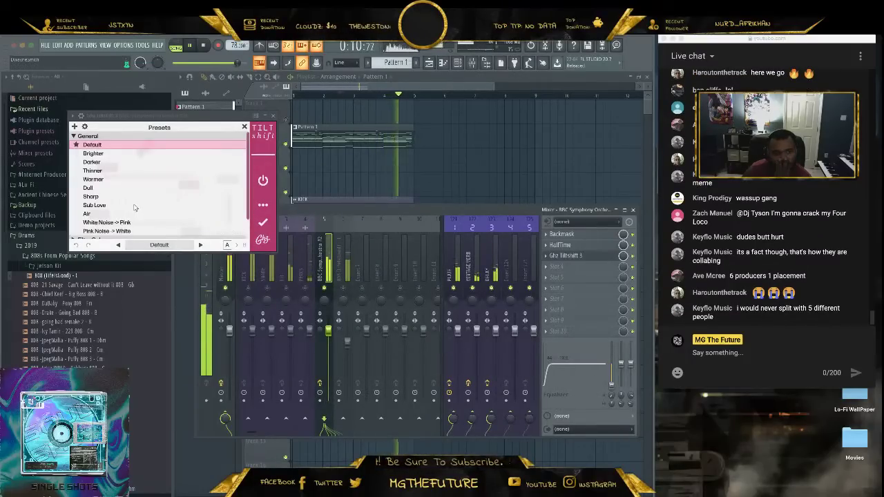
pyautogui.click(129, 169)
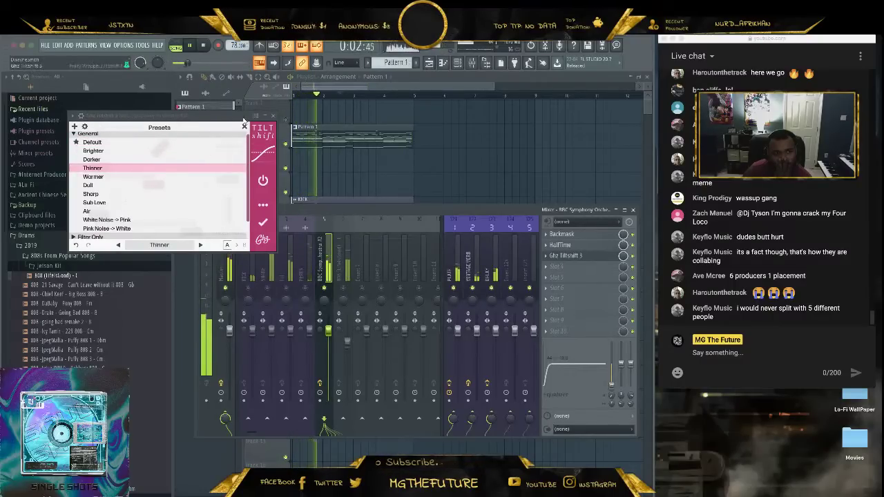
pyautogui.click(170, 245)
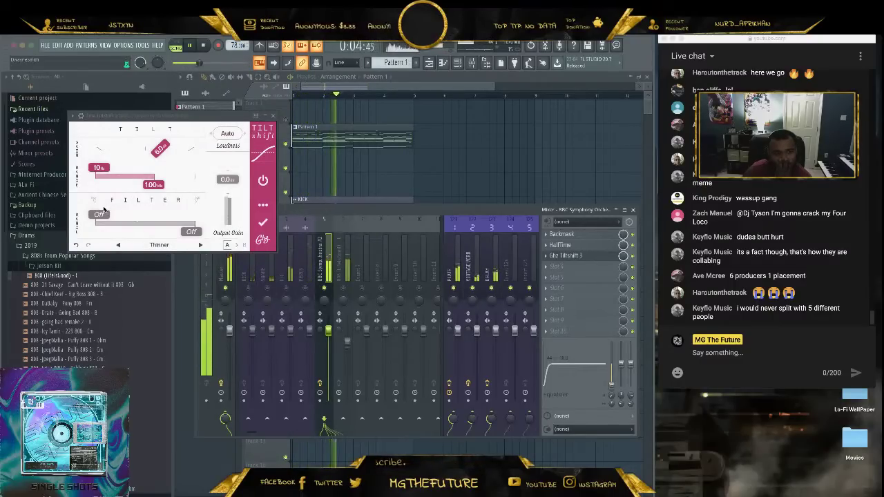
# Limit Tiltshift's filter range to 112 Hz–10.1 kHz and close the plugin.
pyautogui.moveTo(101, 214); pyautogui.dragTo(136, 216)
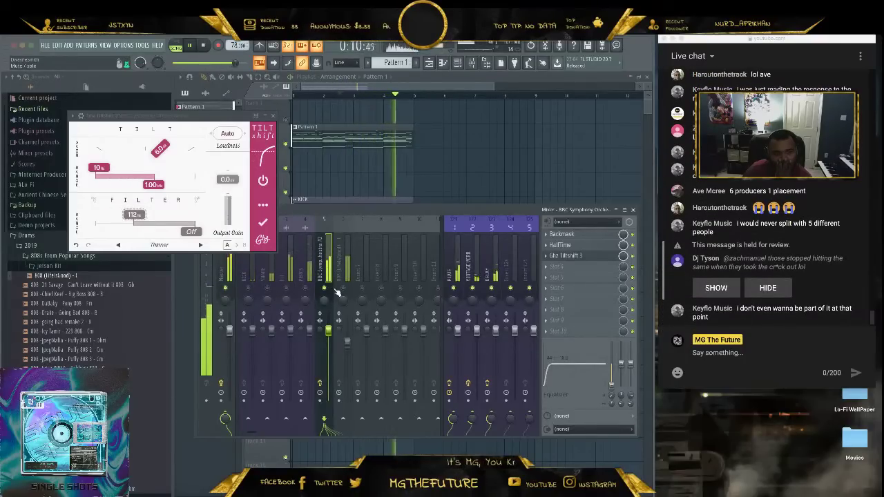
pyautogui.moveTo(194, 231); pyautogui.dragTo(185, 237)
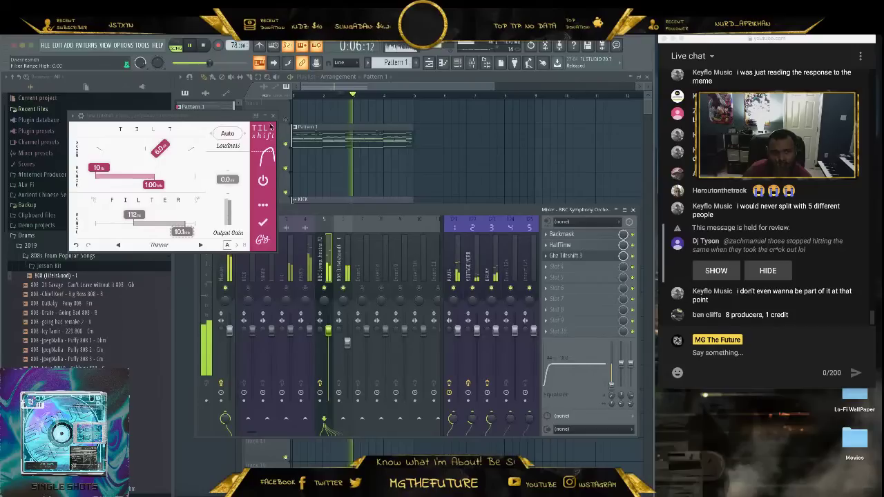
pyautogui.click(275, 116)
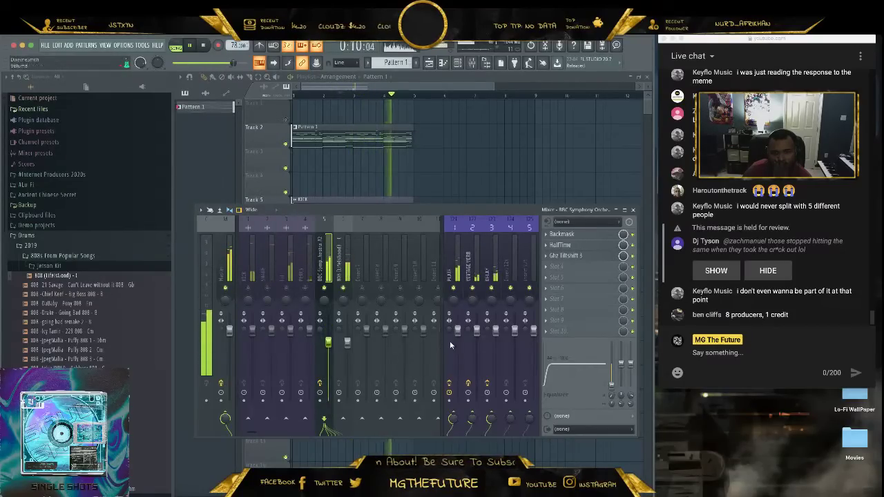
# Lower the faders of insert 5, PLATE, VINTAGEVERB and DELAY, and unmute the PERCS, HH, SNARE and KICK tracks.
pyautogui.moveTo(457, 331)
pyautogui.mouseDown()
pyautogui.moveTo(495, 337)
pyautogui.moveTo(457, 341)
pyautogui.mouseUp()
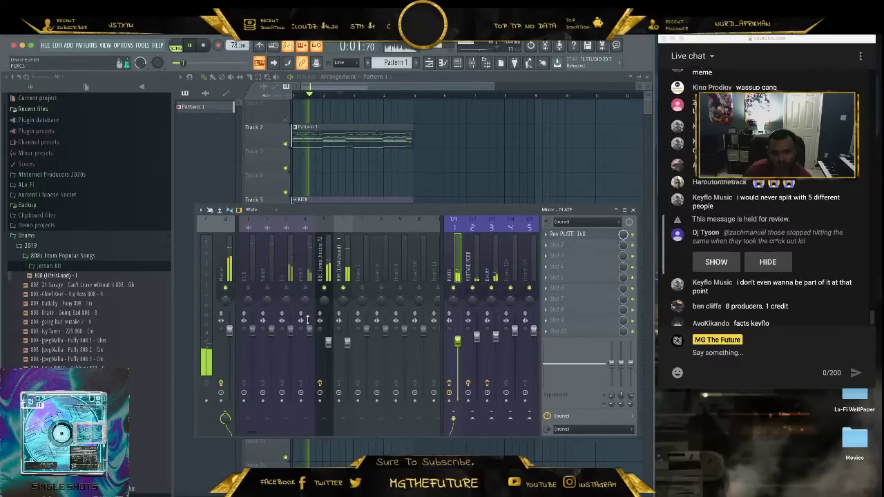
pyautogui.click(304, 288)
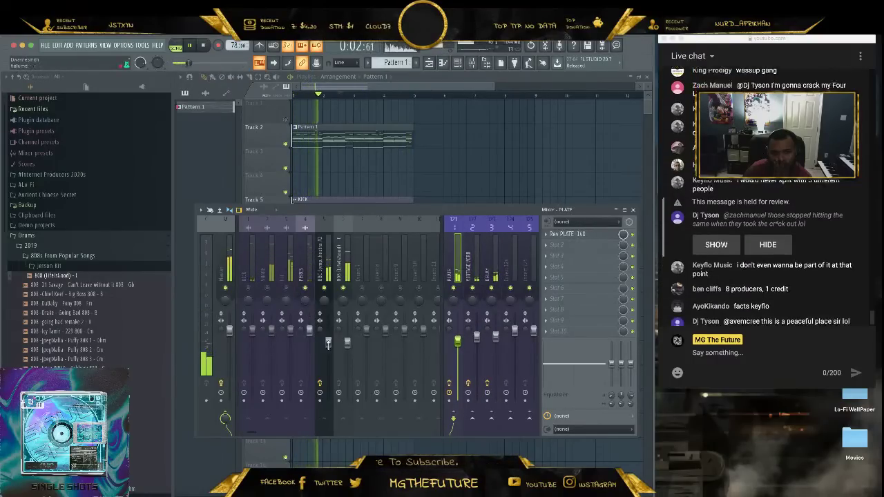
pyautogui.click(286, 289)
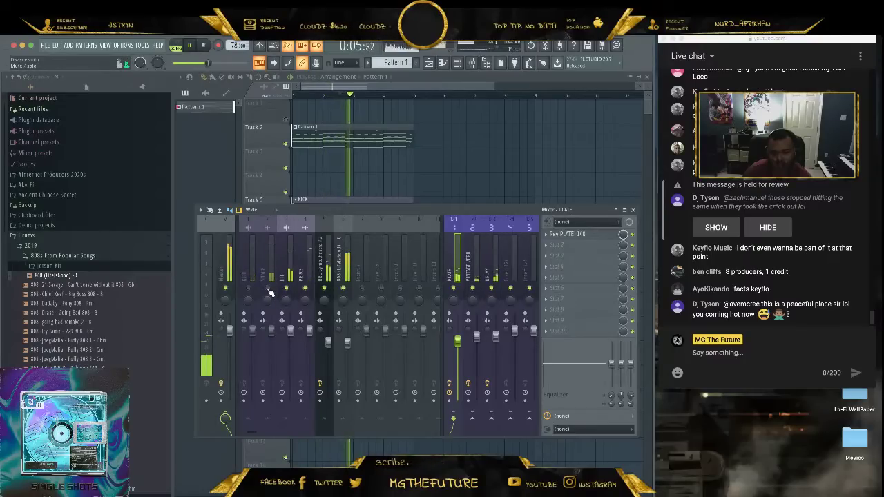
pyautogui.click(267, 288)
pyautogui.click(247, 288)
pyautogui.click(250, 289)
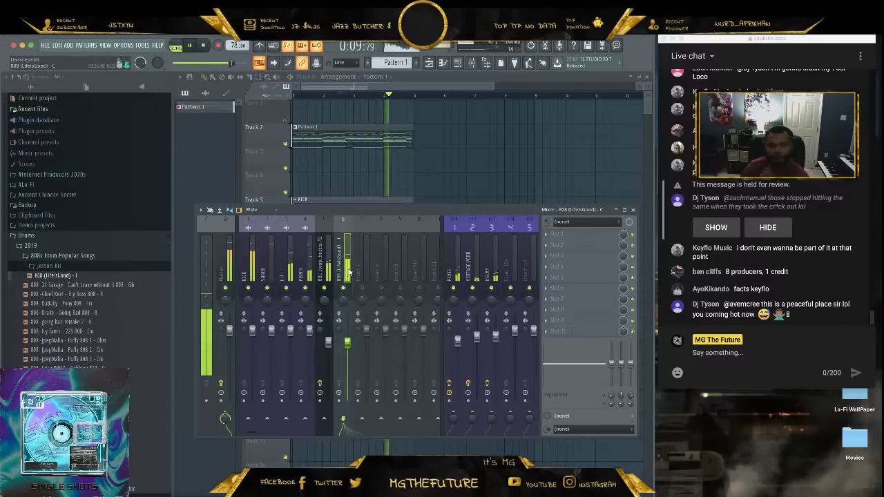
# Replace the 808 channel's sample in the channel rack with UnoTheActivist - FreeSmoke 808 - Cm from the Jetson Kit folder.
pyautogui.click(347, 265)
pyautogui.click(246, 268)
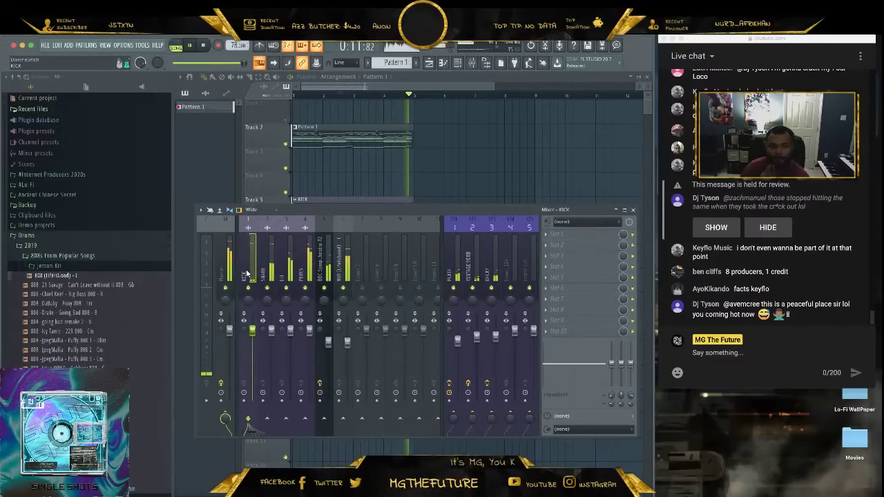
pyautogui.click(633, 210)
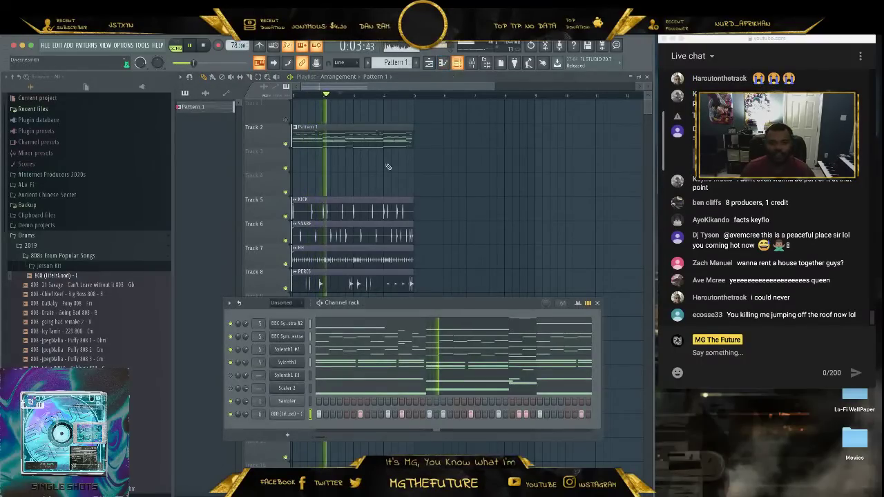
pyautogui.press('F6')
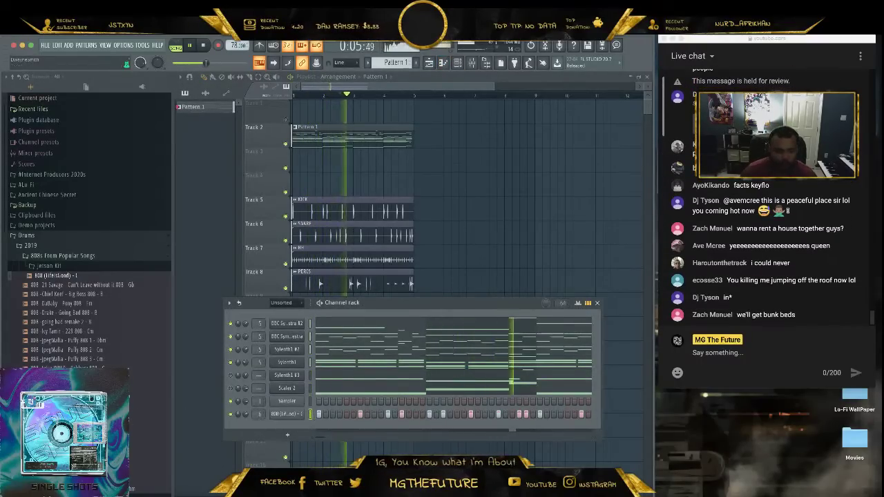
pyautogui.moveTo(140, 400); pyautogui.dragTo(246, 418)
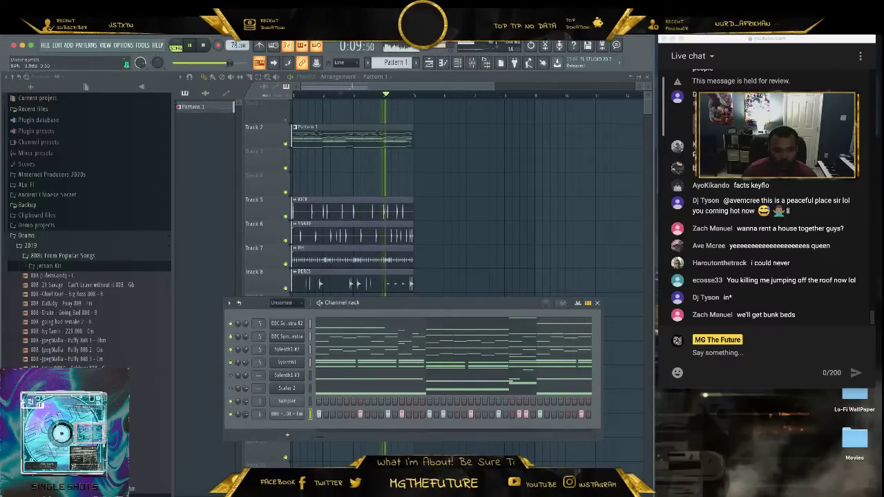
pyautogui.scroll(-3, 139, 394)
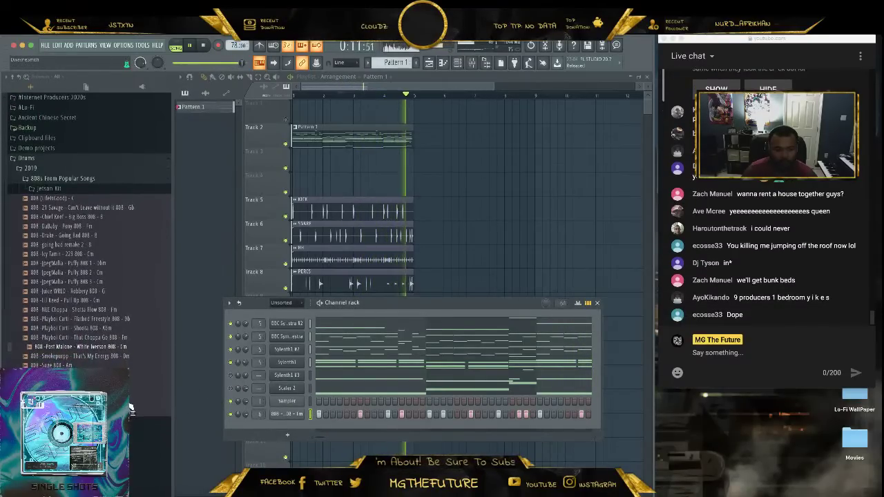
pyautogui.moveTo(139, 394); pyautogui.dragTo(284, 414)
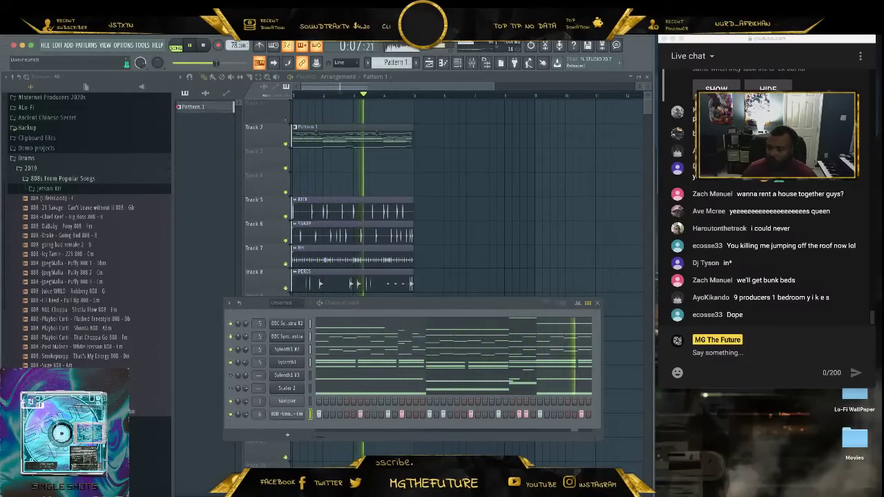
pyautogui.scroll(-3, 83, 277)
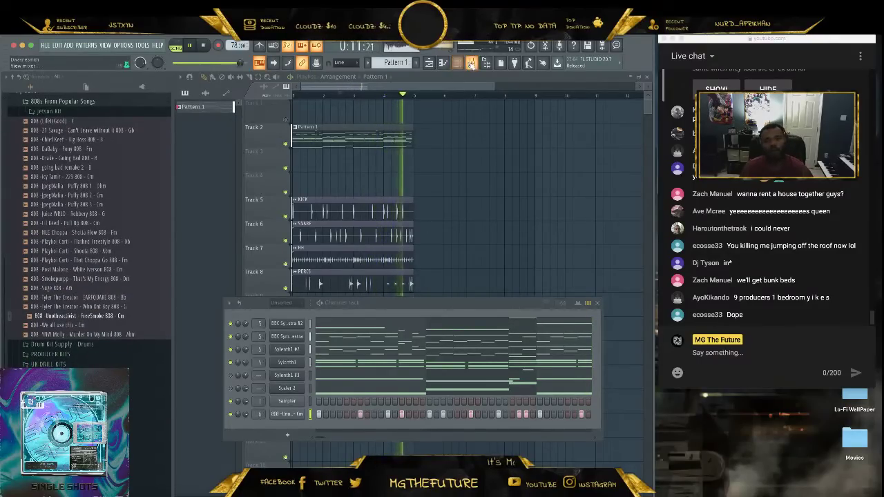
# Load Fruity Peak Controller in the first effect slot of the KICK mixer track.
pyautogui.press('F9')
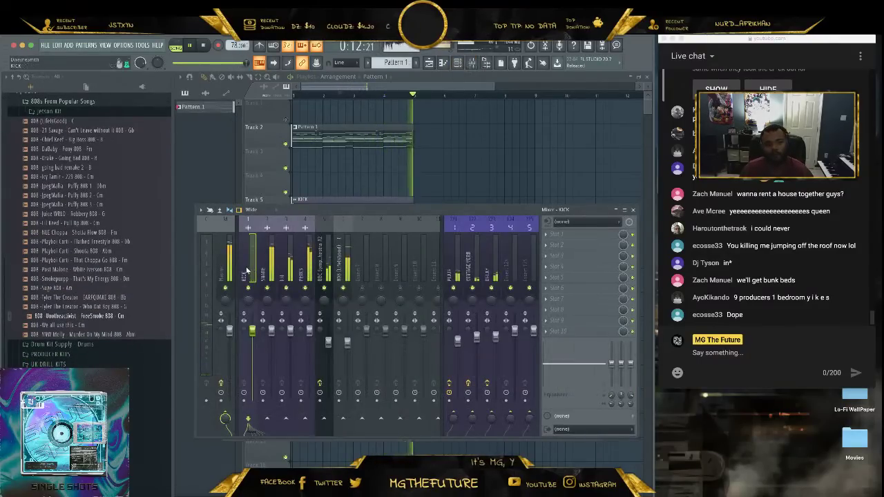
pyautogui.click(547, 236)
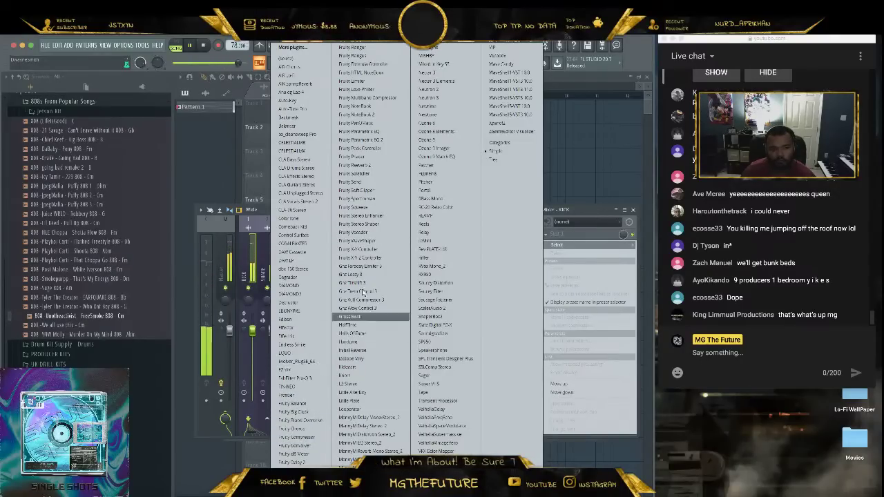
pyautogui.click(394, 148)
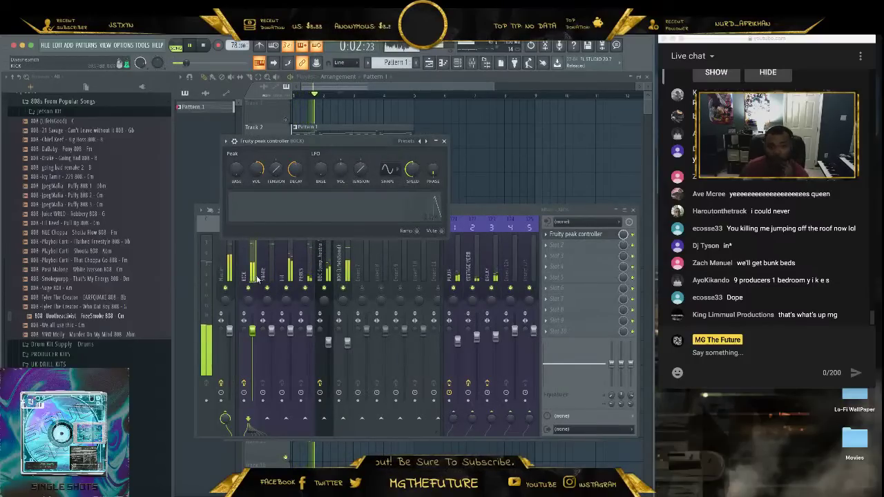
# Link the 808 track's volume fader to the internal controller Peak ctrl - Peak with the Inverted mapping formula.
pyautogui.click(343, 263)
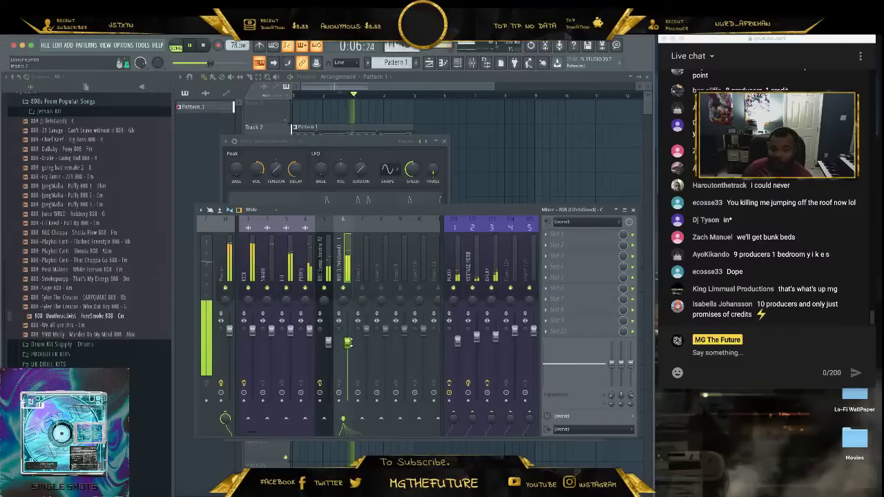
pyautogui.rightClick(348, 343)
pyautogui.click(377, 414)
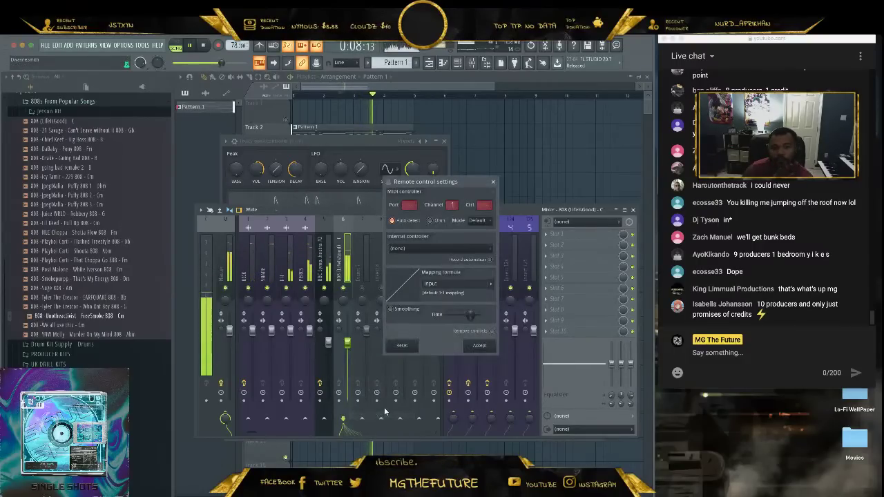
pyautogui.click(465, 249)
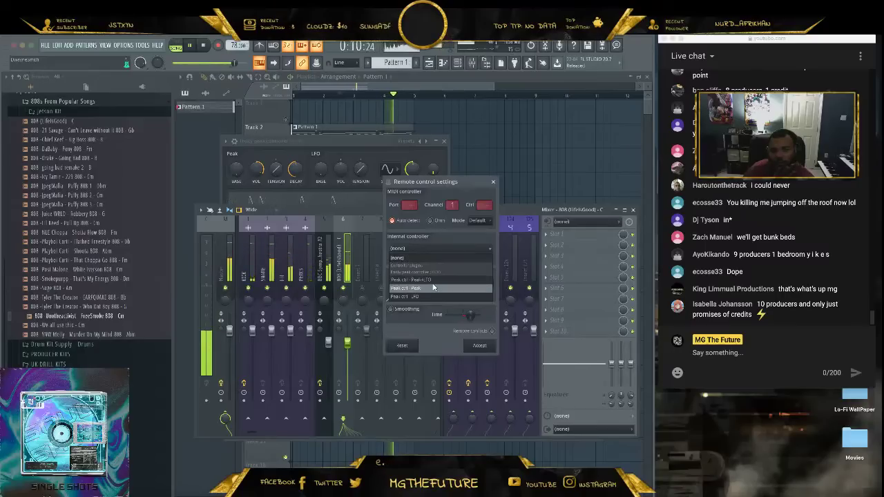
pyautogui.click(449, 289)
pyautogui.click(495, 287)
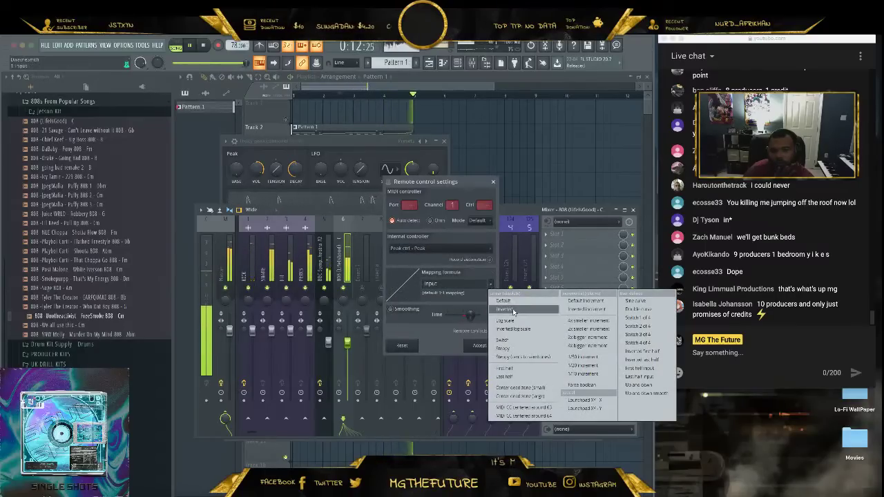
pyautogui.click(511, 311)
pyautogui.click(484, 344)
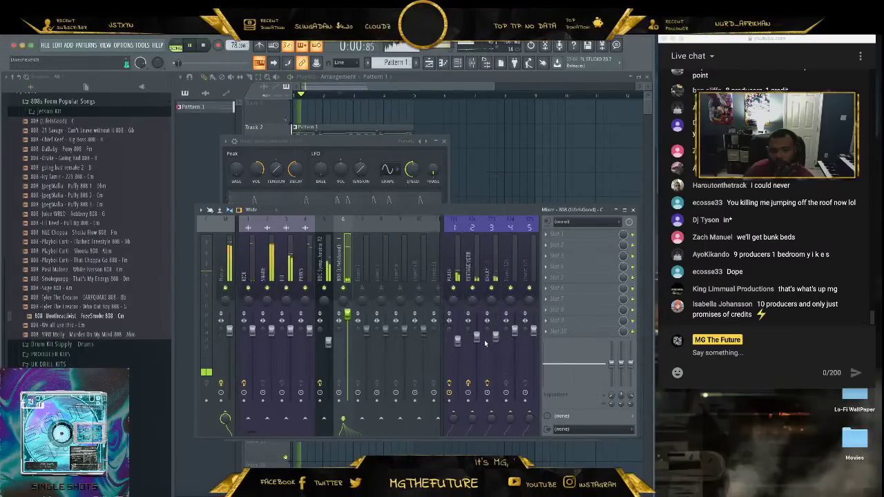
# Adjust the kick peak controller's base, decay and 27% peak amount to shape the 808 ducking, and close the plugin.
pyautogui.click(350, 140)
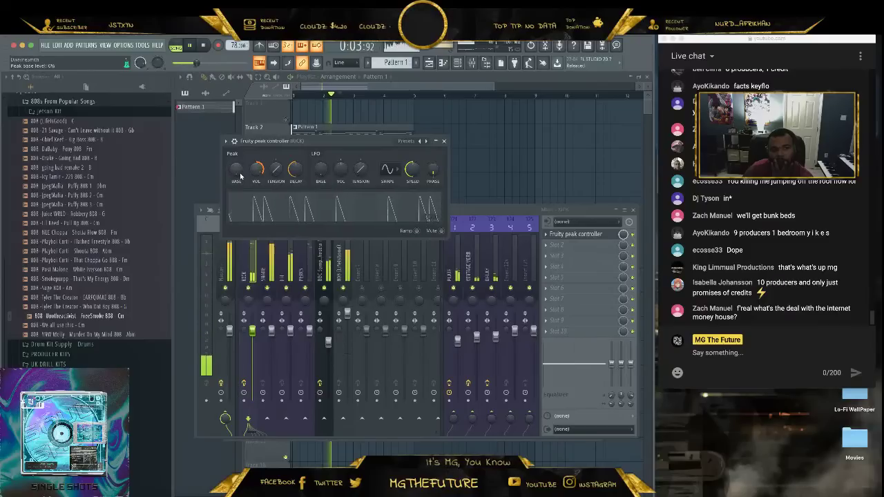
pyautogui.moveTo(236, 172); pyautogui.dragTo(237, 166)
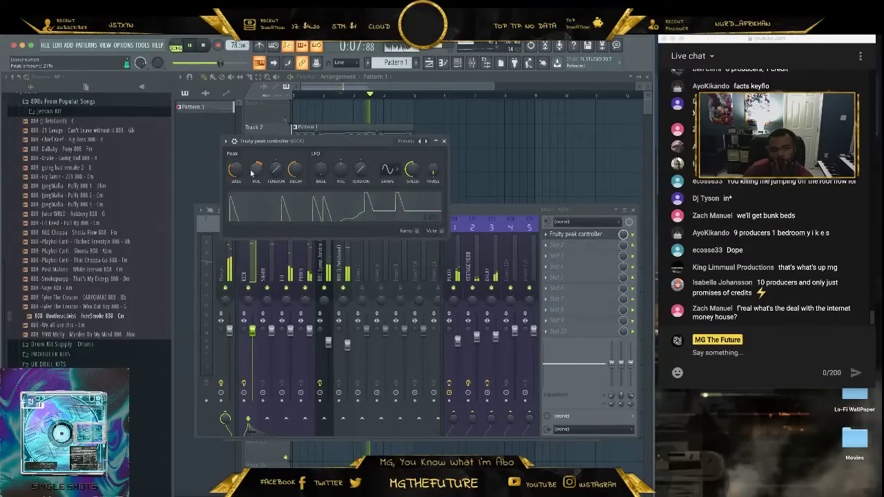
pyautogui.moveTo(236, 173); pyautogui.dragTo(236, 172)
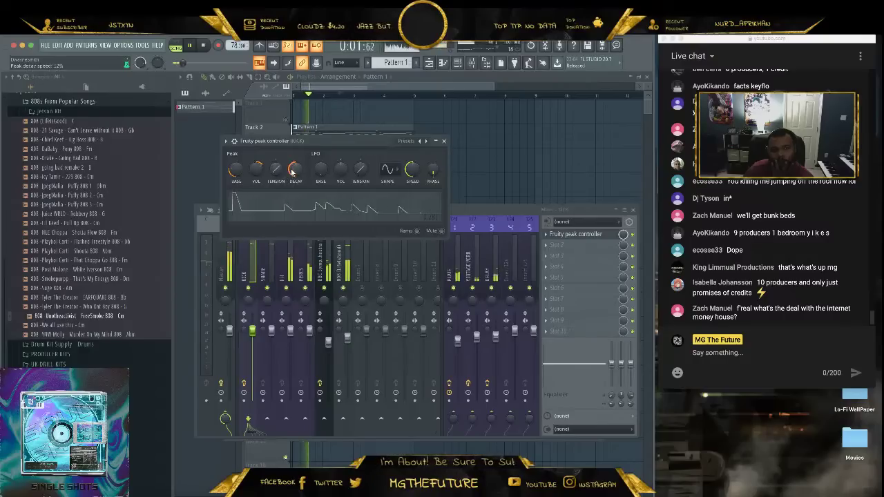
pyautogui.moveTo(292, 171); pyautogui.dragTo(292, 164)
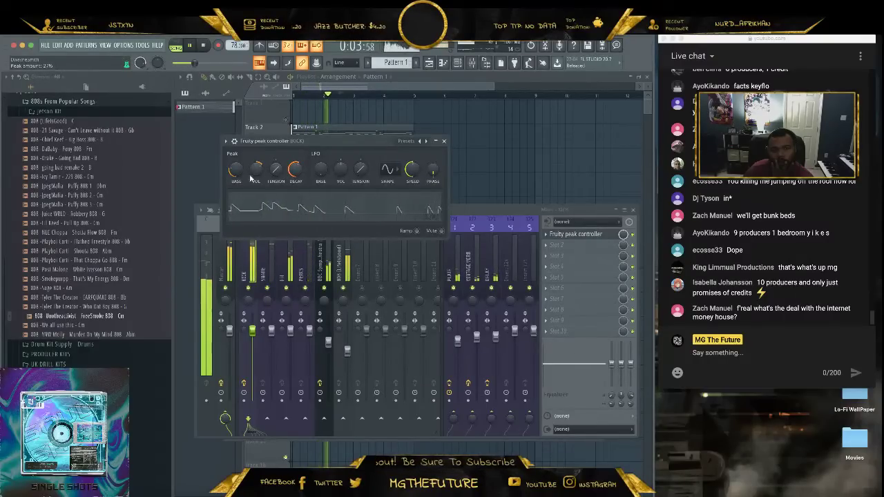
pyautogui.moveTo(236, 169); pyautogui.dragTo(236, 174)
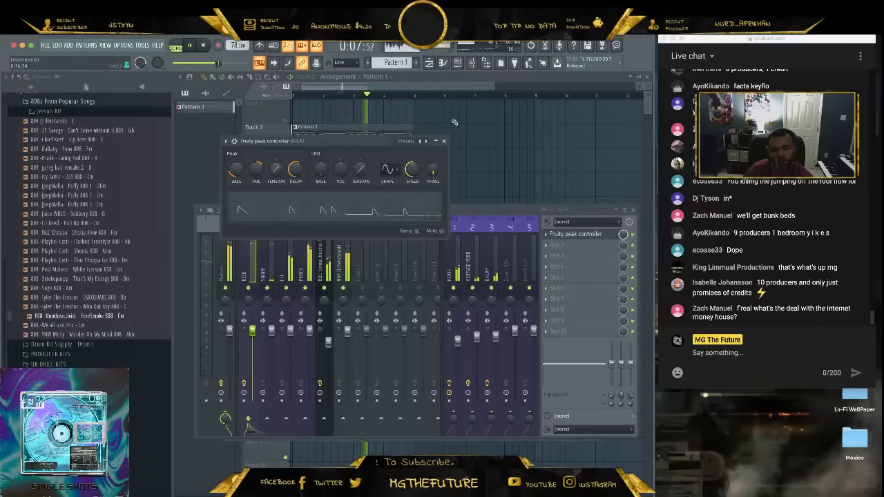
pyautogui.click(443, 140)
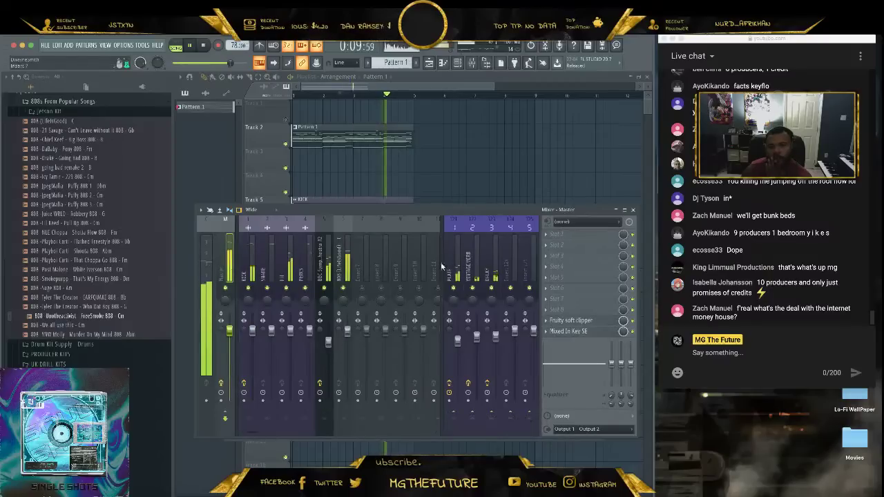
# Adjust the threshold of the Master's Fruity Soft Clipper, set its post gain to 85% and close the plugin.
pyautogui.click(570, 320)
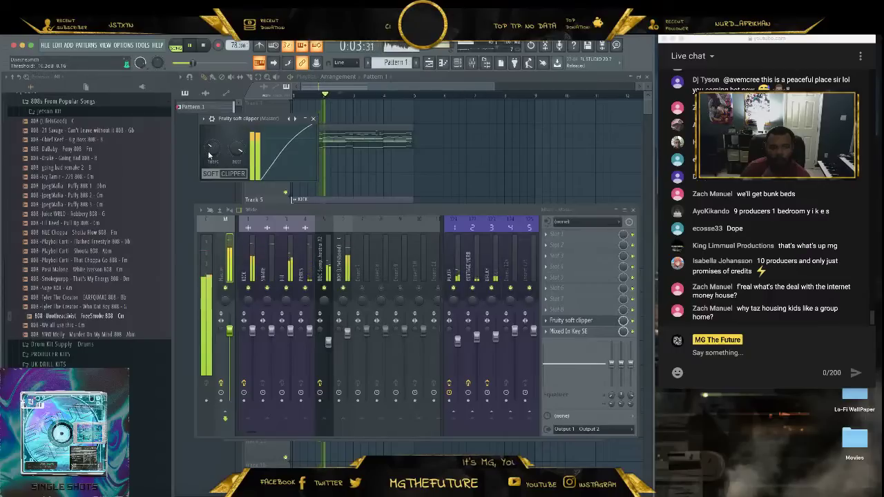
pyautogui.moveTo(212, 154); pyautogui.dragTo(211, 173)
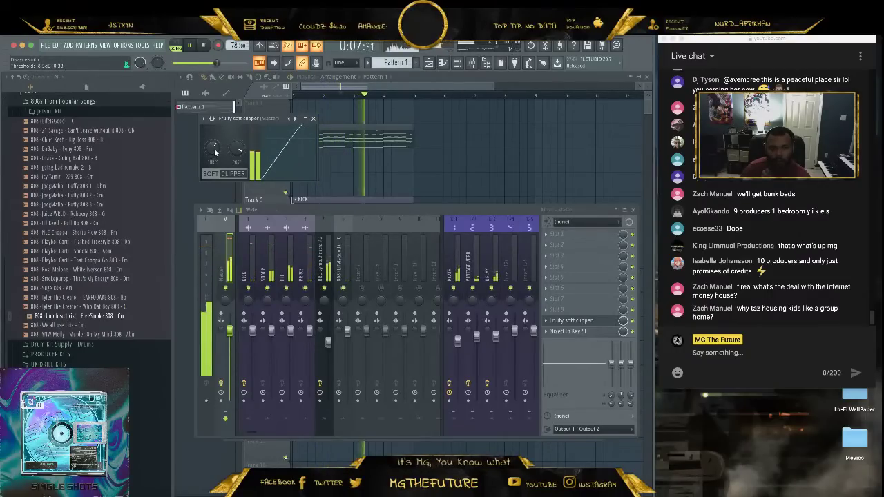
pyautogui.moveTo(236, 150); pyautogui.dragTo(237, 161)
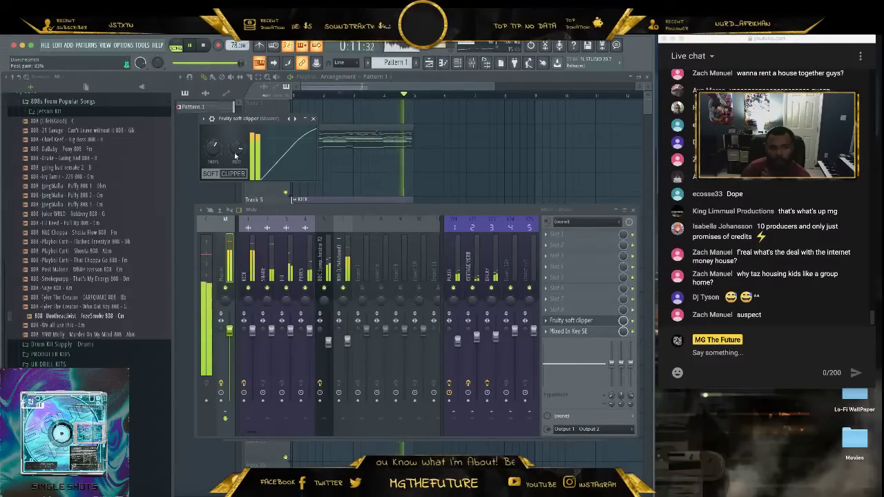
pyautogui.moveTo(215, 152)
pyautogui.mouseDown()
pyautogui.moveTo(221, 162)
pyautogui.moveTo(212, 138)
pyautogui.moveTo(213, 174)
pyautogui.moveTo(237, 141)
pyautogui.moveTo(213, 154)
pyautogui.mouseUp()
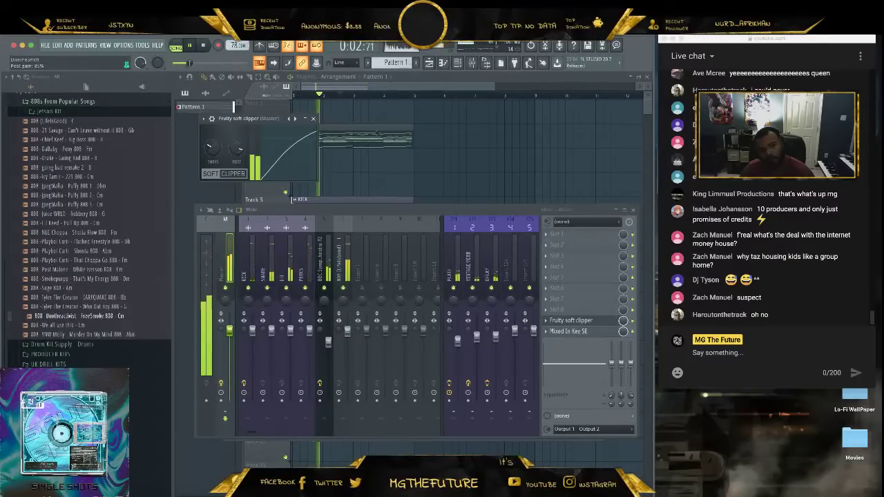
pyautogui.click(207, 255)
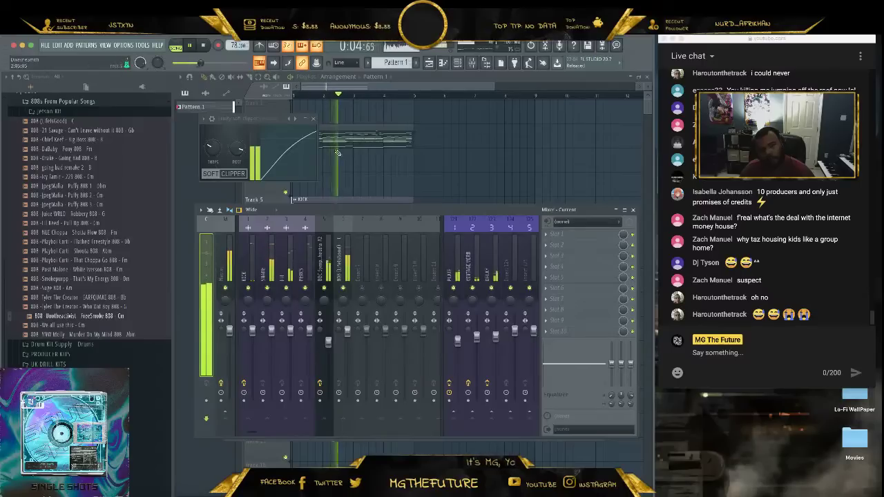
pyautogui.click(313, 119)
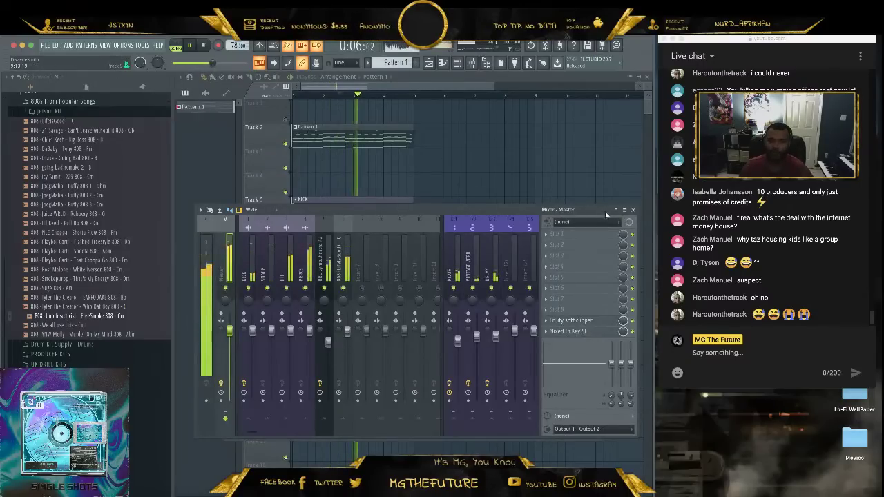
# Load Fruity Stereo Enhancer in the fourth effect slot of insert 5, choose its Sample Spread preset and close the mixer.
pyautogui.click(324, 270)
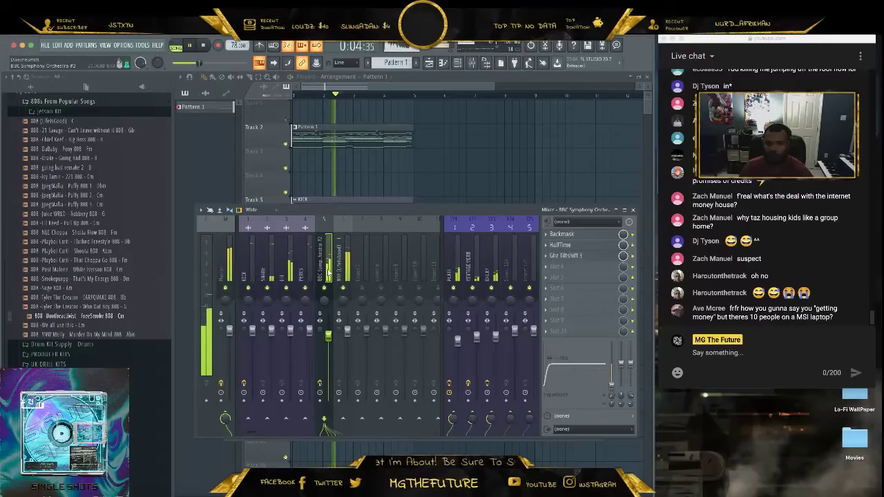
pyautogui.click(557, 267)
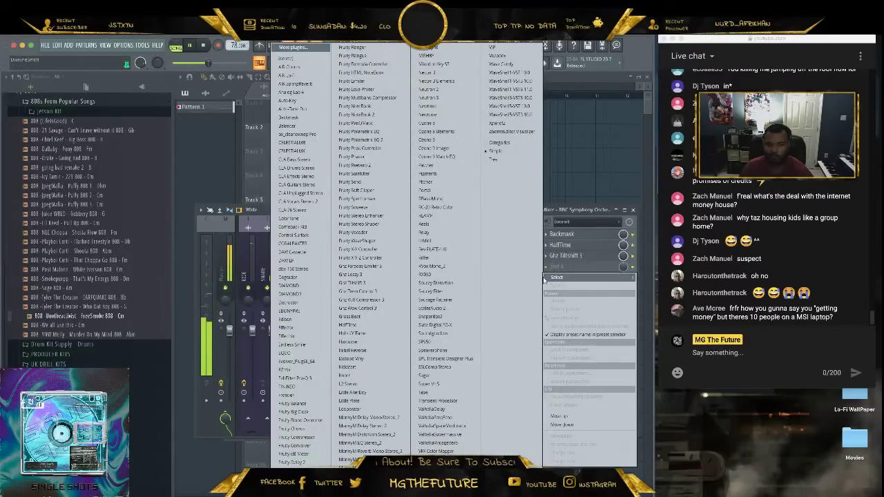
pyautogui.click(387, 215)
pyautogui.rightClick(408, 175)
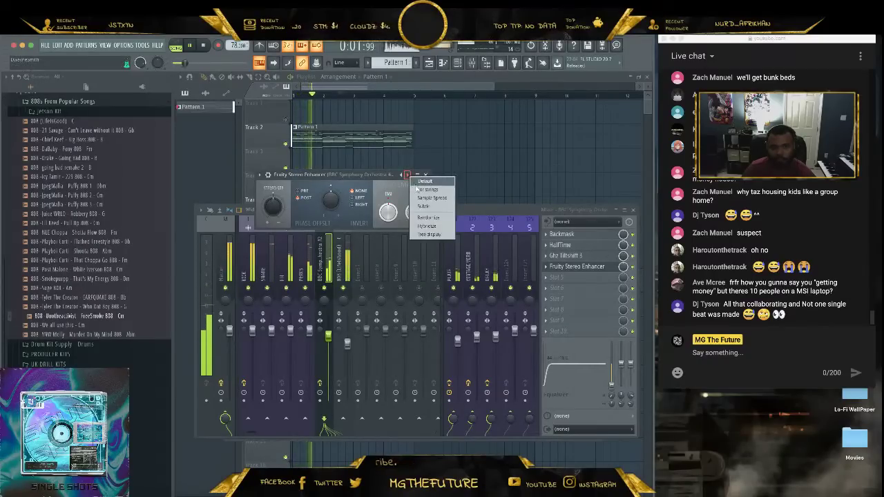
pyautogui.click(422, 198)
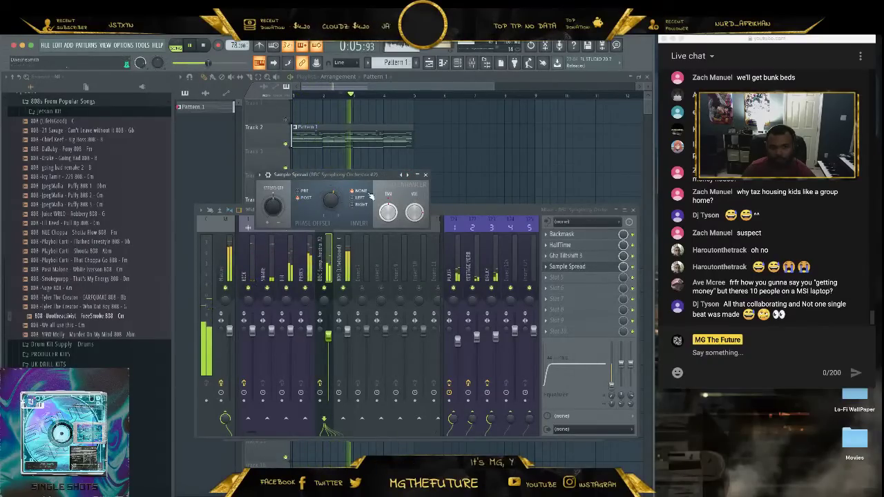
pyautogui.click(610, 212)
pyautogui.click(632, 210)
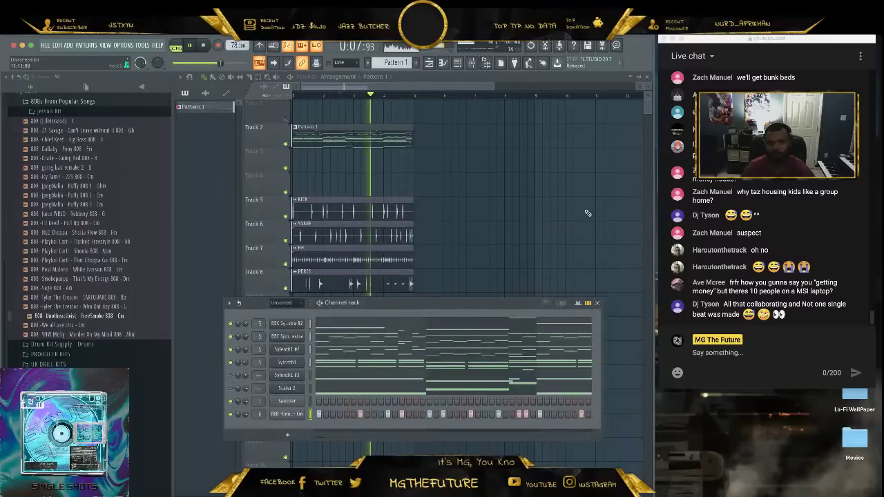
# Stop playback and rename the BBC Symphony Orchestra #2 channel as TUBA in the channel rack.
pyautogui.rightClick(480, 230)
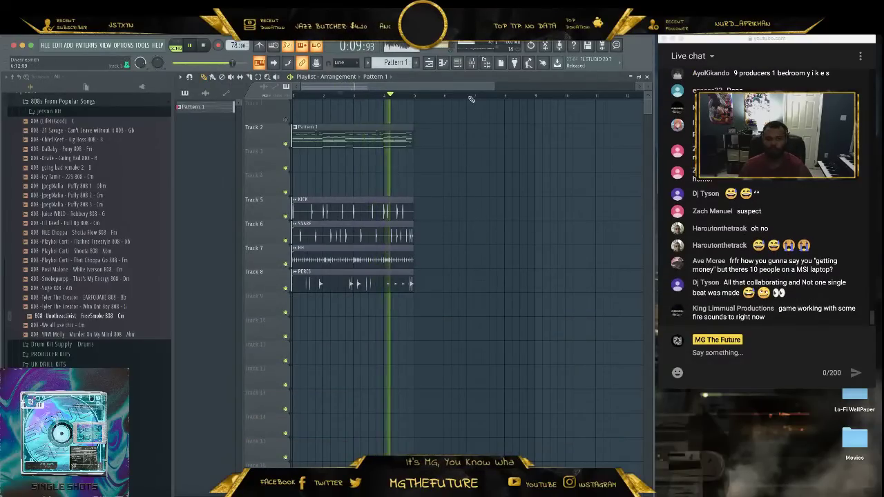
pyautogui.press('space')
pyautogui.click(457, 63)
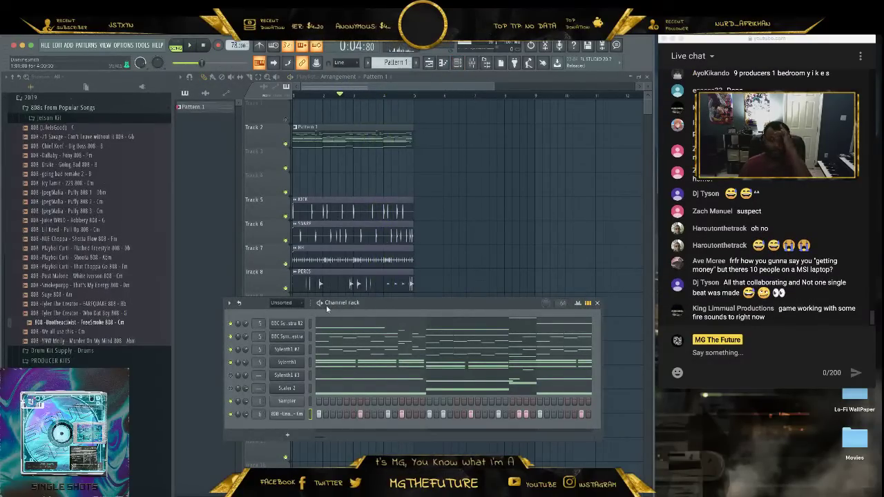
pyautogui.rightClick(291, 324)
pyautogui.click(336, 343)
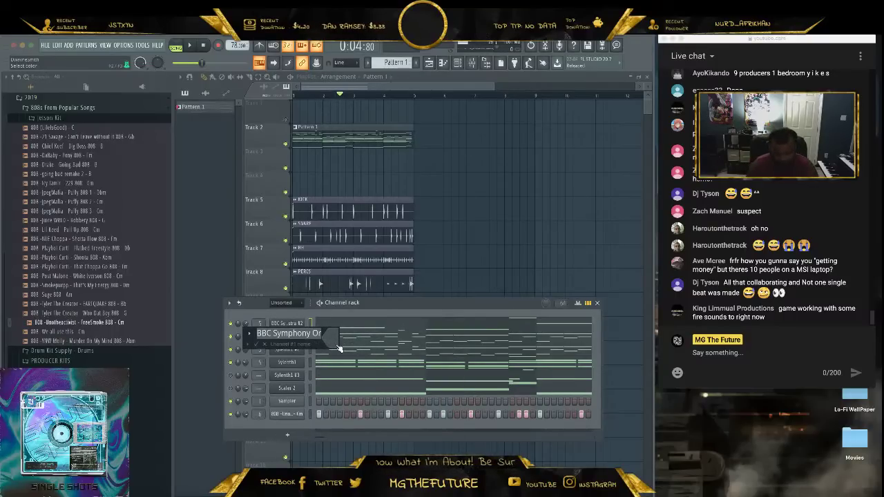
pyautogui.write('TUBA')
pyautogui.press('Return')
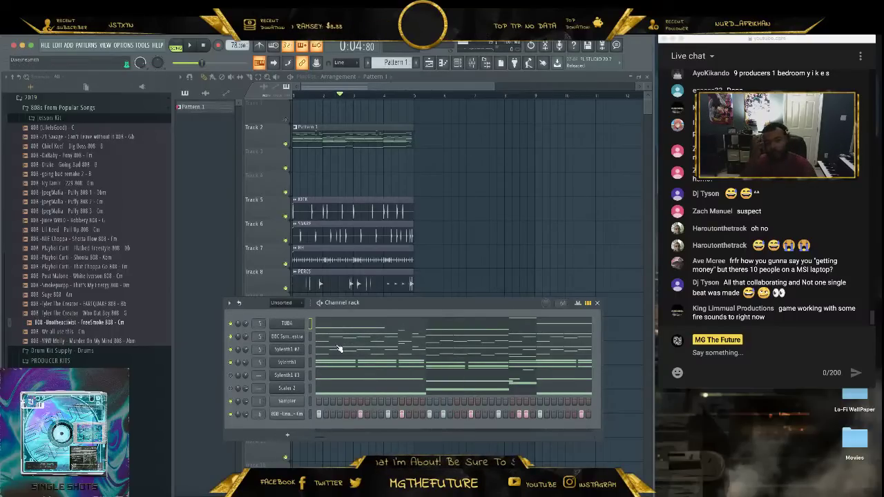
# Rename the remaining BBC Symphony Orchestra channel as CELESTE.
pyautogui.rightClick(294, 344)
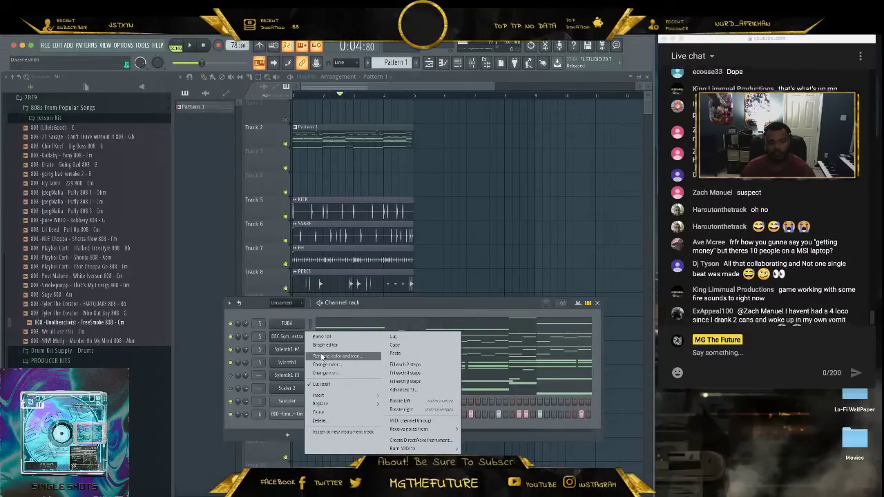
pyautogui.click(324, 357)
pyautogui.write('CELEST')
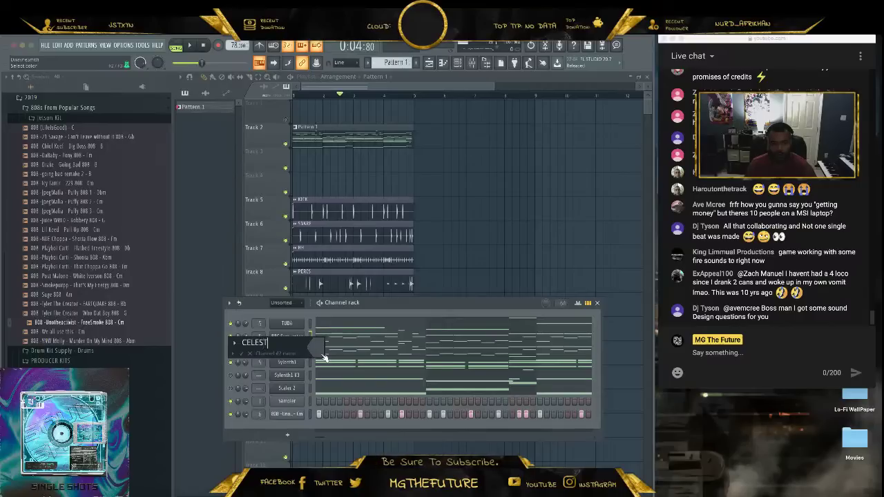
pyautogui.write('E')
pyautogui.press('Return')
# Rename the Sylenth1 #2 channel as KEYS and the Sylenth1 channel as PAD.
pyautogui.rightClick(295, 350)
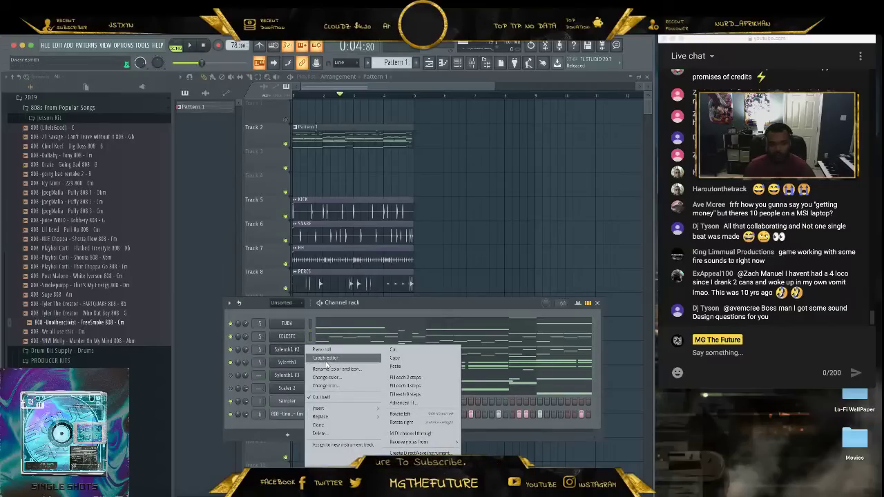
pyautogui.click(335, 368)
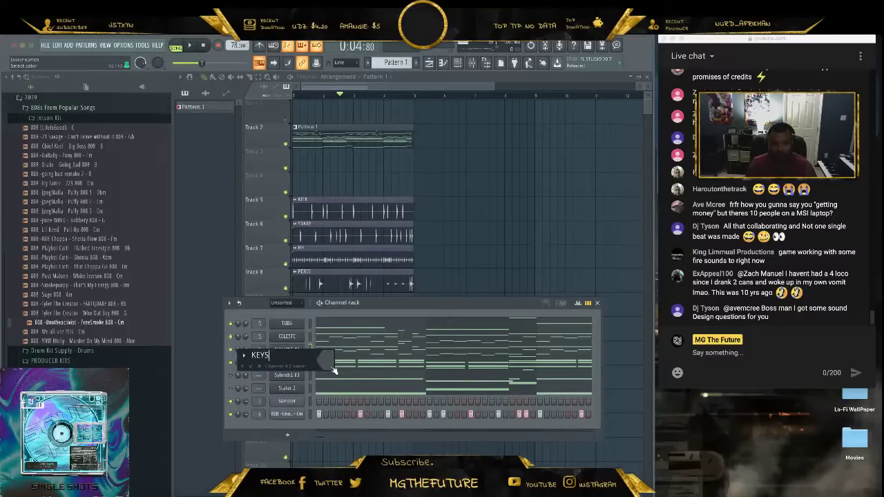
pyautogui.press('Return')
pyautogui.rightClick(301, 364)
pyautogui.click(332, 382)
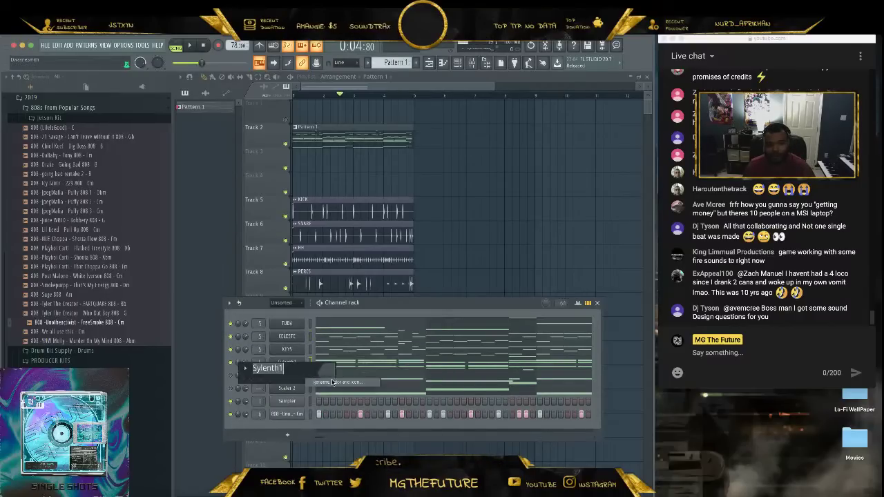
pyautogui.press('Return')
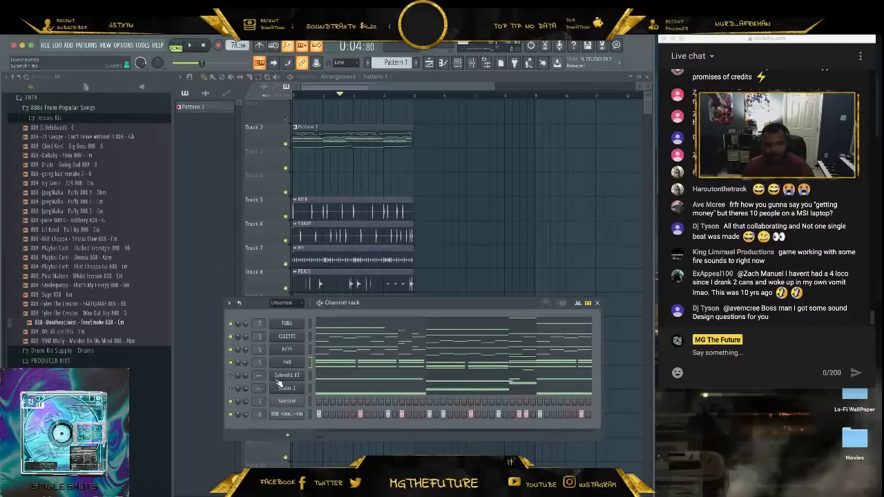
# Rename the Sylenth1 #3 channel as BASS and the 808 sample channel as 808, and close the channel rack.
pyautogui.rightClick(300, 376)
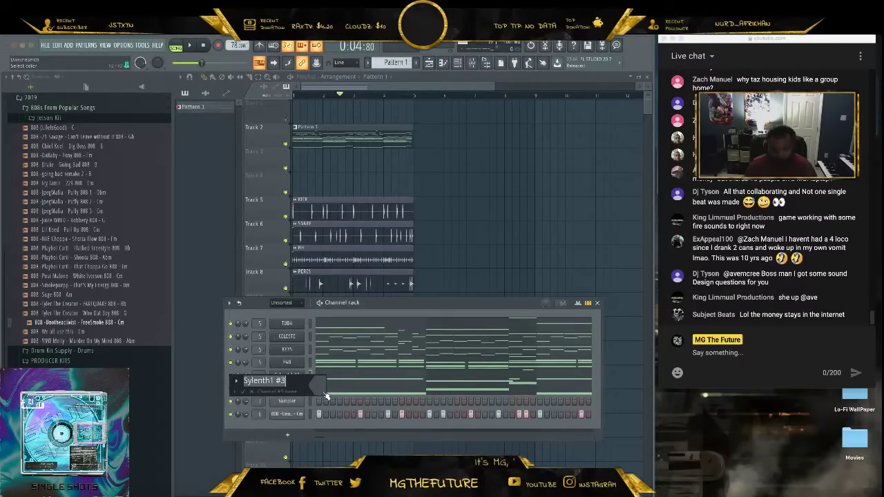
pyautogui.write('BASS')
pyautogui.press('Return')
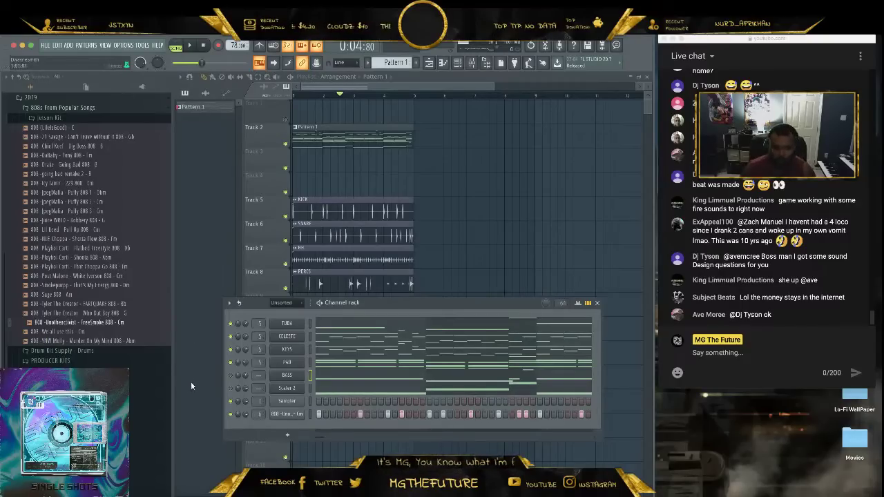
pyautogui.rightClick(285, 415)
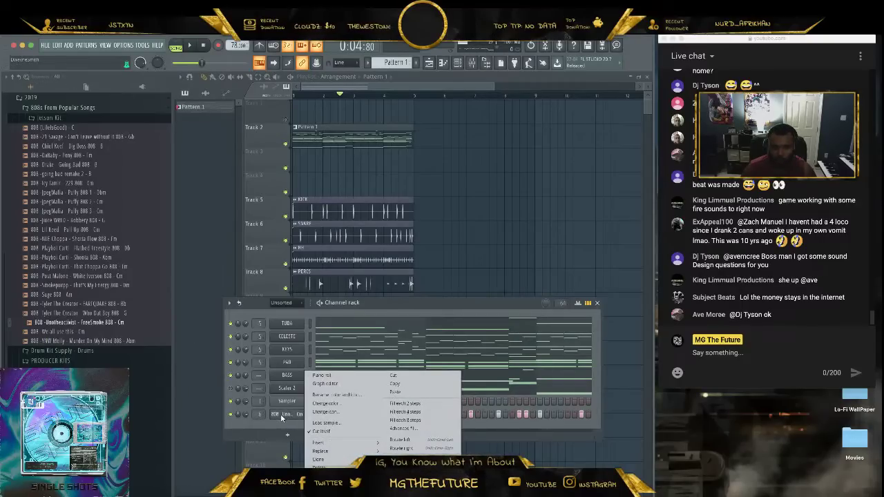
pyautogui.click(345, 397)
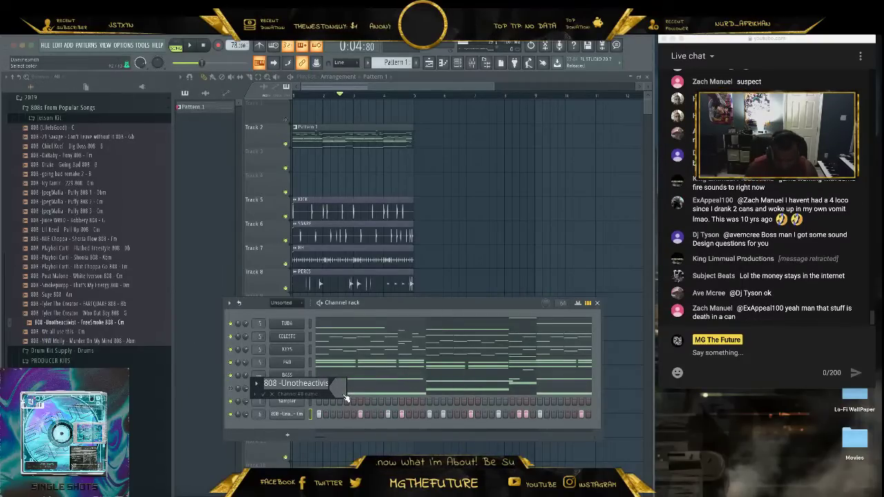
pyautogui.press('Return')
pyautogui.press('F6')
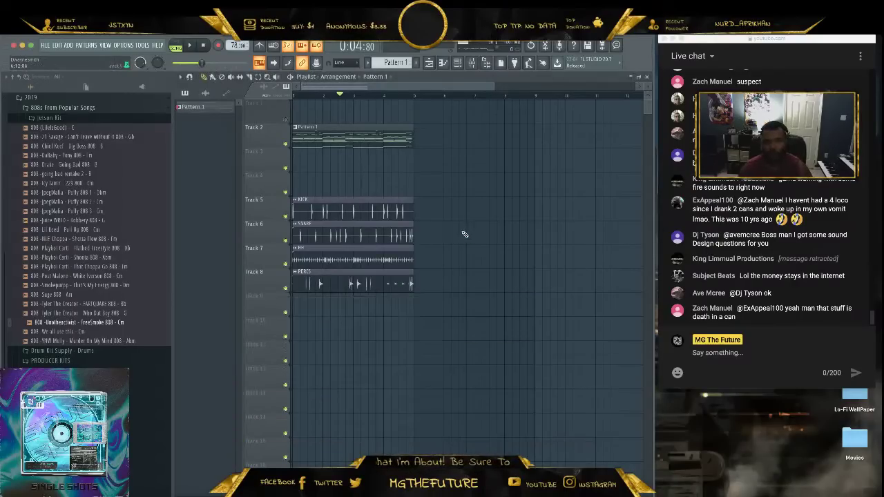
# Move the kick, snare, hi-hat and percs clips together down to playlist tracks 9 to 12.
pyautogui.moveTo(419, 240); pyautogui.dragTo(306, 290)
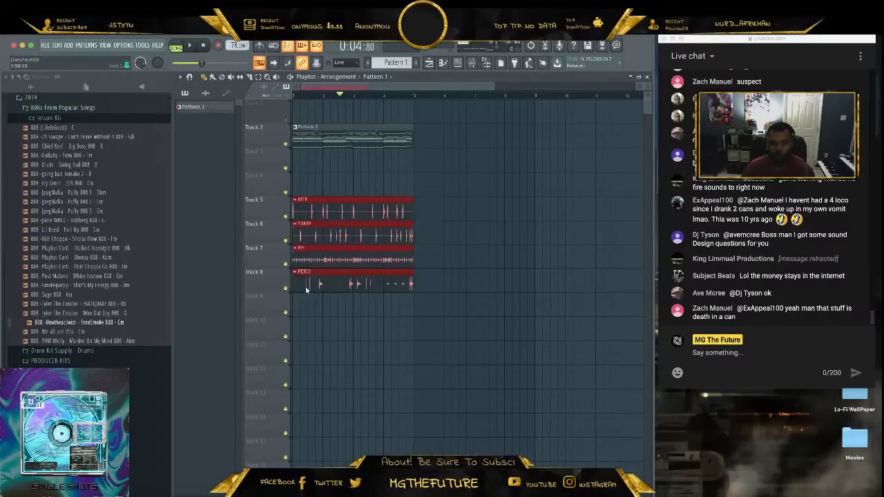
pyautogui.moveTo(320, 225); pyautogui.dragTo(319, 322)
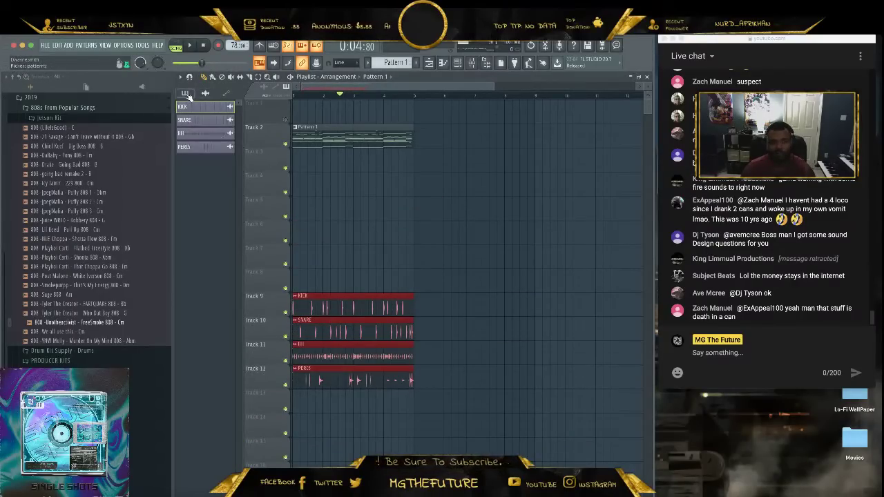
# Rename Pattern 1 as KEYS and split it by channel into separate patterns.
pyautogui.click(187, 95)
pyautogui.rightClick(196, 105)
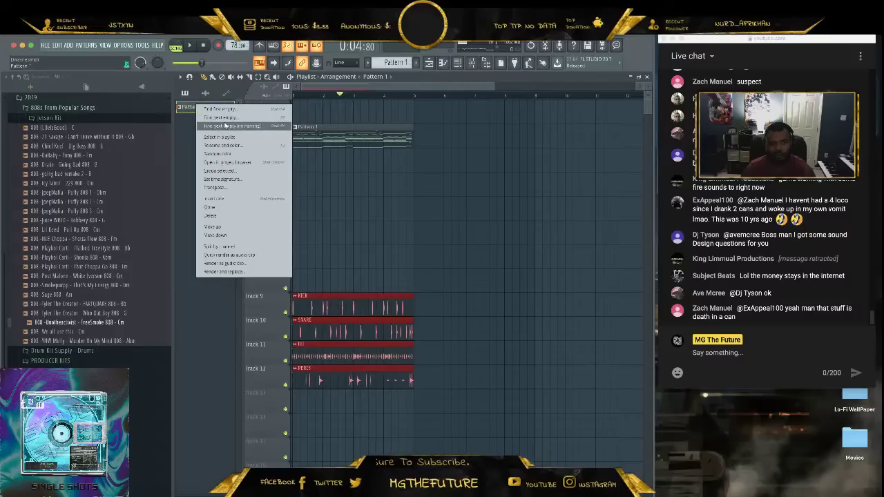
pyautogui.click(230, 145)
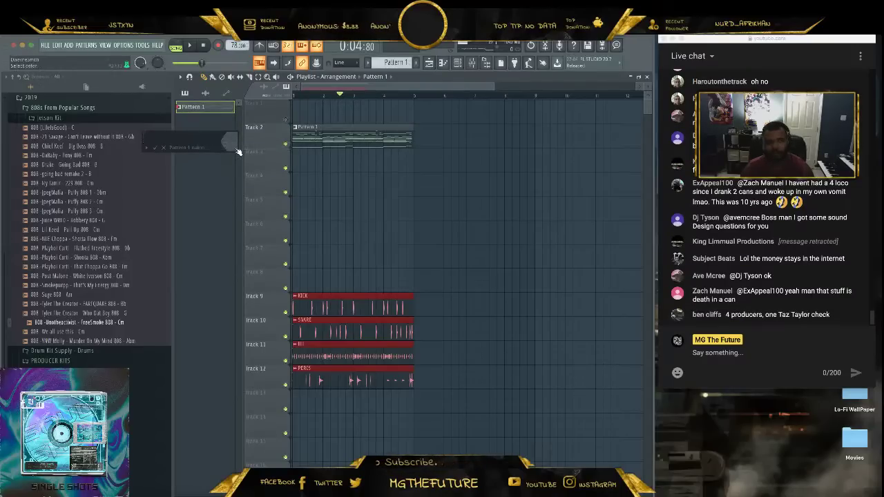
pyautogui.write('KEYS')
pyautogui.press('Return')
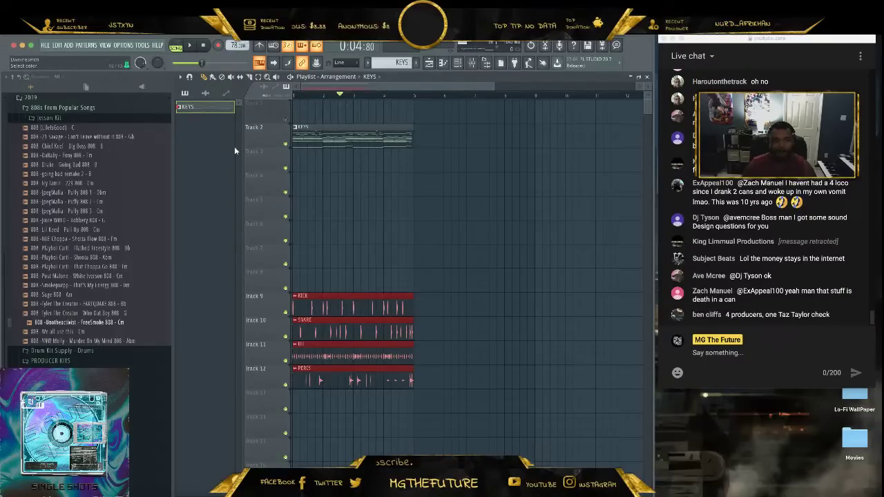
pyautogui.rightClick(209, 106)
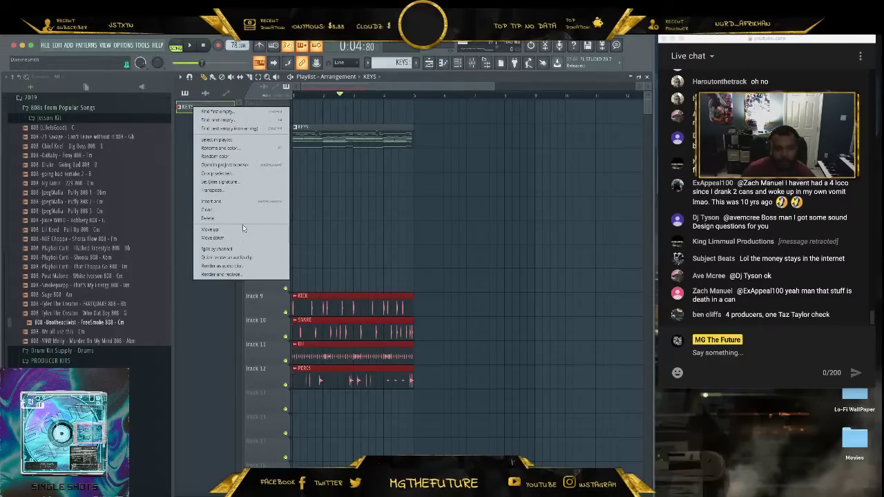
pyautogui.click(241, 249)
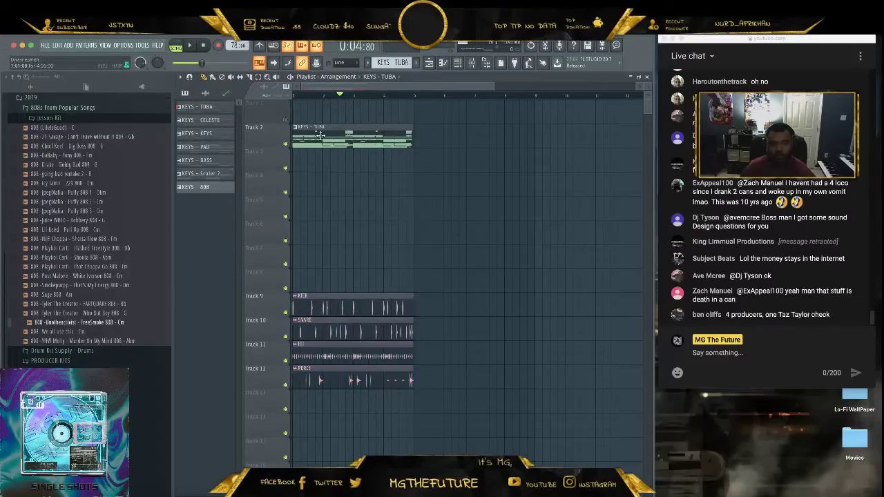
# Spread the stacked KEYS, TUBA, CELESTE, PAD, BASS and 808 clips over tracks 3 to 8 and delete the Scaler 2 clip.
pyautogui.moveTo(327, 131); pyautogui.dragTo(313, 200)
pyautogui.moveTo(324, 129); pyautogui.dragTo(321, 163)
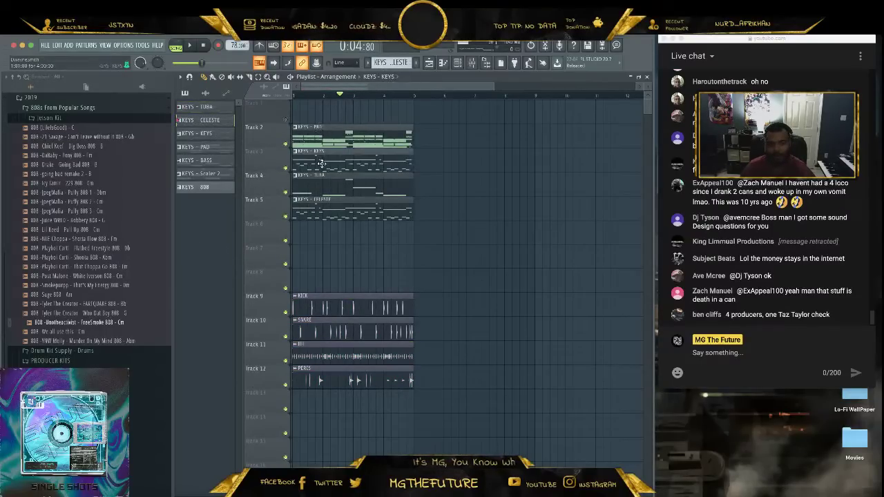
pyautogui.moveTo(332, 128); pyautogui.dragTo(330, 225)
pyautogui.rightClick(358, 106)
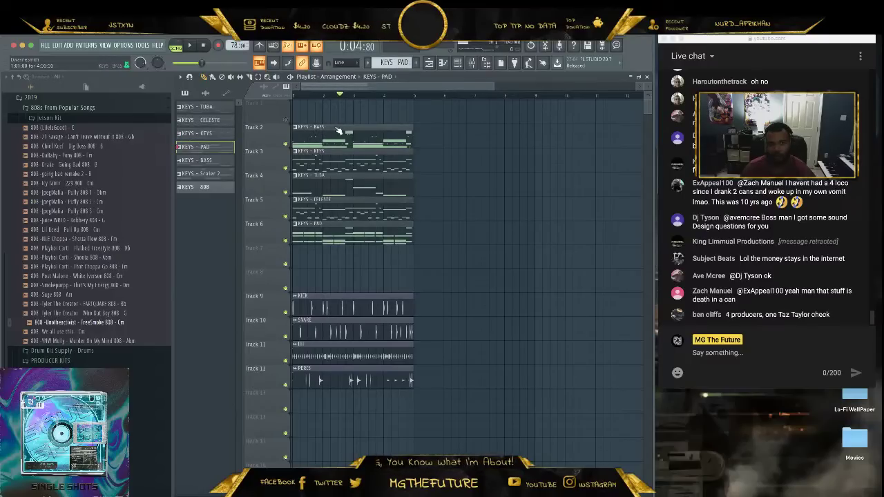
pyautogui.moveTo(338, 132); pyautogui.dragTo(339, 251)
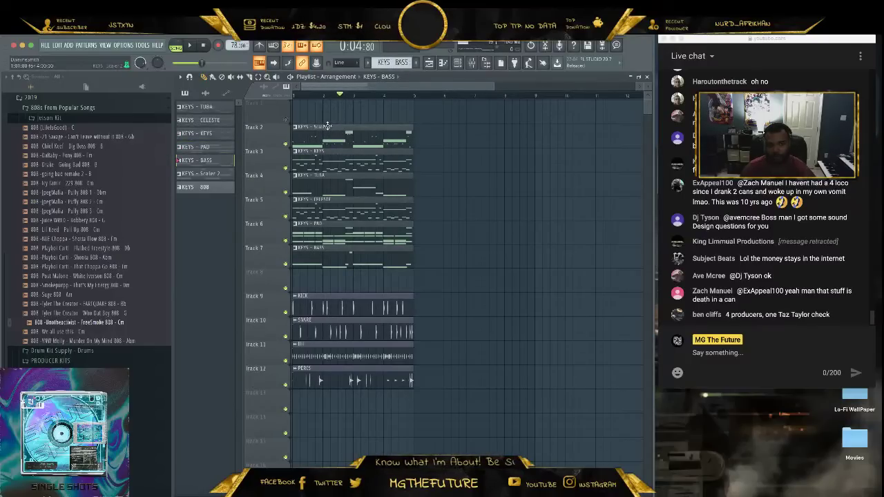
pyautogui.moveTo(327, 127); pyautogui.dragTo(326, 283)
pyautogui.rightClick(326, 283)
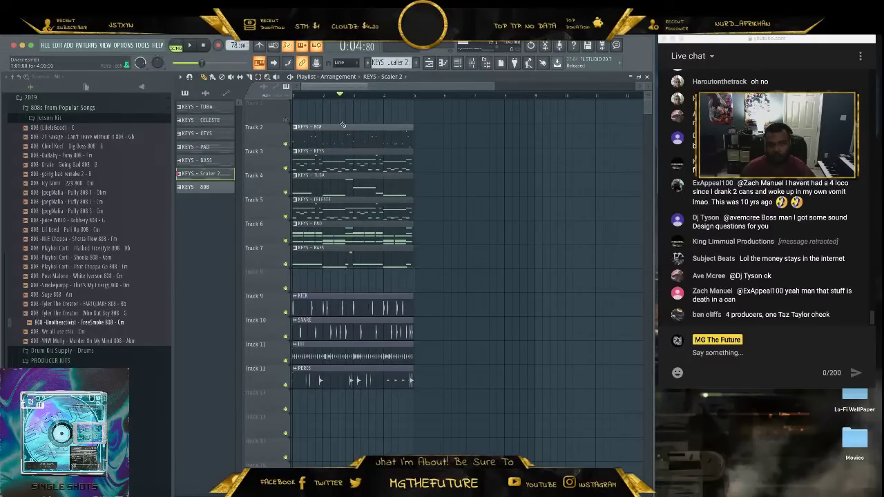
pyautogui.moveTo(343, 125); pyautogui.dragTo(320, 277)
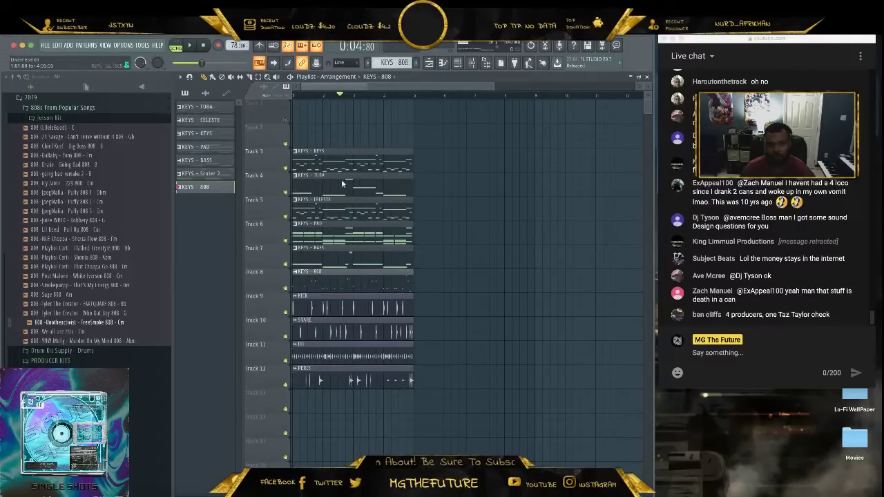
# Move the five melodic clips together up one track to tracks 2 to 6 and deselect them.
pyautogui.moveTo(444, 149); pyautogui.dragTo(326, 261)
pyautogui.moveTo(330, 150); pyautogui.dragTo(322, 126)
pyautogui.keyDown('ctrl'); pyautogui.click(444, 215); pyautogui.keyUp('ctrl')
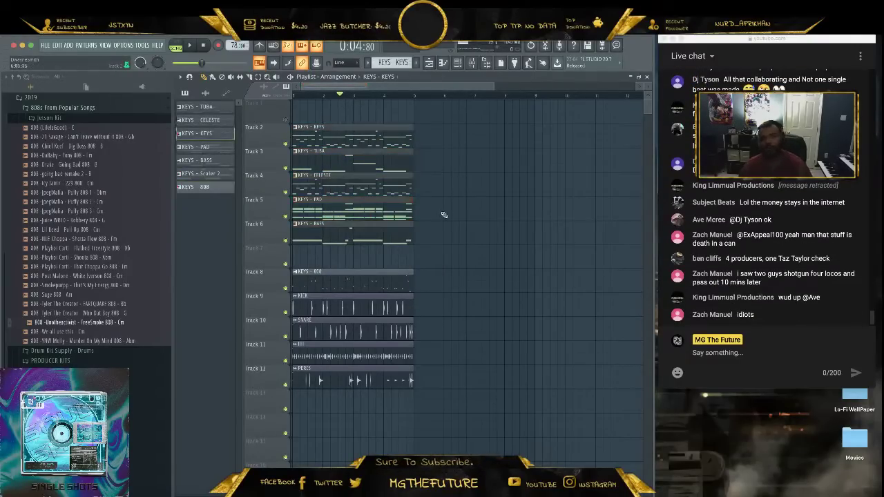
# Move the four drum clips down to tracks 10 to 13 and shift them with the 808 clip to start at bar 5.
pyautogui.moveTo(447, 293); pyautogui.dragTo(292, 371)
pyautogui.moveTo(321, 314)
pyautogui.mouseDown()
pyautogui.moveTo(316, 362)
pyautogui.moveTo(318, 326)
pyautogui.mouseUp()
pyautogui.moveTo(460, 291); pyautogui.dragTo(289, 437)
pyautogui.moveTo(319, 283); pyautogui.dragTo(435, 286)
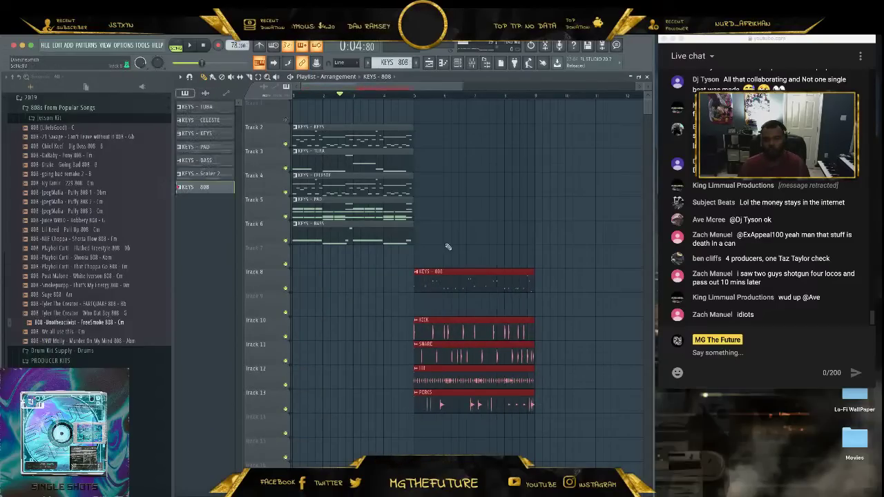
pyautogui.keyDown('ctrl'); pyautogui.click(462, 216); pyautogui.keyUp('ctrl')
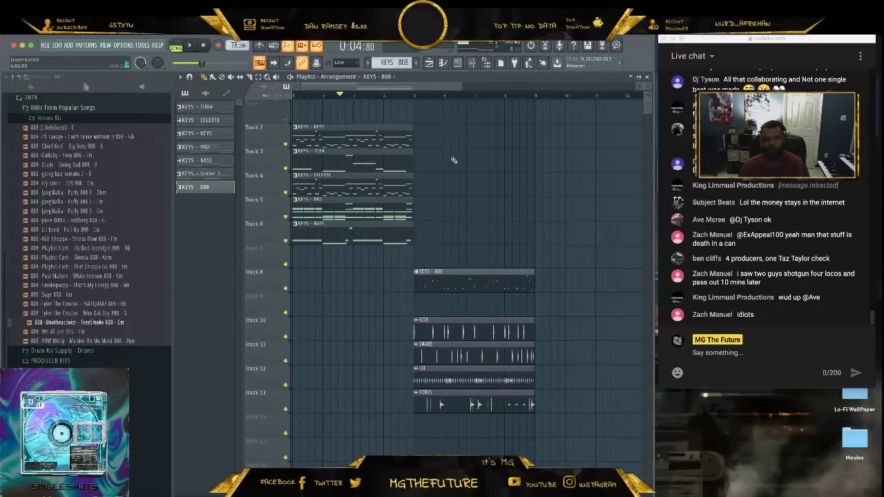
# Duplicate the five melodic clips at bar 5 and delete the KEYS, TUBA and CELESTE clips from the first four bars.
pyautogui.moveTo(450, 125); pyautogui.dragTo(438, 227)
pyautogui.click(355, 270)
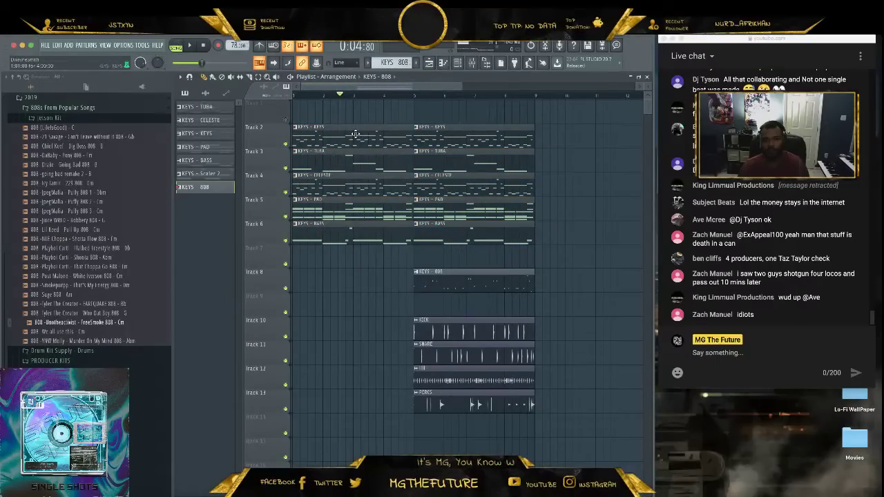
pyautogui.rightClick(355, 136)
pyautogui.rightClick(351, 160)
pyautogui.rightClick(349, 185)
# Play the arrangement from the start and delete the BASS clip that begins at bar 5.
pyautogui.press('space')
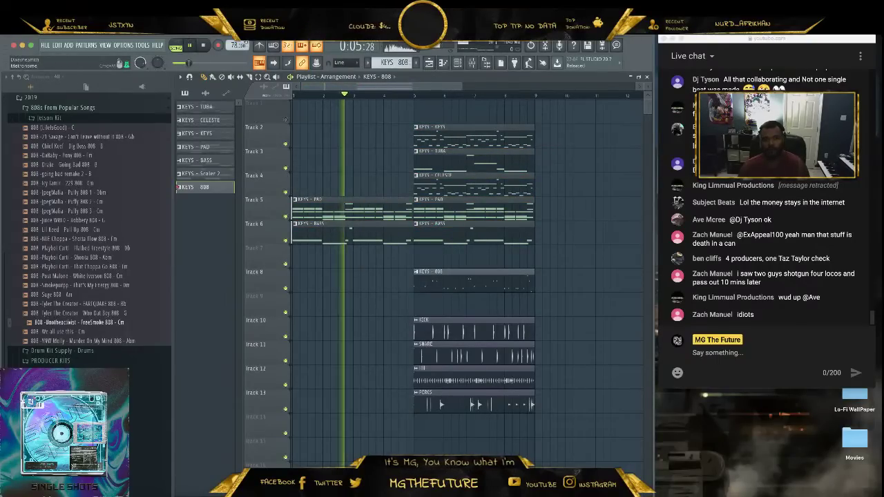
pyautogui.press('space')
pyautogui.press('space')
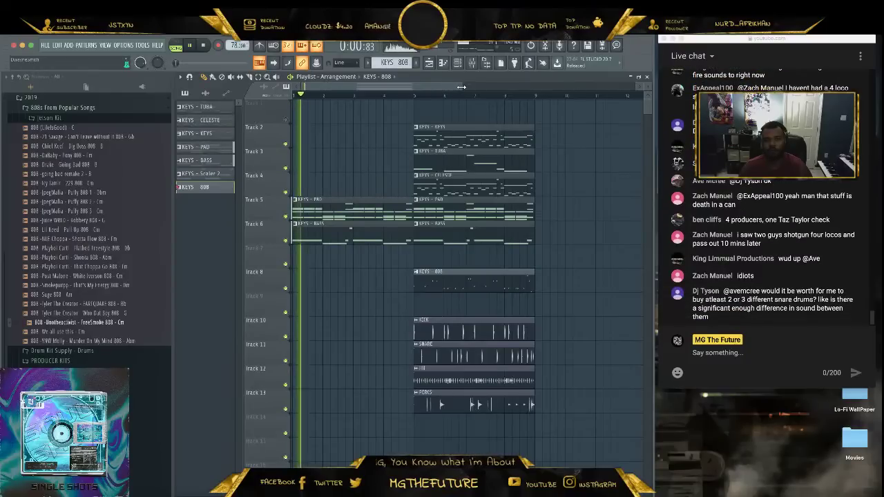
pyautogui.moveTo(462, 87); pyautogui.dragTo(571, 95)
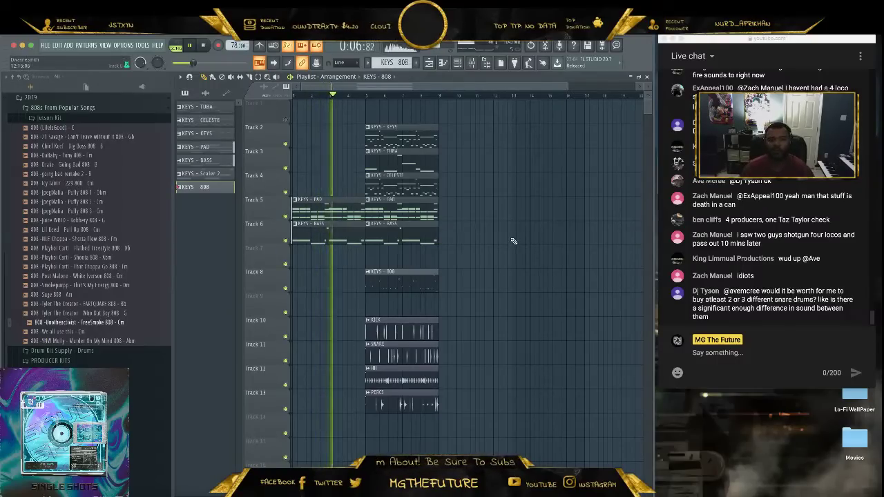
pyautogui.rightClick(417, 232)
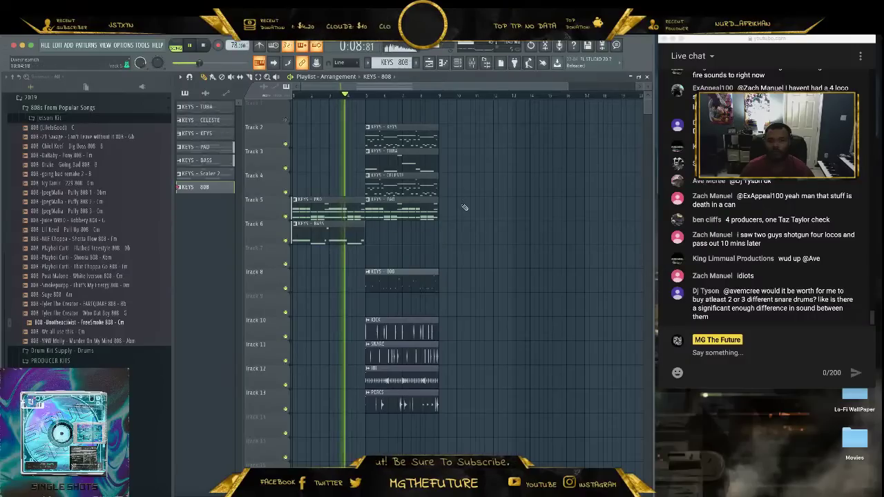
# Duplicate all clips of the bar 5 section at bar 9 and delete the new TUBA and CELESTE clips.
pyautogui.moveTo(471, 124); pyautogui.dragTo(377, 413)
pyautogui.hotkey('ctrl', 'b')
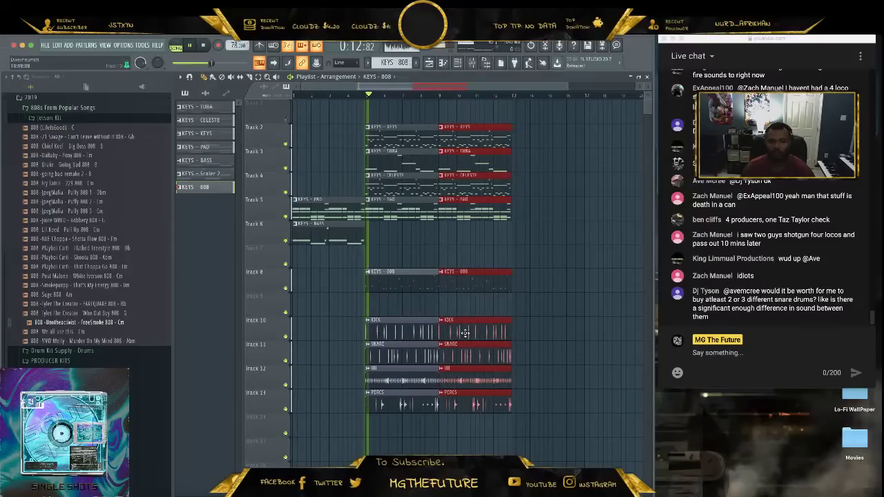
pyautogui.keyDown('ctrl'); pyautogui.click(592, 253); pyautogui.keyUp('ctrl')
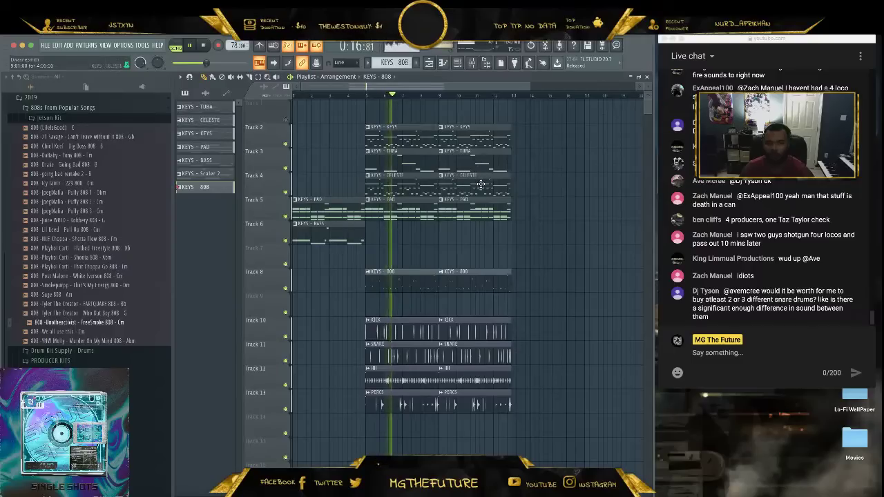
pyautogui.rightClick(476, 163)
pyautogui.rightClick(479, 185)
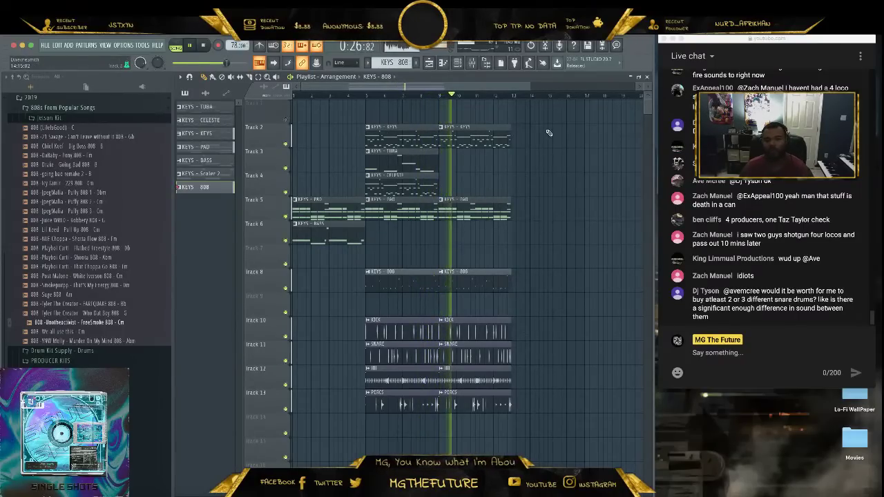
# Copy the bar 9 clips to bar 13 and delete the KICK clip at bar 9 and the HH and 808 clips at bar 13.
pyautogui.moveTo(548, 132); pyautogui.dragTo(452, 403)
pyautogui.moveTo(459, 326); pyautogui.dragTo(530, 325)
pyautogui.click(597, 325)
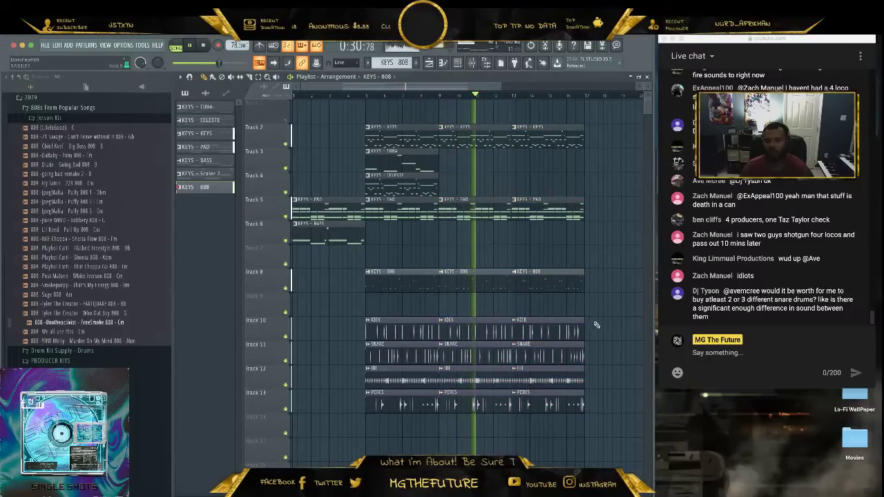
pyautogui.rightClick(540, 380)
pyautogui.rightClick(492, 331)
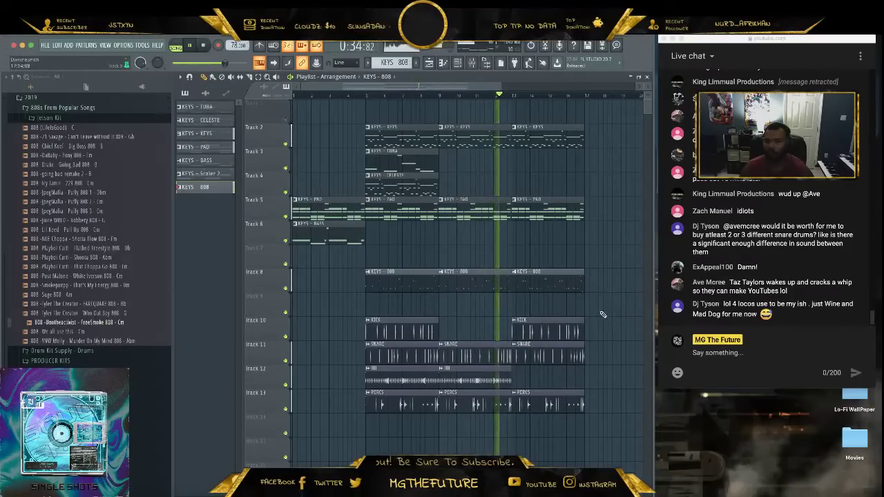
pyautogui.rightClick(570, 285)
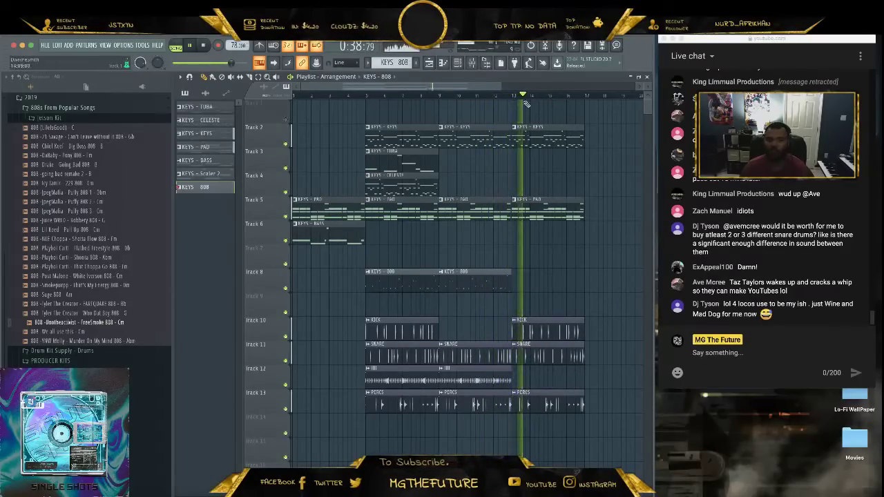
# Copy the clips of the bar 9 section to bar 17 and deselect them.
pyautogui.scroll(-3, 525, 97)
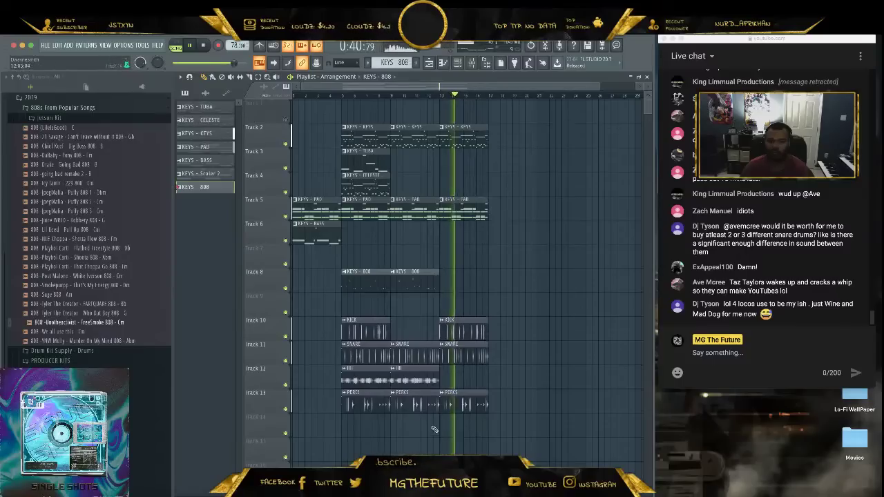
pyautogui.moveTo(426, 436)
pyautogui.mouseDown()
pyautogui.moveTo(413, 390)
pyautogui.moveTo(393, 123)
pyautogui.moveTo(518, 141)
pyautogui.moveTo(501, 143)
pyautogui.mouseUp()
pyautogui.keyDown('super'); pyautogui.click(551, 173); pyautogui.keyUp('super')
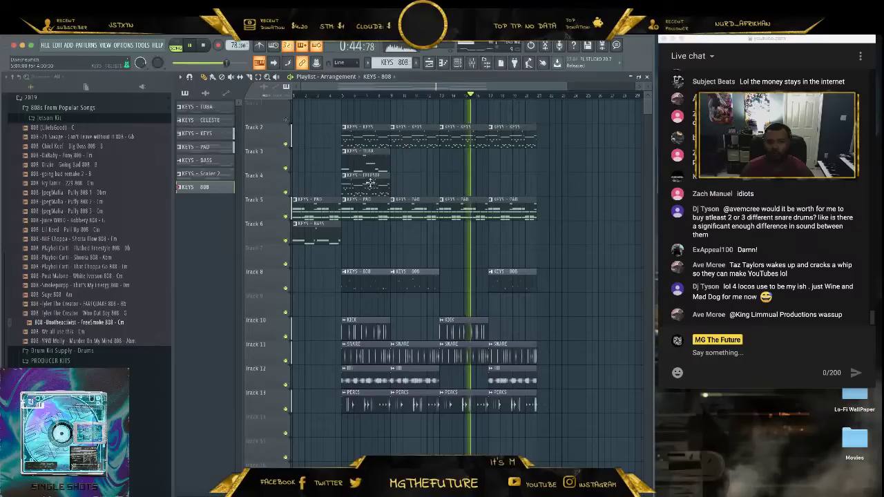
# Add CELESTE and BASS clips at bar 17 and delete the 808 and SNARE clips there.
pyautogui.click(370, 183)
pyautogui.click(512, 184)
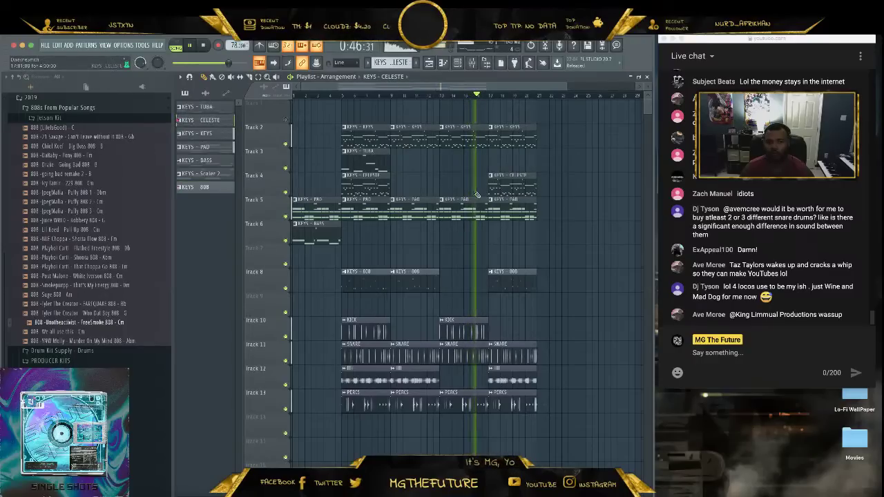
pyautogui.click(311, 240)
pyautogui.click(497, 234)
pyautogui.rightClick(501, 278)
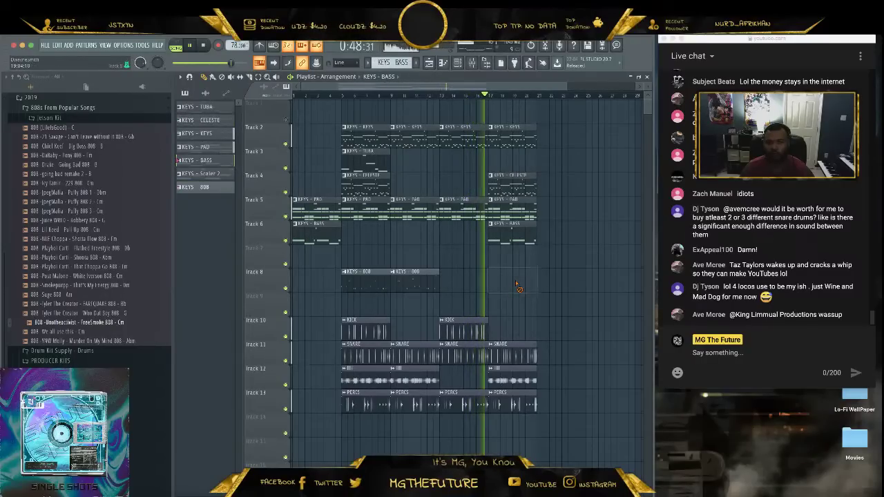
pyautogui.rightClick(508, 346)
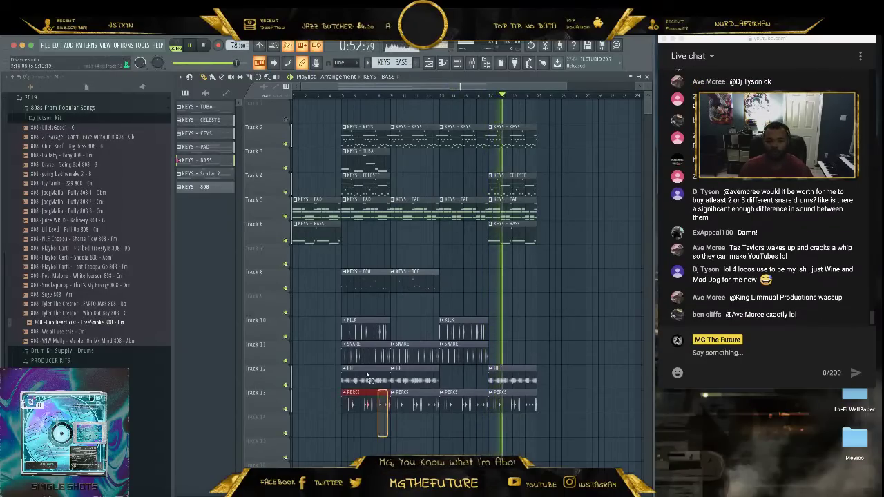
# Copy the full bar 5 section to bar 21 and again to bar 25, restarting playback from the beginning.
pyautogui.moveTo(368, 376); pyautogui.dragTo(551, 153)
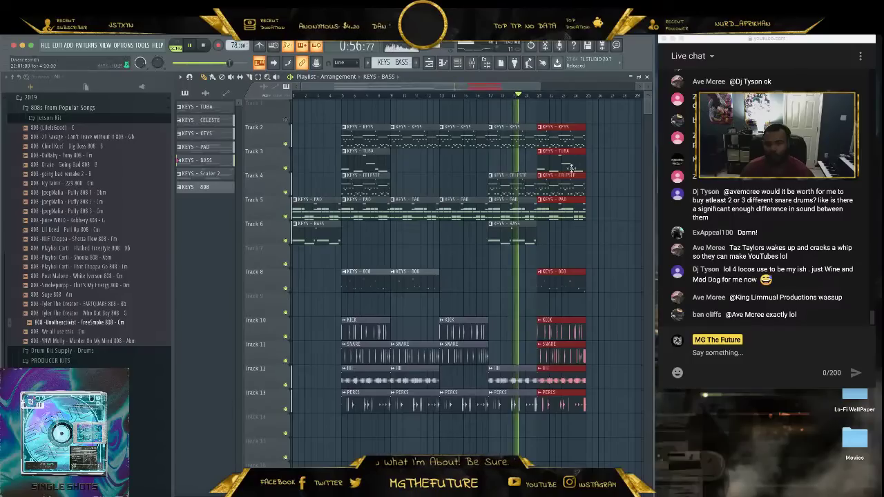
pyautogui.keyDown('ctrl'); pyautogui.click(619, 203); pyautogui.keyUp('ctrl')
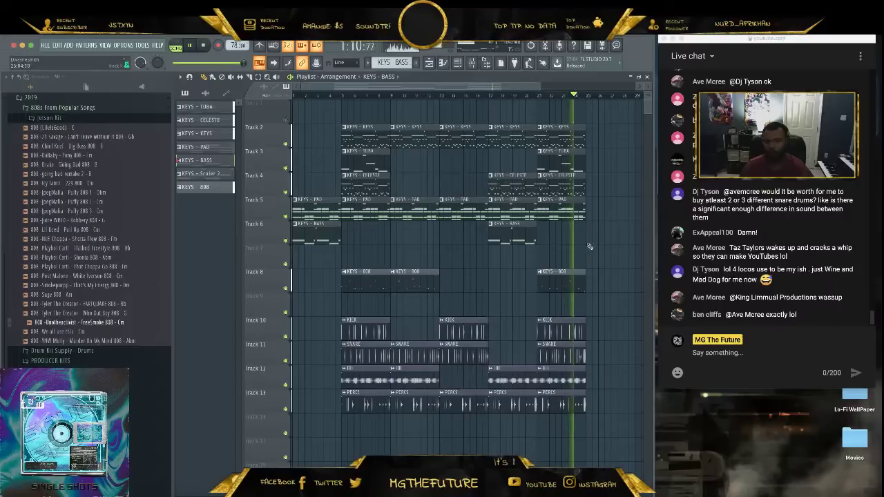
pyautogui.moveTo(611, 125); pyautogui.dragTo(545, 420)
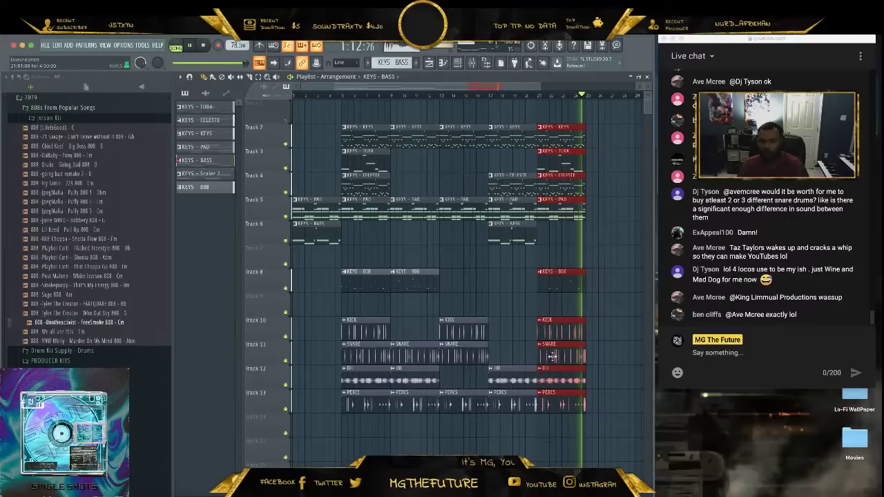
pyautogui.moveTo(559, 332); pyautogui.dragTo(605, 331)
pyautogui.press('space')
pyautogui.press('space')
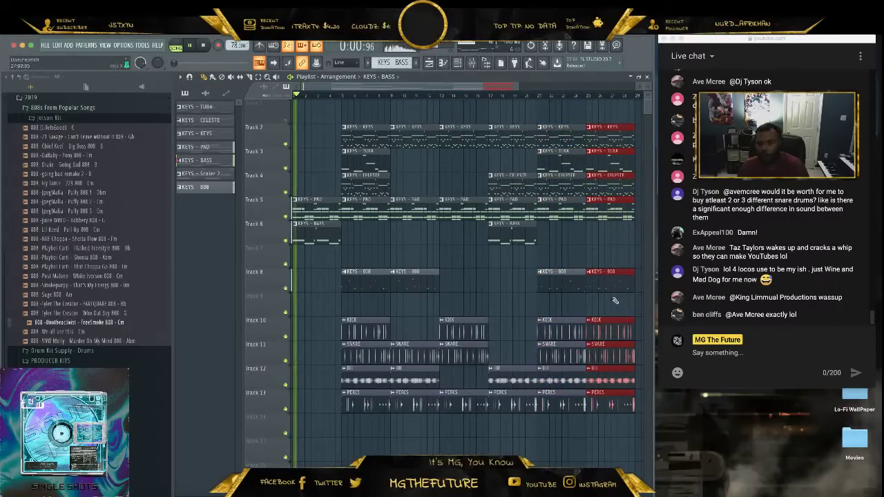
pyautogui.keyDown('super'); pyautogui.click(615, 301); pyautogui.keyUp('super')
# Delete the KICK, SNARE, 808 and KEYS clips at bar 25 and add a BASS clip there.
pyautogui.rightClick(621, 326)
pyautogui.rightClick(621, 353)
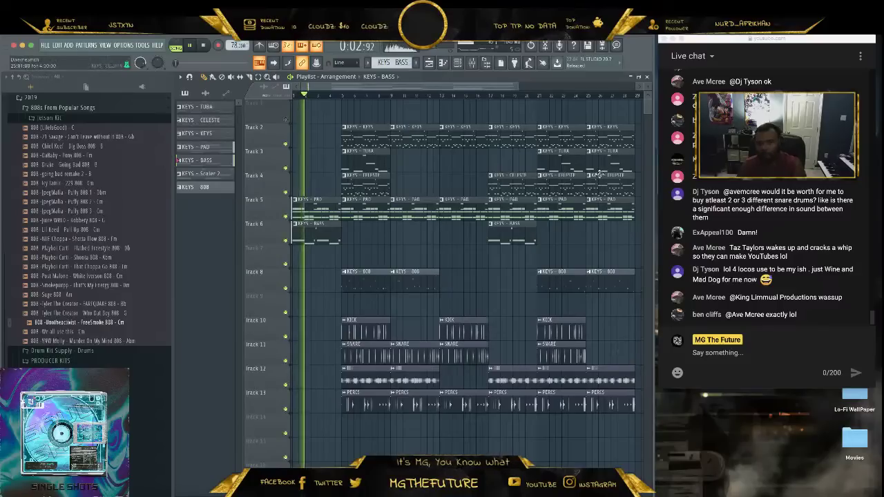
pyautogui.rightClick(611, 277)
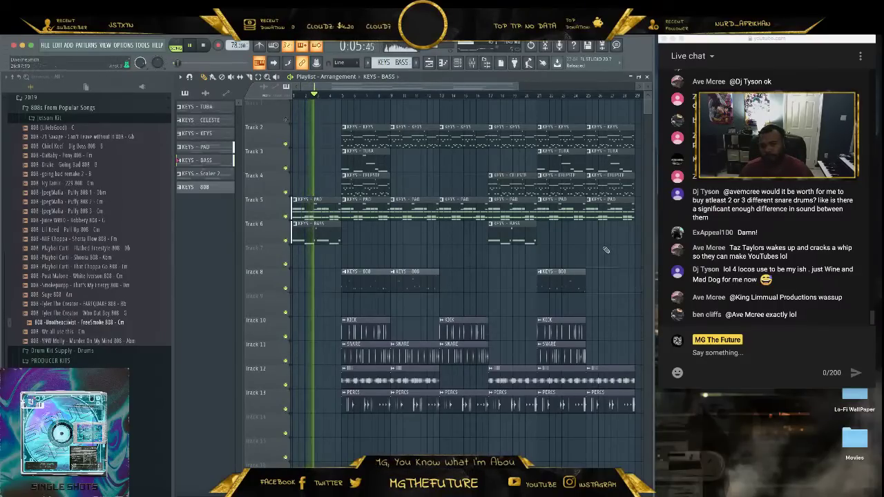
pyautogui.rightClick(613, 130)
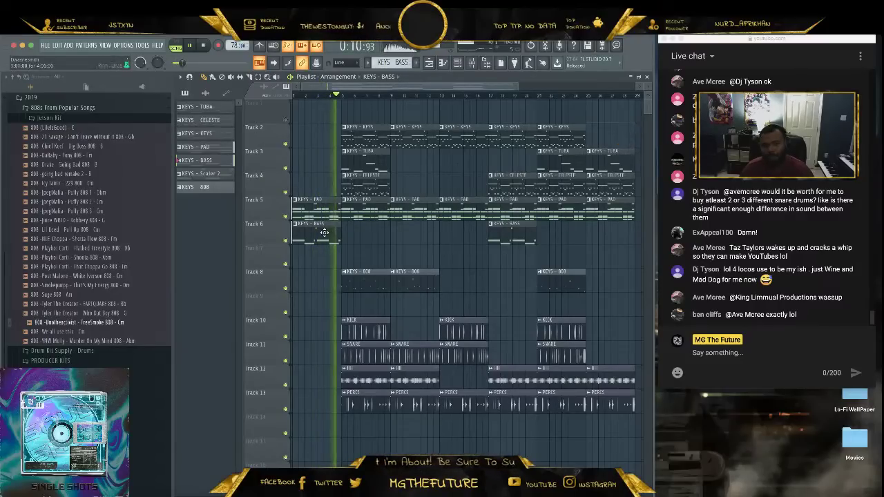
pyautogui.click(600, 239)
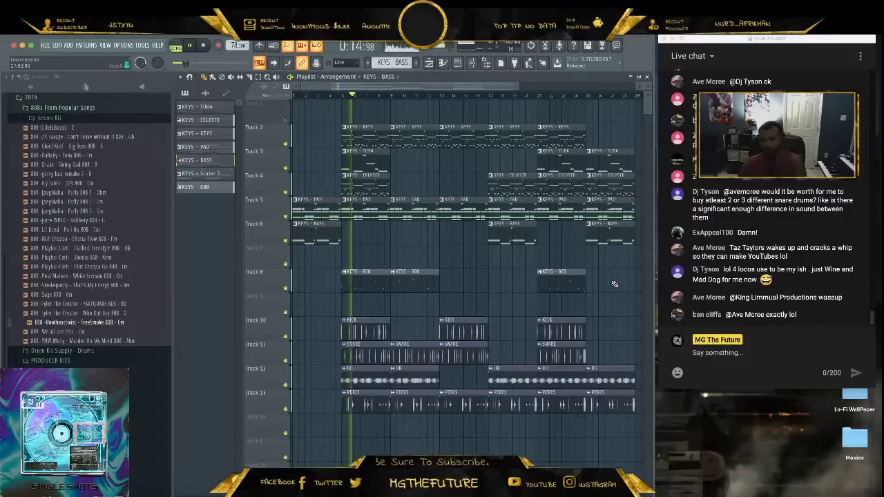
# Check the Audio and Unsorted channel groups in the channel rack and return to the playlist.
pyautogui.press('F6')
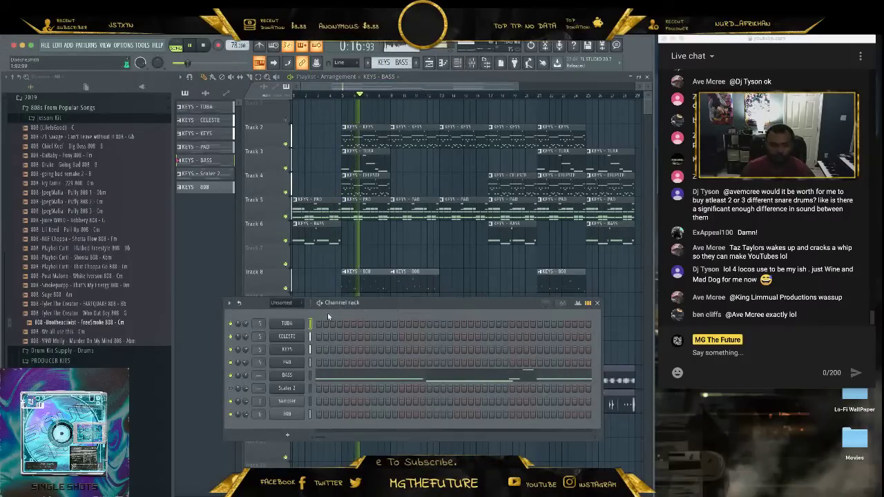
pyautogui.click(281, 302)
pyautogui.click(277, 323)
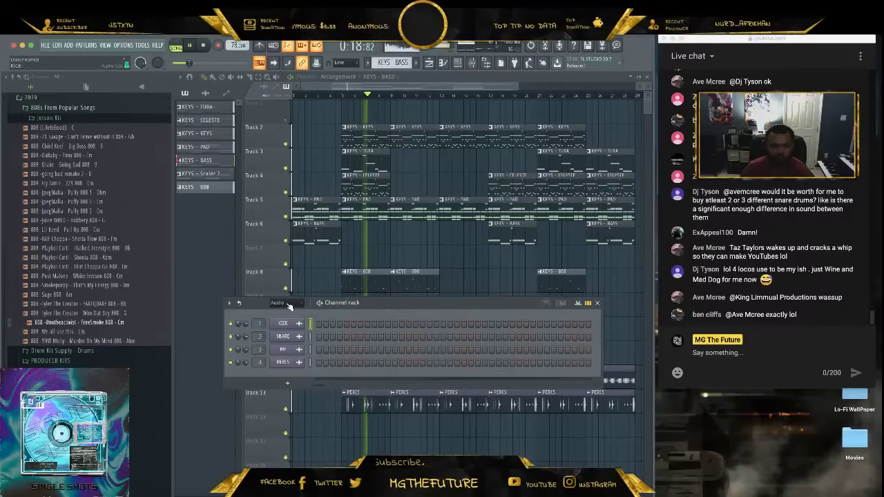
pyautogui.click(280, 303)
pyautogui.click(281, 332)
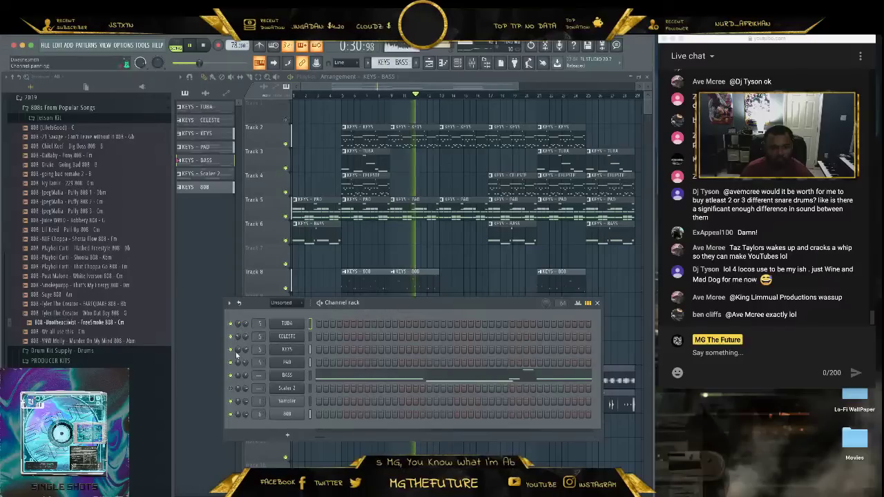
pyautogui.click(478, 283)
# Delete the HH clip at bar 17 and add a KICK clip at bar 25.
pyautogui.moveTo(518, 86); pyautogui.dragTo(598, 100)
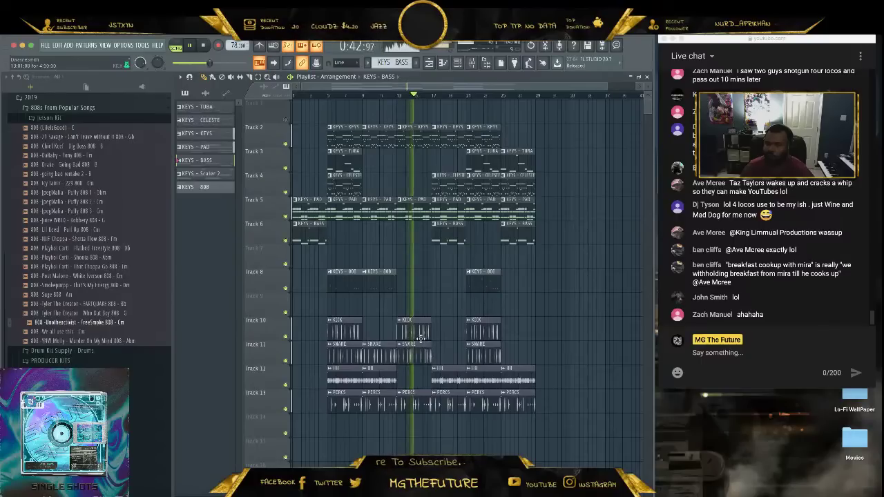
pyautogui.rightClick(448, 366)
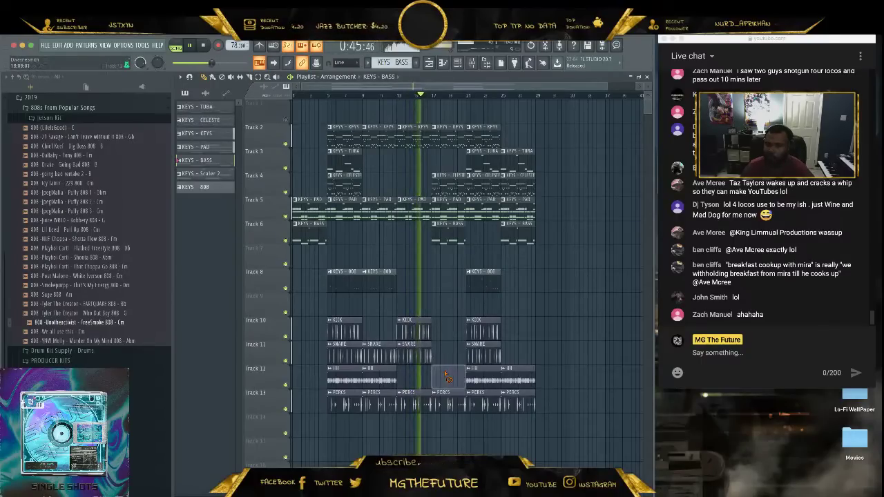
pyautogui.click(412, 330)
pyautogui.click(507, 330)
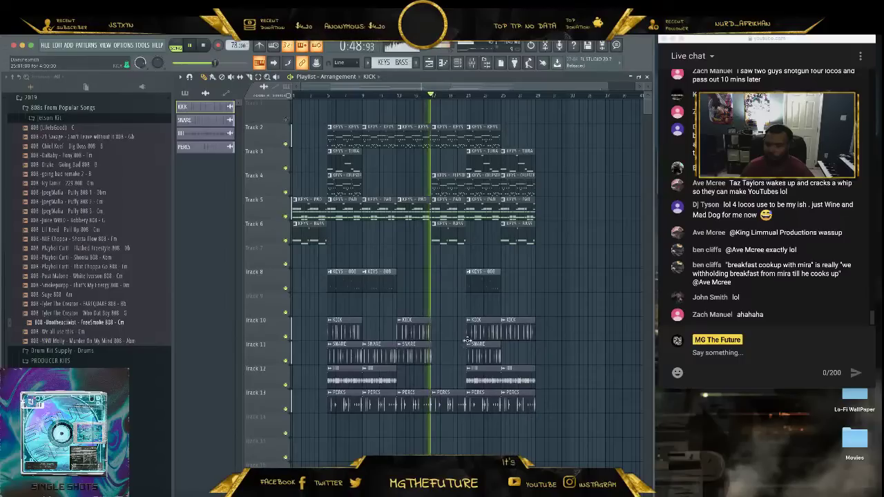
# Add a SNARE clip at bar 25 and delete the HH clip there.
pyautogui.click(486, 355)
pyautogui.click(516, 354)
pyautogui.moveTo(518, 353); pyautogui.dragTo(516, 352)
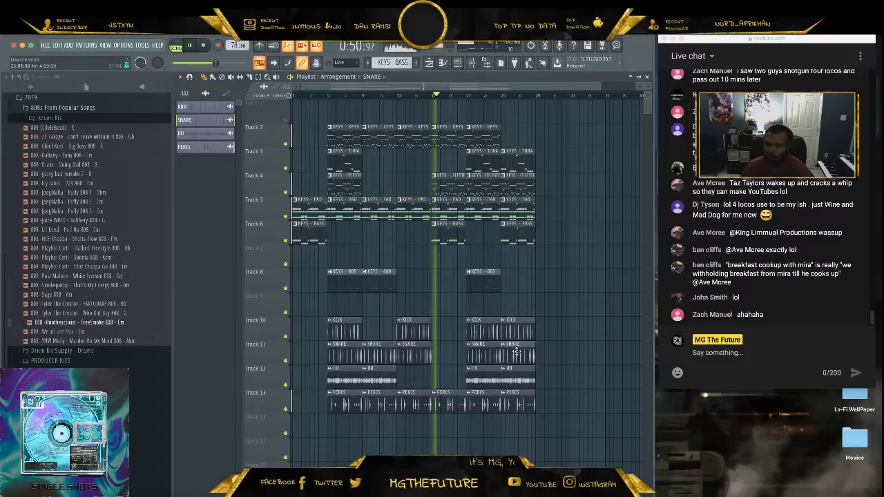
pyautogui.rightClick(526, 378)
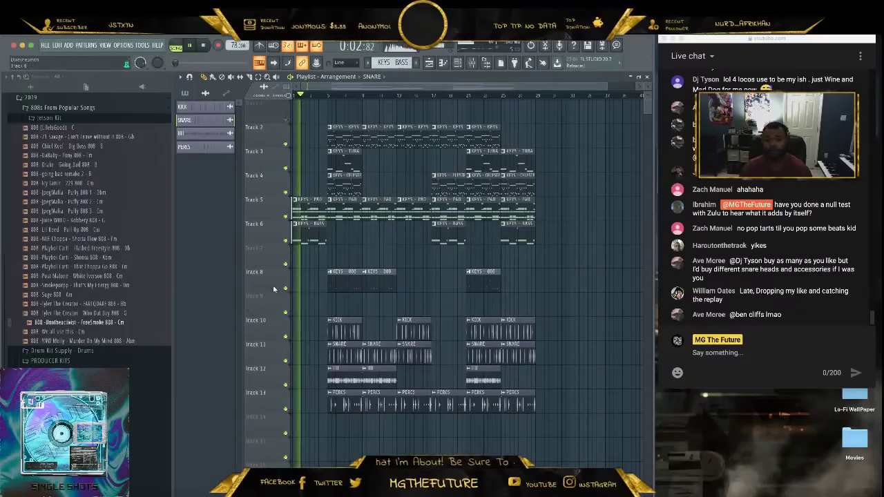
# Stop playback and copy the PAD and BASS clips from bar 1 to bar 29 as an outro.
pyautogui.press('space')
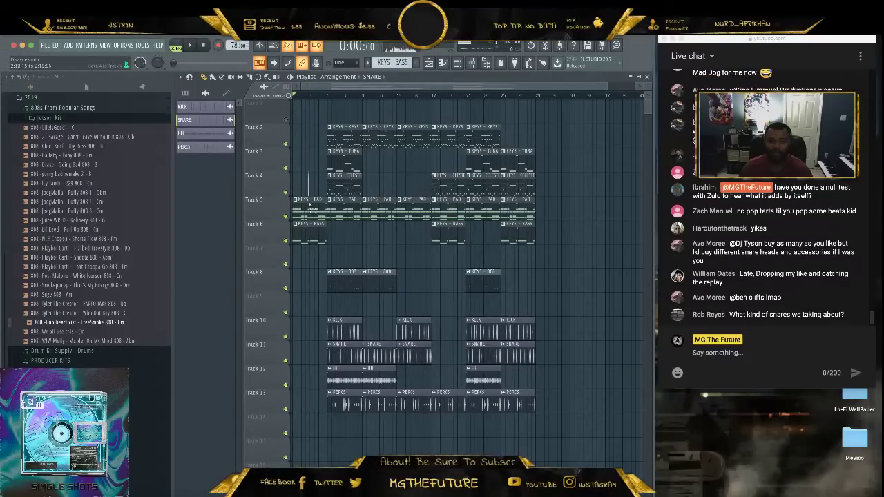
pyautogui.moveTo(309, 204); pyautogui.dragTo(302, 253)
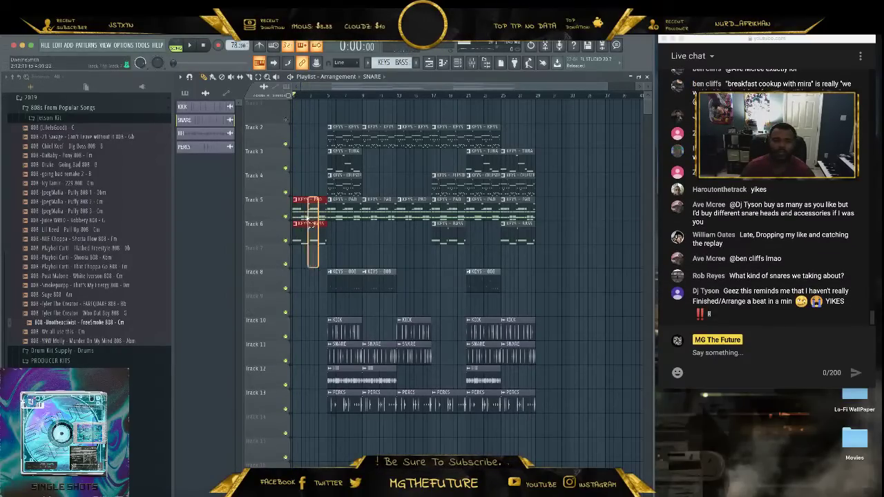
pyautogui.moveTo(297, 212); pyautogui.dragTo(539, 214)
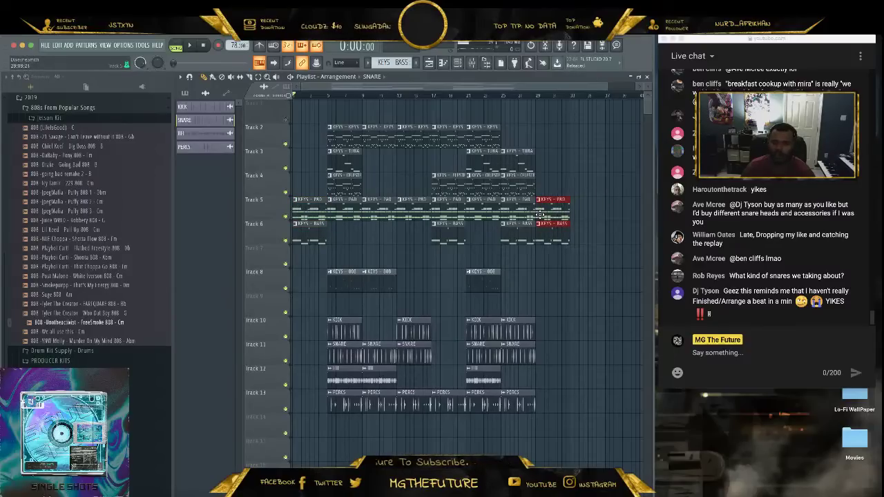
pyautogui.click(587, 275)
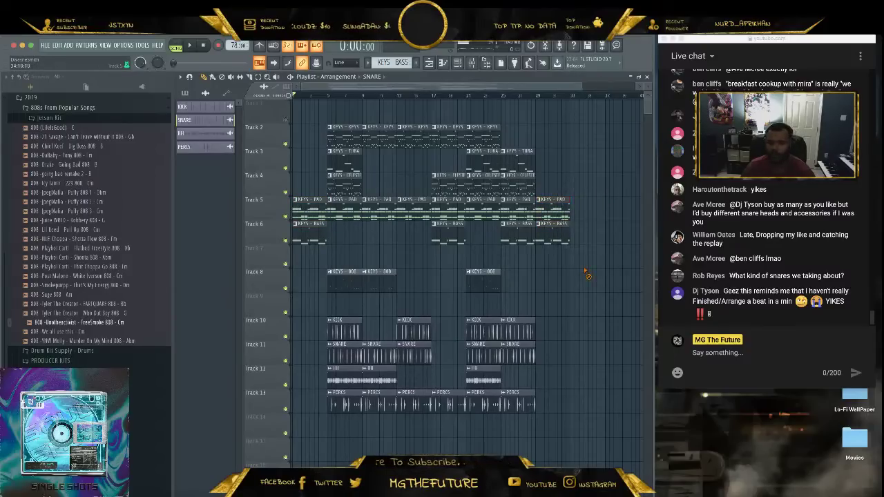
# Export the project as a zipped loop package named "MGTF - MPC - SYLENTH OVO" in the 07 July 2020 folder.
pyautogui.click(46, 46)
pyautogui.moveTo(136, 124)
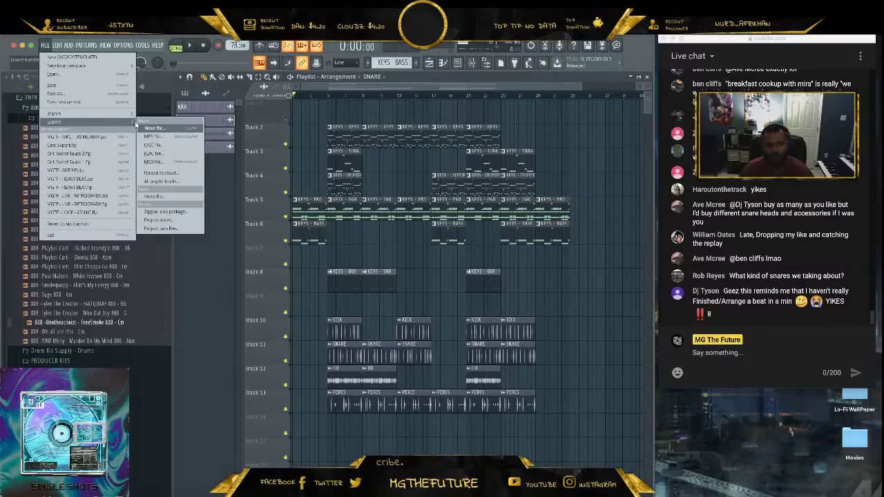
pyautogui.click(177, 212)
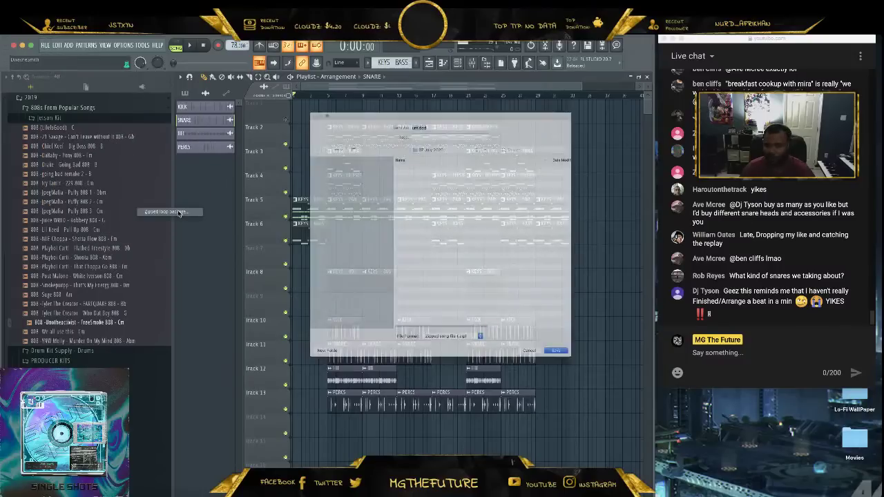
pyautogui.write('MGTF - MPC - SYLENTH OVO')
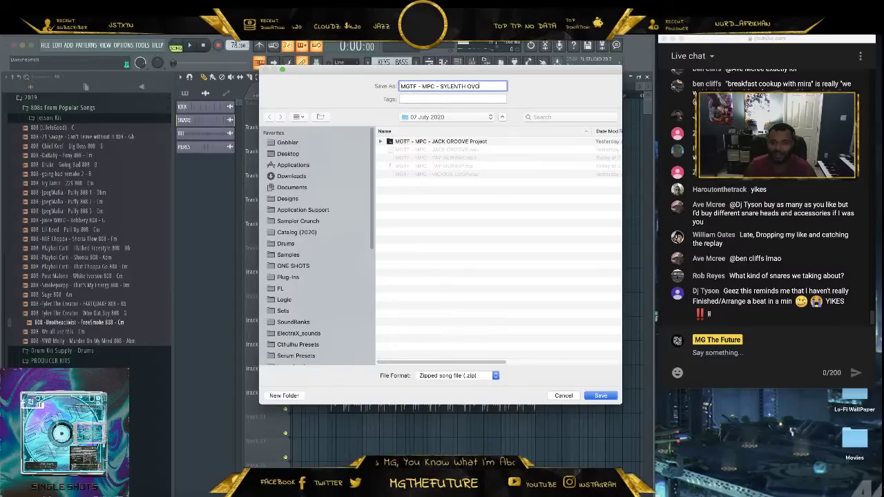
pyautogui.press('Return')
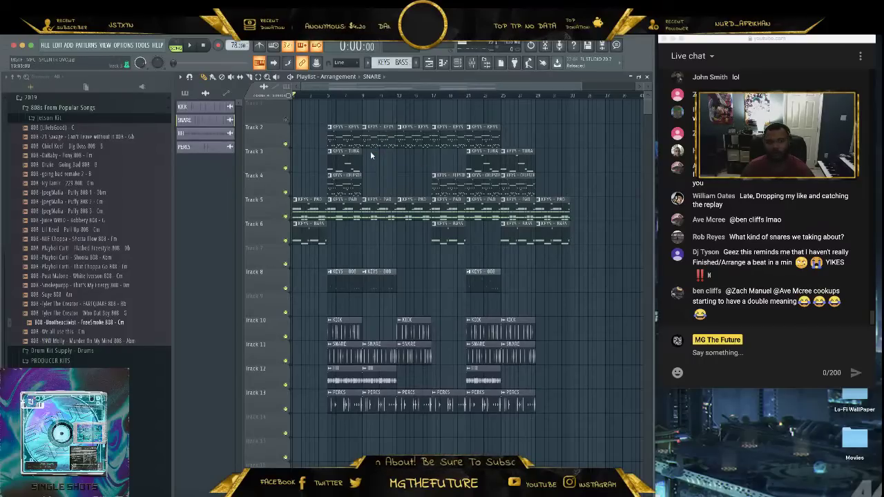
# During playback, move Fruity soft clipper up to slot 7 on the Master mixer track and switch off Mixed In Key SE.
pyautogui.press('space')
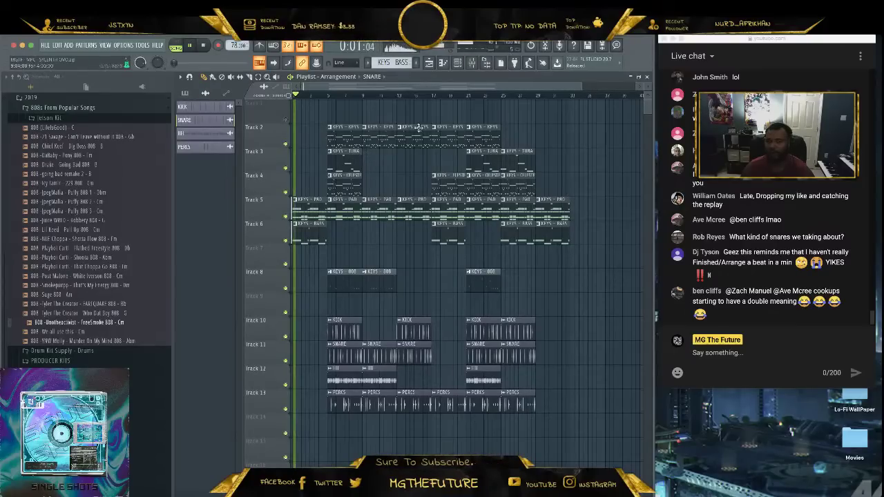
pyautogui.press('F9')
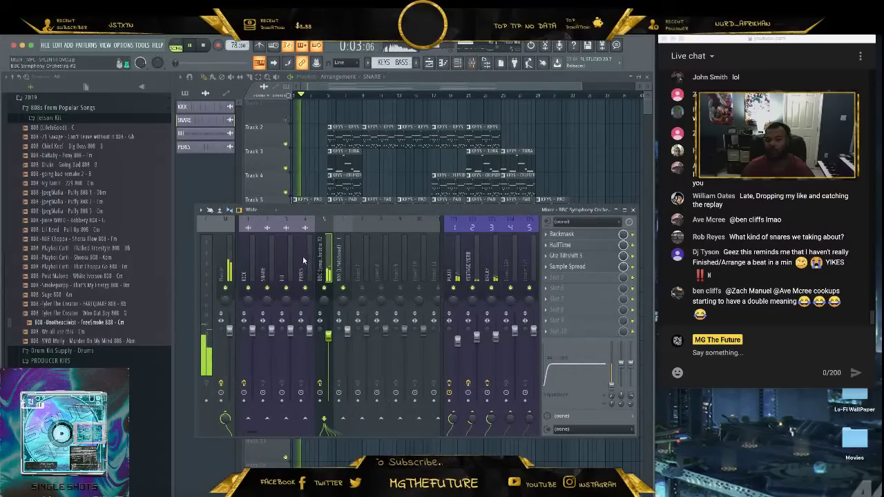
pyautogui.click(220, 269)
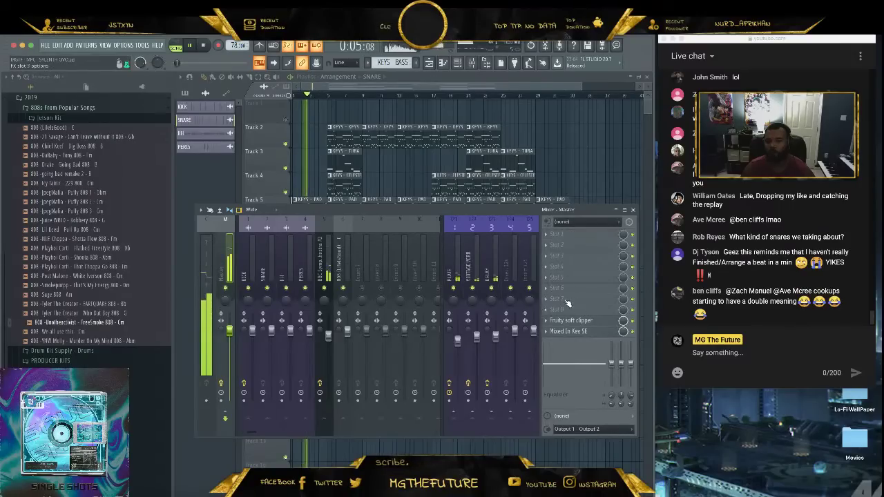
pyautogui.click(566, 304)
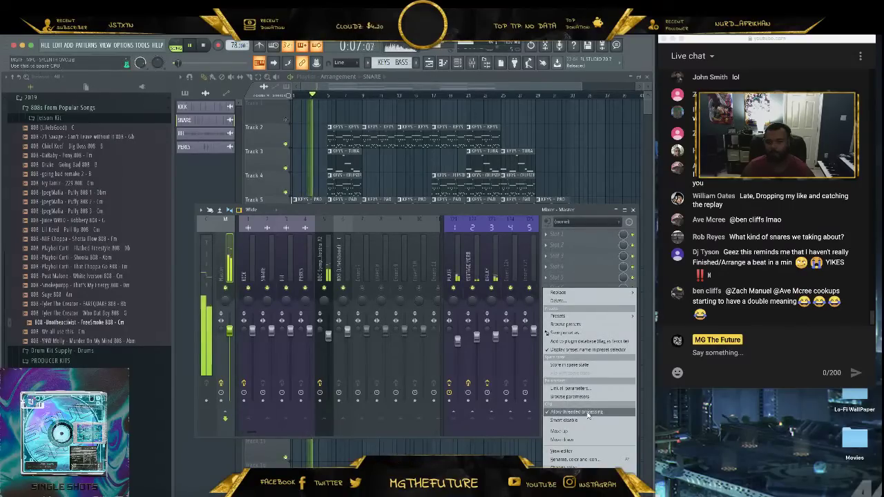
pyautogui.click(584, 432)
pyautogui.click(632, 331)
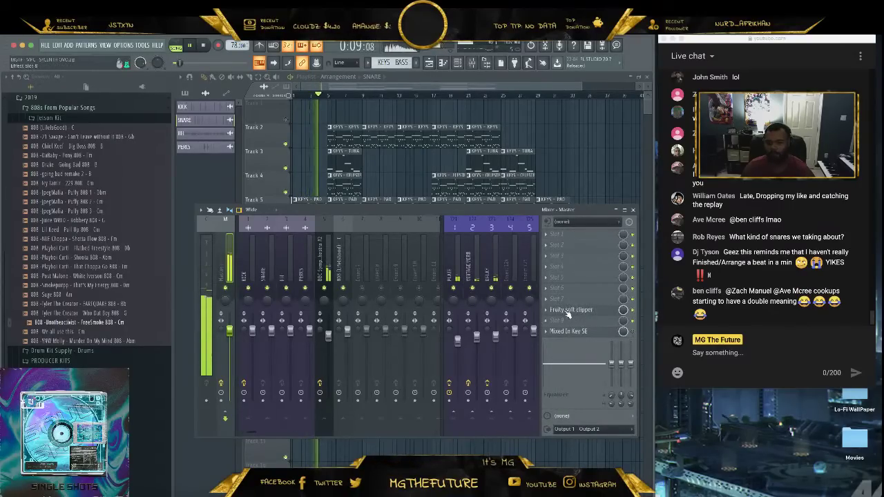
pyautogui.rightClick(566, 310)
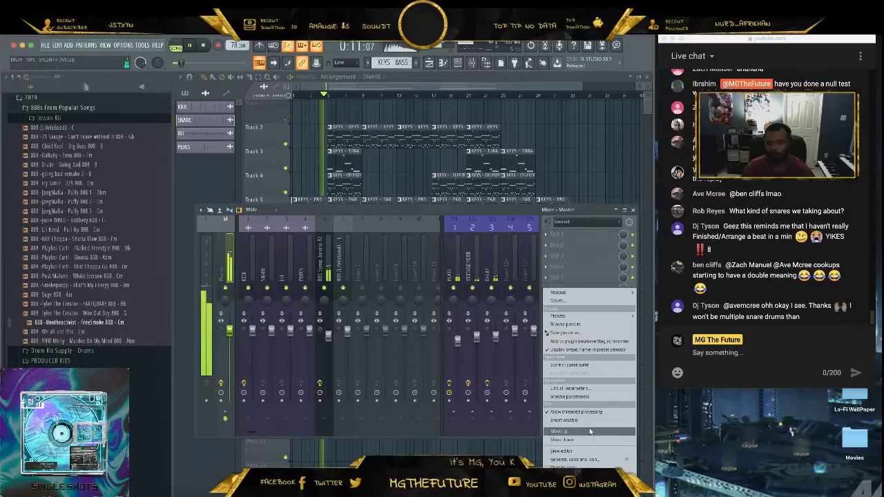
pyautogui.click(589, 432)
# Load Ozone 9 on the Master track directly below Fruity soft clipper and reposition its window clear of the playlist.
pyautogui.click(552, 299)
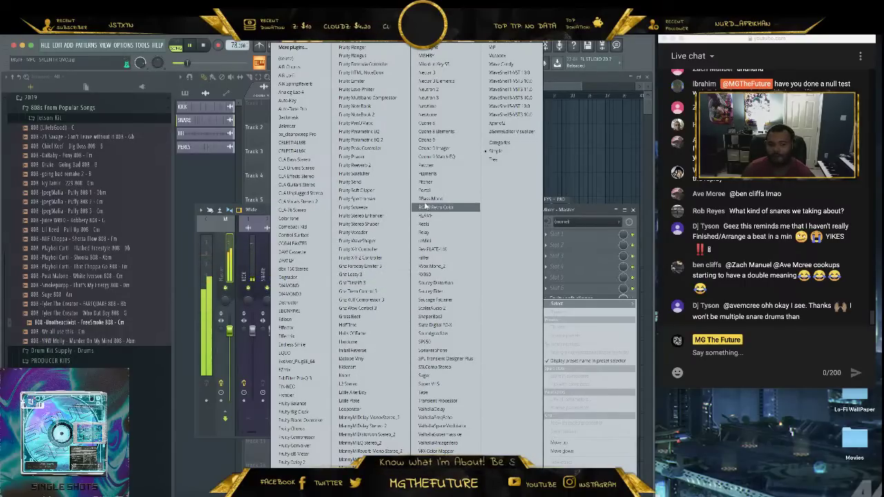
pyautogui.click(426, 139)
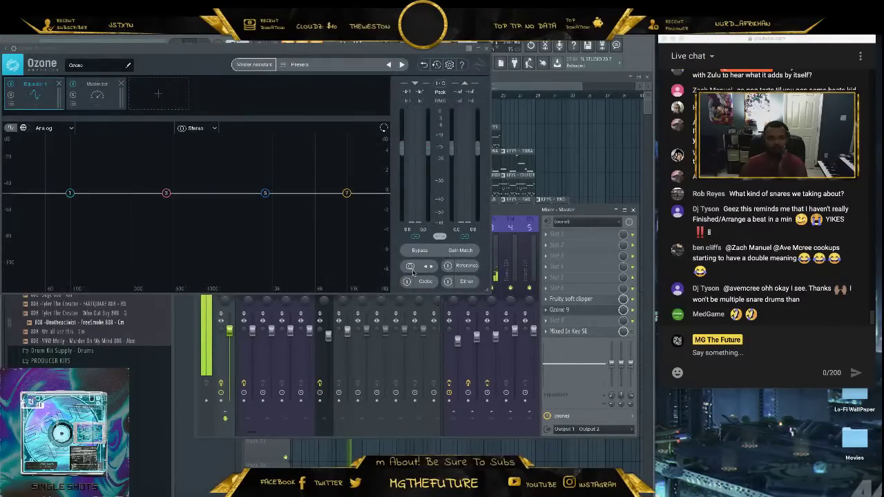
pyautogui.moveTo(312, 50); pyautogui.dragTo(447, 197)
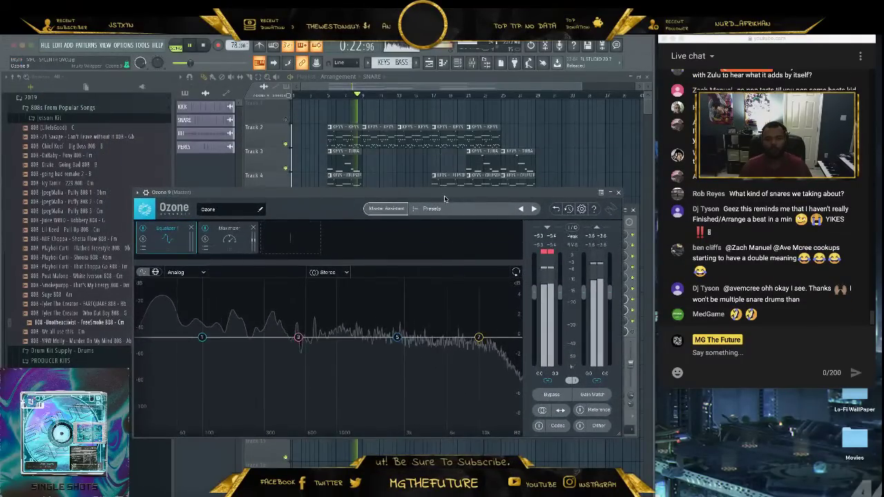
# Loop playback over bars 5 to 9 and lower Ozone's input gain.
pyautogui.press('space')
pyautogui.click(334, 101)
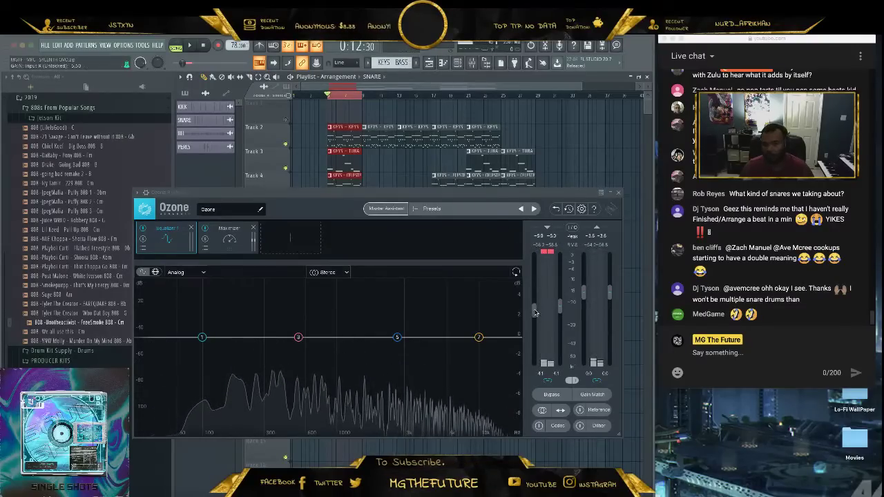
pyautogui.press('space')
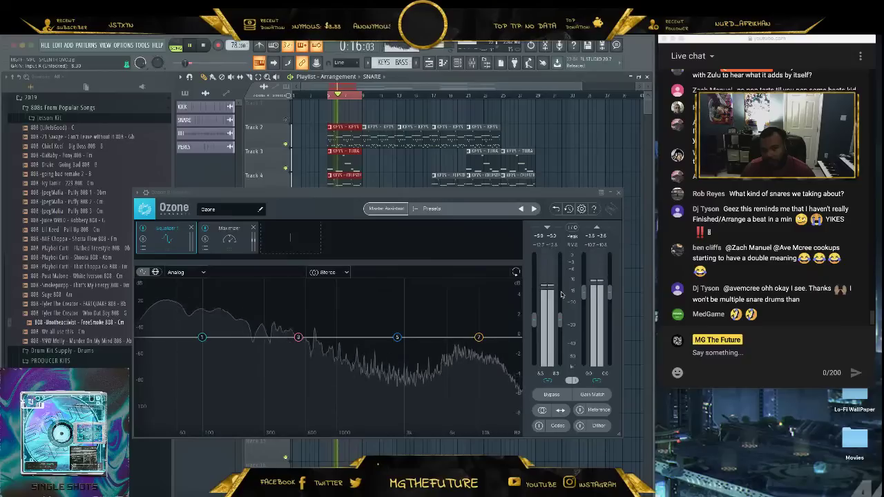
# Start Ozone's Master Assistant, set Loudness & EQ to Reference and begin loading a reference track.
pyautogui.click(386, 207)
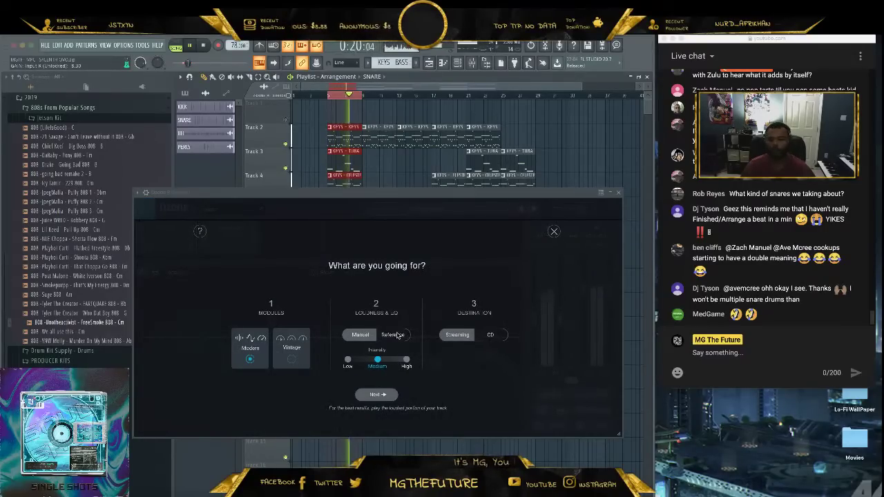
pyautogui.click(395, 335)
pyautogui.click(386, 361)
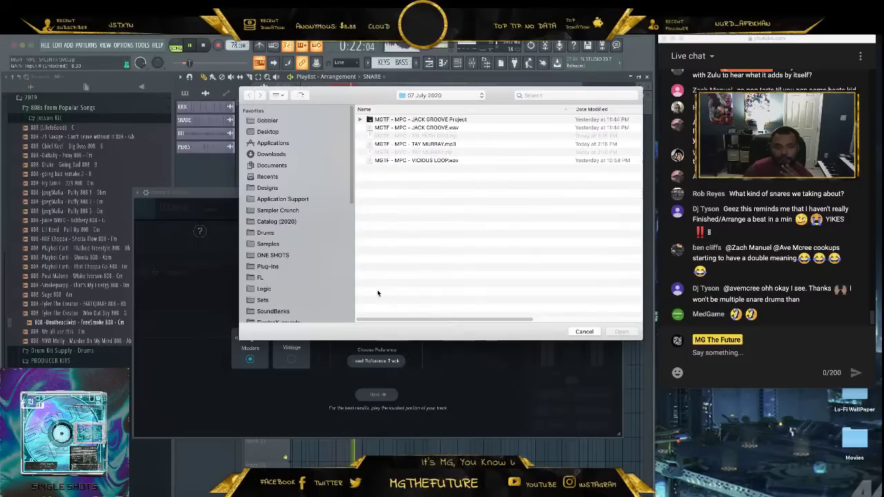
# Load "Dm - 139 - DaBaby - Carpet Burn.mp3" as the reference from the Music/Youtube DL 2020 folder on MG The SSD.
pyautogui.scroll(-10, 300, 240)
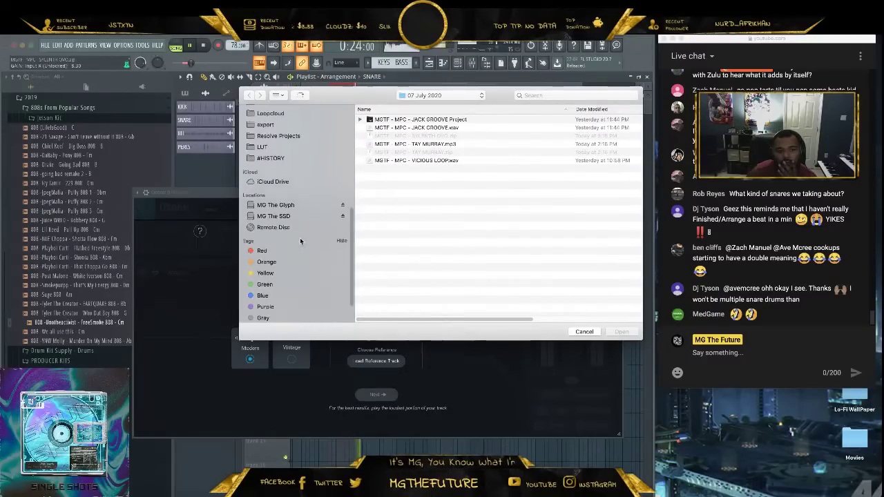
pyautogui.click(277, 170)
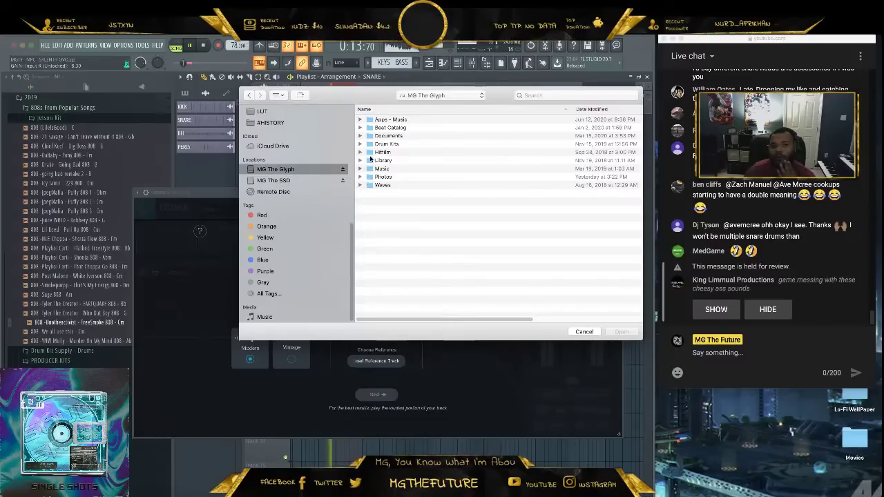
pyautogui.click(286, 181)
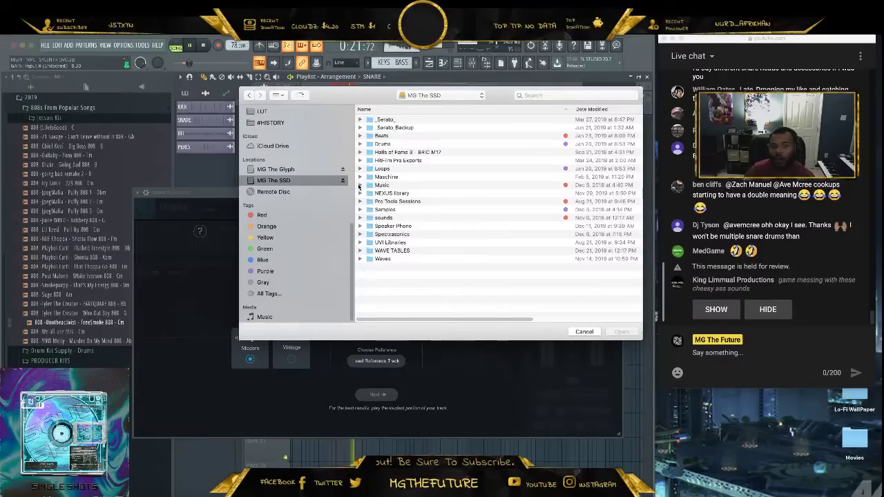
pyautogui.click(360, 185)
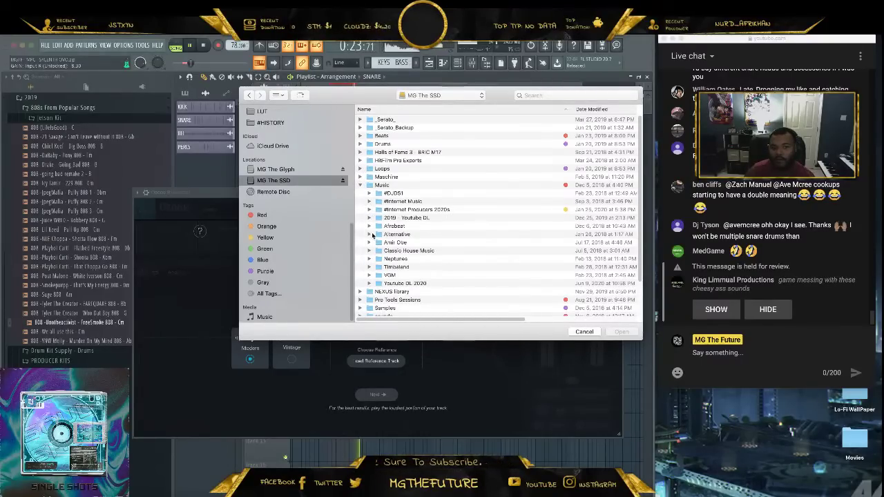
pyautogui.scroll(-4, 455, 242)
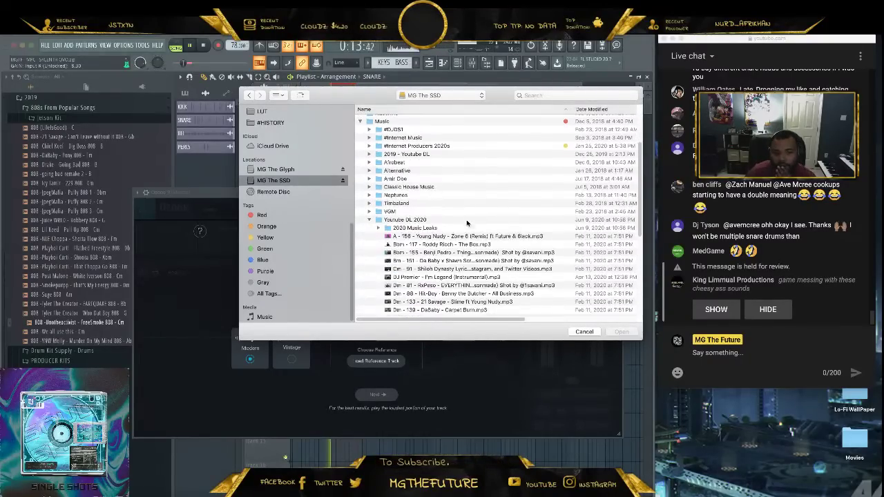
pyautogui.scroll(-1, 510, 269)
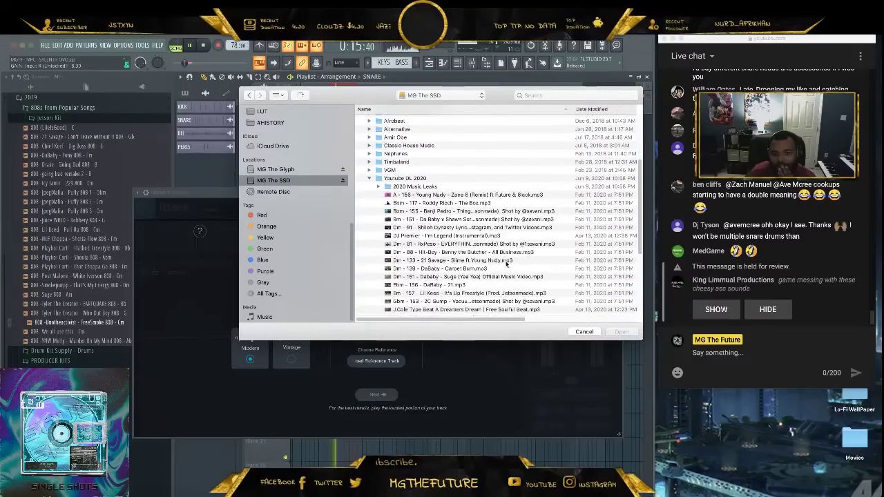
pyautogui.scroll(-2, 495, 241)
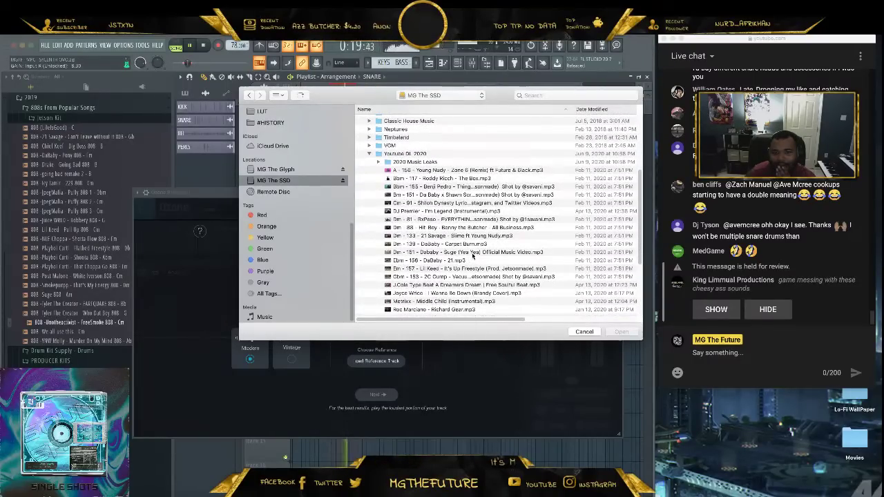
pyautogui.click(458, 246)
pyautogui.click(620, 332)
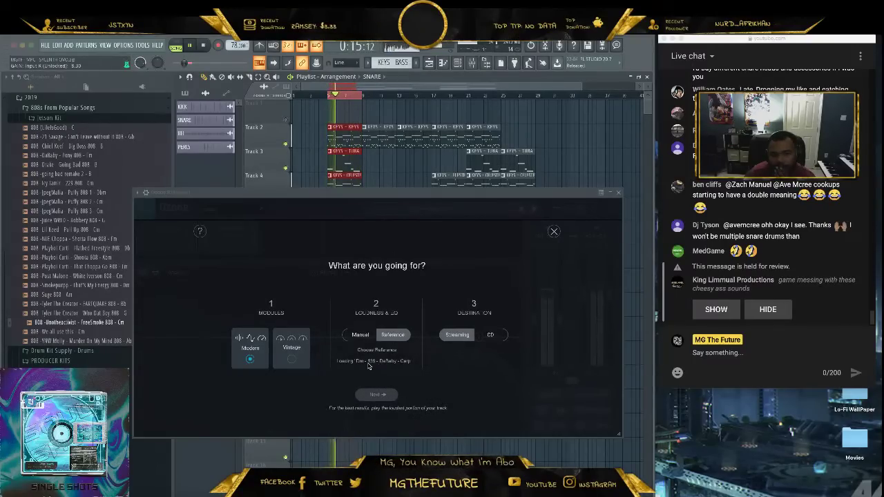
# Switch to the YouTube live chat and show the message held for review.
pyautogui.click(816, 296)
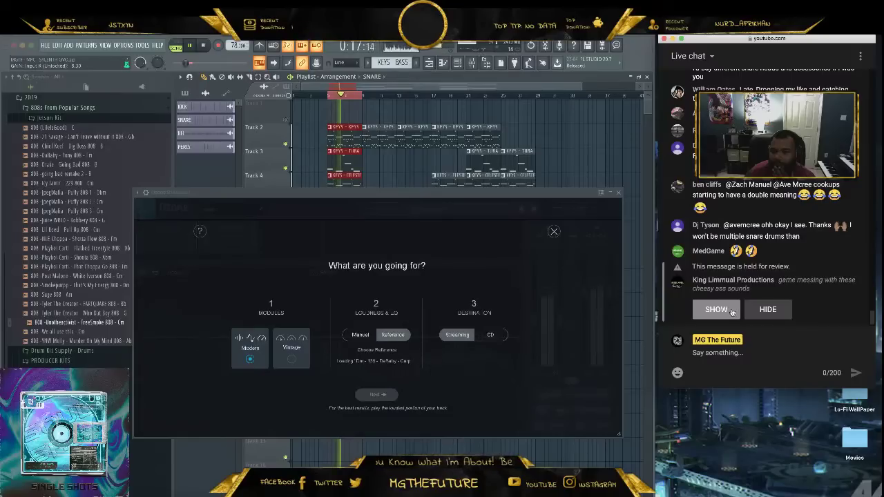
pyautogui.click(731, 310)
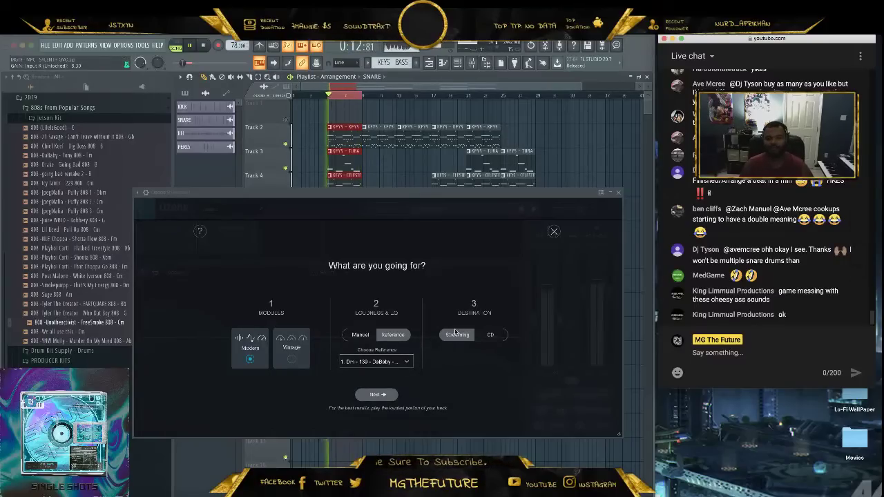
# Run the Master Assistant with Modern modules and Streaming destination, accept its suggestion, and return the song position to bar 5.
pyautogui.click(376, 395)
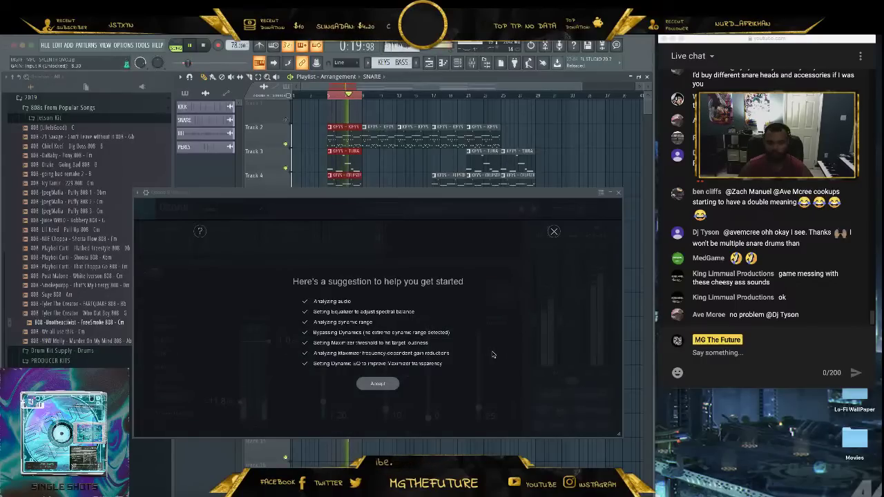
pyautogui.click(377, 383)
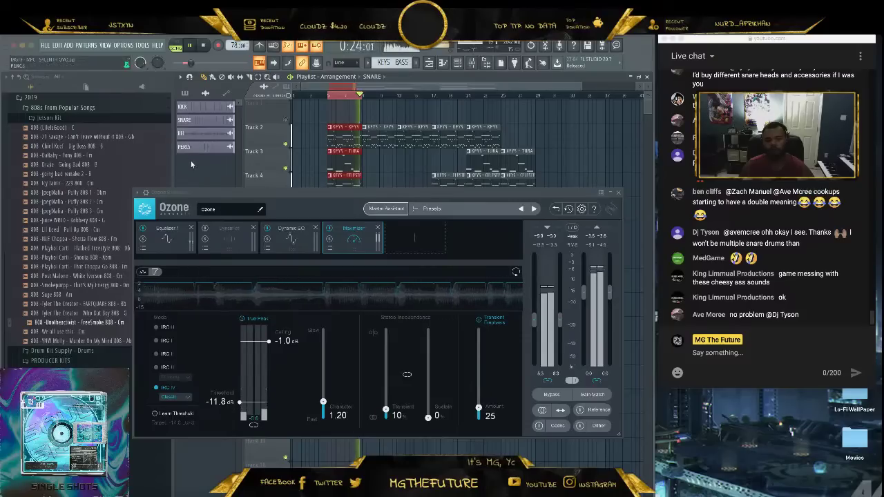
pyautogui.click(326, 95)
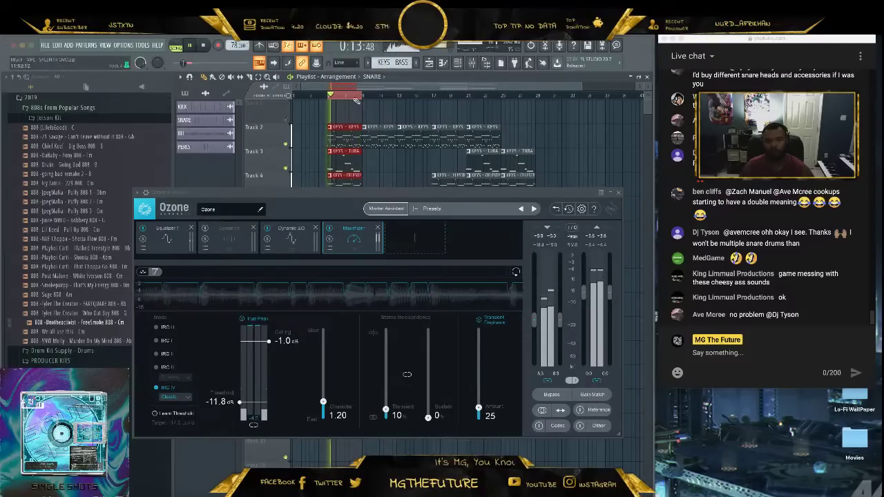
# Set the audio buffer length to 512 samples in the audio settings and close them.
pyautogui.click(123, 45)
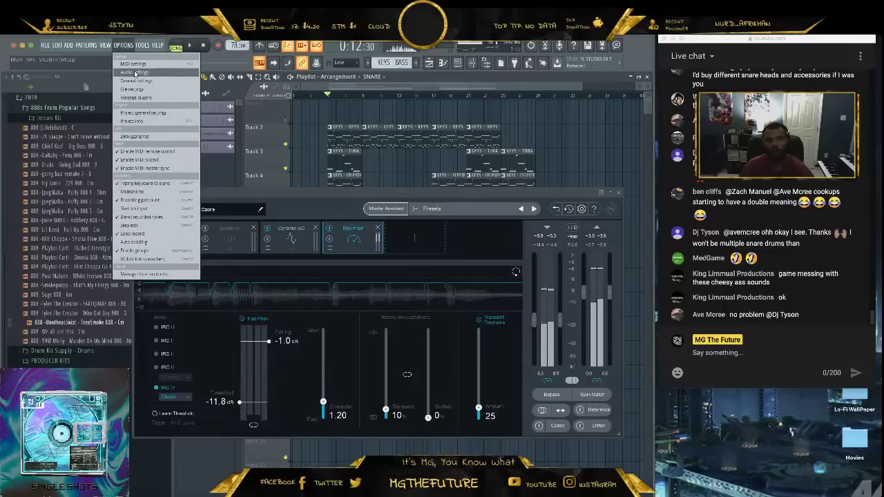
pyautogui.click(136, 73)
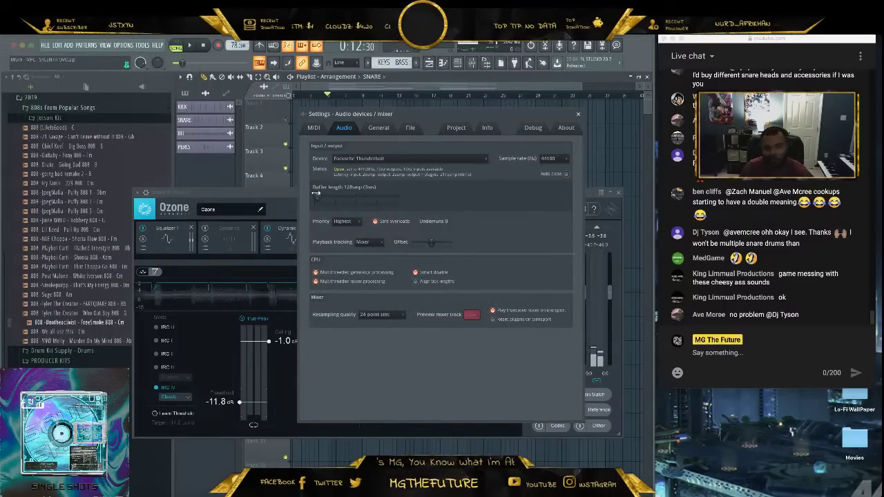
pyautogui.moveTo(318, 197); pyautogui.dragTo(330, 197)
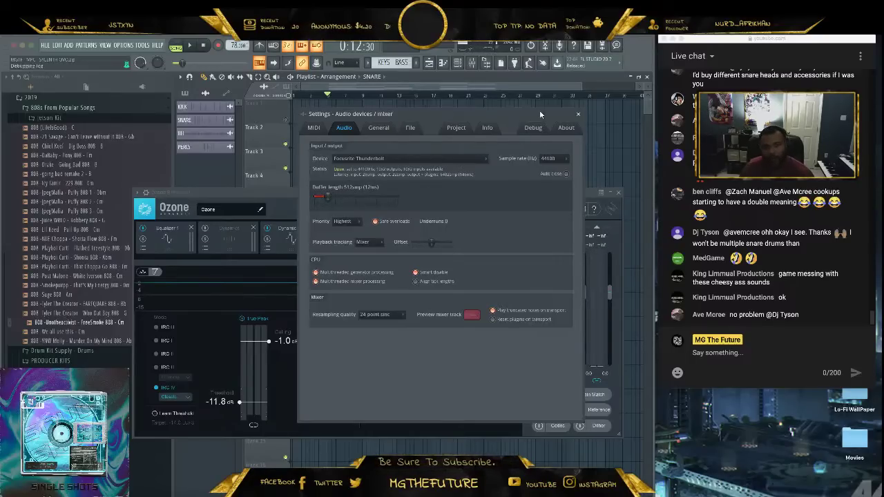
pyautogui.click(578, 114)
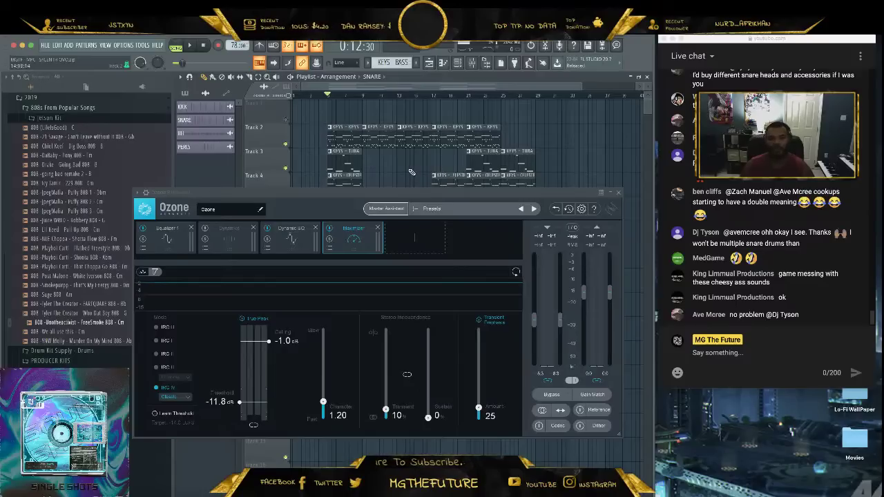
# Play the mastered song from bar 5 and close the Ozone and mixer windows.
pyautogui.press('space')
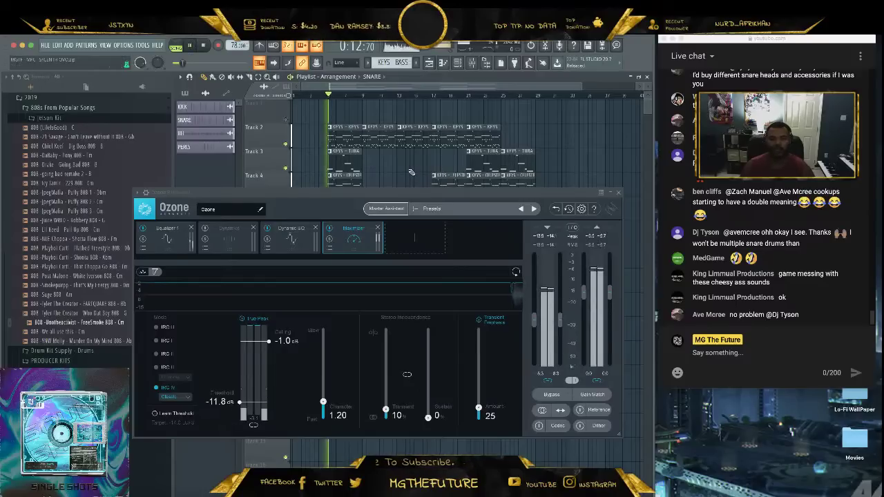
pyautogui.click(618, 193)
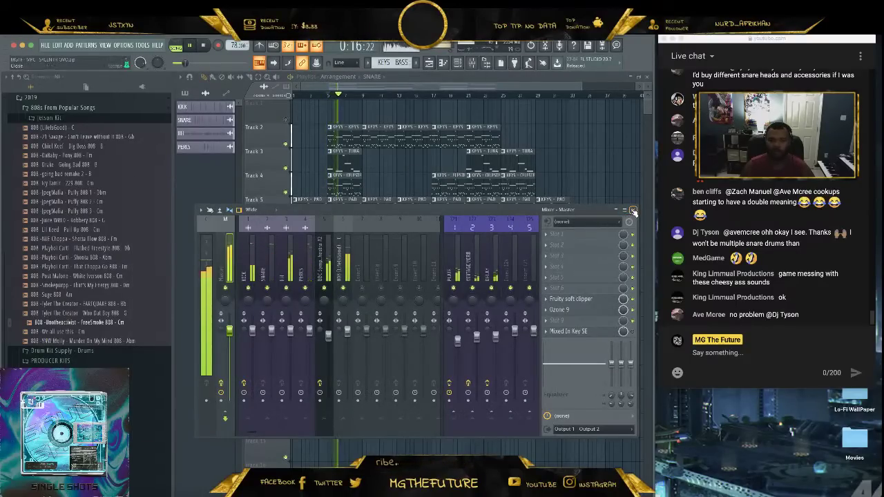
pyautogui.click(634, 211)
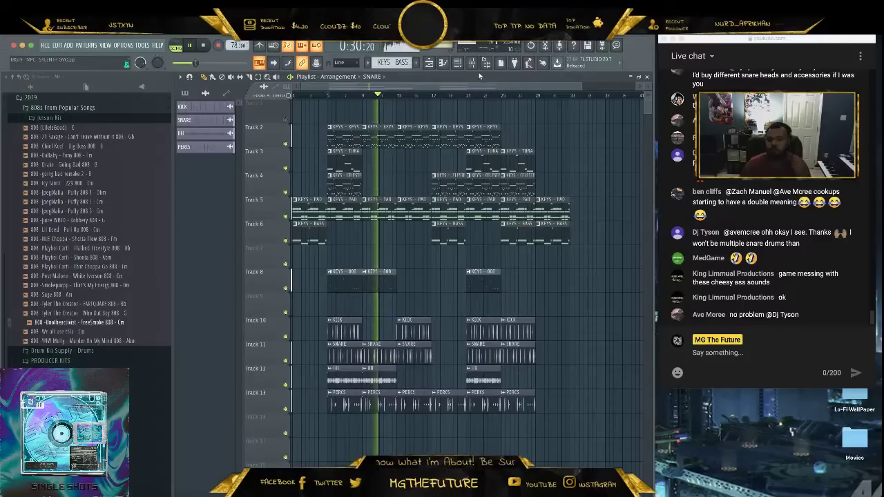
# Open the channel rack and filter it to the Unsorted channels.
pyautogui.press('F6')
pyautogui.click(276, 302)
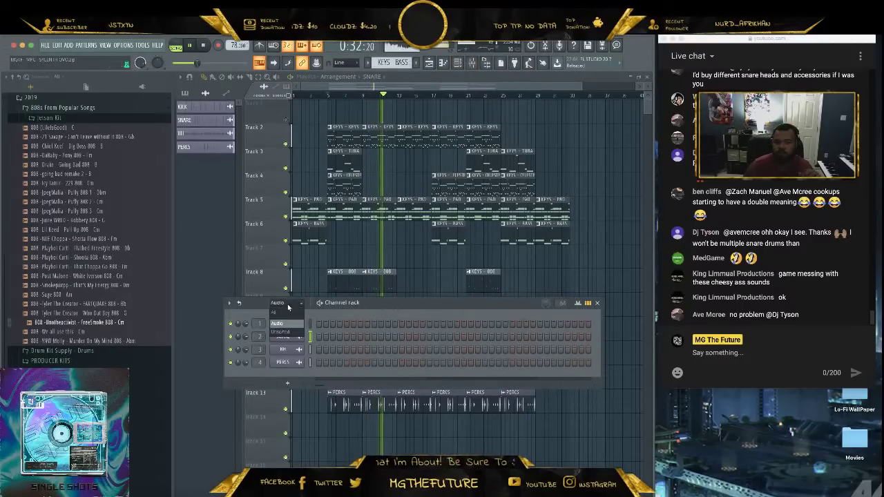
pyautogui.click(285, 326)
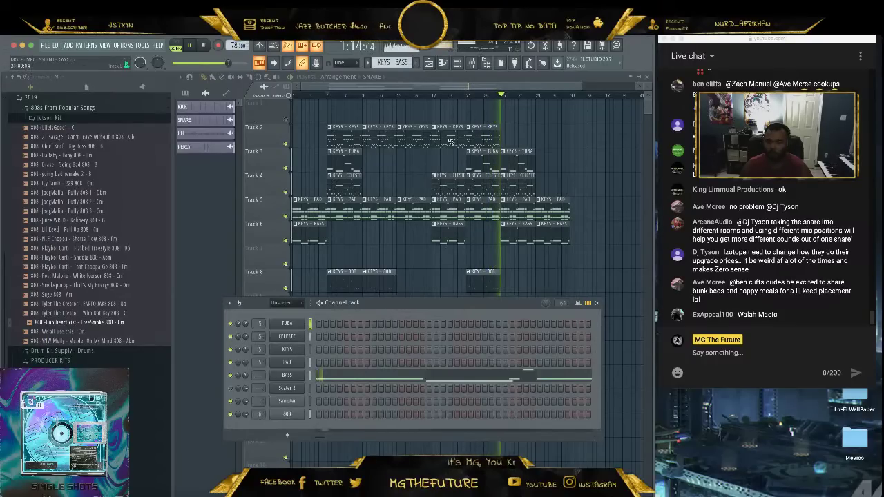
# Check the PERCS and KICK tracks in the mixer during playback, close the mixer and stop the song.
pyautogui.click(480, 160)
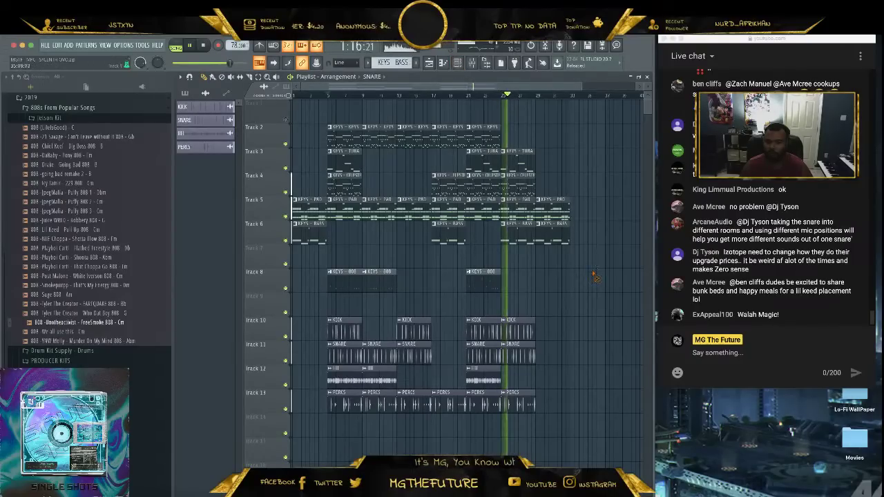
pyautogui.click(472, 63)
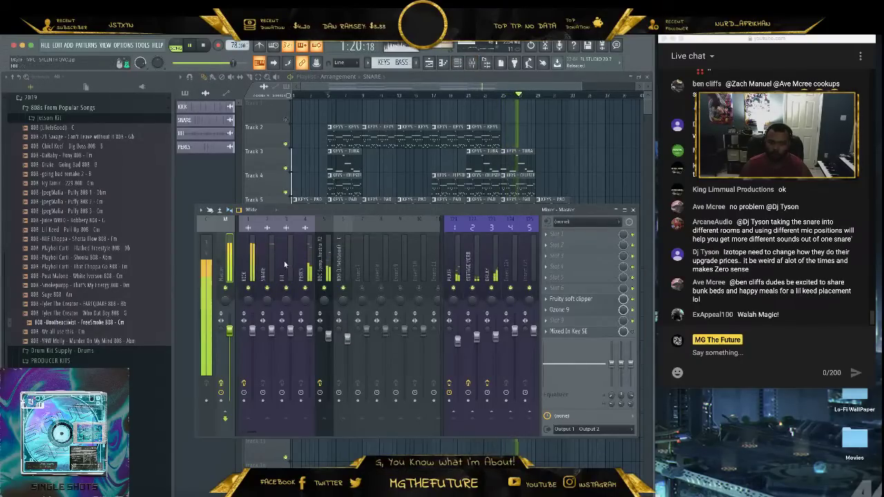
pyautogui.click(308, 332)
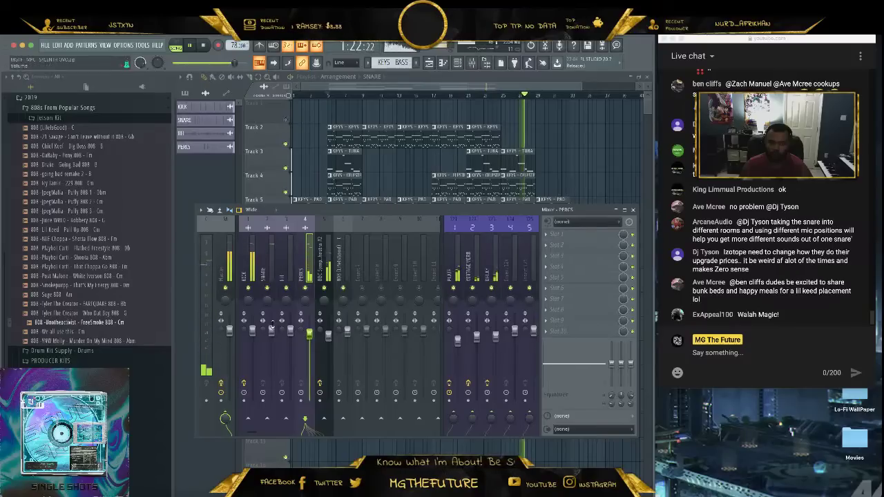
pyautogui.click(252, 332)
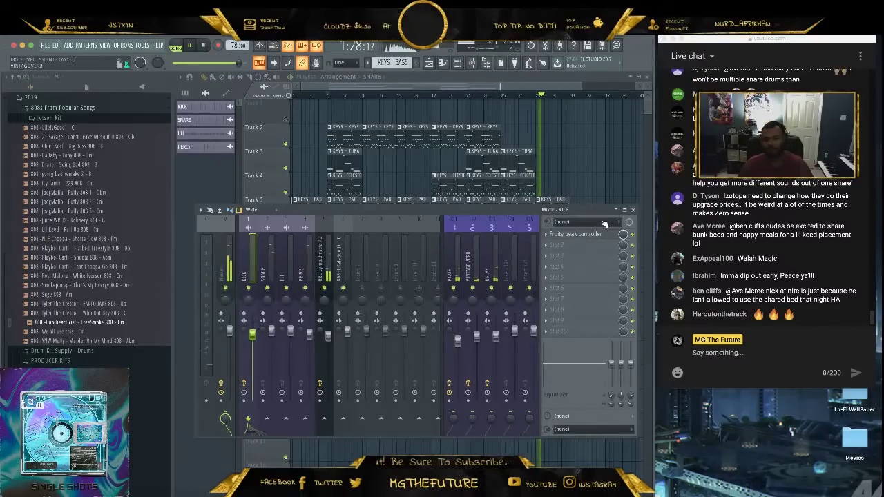
pyautogui.click(632, 210)
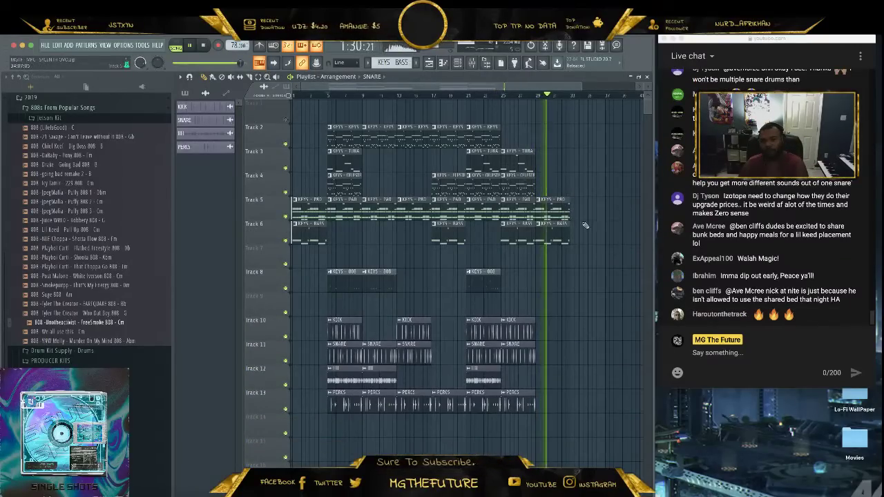
pyautogui.press('space')
# Export the song as an MP3 named MGTF - MPC - SYLENTH OVO in the 07 July 2020 folder and close the Edison window.
pyautogui.click(53, 45)
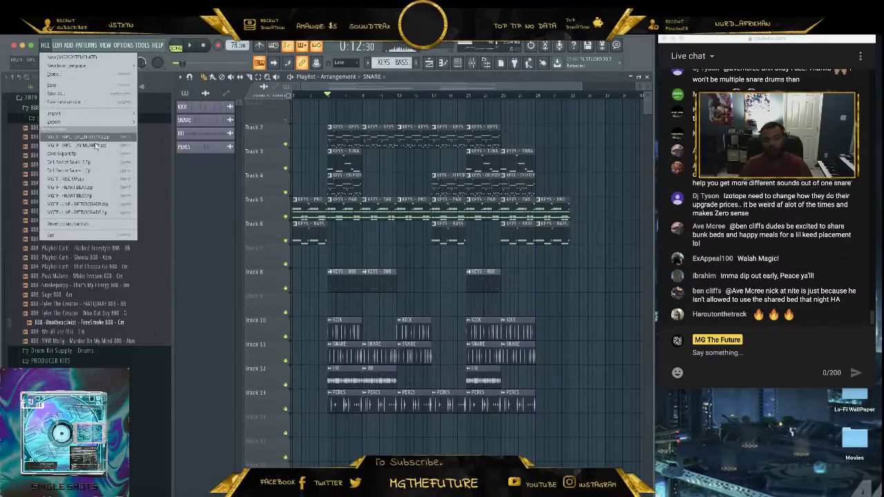
pyautogui.moveTo(125, 122)
pyautogui.click(151, 137)
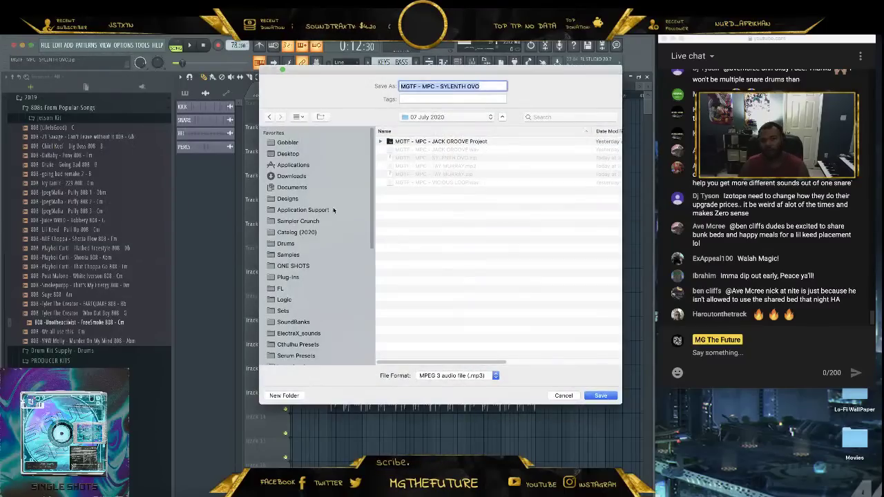
pyautogui.click(600, 395)
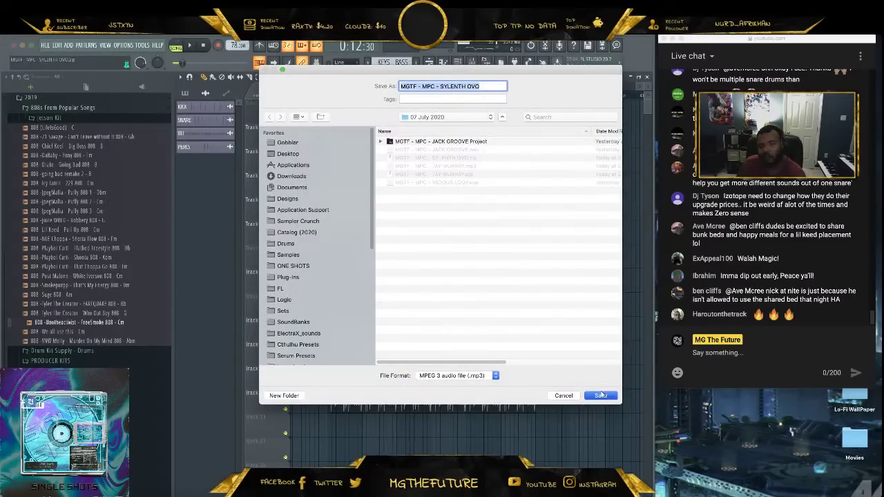
pyautogui.click(505, 387)
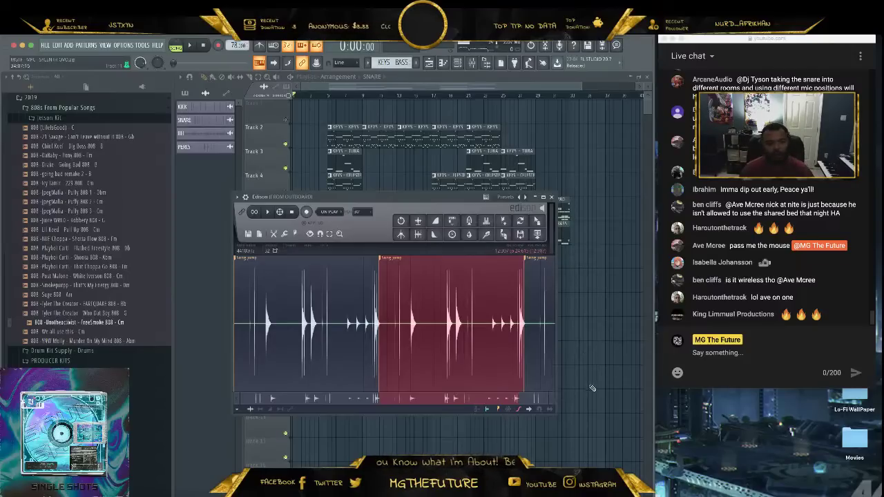
pyautogui.click(550, 198)
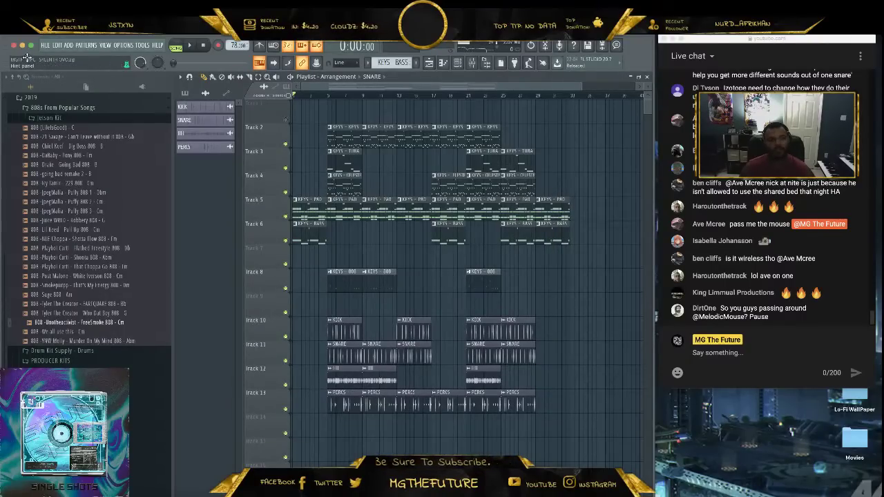
# Quit the music program, saving the project as the zipped song file MGTF - MPC - SYLENTH OVO in the 07 July 2020 folder.
pyautogui.click(18, 46)
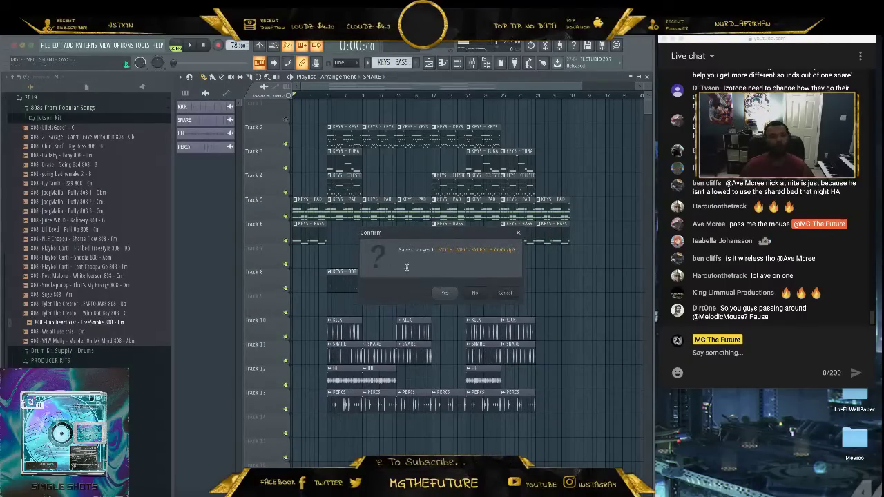
pyautogui.click(444, 294)
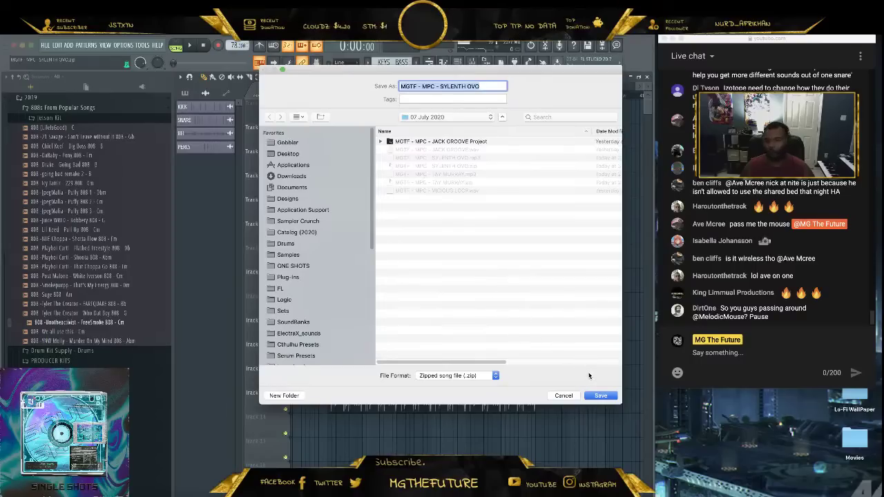
pyautogui.click(601, 395)
pyautogui.click(502, 126)
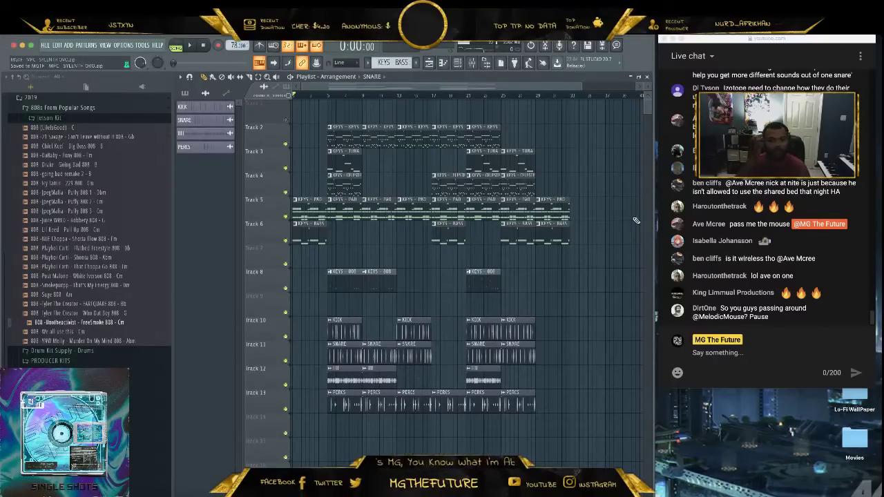
pyautogui.press('super+h')
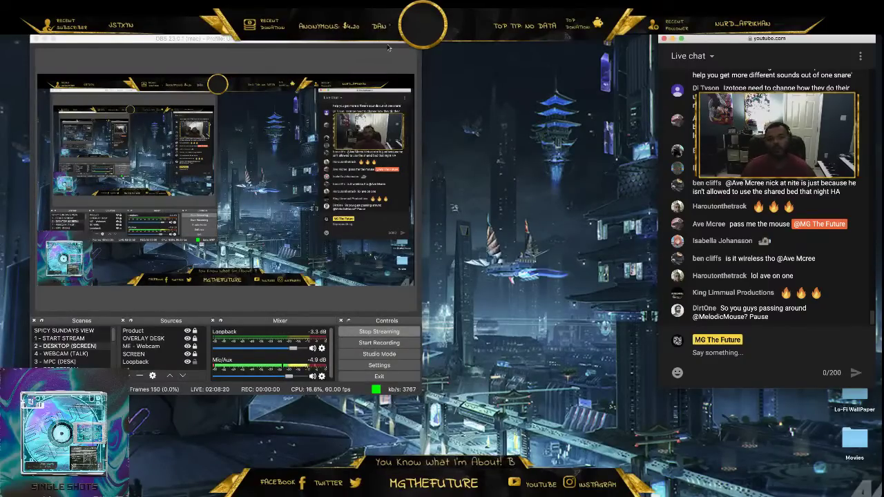
# Move and shrink the OBS window, restore the minimized Safari window, and resize and reposition it on the desktop.
pyautogui.moveTo(388, 48); pyautogui.dragTo(376, 45)
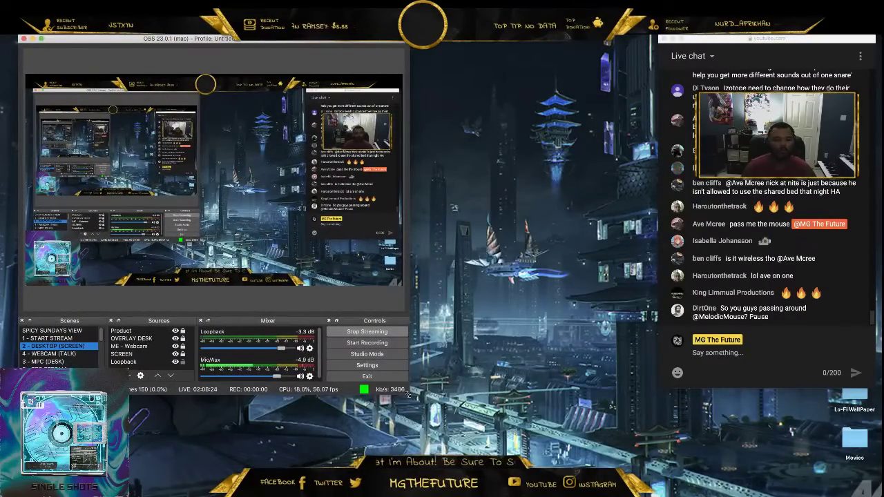
pyautogui.moveTo(407, 393); pyautogui.dragTo(343, 268)
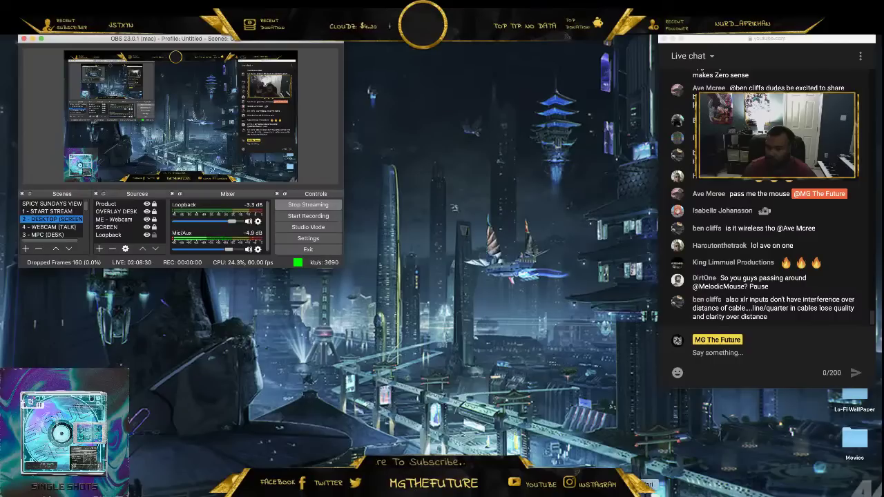
pyautogui.click(638, 495)
pyautogui.click(815, 495)
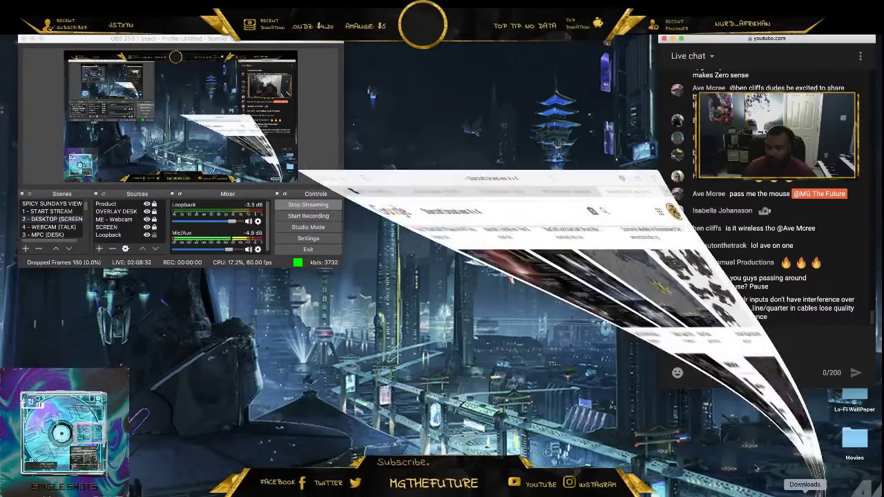
pyautogui.moveTo(497, 87); pyautogui.dragTo(523, 54)
pyautogui.moveTo(616, 461); pyautogui.dragTo(645, 376)
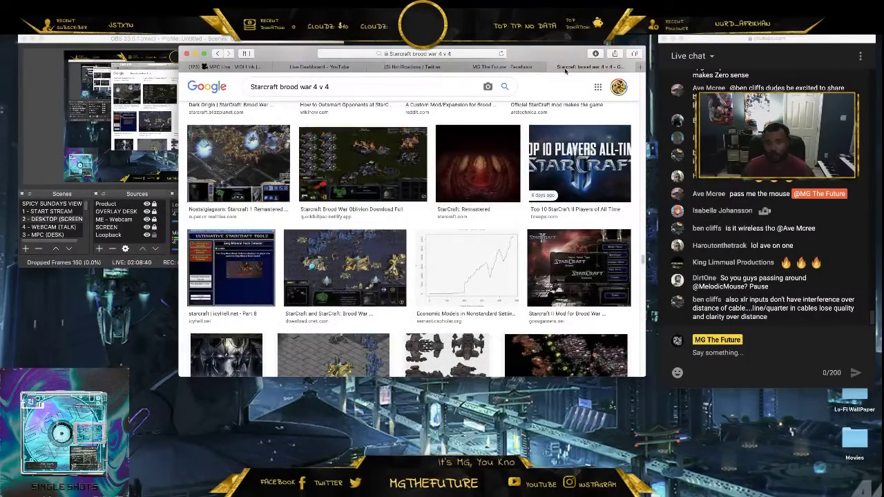
pyautogui.moveTo(557, 55); pyautogui.dragTo(536, 102)
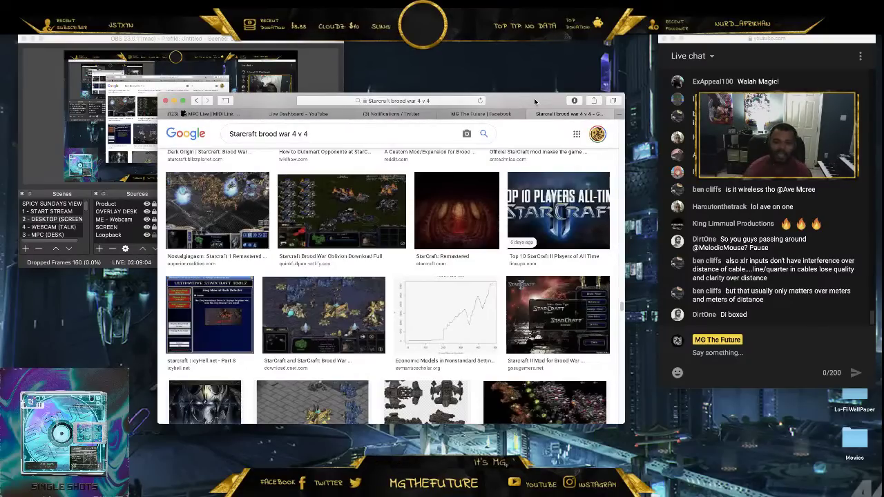
# Search Google for "Dual DI Box Passive" and open the Sweetwater 2-channel Direct Boxes result.
pyautogui.click(434, 102)
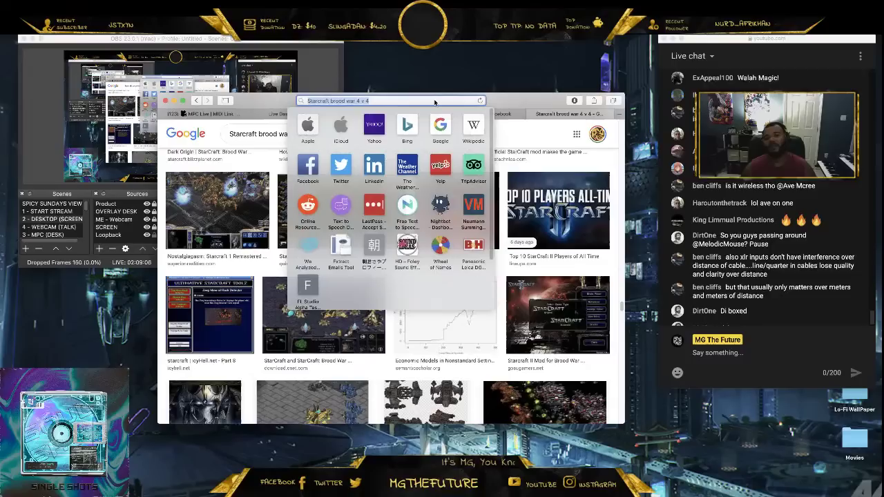
pyautogui.write('Dus')
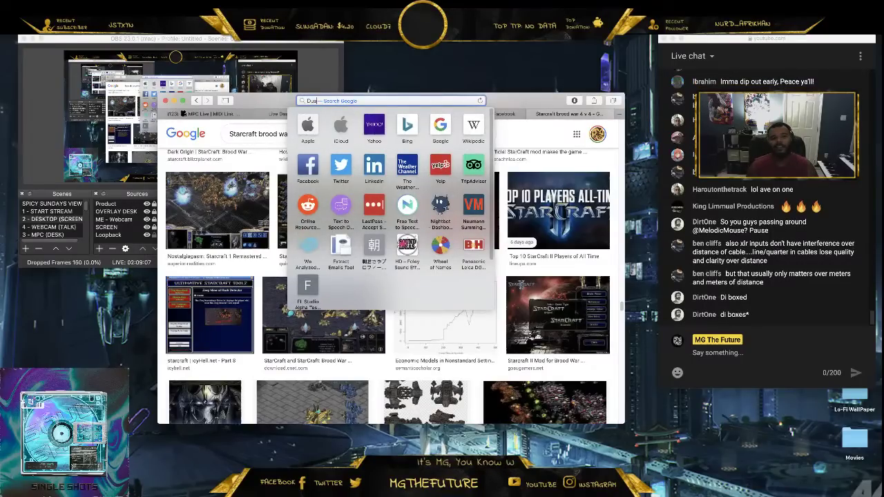
pyautogui.write('l Di Box Passive')
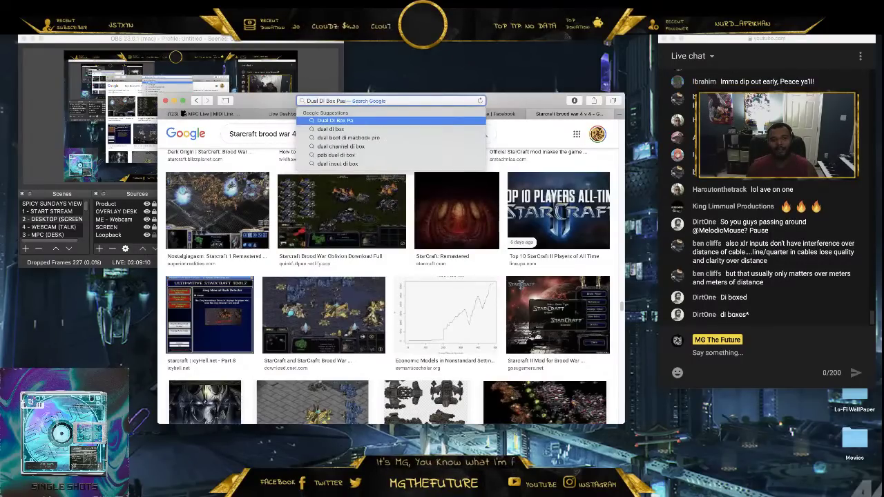
pyautogui.press('Return')
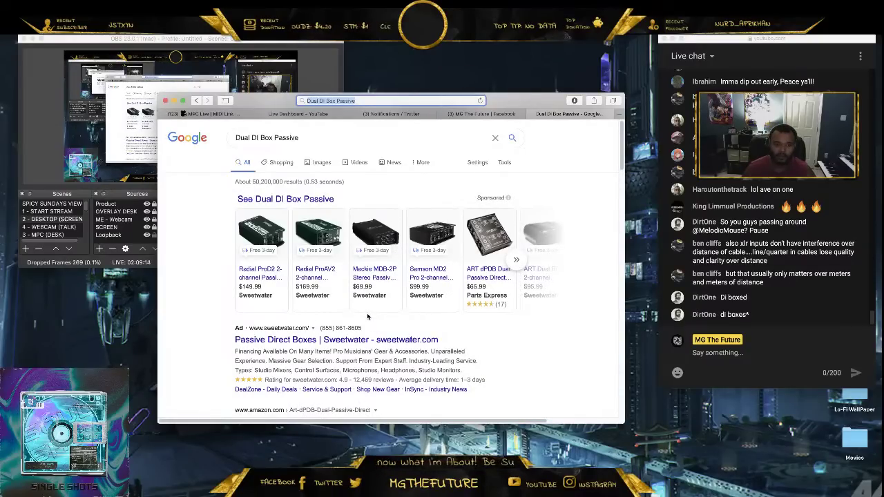
pyautogui.moveTo(280, 217)
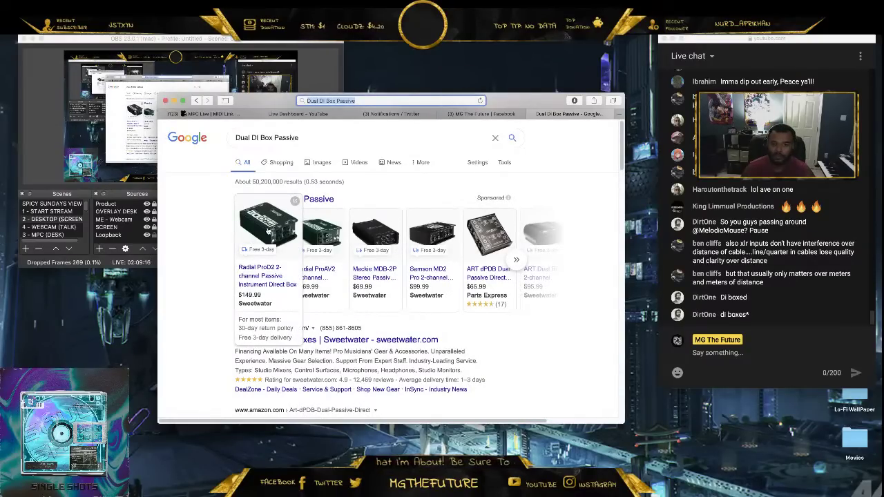
pyautogui.scroll(-2, 387, 310)
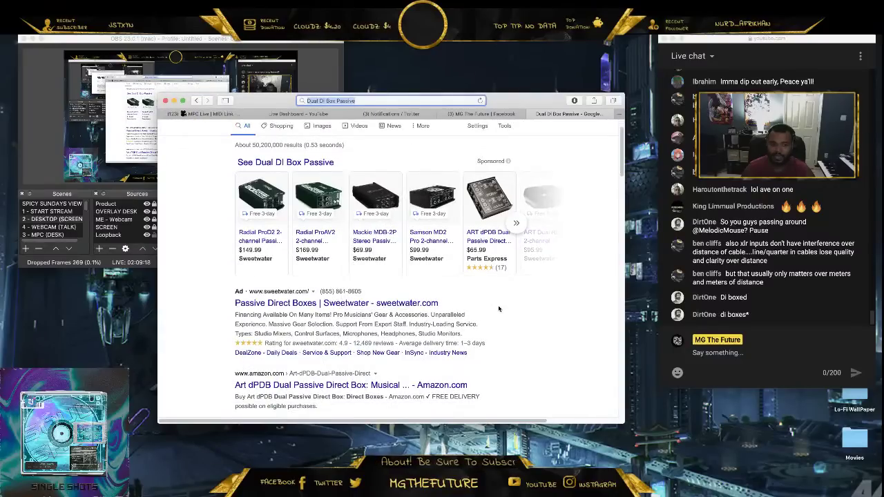
pyautogui.scroll(-5, 484, 308)
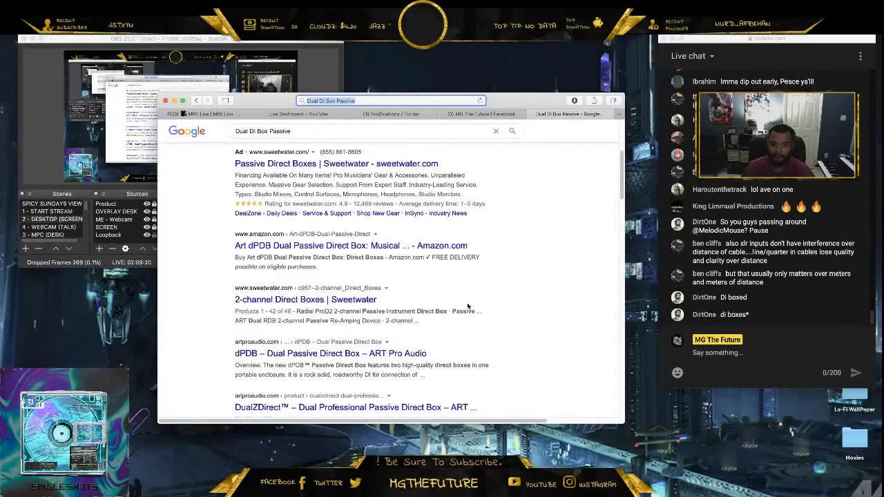
pyautogui.click(290, 302)
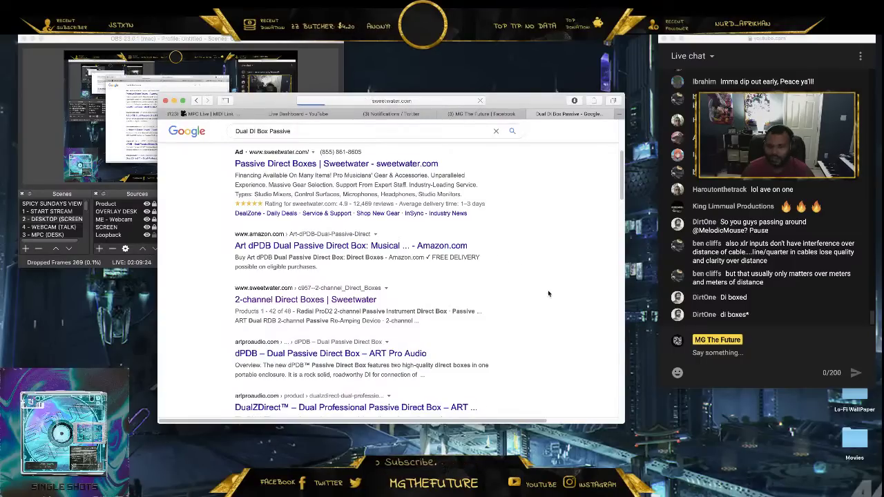
# Examine the models and prices in Sweetwater's 2-channel direct box listing.
pyautogui.scroll(-2, 518, 259)
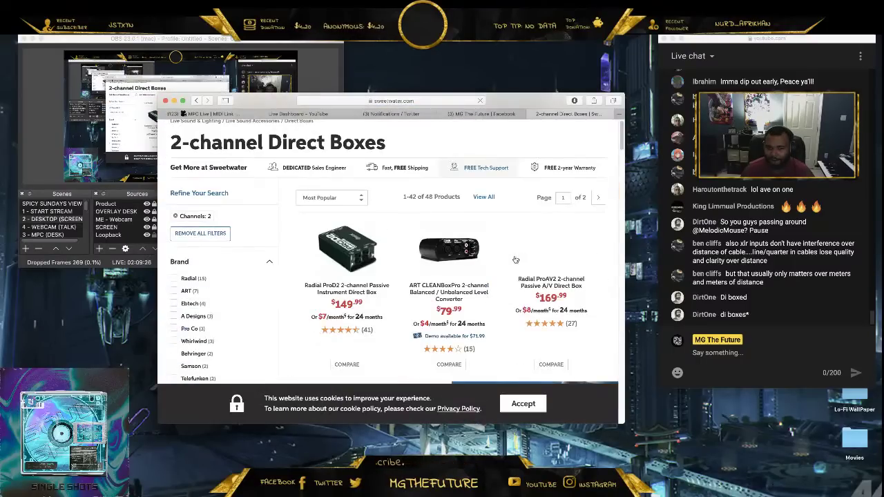
pyautogui.scroll(-3, 502, 239)
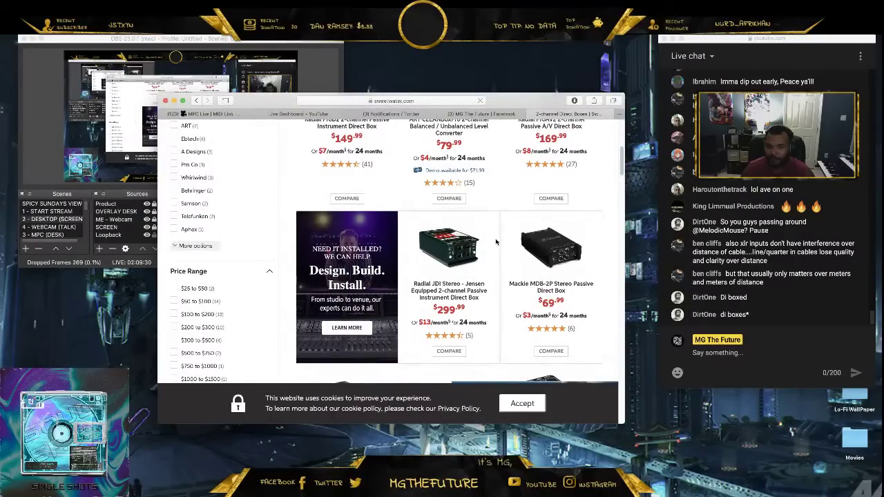
pyautogui.scroll(-6, 496, 241)
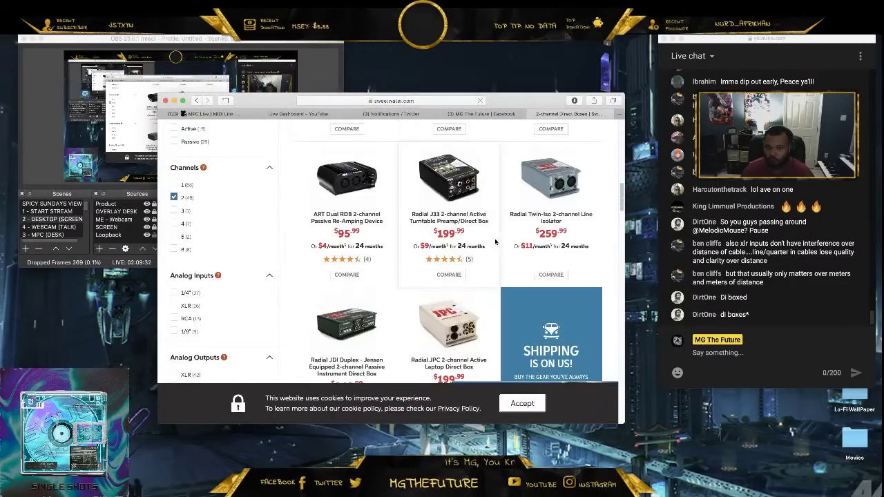
pyautogui.scroll(-1, 495, 234)
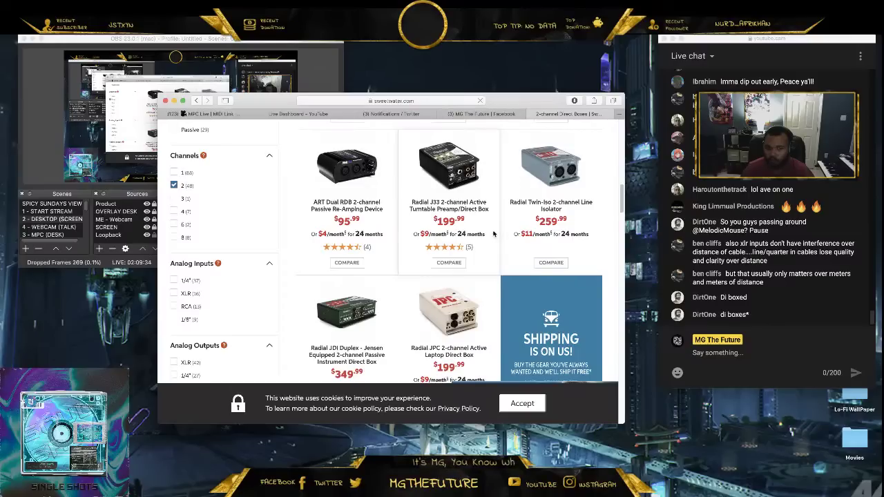
pyautogui.scroll(-3, 491, 235)
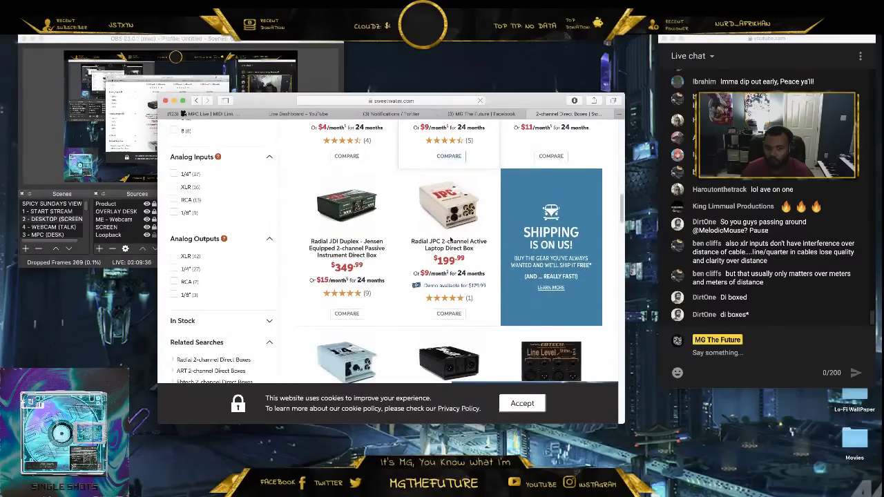
pyautogui.scroll(5, 391, 240)
pyautogui.scroll(8, 390, 240)
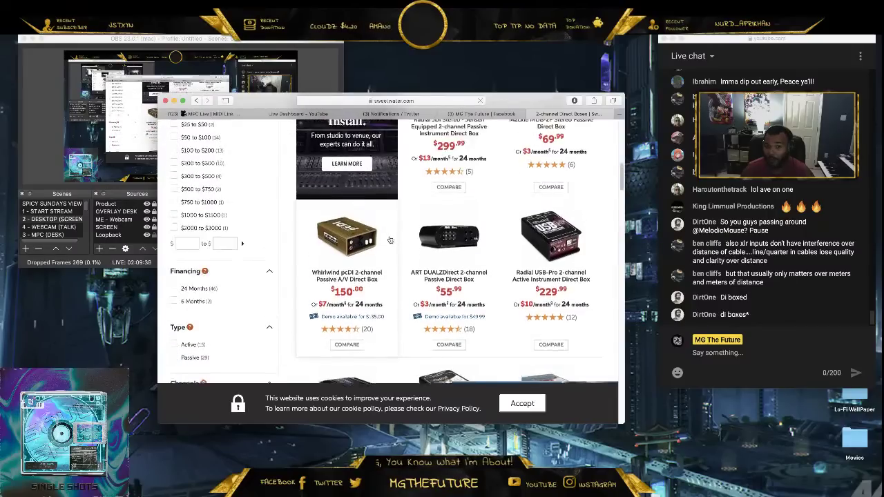